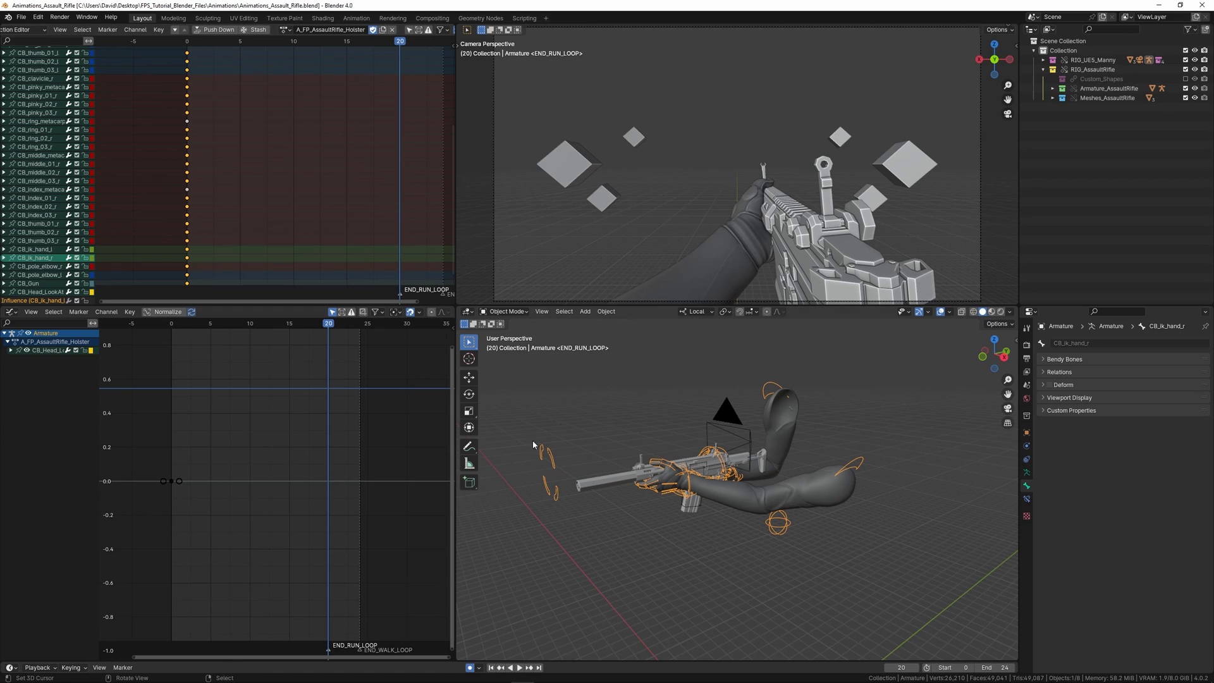
Step: Switch the assault rifle armature from Object Mode to Pose Mode
shift+middle_drag(643, 421, 651, 412)
middle_drag(651, 412, 677, 406)
scroll(676, 404, up, 1)
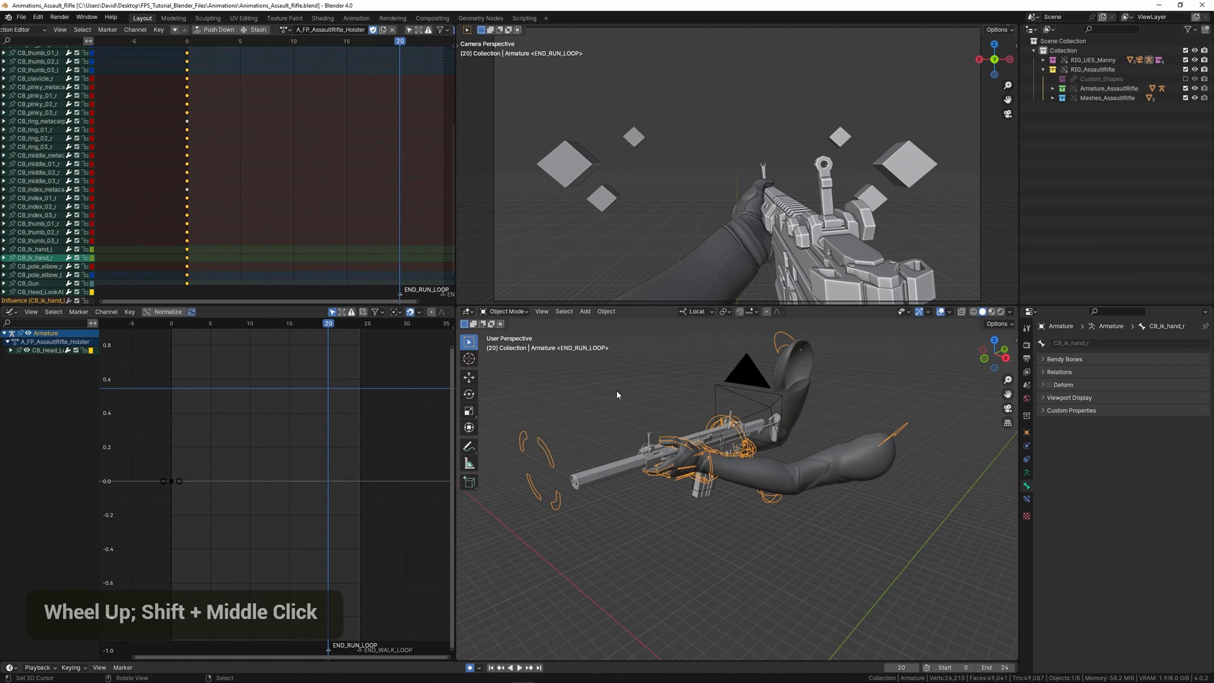
key(ctrl+Tab)
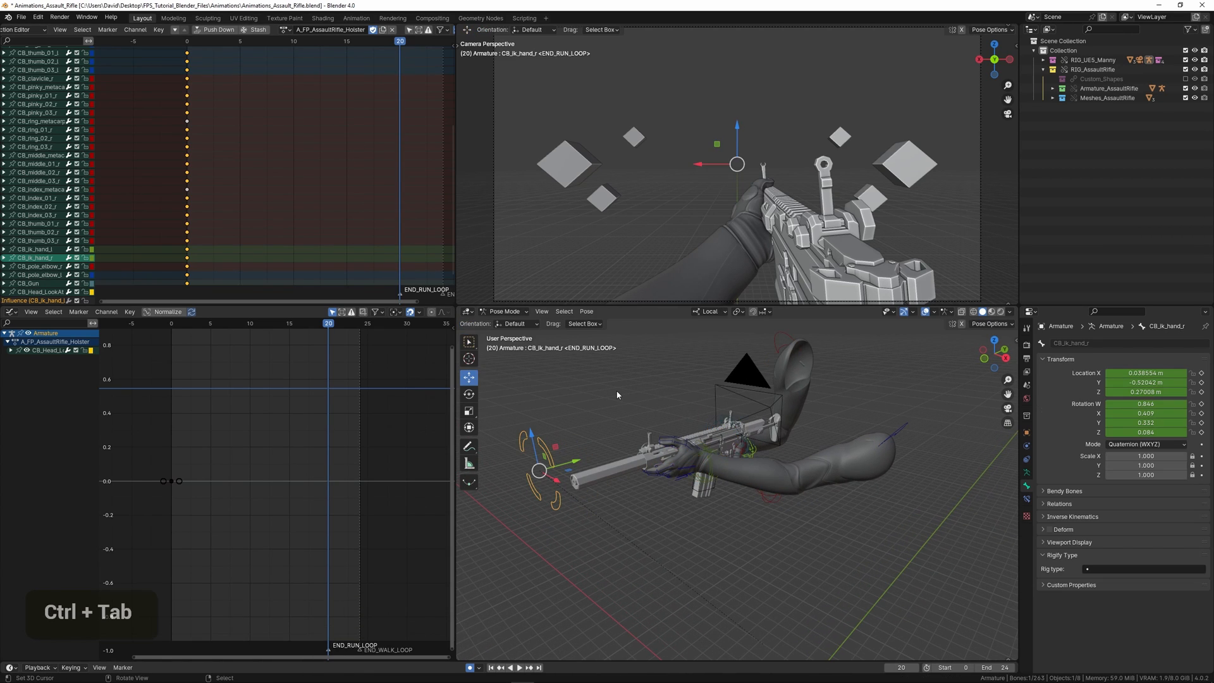
shift+middle_drag(638, 391, 541, 403)
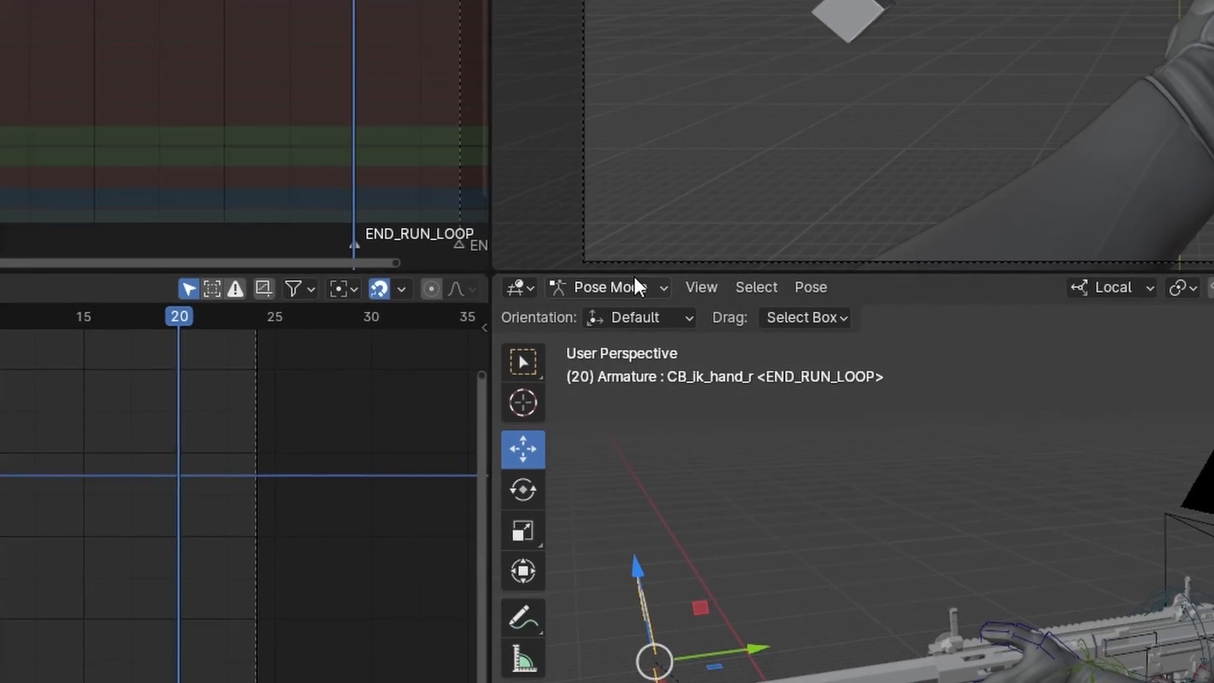
click(518, 311)
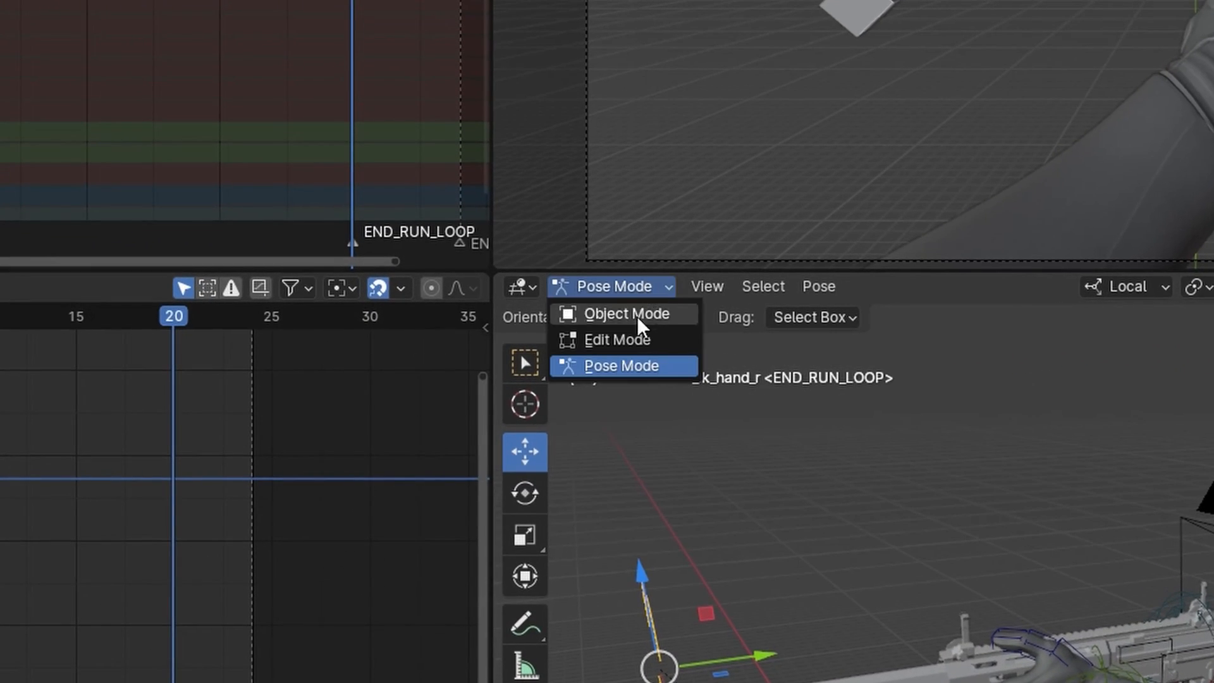
click(635, 366)
shift+middle_drag(807, 507, 878, 527)
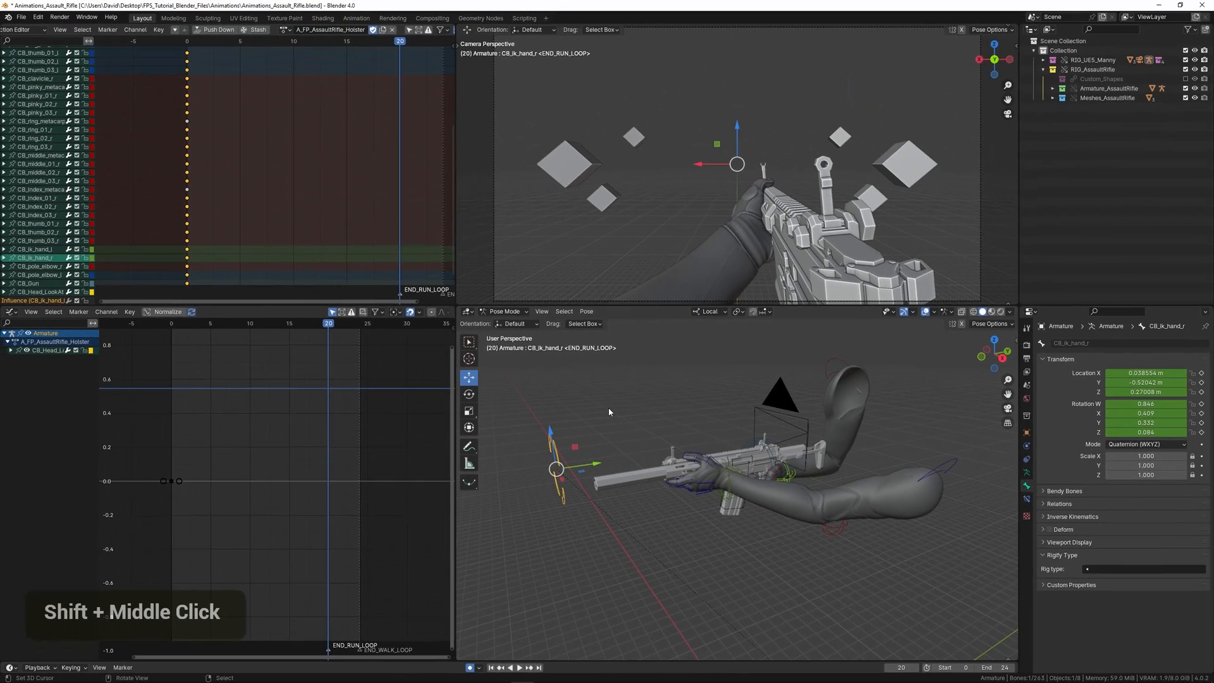
Step: Expand and select the CB_Gun channel in the A_FP_AssaultRifle_Holster action, and clear the existing keyframe selection
middle_drag(238, 126, 215, 104)
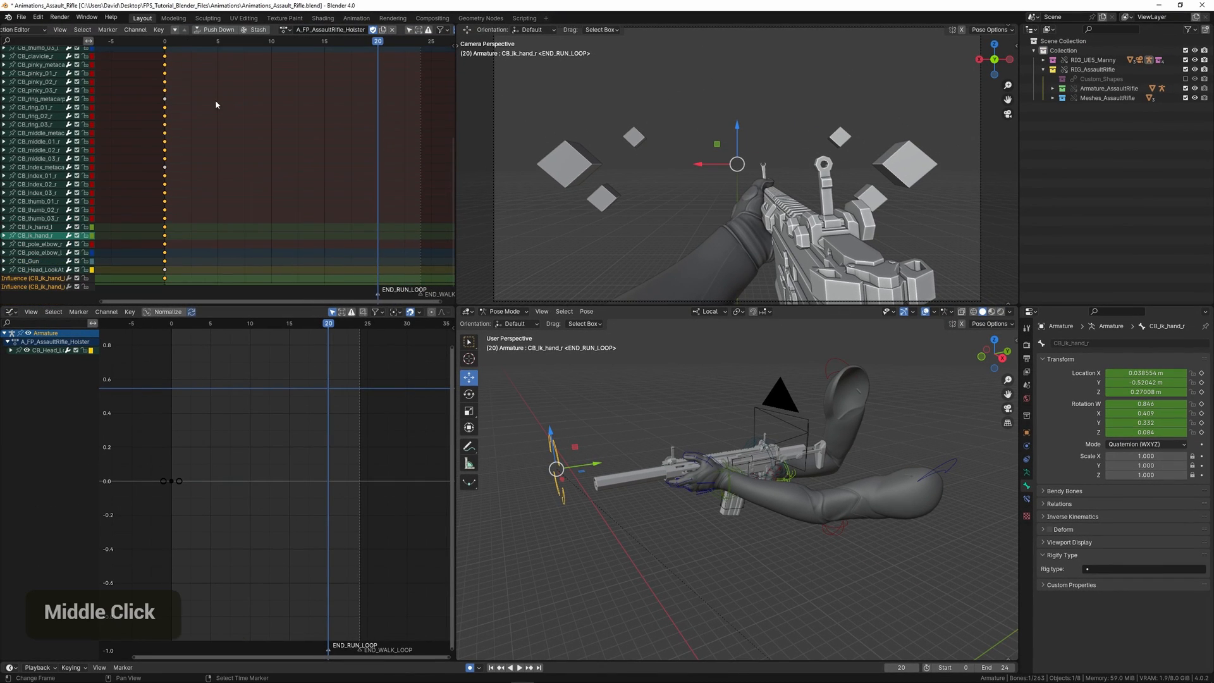
middle_drag(187, 218, 215, 204)
click(3, 247)
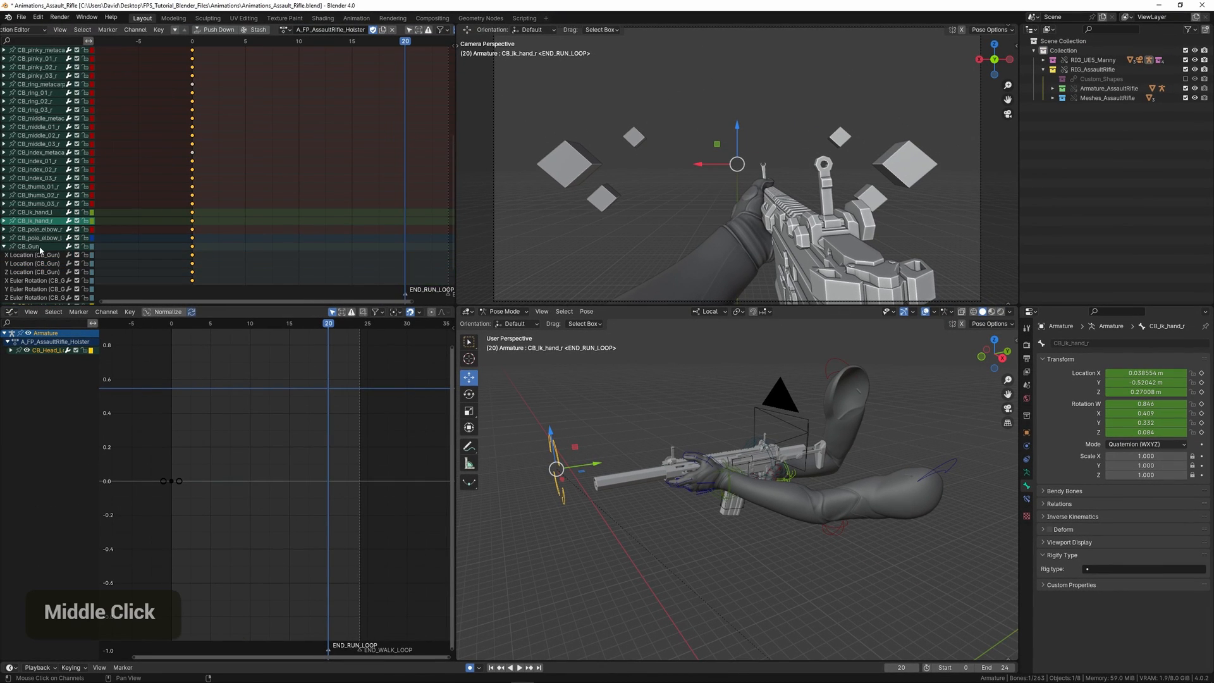
click(28, 246)
middle_drag(228, 258, 235, 207)
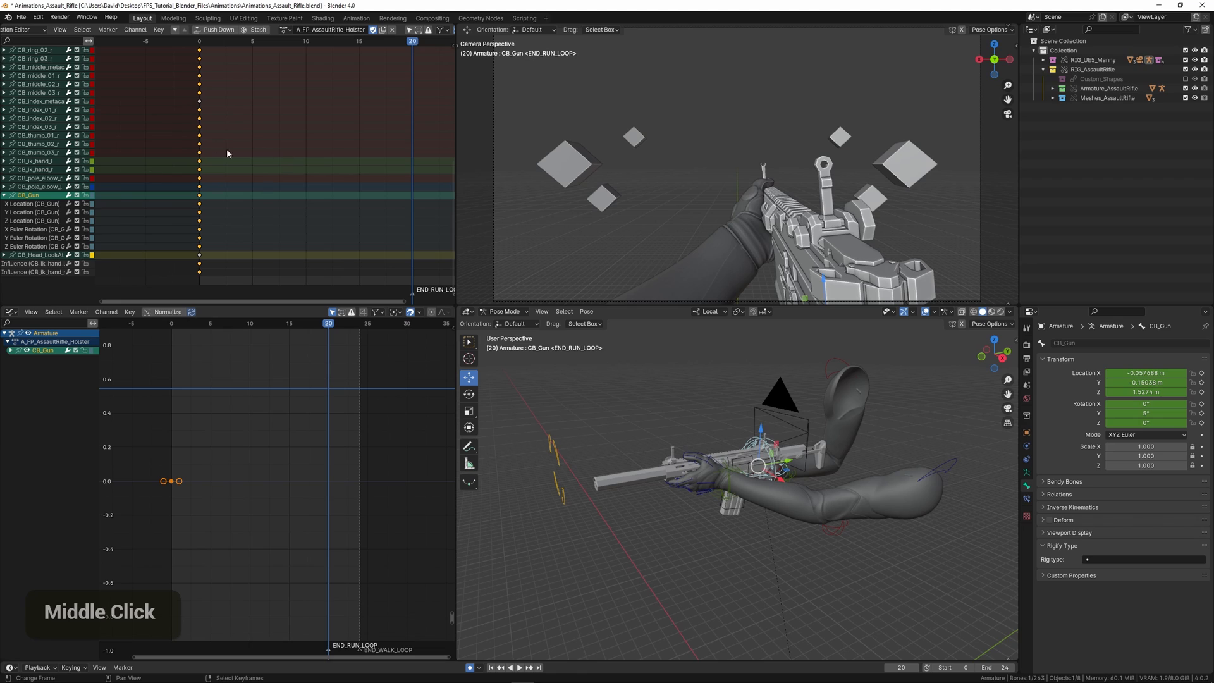
right_click(256, 169)
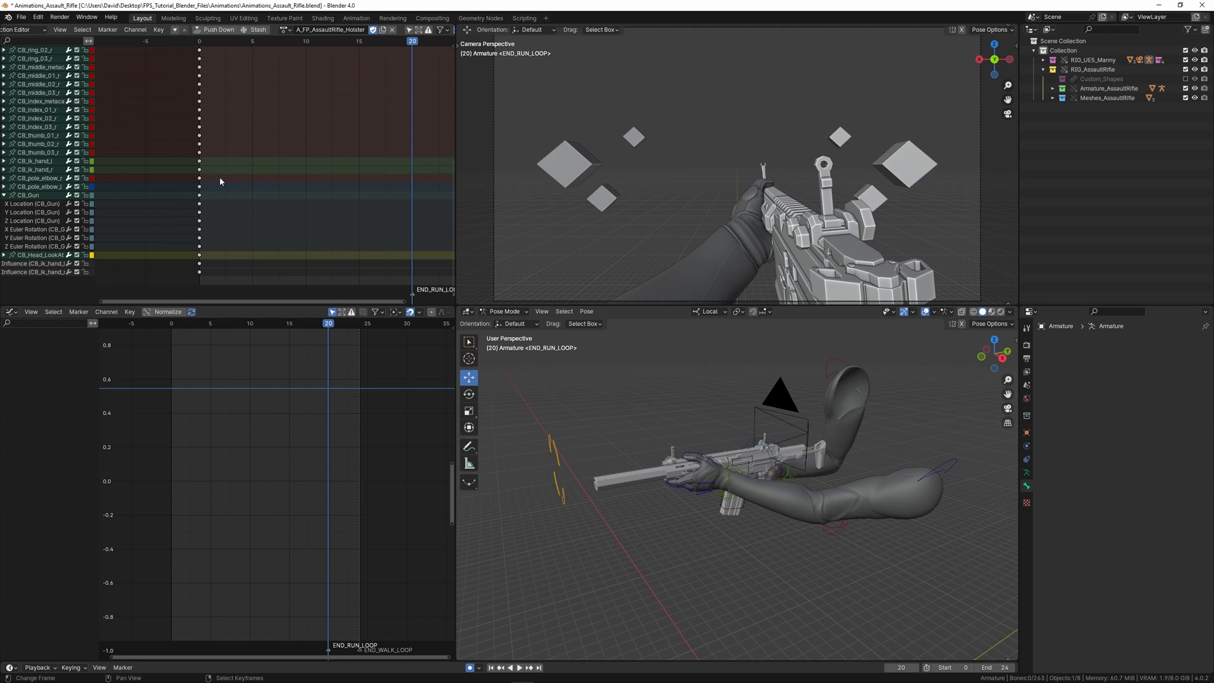
Step: Select the CB_Gun control bone on the rifle and go to frame 10
shift+middle_drag(675, 418, 633, 408)
scroll(658, 413, up, 3)
shift+middle_drag(632, 407, 682, 411)
scroll(717, 424, up, 3)
right_click(714, 386)
scroll(679, 392, down, 2)
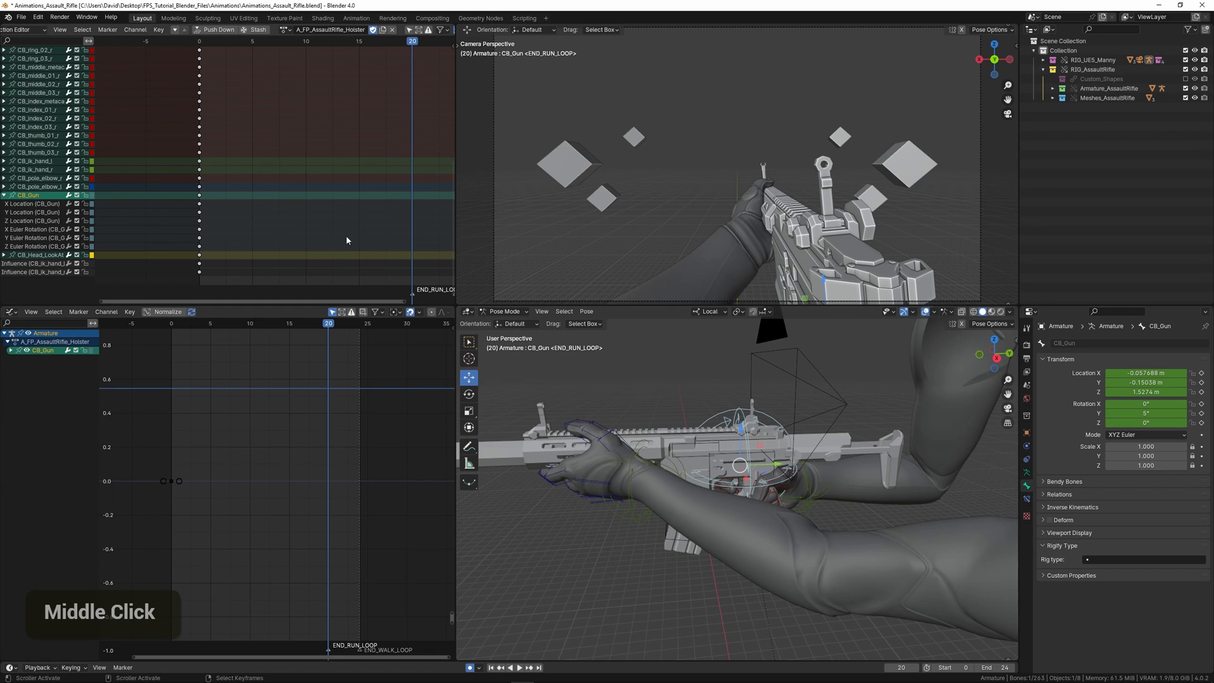
key(shift+Left)
key(space)
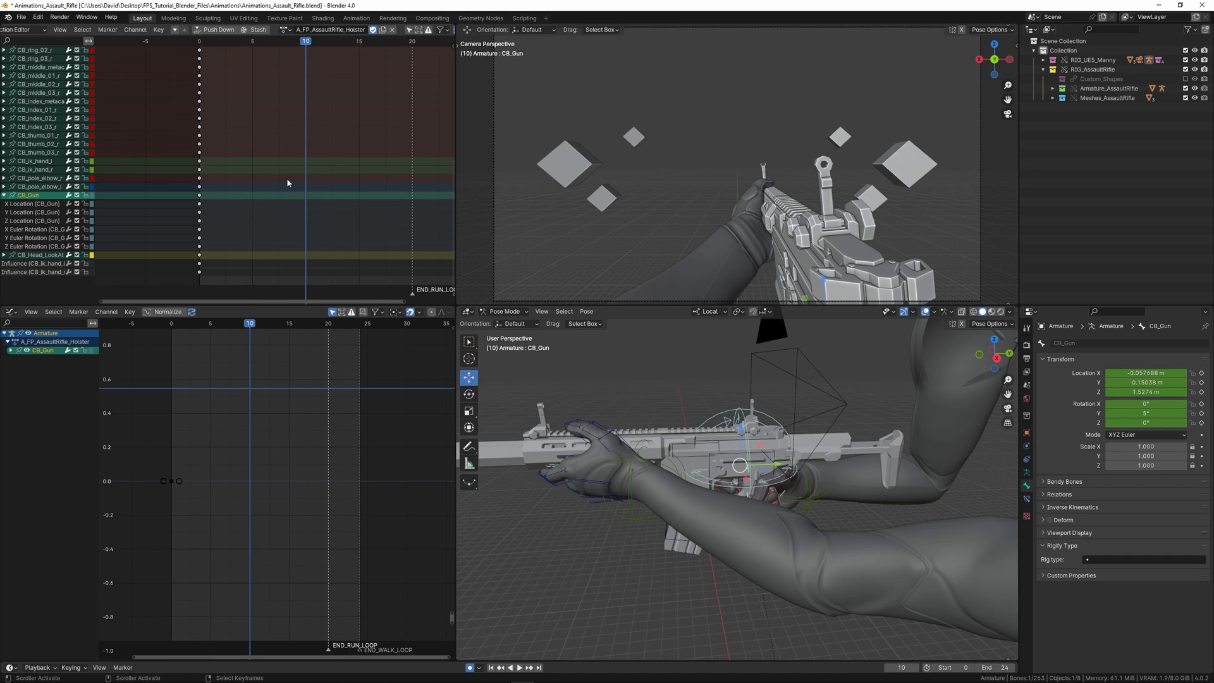
Step: Rotate the CB_Gun bone to about 25° X, 0° Y and 11° Z so the muzzle points down, and lower the rifle
shift+middle_drag(716, 445, 687, 399)
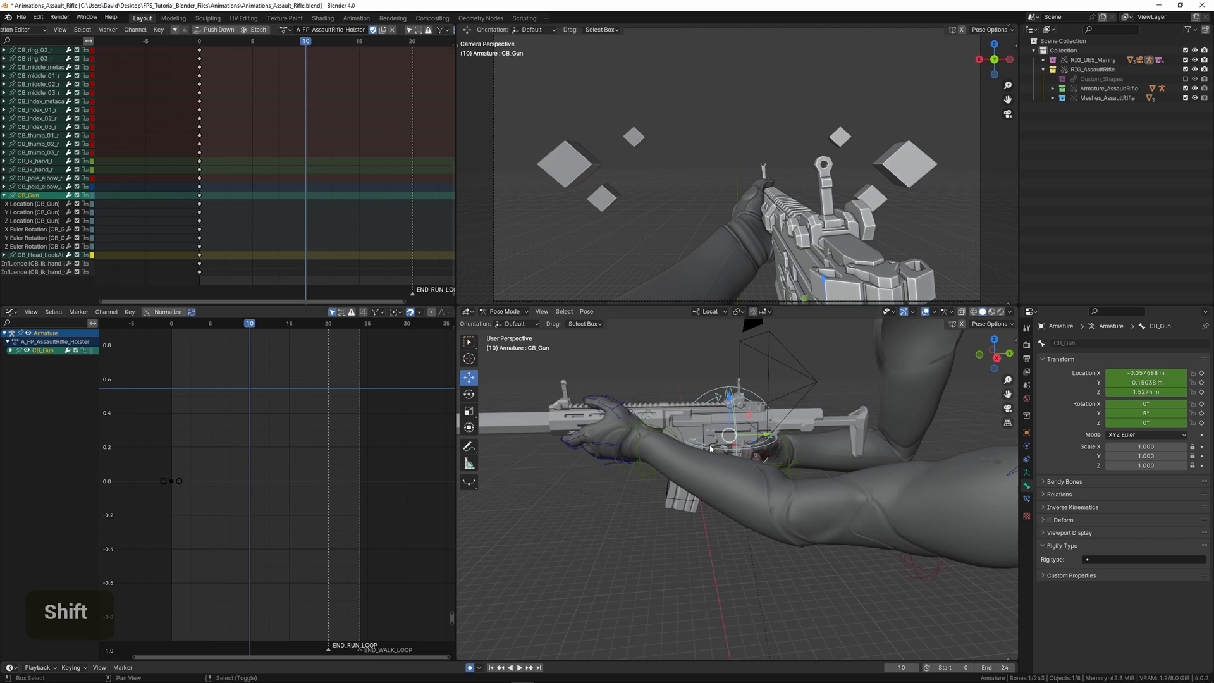
shift+middle_drag(709, 449, 718, 430)
scroll(718, 424, down, 2)
shift+scroll(719, 424, down, 1)
scroll(783, 443, up, 2)
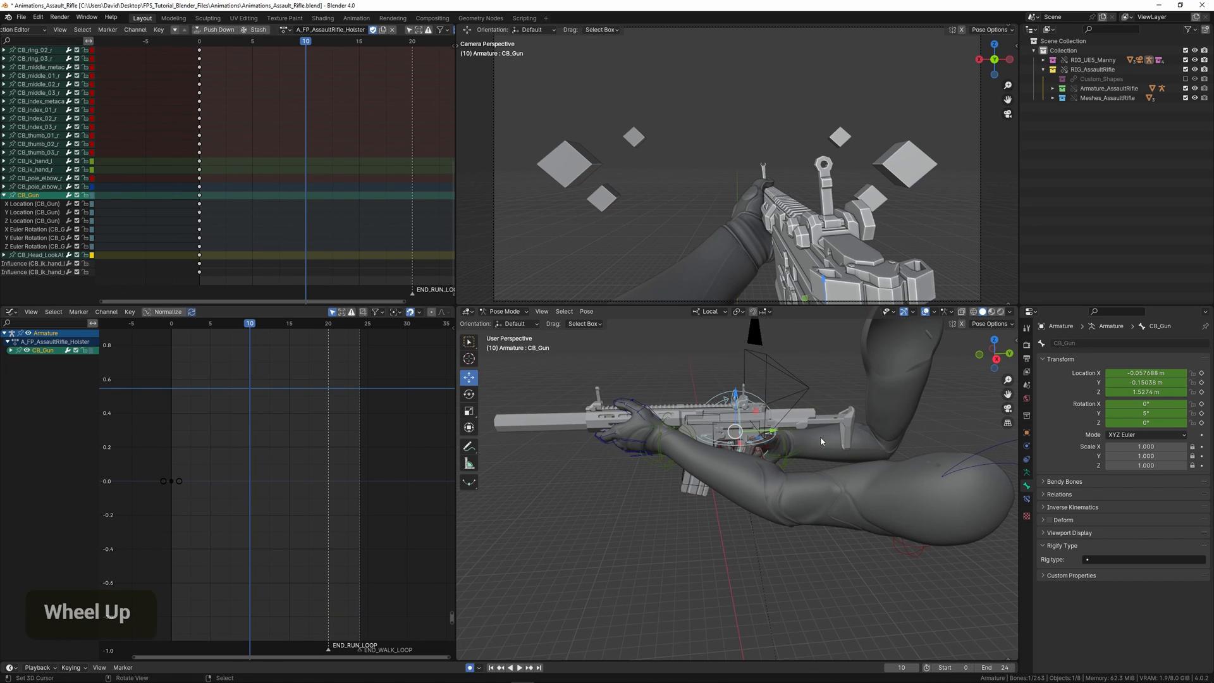
key(r)
click(767, 417)
key(g)
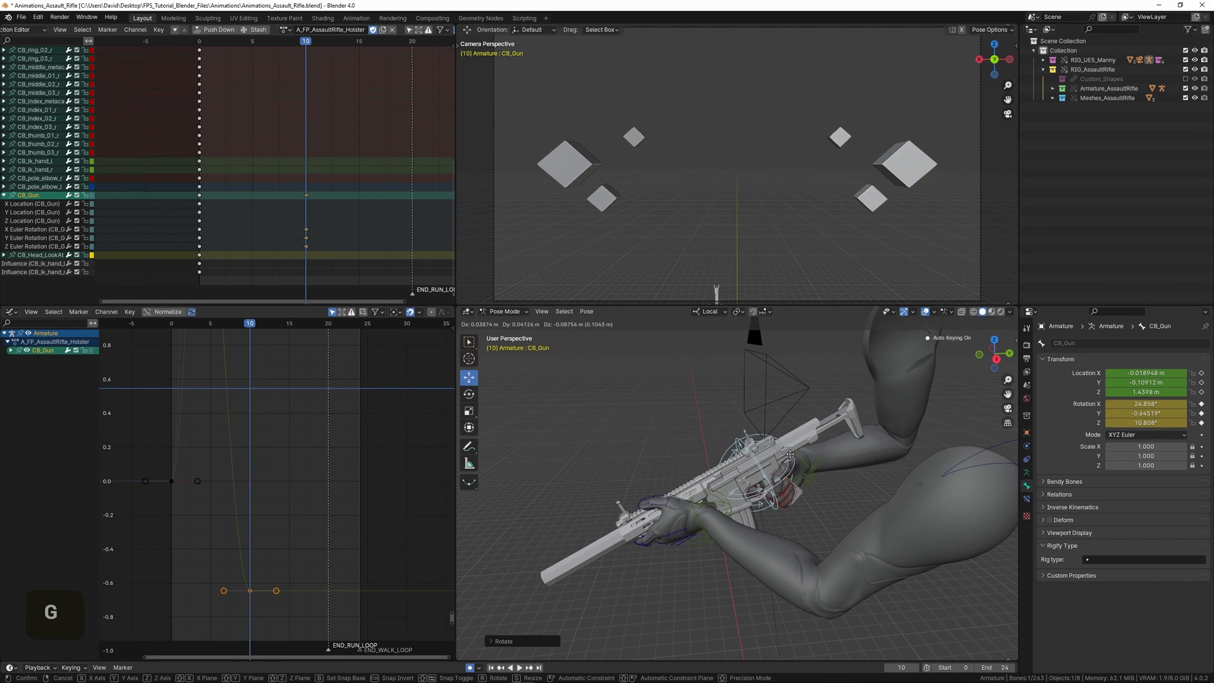
click(791, 447)
Step: Tilt the rifle's muzzle further down with a free rotation to about 43° X, -14° Y and 22° Z
shift+middle_drag(790, 446, 762, 425)
scroll(762, 425, down, 2)
shift+middle_drag(762, 425, 796, 461)
scroll(762, 449, up, 1)
scroll(813, 465, down, 1)
key(r)
click(784, 433)
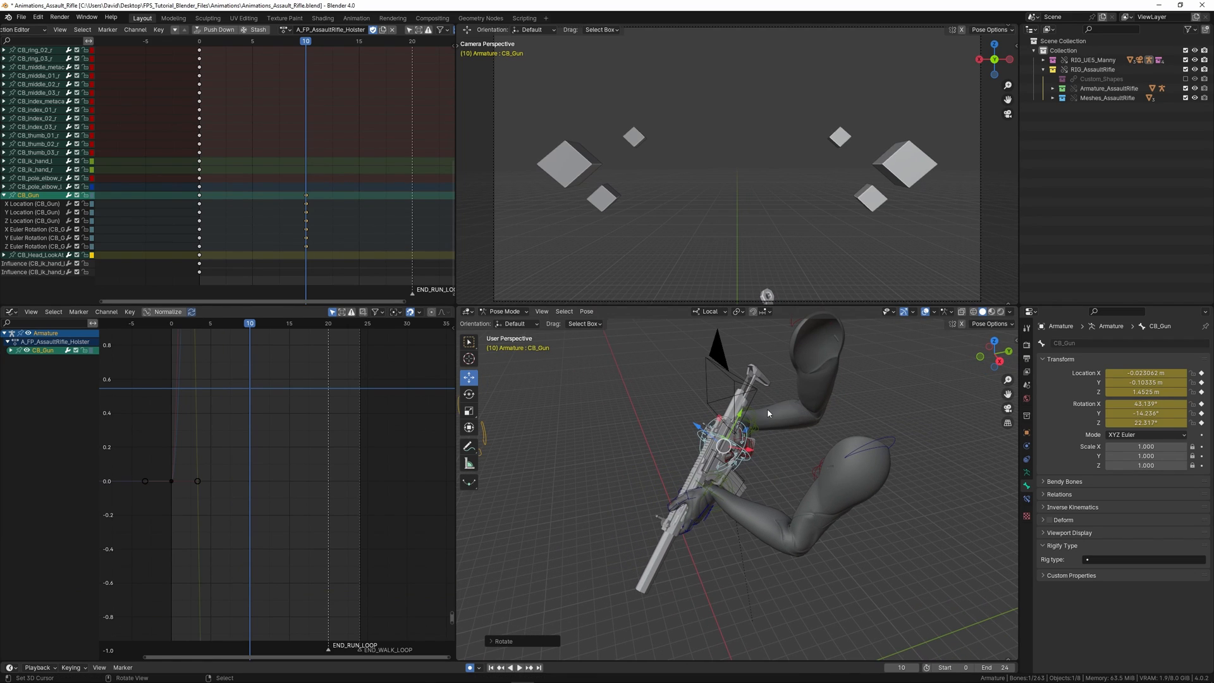
Step: Roll the rifle about its local Y axis to about 45° X, 20° Y and 54° Z
middle_drag(767, 413, 786, 417)
key(r)
key(y)
click(806, 471)
middle_drag(807, 471, 783, 487)
shift+middle_drag(782, 487, 768, 469)
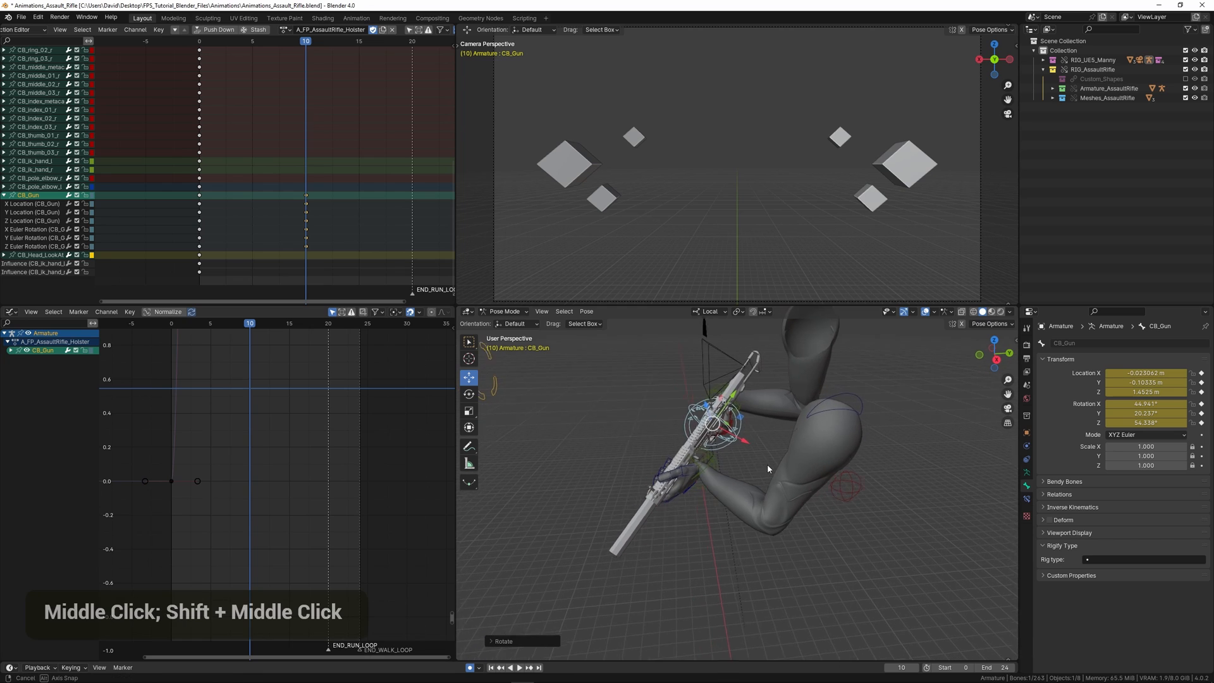
Step: Steepen and roll the rifle to about 53° X, 8° Y and 69° Z, and shift it downward beside the body
key(r)
click(790, 416)
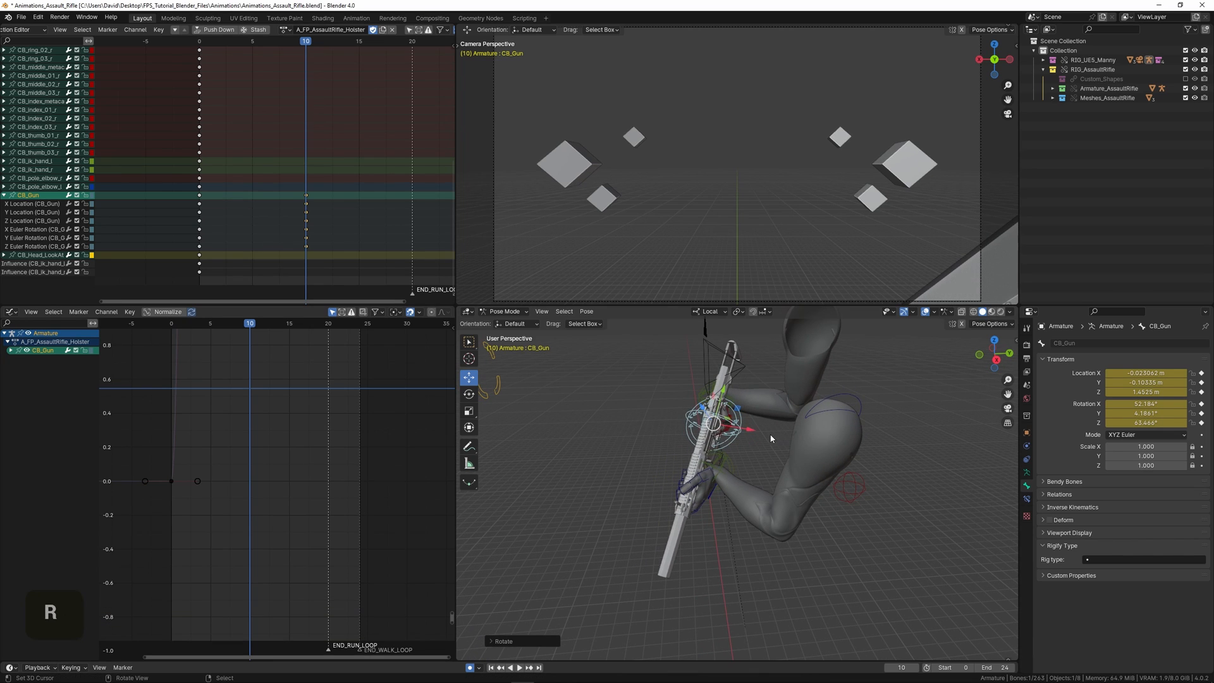
key(r)
key(y)
click(795, 426)
key(g)
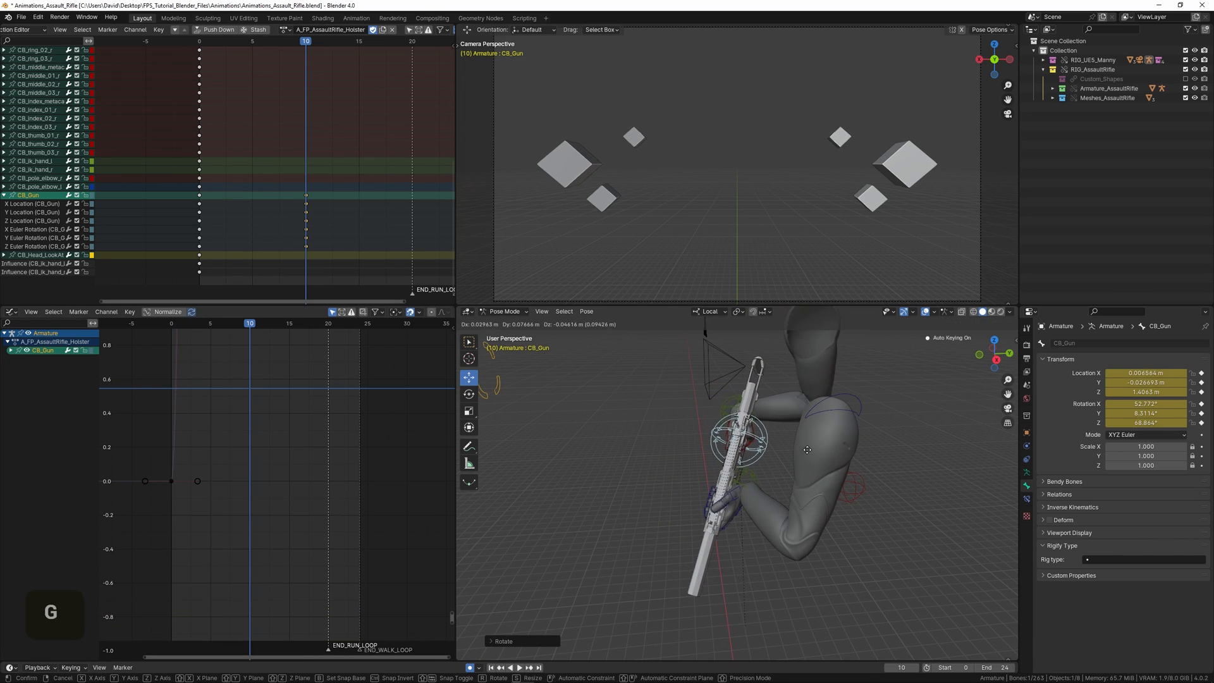
click(822, 444)
Step: Refine the lowered rifle's orientation with another free rotation, a local Y roll and a final free rotation
shift+middle_drag(821, 443, 753, 446)
key(r)
click(836, 420)
scroll(772, 453, up, 1)
key(r)
key(y)
click(836, 415)
key(r)
click(836, 430)
scroll(833, 433, down, 1)
scroll(859, 435, up, 1)
Step: Move the right clavicle control CB_clavicle_r so the right shoulder follows the lowered rifle
middle_drag(762, 404, 732, 387)
click(684, 381)
middle_drag(732, 387, 704, 399)
key(g)
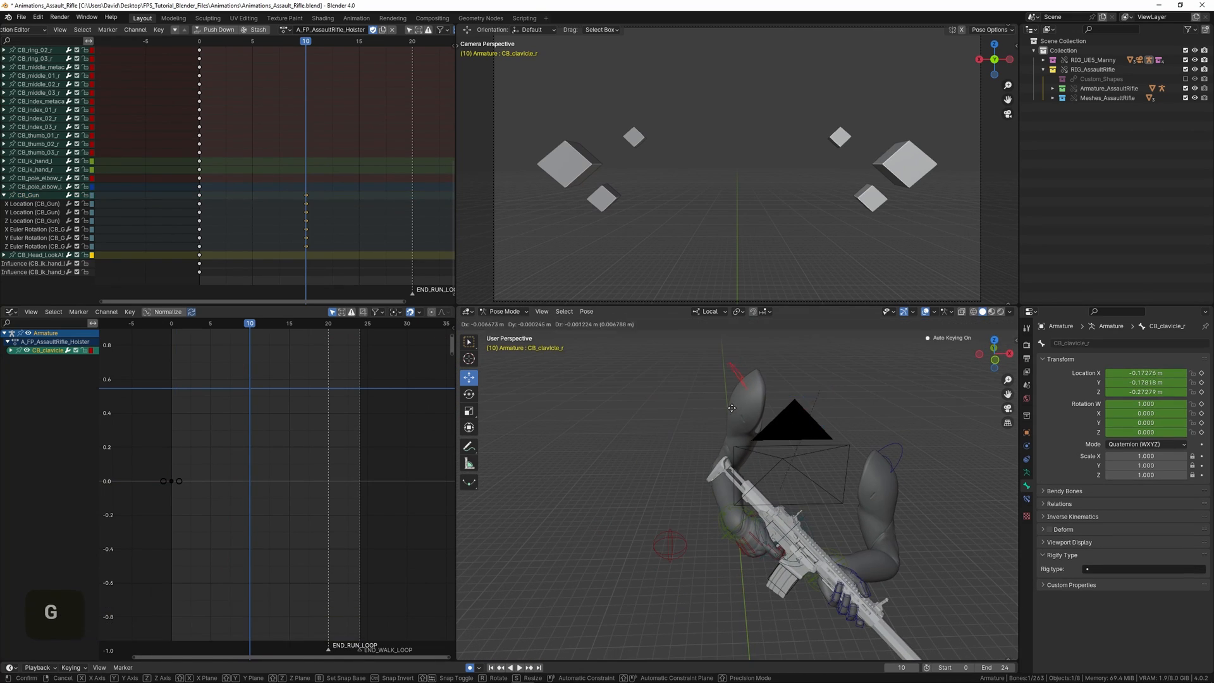
click(708, 437)
Step: Reposition the right elbow pole control CB_pole_elbow_r in two moves to correct the right arm's bend
right_click(680, 537)
shift+middle_drag(680, 537, 715, 499)
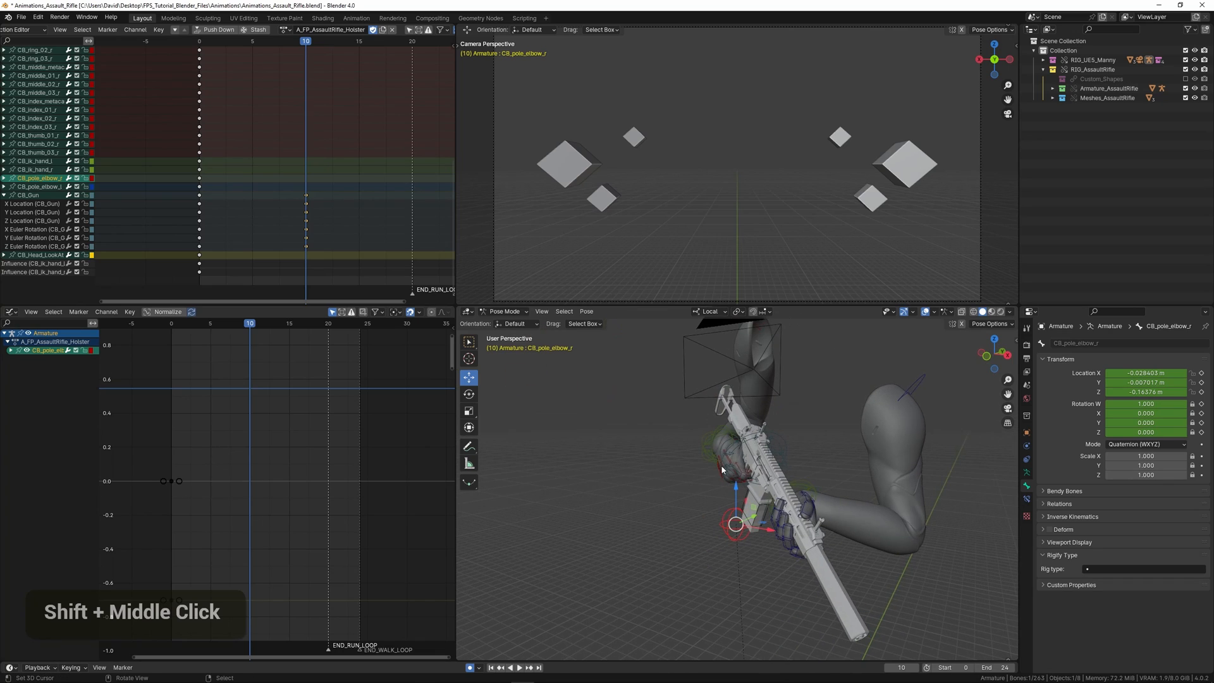
key(g)
click(613, 391)
middle_drag(630, 409, 647, 429)
shift+middle_drag(646, 430, 689, 465)
key(g)
click(704, 449)
Step: Fine-tune the shoulders with further clavicle control moves, placing CB_clavicle_l at about 0.25 m X, -0.02 m Y and -0.14 m Z
middle_drag(689, 465, 811, 476)
right_click(706, 379)
key(g)
click(721, 392)
shift+middle_drag(812, 476, 719, 438)
middle_drag(803, 433, 744, 411)
right_click(753, 438)
key(g)
click(753, 460)
key(g)
click(773, 460)
scroll(737, 464, down, 4)
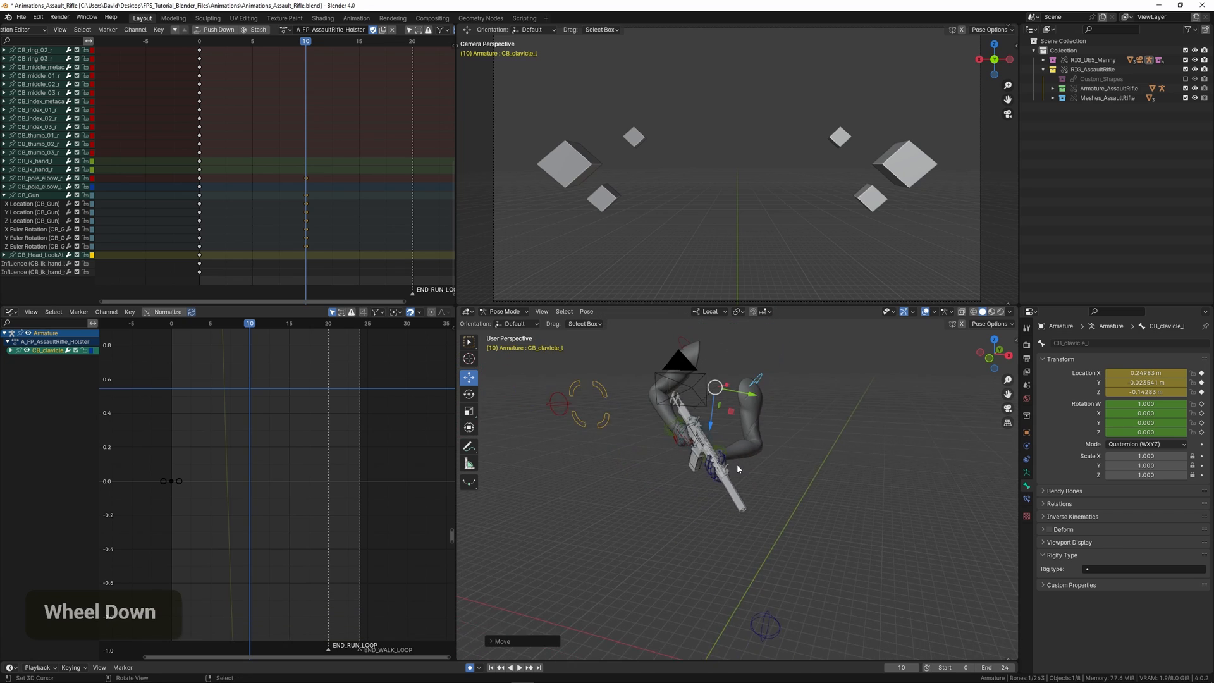
Step: Move the left elbow pole control CB_pole_elbow_l to about -0.39 m X, -0.71 m Y and -0.77 m Z, and save the file
middle_drag(737, 464, 749, 438)
right_click(782, 604)
shift+middle_drag(782, 604, 781, 544)
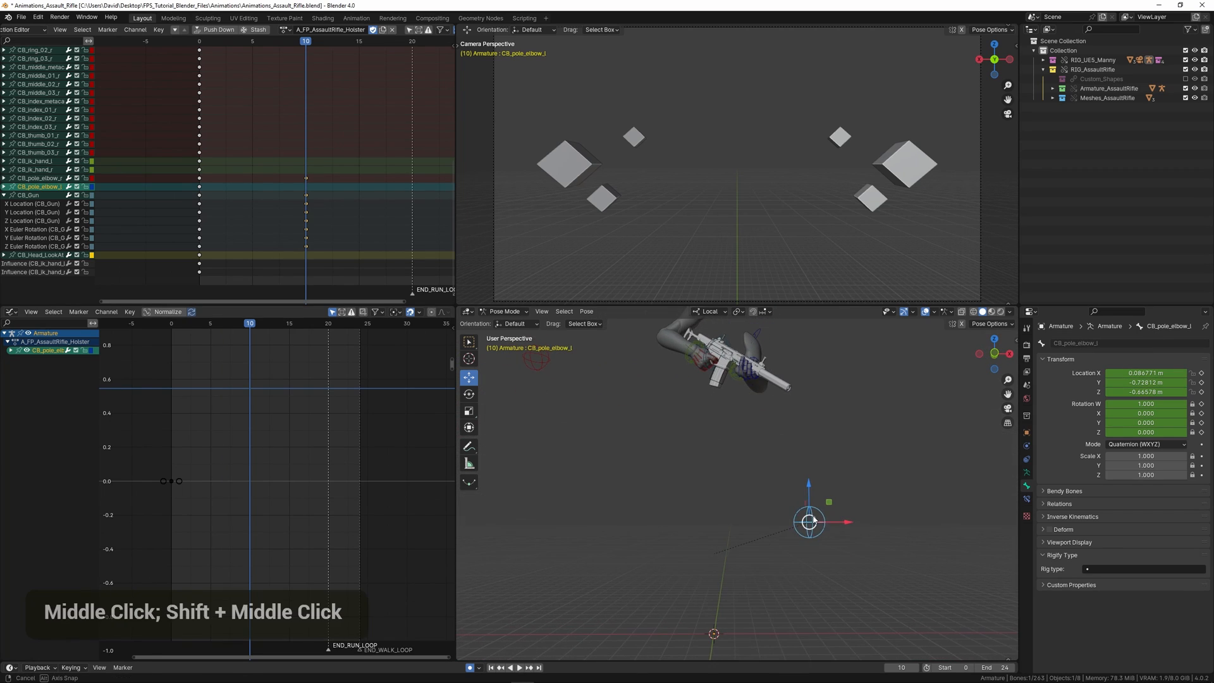
key(g)
click(737, 541)
shift+middle_drag(727, 482, 659, 475)
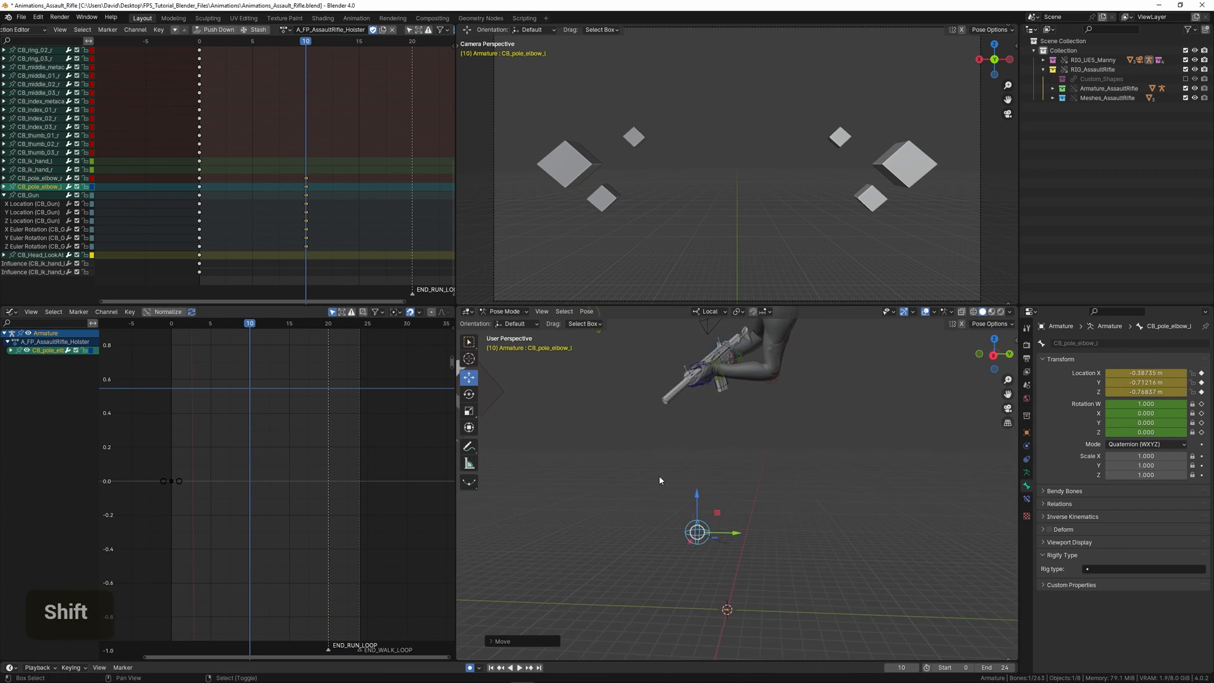
scroll(685, 544, up, 3)
middle_drag(685, 544, 729, 552)
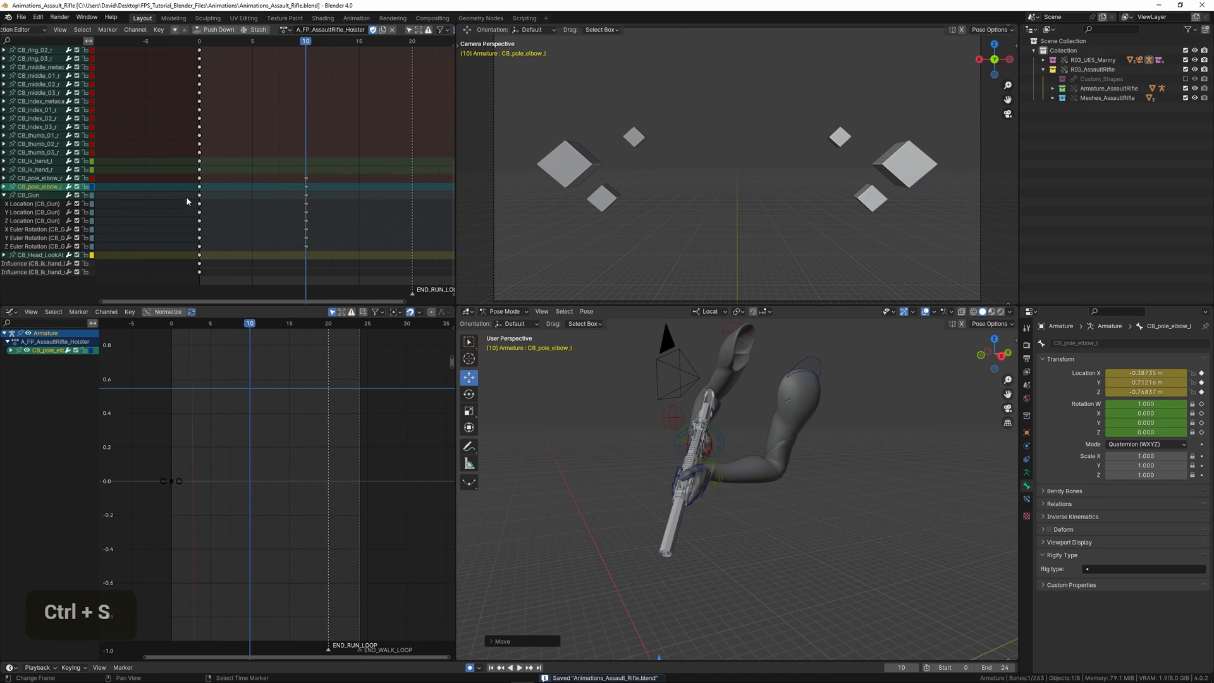
Step: Play the holster animation from frame 0 to review the lowering motion
key(shift+Left)
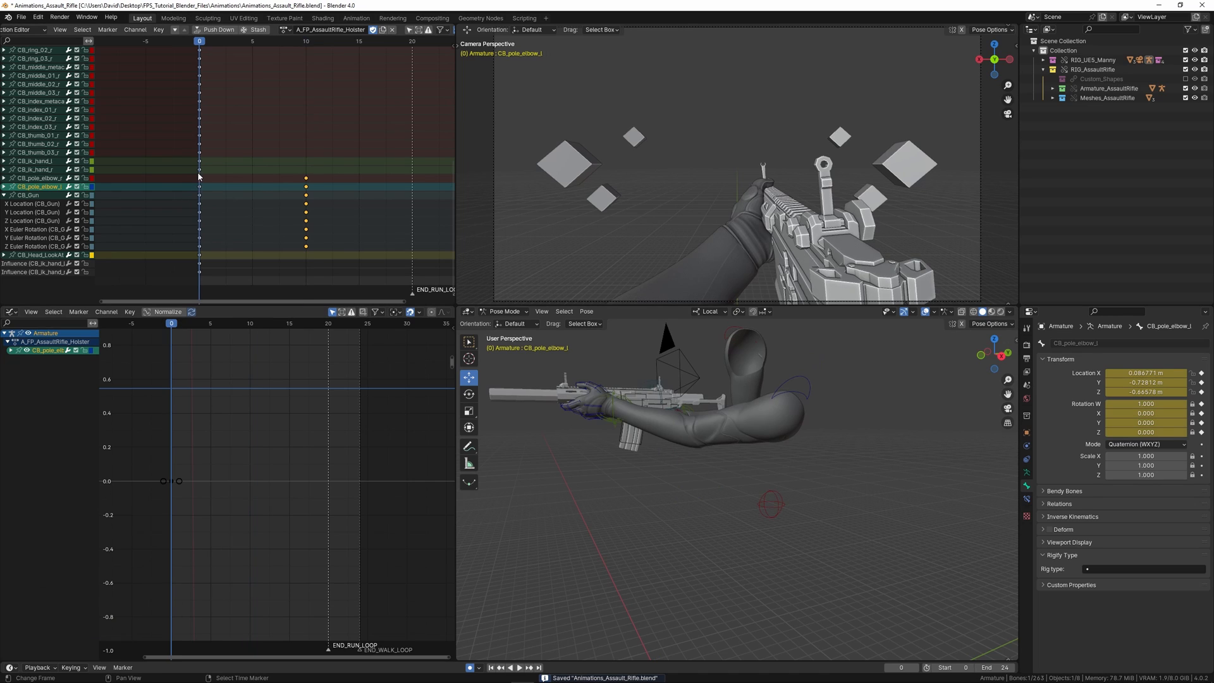
key(space)
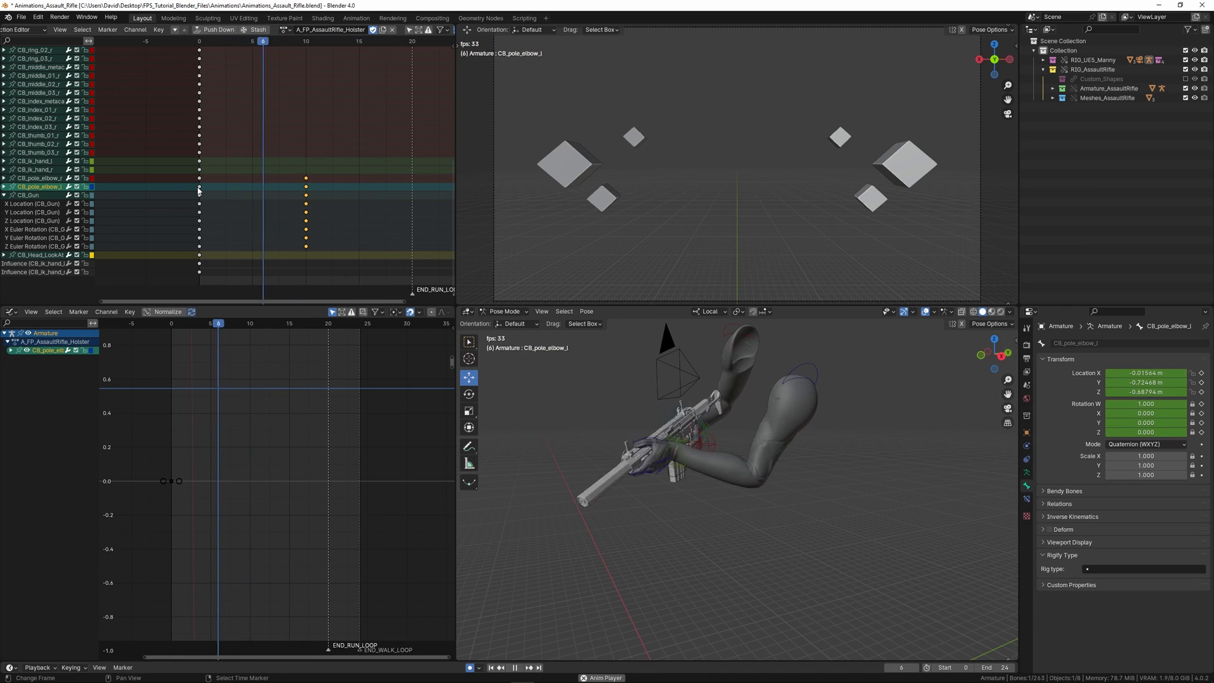
key(space)
Step: Move the selected holstered-pose keyframes from frame 10 to frame 12
middle_drag(299, 166, 308, 188)
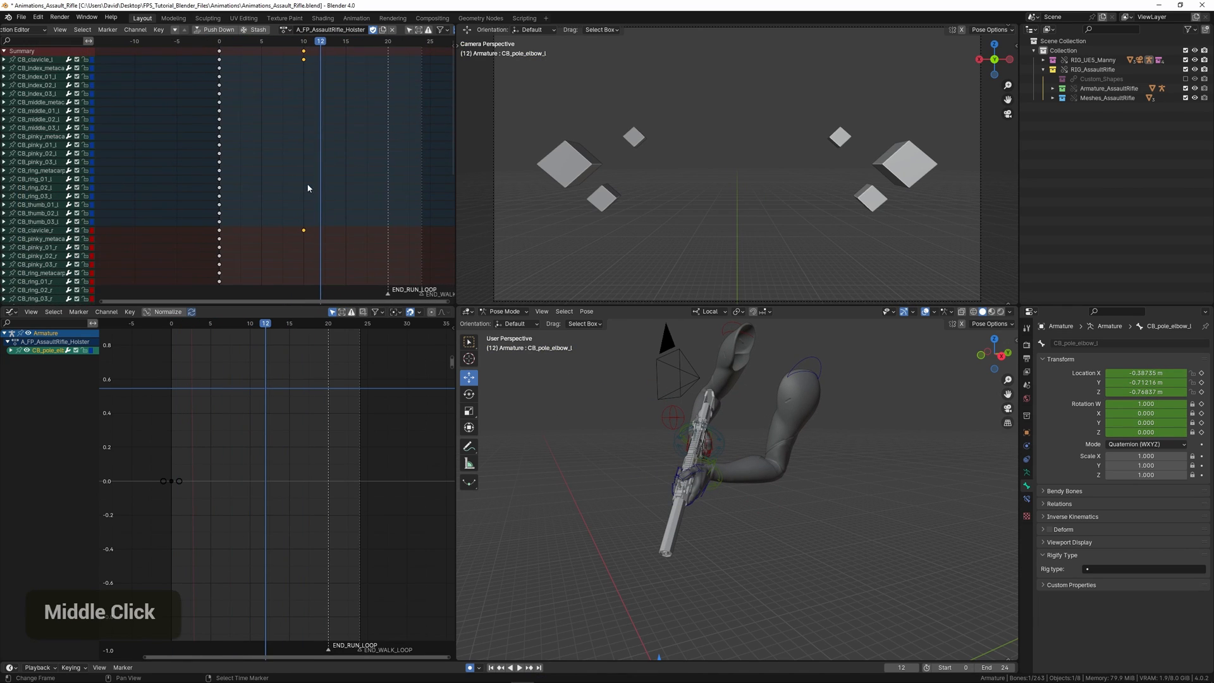
right_click(294, 92)
key(b)
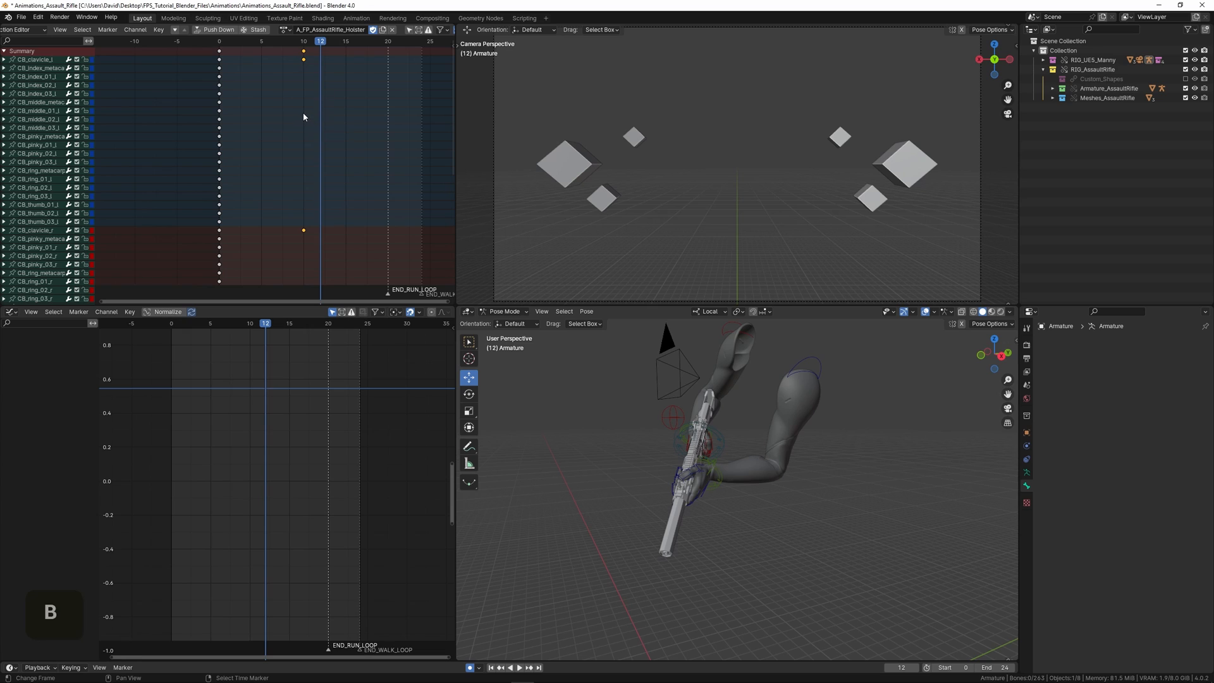
key(g)
click(321, 111)
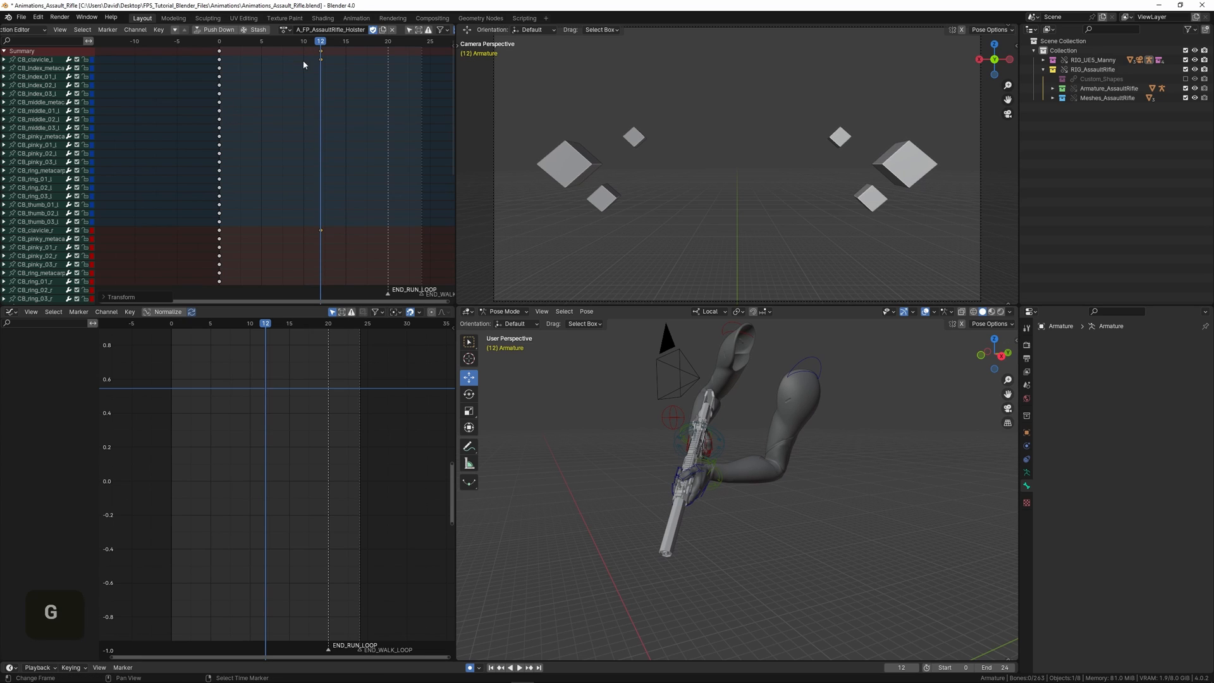
Step: Play the holster animation repeatedly from frame 0 to review the lowering motion with the new timing
click(220, 101)
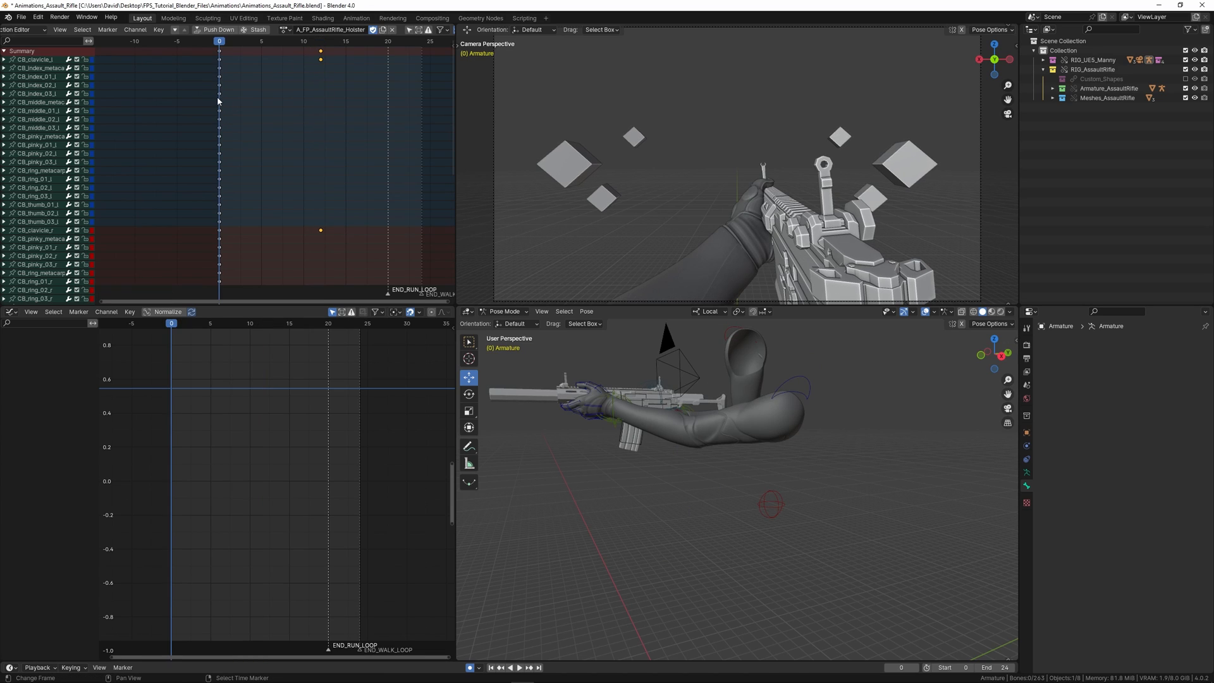
key(space)
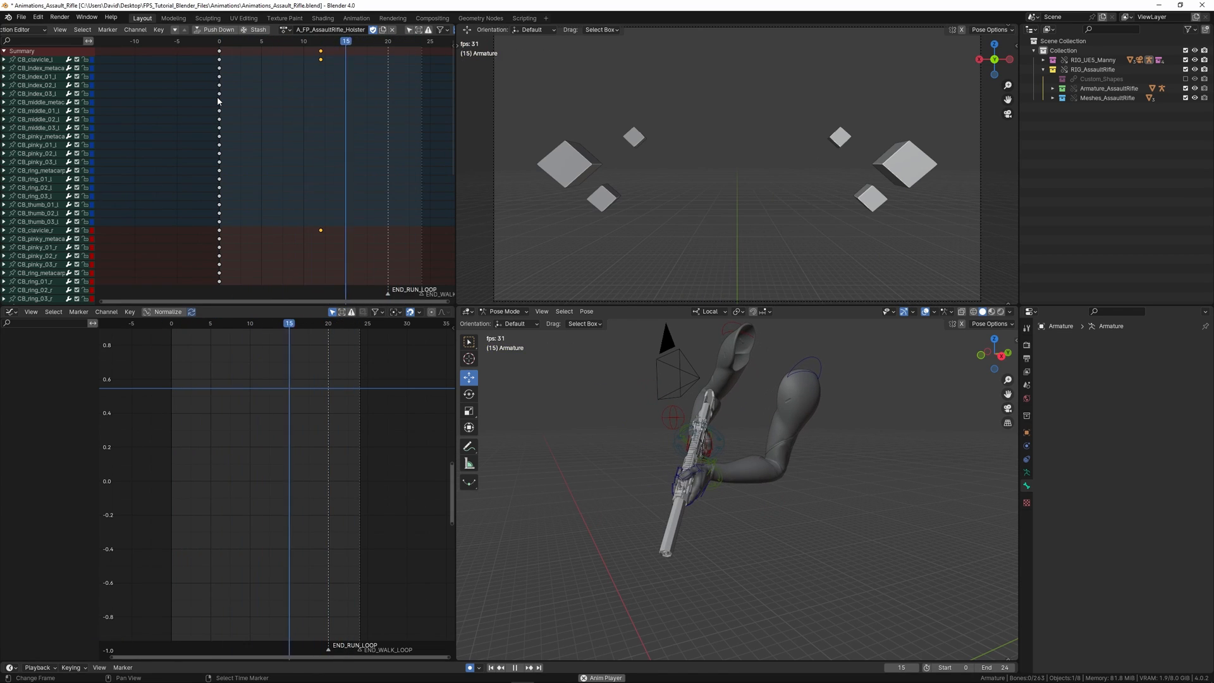
key(space)
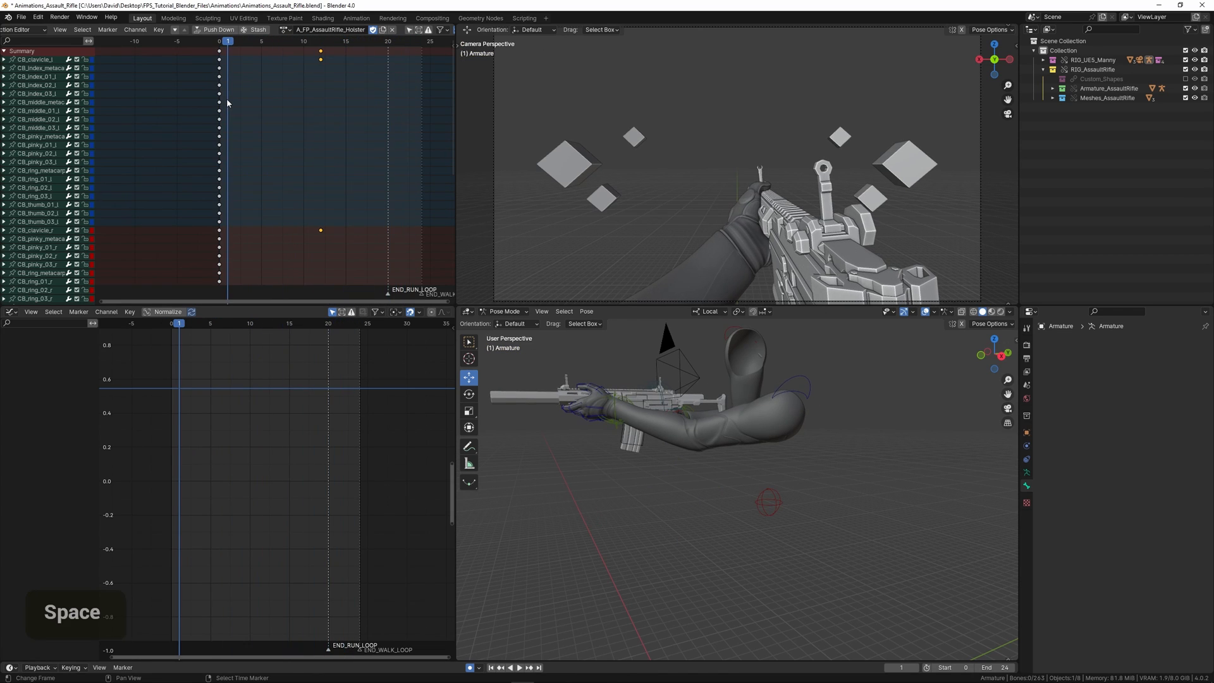
key(space)
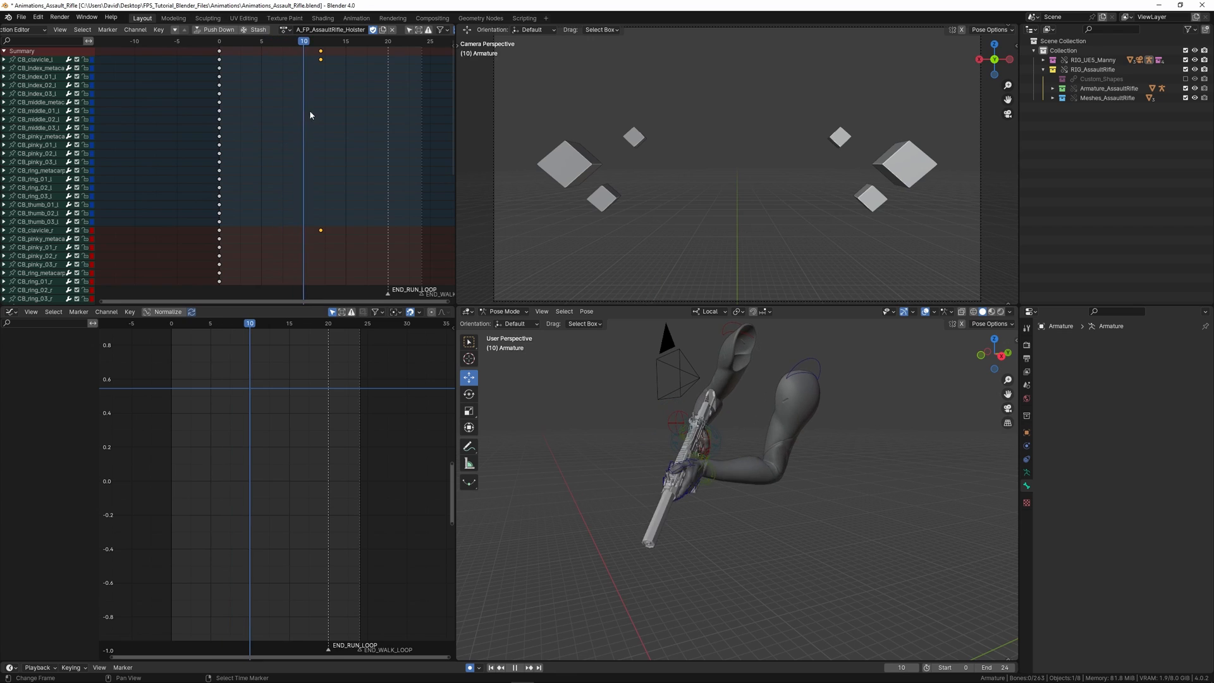
key(space)
middle_drag(244, 176, 249, 216)
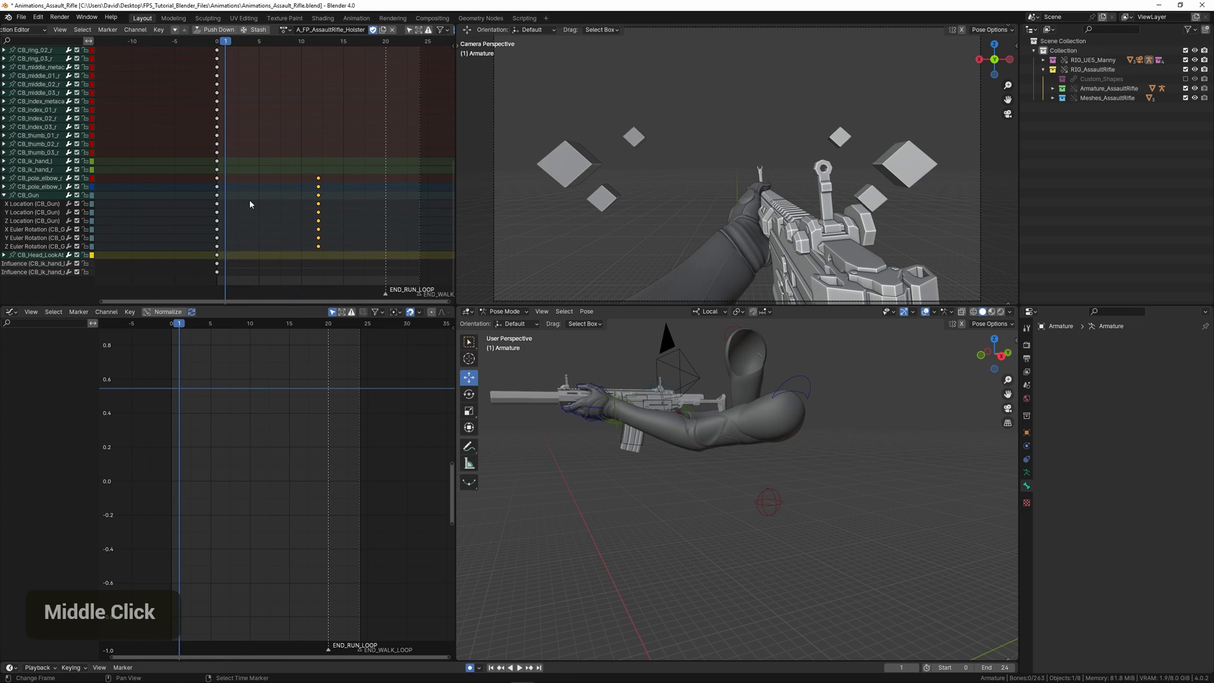
click(218, 195)
key(space)
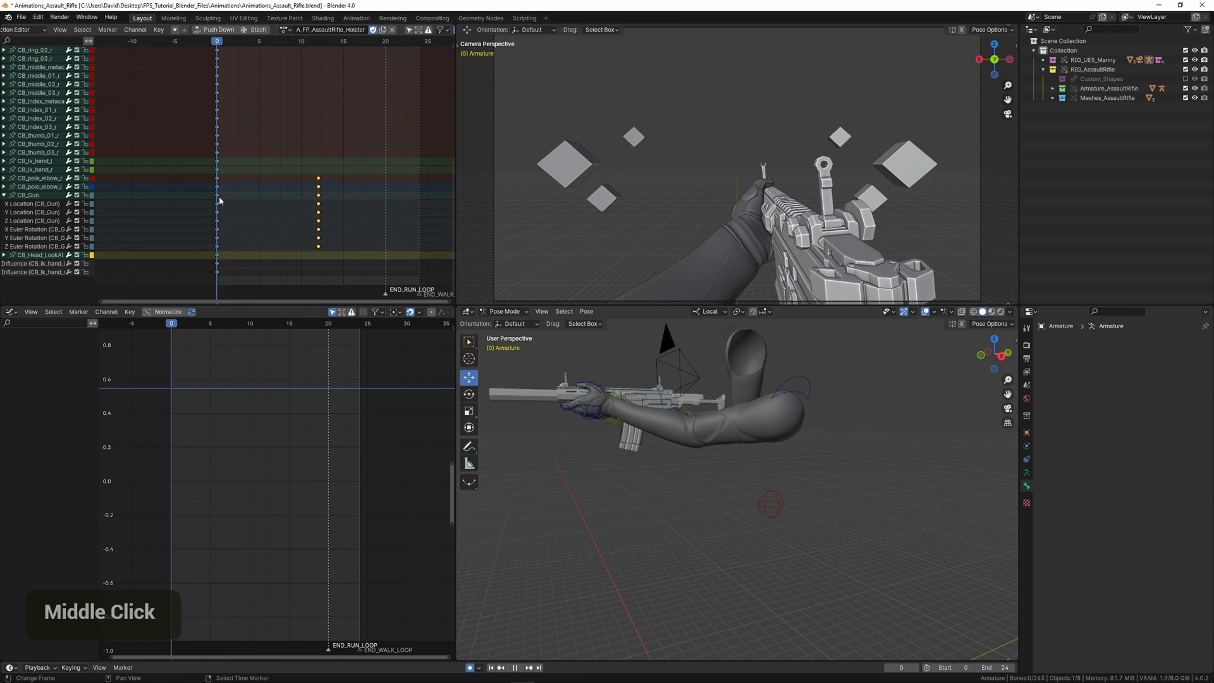
key(space)
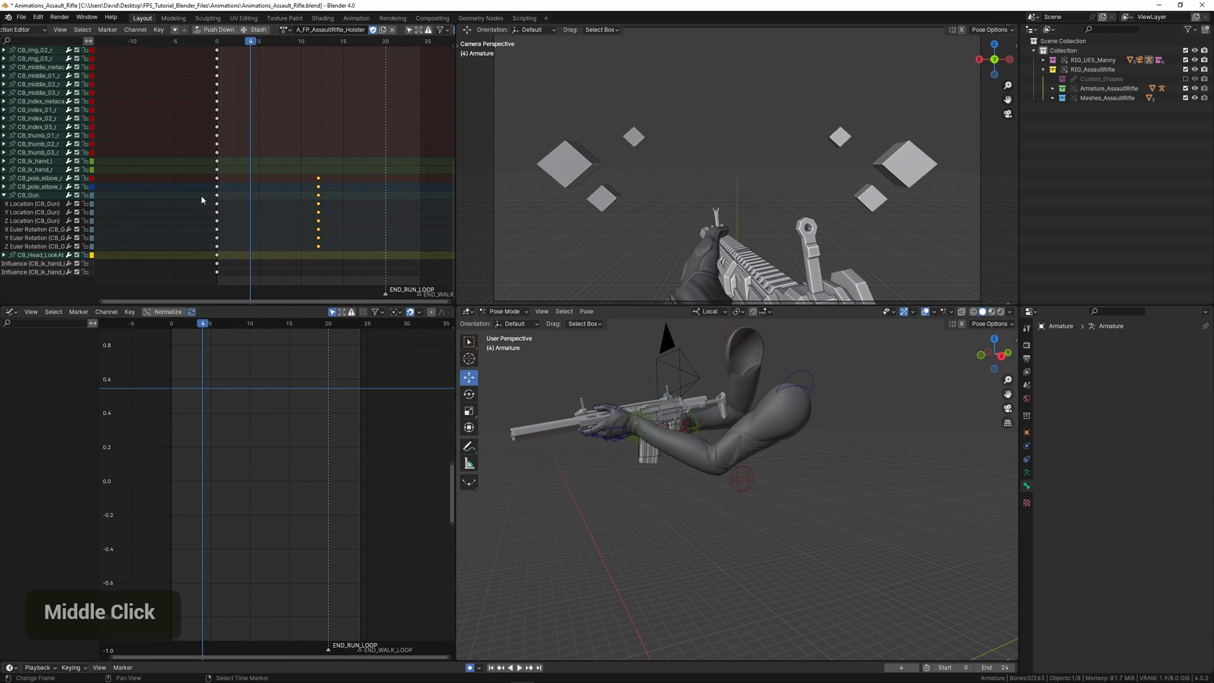
Step: Select CB_Gun's Z Location channel and examine its curve while scrubbing the opening frames
click(28, 195)
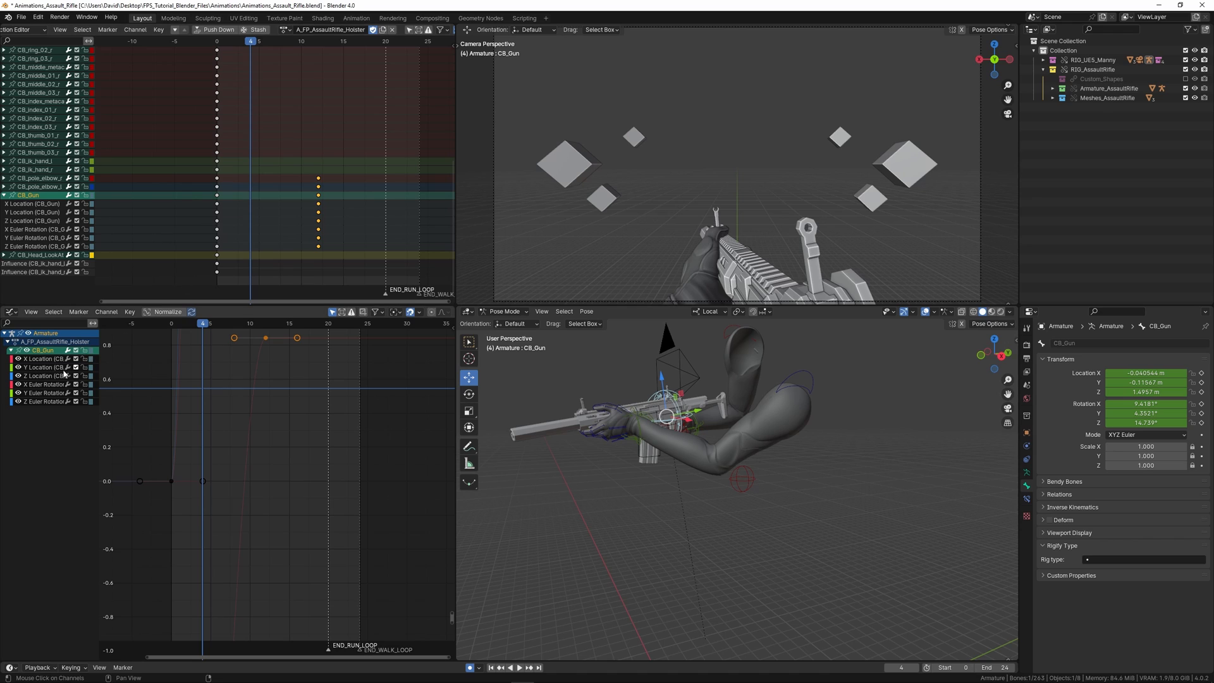
double_click(32, 373)
key(KP_Decimal)
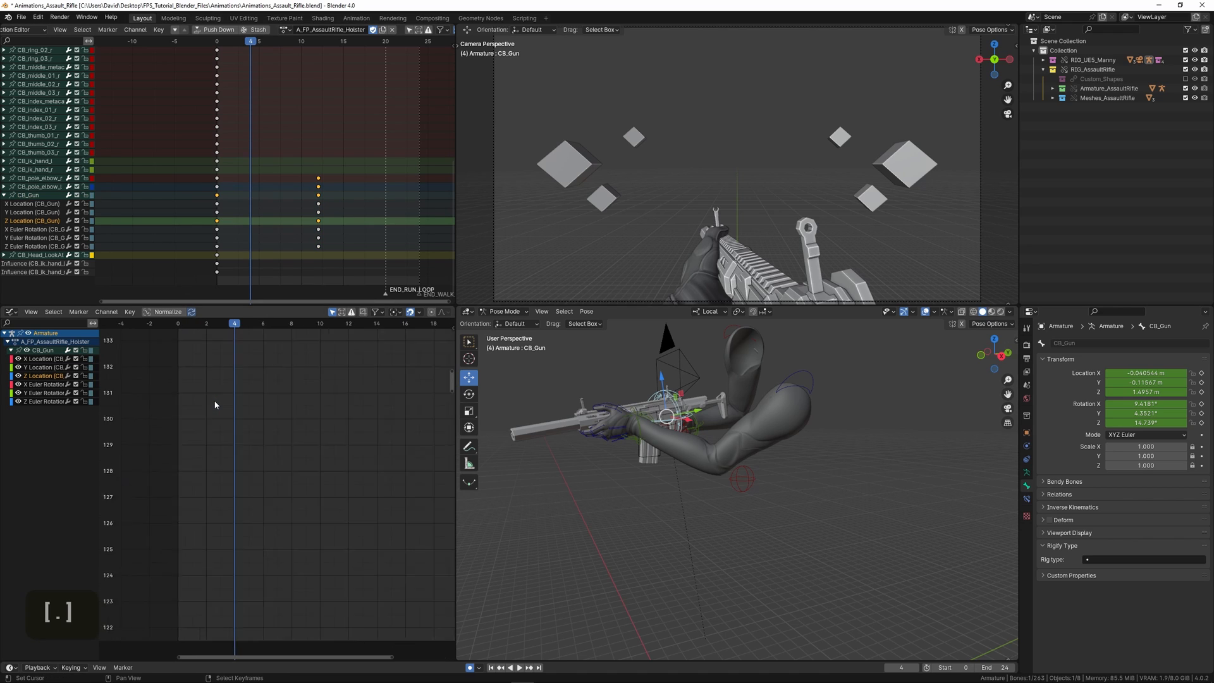
scroll(216, 403, down, 4)
drag(217, 411, 244, 415)
Step: Insert a keyframe near frame 3 on CB_Gun's Y Location curve and lower it to about -16.8
double_click(35, 367)
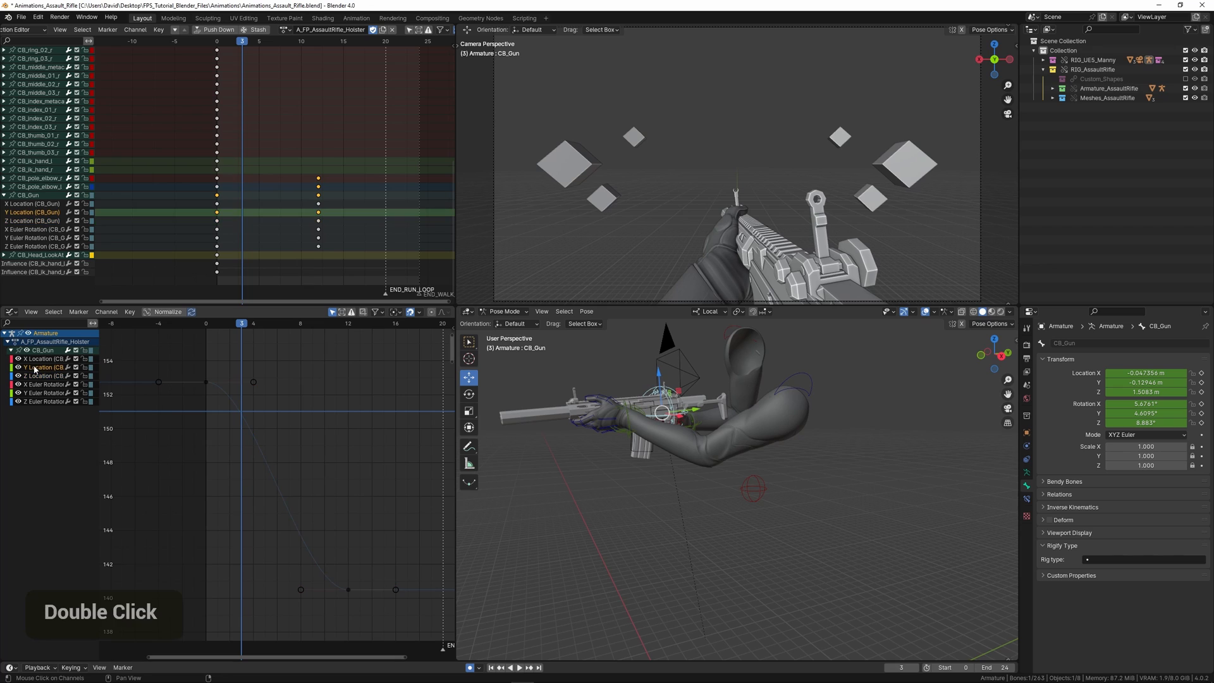
key(KP_Decimal)
scroll(245, 491, down, 2)
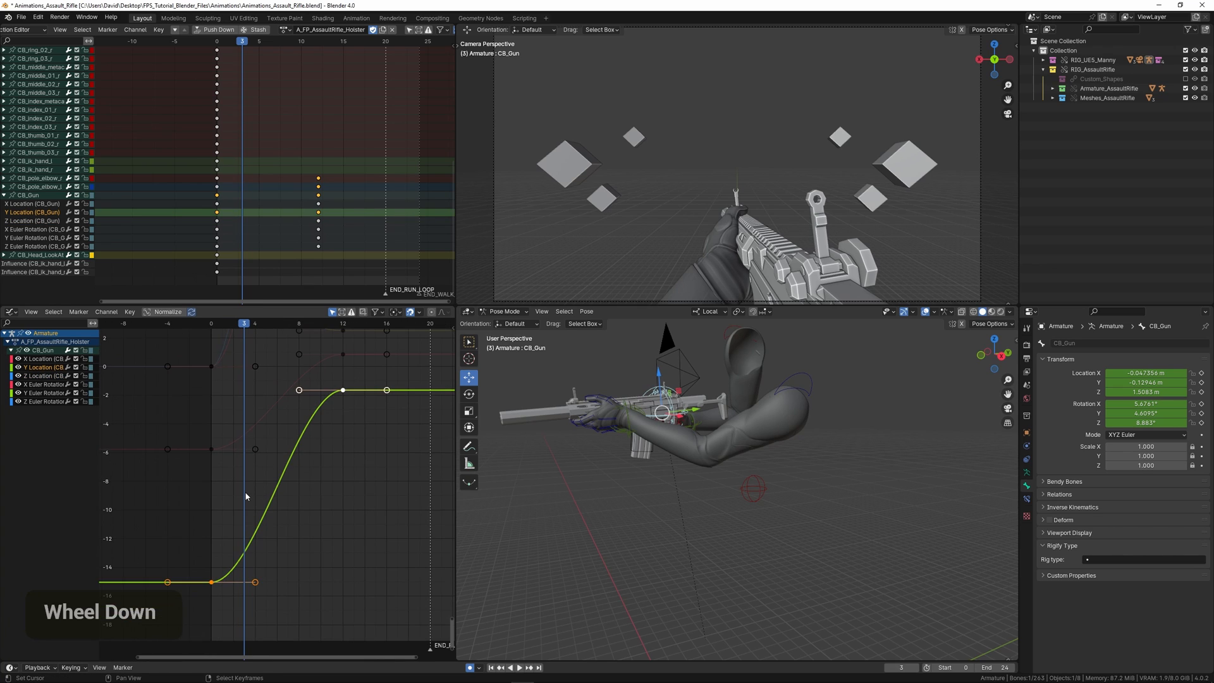
middle_drag(245, 491, 239, 456)
ctrl+click(242, 509)
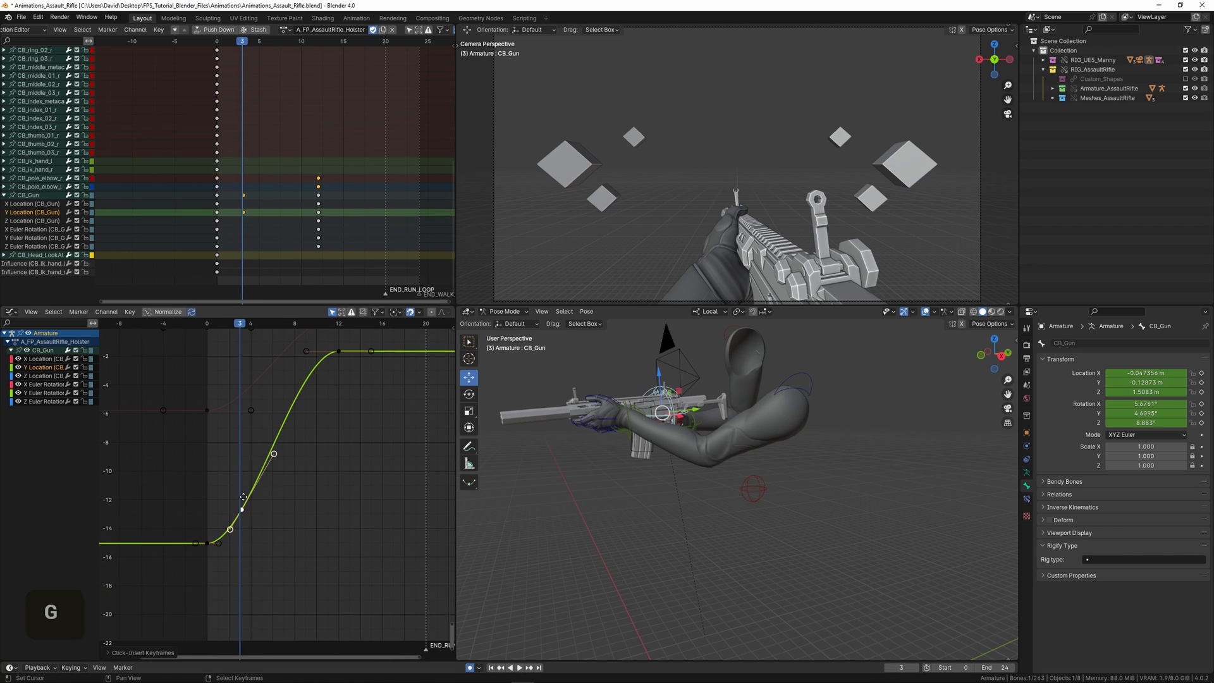
key(g)
key(y)
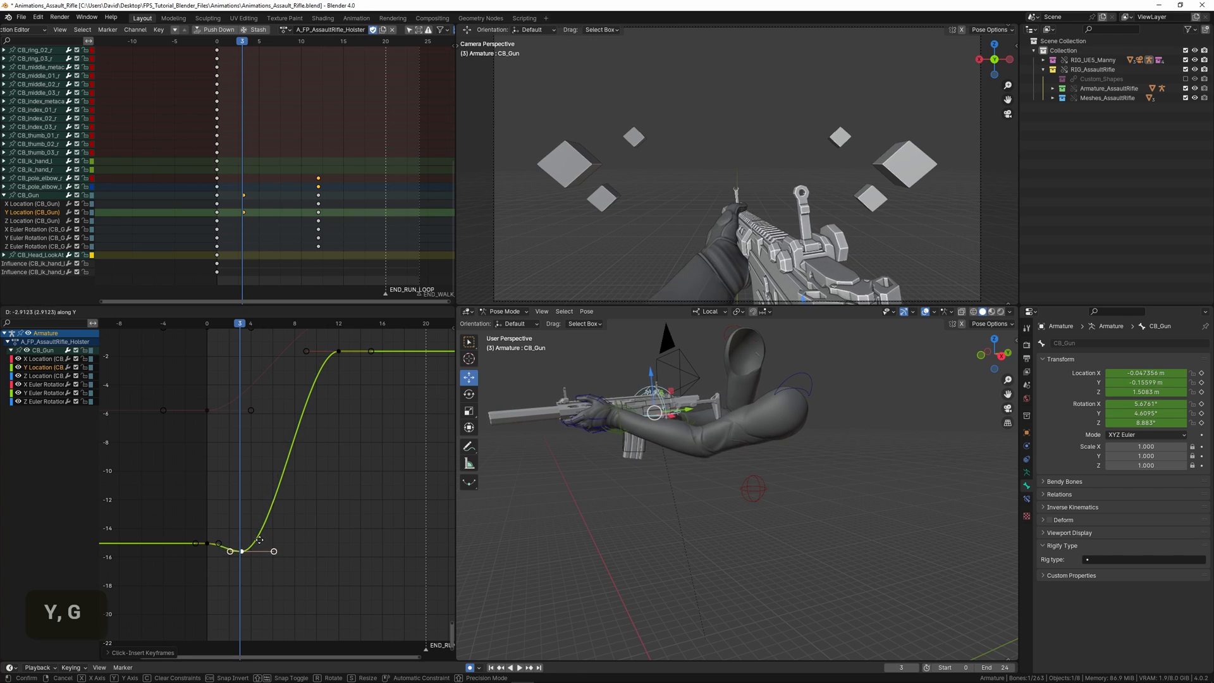
click(259, 557)
Step: Preview the motion and move the new Y Location keyframe to about frame 4 and value -15.7
key(space)
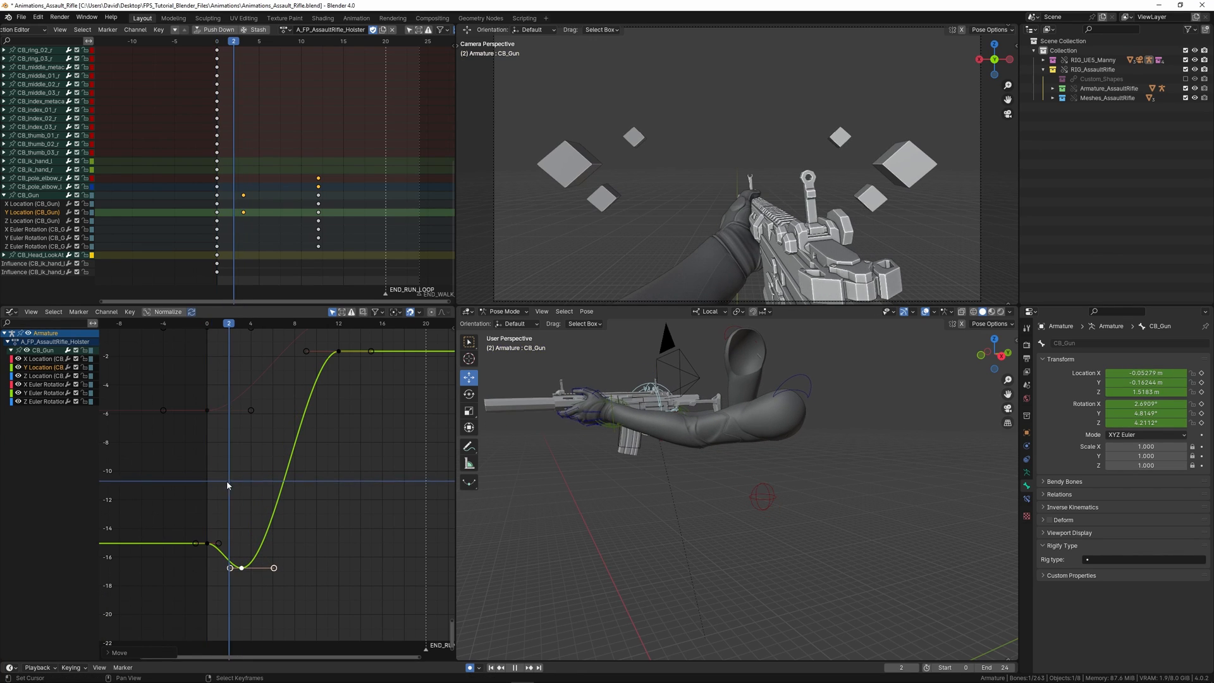
key(space)
key(g)
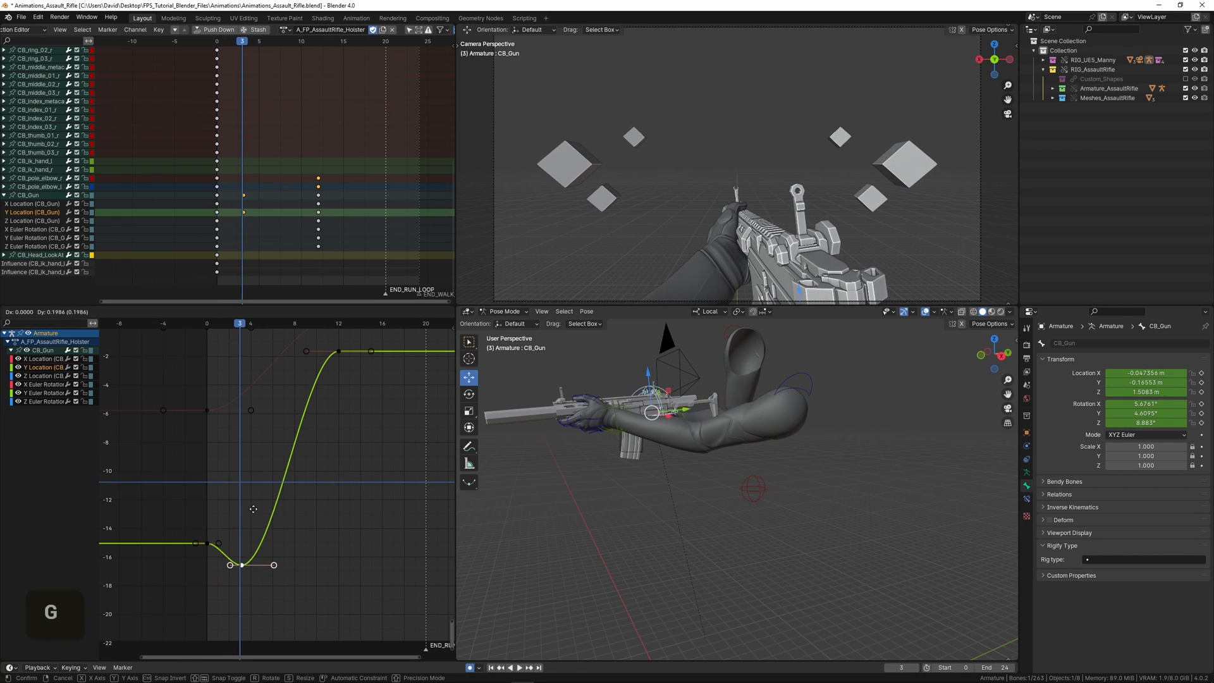
click(263, 497)
Step: Replay the holster animation from the start to review the gun's adjusted Y movement
mouse_move(212, 471)
mouse_down()
mouse_move(302, 489)
mouse_move(210, 494)
mouse_up()
key(space)
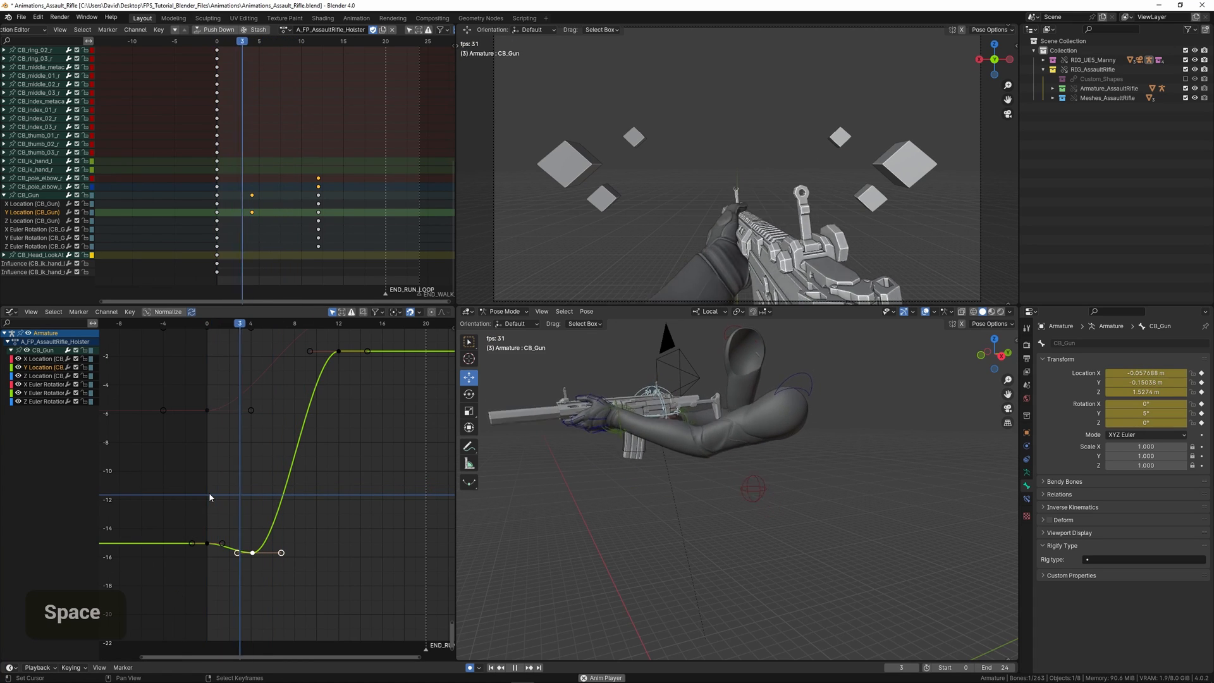
click(211, 485)
click(213, 484)
click(214, 483)
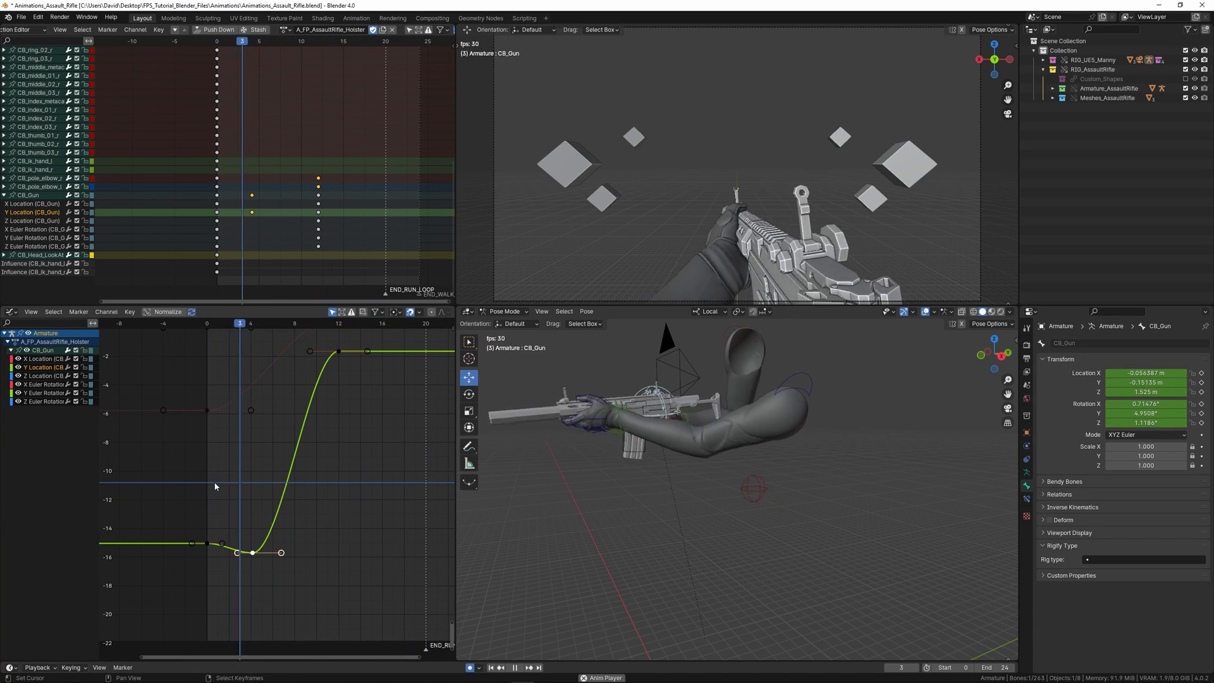
key(space)
Step: Insert a keyframe at frame 5 on CB_Gun's Z Location curve and raise it to about 149.8
click(258, 482)
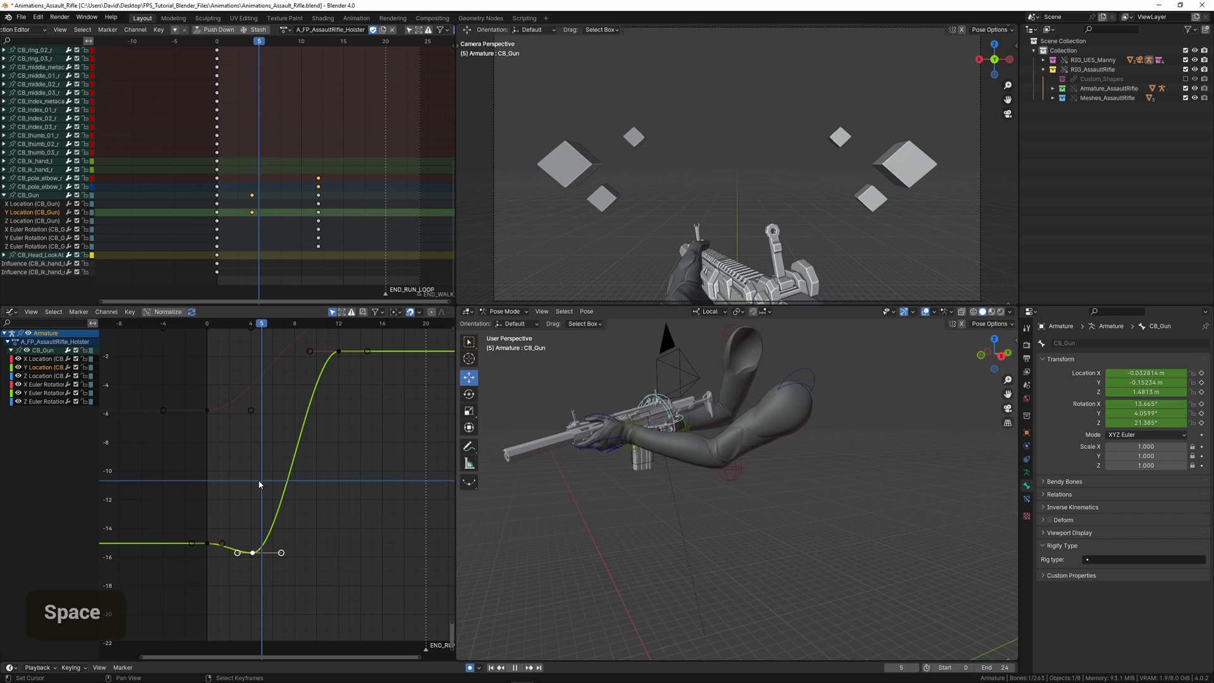
double_click(43, 376)
key(KP_Decimal)
scroll(261, 451, down, 1)
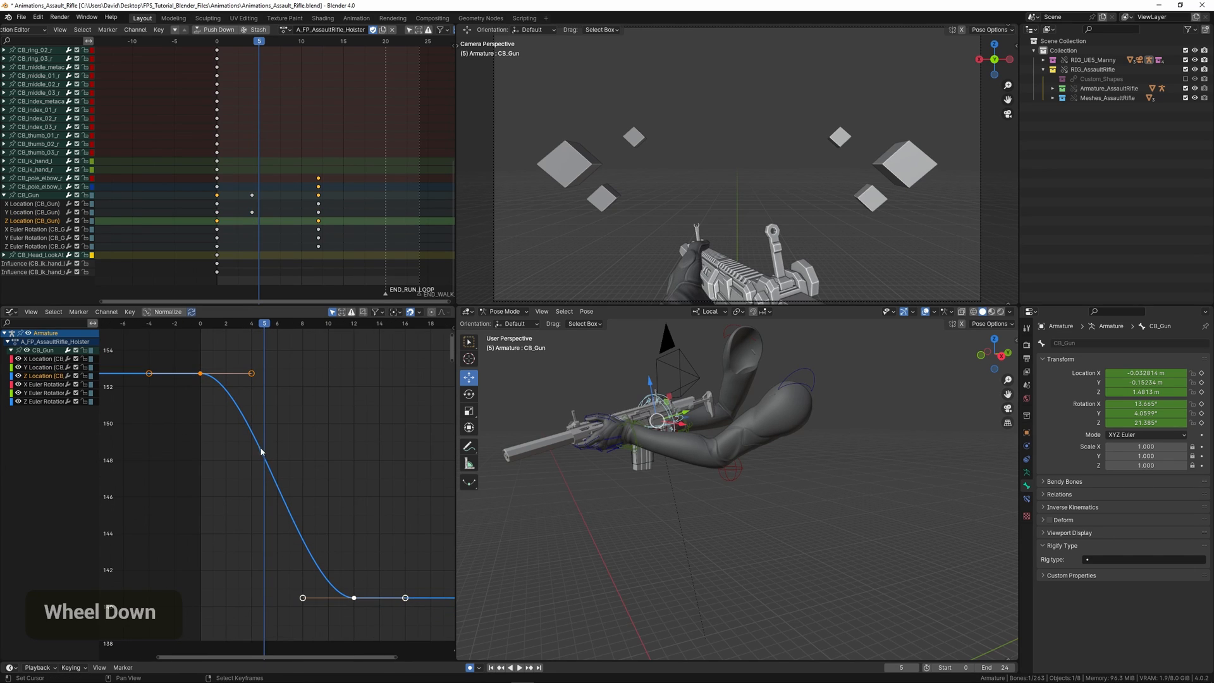
key(g)
key(y)
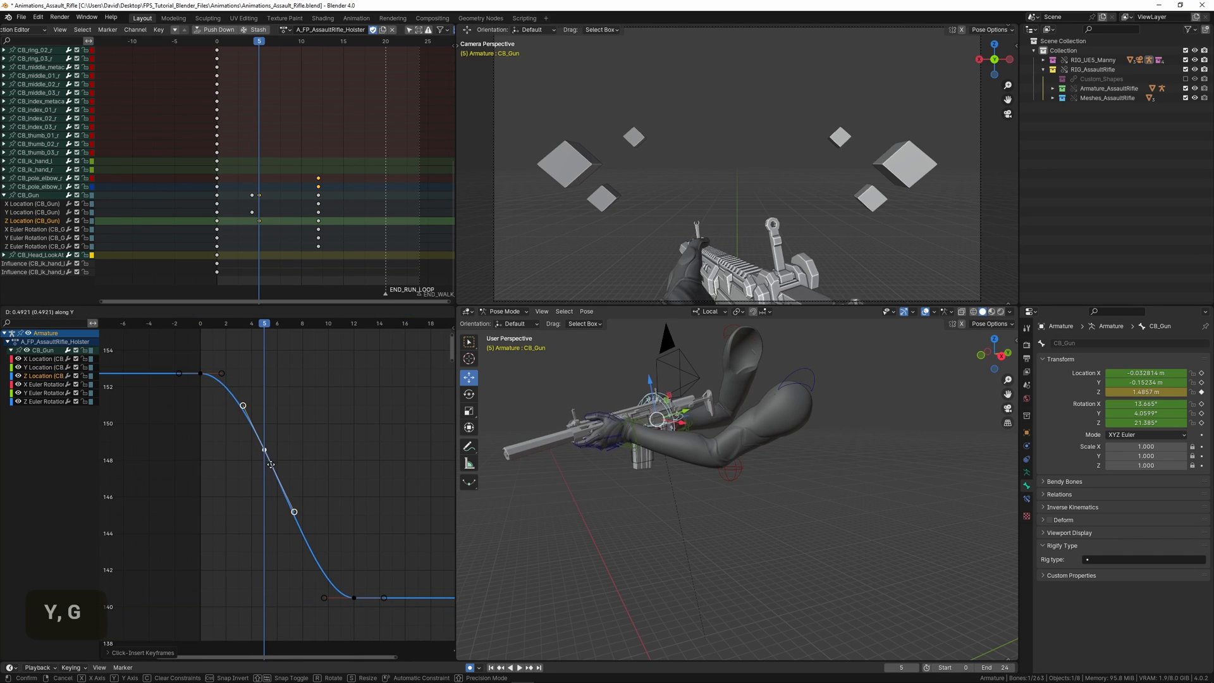
click(273, 445)
Step: Shift the new Z Location keyframe to frame 6 with a value of about 150.3
key(g)
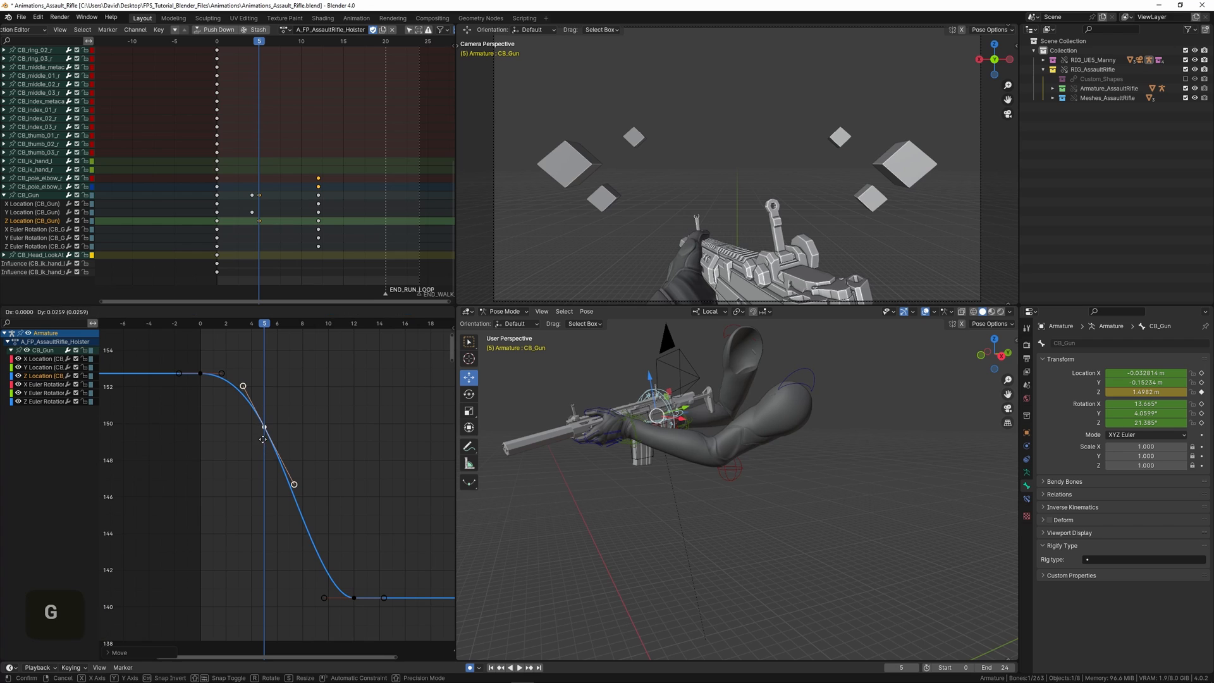
click(255, 410)
drag(198, 390, 286, 417)
key(g)
key(x)
click(211, 409)
Step: Play and scrub the holster animation to check the gun's delayed drop along Z
key(space)
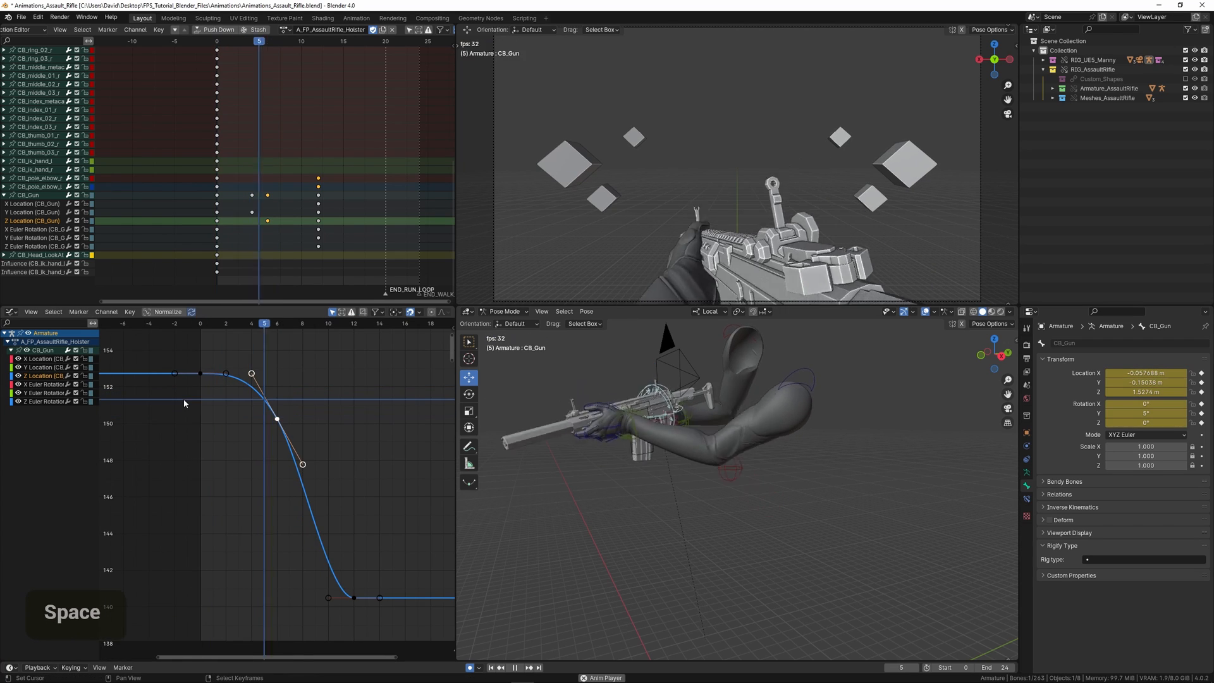
key(space)
drag(200, 406, 280, 417)
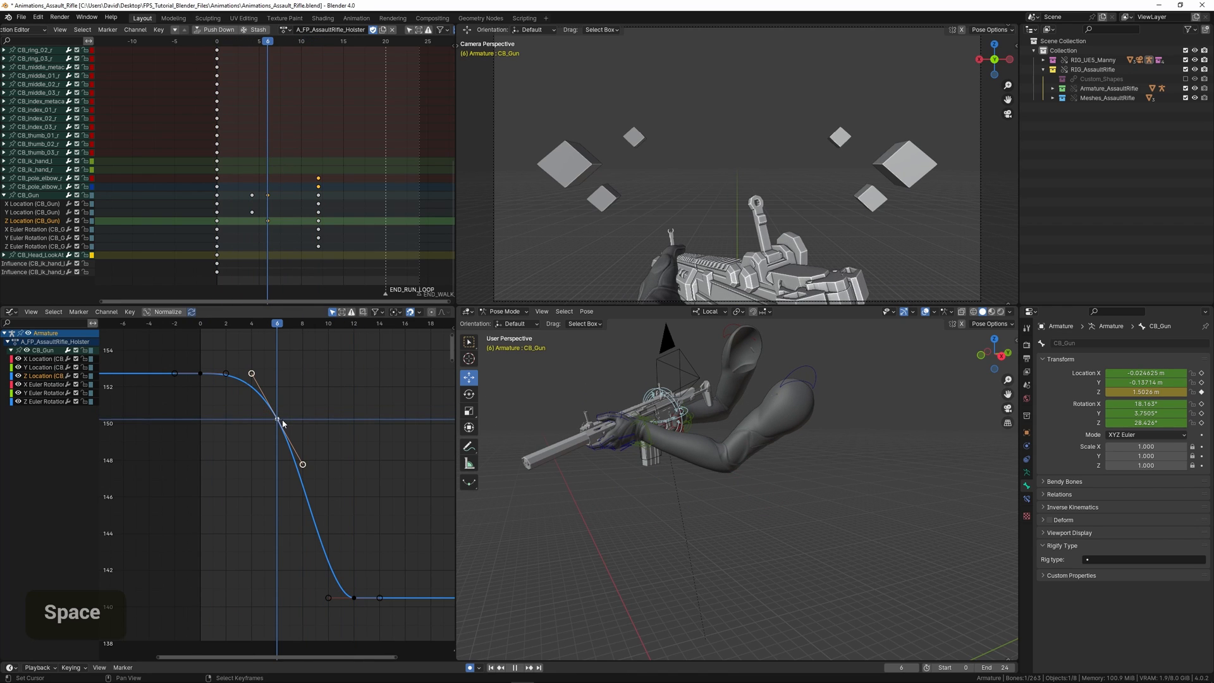
key(space)
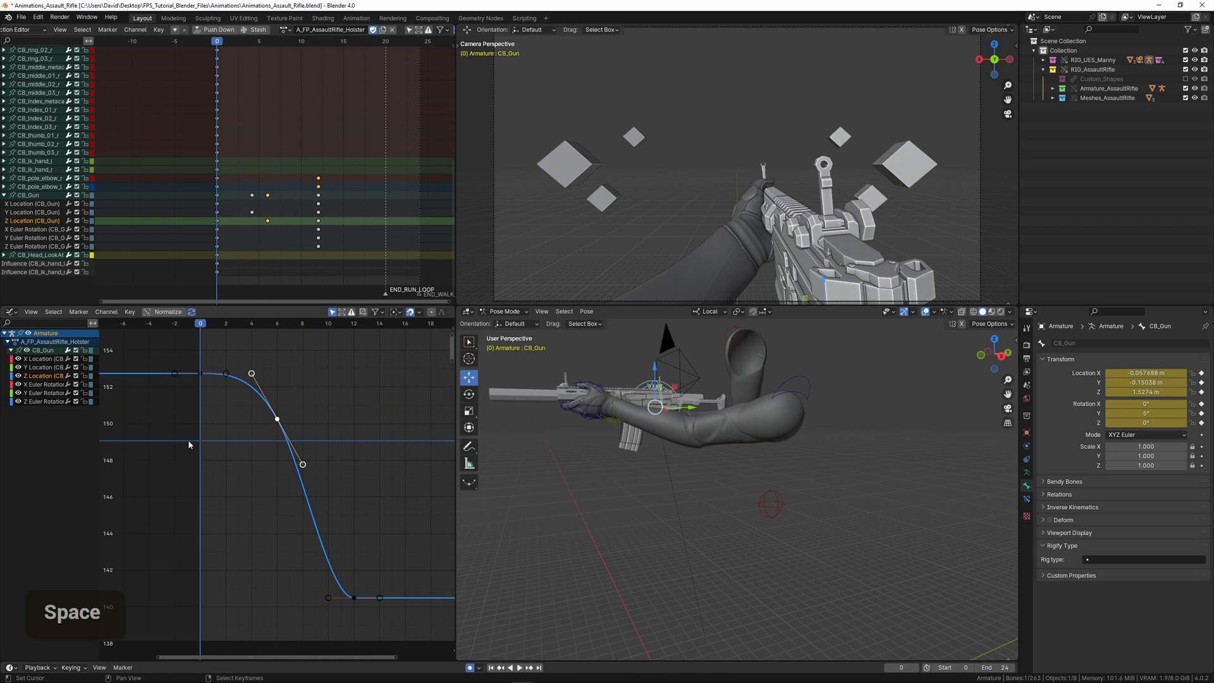
key(space)
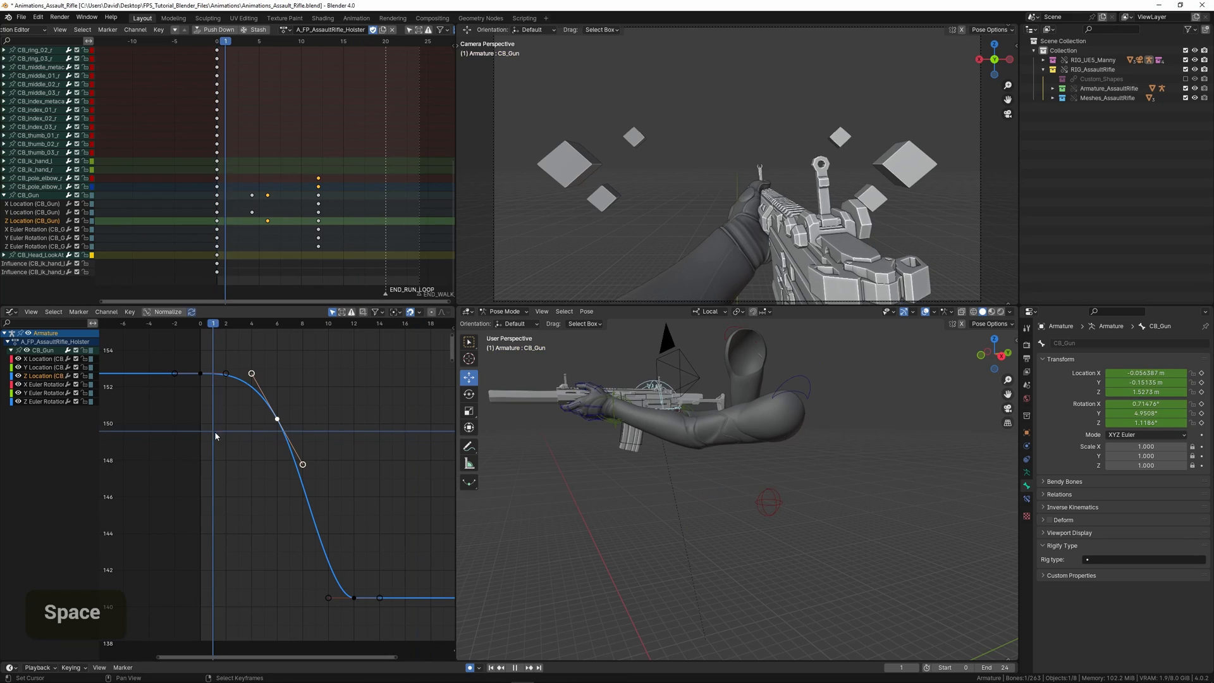
key(space)
Step: Insert a middle keyframe on CB_Gun's X Location curve and place it near frame 6 at about -5.3
click(43, 360)
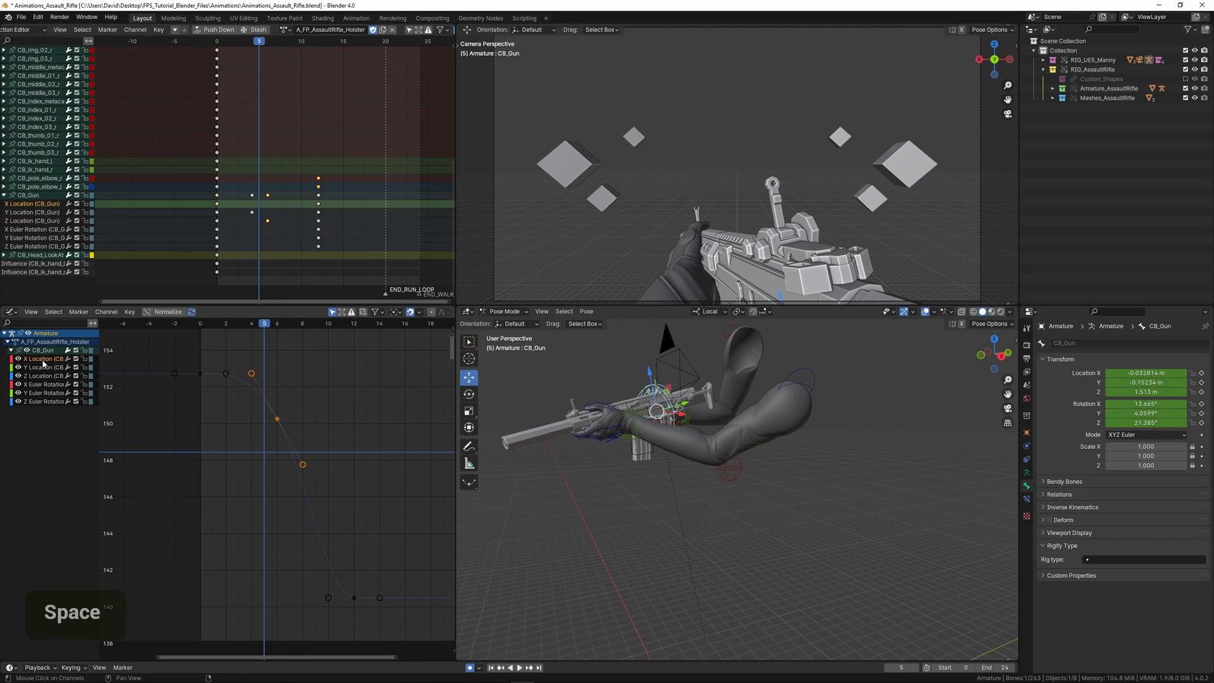
key(KP_Decimal)
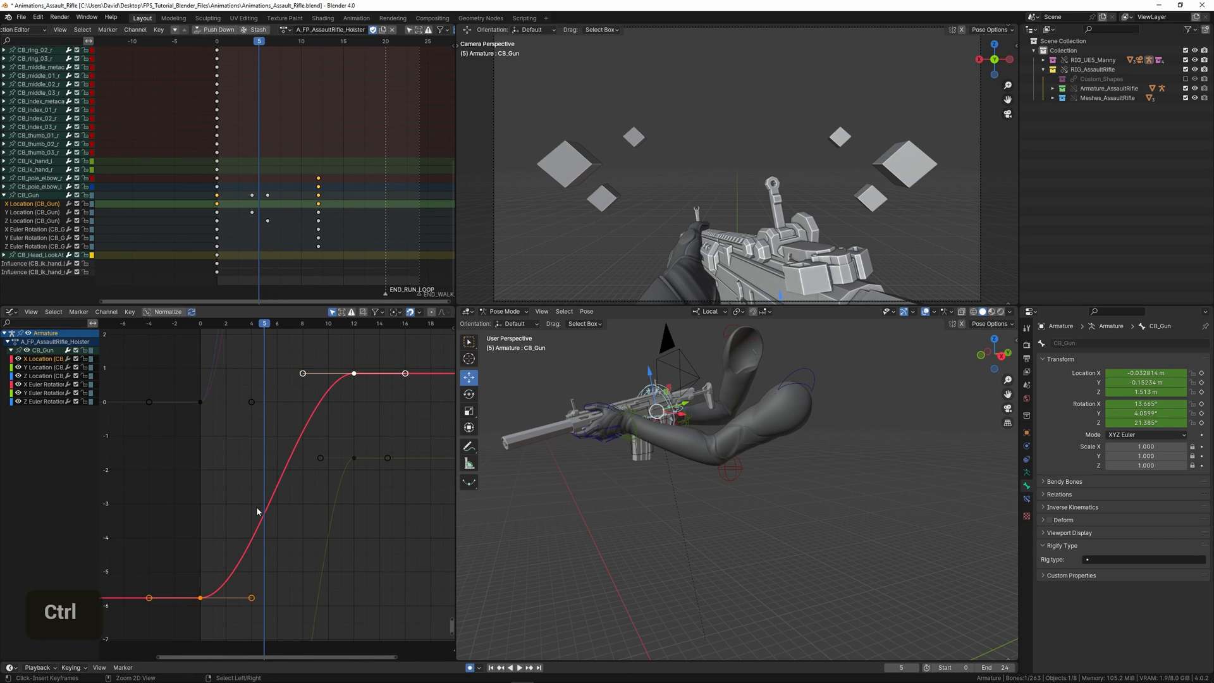
ctrl+click(264, 513)
middle_drag(264, 513, 271, 455)
scroll(270, 455, up, 1)
key(g)
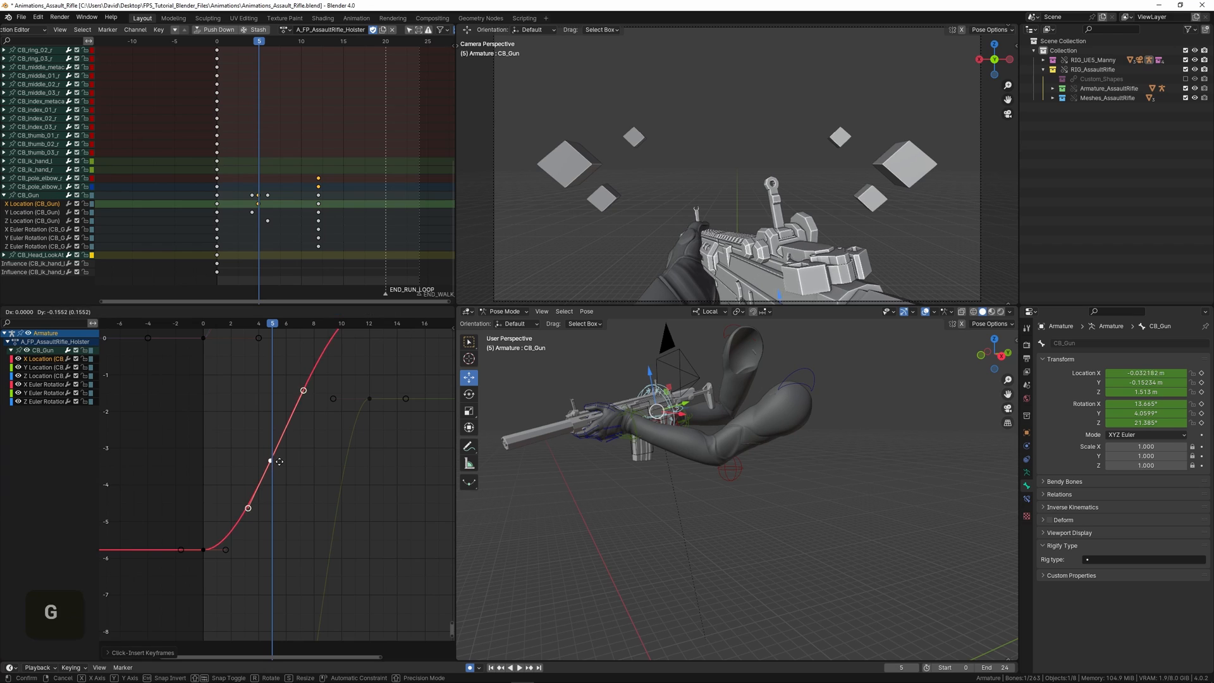
click(286, 534)
scroll(202, 449, down, 1)
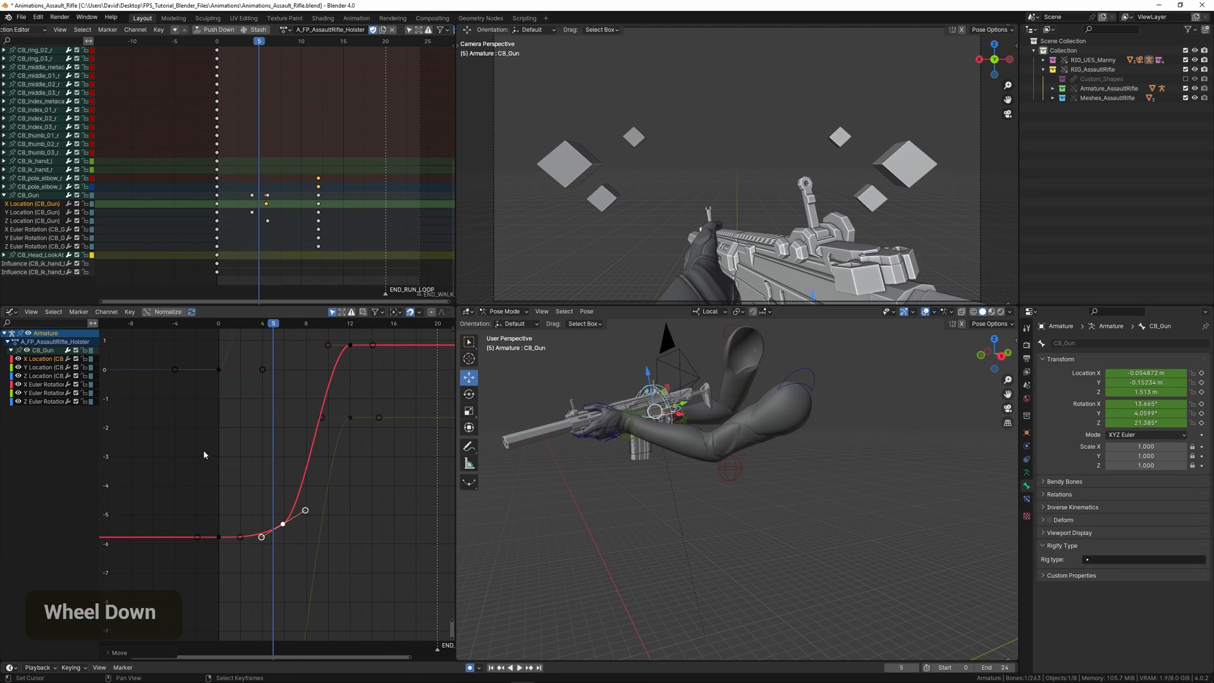
Step: Replay the animation from frame 0 to review the gun's sideways X movement
key(space)
mouse_move(242, 454)
mouse_down()
mouse_move(330, 471)
mouse_move(219, 457)
mouse_up()
key(space)
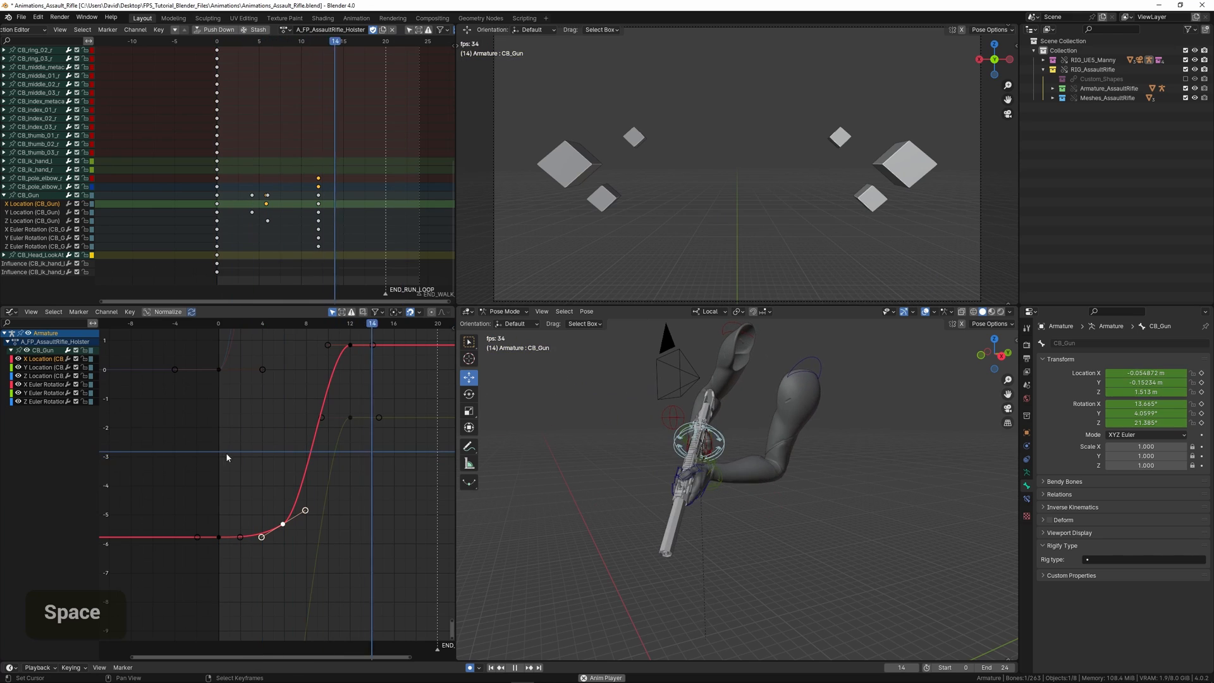
key(space)
click(223, 453)
key(space)
Step: Raise the frame 6 keyframe on CB_Gun's X Location curve to about -2.7
key(g)
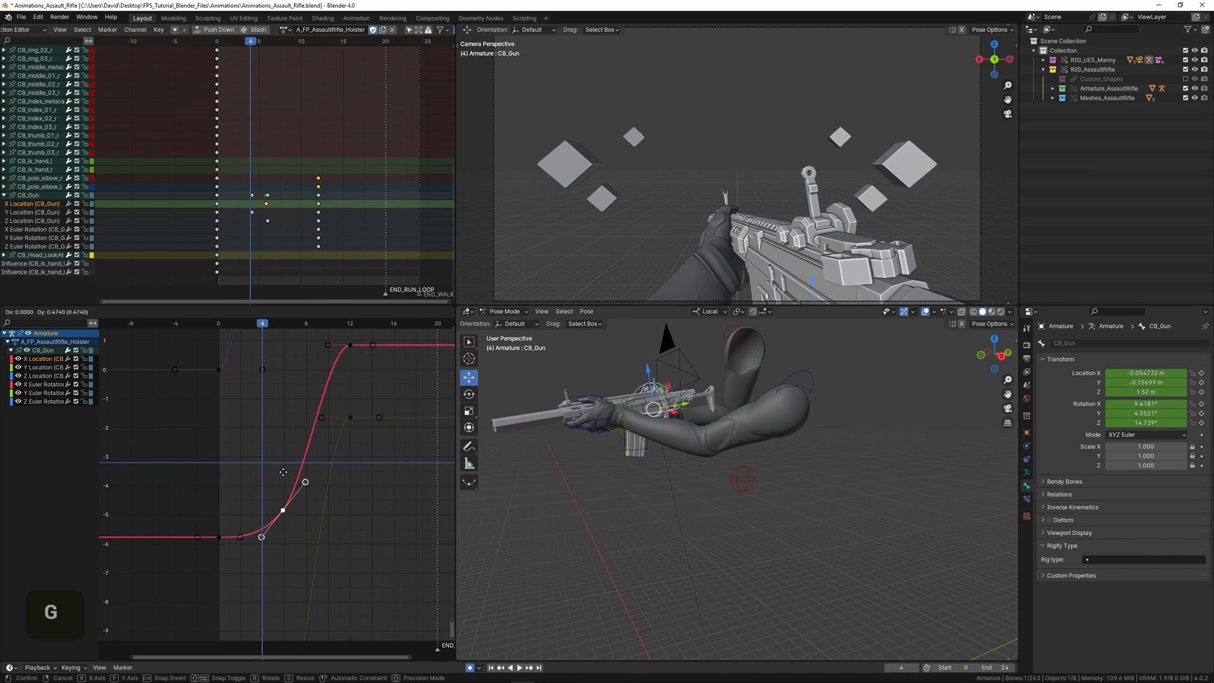
double_click(269, 462)
key(g)
key(y)
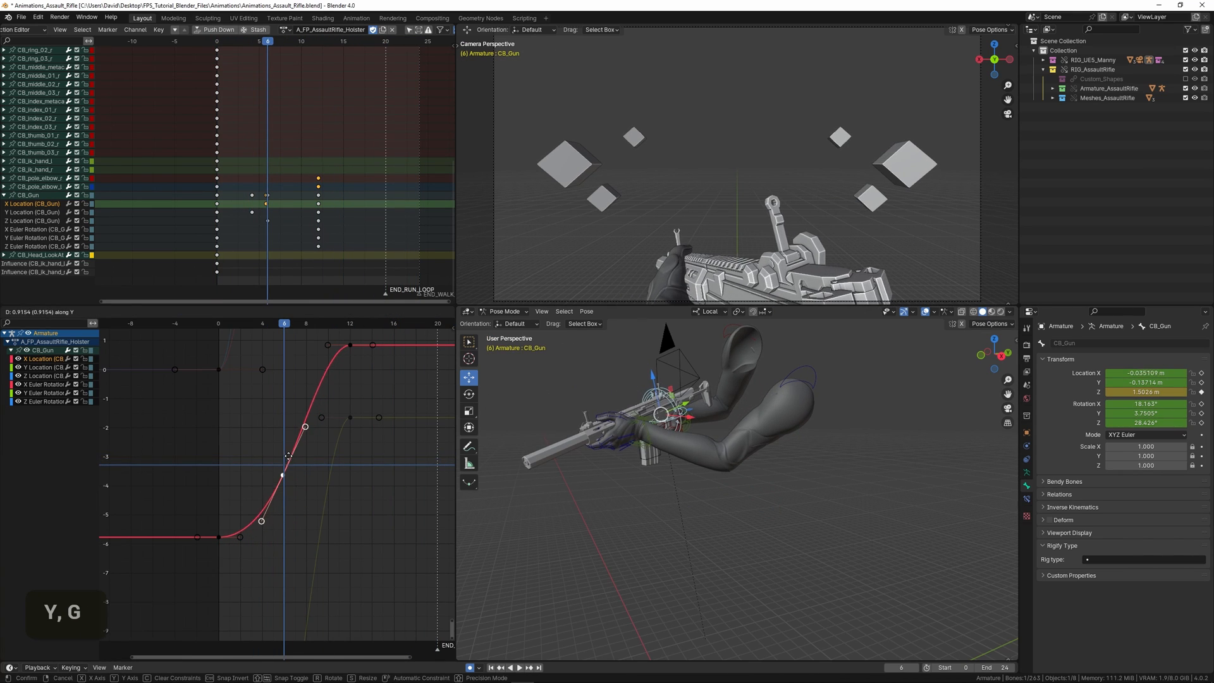
click(220, 429)
Step: Play the holster animation from frame 0 once more and save the file
key(space)
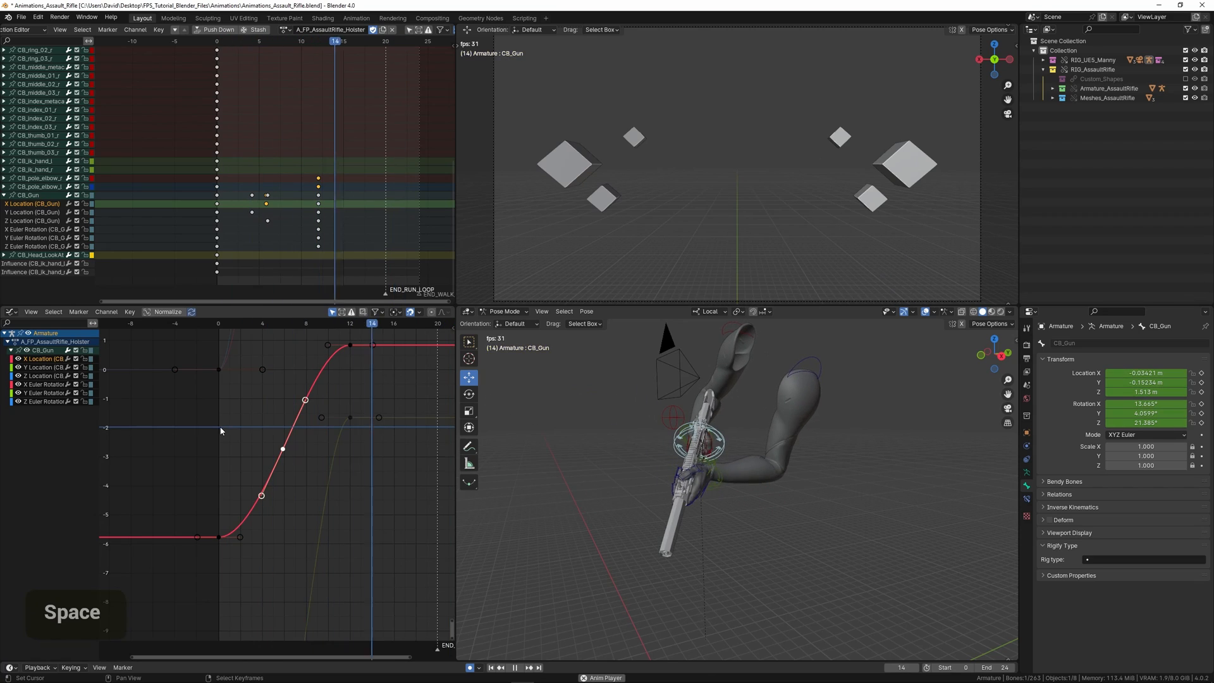
key(space)
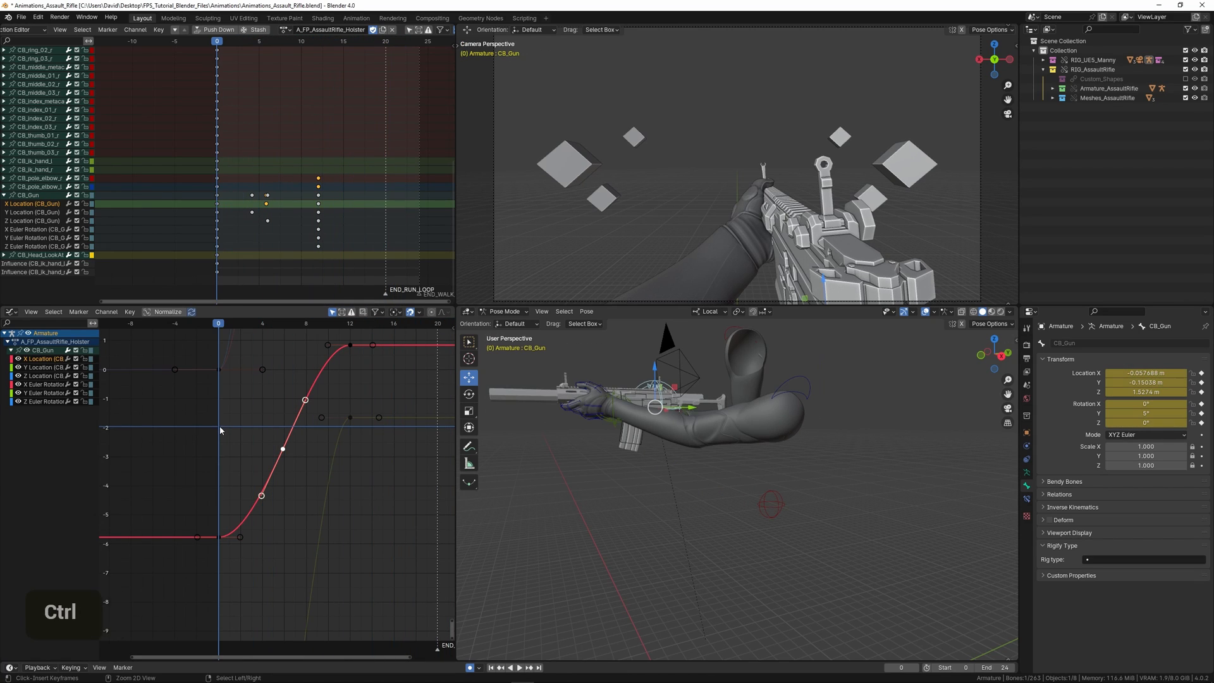
key(ctrl+s)
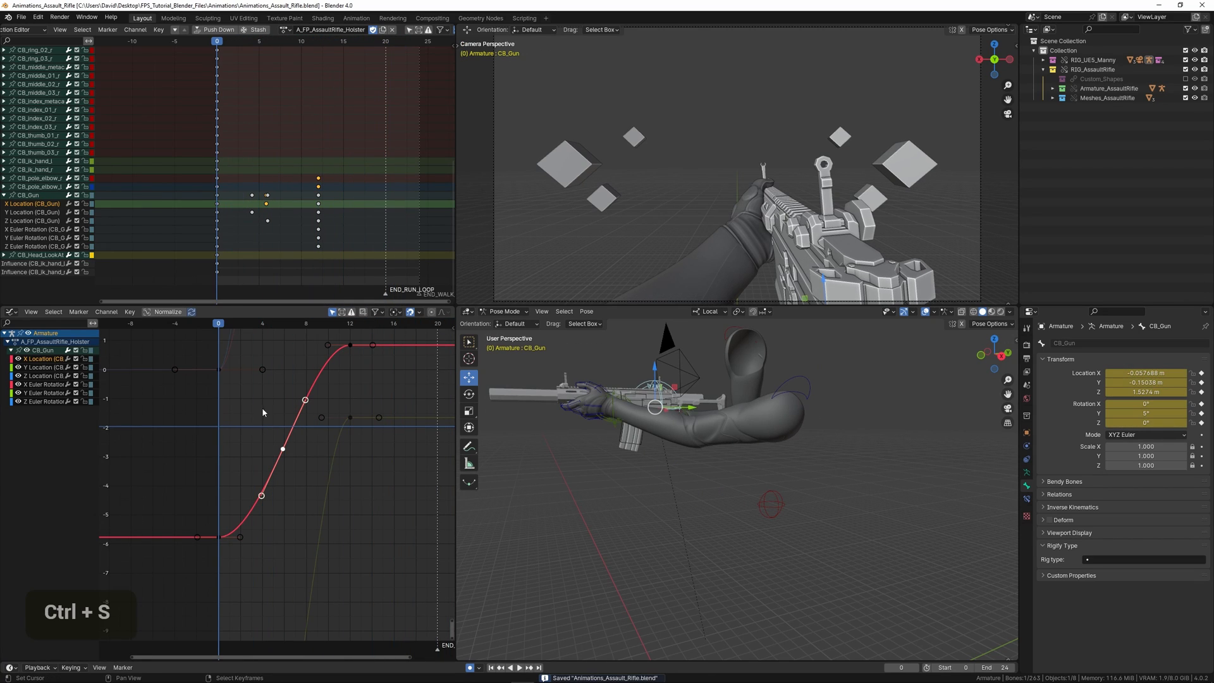
Step: Play the holster animation, select CB_Gun's X Euler Rotation curve for editing and scrub through the first frames
middle_drag(263, 411, 245, 415)
key(space)
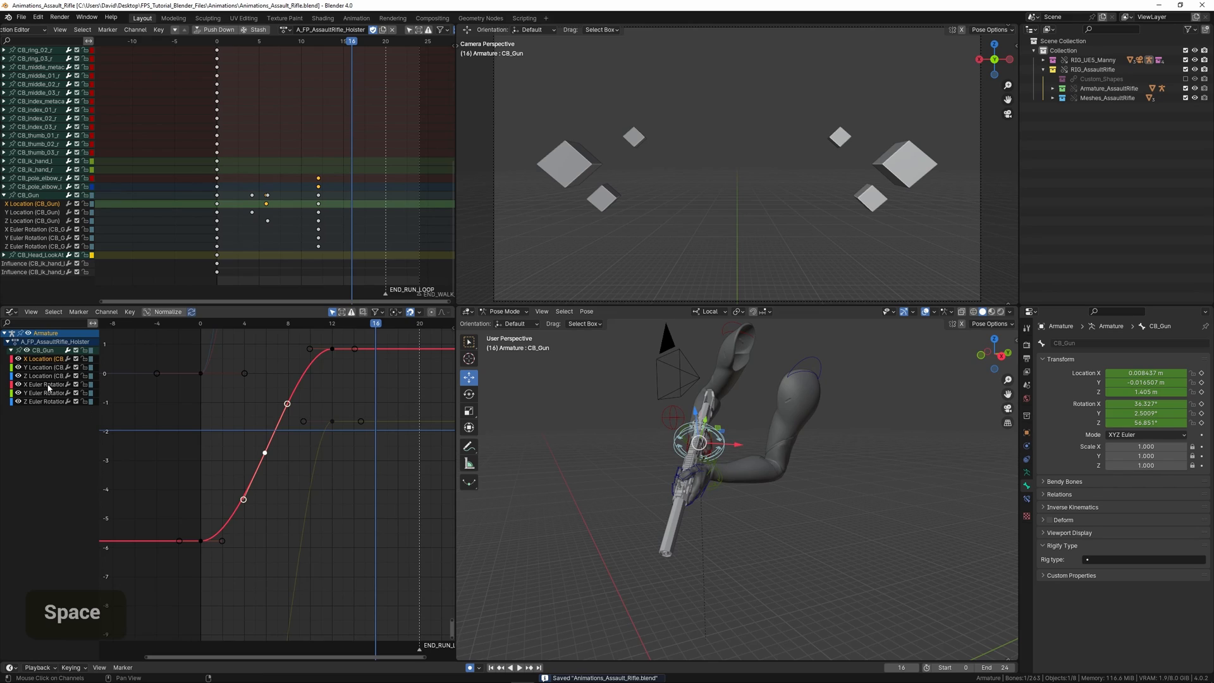
double_click(48, 386)
scroll(204, 412, down, 1)
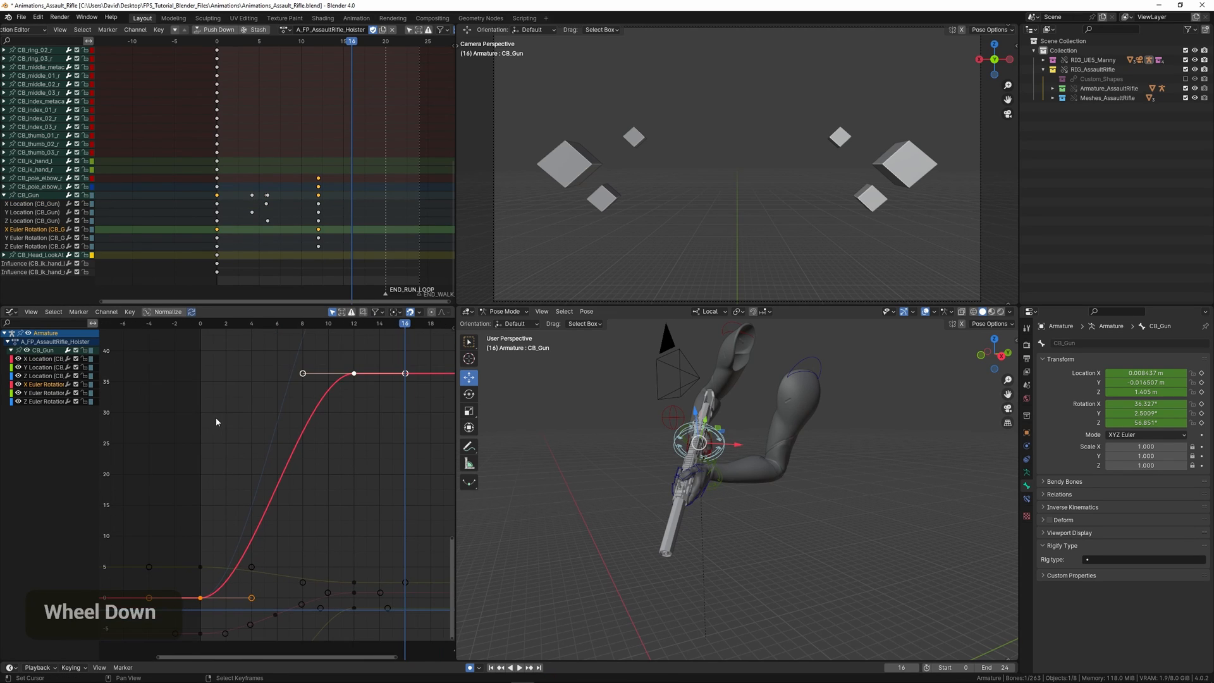
drag(219, 237, 242, 304)
middle_click(271, 518)
middle_drag(271, 521, 270, 470)
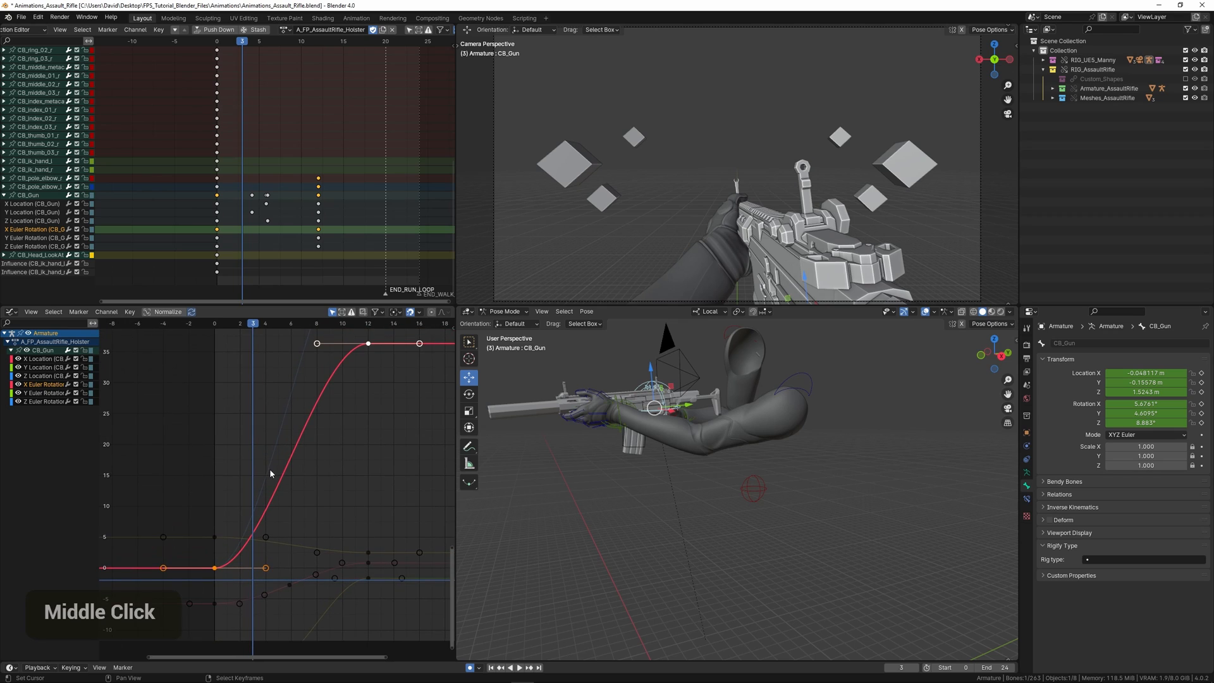
Step: Insert a keyframe on CB_Gun's X Euler Rotation curve near frame 4 and raise it to about 12
key(space)
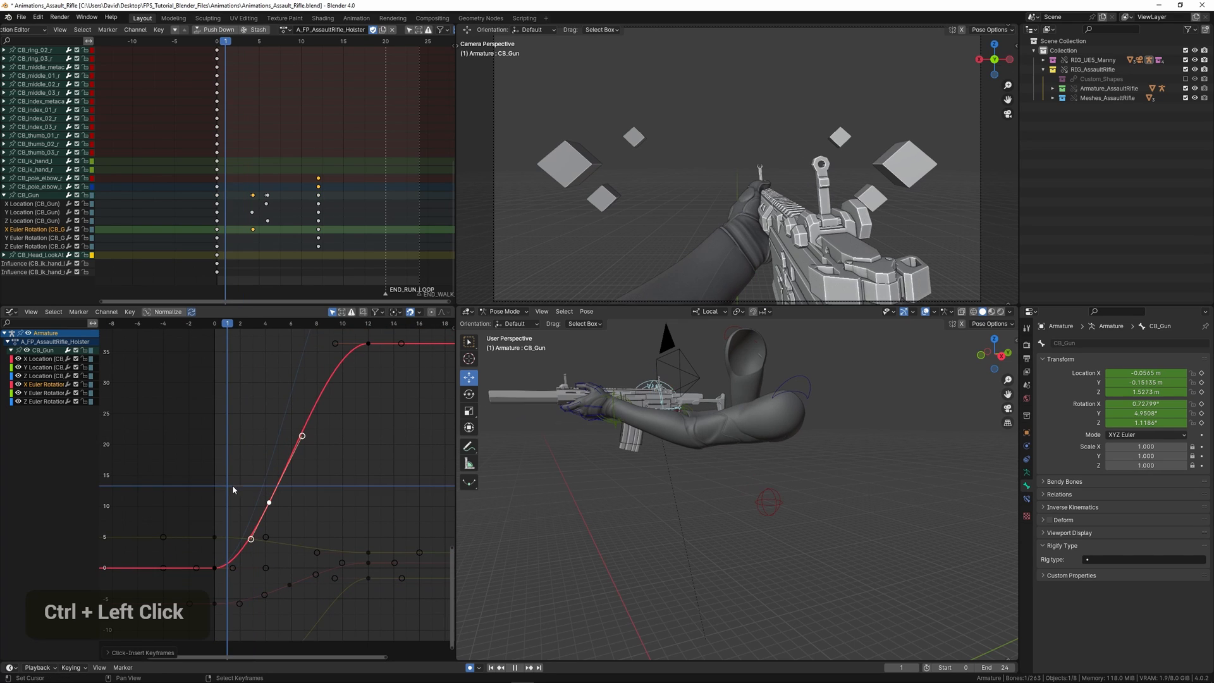
click(232, 484)
key(space)
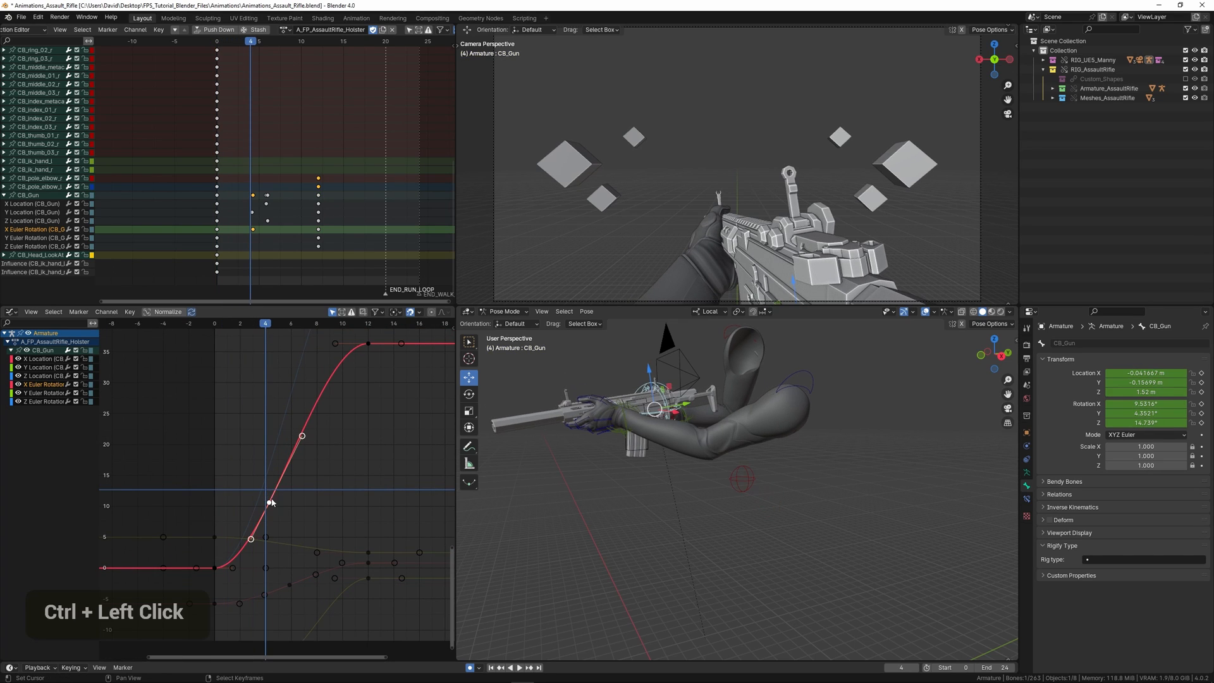
key(g)
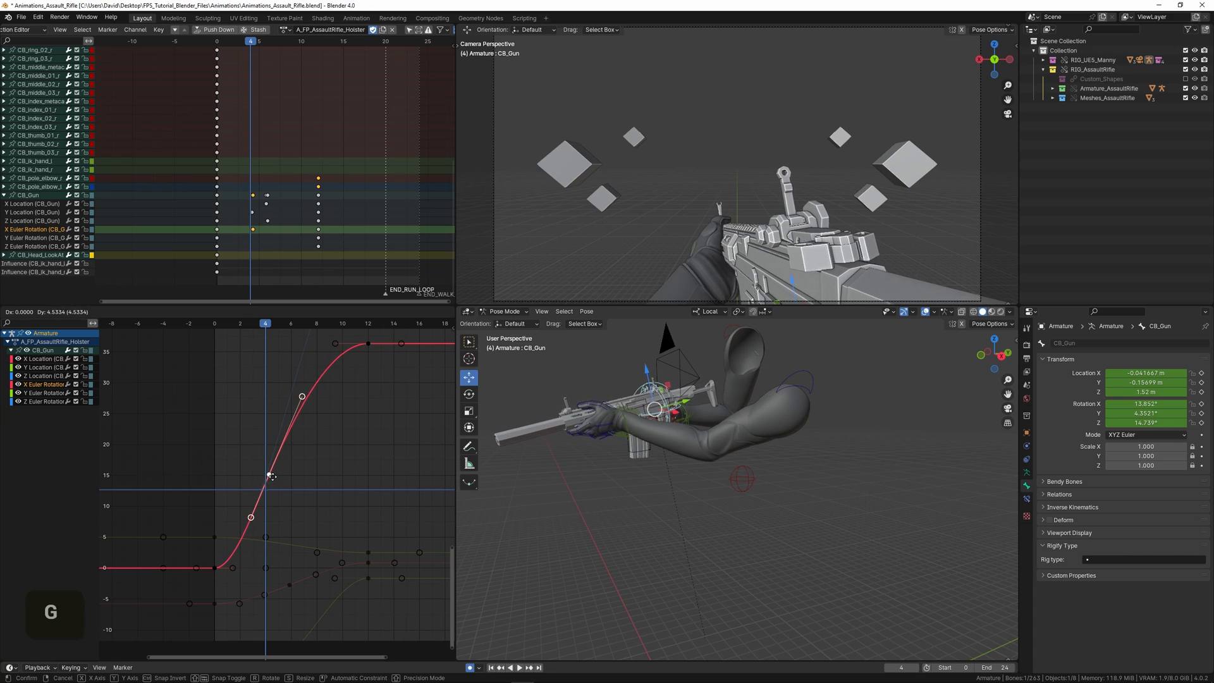
click(272, 493)
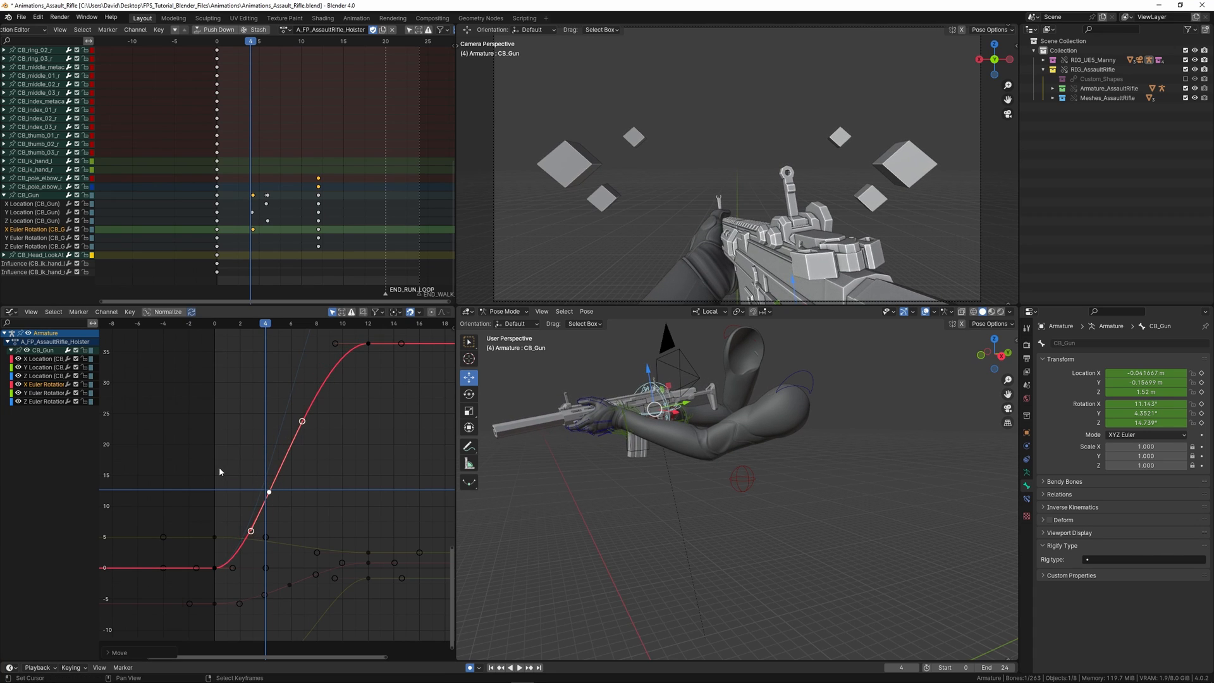
Step: Move the inserted X Euler Rotation keyframe to about frame 3 and lower it to about -2
drag(220, 469, 254, 475)
ctrl+middle_drag(257, 474, 290, 466)
scroll(292, 468, down, 1)
scroll(300, 468, up, 1)
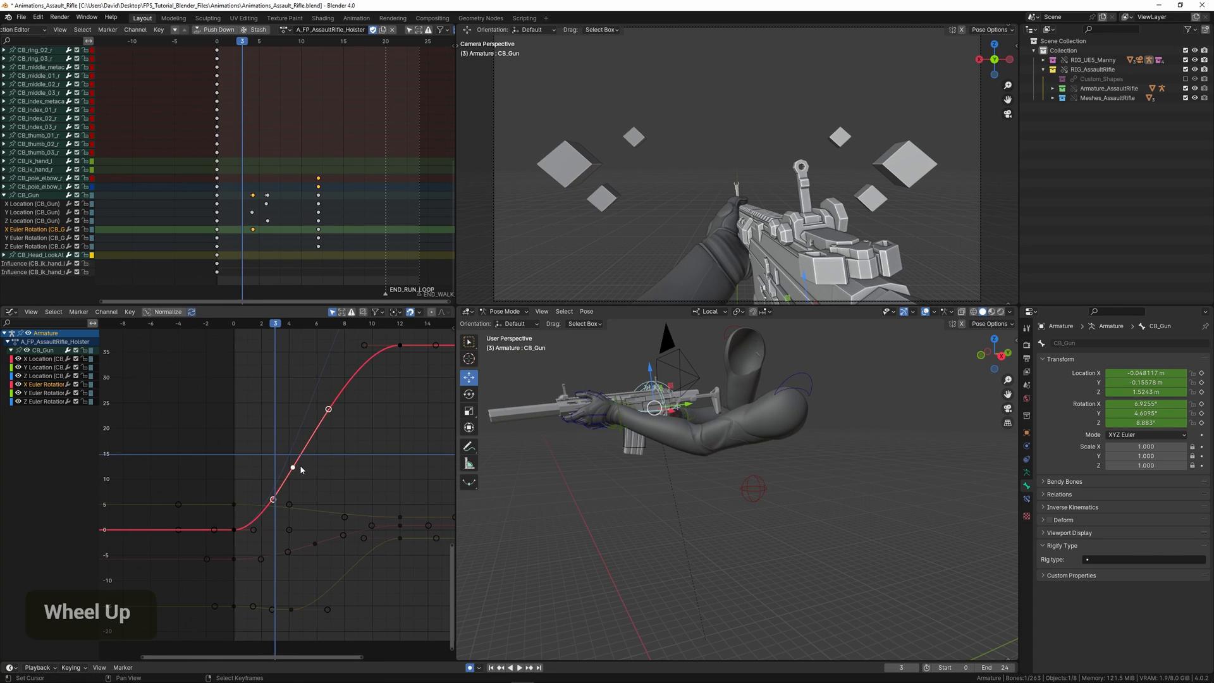
key(g)
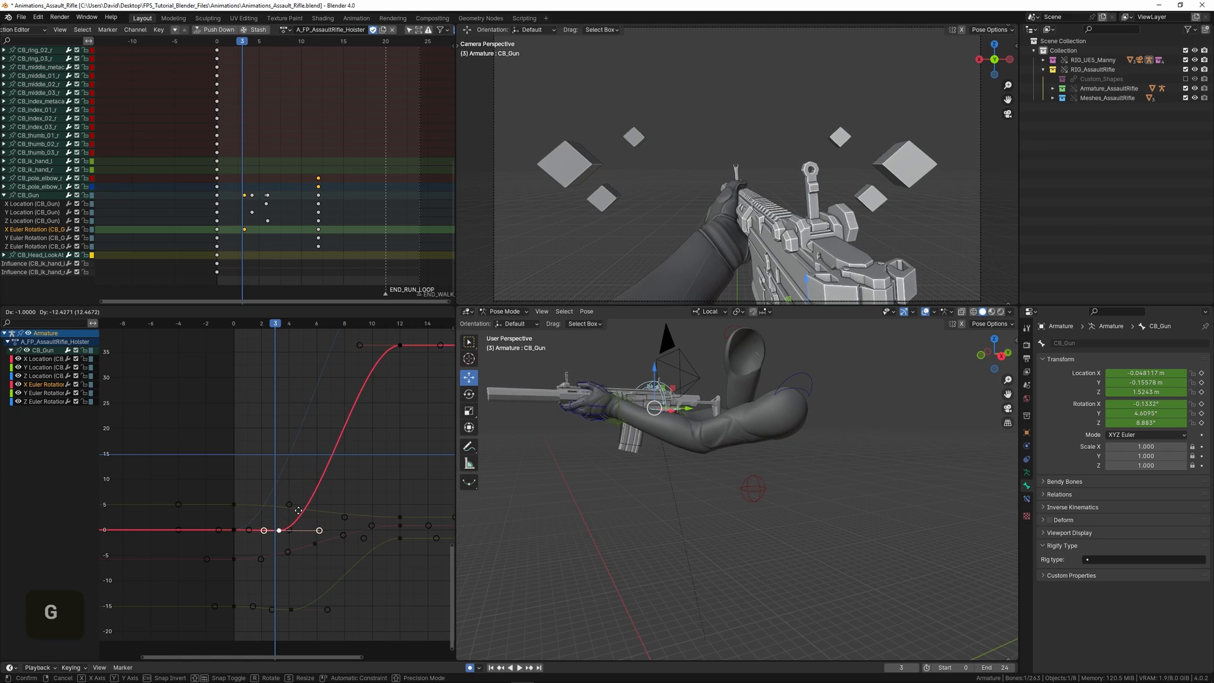
click(297, 519)
Step: Scrub and replay the holster animation from frame 0 to review the gun's upward tilt
drag(238, 489, 320, 511)
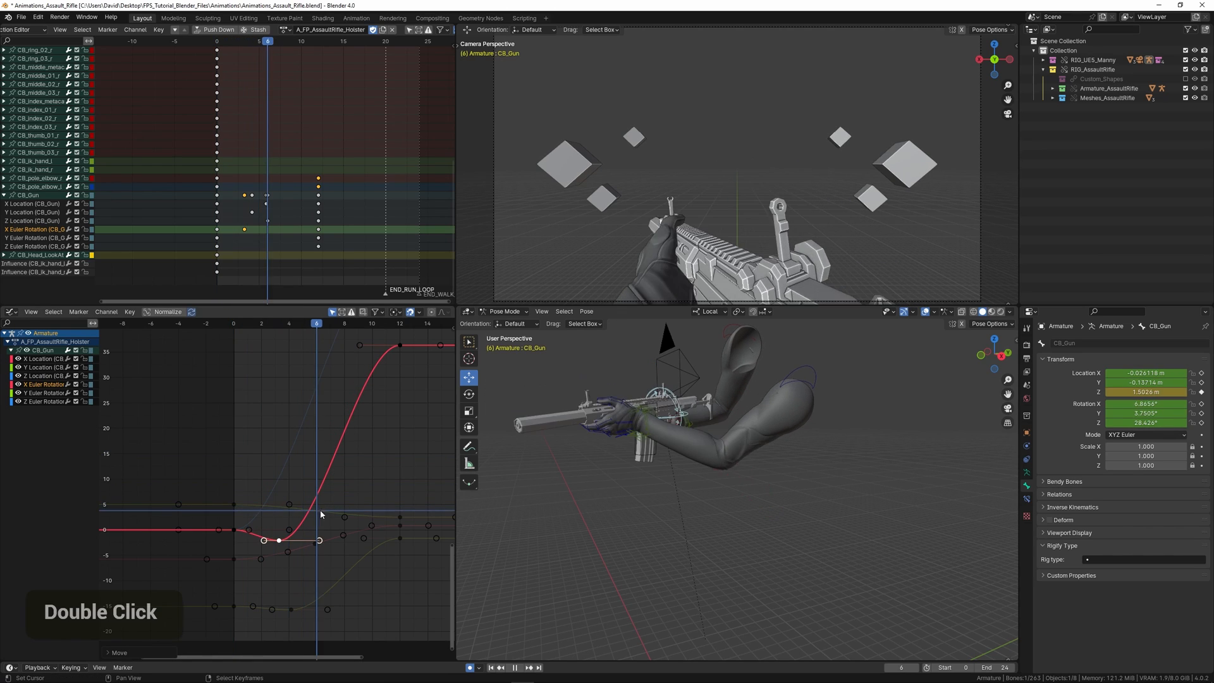
key(space)
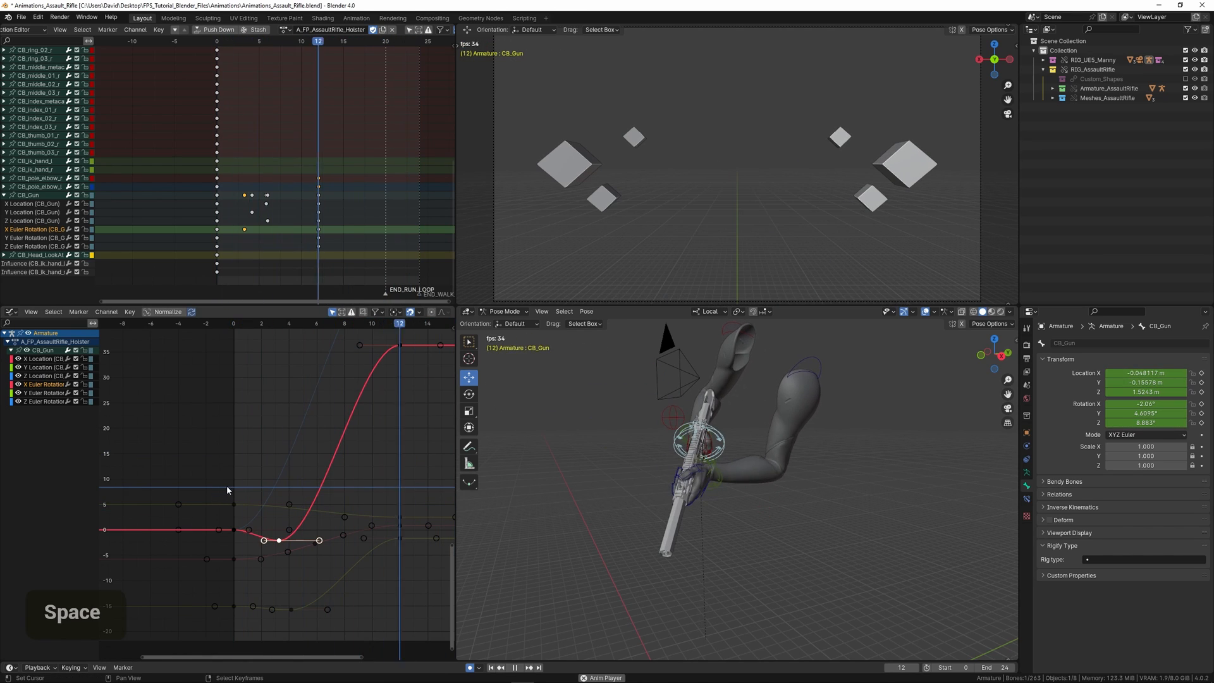
key(space)
click(233, 471)
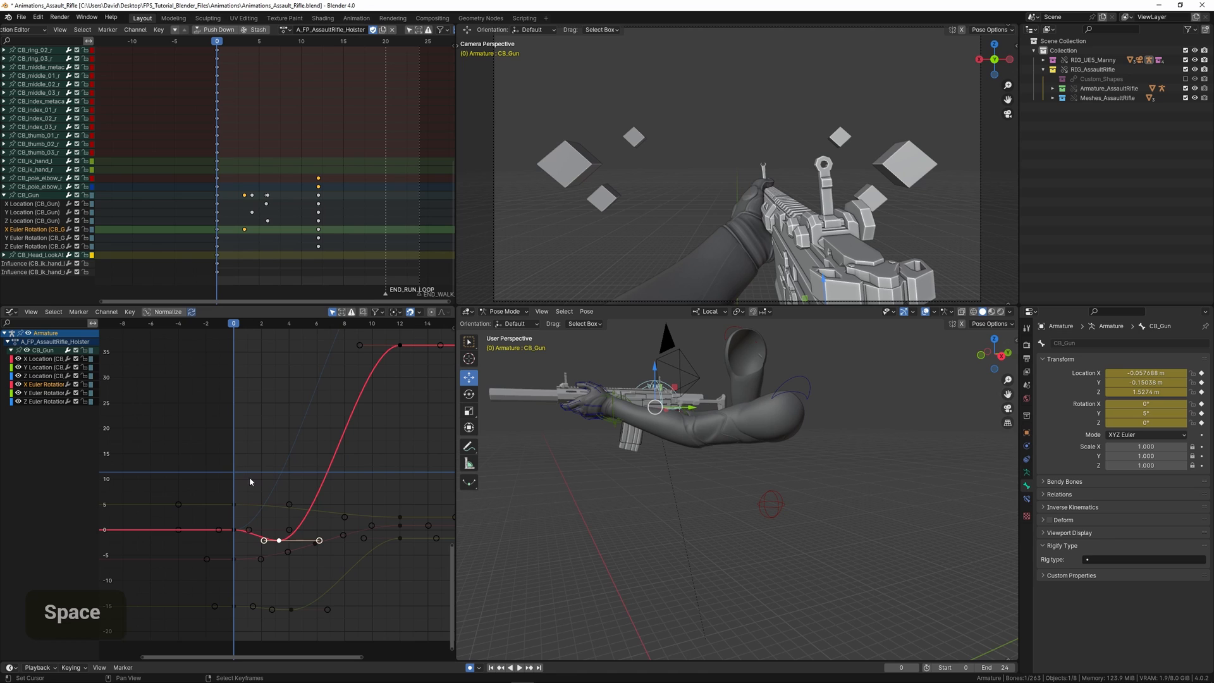
key(space)
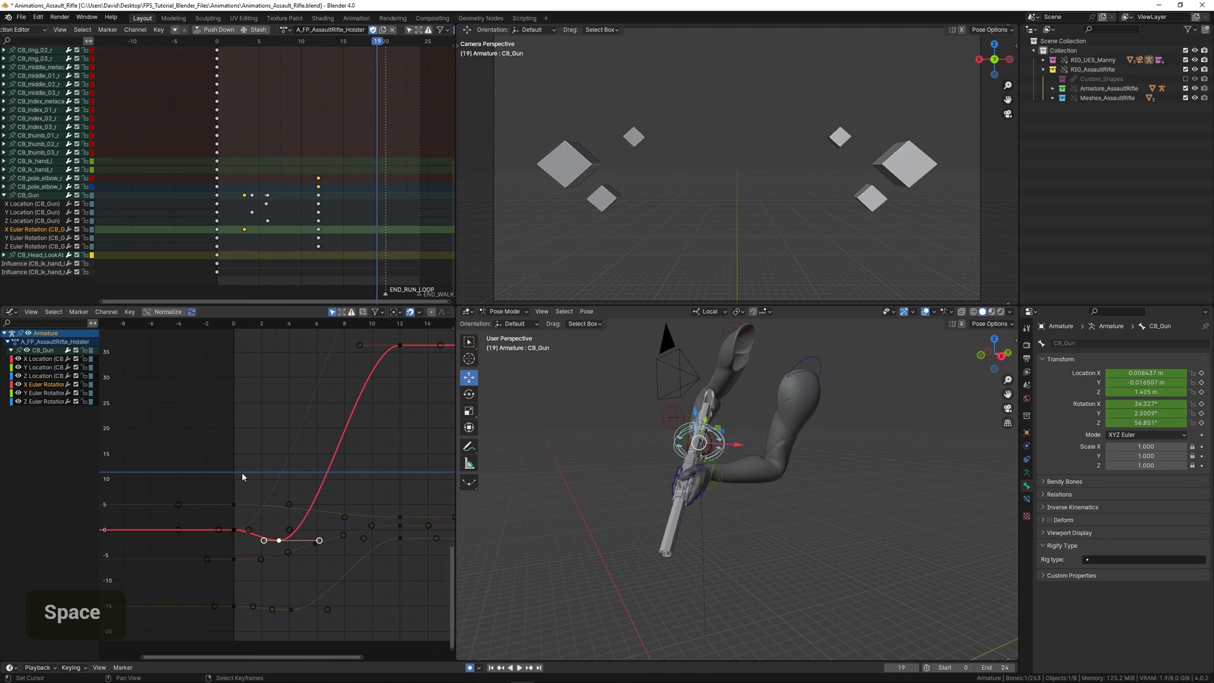
Step: Move the middle X Euler Rotation keyframe back to about frame 4 at roughly 13 and check the pose from another angle
drag(243, 472, 295, 484)
click(302, 485)
key(g)
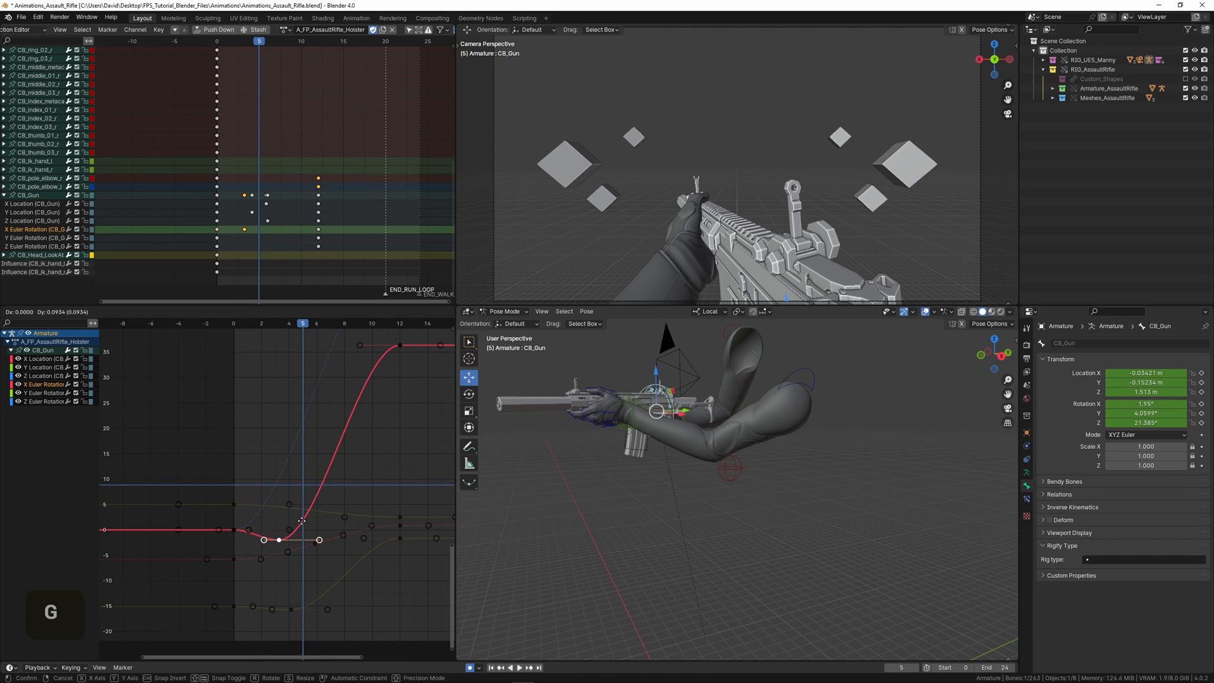
click(324, 470)
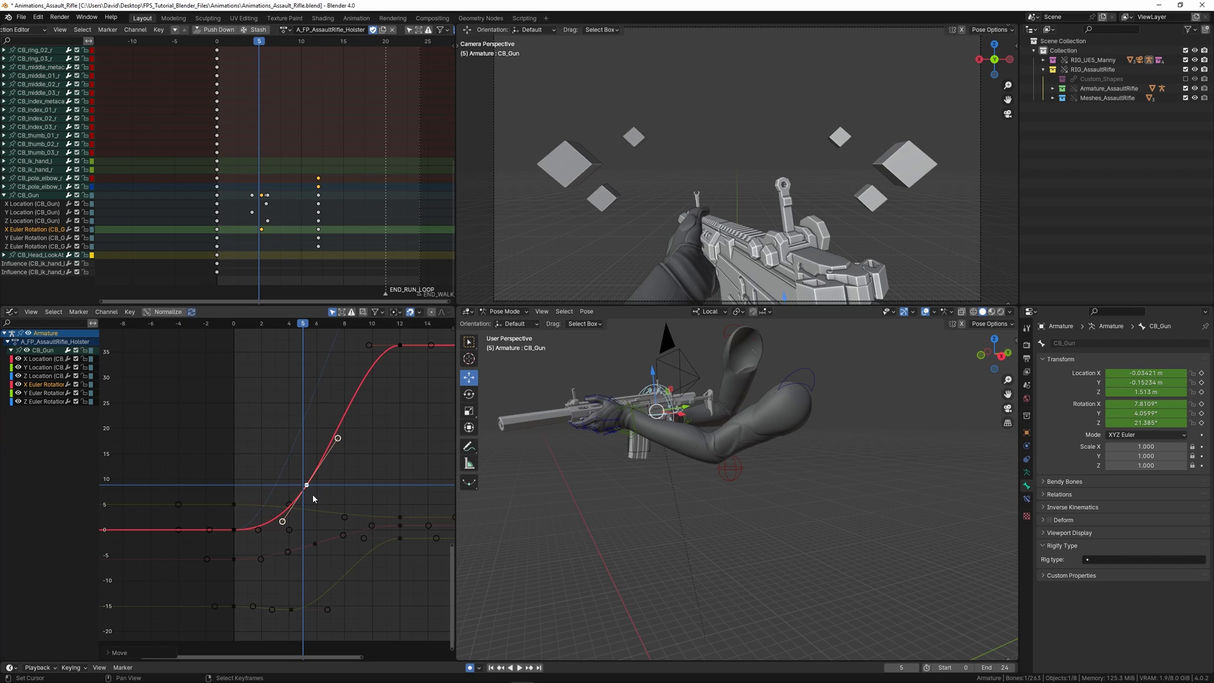
key(g)
click(298, 468)
drag(255, 458, 290, 476)
middle_drag(624, 446, 595, 464)
scroll(597, 449, up, 1)
scroll(594, 464, up, 1)
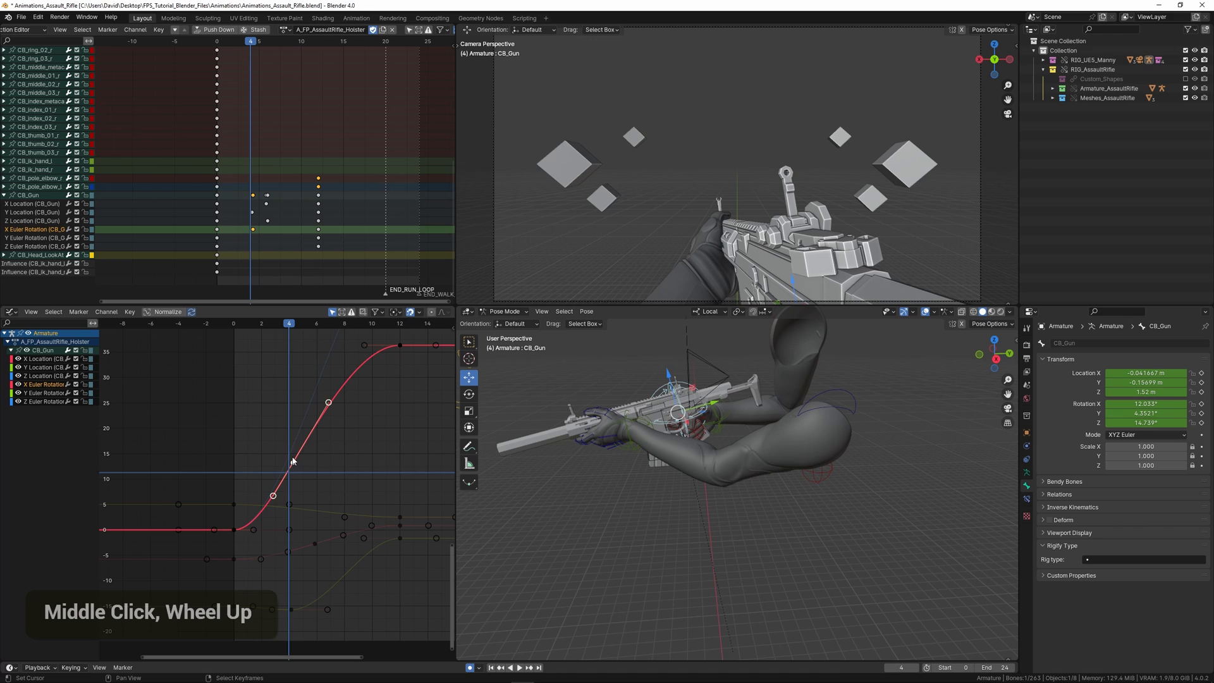
Step: Lower the frame 4 keyframe on CB_Gun's X Euler Rotation curve to about 8 and replay the animation
drag(293, 462, 265, 456)
key(g)
click(293, 488)
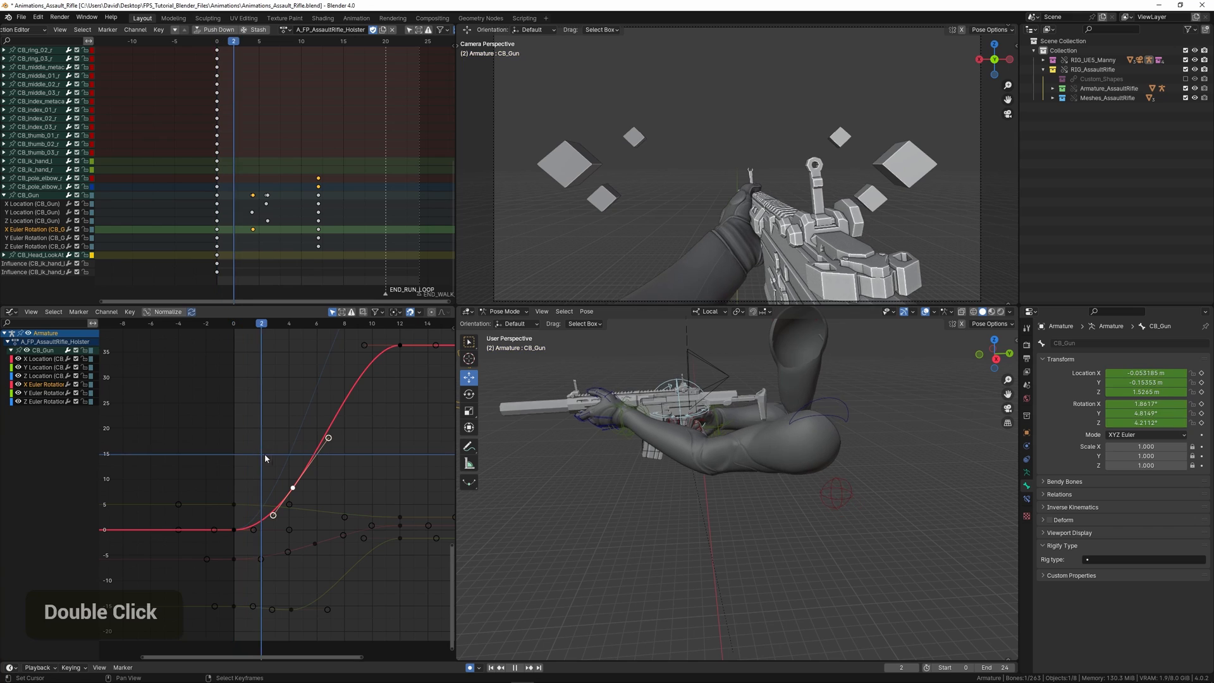
key(space)
scroll(249, 454, down, 2)
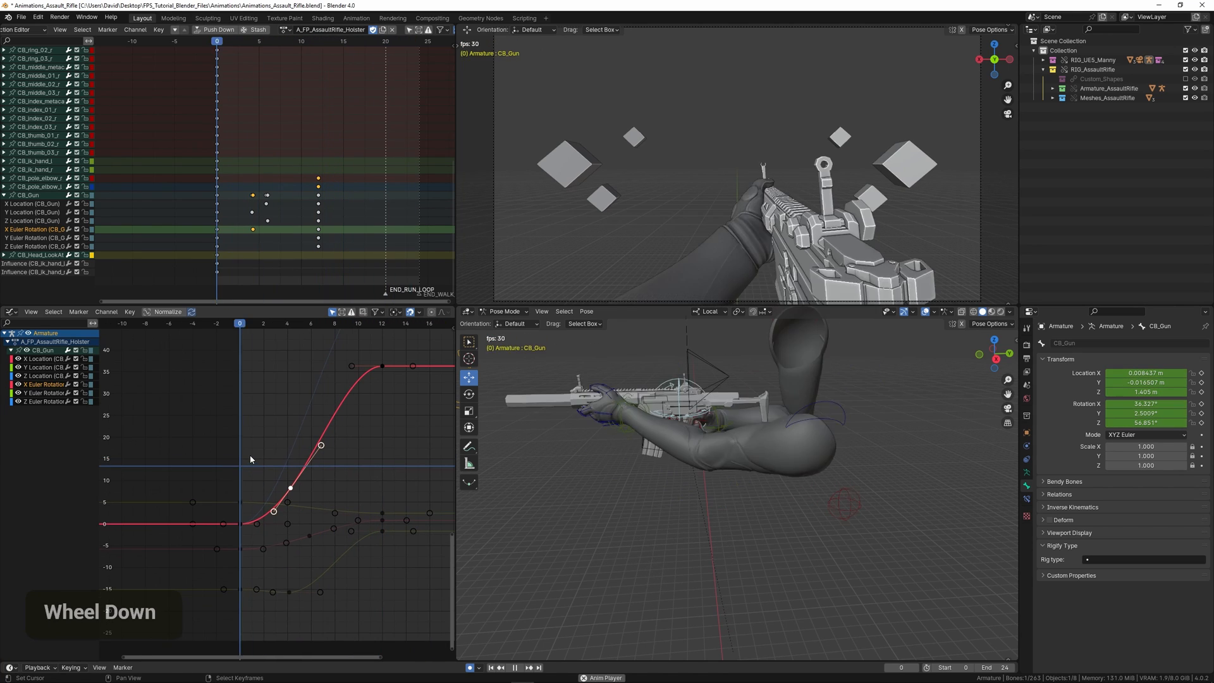
key(space)
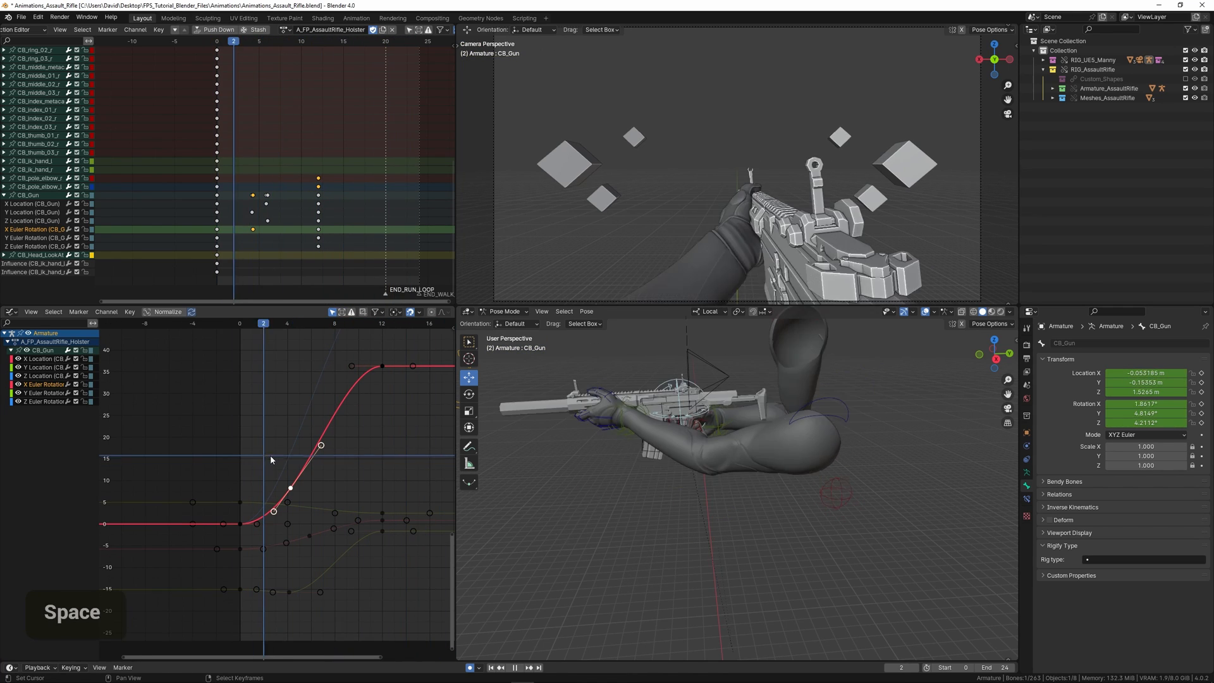
Step: Lower the frame 4 X Euler Rotation keyframe further to about 1 and replay the animation from frame 0
drag(271, 454, 284, 456)
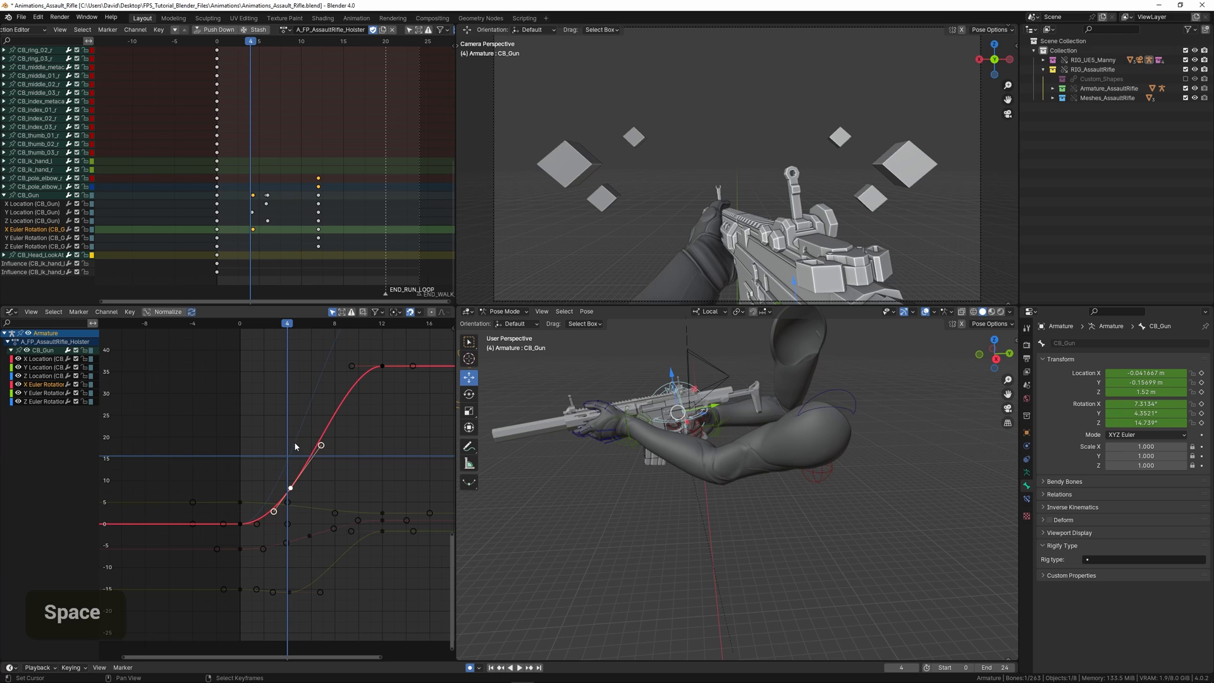
key(g)
double_click(239, 462)
key(space)
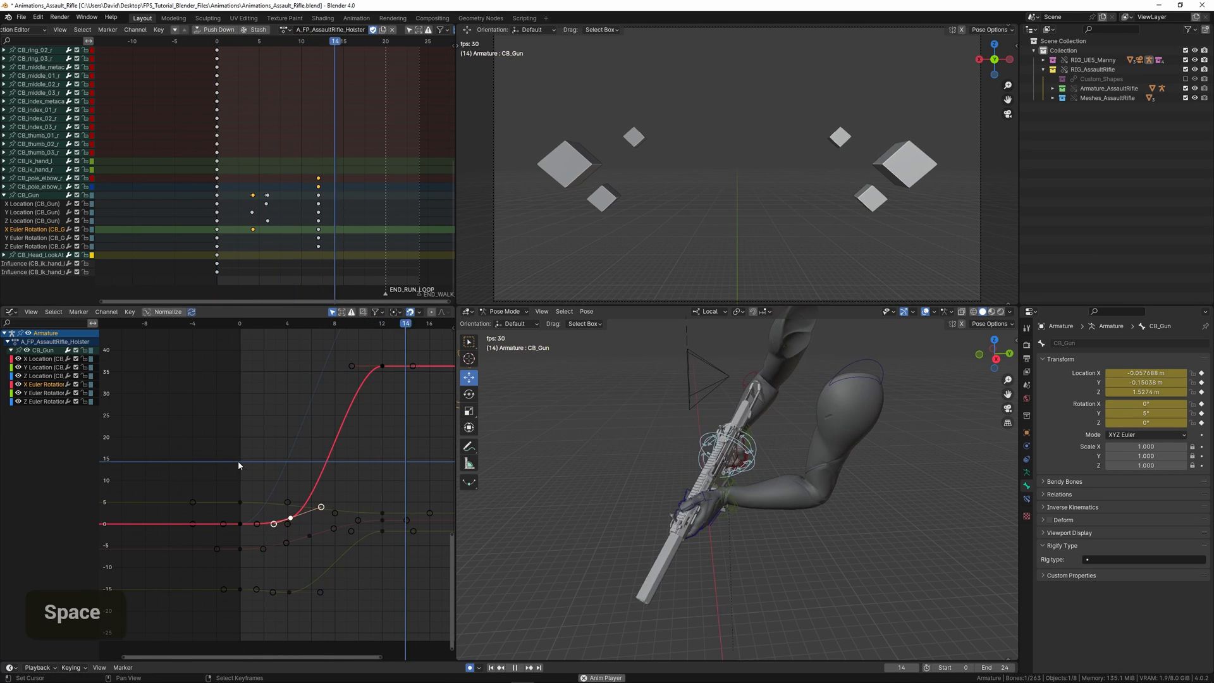
key(space)
Step: Insert a keyframe on CB_Gun's X Euler Rotation curve near frame 8 and raise it to about 25
ctrl+click(332, 446)
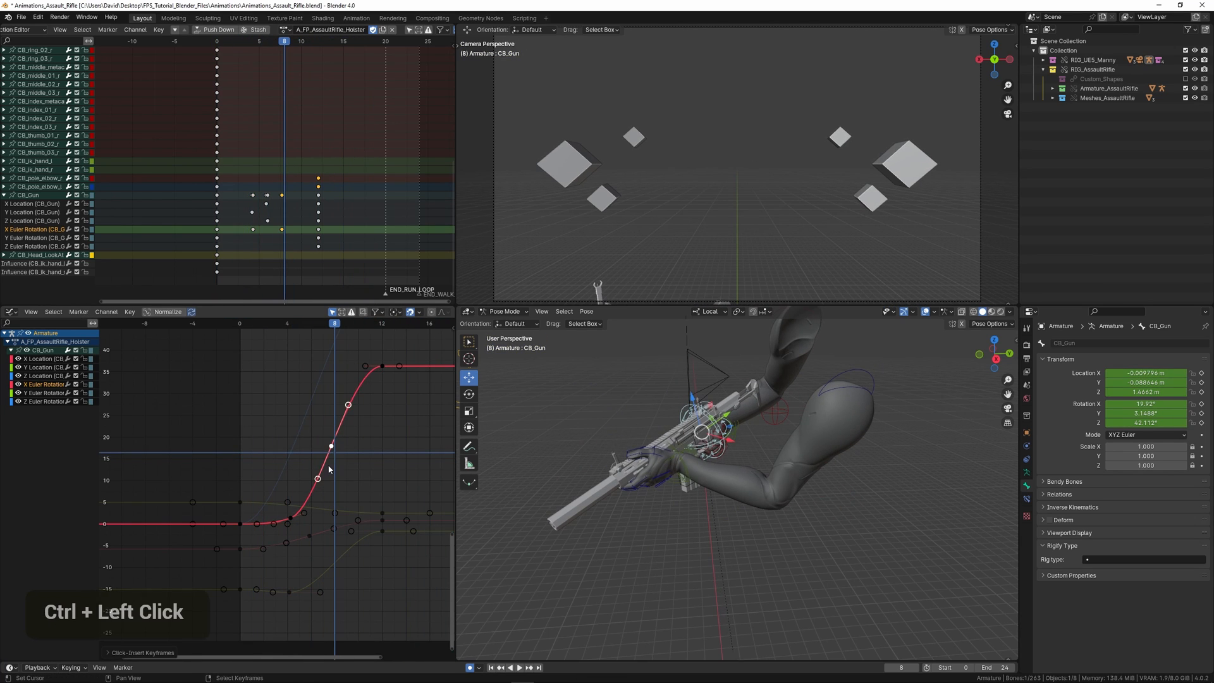
key(g)
click(332, 435)
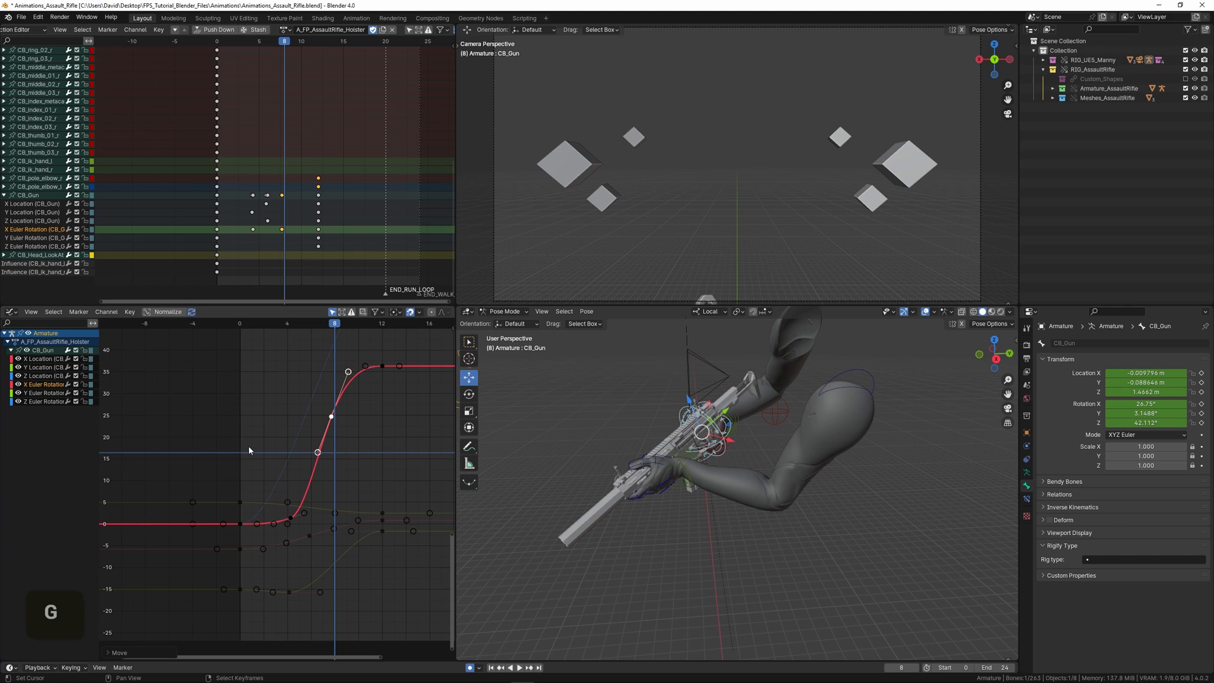
Step: Rotate the handles of the frame 4 X Euler Rotation keyframe to a steeper angle and scrub the early frames
click(291, 519)
middle_drag(290, 518, 301, 487)
scroll(334, 475, up, 1)
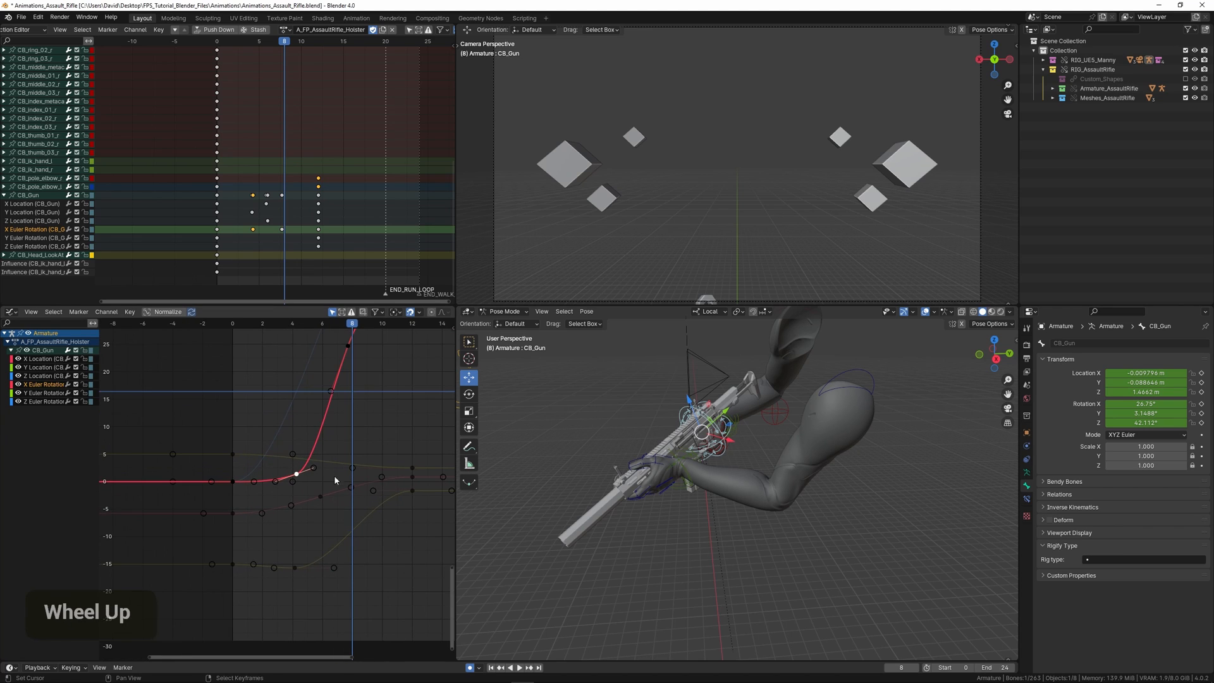
key(r)
click(335, 438)
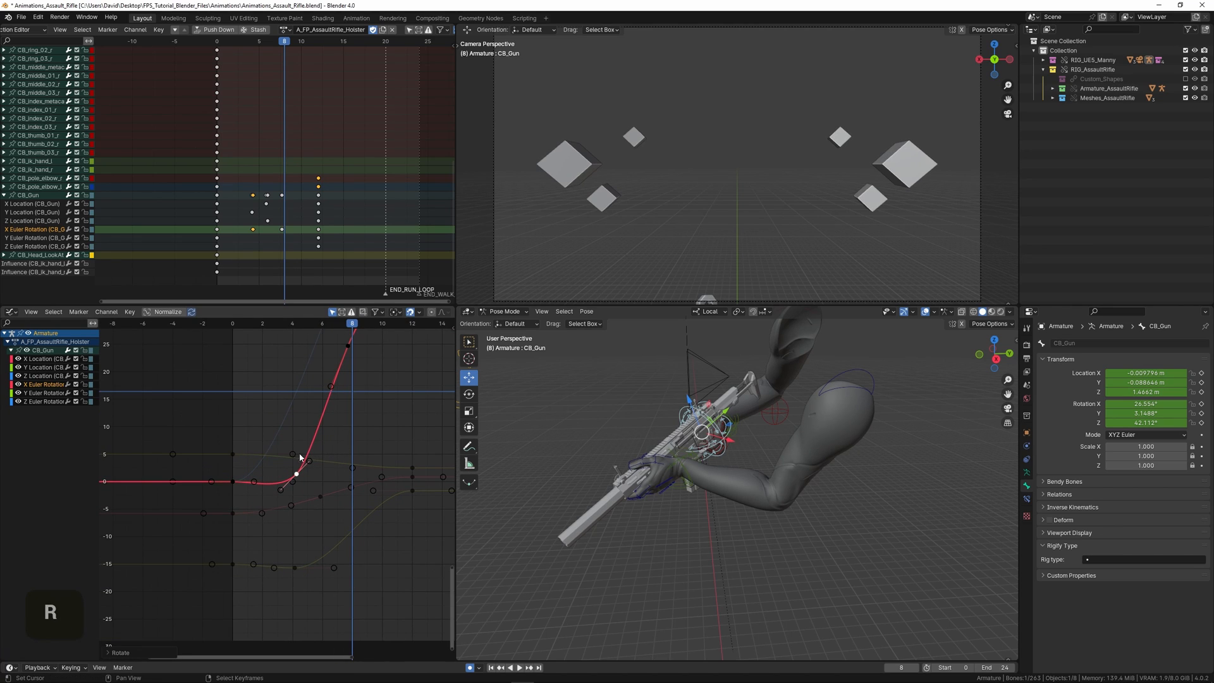
drag(243, 430, 282, 431)
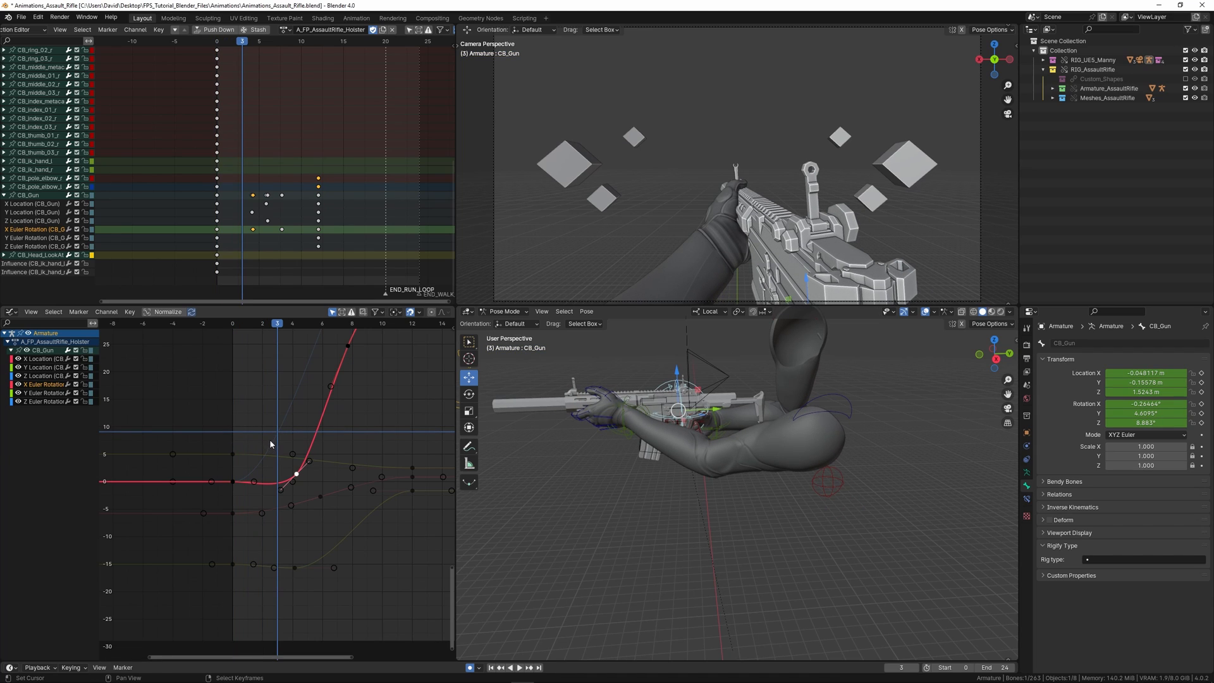
Step: Raise the frame 4 keyframe on CB_Gun's X Euler Rotation curve to about 9 and replay the animation
mouse_move(234, 440)
mouse_down()
mouse_move(295, 441)
mouse_move(218, 445)
mouse_up()
key(g)
click(297, 446)
key(space)
key(space)
key(g)
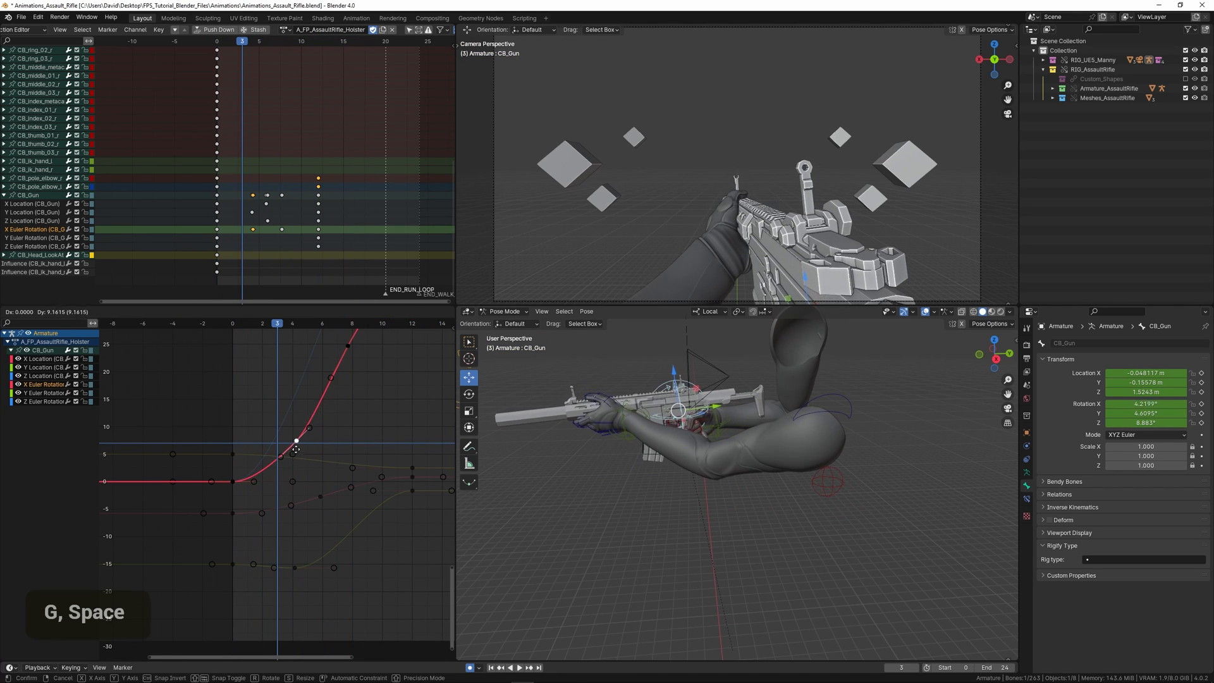
double_click(249, 434)
key(space)
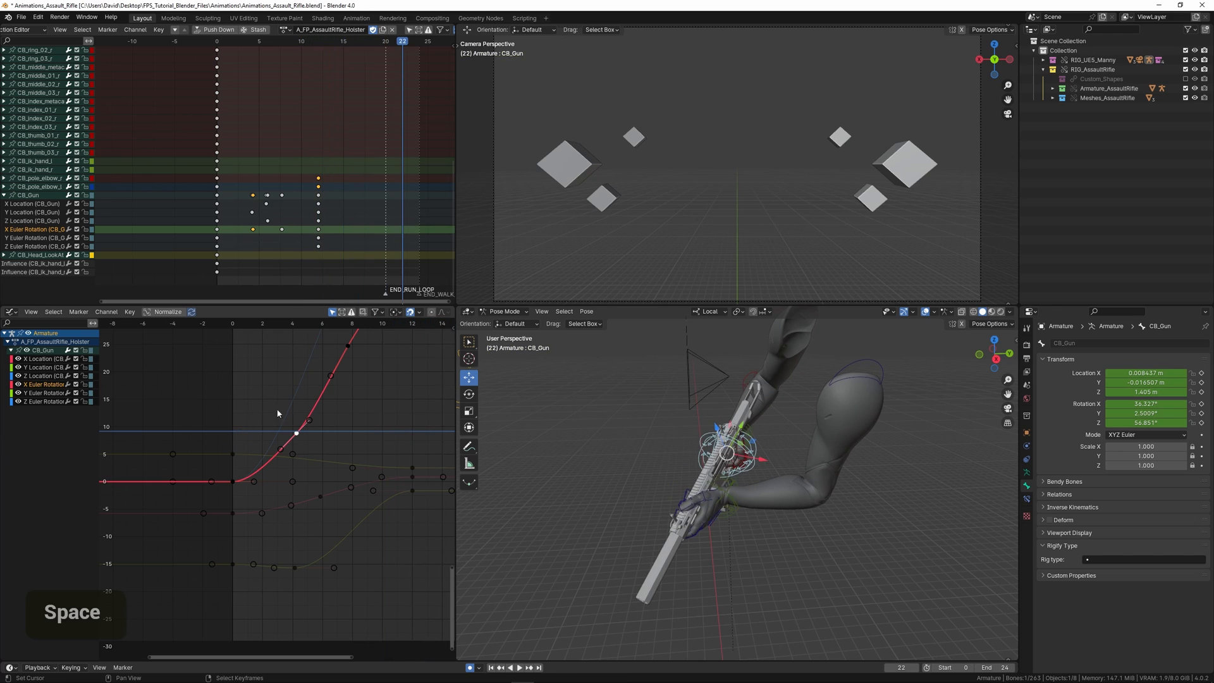
Step: Rotate the handles of the raised frame 4 X Euler Rotation keyframe to steepen the curve there
middle_drag(254, 392, 238, 450)
click(240, 450)
key(r)
click(242, 443)
Step: Lower the keyframe near frame 8 on CB_Gun's X Euler Rotation curve to about 18 and replay from frame 0
drag(241, 443, 308, 443)
key(g)
double_click(331, 441)
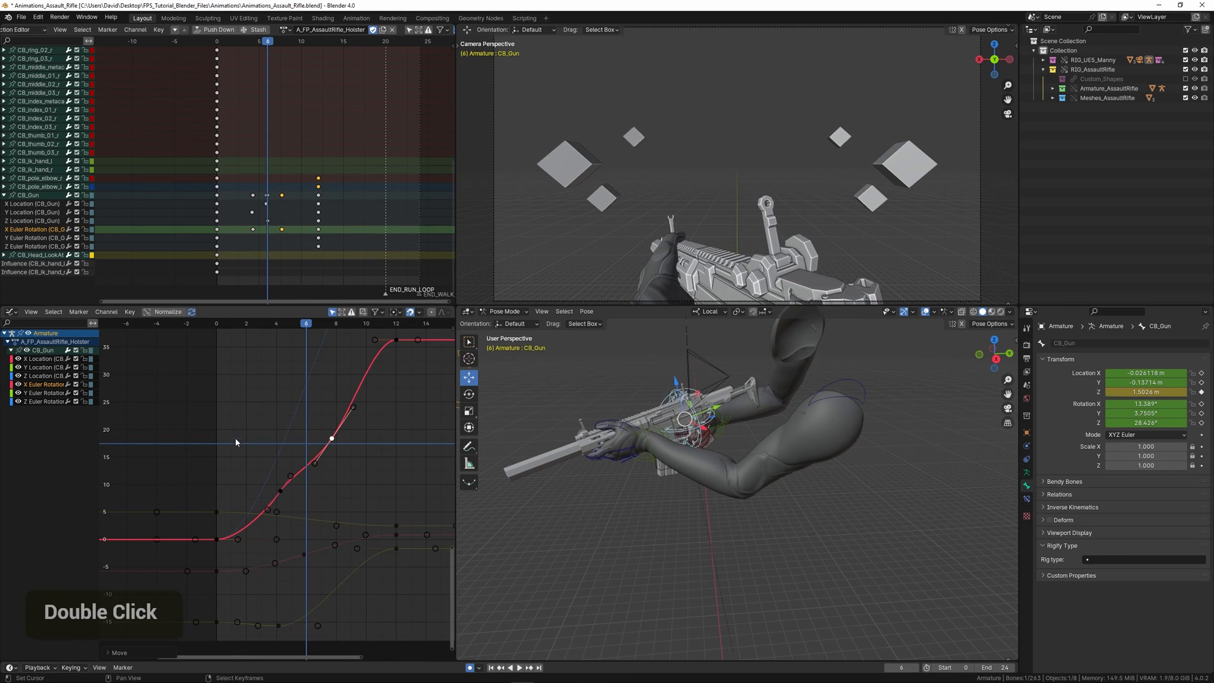
key(space)
click(219, 439)
key(space)
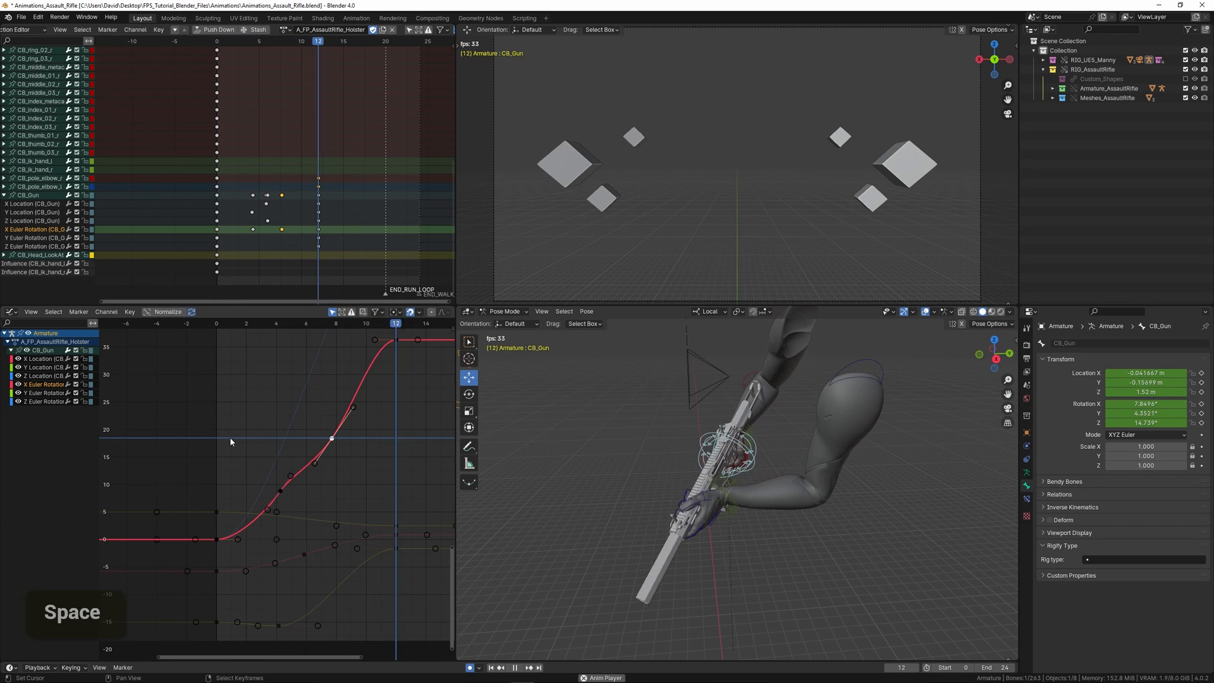
key(space)
Step: Insert a keyframe on CB_Gun's X Euler Rotation curve near frame 2 at about -0.5 and play the animation
click(261, 445)
key(g)
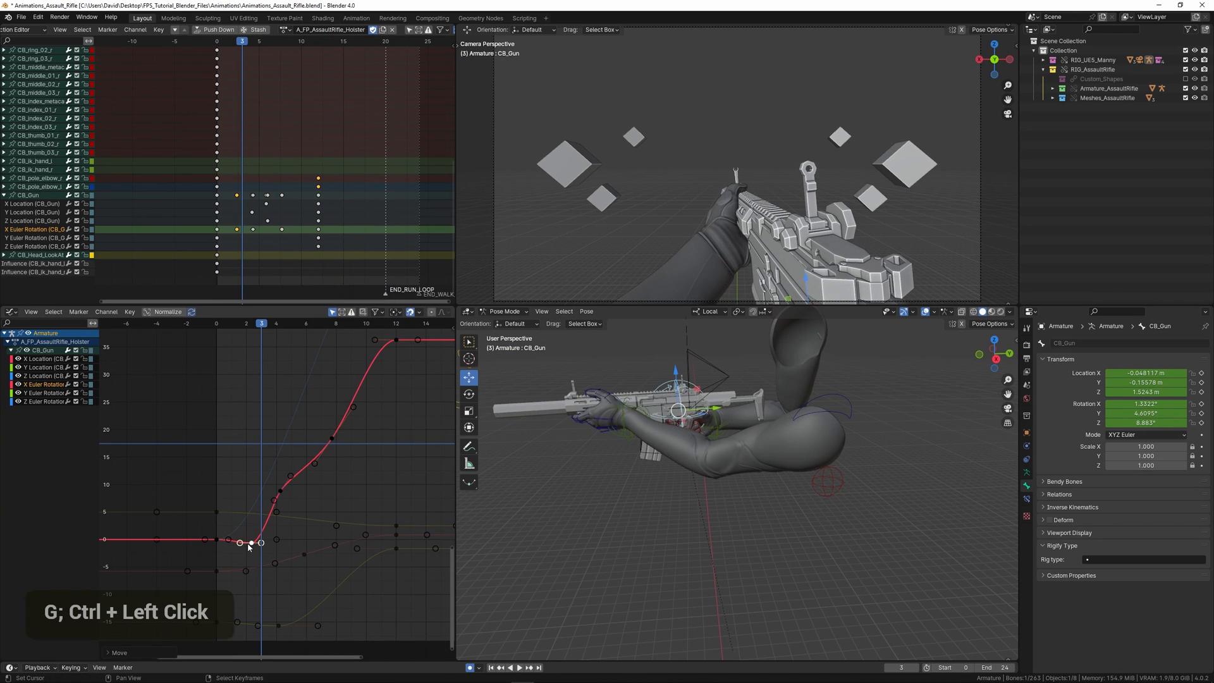
click(251, 542)
key(space)
key(space)
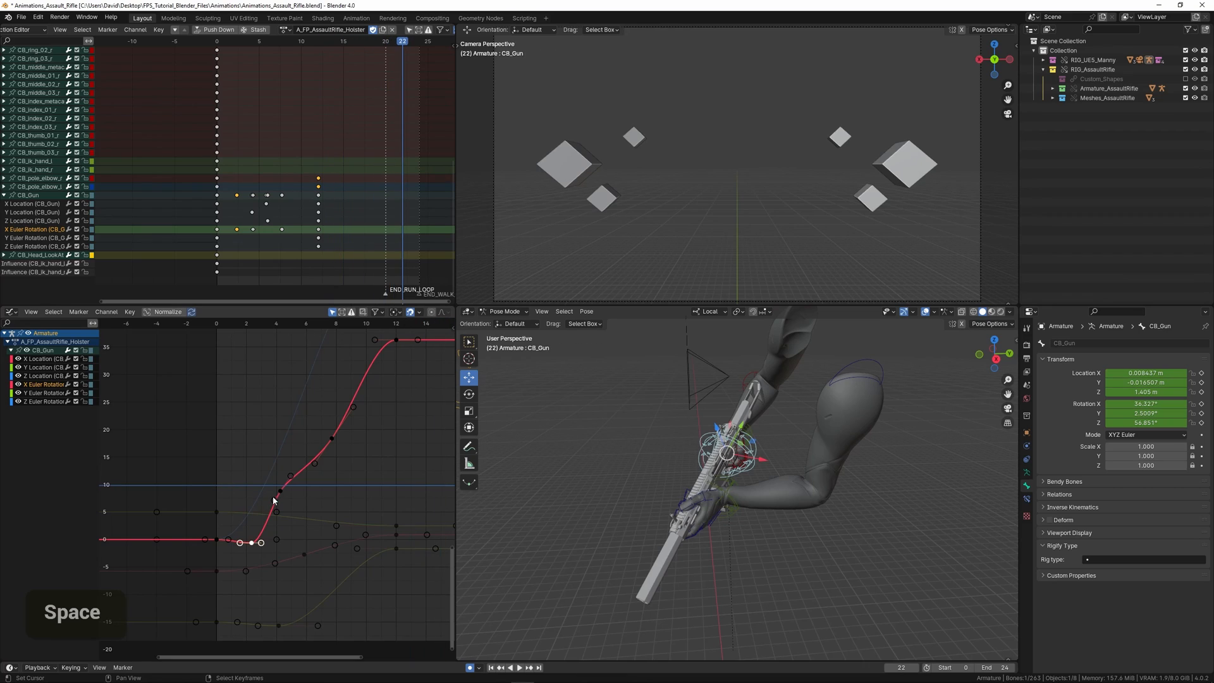
Step: Delete the frame 4 keyframe from CB_Gun's X Euler Rotation curve and replay the animation from frame 0
key(Delete)
drag(237, 471, 221, 464)
key(space)
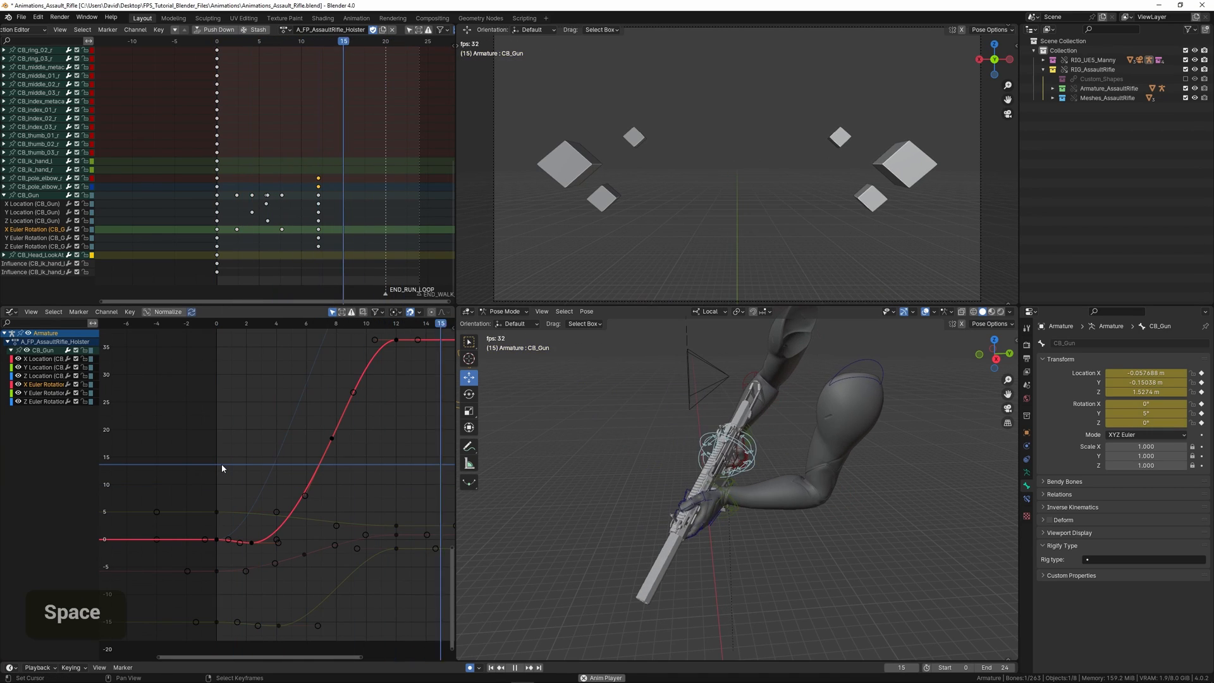
key(space)
Step: Insert an X Euler Rotation keyframe for CB_Gun near frame 6, raise it to about 11 and replay the motion
ctrl+click(299, 500)
key(g)
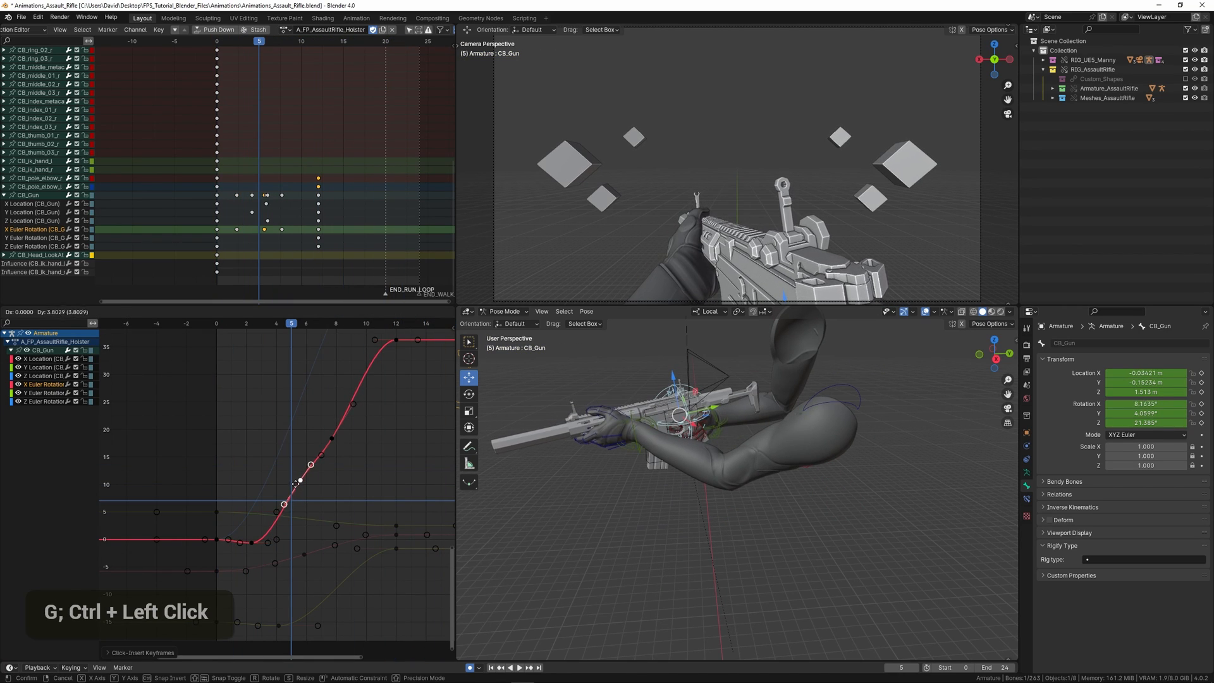
click(300, 477)
key(space)
key(space)
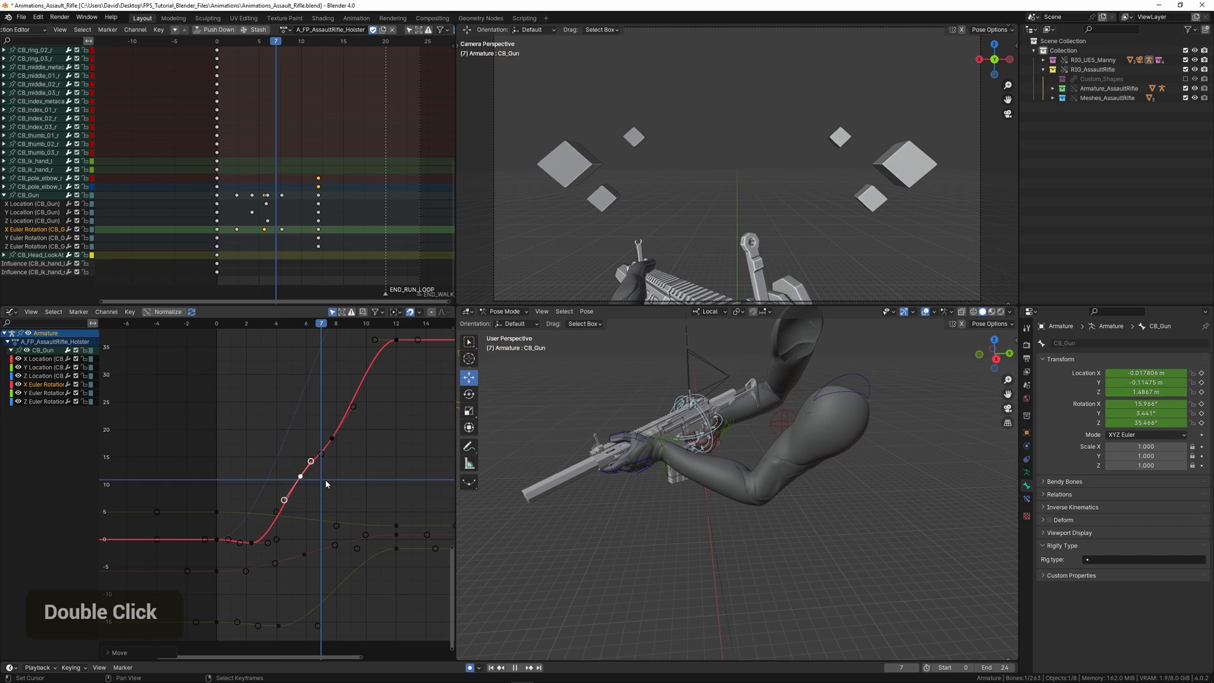
Step: Try an extra X Euler Rotation keyframe for CB_Gun between frames 9 and 10, lowered to about 19, and undo it
middle_drag(319, 485, 288, 475)
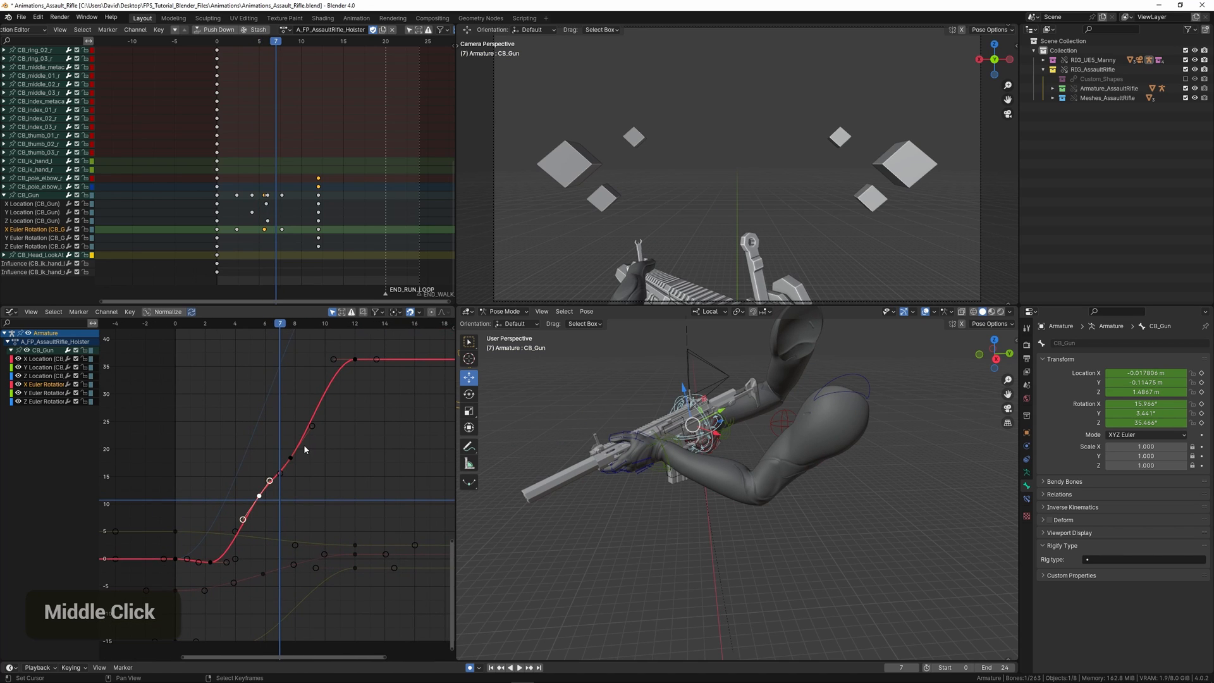
ctrl+middle_drag(317, 417, 334, 422)
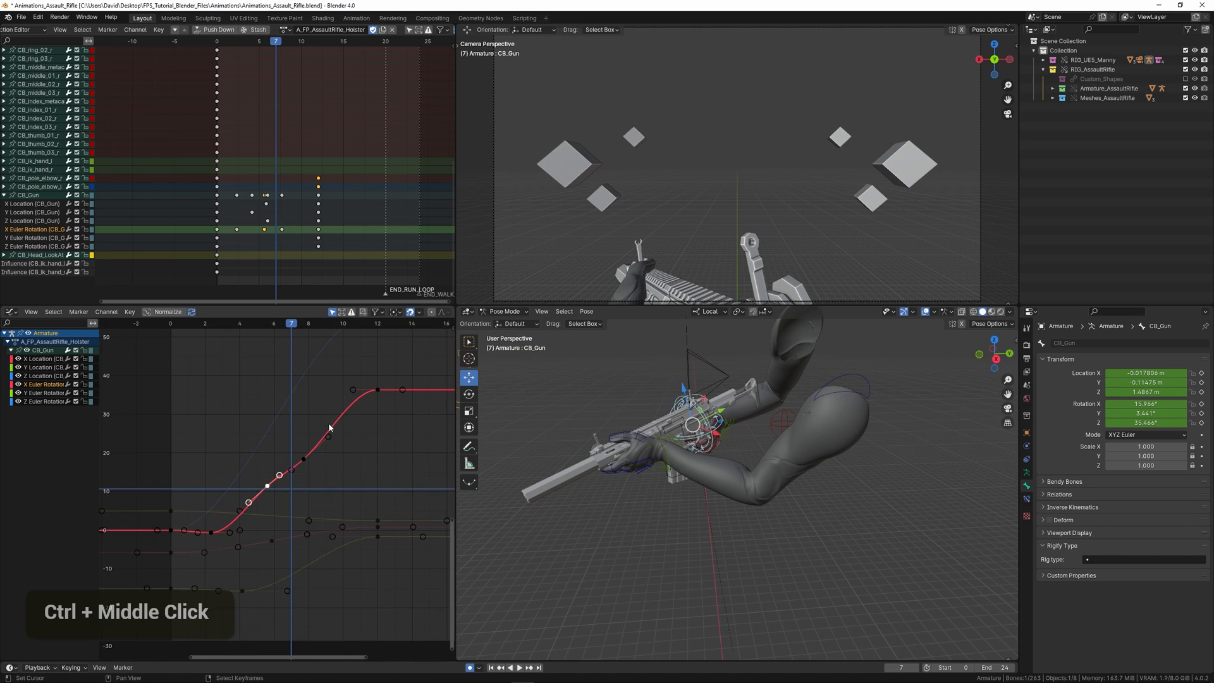
scroll(334, 422, up, 2)
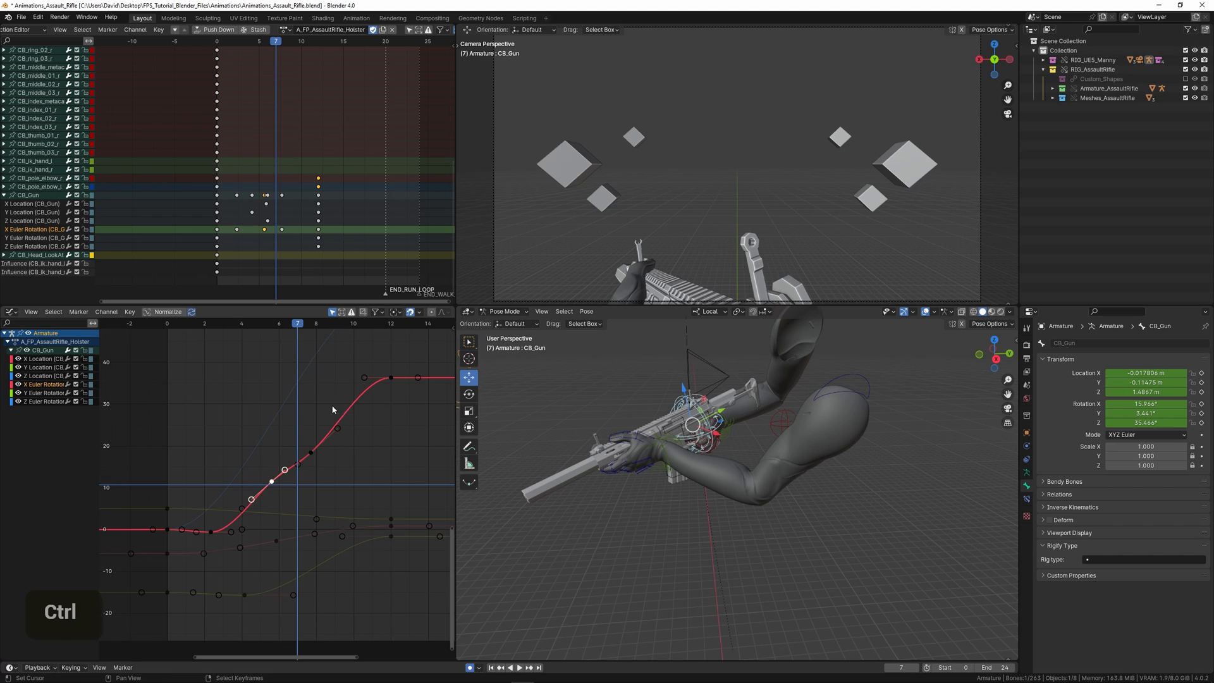
middle_drag(351, 400, 368, 401)
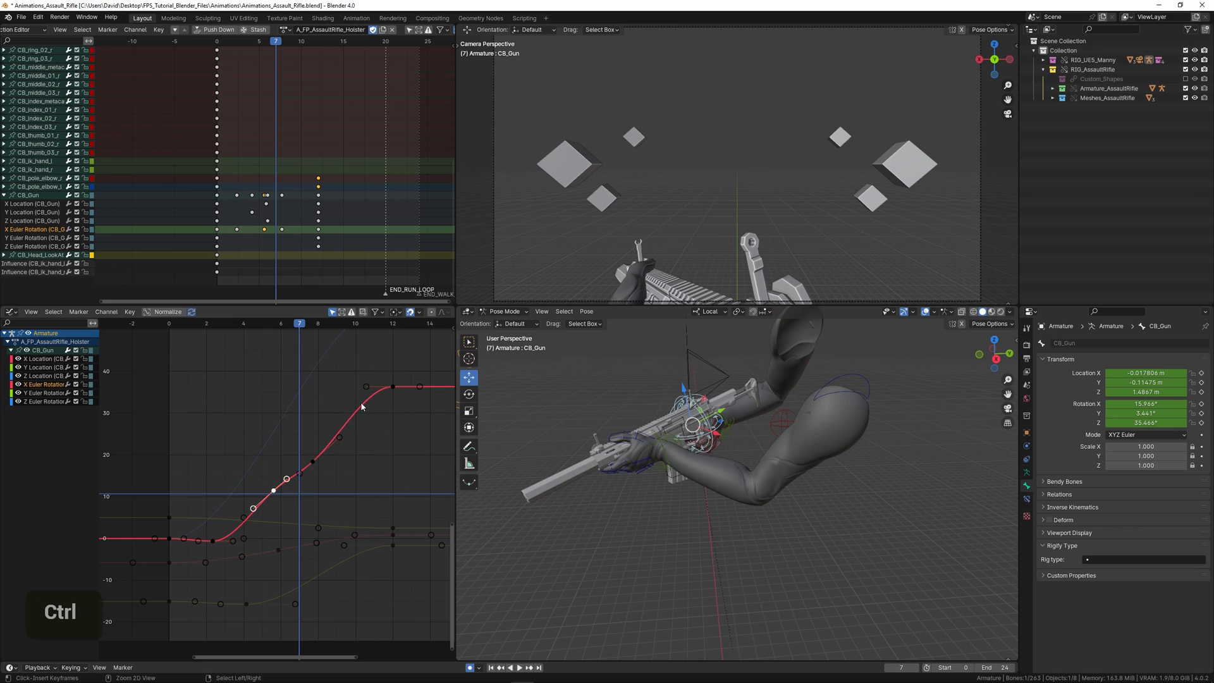
ctrl+click(349, 421)
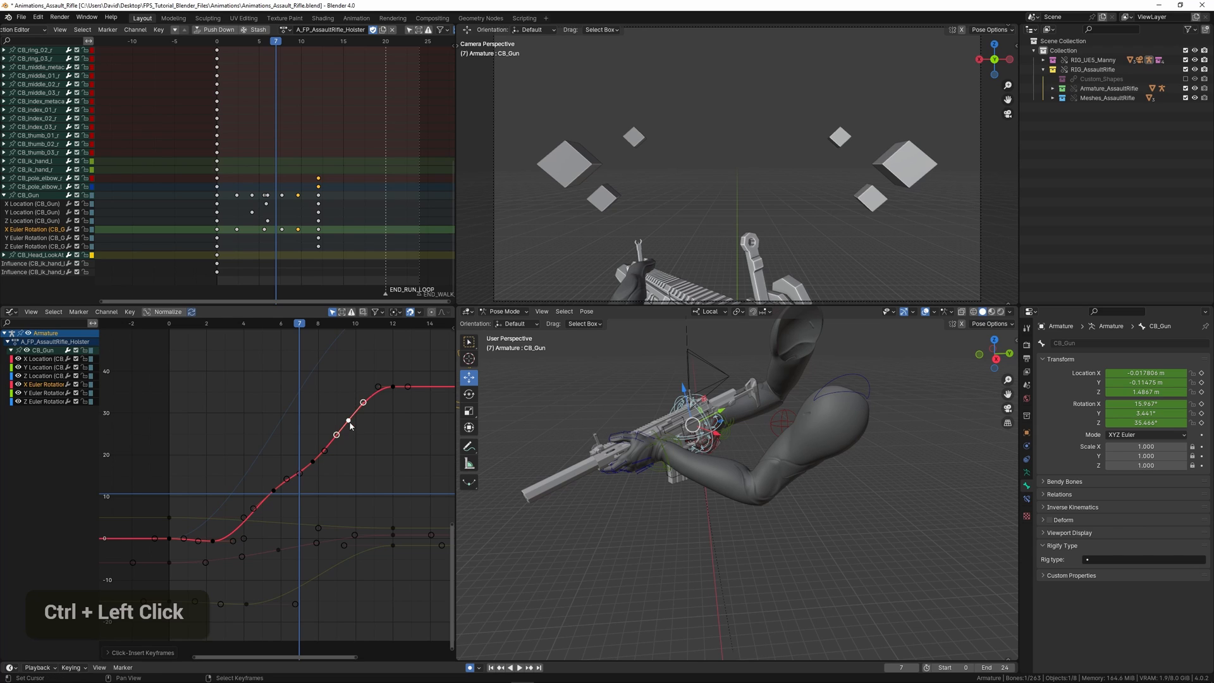
scroll(350, 423, up, 4)
mouse_move(350, 422)
middle_down()
mouse_move(370, 404)
mouse_move(352, 407)
middle_up()
key(g)
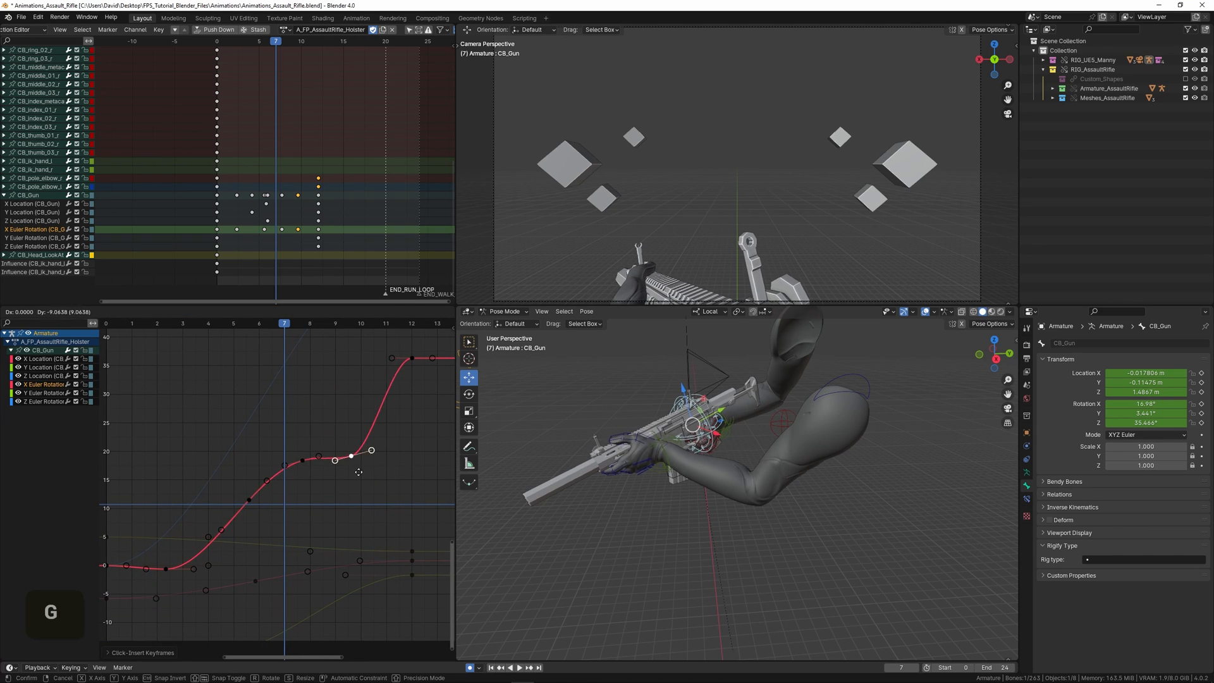
click(359, 471)
key(ctrl+z)
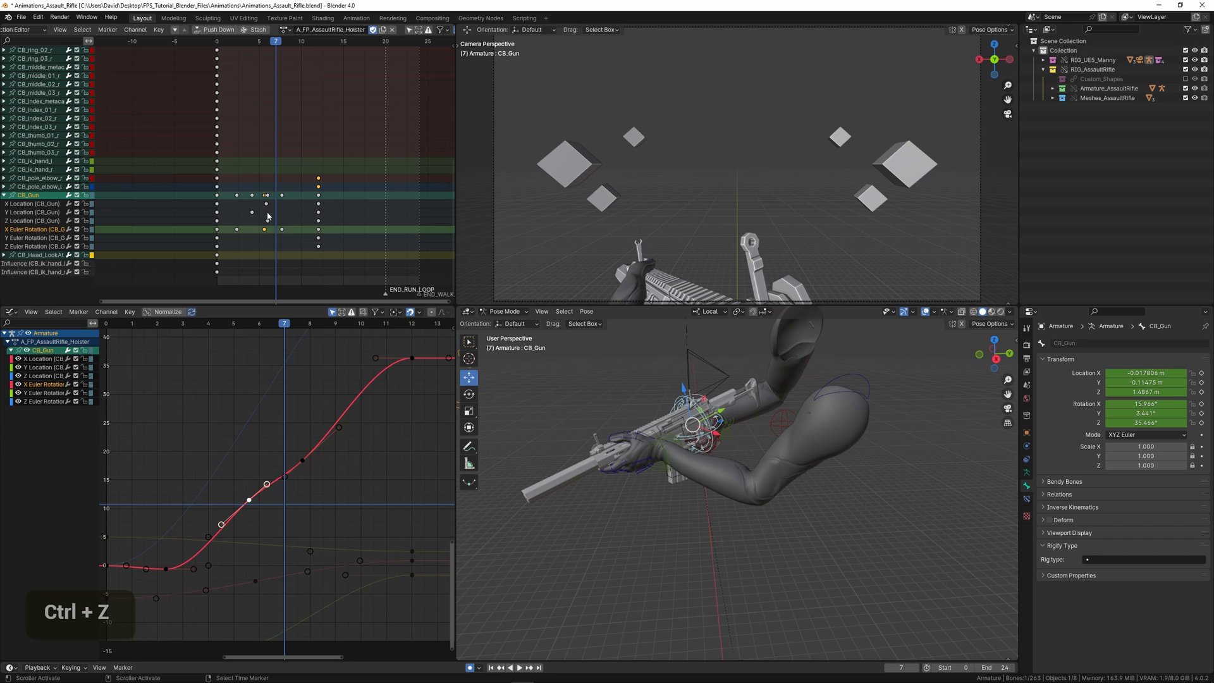
Step: Try inserting an X Euler Rotation keyframe near frame 10 at about 30, and undo the insertion
ctrl+click(355, 400)
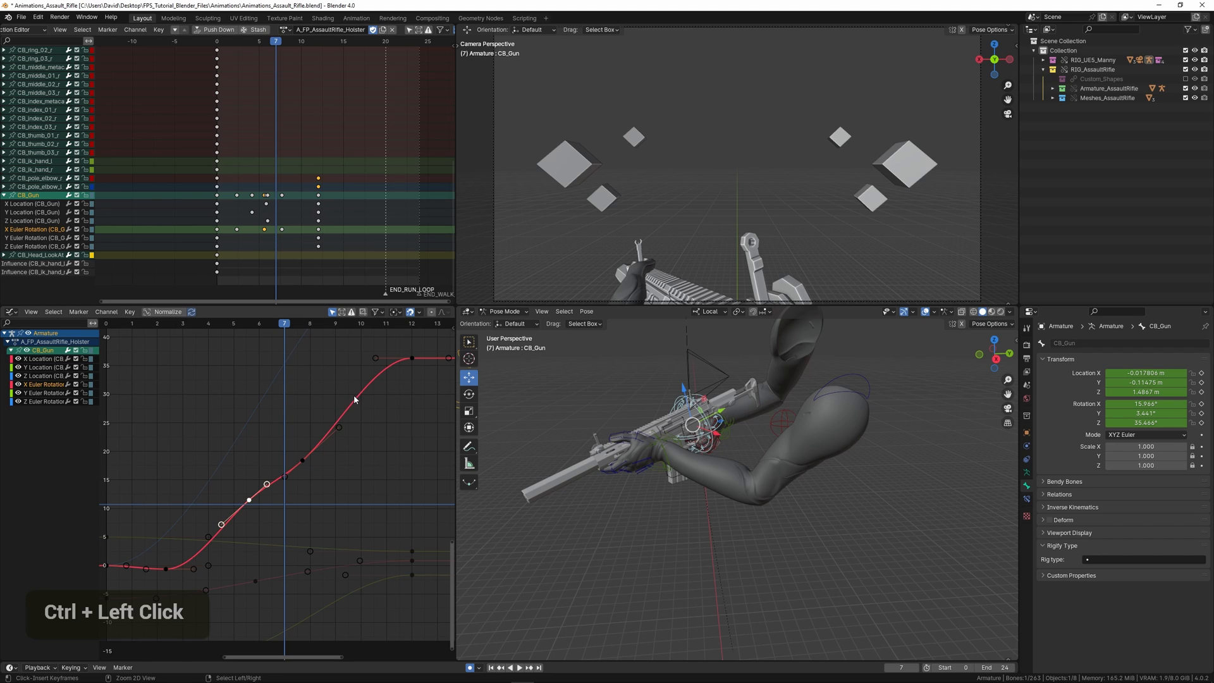
ctrl+click(367, 383)
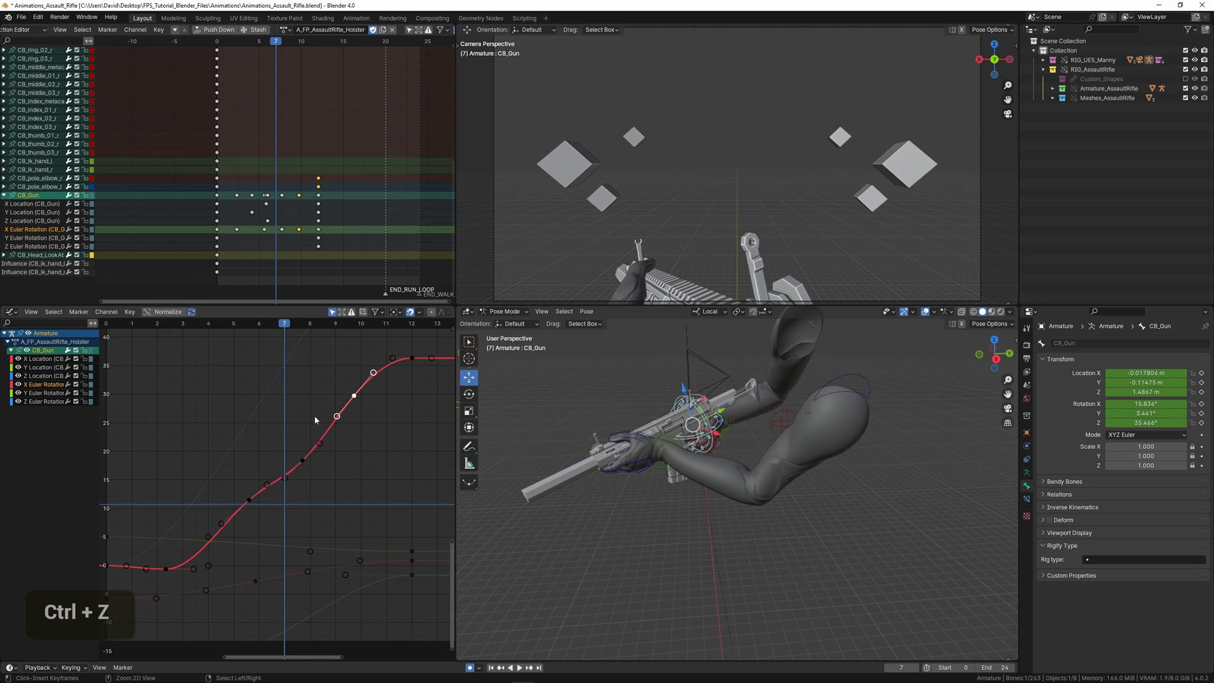
key(ctrl+z)
Step: Lower the keyframe near frame 6 on CB_Gun's X Euler Rotation curve to about 6 and scrub through the motion
scroll(313, 415, down, 2)
middle_drag(314, 416, 339, 409)
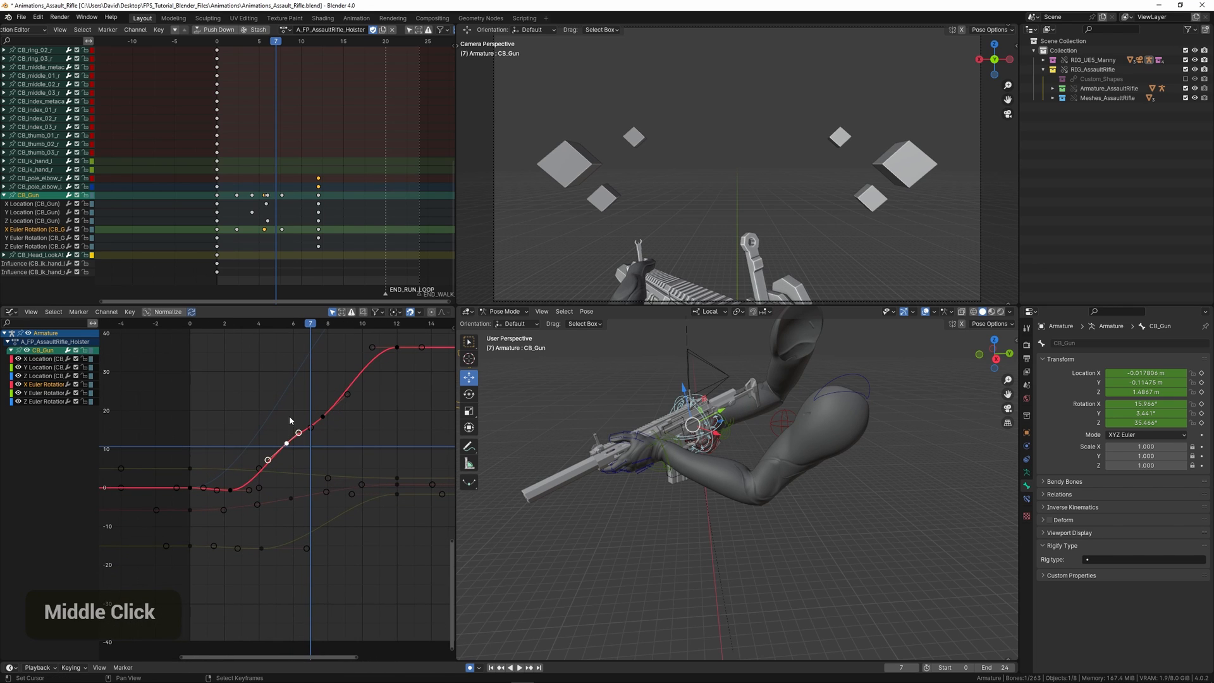
key(g)
click(287, 435)
drag(214, 441, 346, 444)
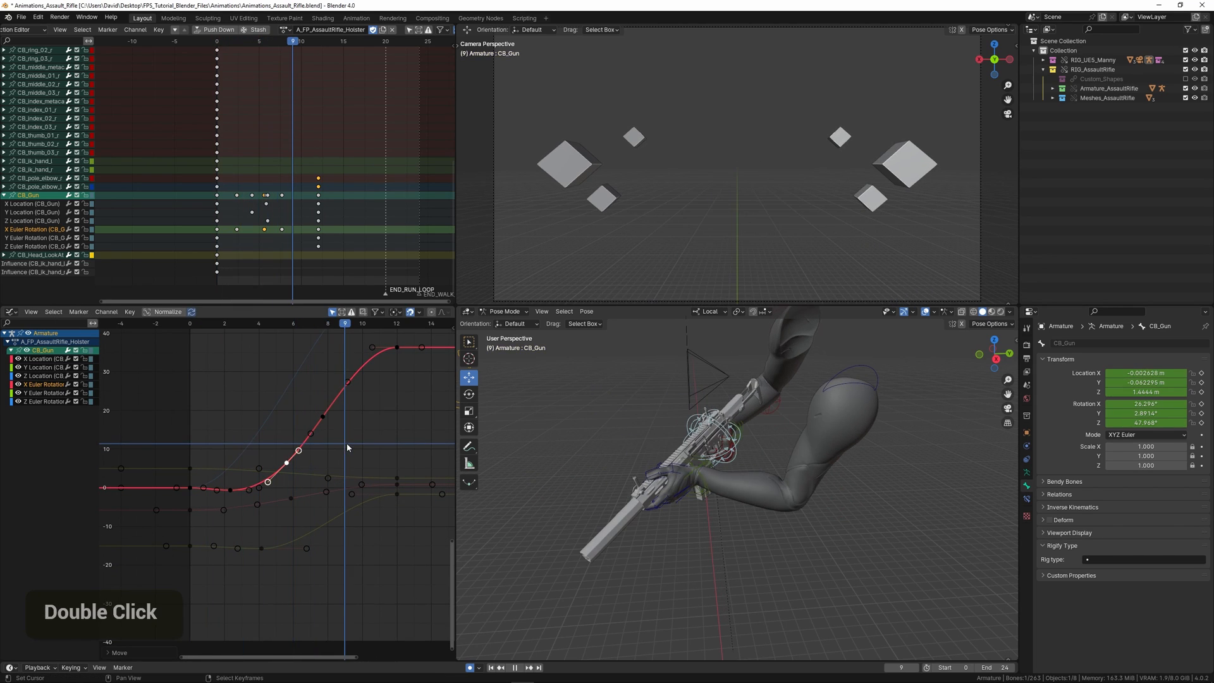
Step: Try raising the keyframe near frame 8 on the X Euler Rotation curve to about 29 and play the animation
right_click(328, 416)
key(g)
click(342, 378)
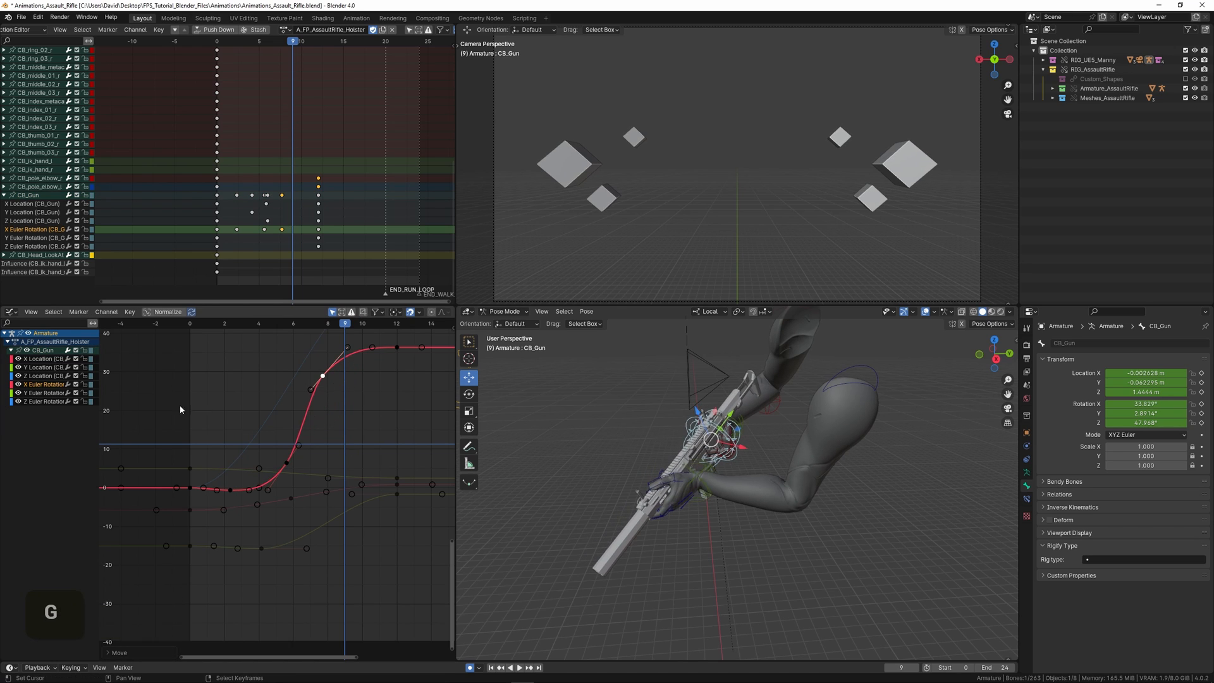
double_click(280, 405)
key(space)
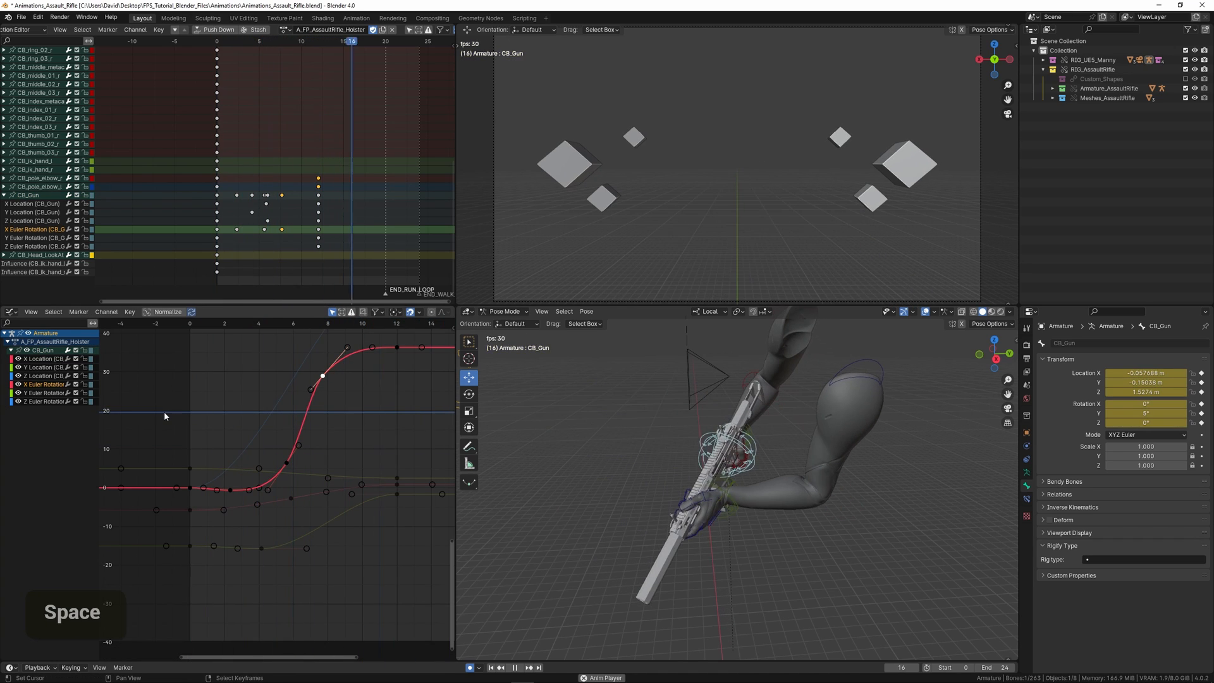
Step: Try moving that X Euler Rotation keyframe near frame 9 at about 26, lower it to about 18, and replay each version
key(g)
click(343, 422)
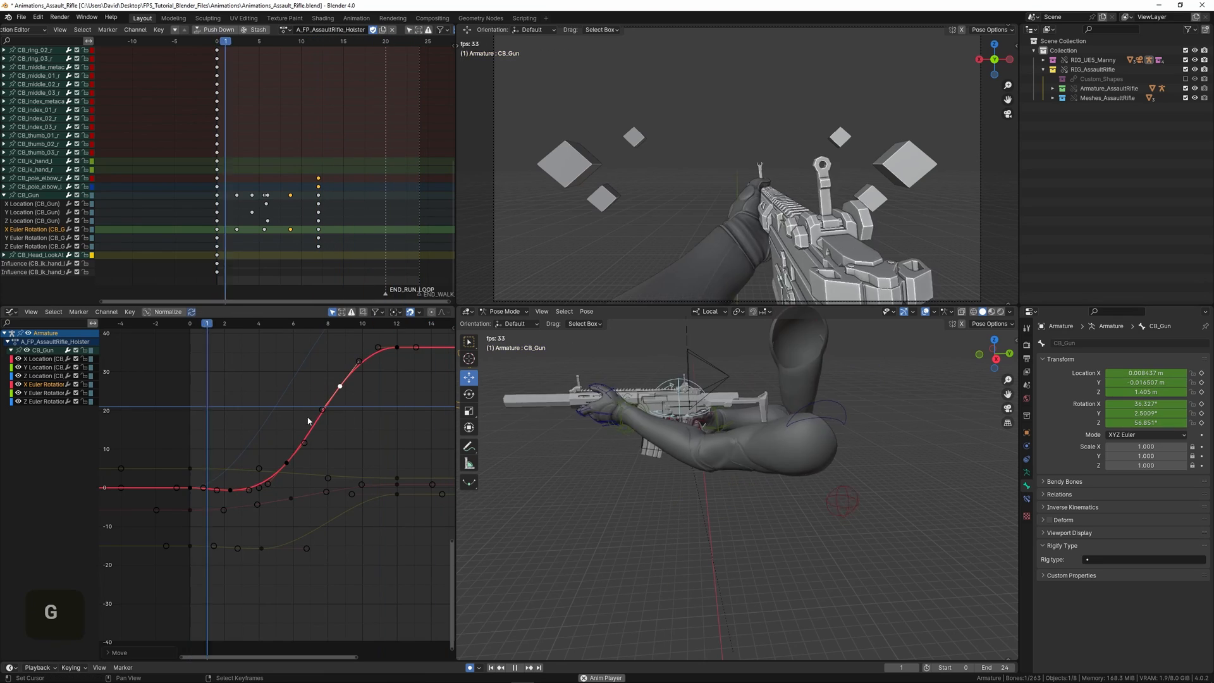
click(203, 411)
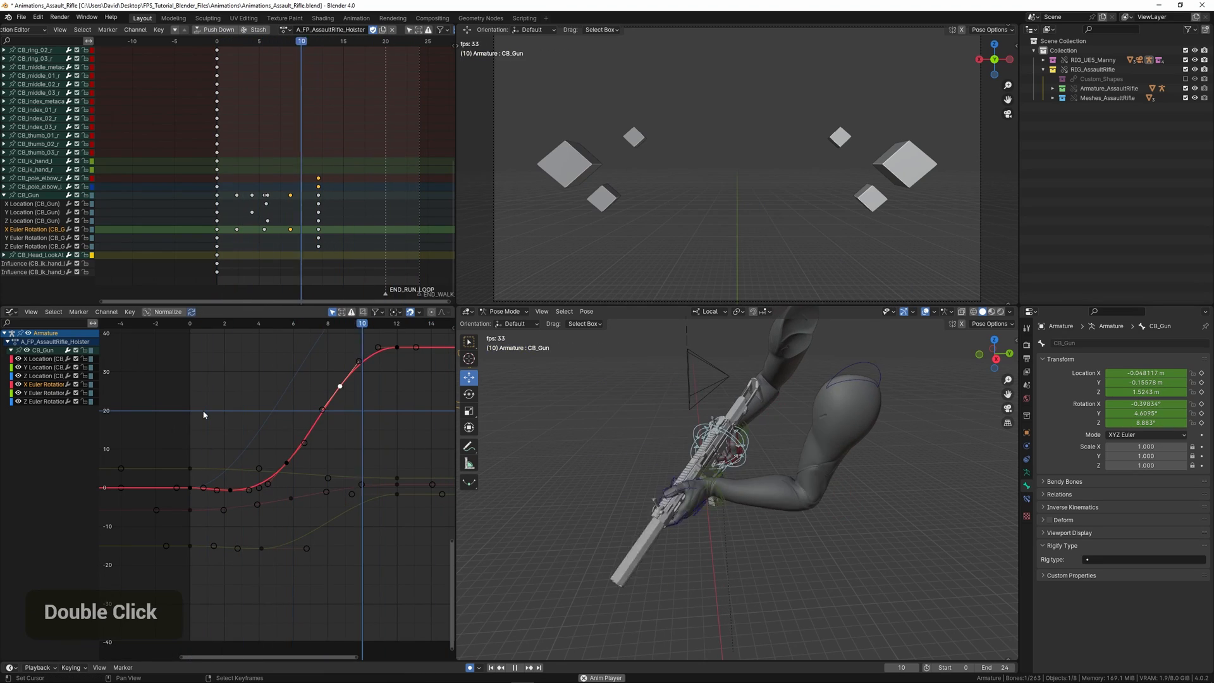
key(space)
key(g)
double_click(258, 416)
key(space)
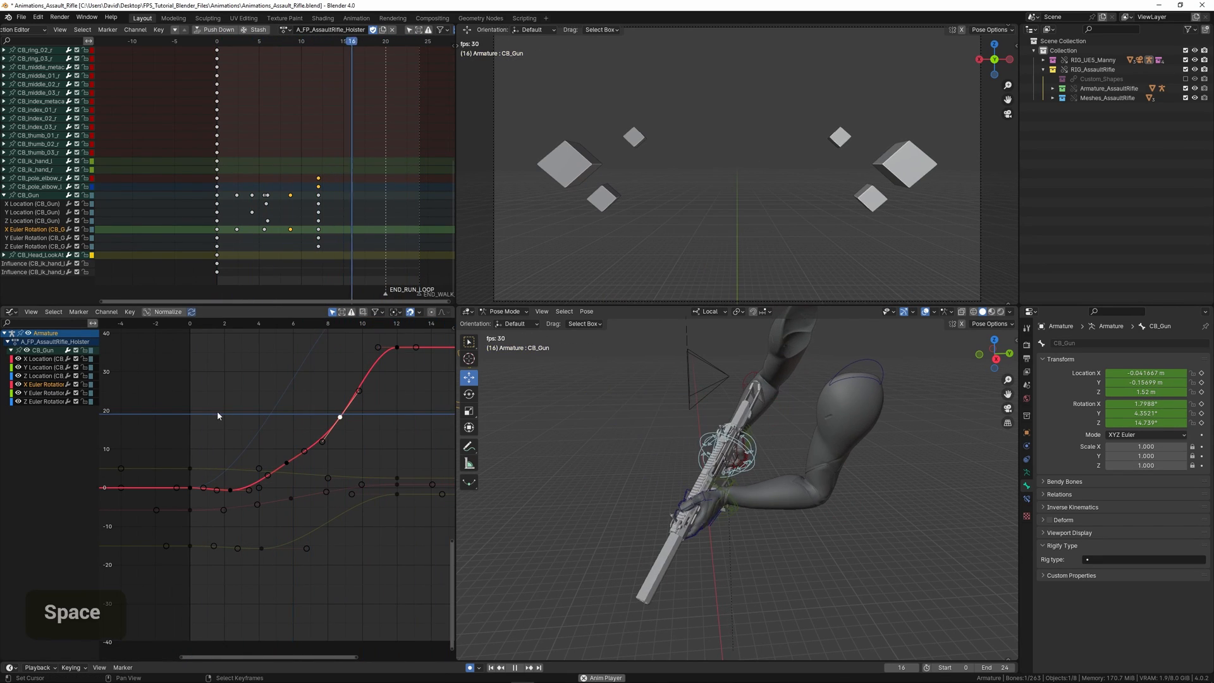
Step: Undo the changes to the second middle keyframe of the X Euler Rotation curve and review the restored motion
key(ctrl+z)
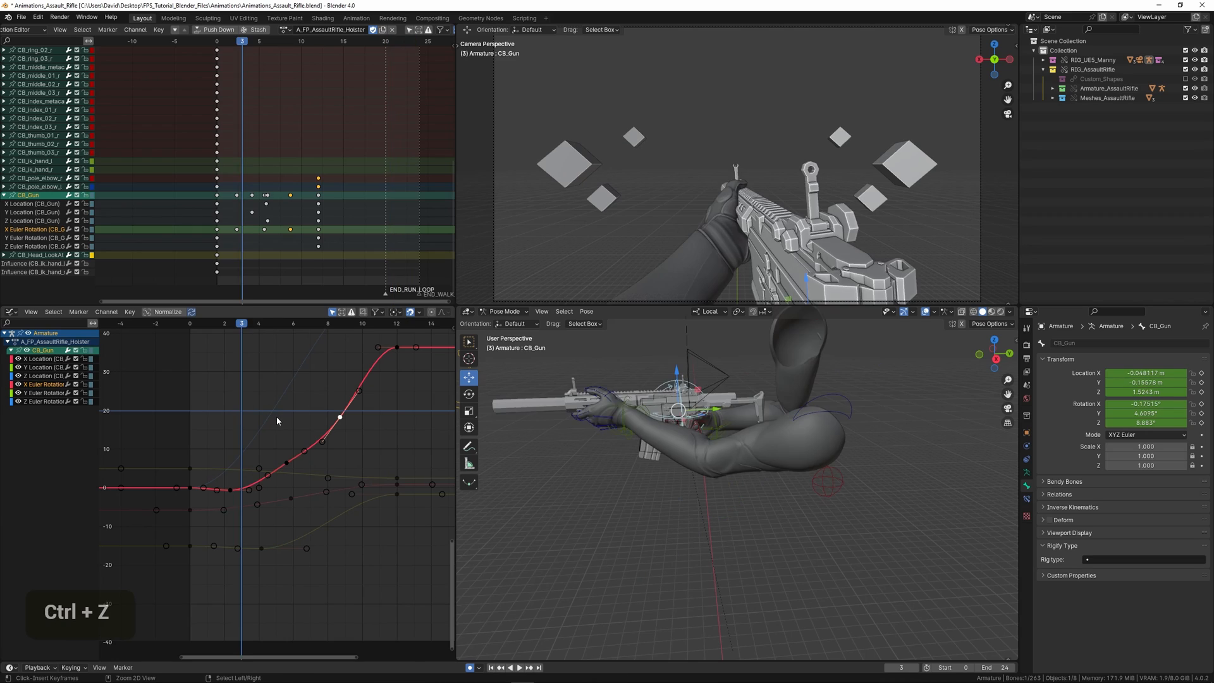
key(ctrl+z)
key(ctrl+z)
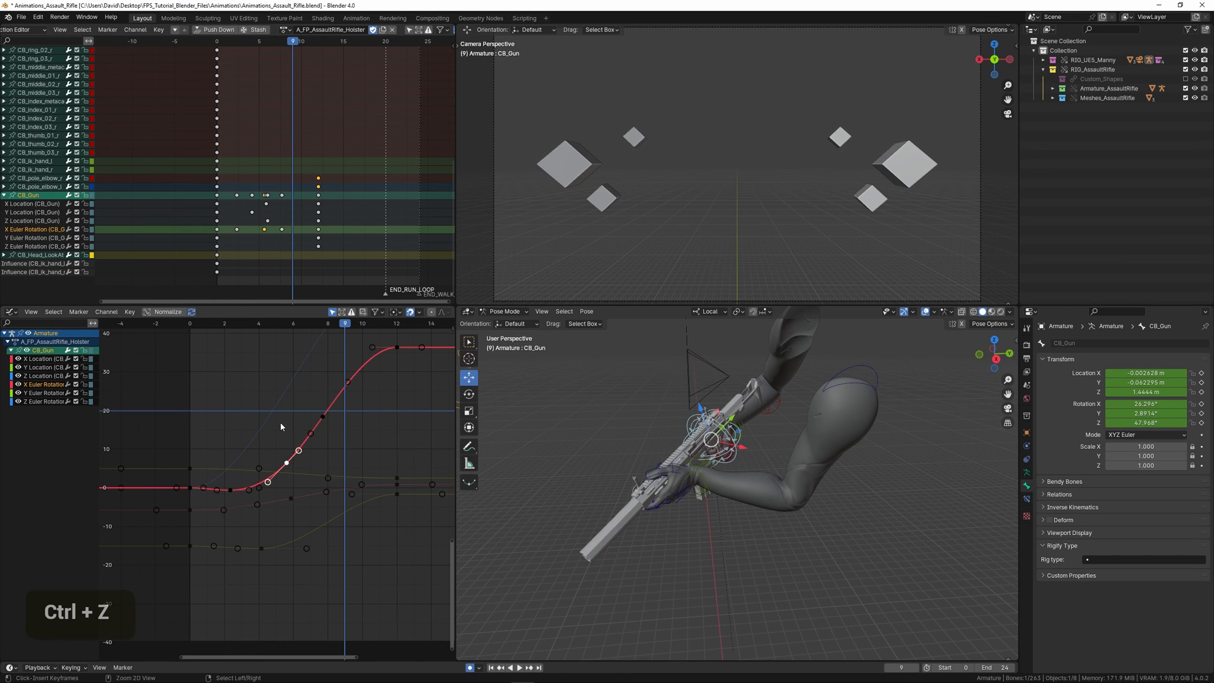
key(space)
key(space)
drag(196, 429, 268, 430)
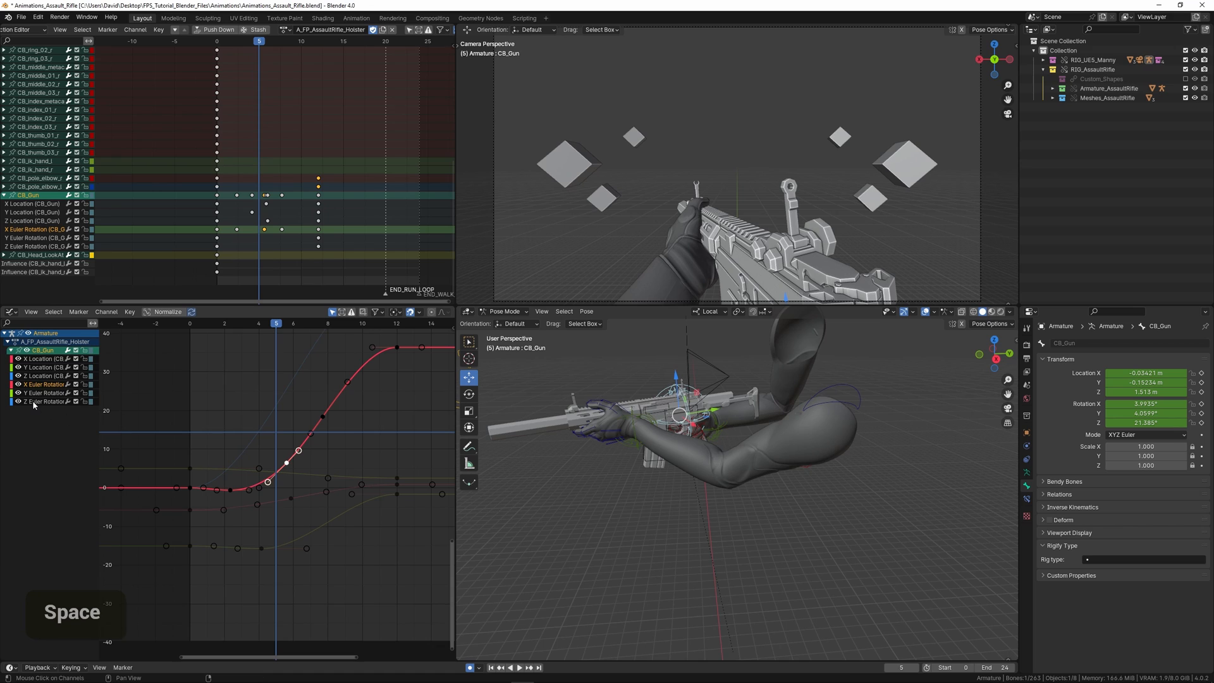
Step: Insert a Z Euler Rotation keyframe for CB_Gun and position it near frame 4 at about 10
double_click(32, 400)
scroll(277, 419, down, 2)
ctrl+click(274, 423)
key(g)
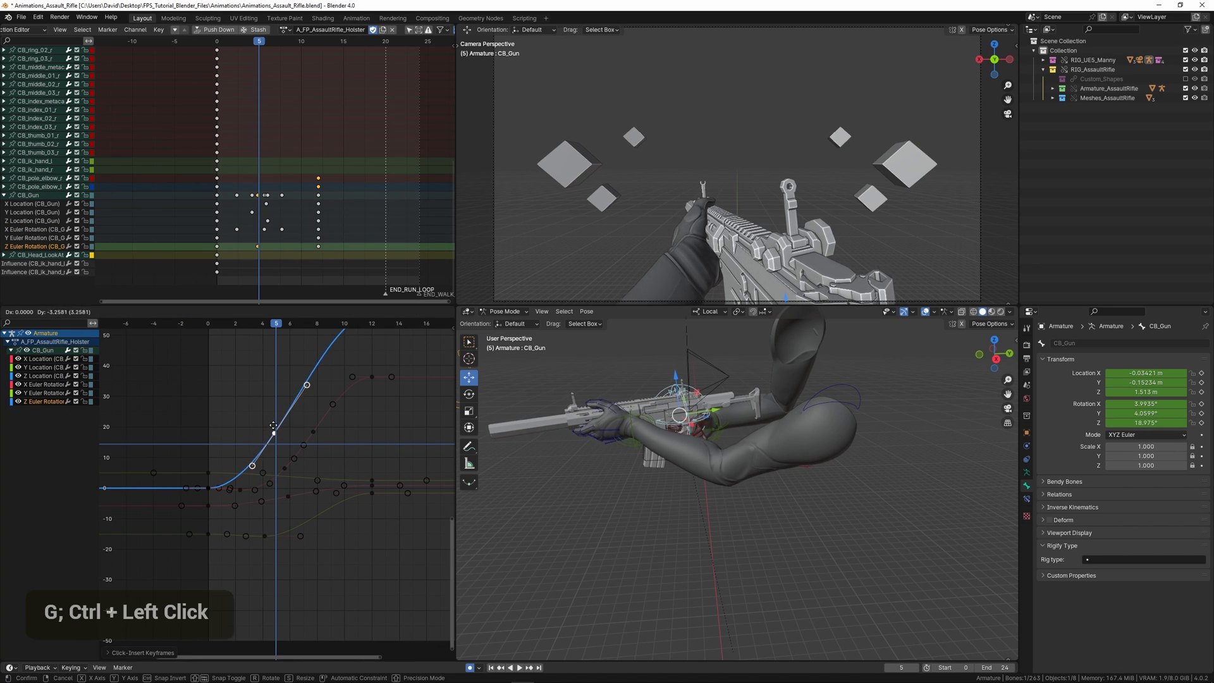
click(274, 462)
drag(216, 428, 372, 439)
key(g)
click(267, 442)
Step: Raise the frame 12 keyframe of CB_Gun's Z Euler Rotation curve vertically to about 67 and replay from frame 0
middle_drag(335, 416, 325, 460)
scroll(331, 407, down, 1)
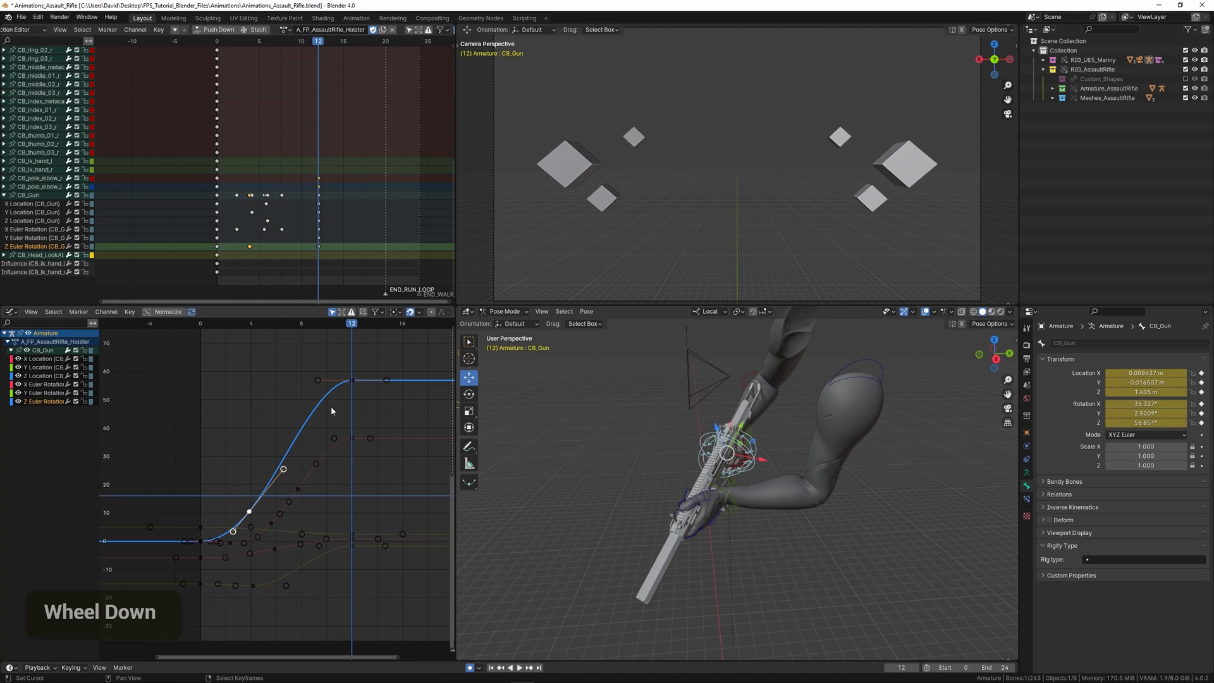
key(g)
key(y)
click(344, 399)
click(176, 430)
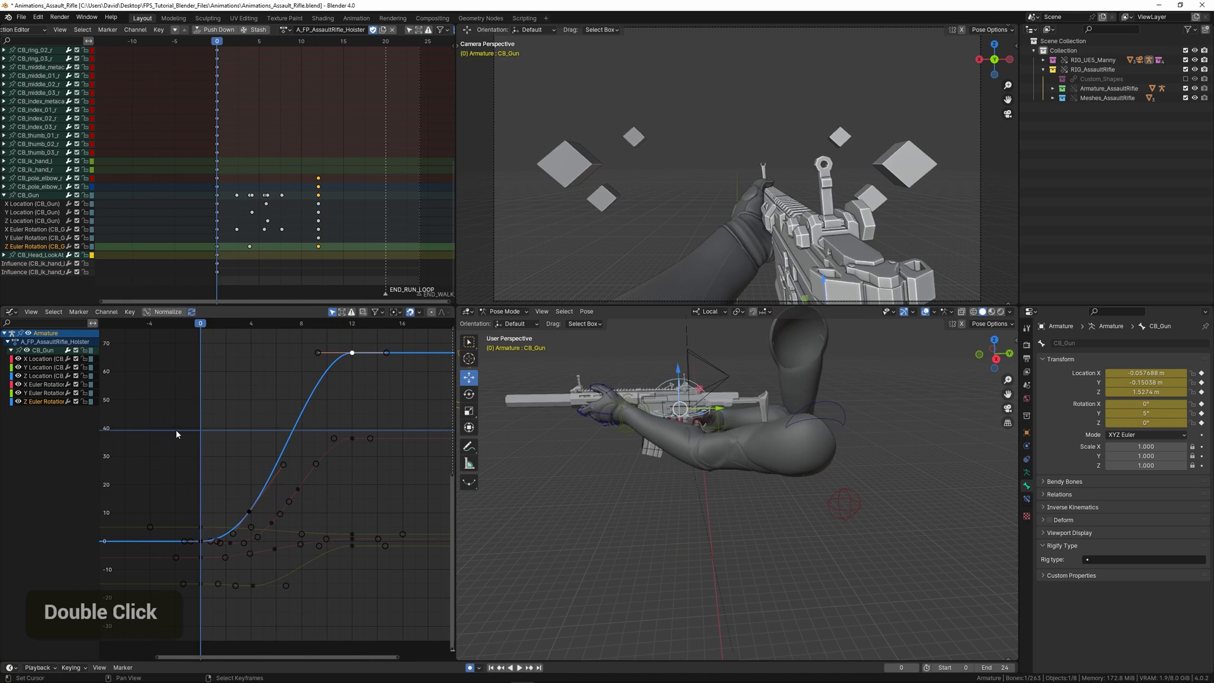
key(space)
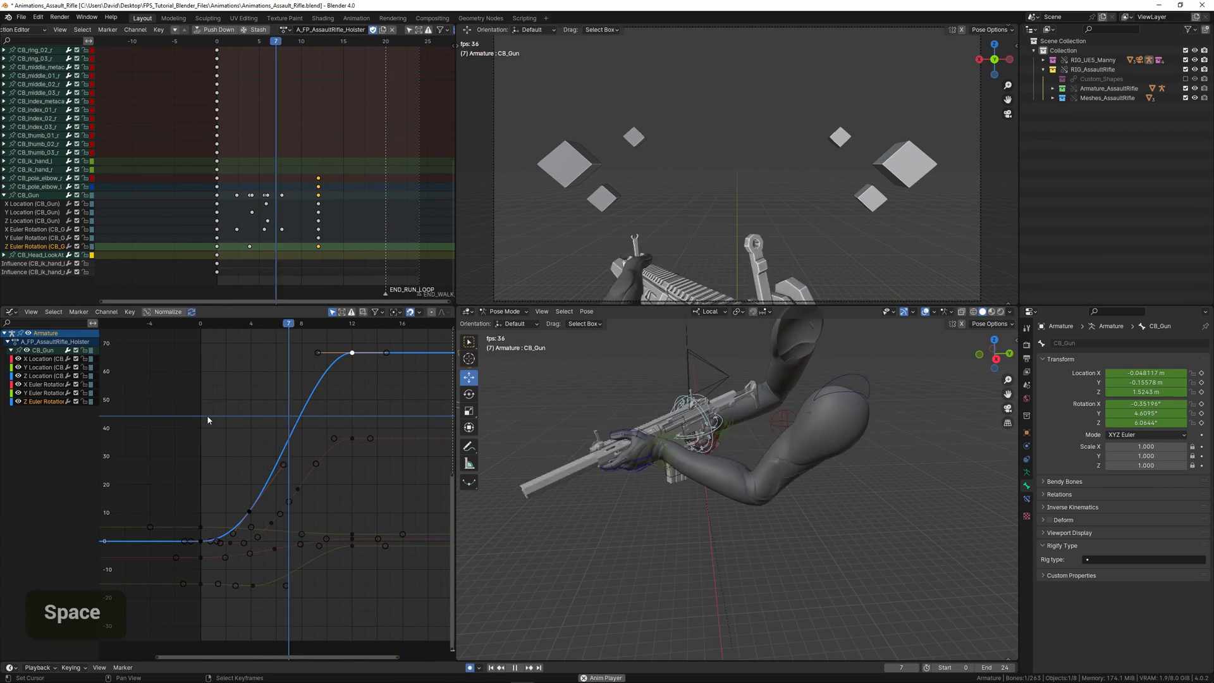
key(space)
key(space)
key(space)
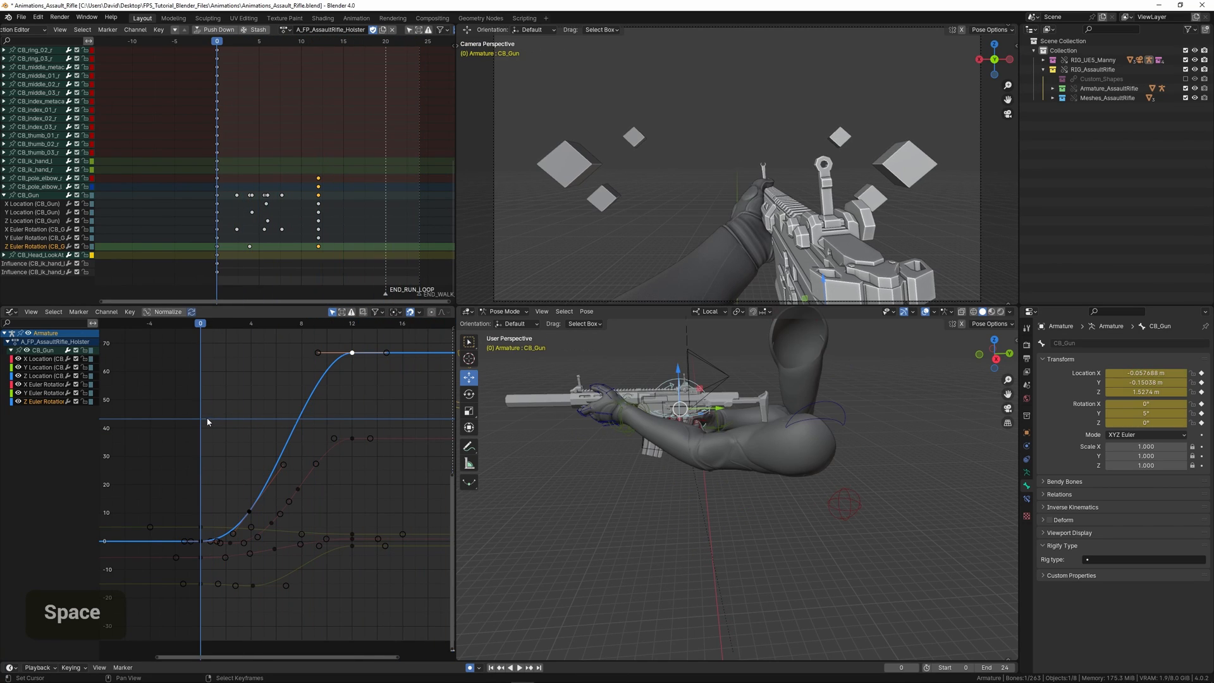
Step: Insert a Y Euler Rotation keyframe for CB_Gun near frame 5 and raise it to about 7.8
double_click(48, 397)
ctrl+middle_drag(272, 481, 281, 406)
drag(244, 448, 266, 451)
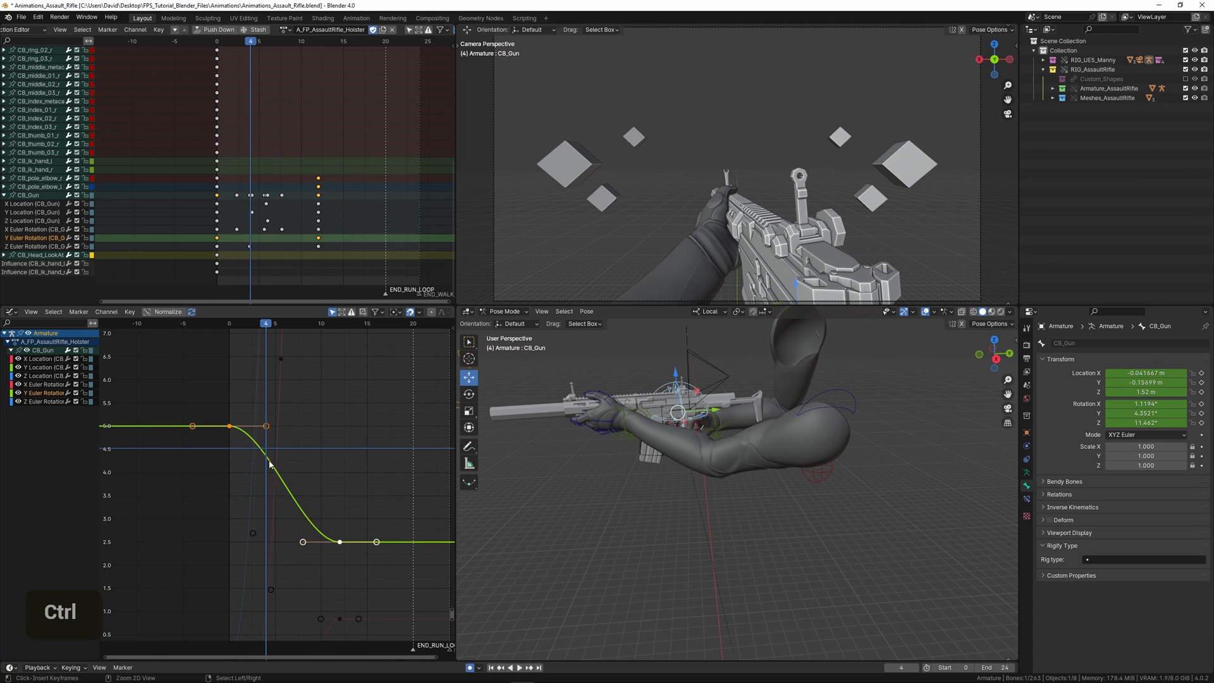
key(g)
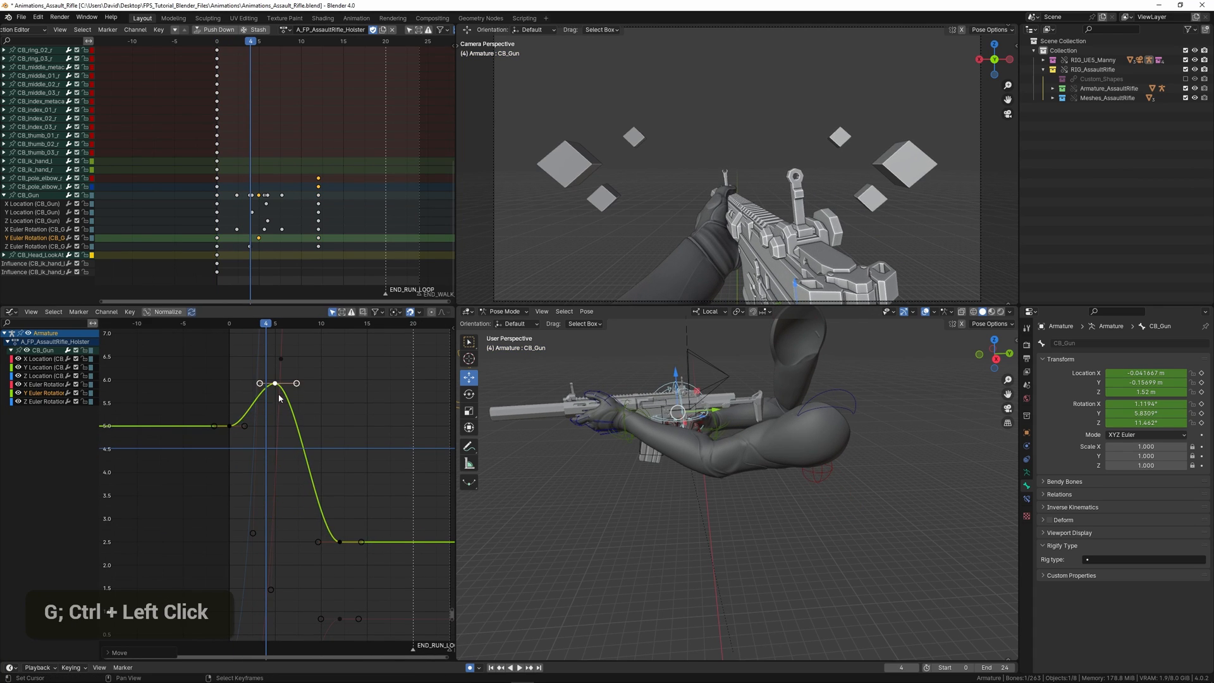
key(y)
click(273, 407)
Step: Shift the new Y Euler Rotation keyframe to frame 4, raise it to about 16 and scrub through the motion
ctrl+middle_drag(264, 400, 280, 467)
key(g)
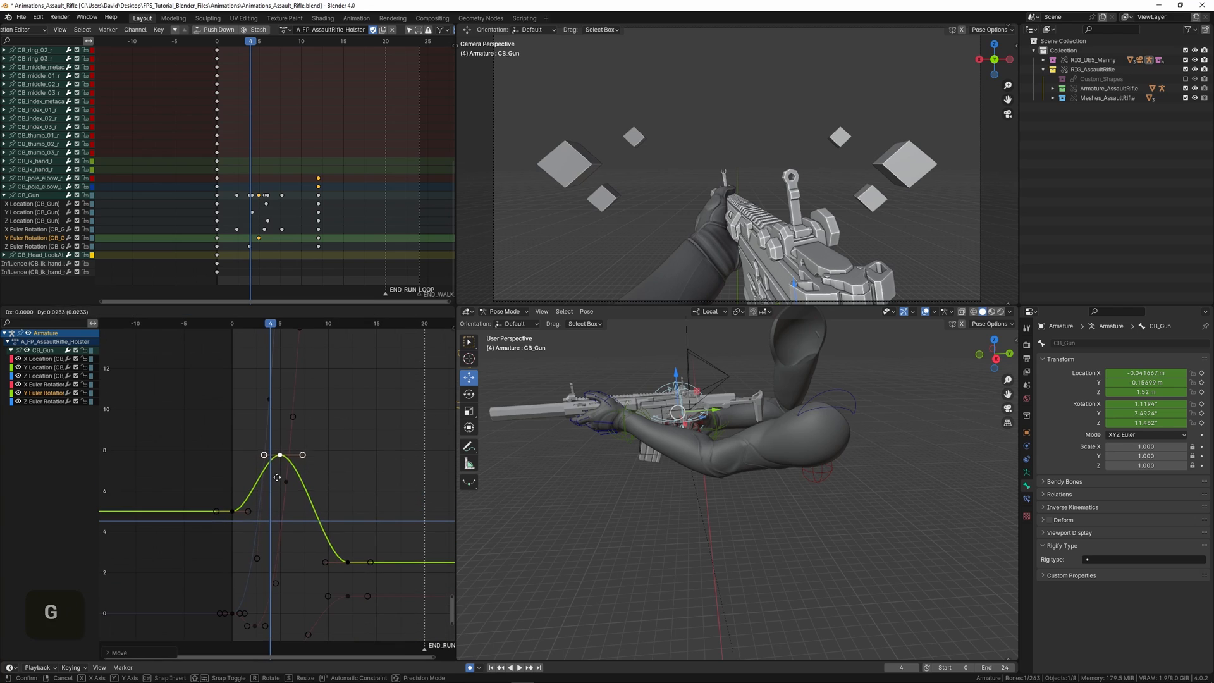
click(272, 409)
drag(243, 418, 269, 437)
ctrl+middle_drag(268, 431, 270, 463)
key(g)
key(y)
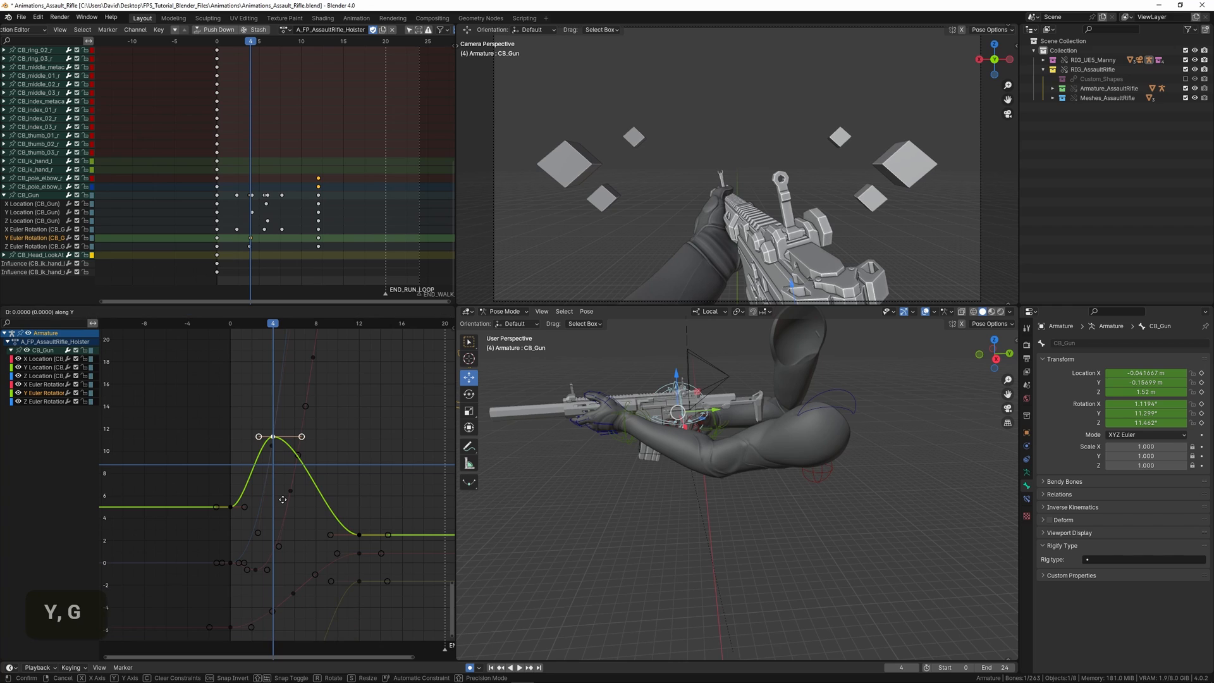
click(281, 447)
drag(280, 447, 312, 452)
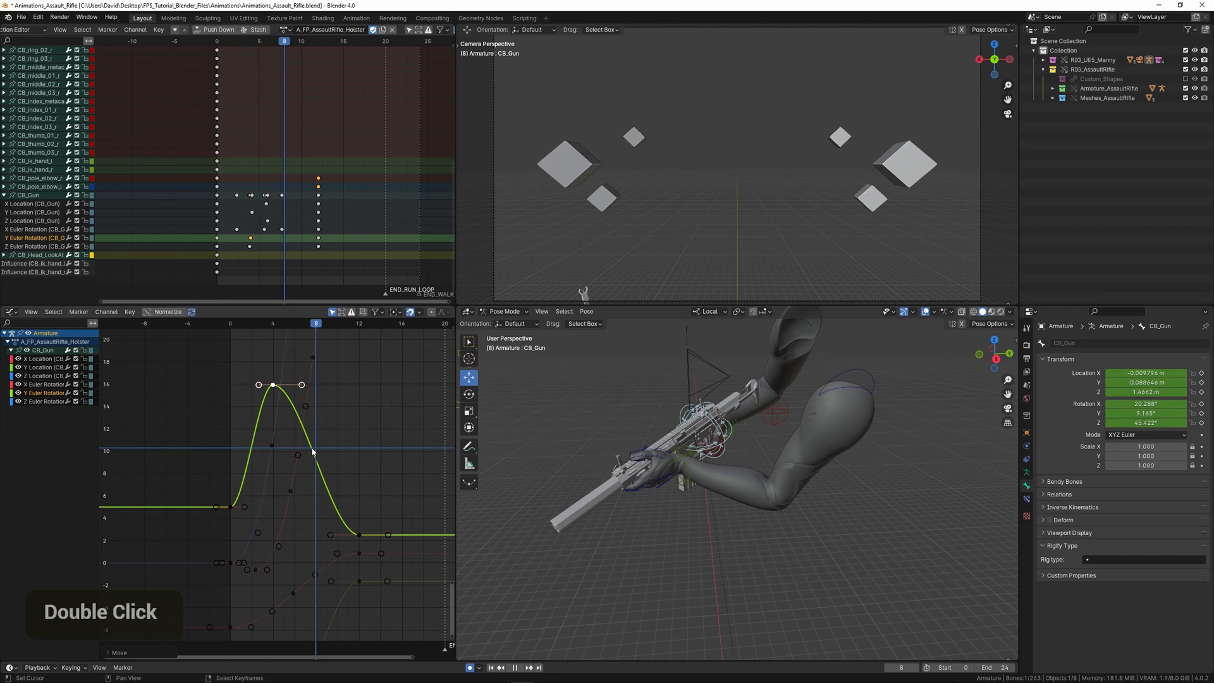
Step: Raise the frame 12 keyframe of CB_Gun's Y Euler Rotation curve to about 13 and preview the motion
key(y)
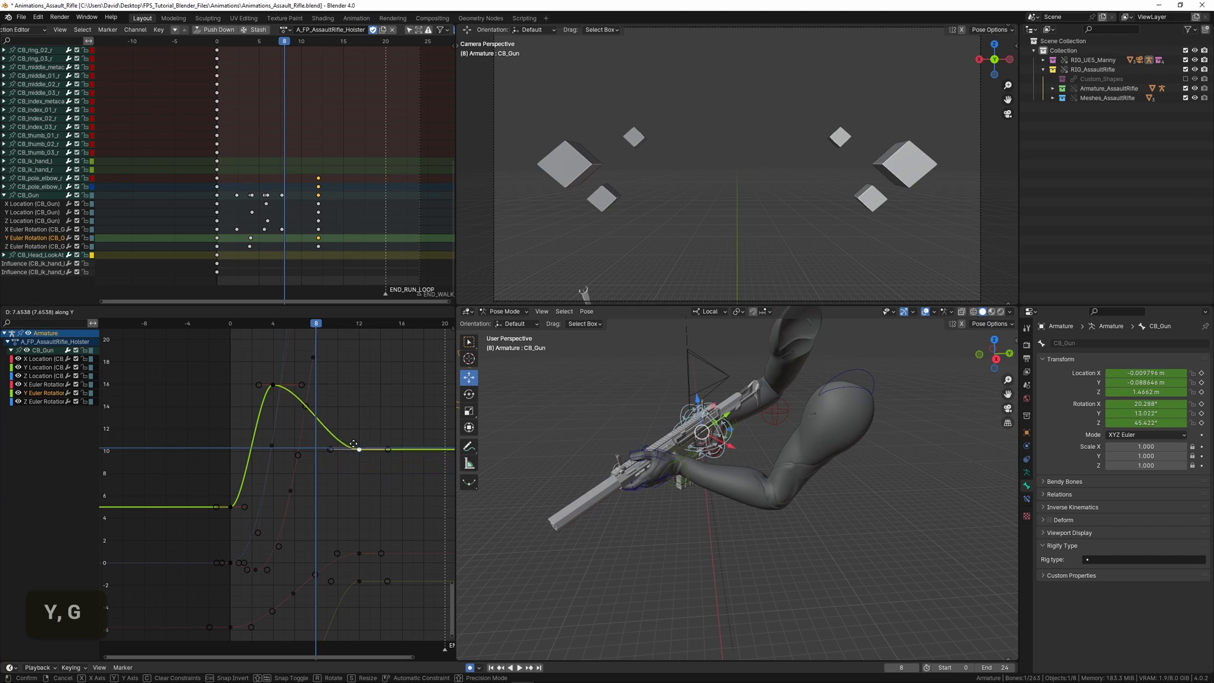
double_click(351, 416)
drag(351, 416, 231, 444)
key(space)
scroll(306, 449, down, 1)
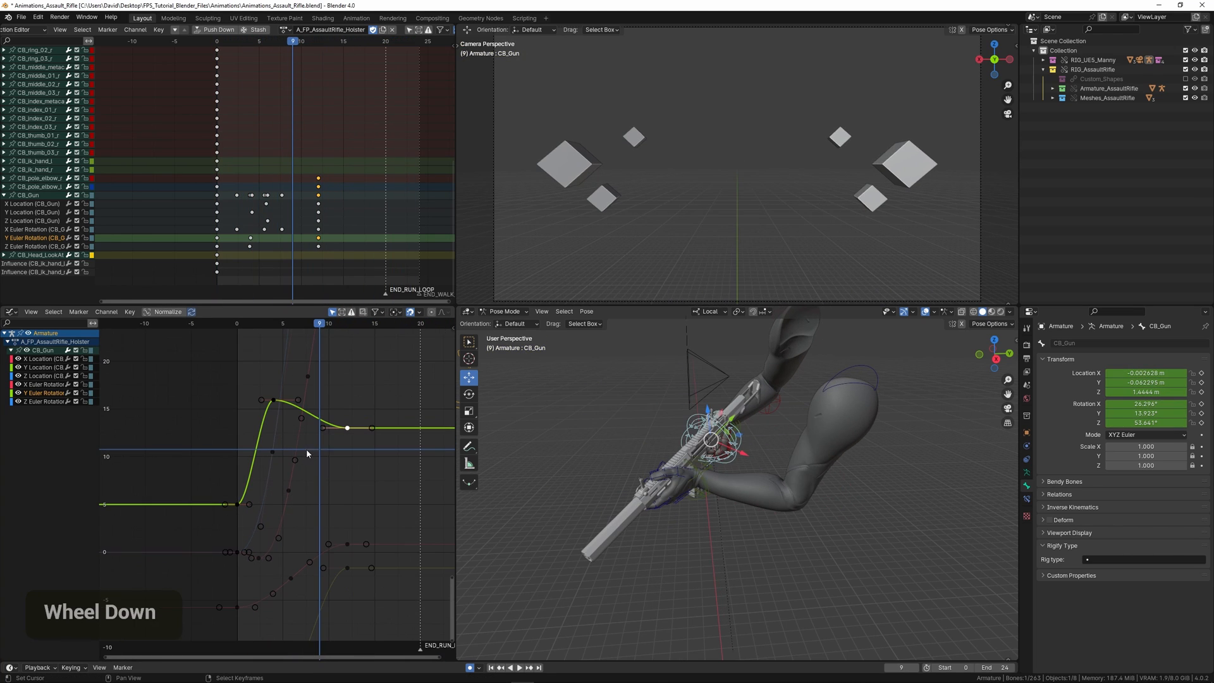
Step: Raise the frame 12 Y Euler Rotation keyframe further to about 25 and replay the animation
key(g)
key(y)
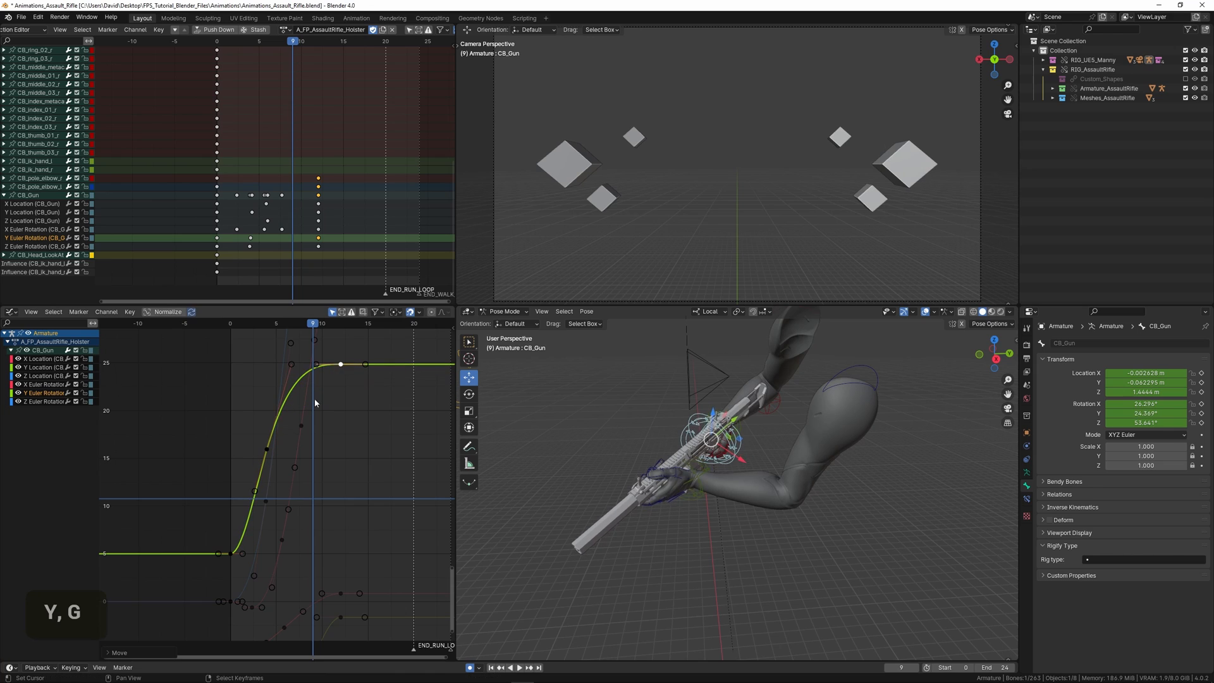
double_click(314, 398)
key(space)
Step: Set the frame 12 keyframe on CB_Gun's Y Euler Rotation curve to about 28, then play and scrub the early frames
middle_drag(311, 442, 316, 487)
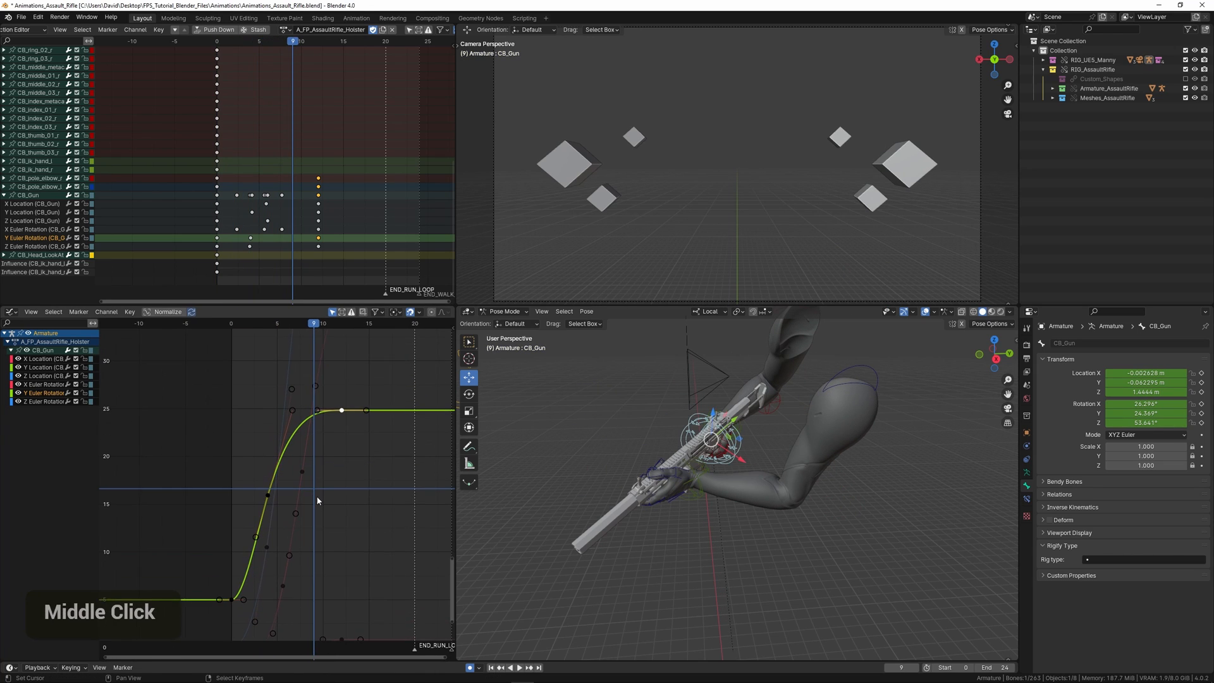
key(g)
key(y)
double_click(319, 468)
key(space)
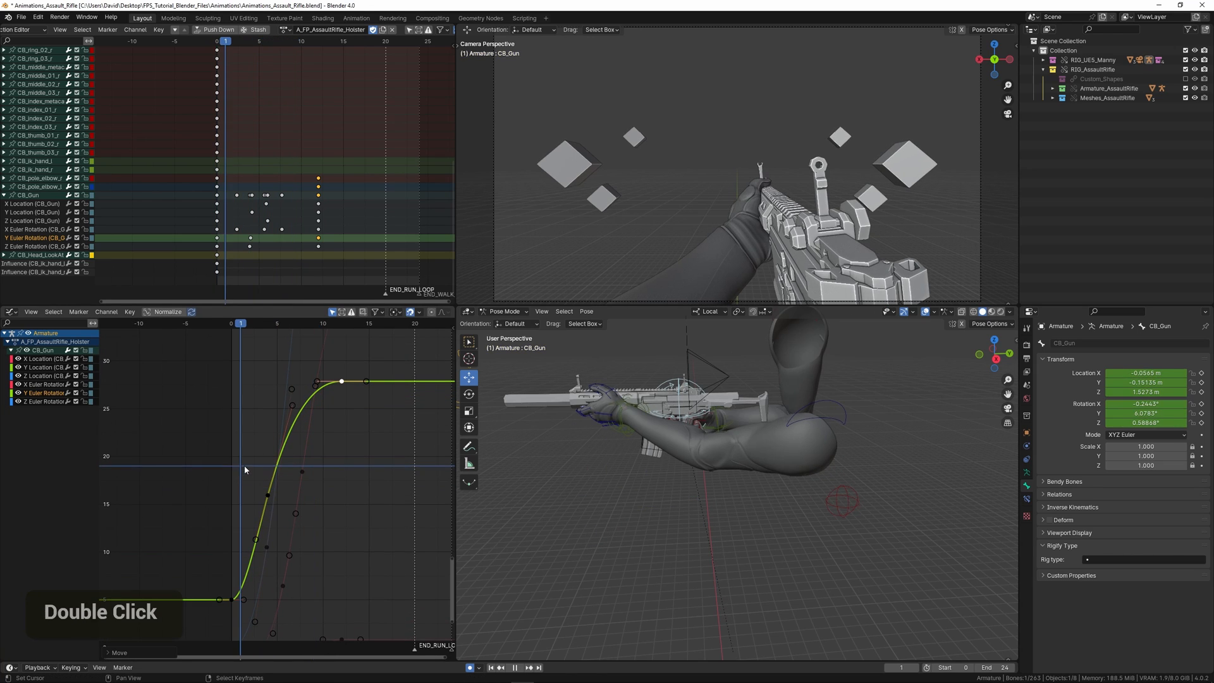
drag(286, 473, 260, 485)
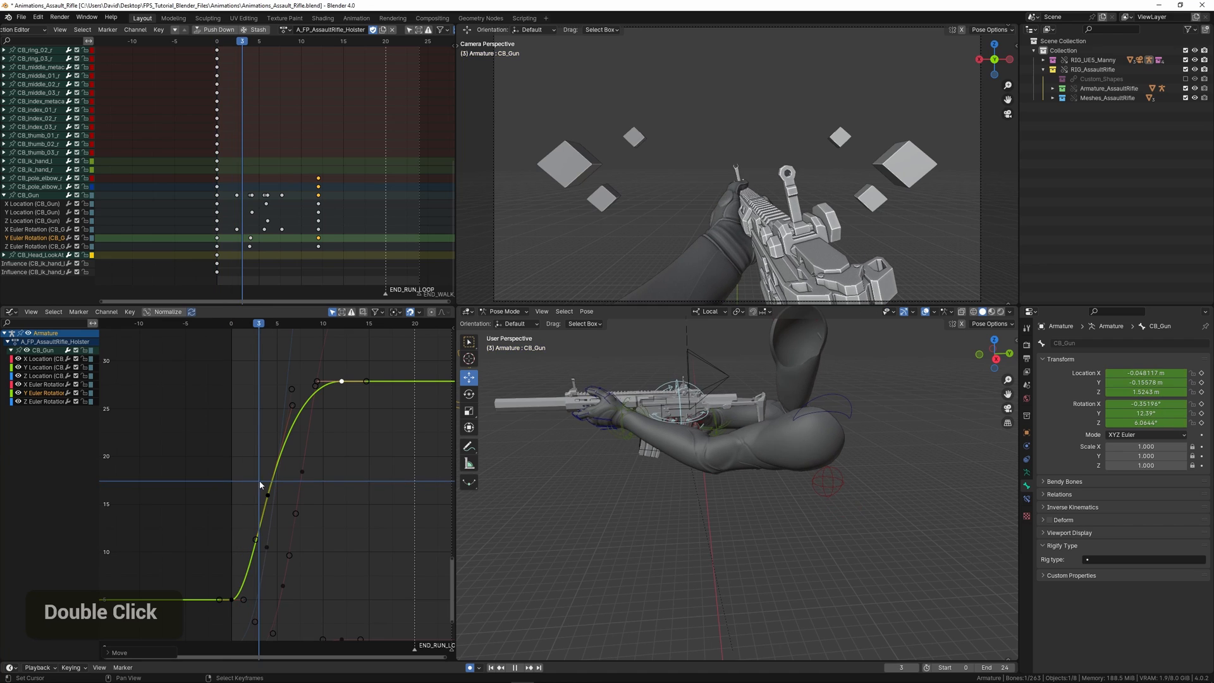
Step: Lower the frame 4 keyframe of CB_Gun's Y Euler Rotation curve to about 12, then scrub through the motion
click(231, 458)
key(space)
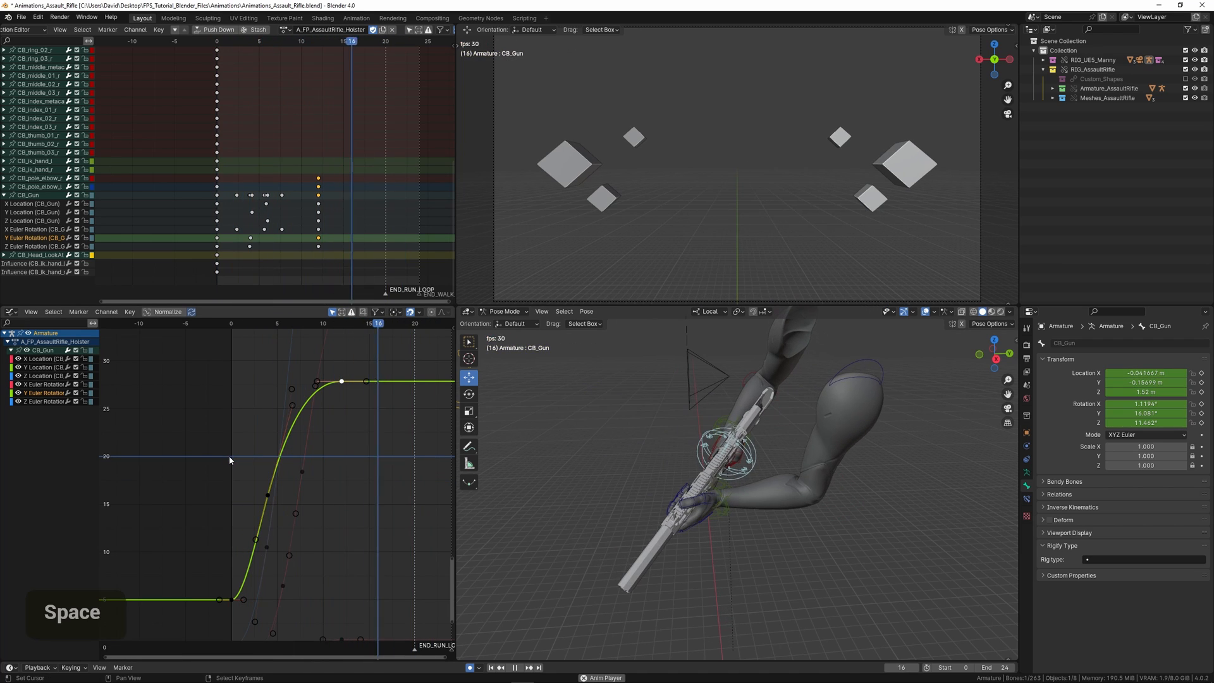
key(space)
click(269, 464)
key(g)
key(y)
click(274, 514)
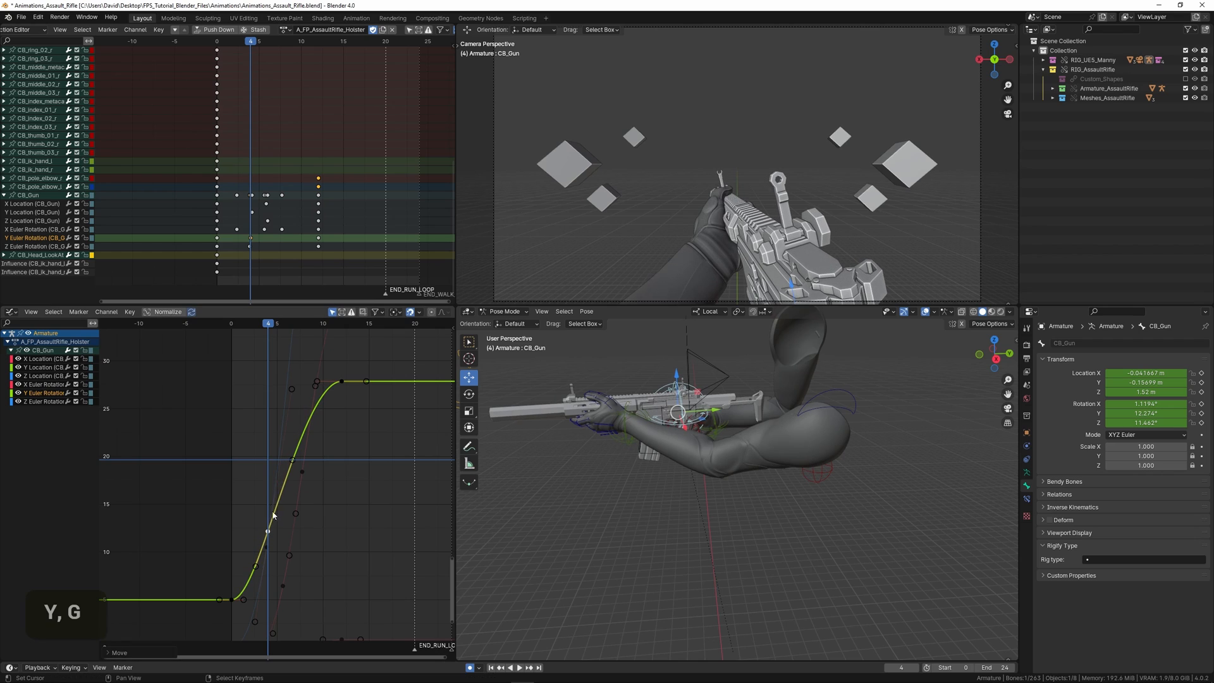
drag(232, 467, 307, 483)
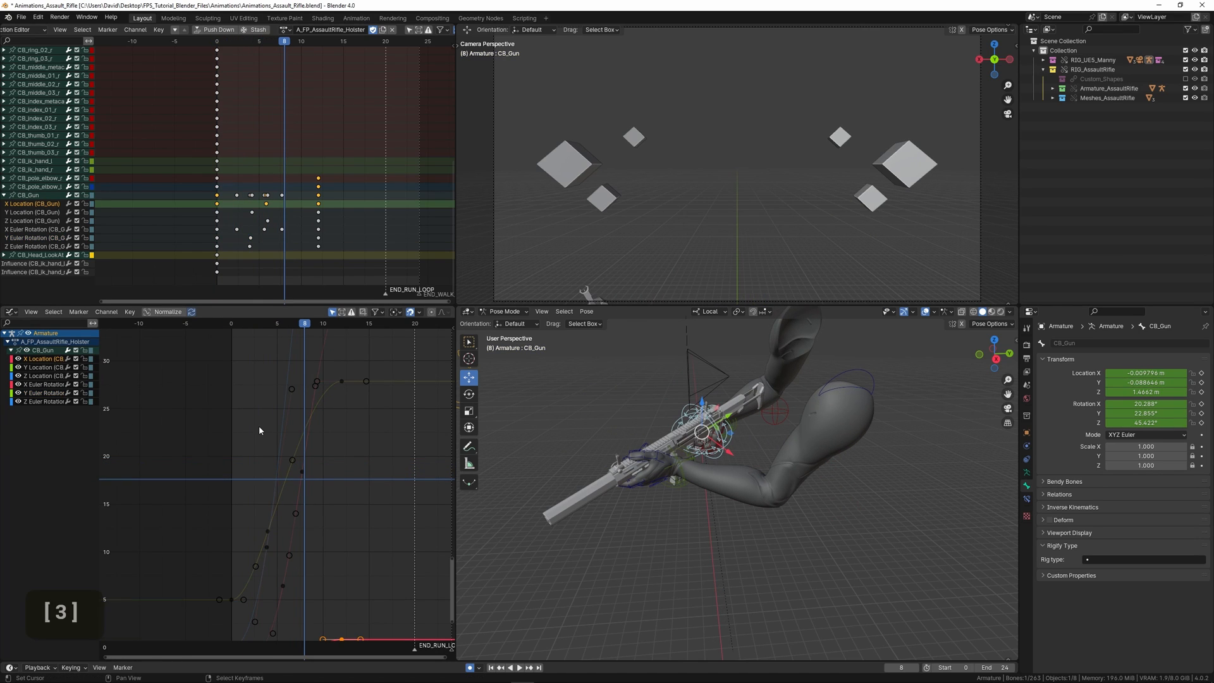
Step: Try lowering the frame 6 and frame 12 keyframes of CB_Gun's X Location curve to about -6.8 and -3.2, and replay the animation
key(KP_Decimal)
scroll(343, 402, down, 1)
scroll(325, 420, down, 1)
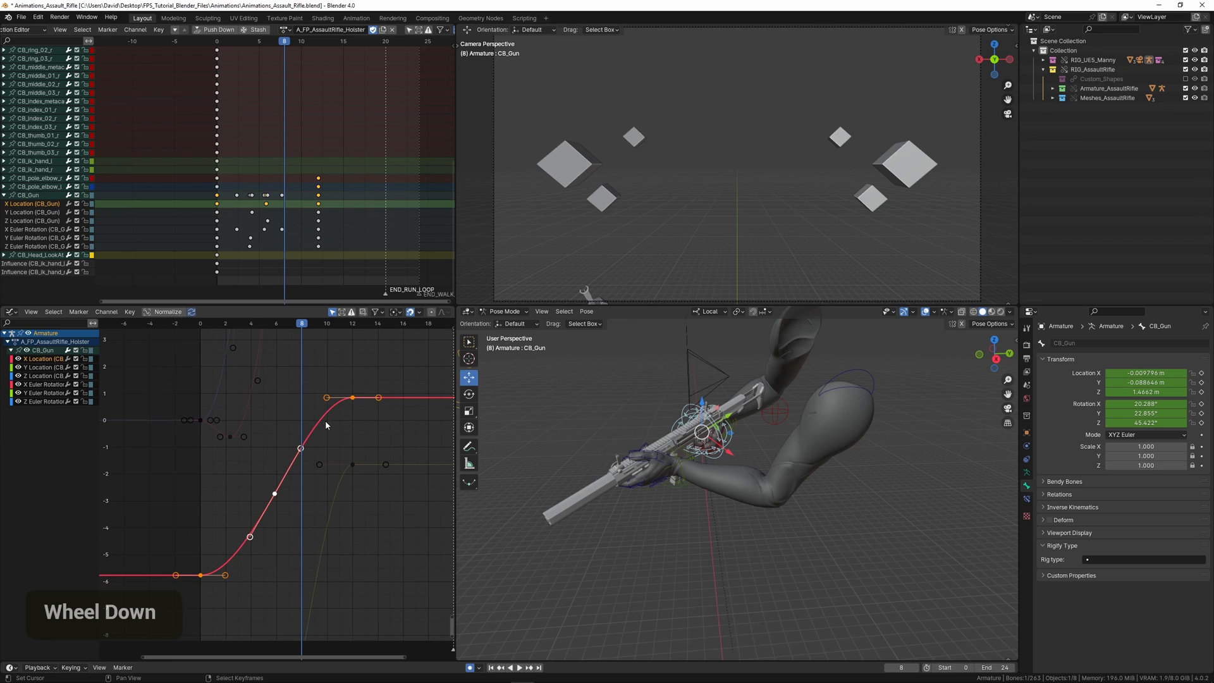
shift+drag(234, 604, 233, 604)
key(g)
key(y)
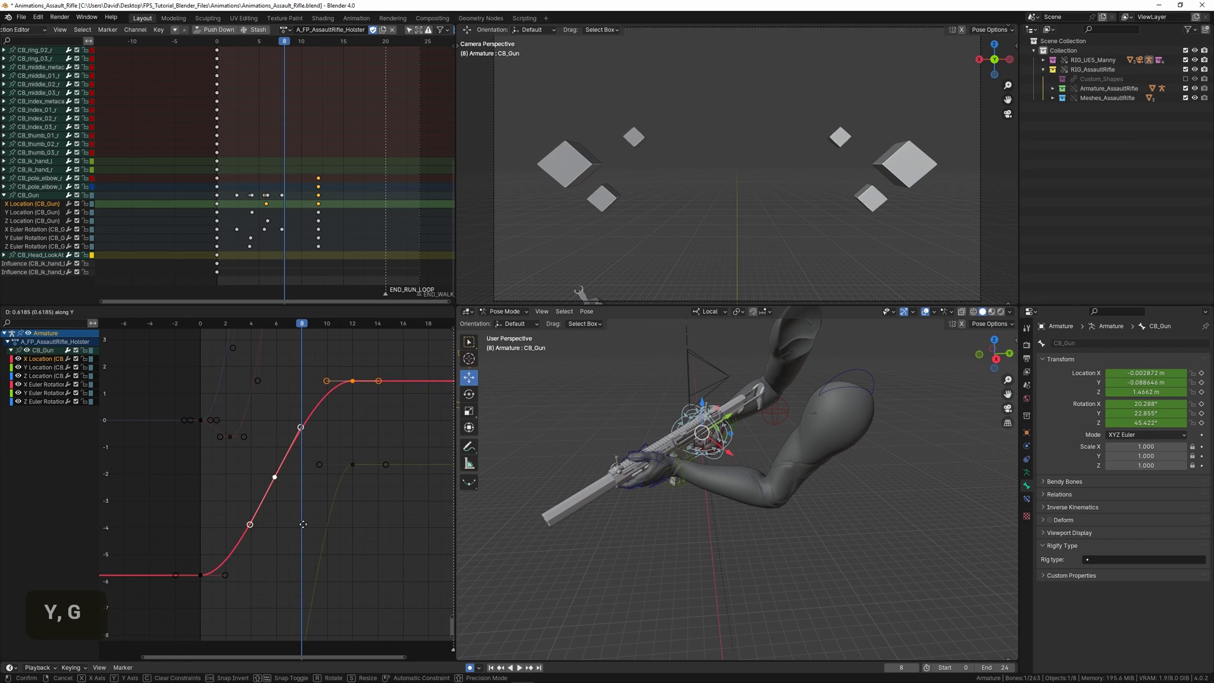
middle_click(653, 499)
key(y)
key(g)
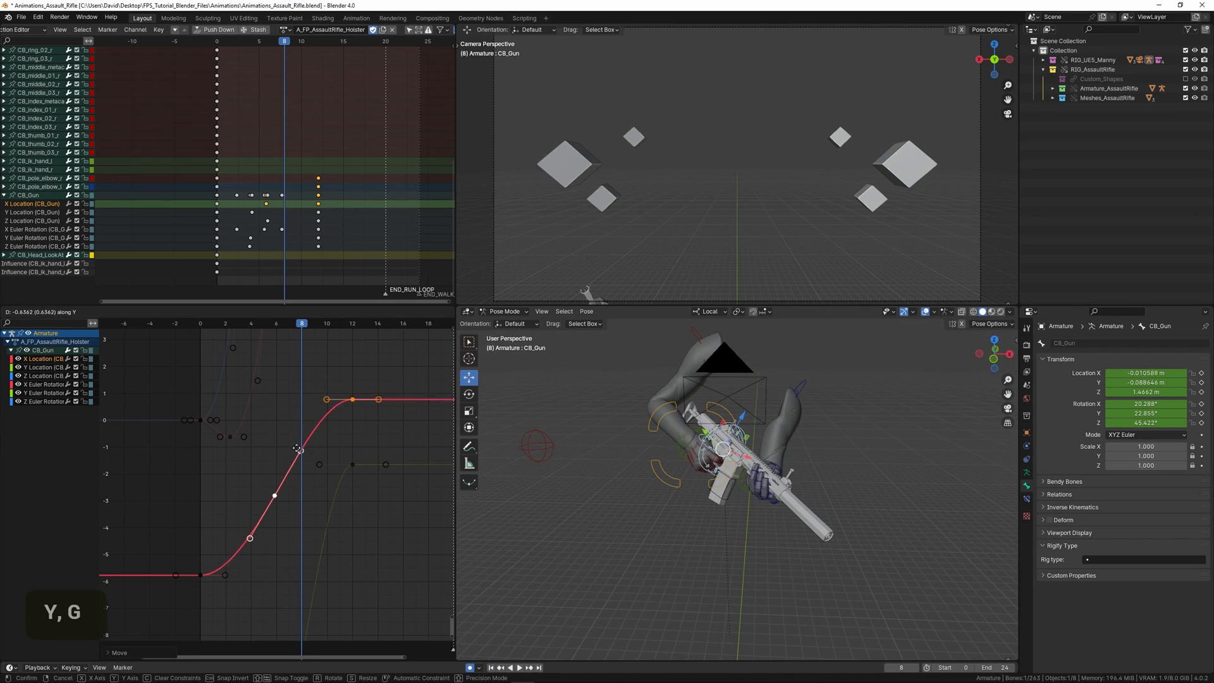
double_click(311, 556)
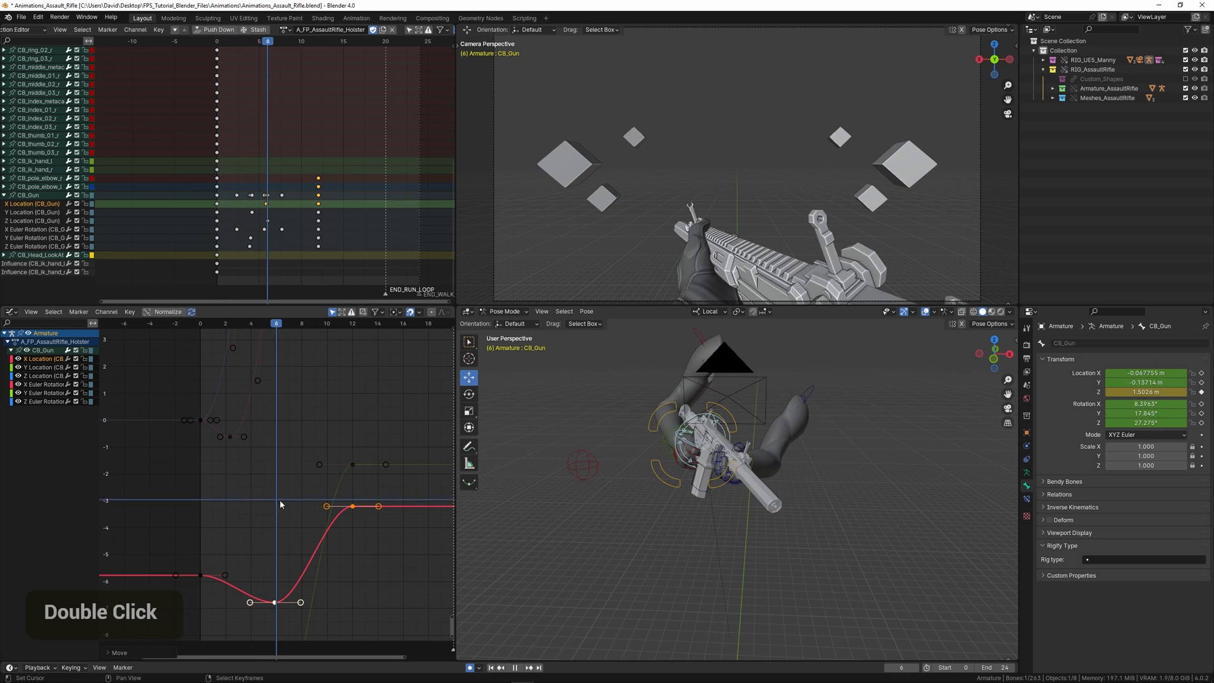
key(space)
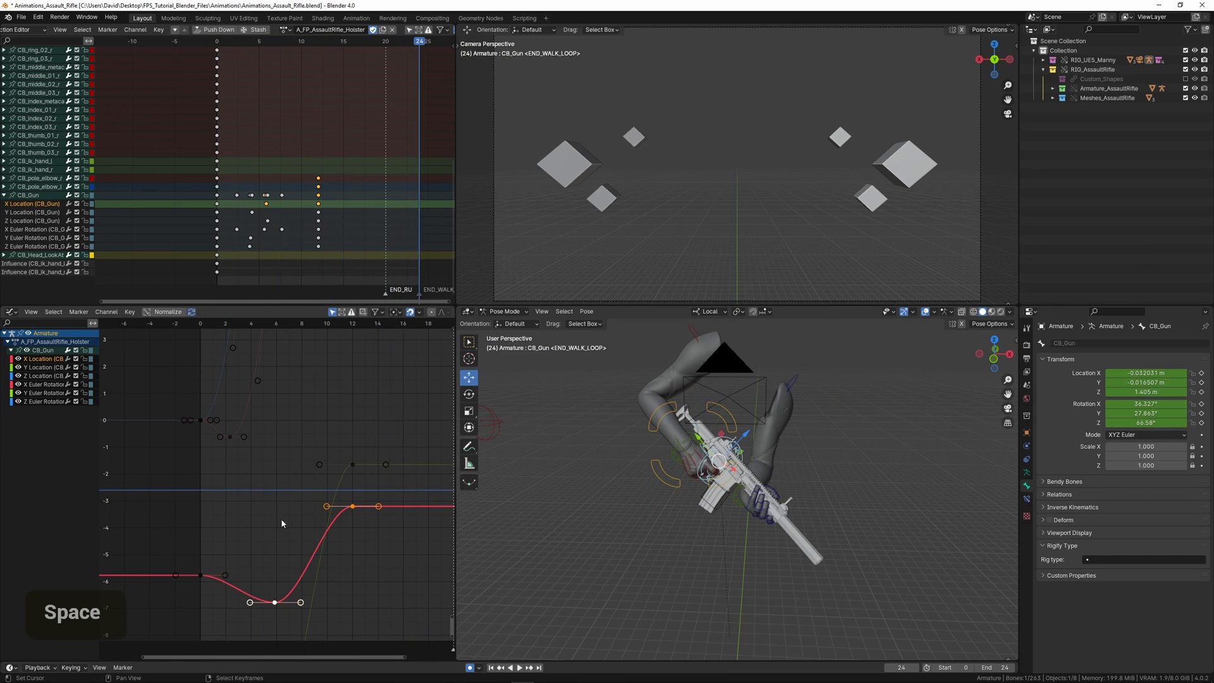
Step: Set CB_Gun's X Location curve to about -4 at frame 6 and about -2.1 at frame 12, then preview the motion
key(y)
key(g)
double_click(298, 464)
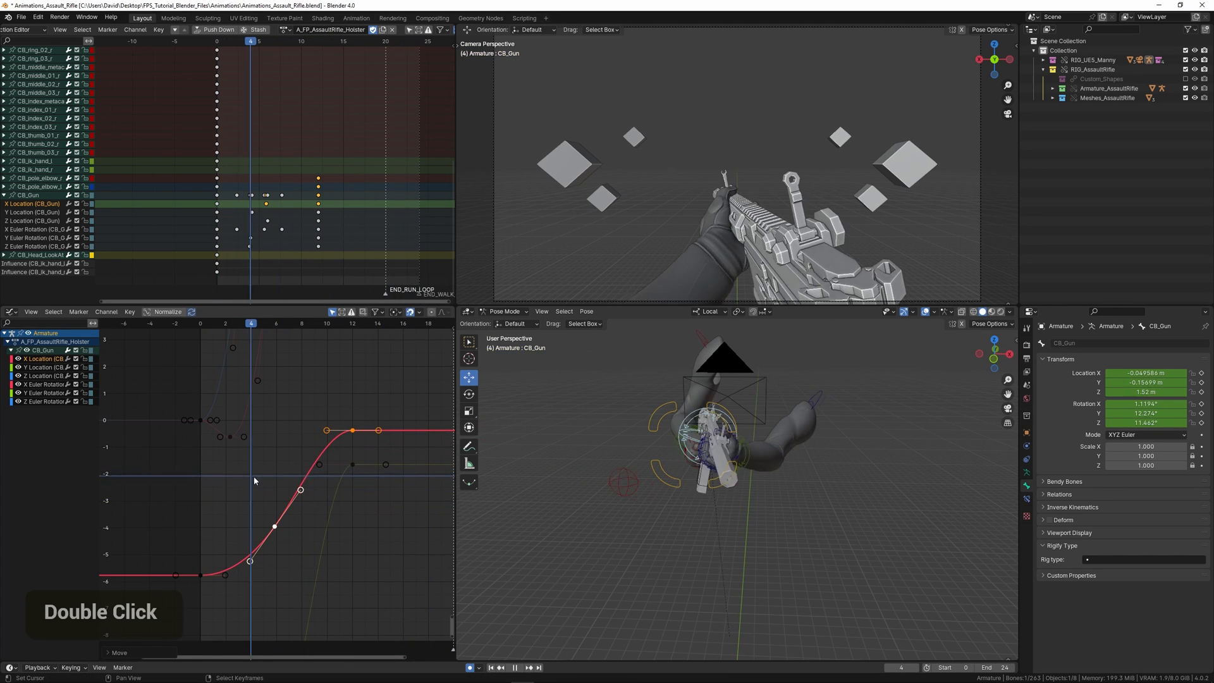
key(y)
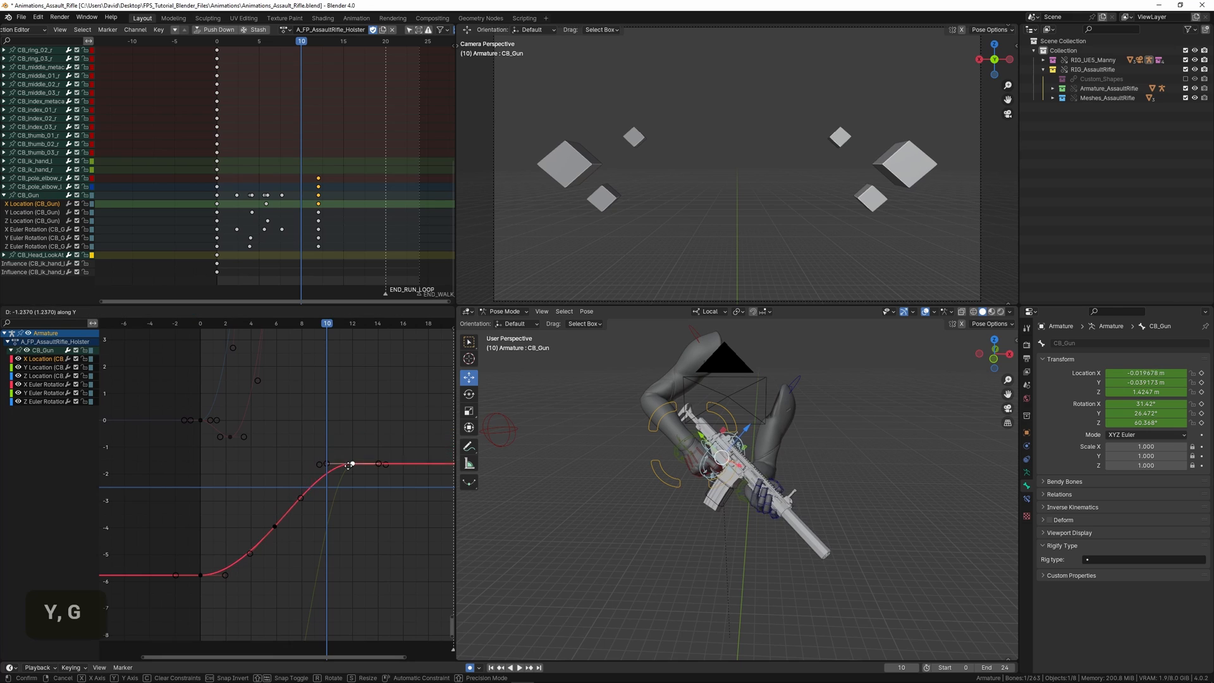
double_click(175, 465)
key(space)
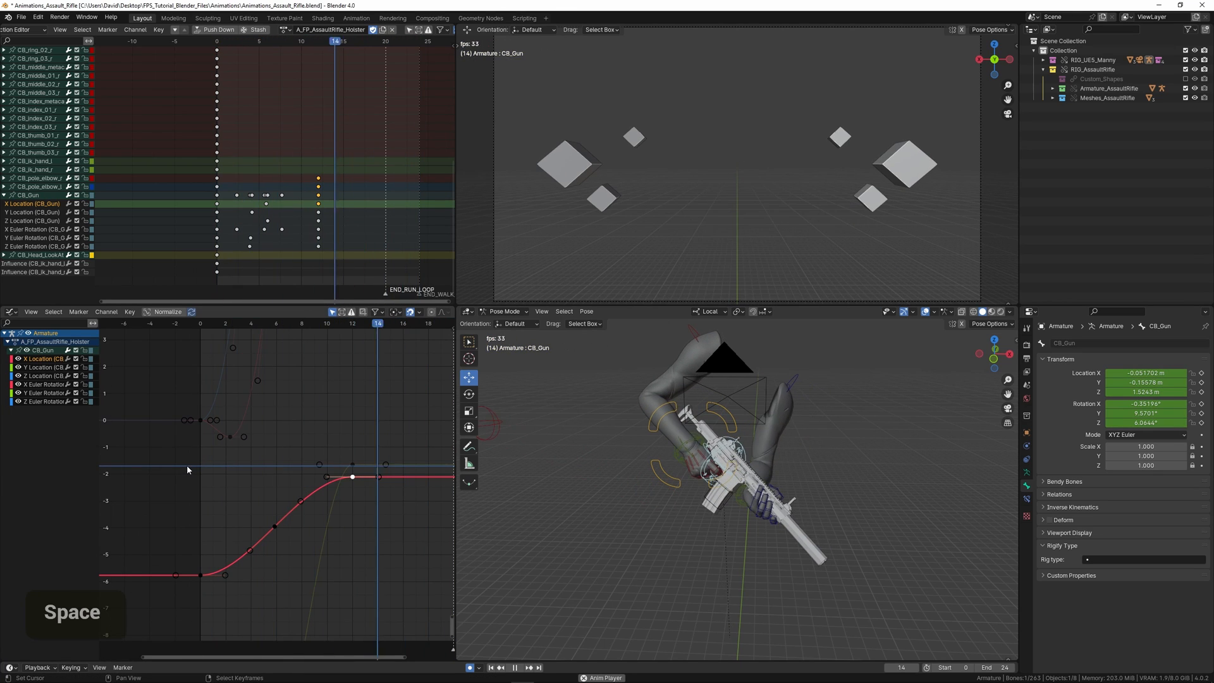
key(space)
drag(215, 479, 276, 495)
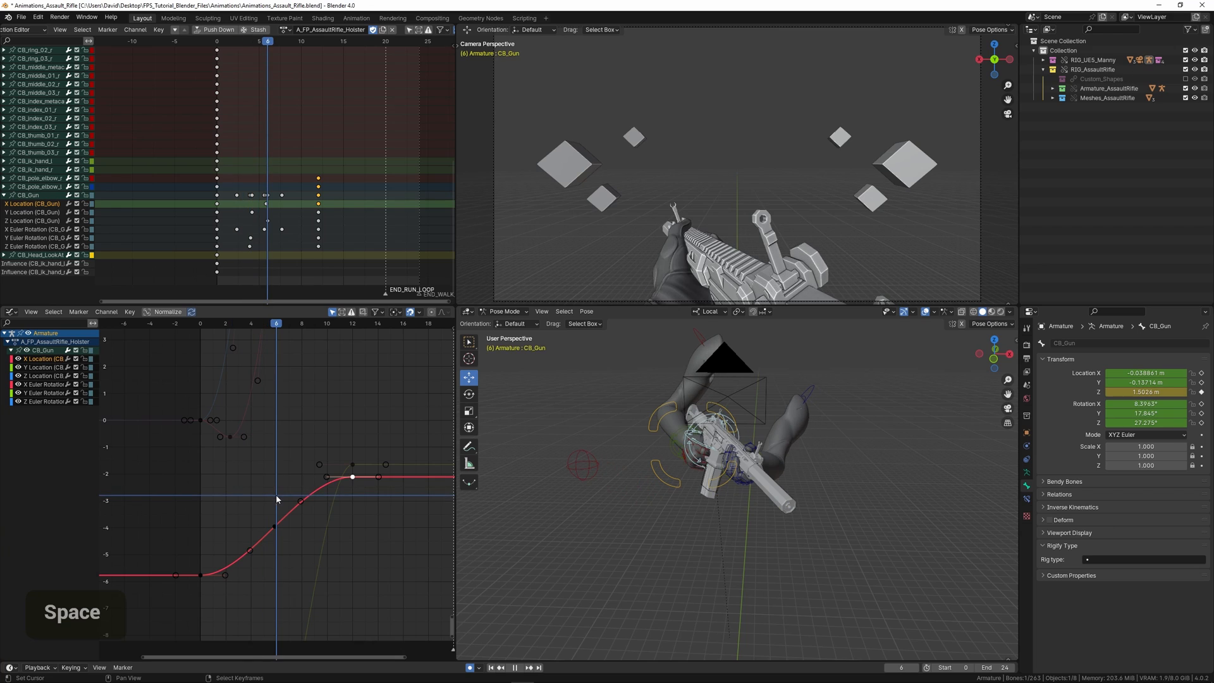
Step: Lower the frame 6 keyframe of CB_Gun's Z Location curve to about 148.7, replay the animation and return to frame 0
double_click(221, 418)
key(KP_Decimal)
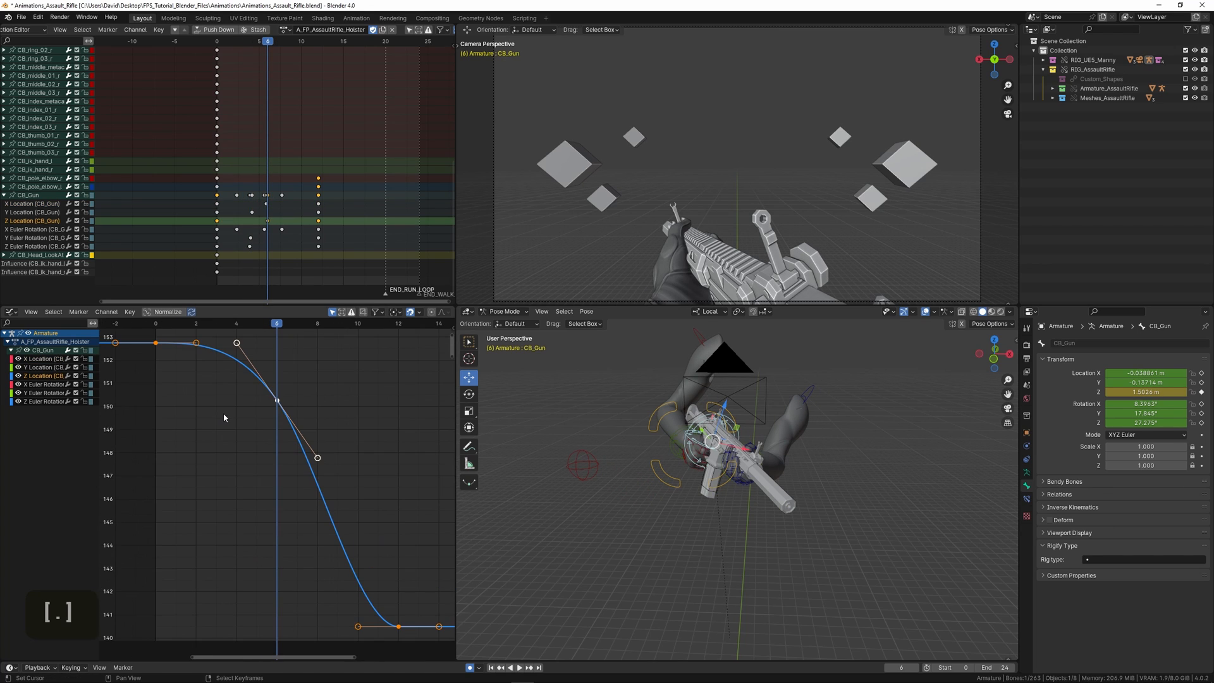
scroll(223, 412, down, 2)
right_click(275, 415)
key(g)
key(y)
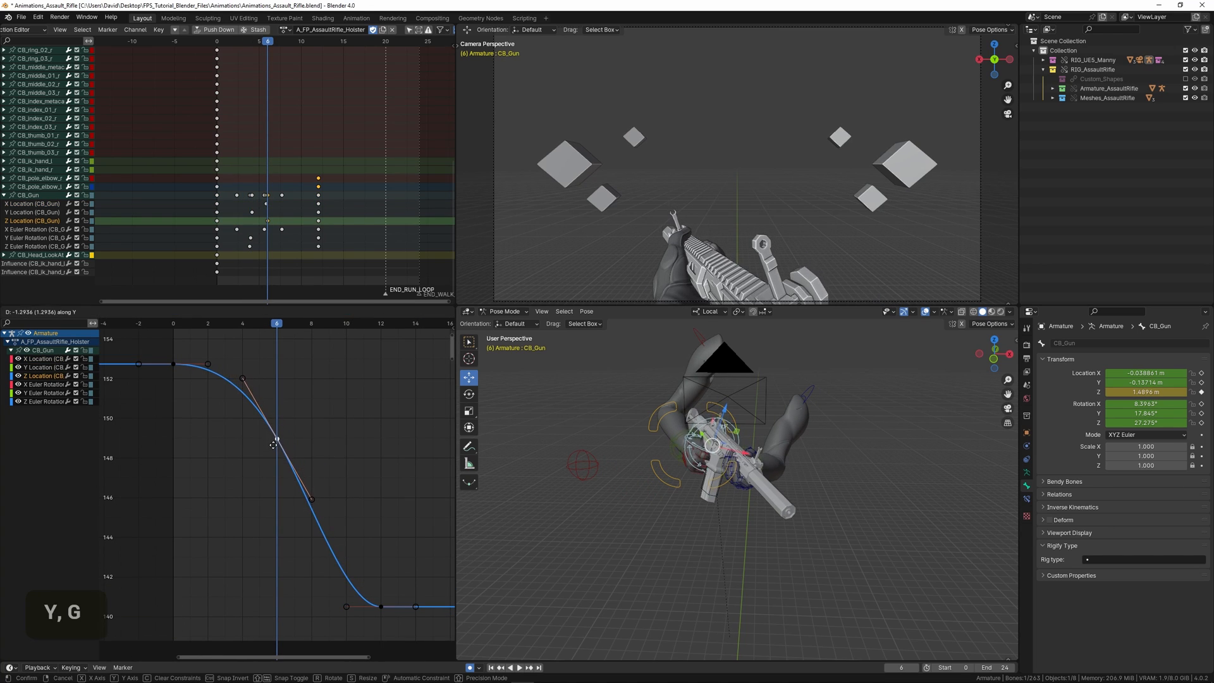
double_click(274, 442)
key(space)
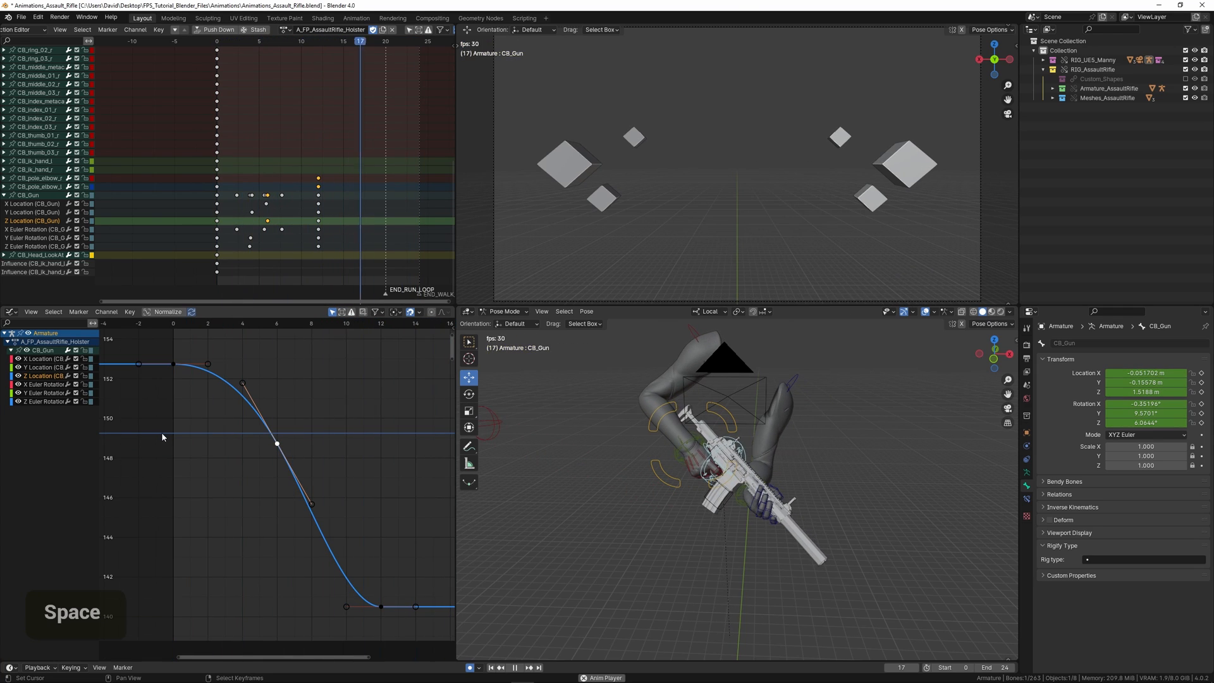
key(space)
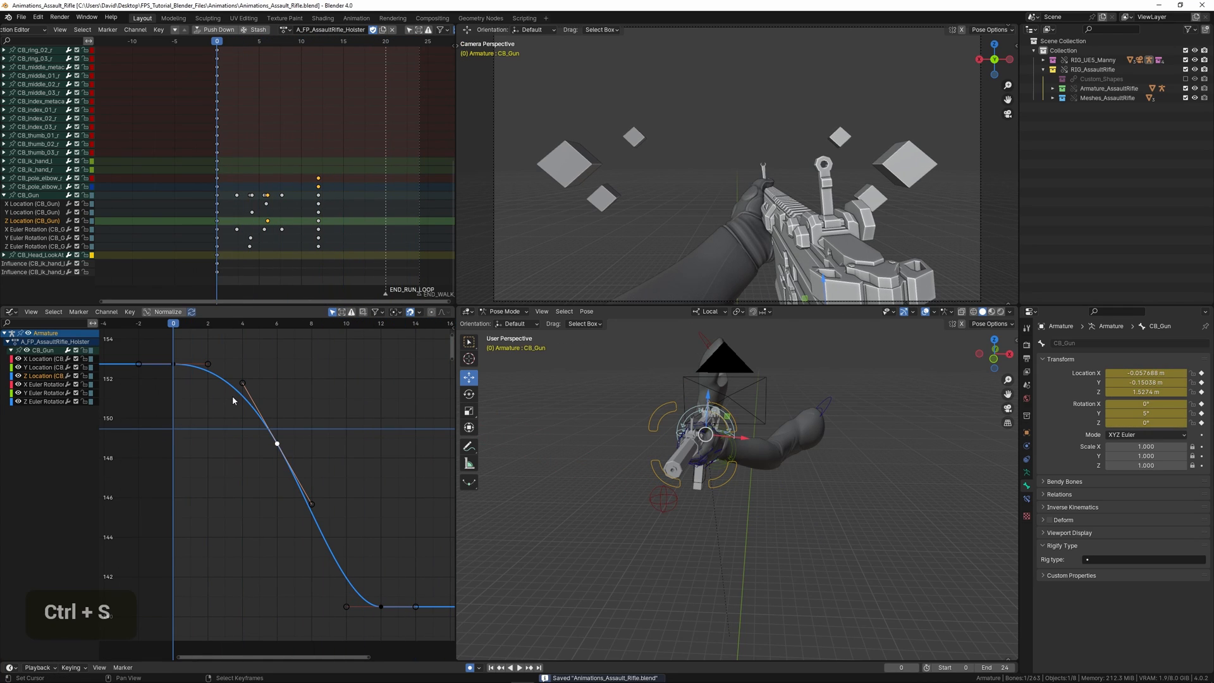
mouse_move(175, 420)
mouse_down()
mouse_move(332, 418)
mouse_move(174, 440)
mouse_up()
middle_drag(705, 437, 639, 413)
shift+scroll(700, 441, down, 1)
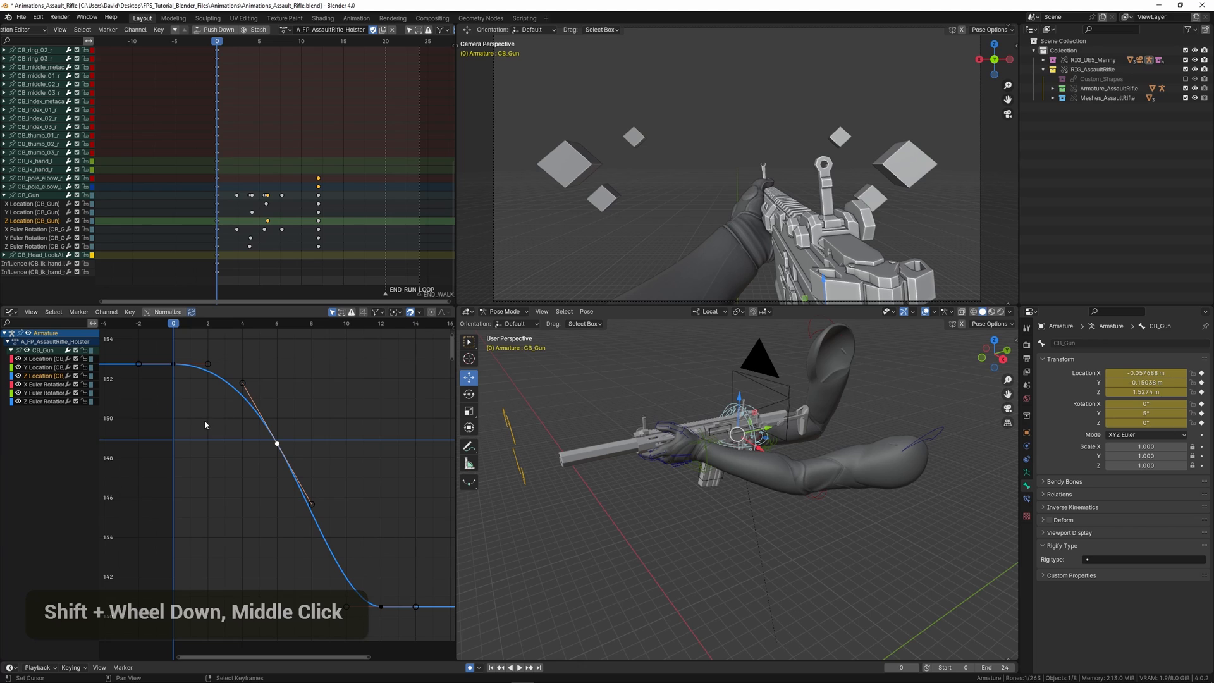
scroll(641, 431, up, 2)
scroll(642, 432, down, 2)
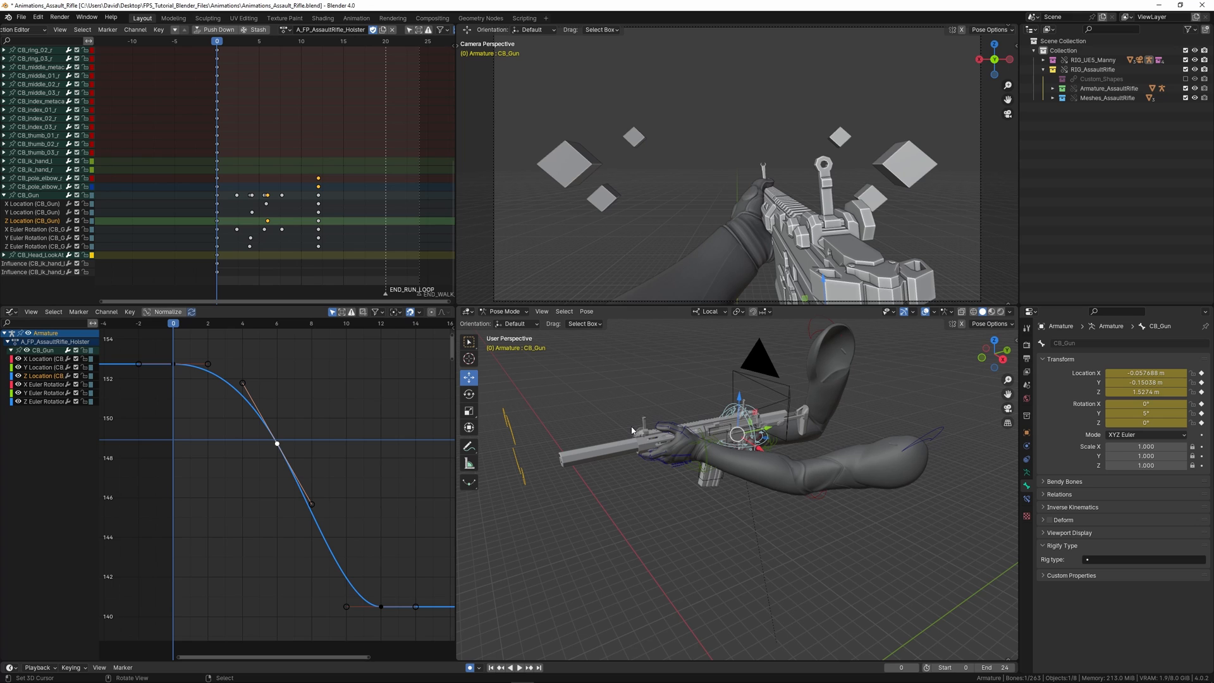
middle_drag(621, 453, 658, 449)
middle_drag(658, 448, 686, 445)
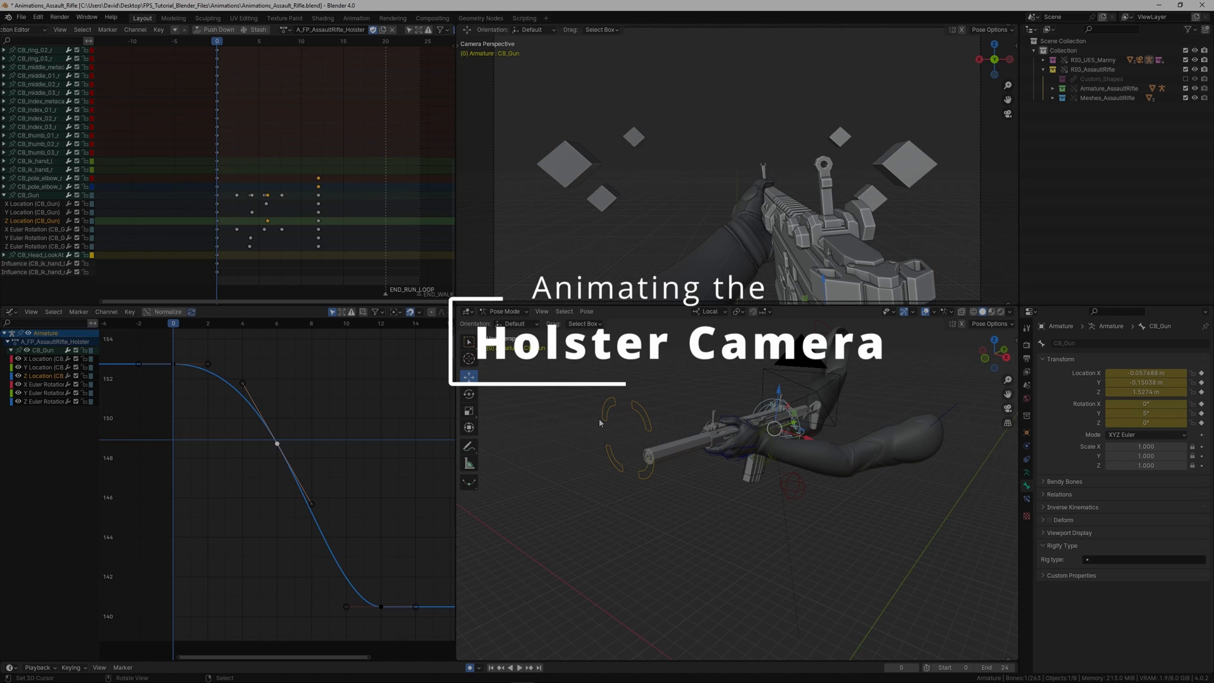
Step: Expand CB_Head_LookAt's channels, duplicate all its frame 0 keyframes to frame 12 and preview the animation
right_click(74, 253)
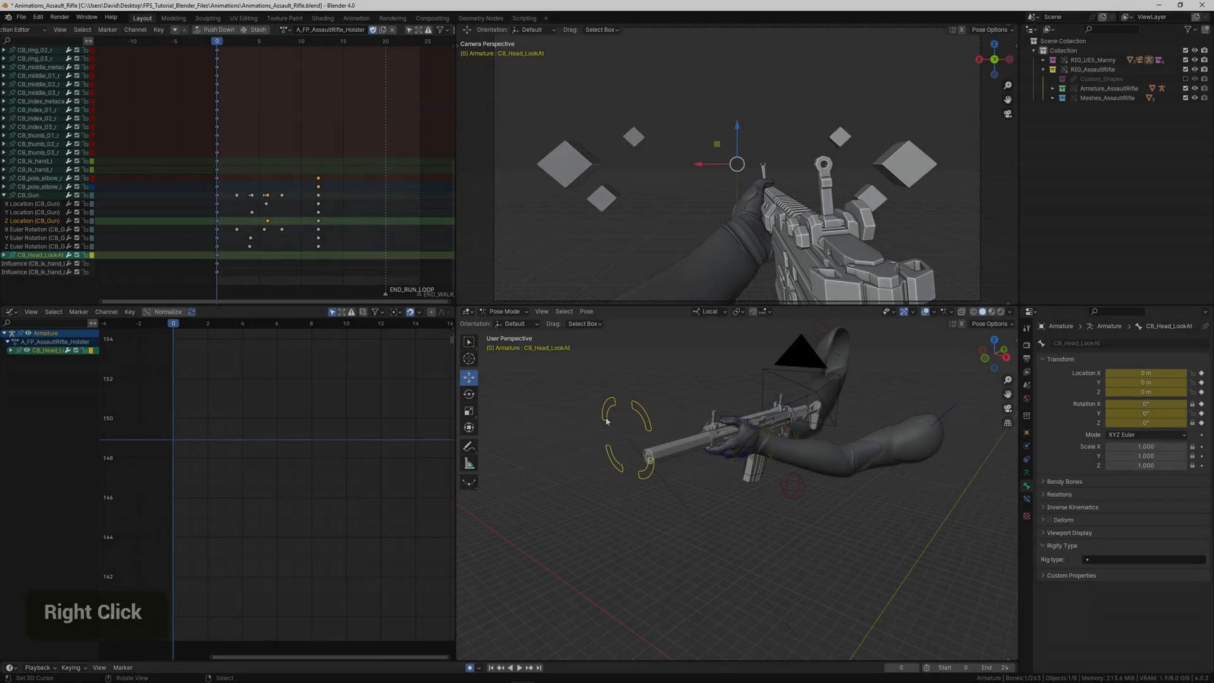
click(4, 255)
middle_drag(289, 215, 295, 164)
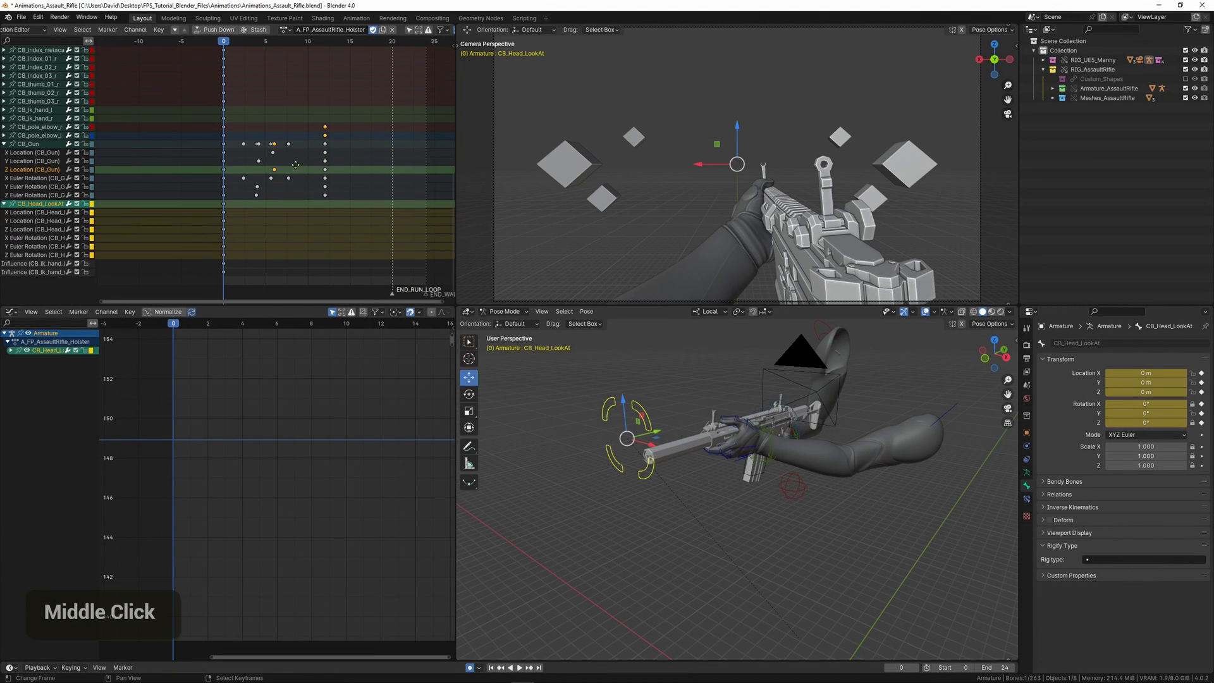
right_click(213, 226)
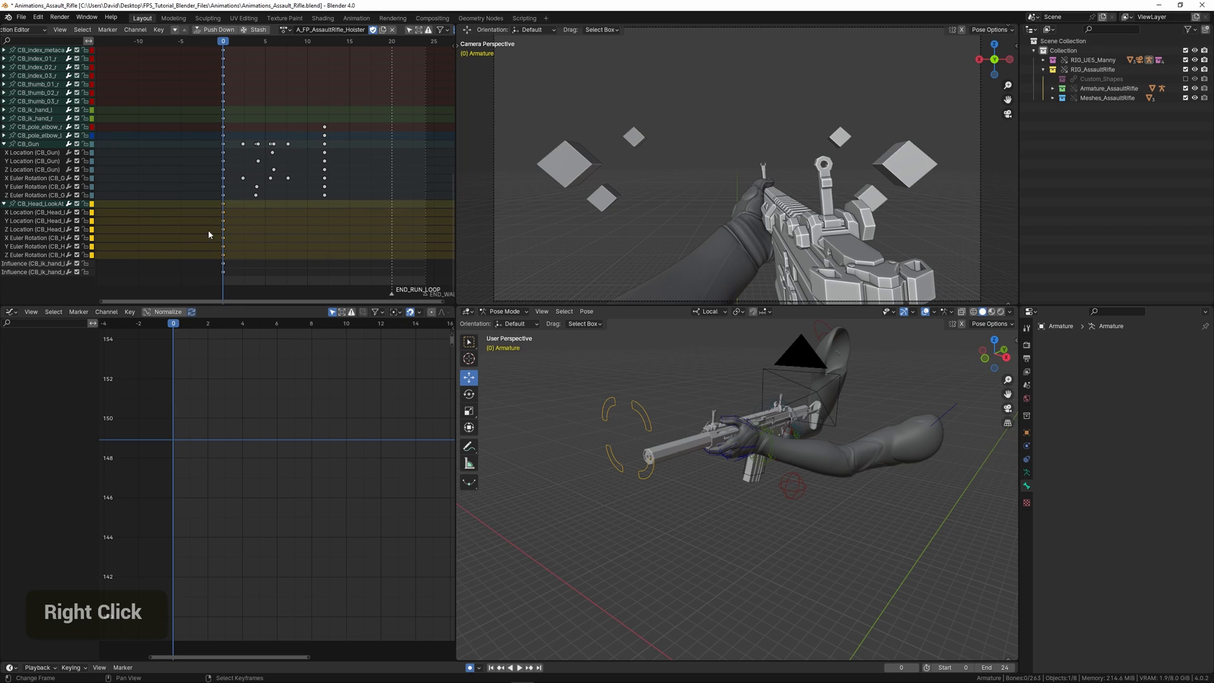
key(shift+d)
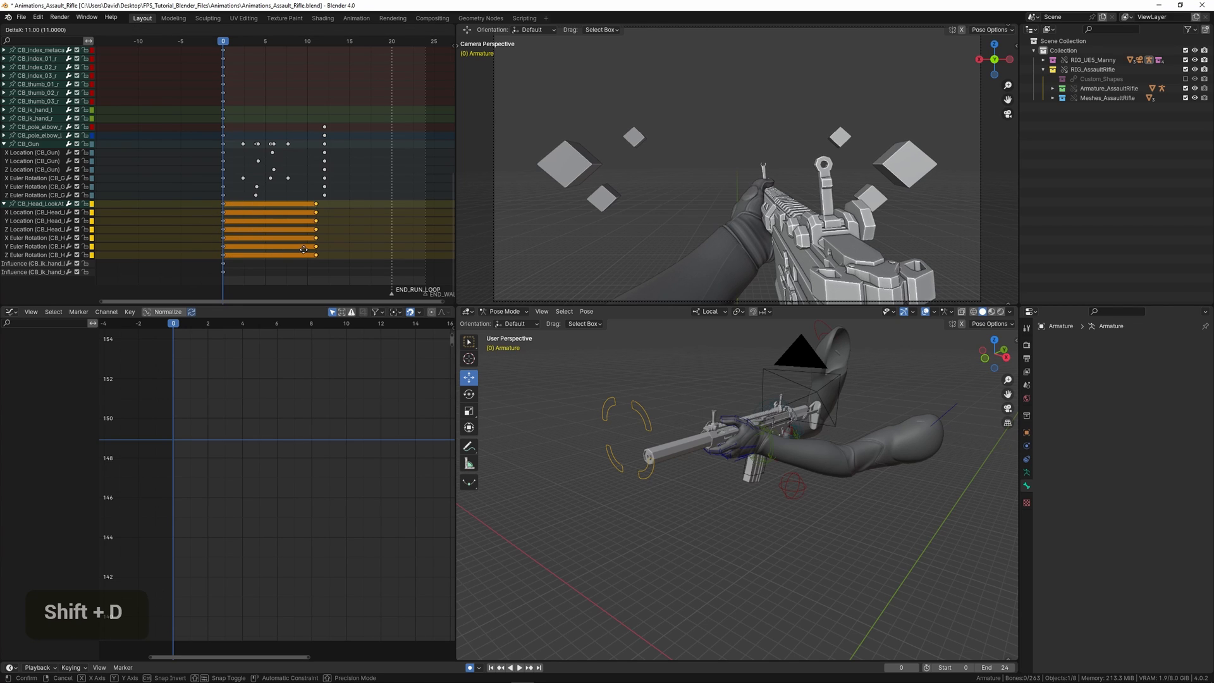
click(308, 253)
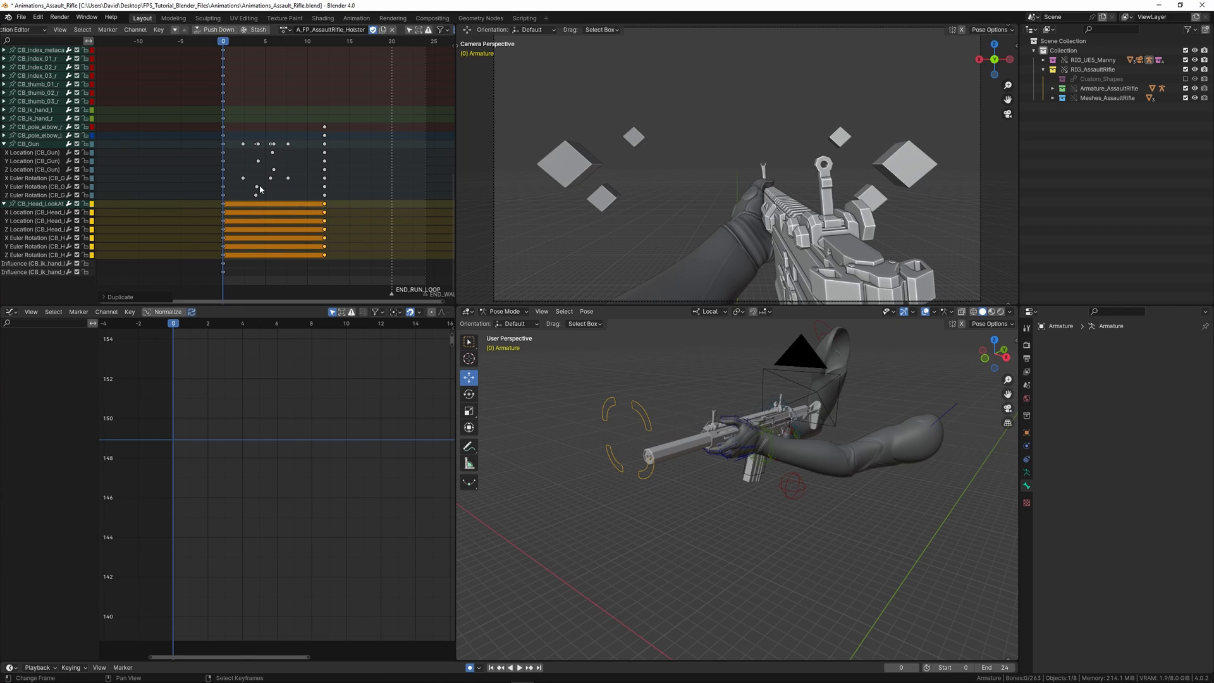
key(space)
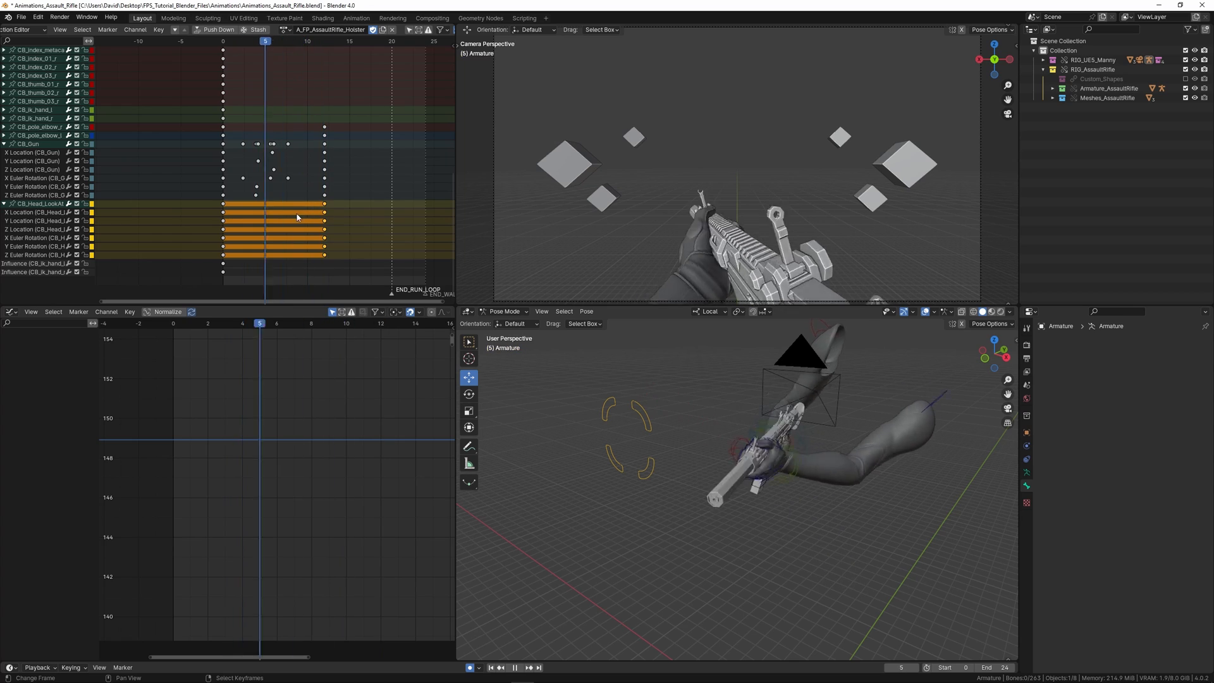
key(space)
key(shift+Left)
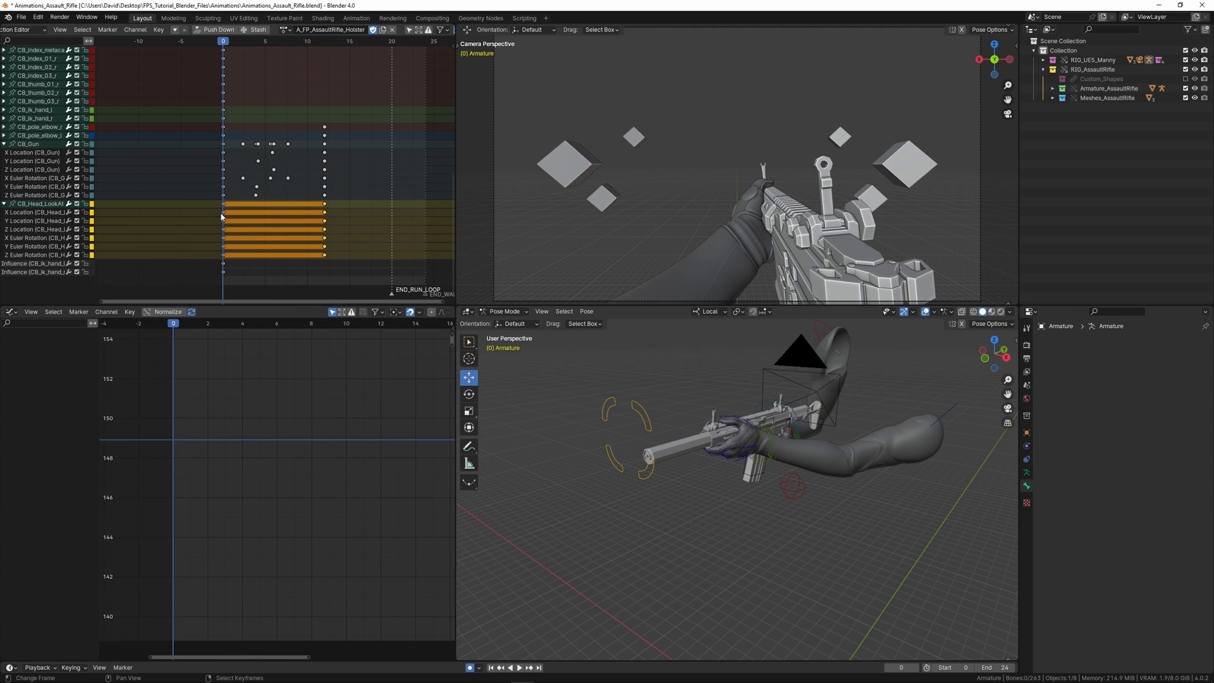
Step: Isolate CB_Head_LookAt's Z Location curve and enlarge frames 0 to 12 for keyframe editing
click(54, 204)
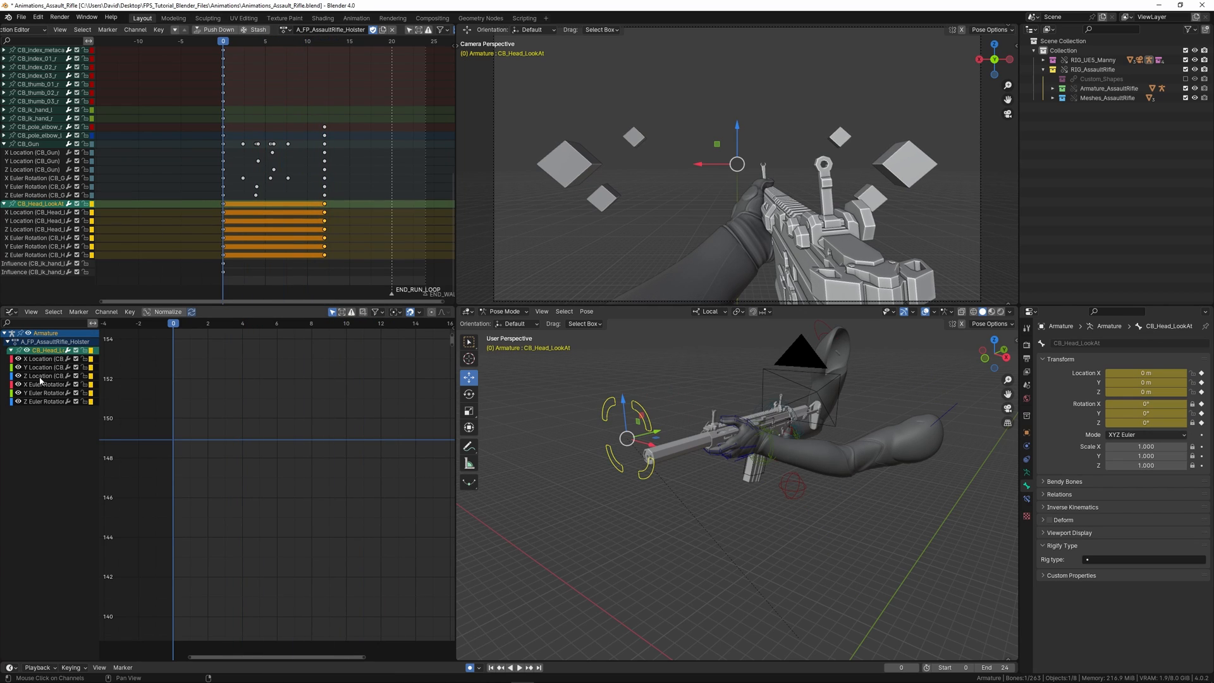
double_click(39, 376)
key(KP_Decimal)
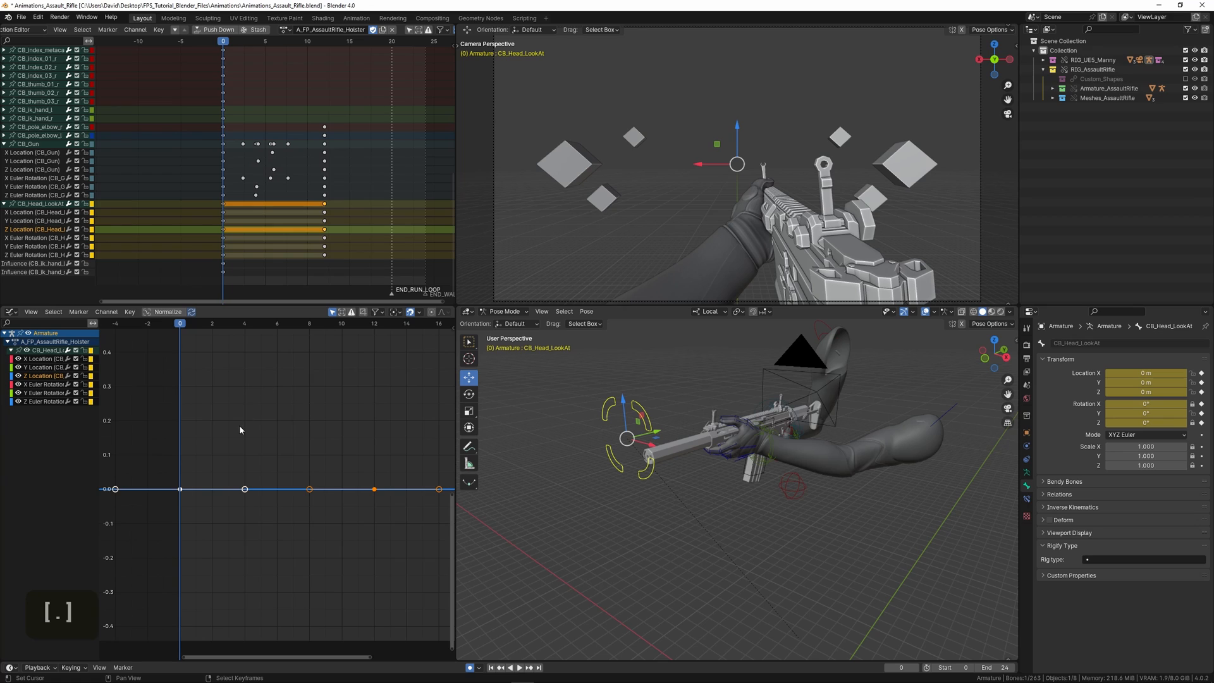
middle_drag(326, 462, 326, 404)
ctrl+middle_drag(325, 404, 298, 446)
ctrl+middle_drag(298, 447, 285, 426)
scroll(285, 424, up, 3)
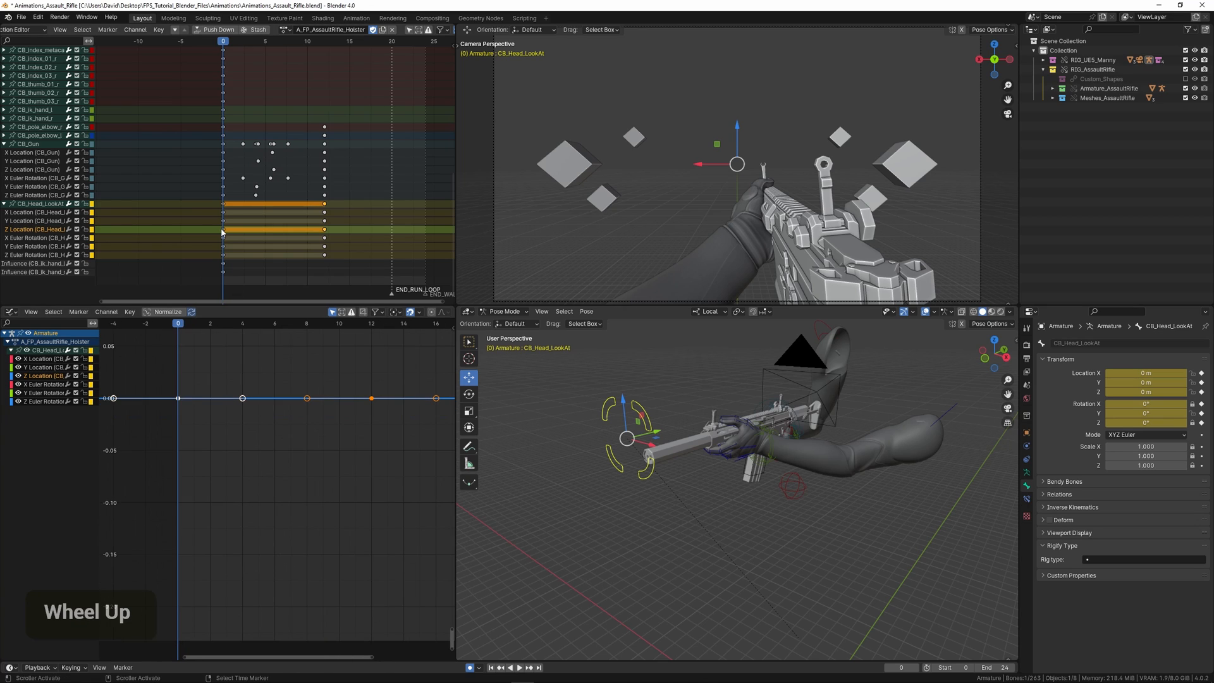
scroll(222, 231, up, 5)
middle_drag(208, 233, 201, 235)
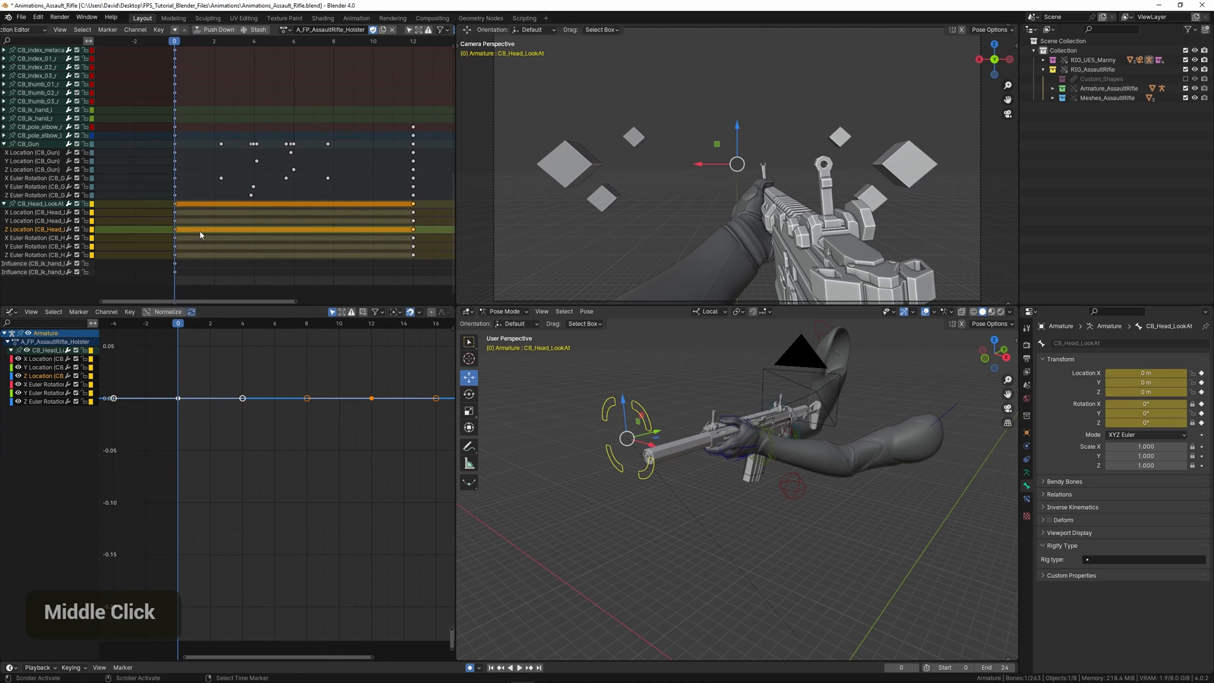
Step: Duplicate CB_Head_LookAt's frame 0 Z Location keyframe to frames 2, 4 and 6
right_click(175, 238)
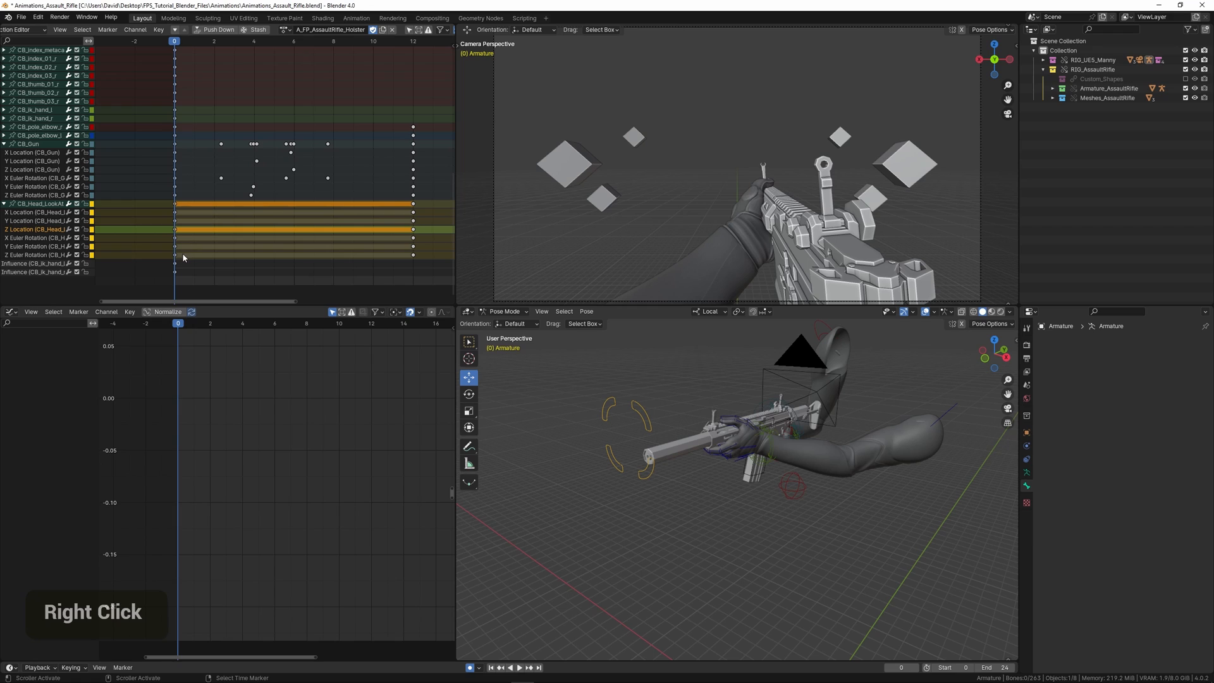
key(shift+d)
click(213, 243)
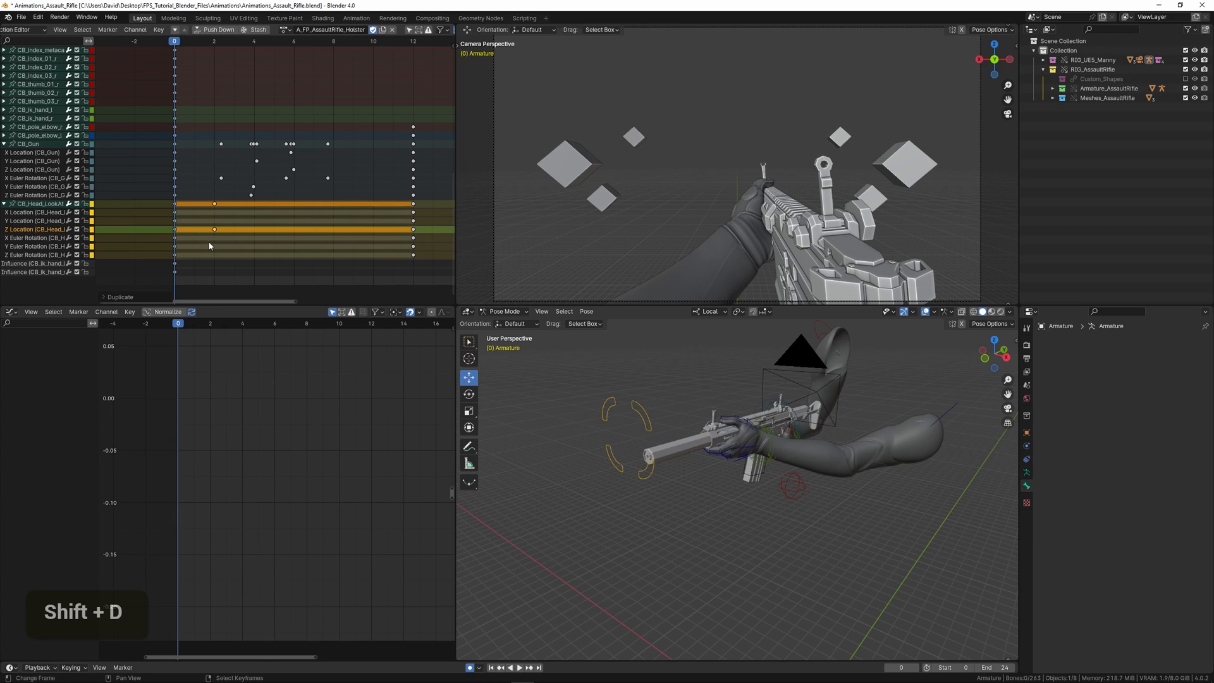
key(shift+d)
click(245, 248)
Step: Select CB_Head_LookAt and isolate its Z Location curve, fitting all its keyframes for curve editing
click(36, 206)
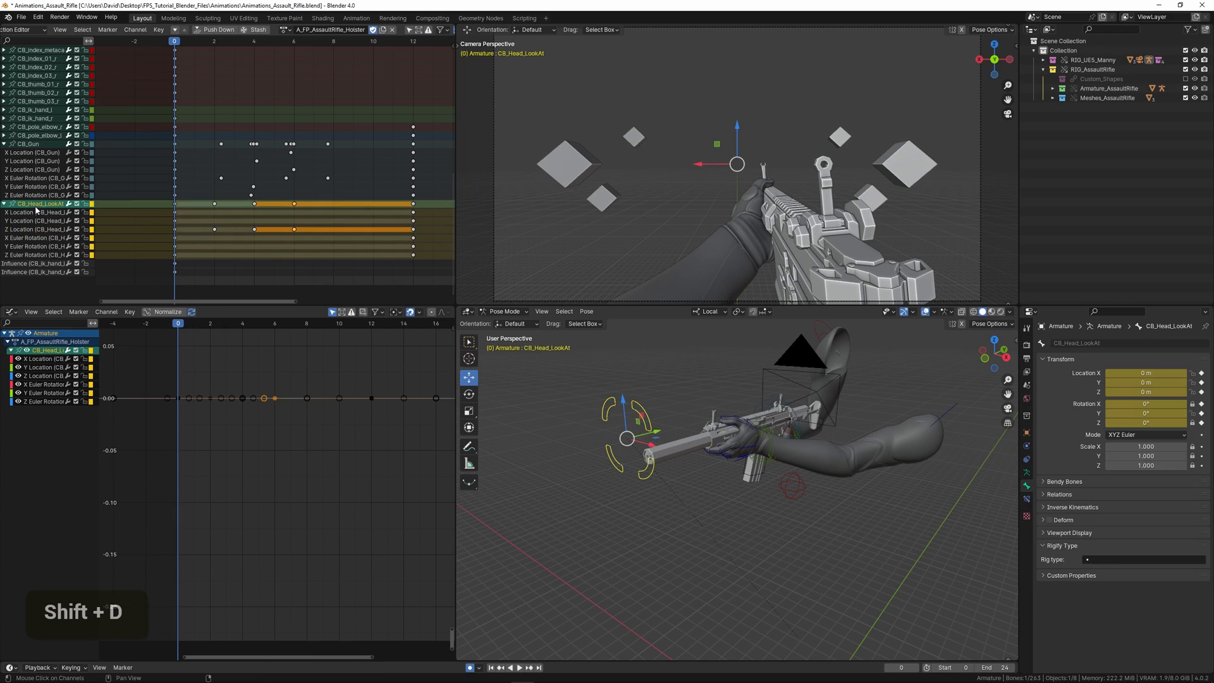
double_click(44, 377)
key(KP_Decimal)
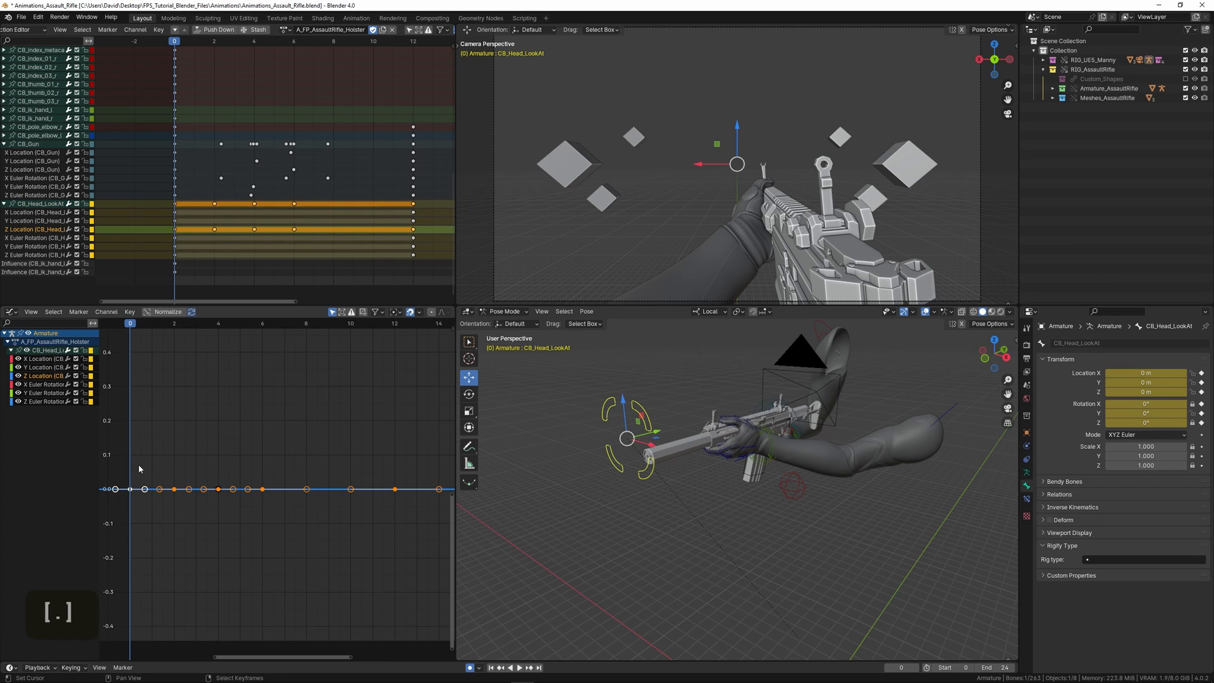
Step: Go to frame 2 and lower CB_Head_LookAt's Z Location keyframe there to about -0.014
drag(139, 469, 173, 473)
right_click(176, 492)
right_click(175, 490)
middle_drag(176, 491, 253, 438)
mouse_move(252, 438)
ctrl+middle_down()
mouse_move(250, 415)
mouse_move(251, 432)
ctrl+middle_up()
middle_drag(251, 431, 253, 447)
middle_drag(250, 379, 247, 419)
scroll(247, 417, up, 4)
key(g)
key(y)
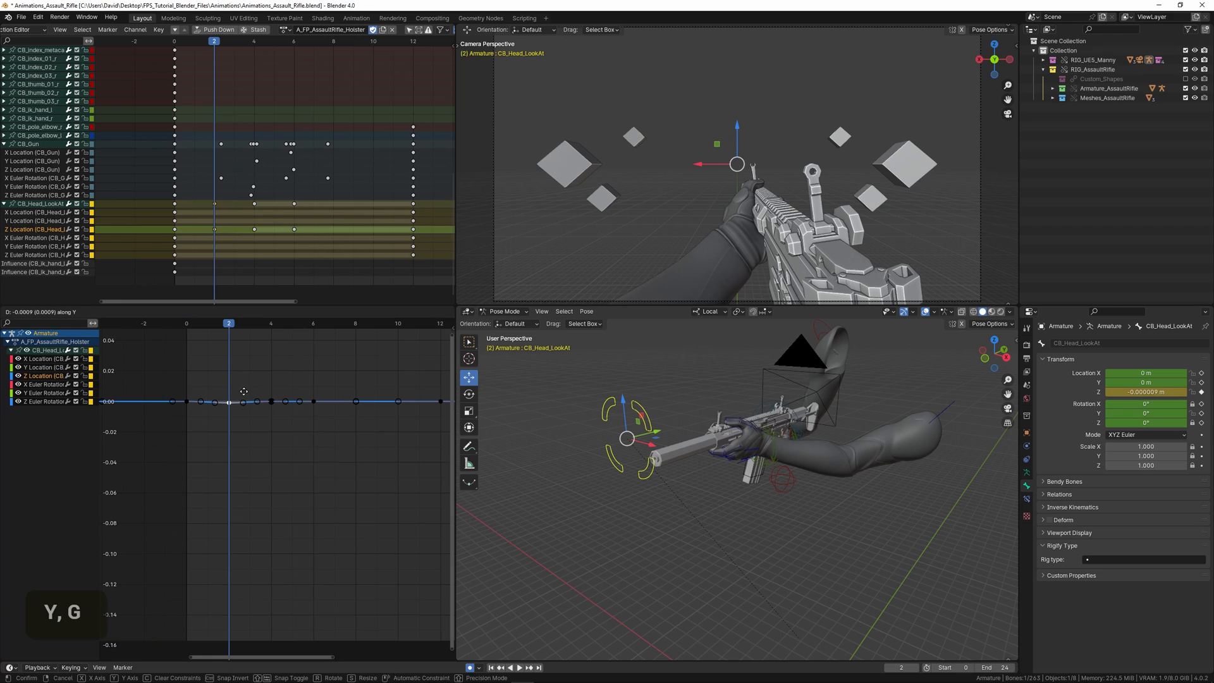
click(244, 412)
Step: Show the rig in front view around CB_Head_LookAt and lower the frame 2 Z Location keyframe further to about -0.06
key(KP_1)
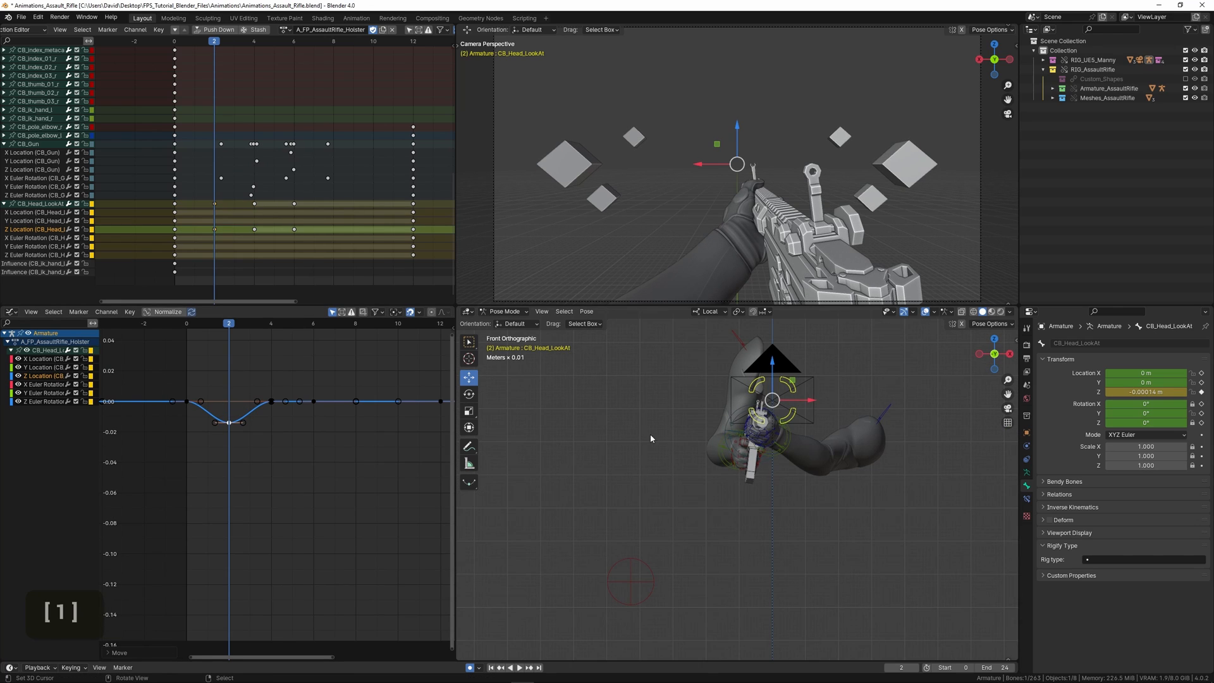
shift+middle_drag(651, 438, 607, 452)
scroll(607, 452, up, 3)
shift+middle_drag(645, 489, 638, 480)
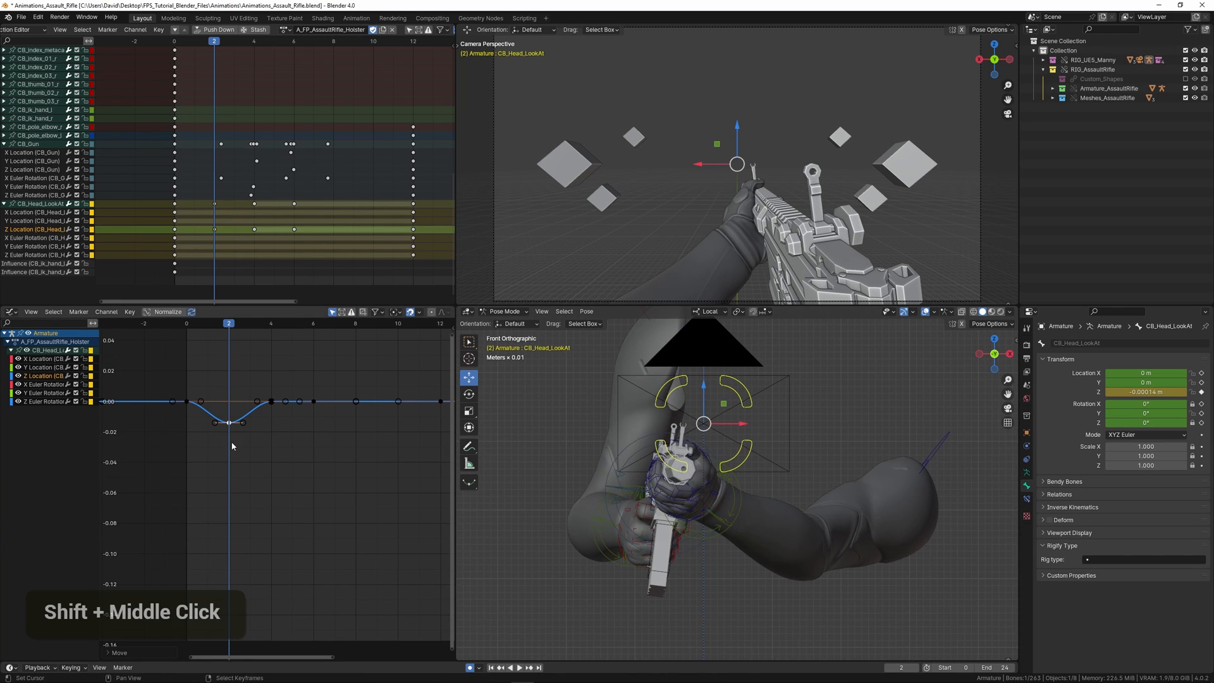
key(g)
key(y)
Step: Delete the frame 4 keyframe from CB_Head_LookAt's Z Location curve and raise the frame 6 keyframe to about 0.045
right_click(271, 414)
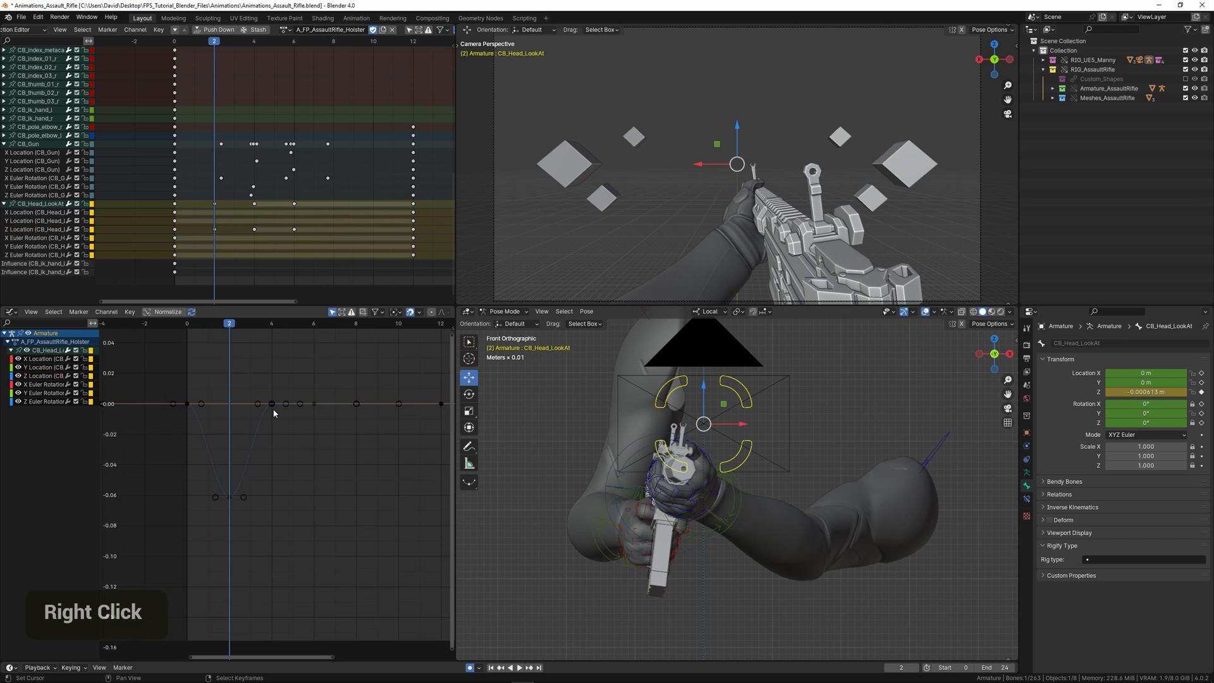
click(272, 411)
scroll(272, 412, down, 1)
right_click(272, 411)
right_click(272, 412)
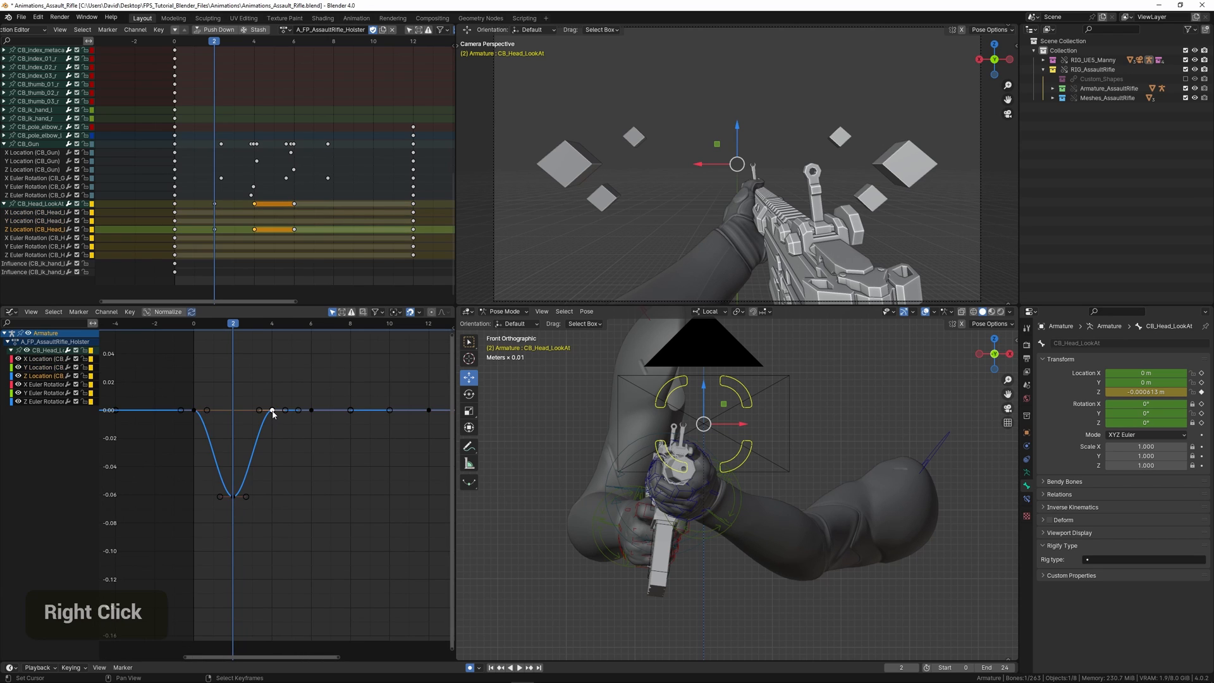
middle_drag(269, 442, 249, 482)
key(g)
click(290, 414)
scroll(290, 450, down, 4)
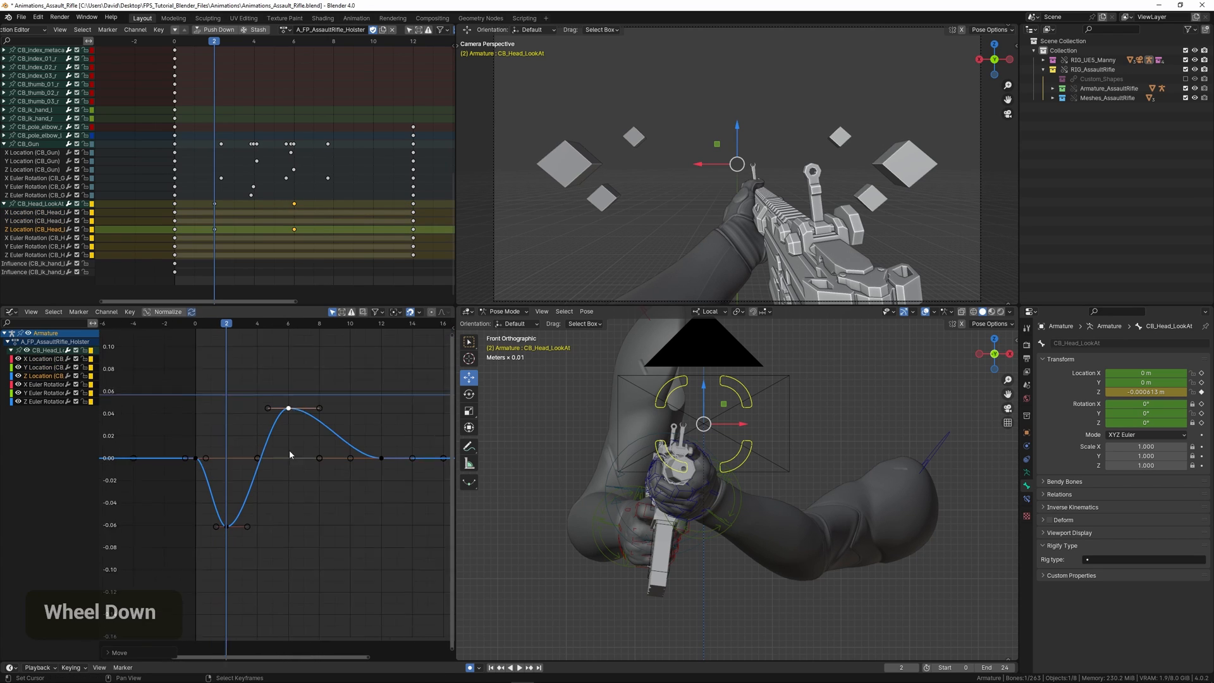
Step: Scale the frame 2 and 6 Z Location keyframes vertically to about -0.8 and 0.8, then preview the animation
drag(207, 434, 233, 453)
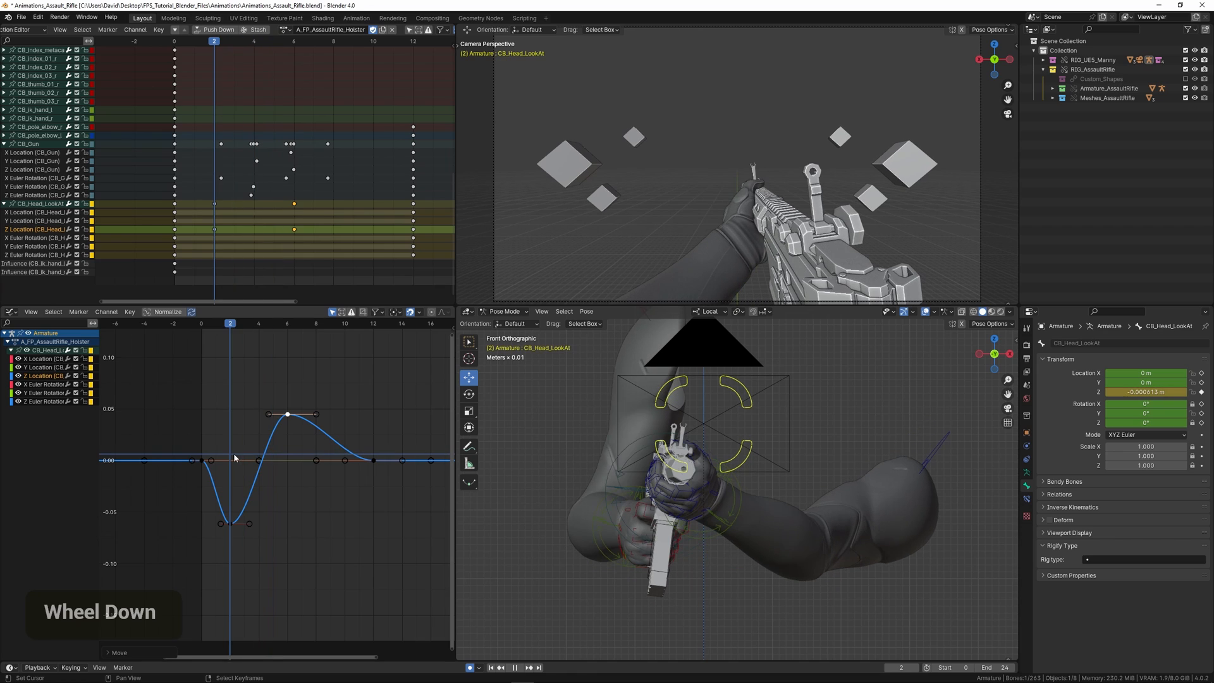
ctrl+middle_drag(233, 452, 235, 498)
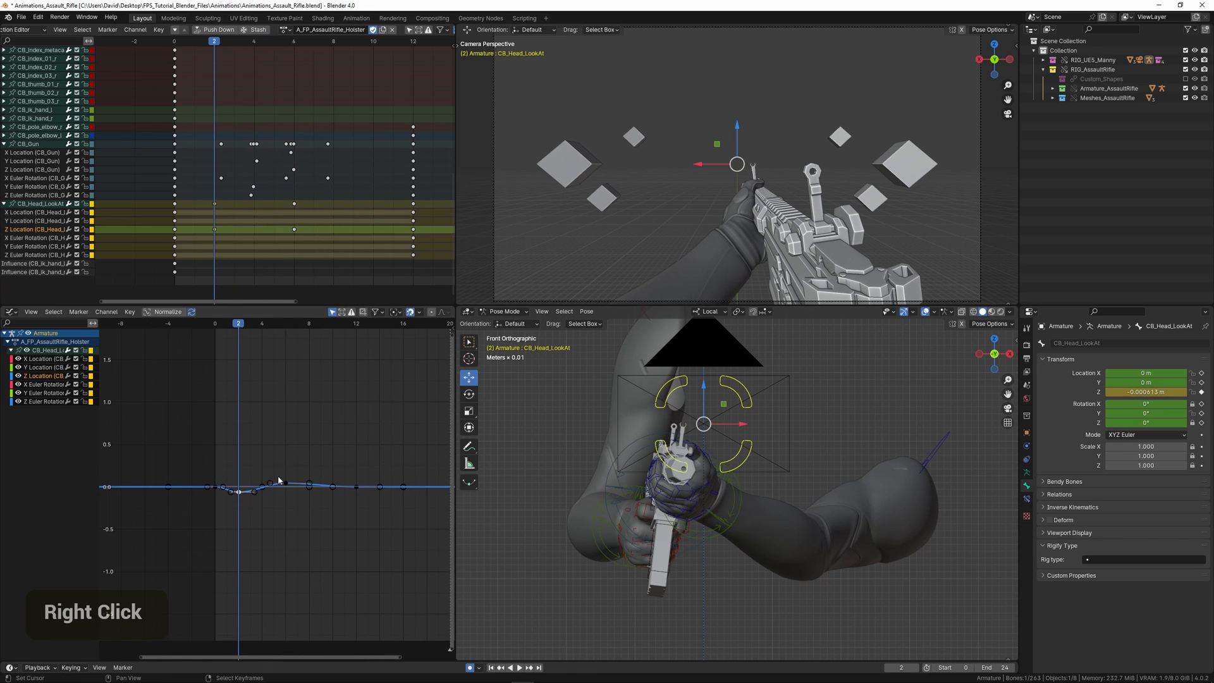
key(s)
key(y)
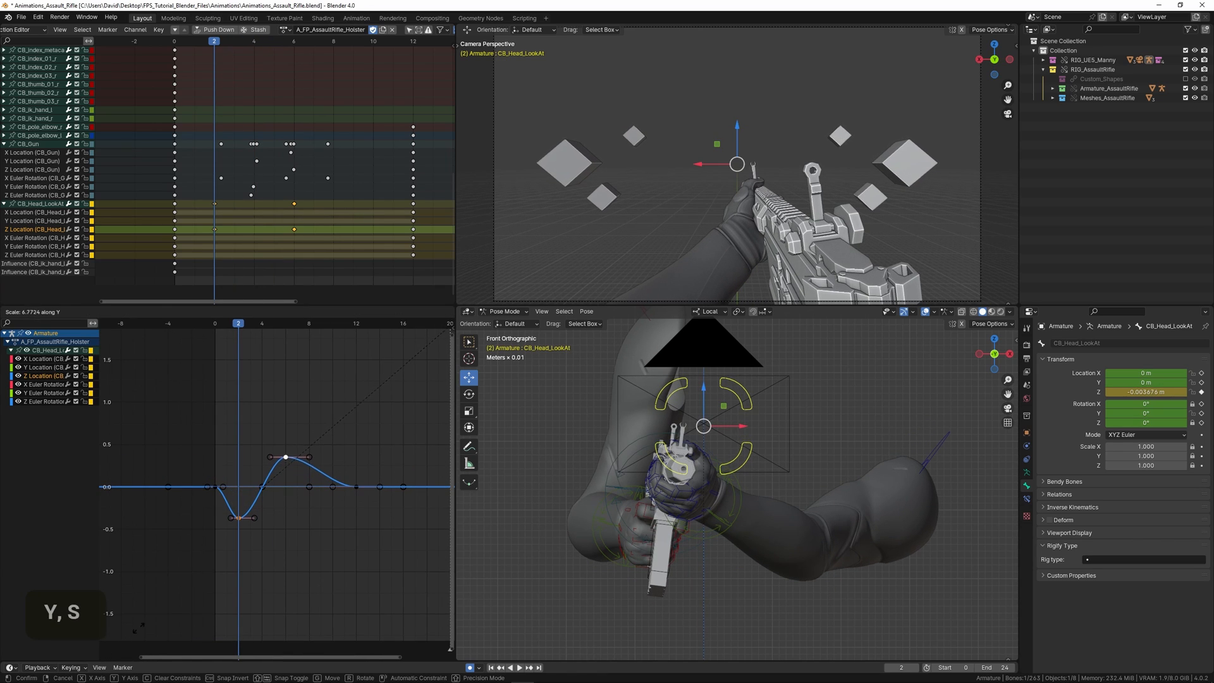
click(354, 340)
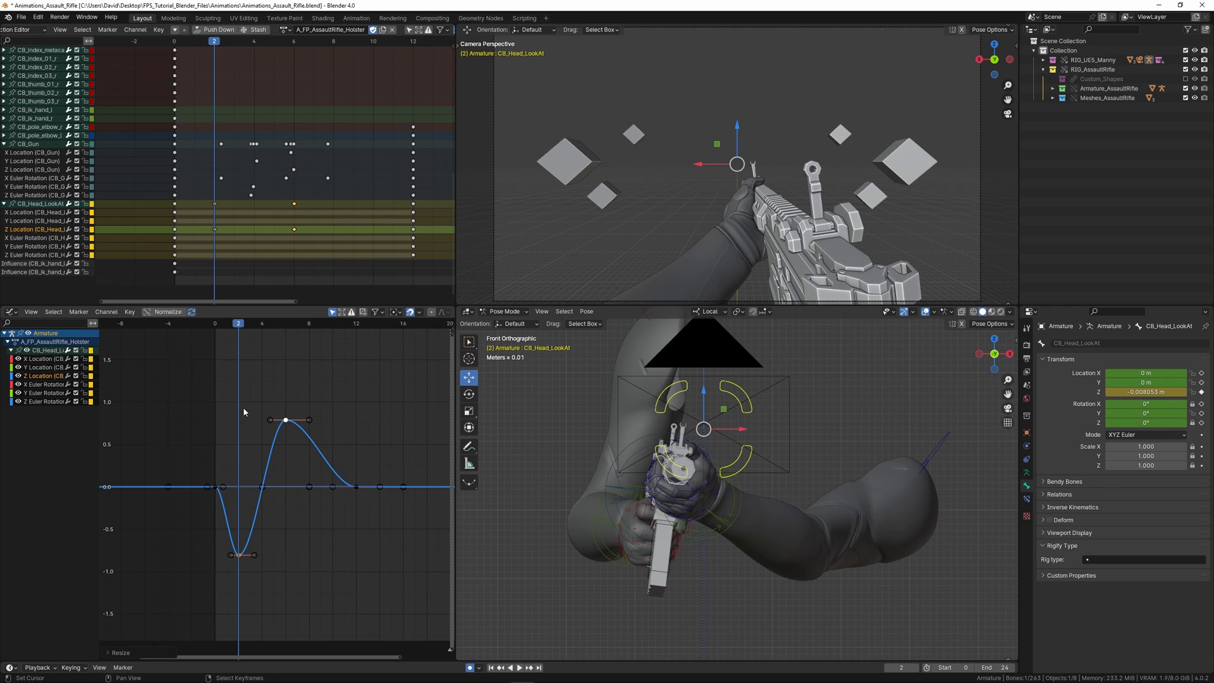
key(space)
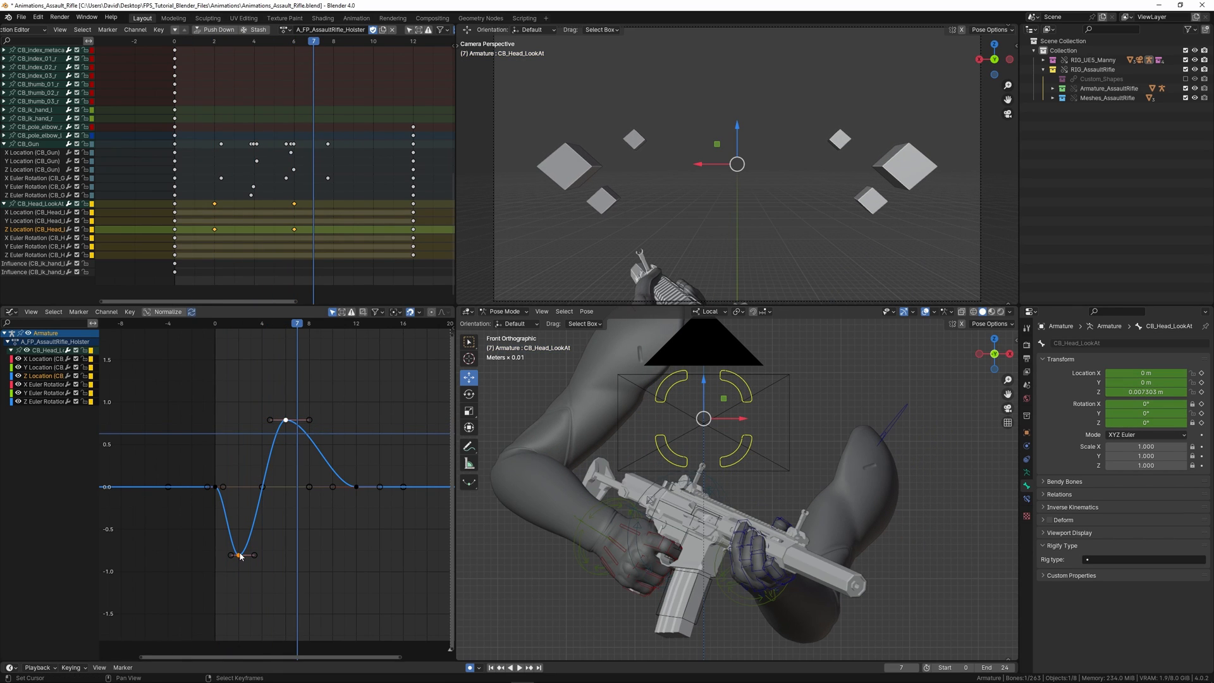
Step: Invert the frame 2 and 6 Z Location keyframes by scaling them by -1 and replay the animation
key(s)
key(minus)
key(1)
key(Return)
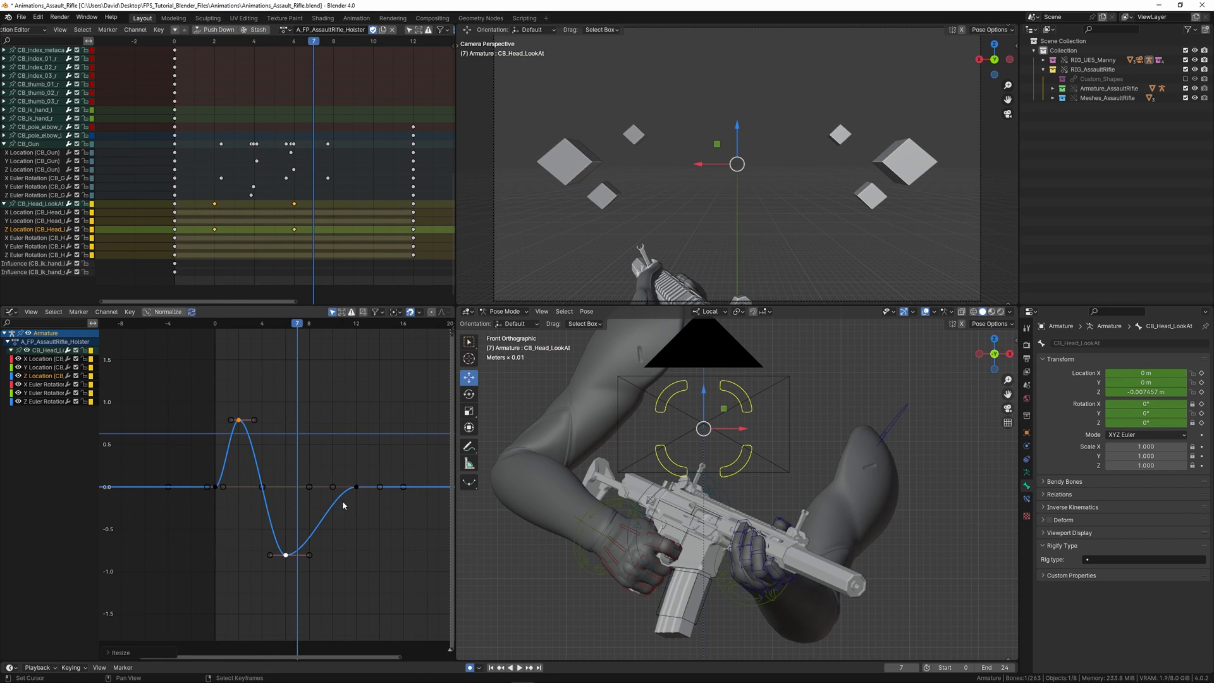
key(space)
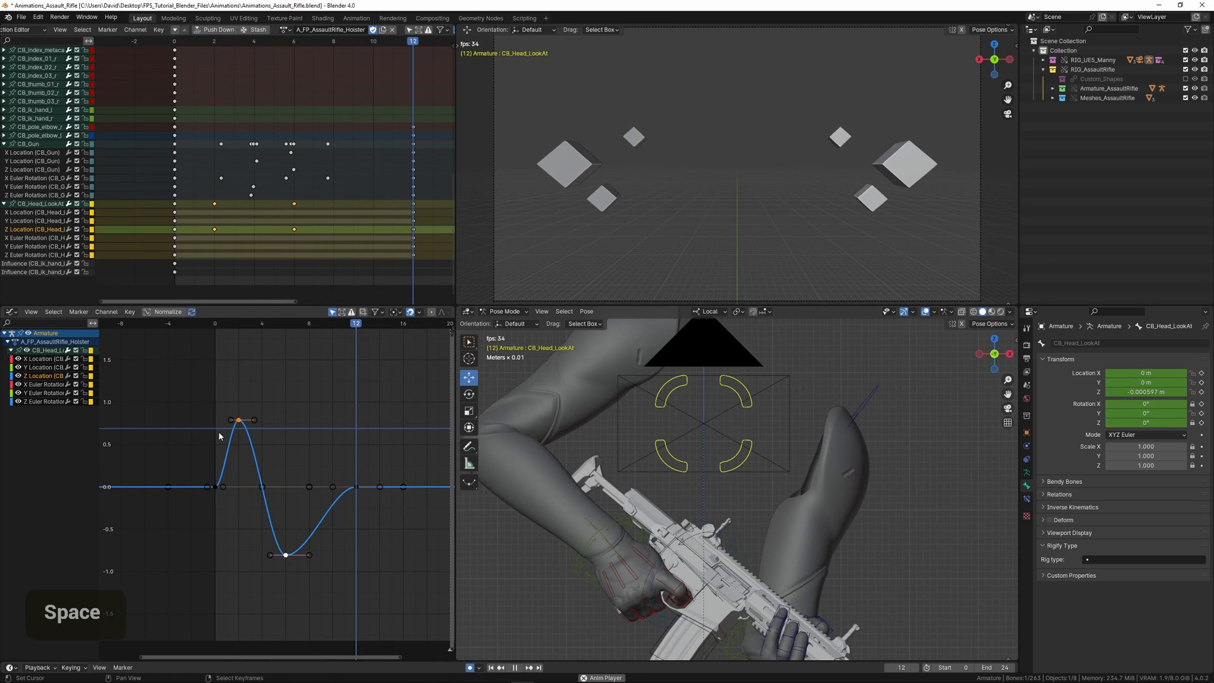
Step: Move CB_Head_LookAt's frame 2 Z Location keyframe to frame 3 and replay the animation
key(g)
key(x)
click(251, 420)
key(space)
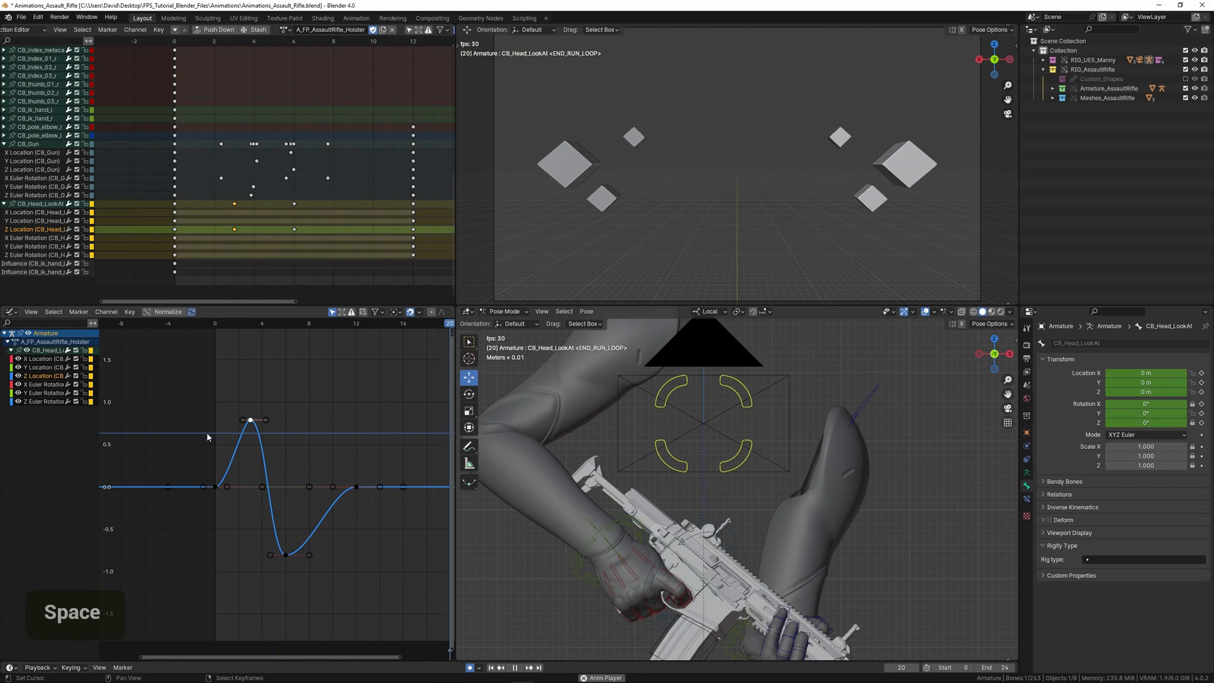
Step: Shift the Z Location keyframes at frames 6 and 12 to frames 10 and 16
right_click(286, 555)
key(space)
middle_drag(286, 555, 246, 495)
shift+right_click(316, 427)
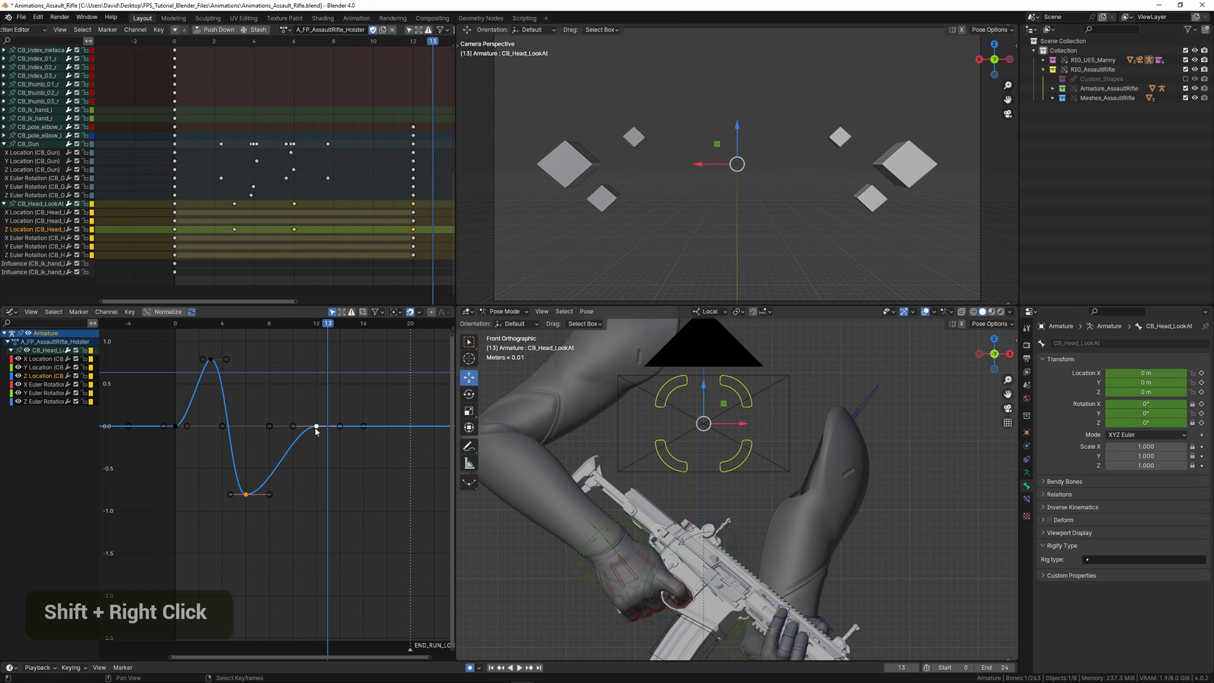
key(g)
key(x)
click(349, 471)
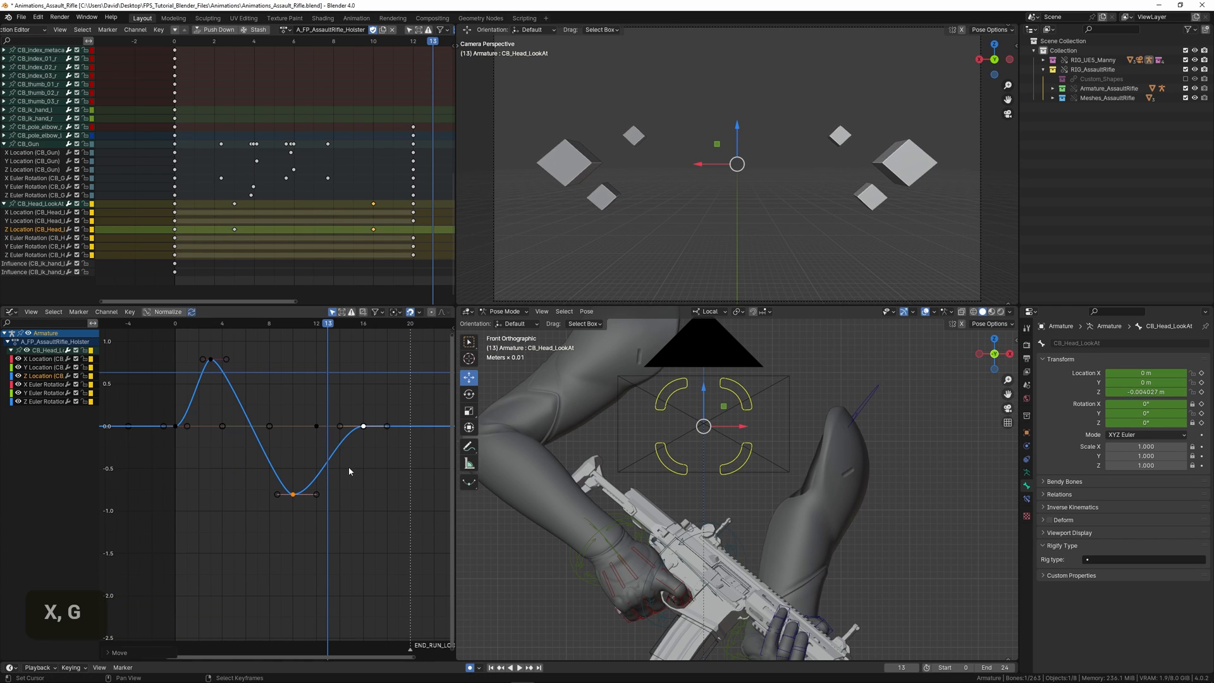
Step: Return to frame 0, lengthen the handles of the frame 3 Z Location keyframe and replay the animation
click(177, 444)
right_click(210, 359)
key(s)
click(200, 396)
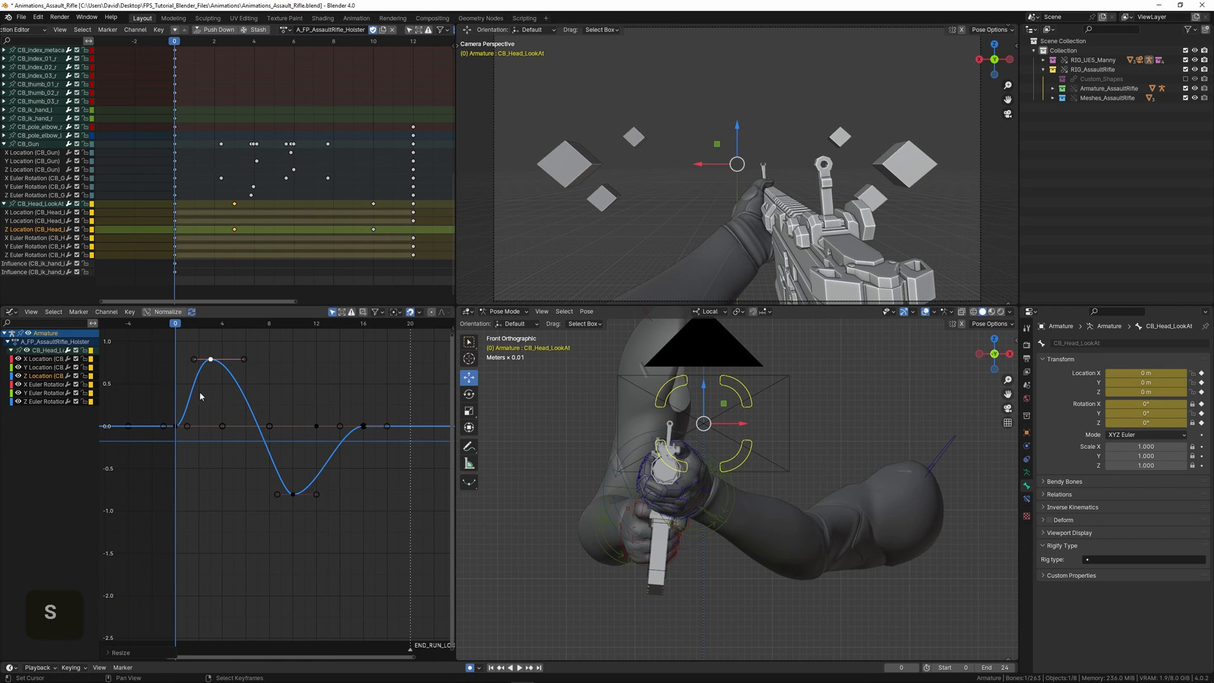
key(space)
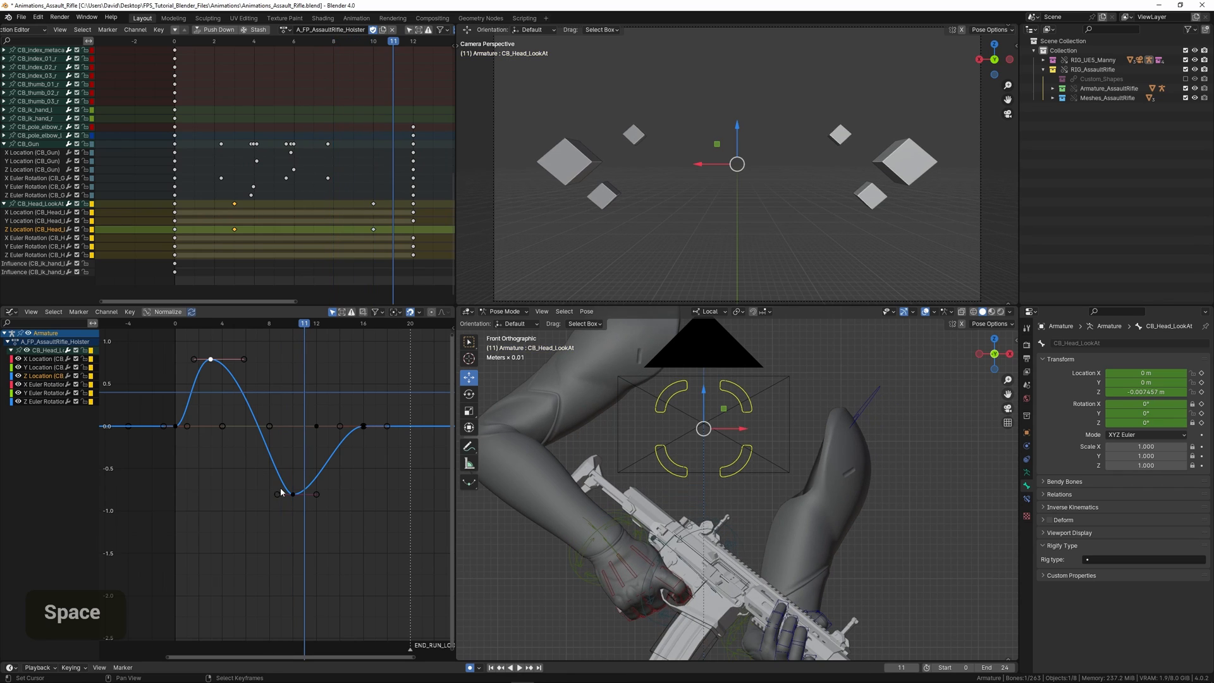
Step: Move the frame 10 Z Location keyframe to frame 7, lower it to about -1.1 and replay
key(g)
click(246, 517)
key(space)
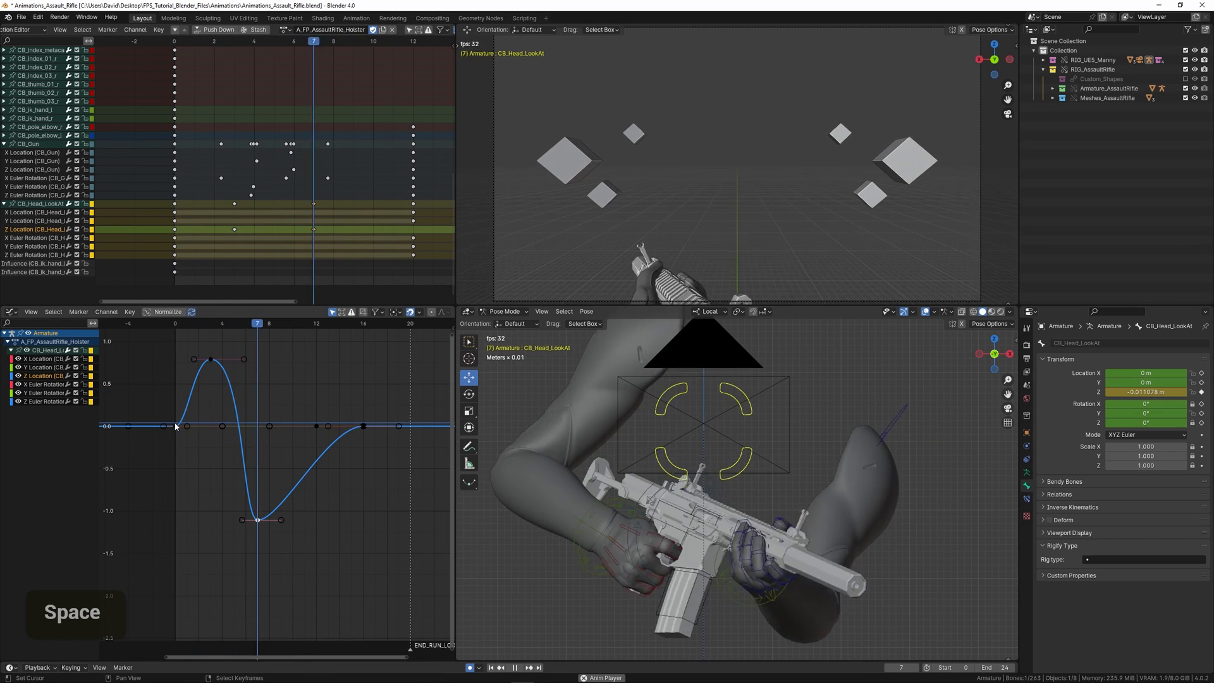
Step: Insert a Z Location keyframe at frame 11 with a value of about -1.1 and tilt the frame 7 keyframe's handles downward
middle_drag(176, 427, 118, 410)
key(space)
ctrl+click(258, 448)
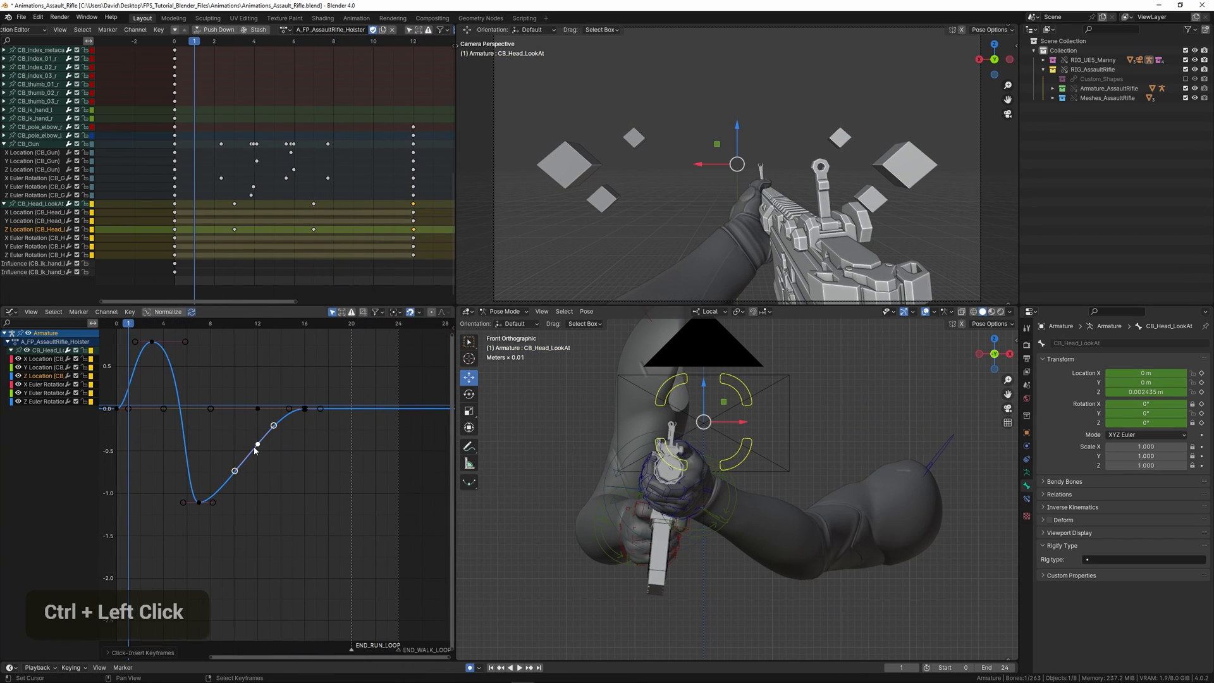
key(g)
click(247, 507)
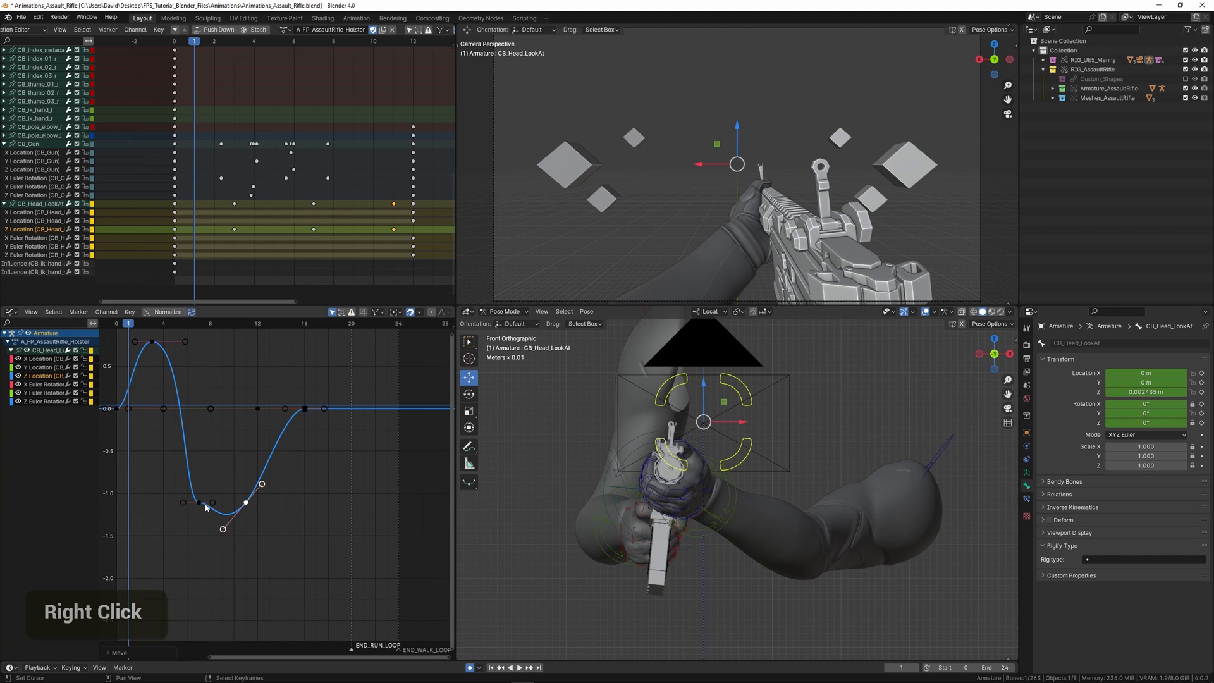
key(r)
Step: Duplicate CB_Head_LookAt's frame 16 Z Location keyframe horizontally to frame 21
right_click(304, 409)
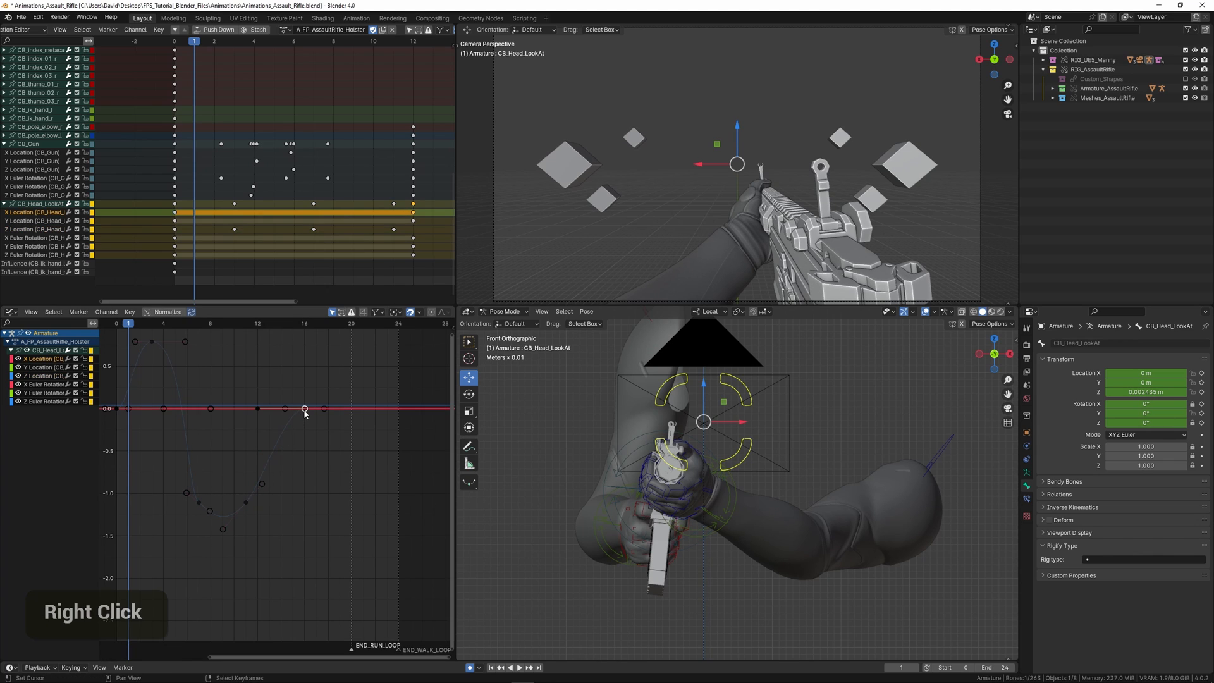
key(x)
key(shift+d)
click(371, 428)
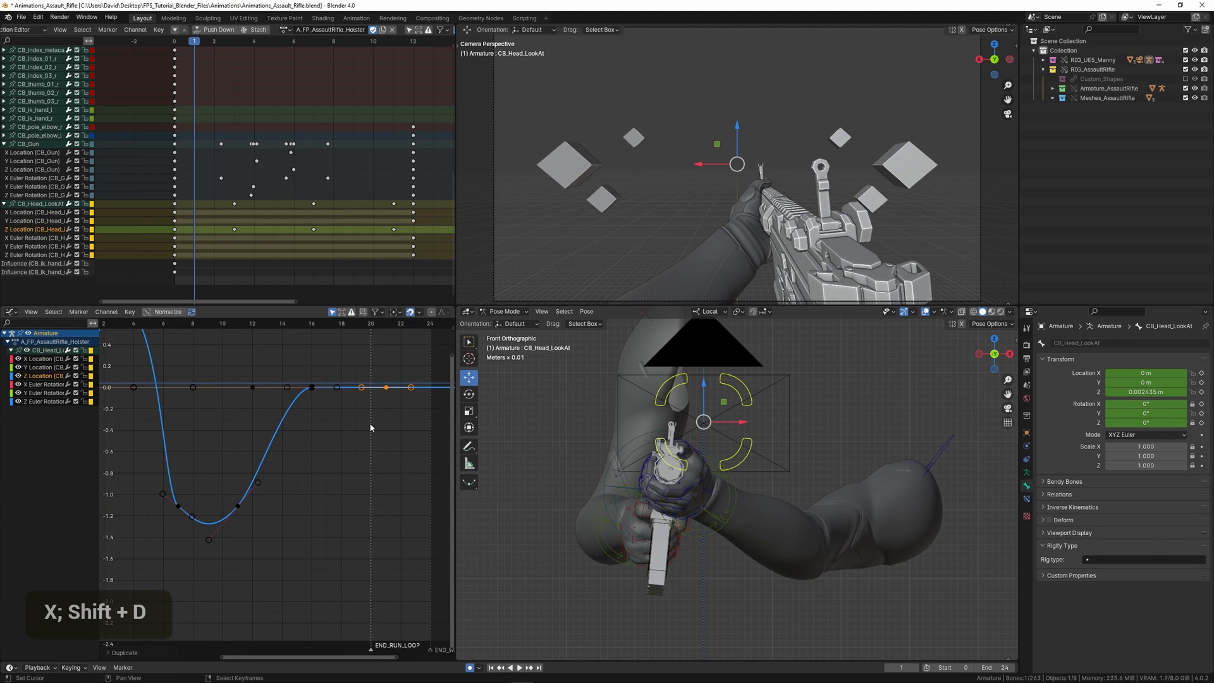
Step: Raise the frame 16 Z Location keyframe to about 0.17 and preview the animation
key(g)
click(318, 401)
scroll(154, 407, down, 2)
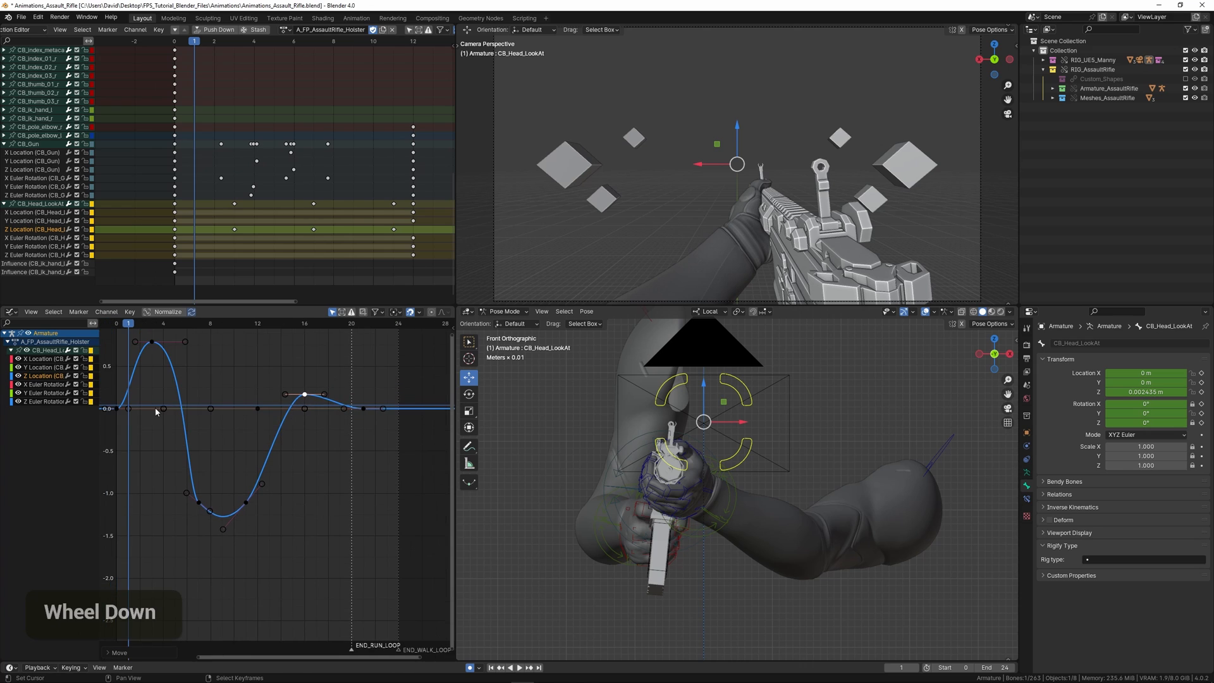
key(space)
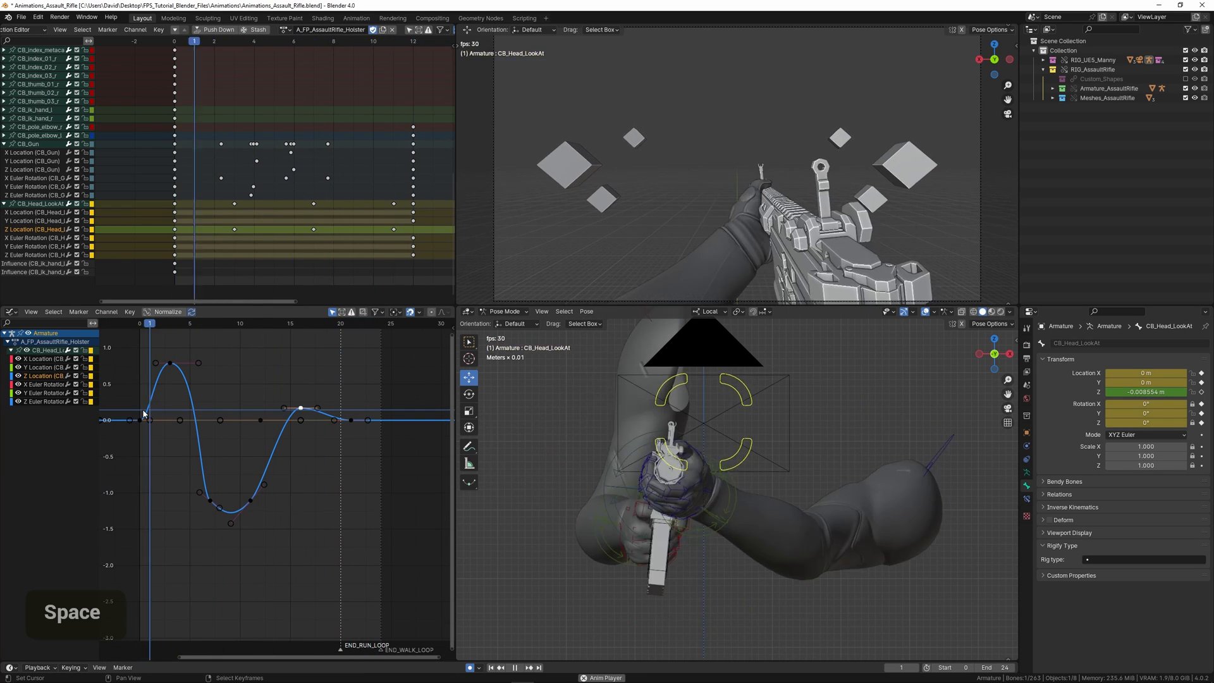
Step: Move the frame 11 Z Location keyframe horizontally to frame 9
key(space)
scroll(276, 494, up, 2)
key(g)
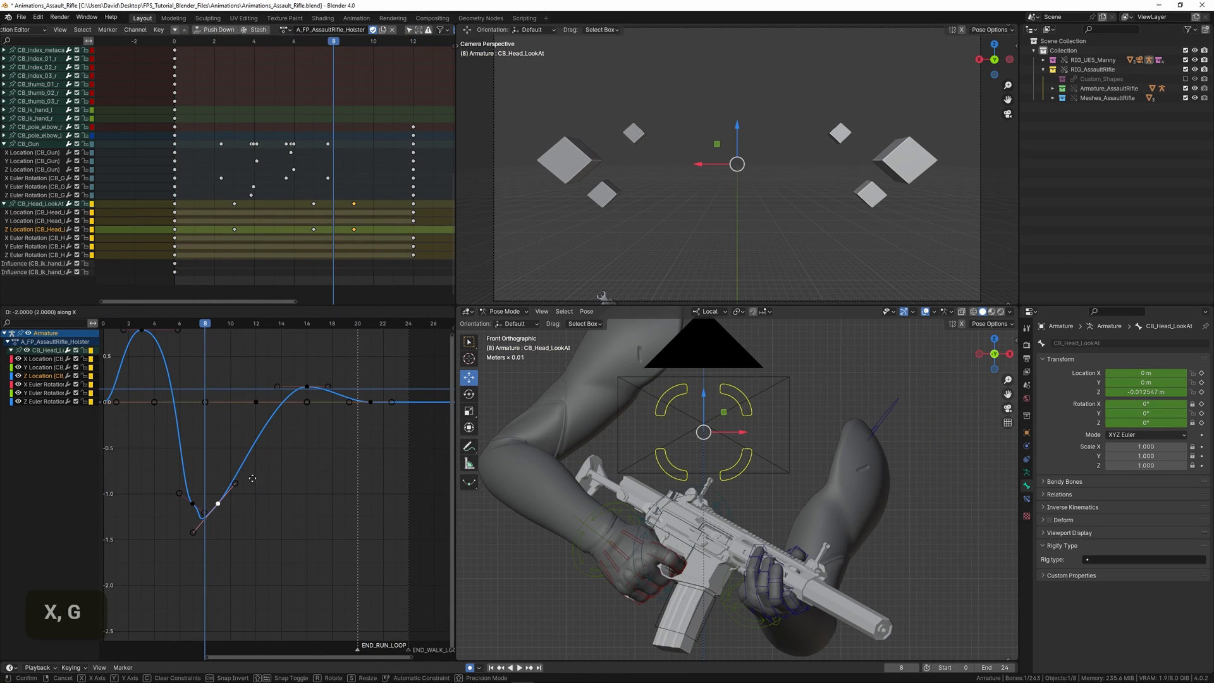
click(207, 505)
Step: Shorten the handles of the frame 7 and 9 Z Location keyframes and replay the animation from frame 0
key(s)
click(217, 506)
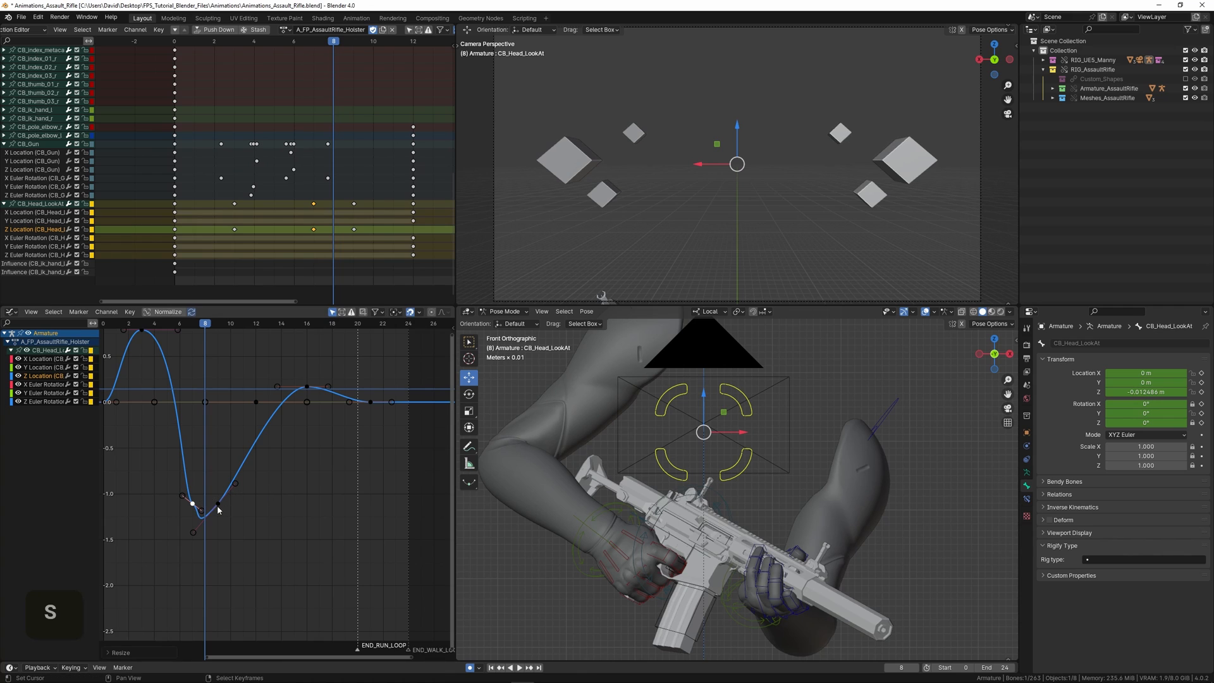
right_click(218, 505)
key(s)
click(231, 479)
scroll(142, 431, down, 2)
double_click(131, 435)
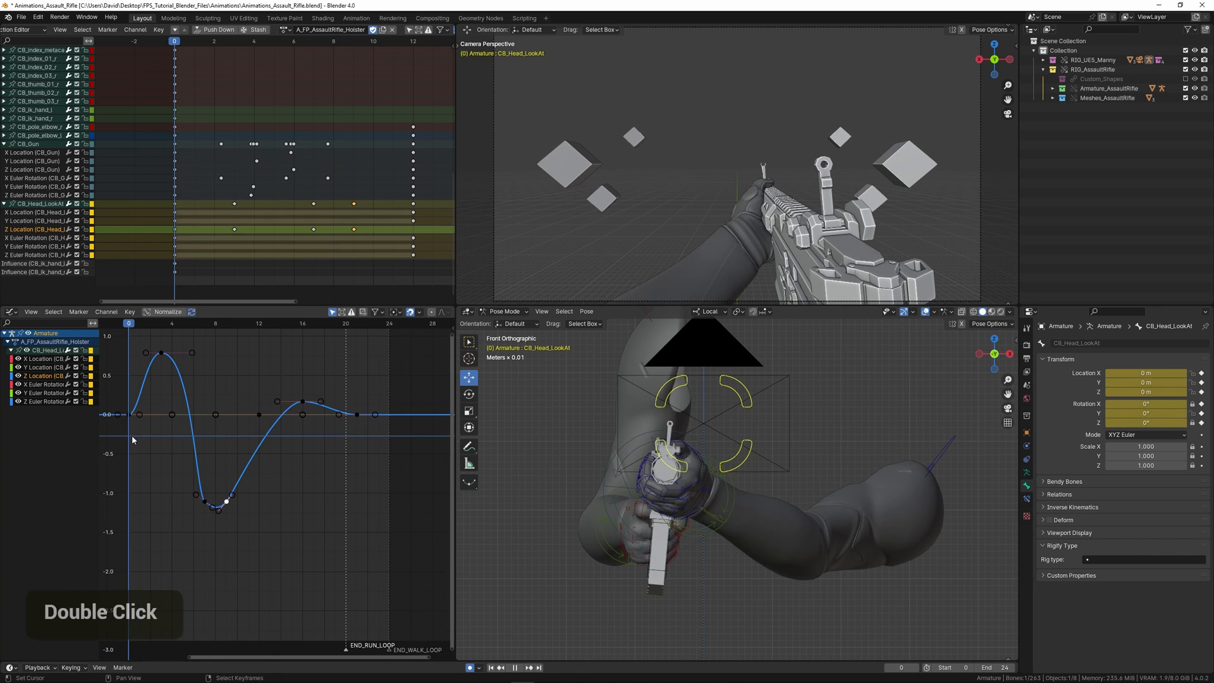
key(space)
key(space)
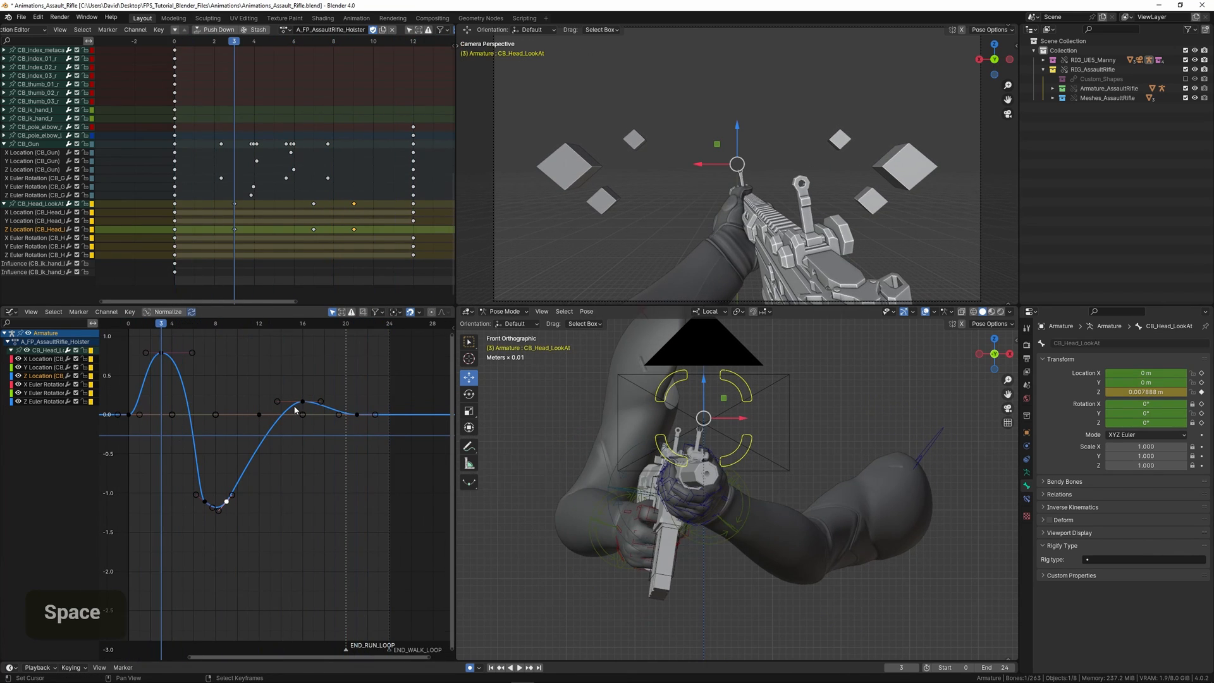
Step: Move the frame 16 Z Location keyframe horizontally to frame 14
key(g)
key(x)
scroll(280, 431, up, 3)
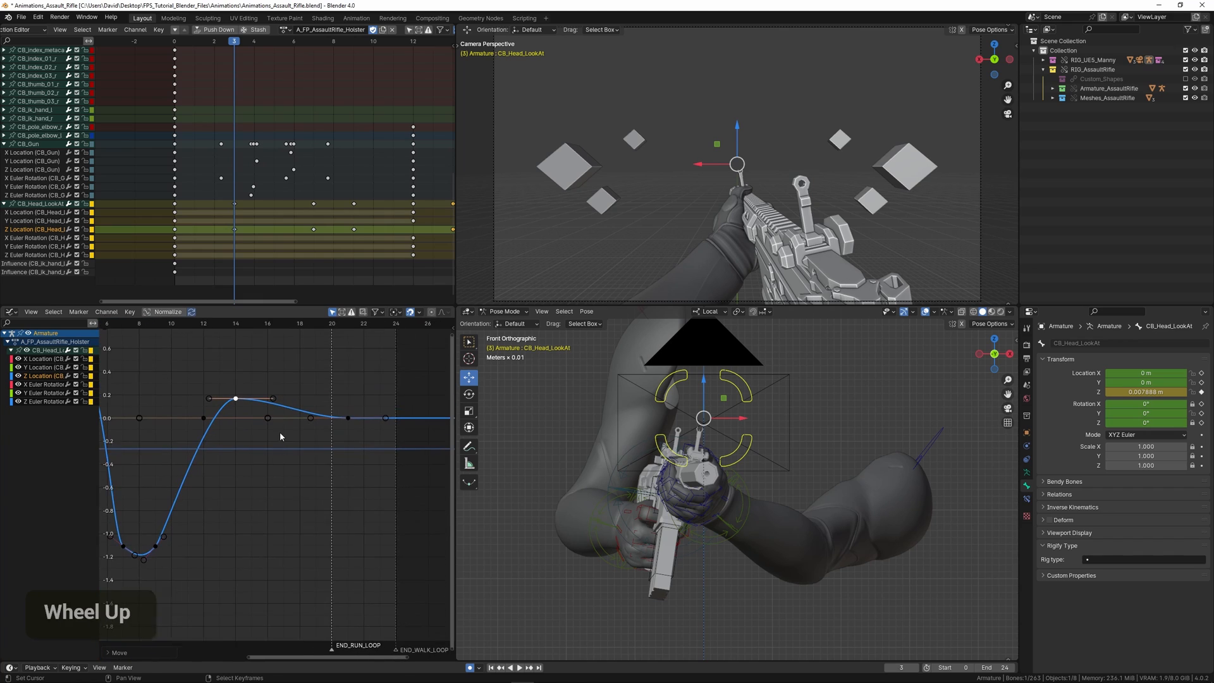
Step: Insert a Z Location keyframe between frames 17 and 18 at about -0.08 and tilt its handles slightly downward
ctrl+click(292, 395)
key(g)
click(290, 420)
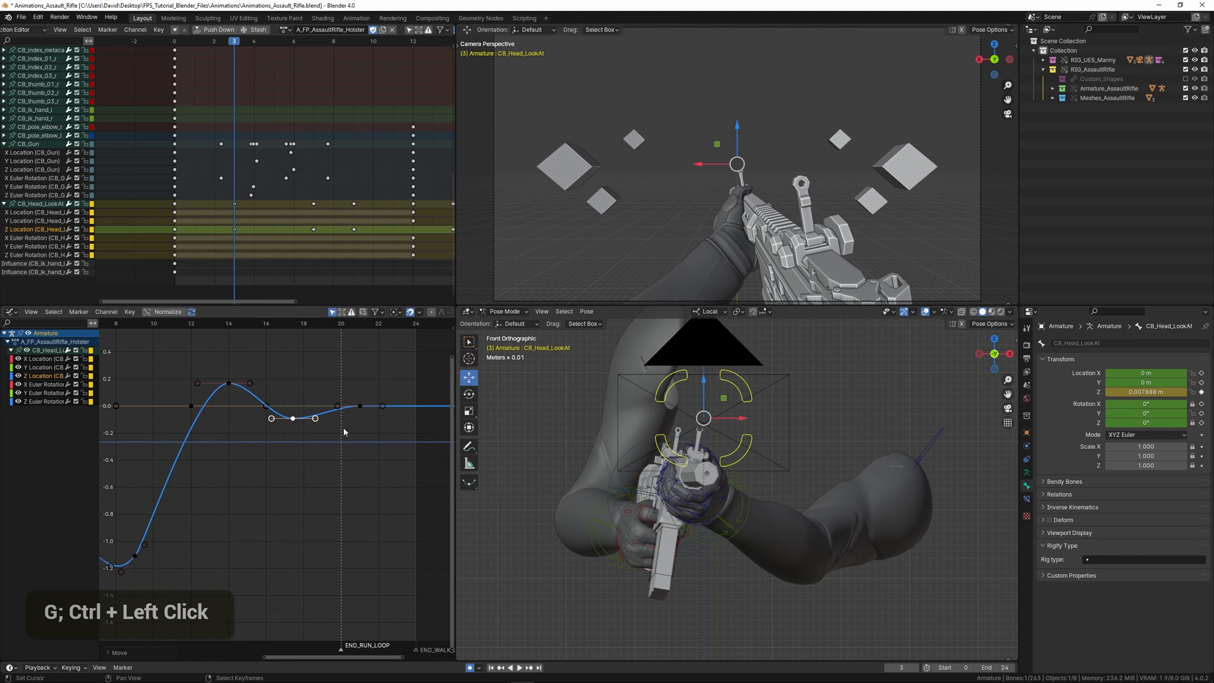
key(r)
click(348, 419)
key(g)
shift+click(347, 416)
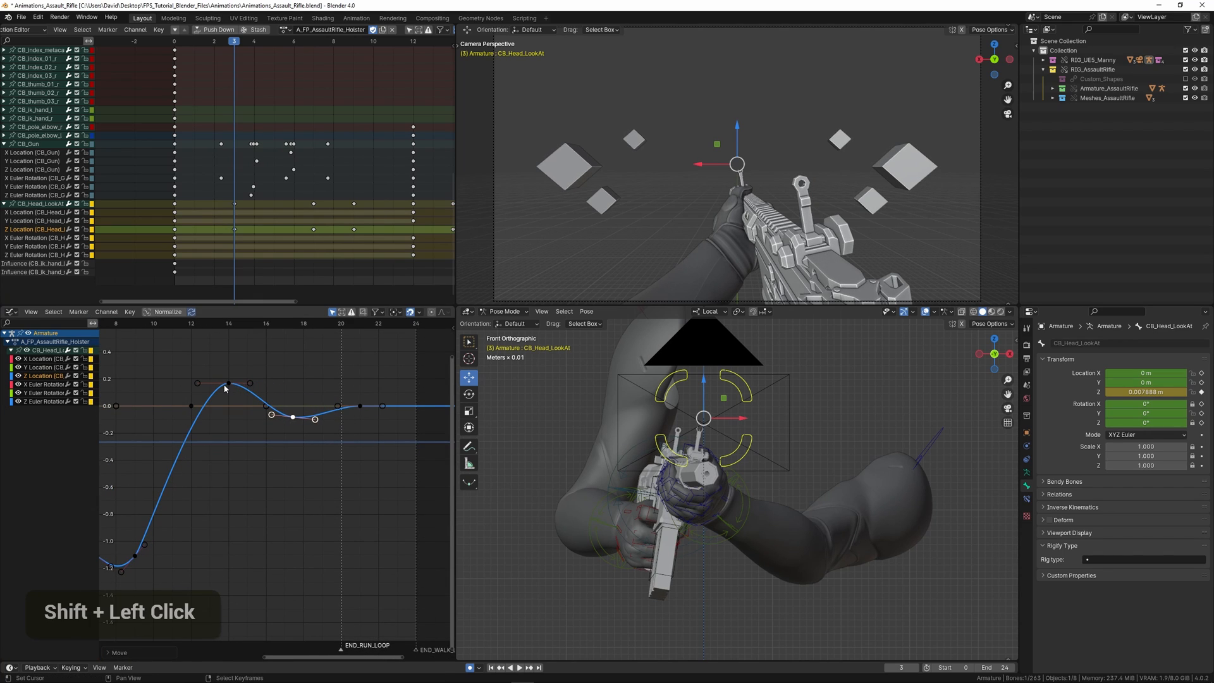
Step: Tilt the frame 14 Z Location keyframe's handles slightly upward and replay the animation
click(228, 384)
key(r)
click(288, 391)
scroll(275, 388, down, 2)
middle_drag(276, 388, 326, 405)
key(space)
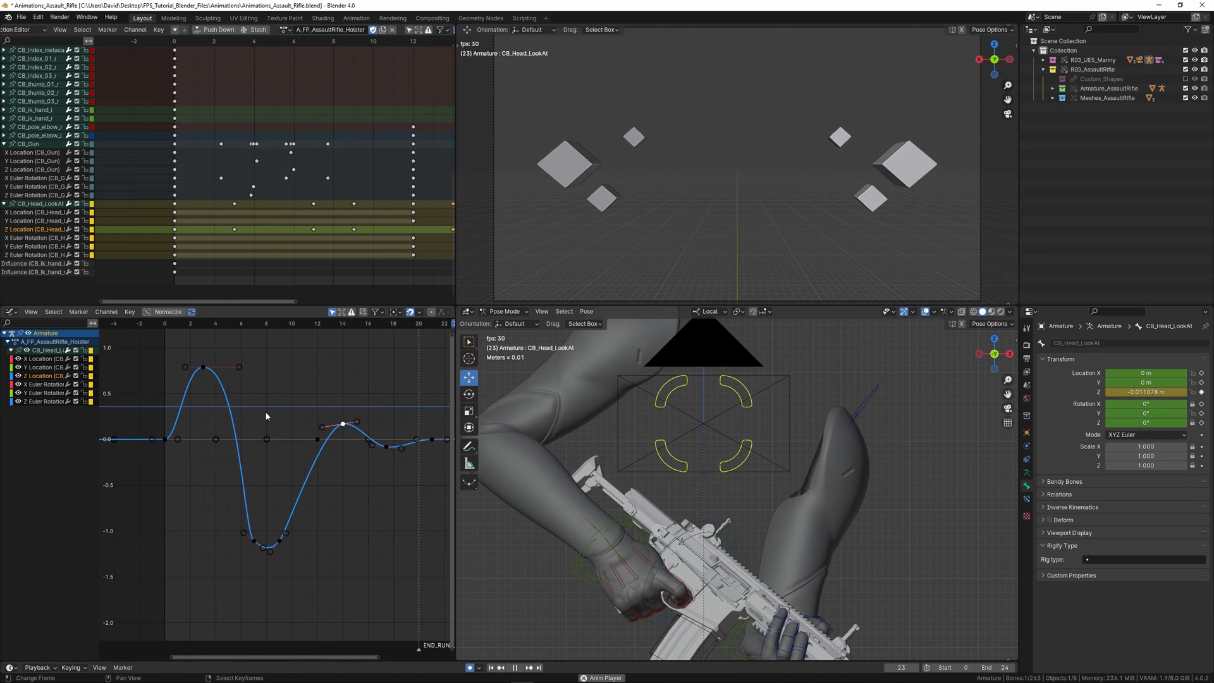
Step: Stop playback and move the frame 14 Z Location keyframe horizontally to frame 13
middle_drag(304, 411, 267, 405)
scroll(268, 405, up, 4)
key(space)
right_click(316, 395)
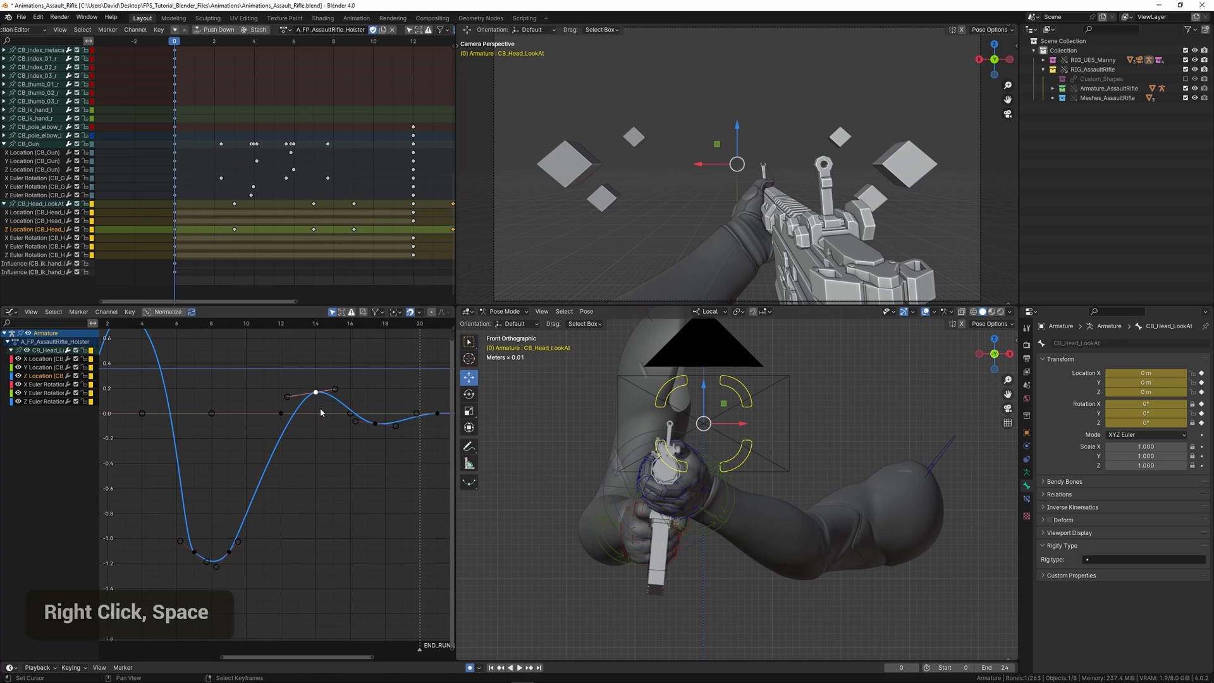
key(g)
key(x)
click(306, 408)
Step: Flatten the handles of the Z Location keyframe between frames 17 and 18 and raise it to about -0.04
scroll(344, 414, down, 2)
ctrl+middle_drag(344, 414, 317, 529)
scroll(314, 499, up, 2)
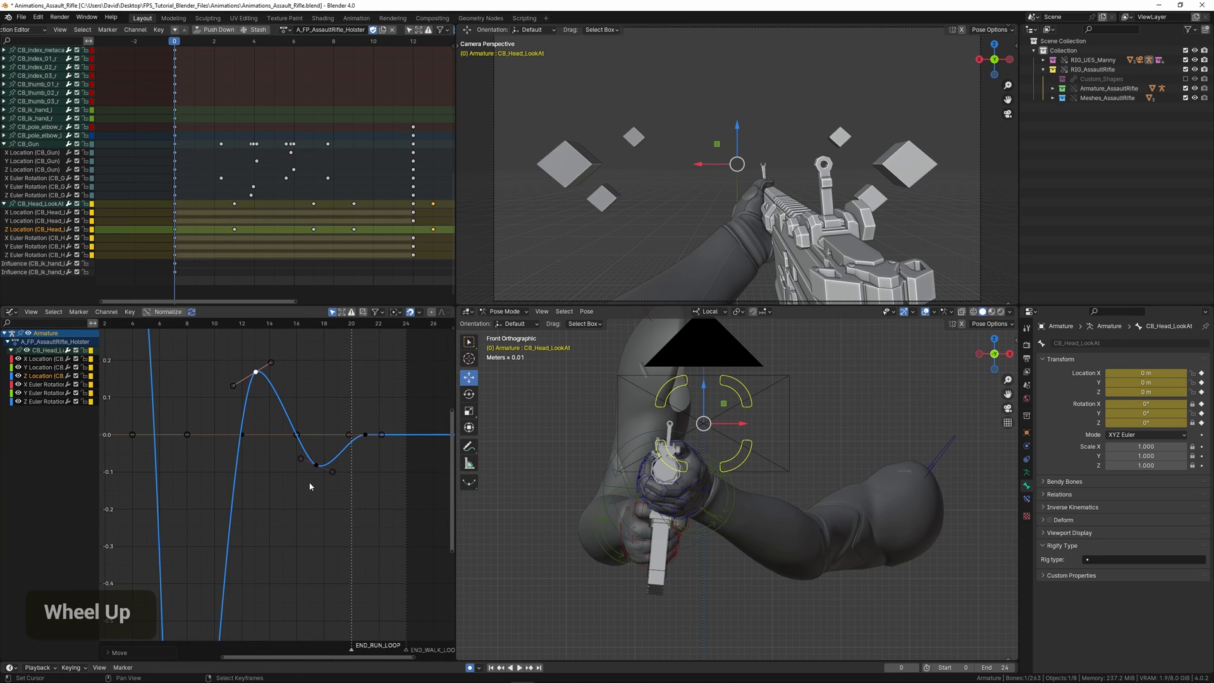
right_click(313, 480)
scroll(310, 486, up, 3)
key(r)
click(385, 468)
key(g)
click(384, 445)
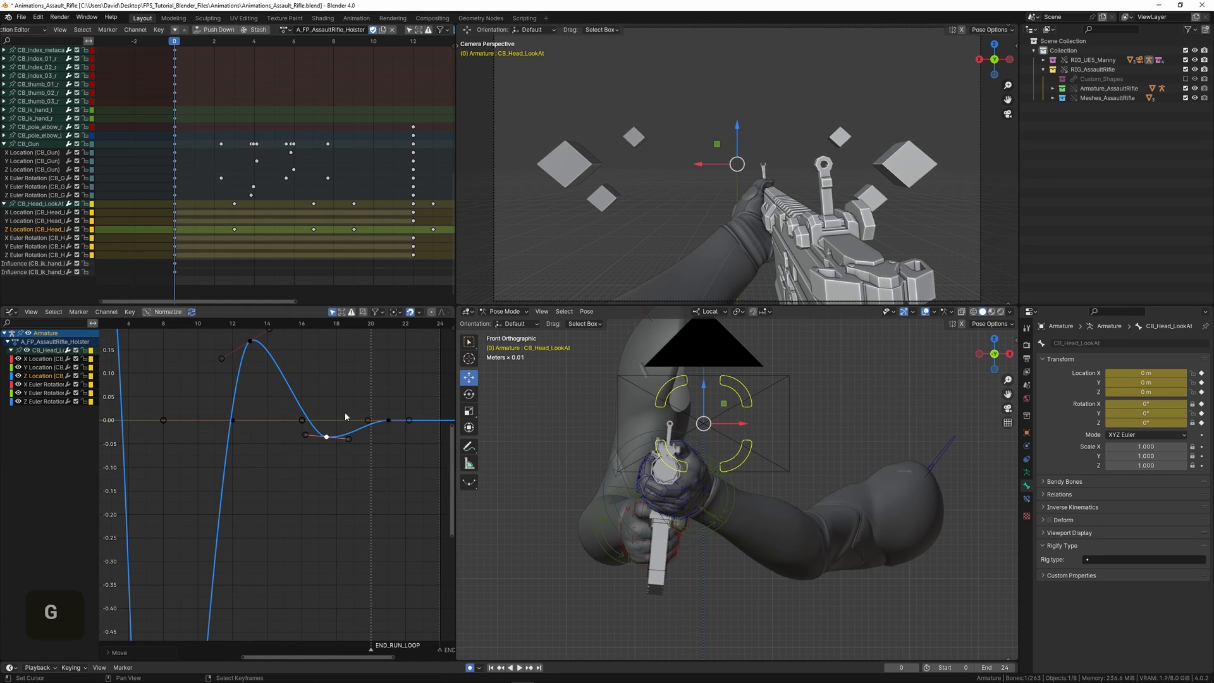
Step: Rotate the frame 13 Z Location keyframe's handles nearly flat, rescale them, and lower the keyframe to about 0.08
right_click(252, 347)
key(r)
click(334, 366)
key(s)
click(356, 373)
key(g)
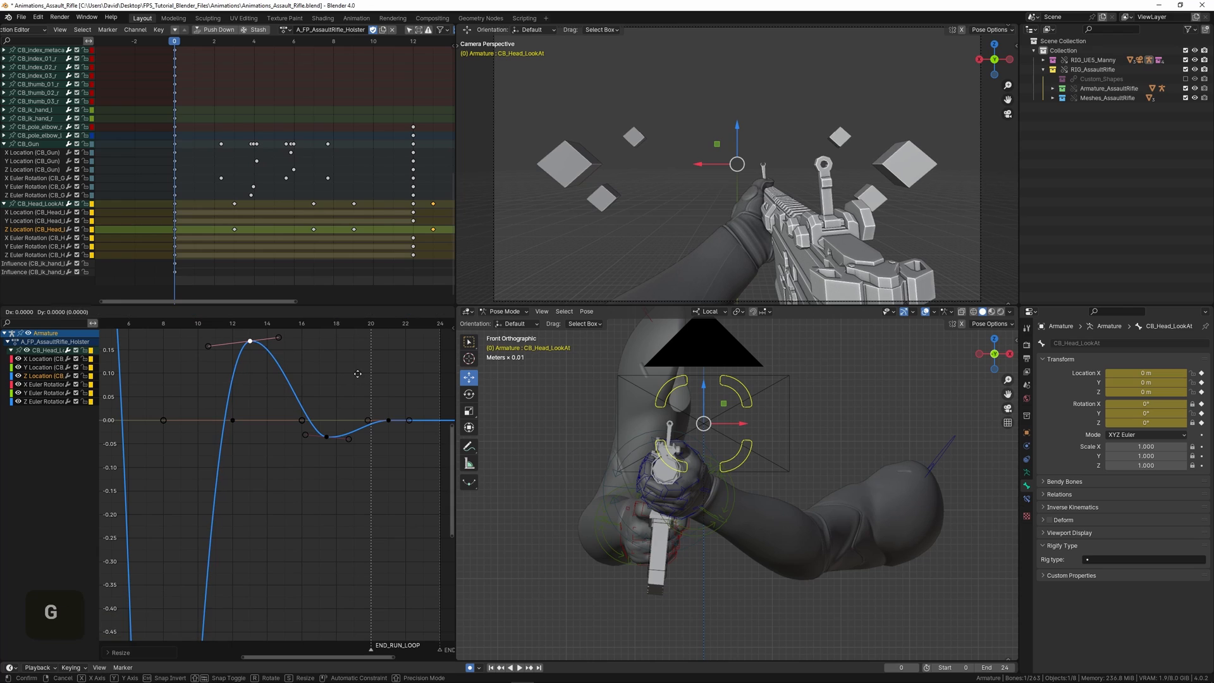
click(352, 415)
Step: Delete the frame 9 Z Location keyframe and lengthen the frame 7 keyframe's handles while the animation plays
scroll(216, 447, down, 4)
key(space)
middle_drag(216, 447, 335, 486)
key(x)
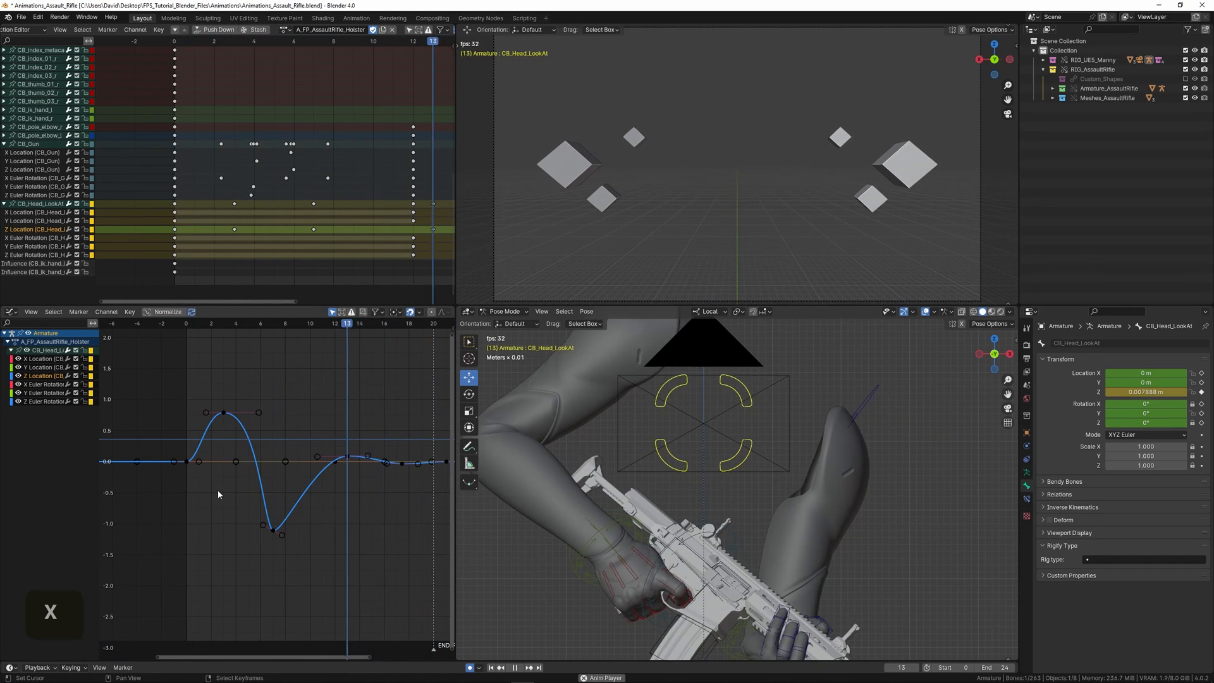
right_click(273, 532)
key(s)
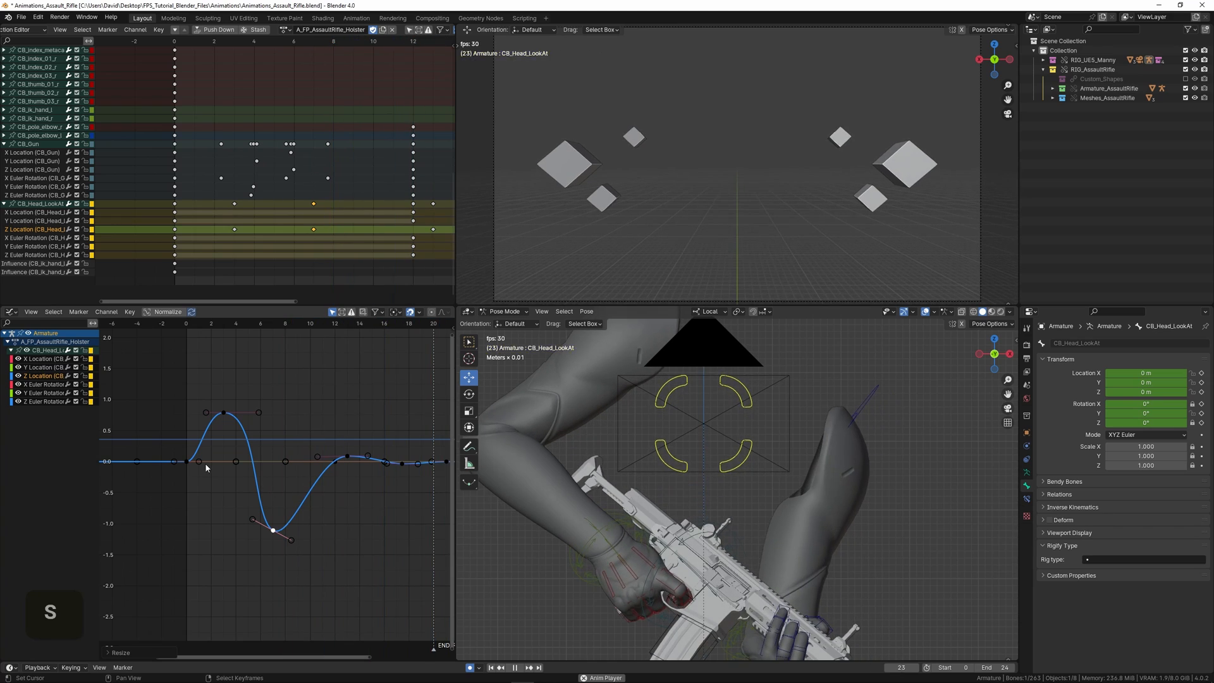
click(205, 463)
Step: Review the holster animation in the maximized camera view, and orbit the other 3D viewport to a side perspective
key(ctrl+space)
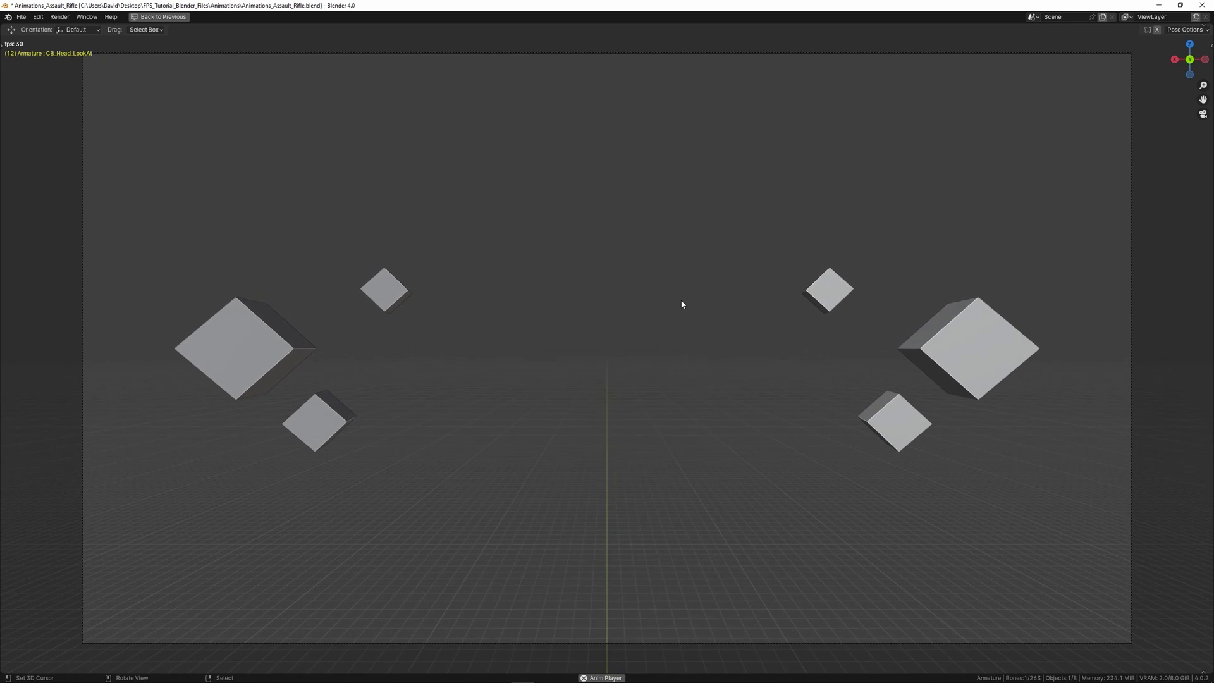
key(ctrl+space)
key(space)
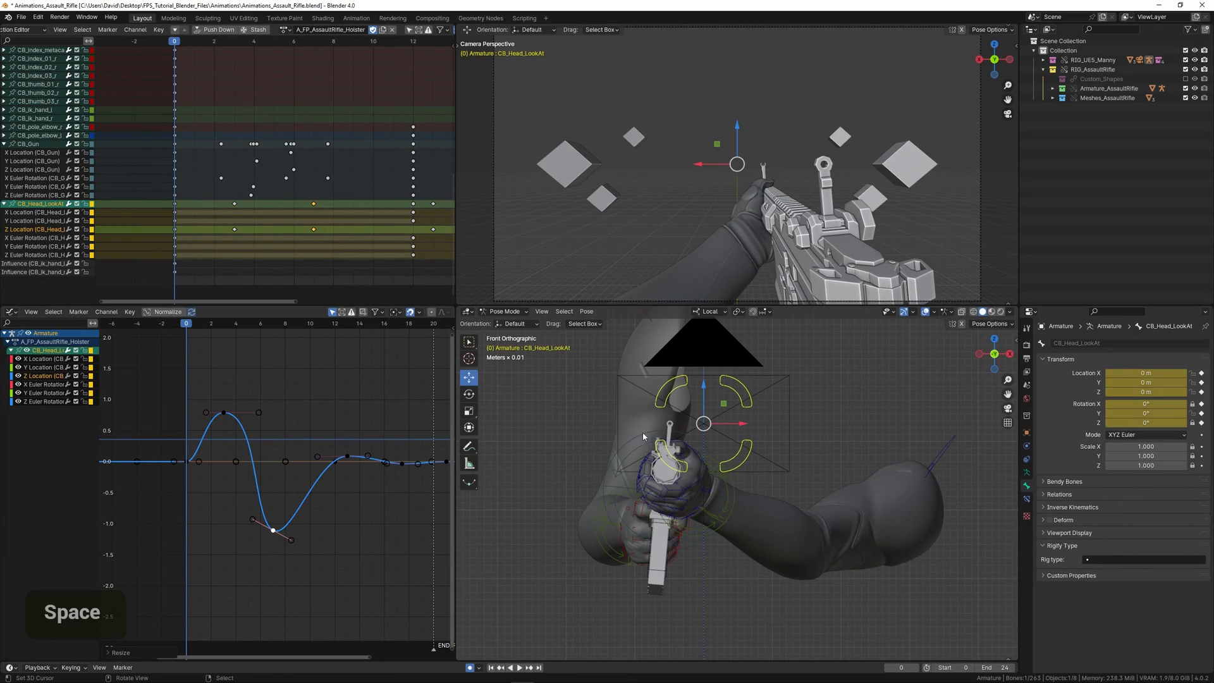
scroll(644, 436, left, 6)
scroll(653, 478, down, 2)
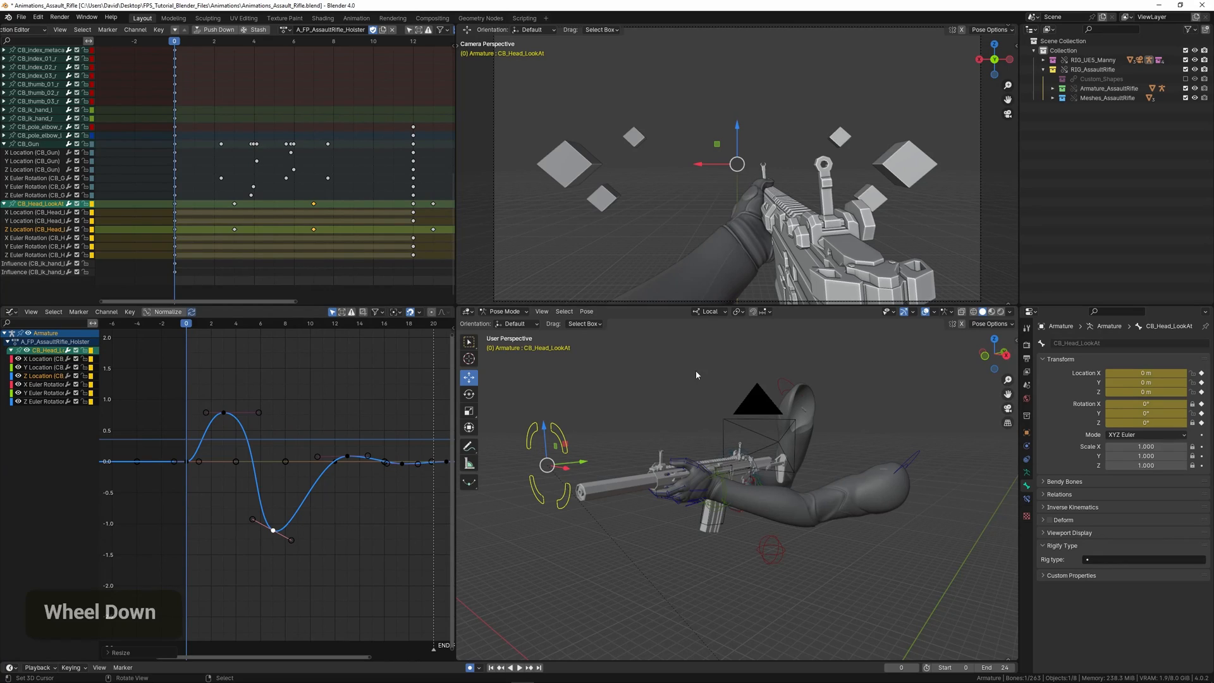
key(ctrl+space)
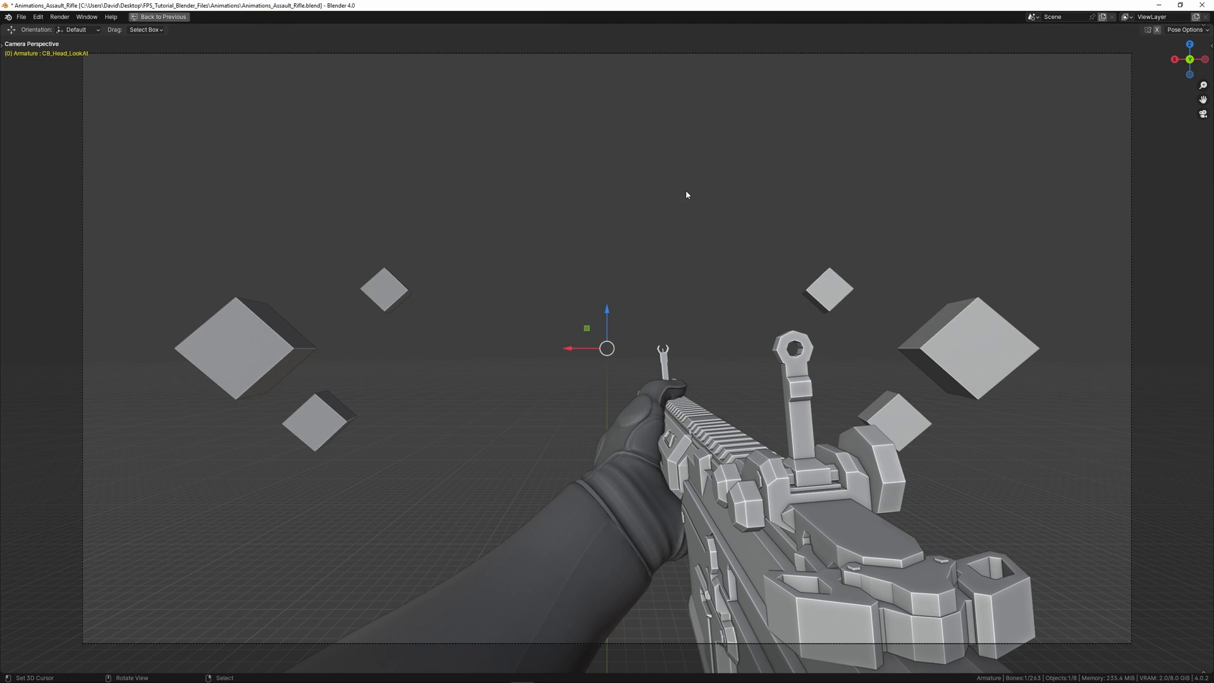
key(space)
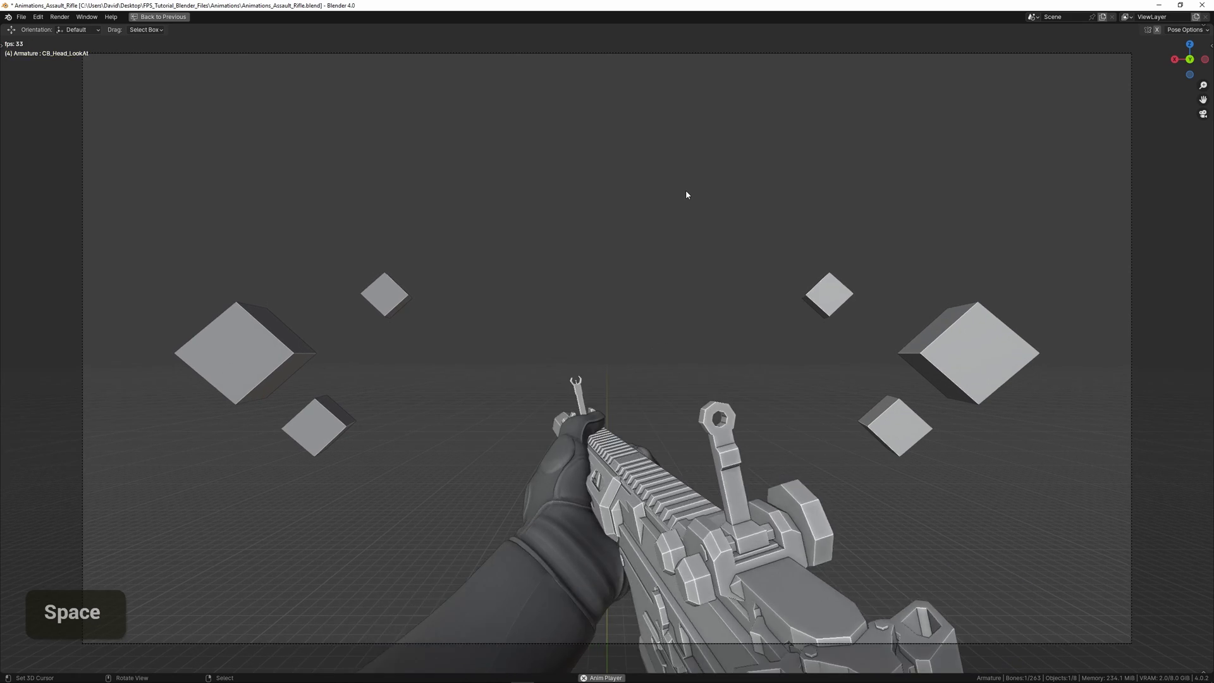
key(ctrl+space)
key(space)
Step: Lower the frame 3 Z Location keyframe to about 0.35 and replay the animation in the maximized camera view
scroll(283, 398, up, 1)
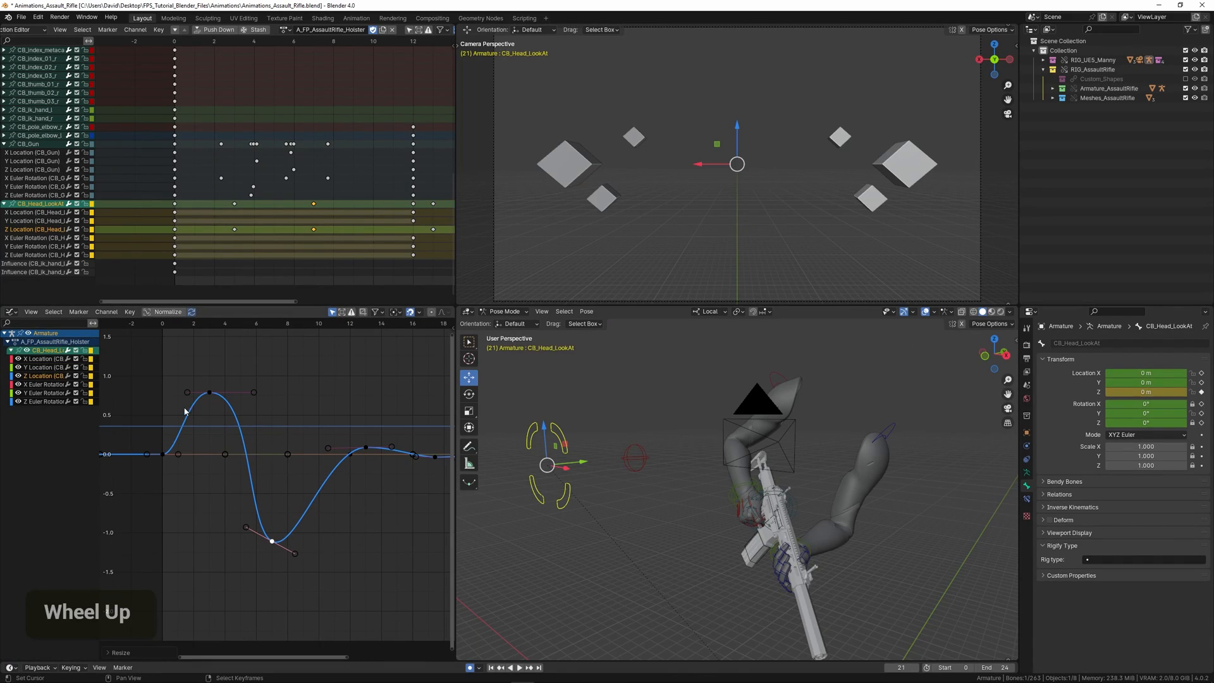
right_click(210, 392)
key(g)
double_click(213, 427)
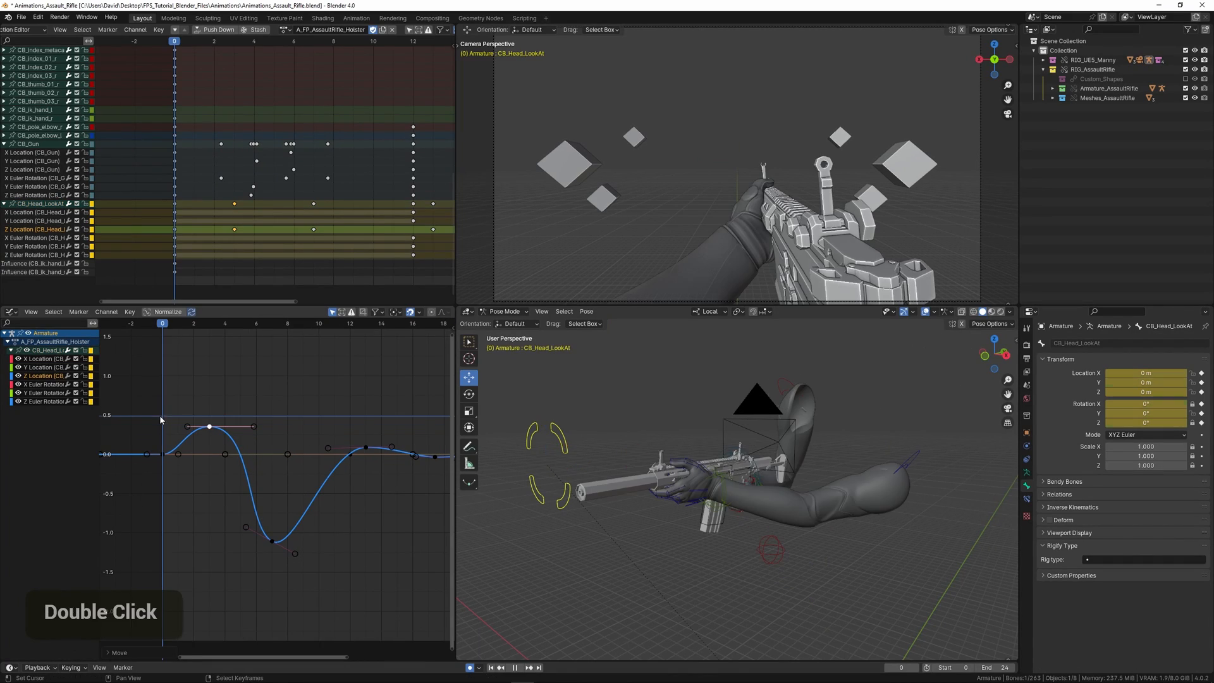
key(space)
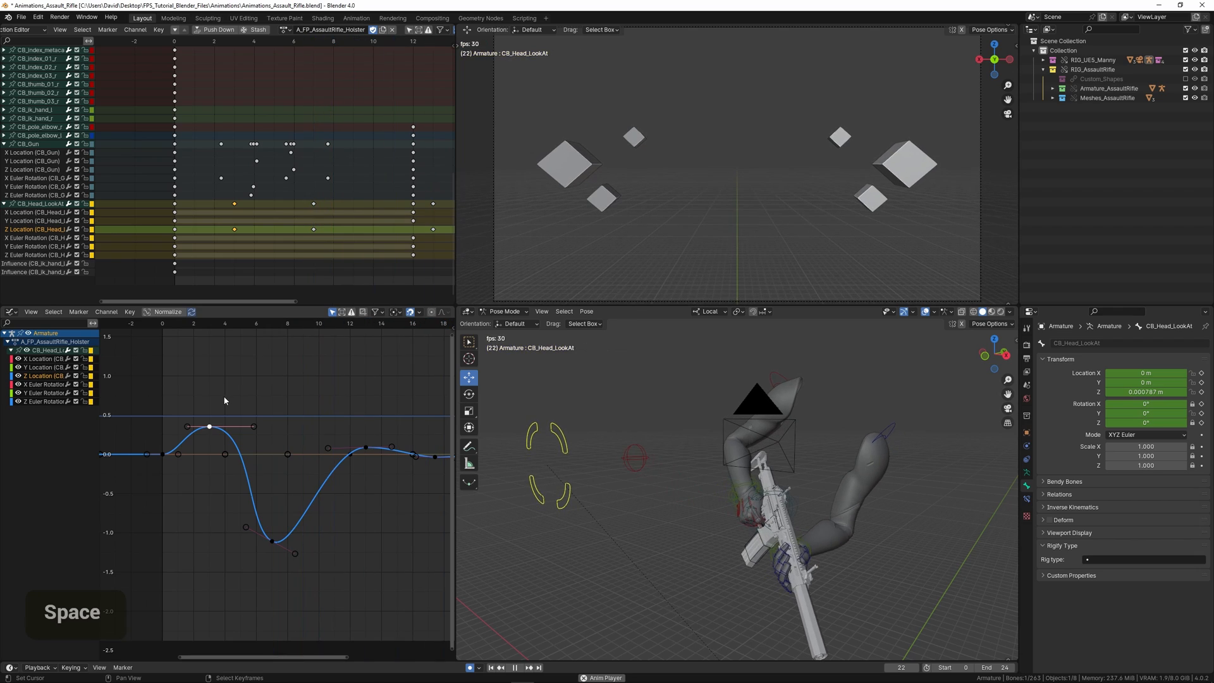
key(ctrl+space)
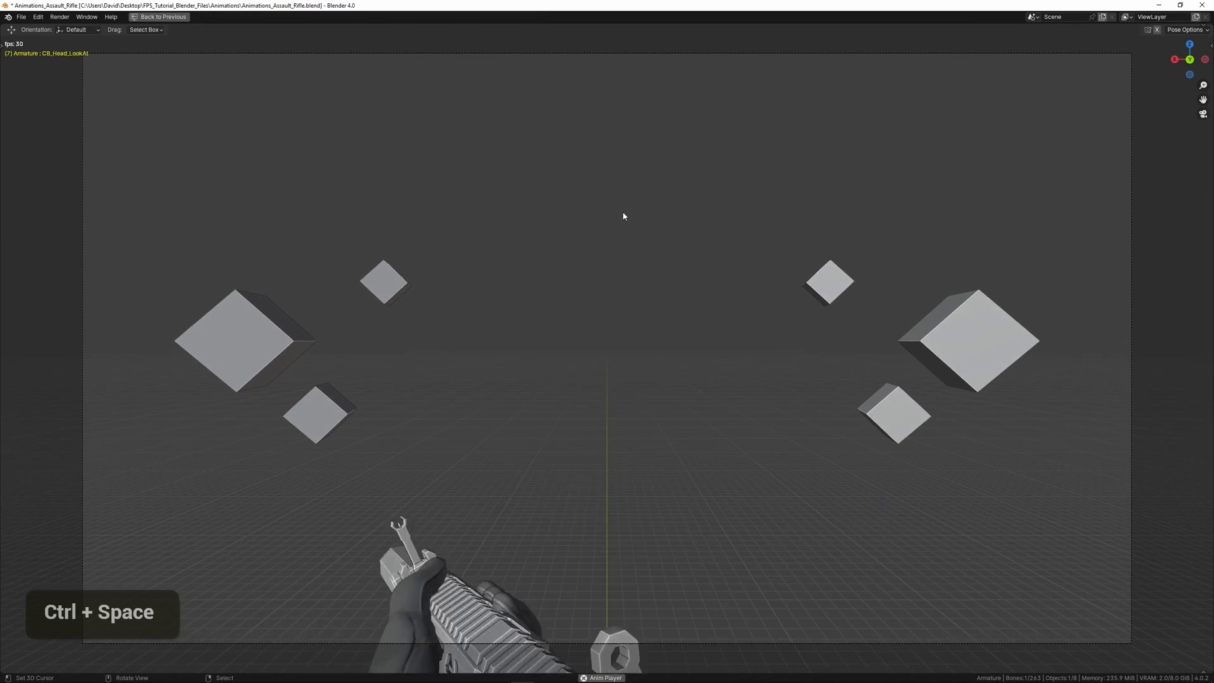
key(ctrl+space)
Step: Move the frame 3 and frame 7 Z Location keyframes one frame earlier, to frames 2 and 6
shift+right_click(274, 541)
key(g)
key(x)
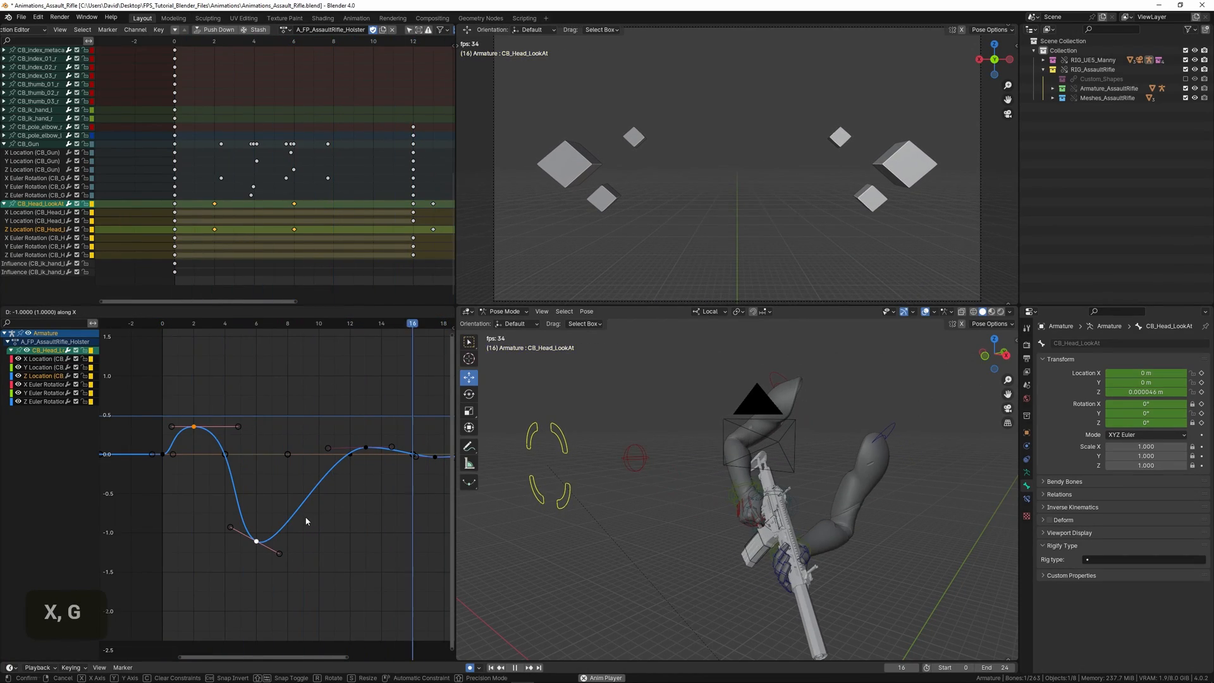
click(303, 518)
Step: Shorten the frame 2 Z Location keyframe's handles and review the playback in the maximized camera view
right_click(194, 427)
key(s)
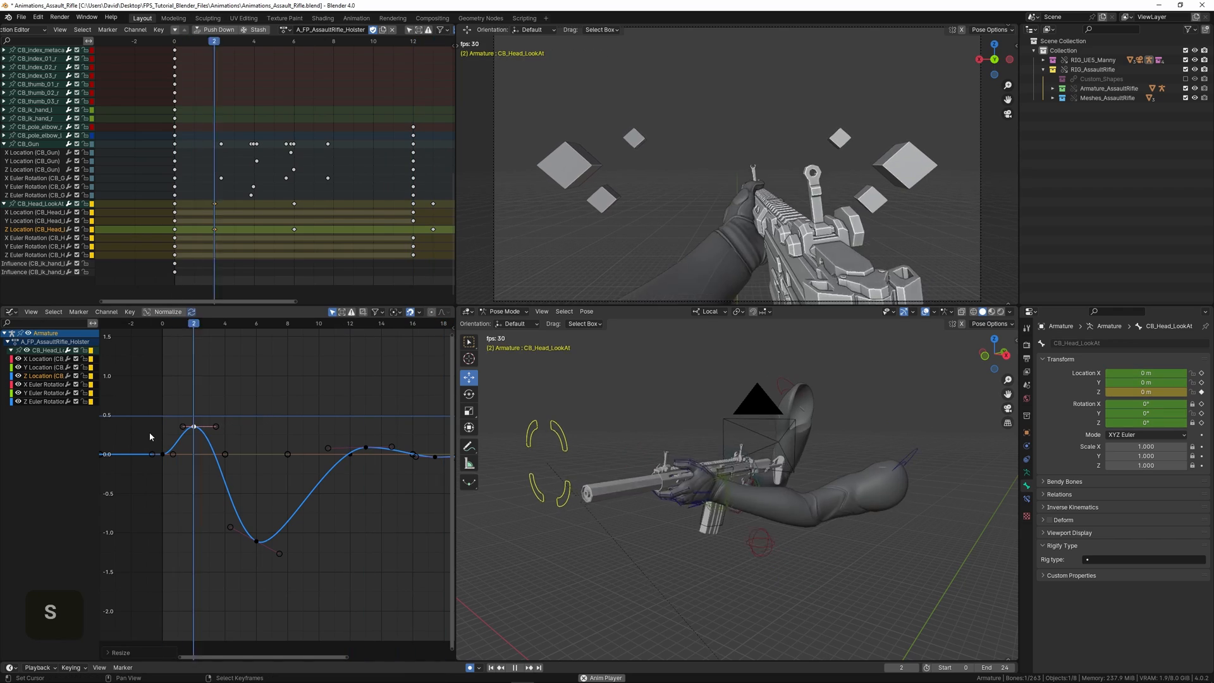
click(150, 431)
key(ctrl+space)
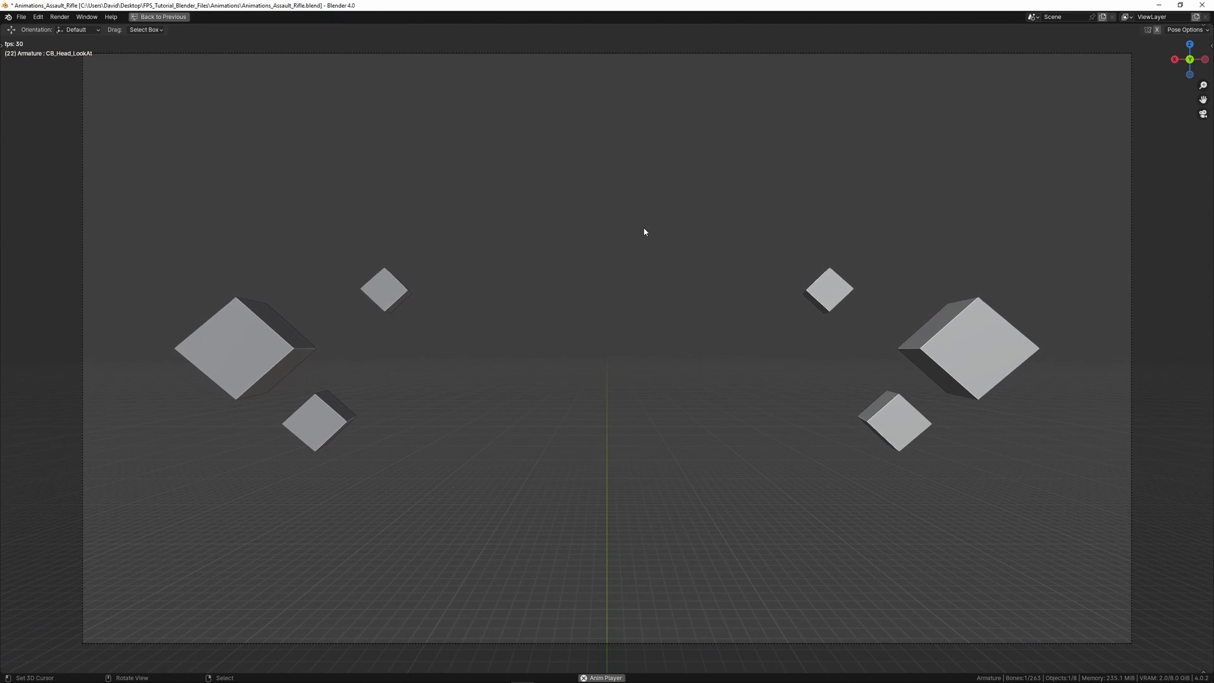
key(ctrl+space)
key(space)
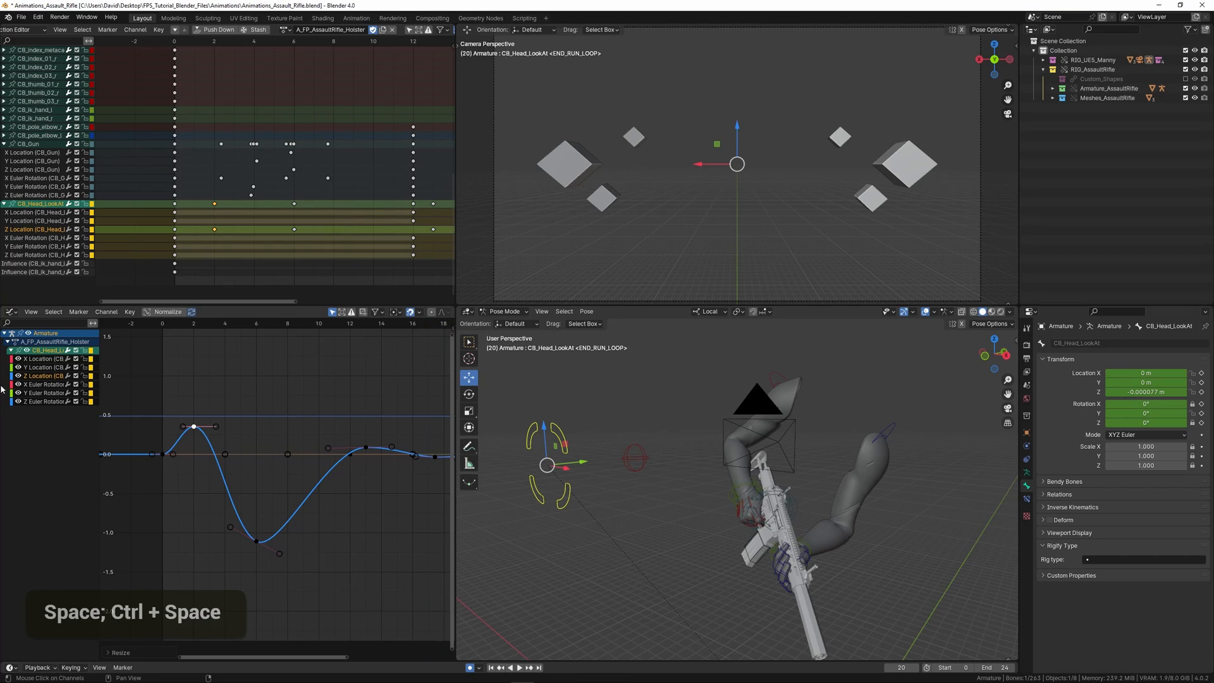
Step: Duplicate CB_Head_LookAt's frame 0 X Location keyframe to frames 3, 5 and 9, and save the file
double_click(32, 361)
scroll(171, 441, down, 2)
ctrl+middle_drag(171, 441, 224, 436)
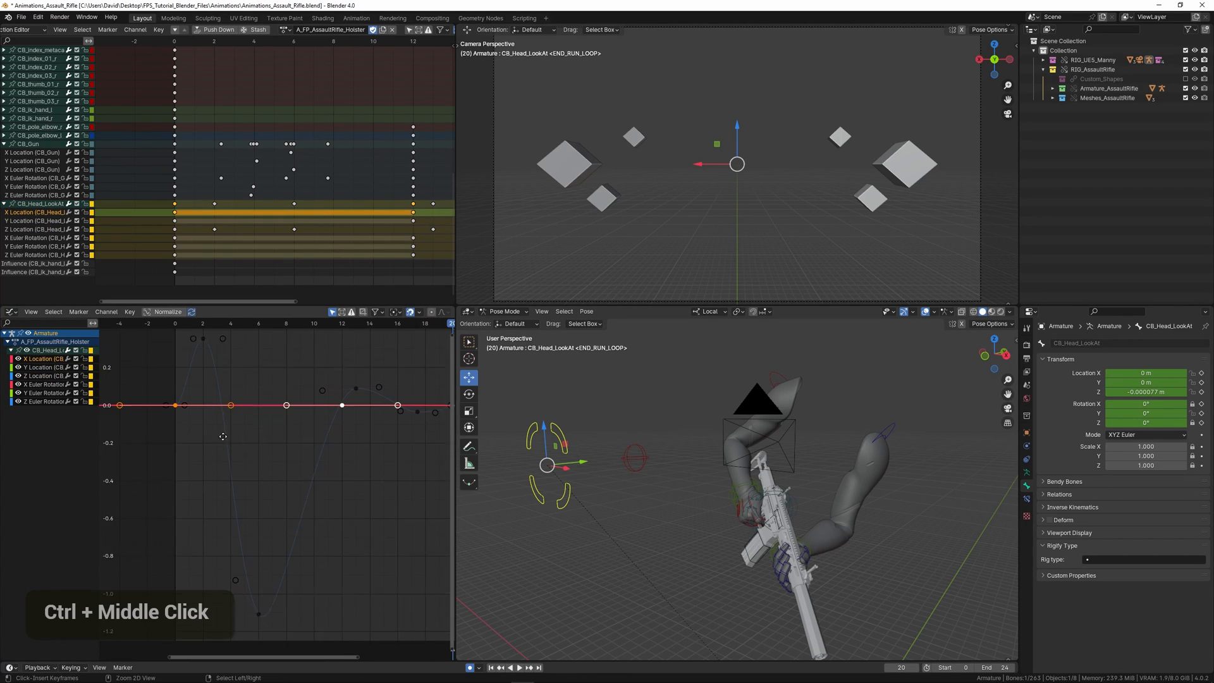
right_click(177, 220)
key(shift+d)
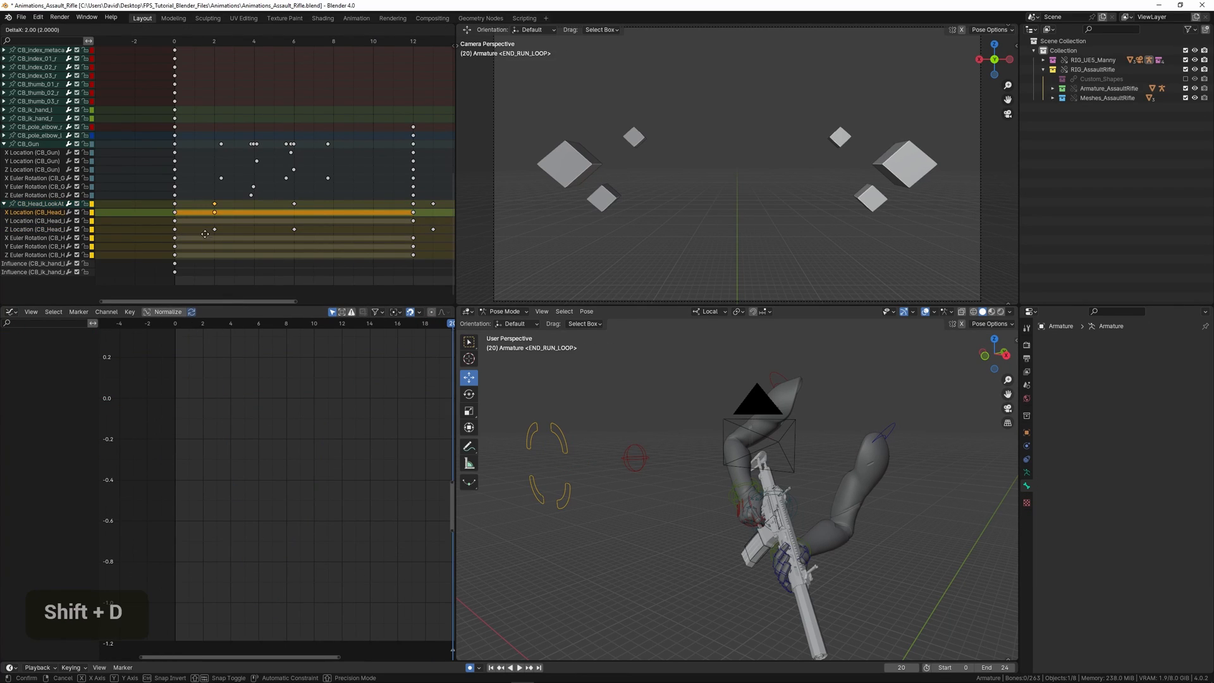
click(318, 240)
click(67, 211)
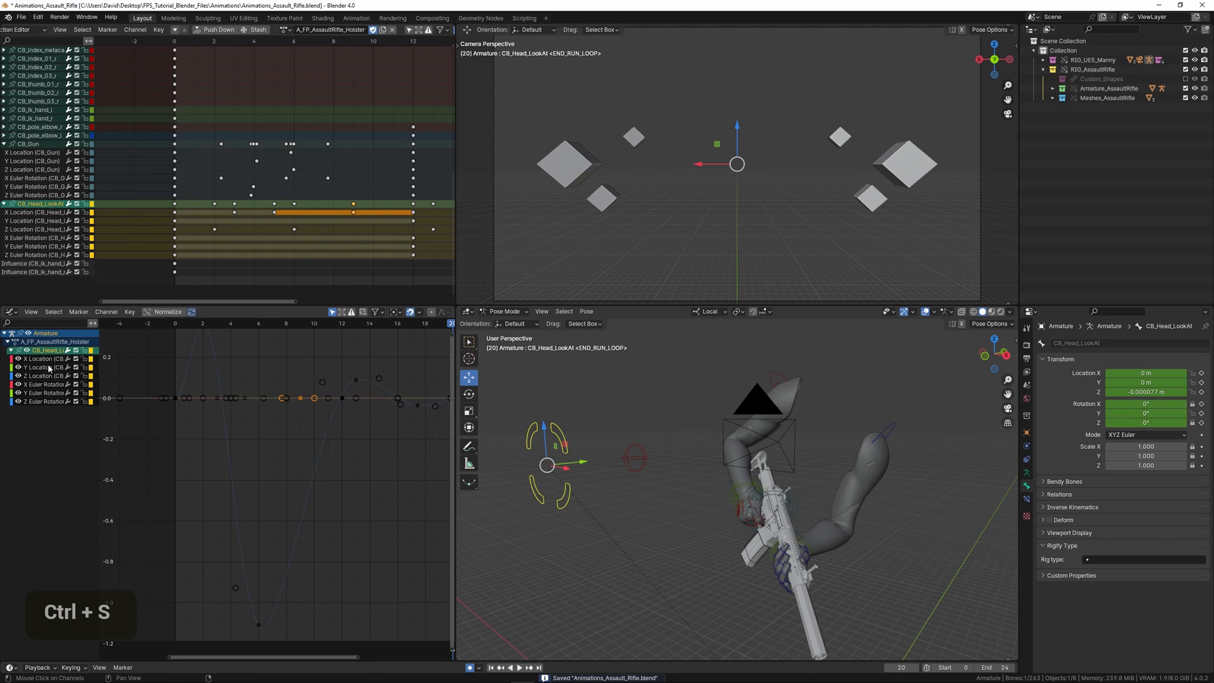
Step: Lower the frame 3 X Location keyframe vertically to about -0.1
double_click(48, 359)
middle_drag(209, 437, 234, 446)
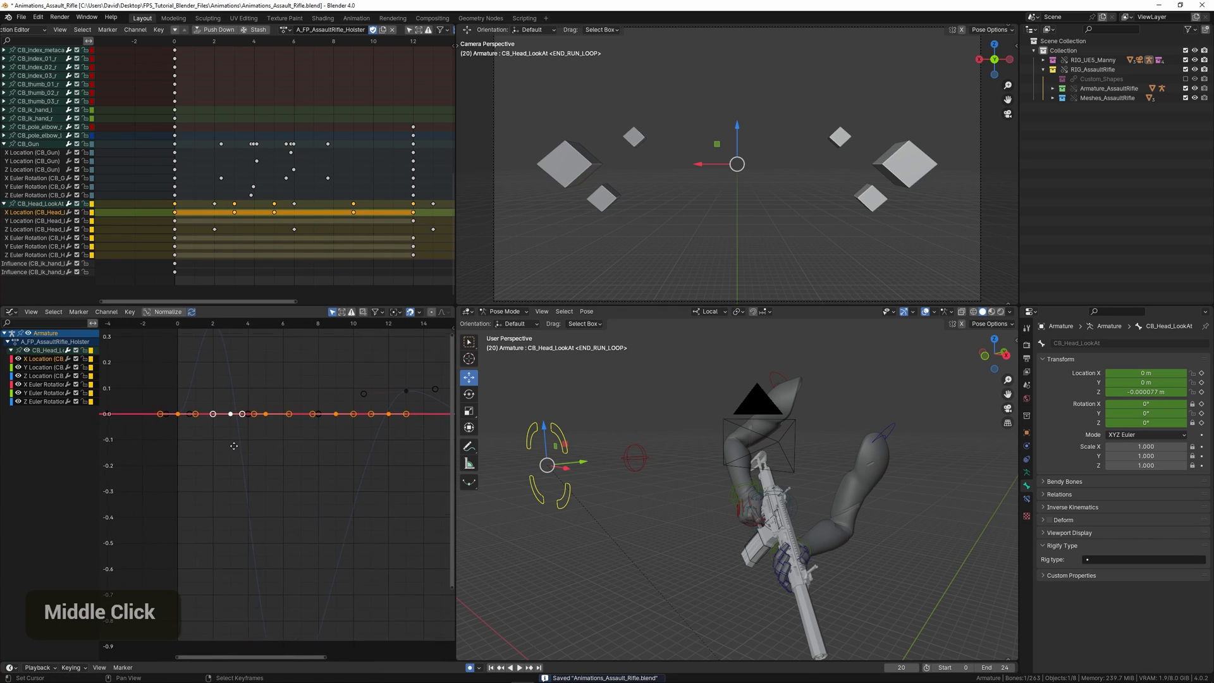
right_click(268, 415)
click(268, 416)
click(234, 417)
key(g)
key(y)
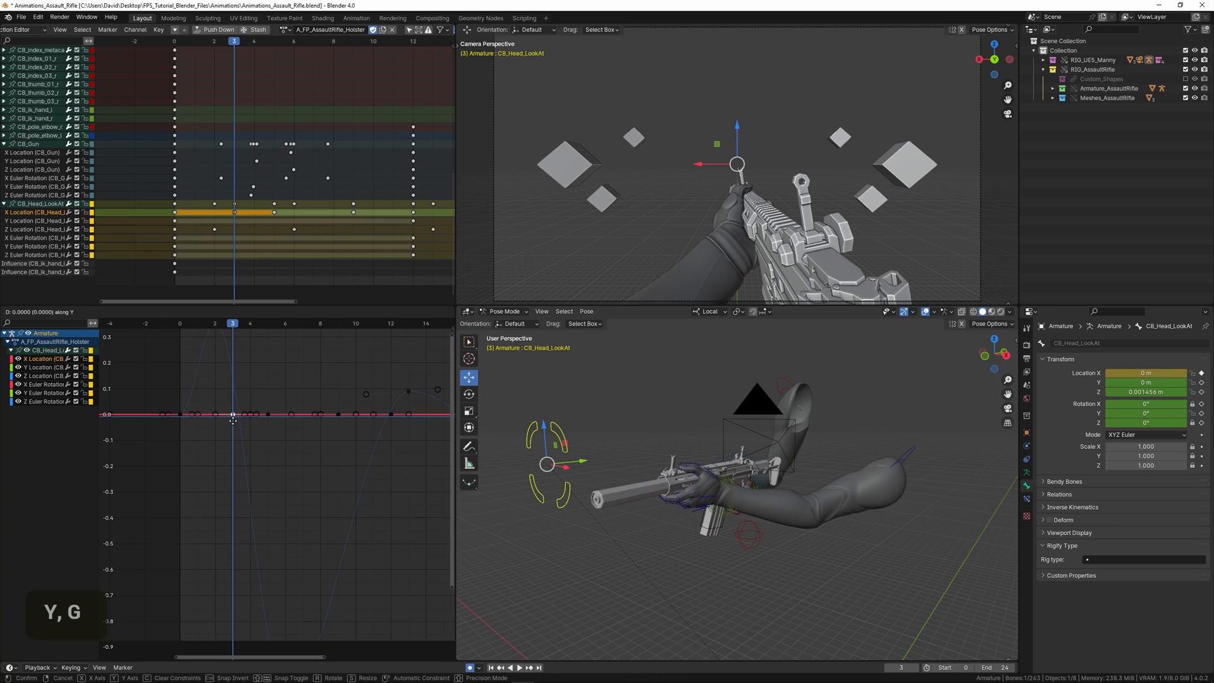
click(233, 448)
Step: Raise the frame 5 X Location keyframe to about 0.74
double_click(269, 416)
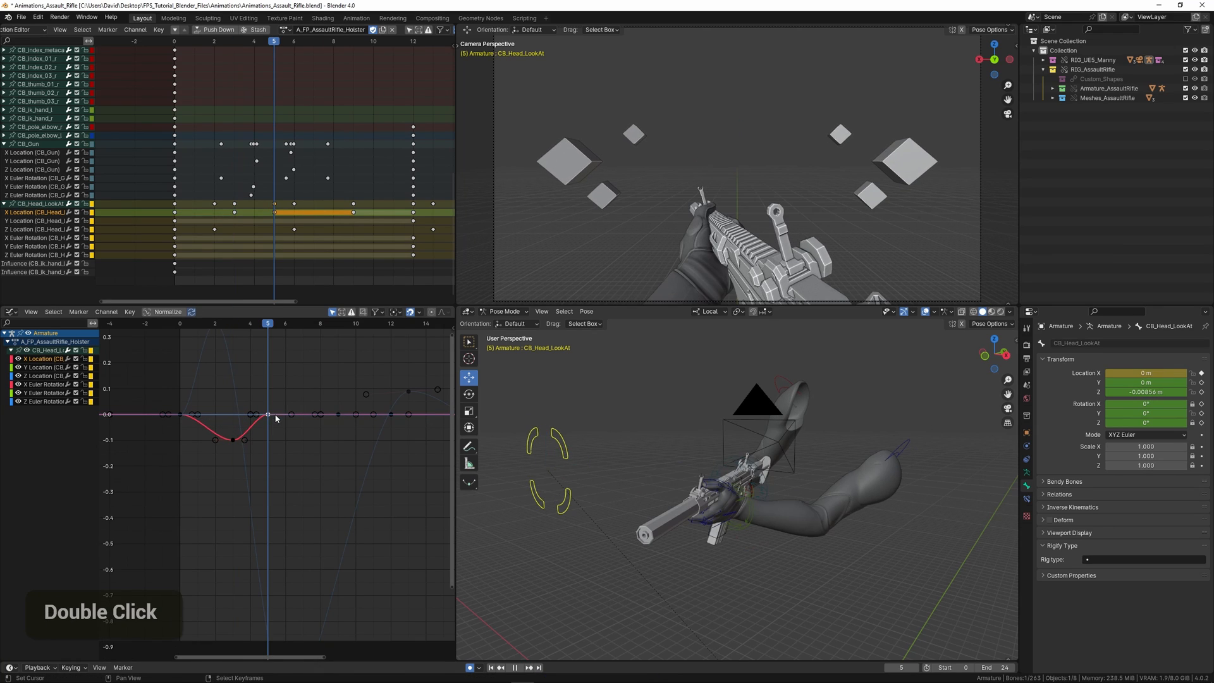
key(g)
scroll(297, 417, down, 2)
middle_click(286, 430)
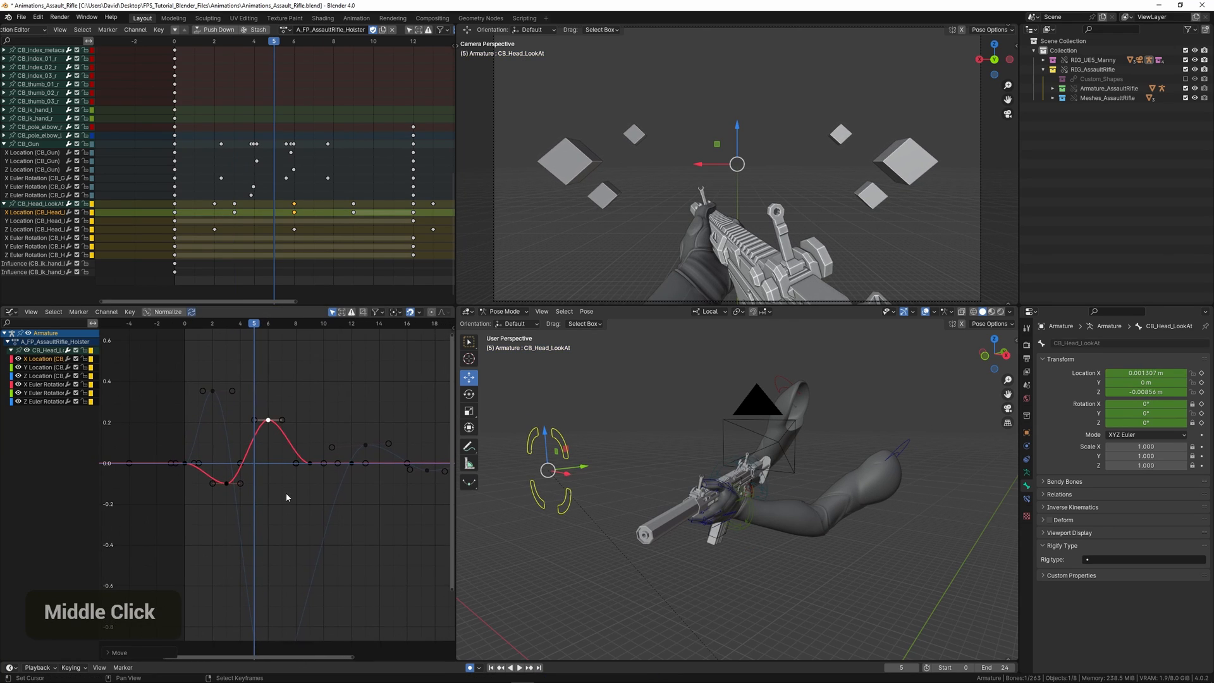
click(285, 432)
Step: Try to move the frame 9 X Location keyframe horizontally to a later frame
right_click(313, 468)
scroll(313, 468, down, 2)
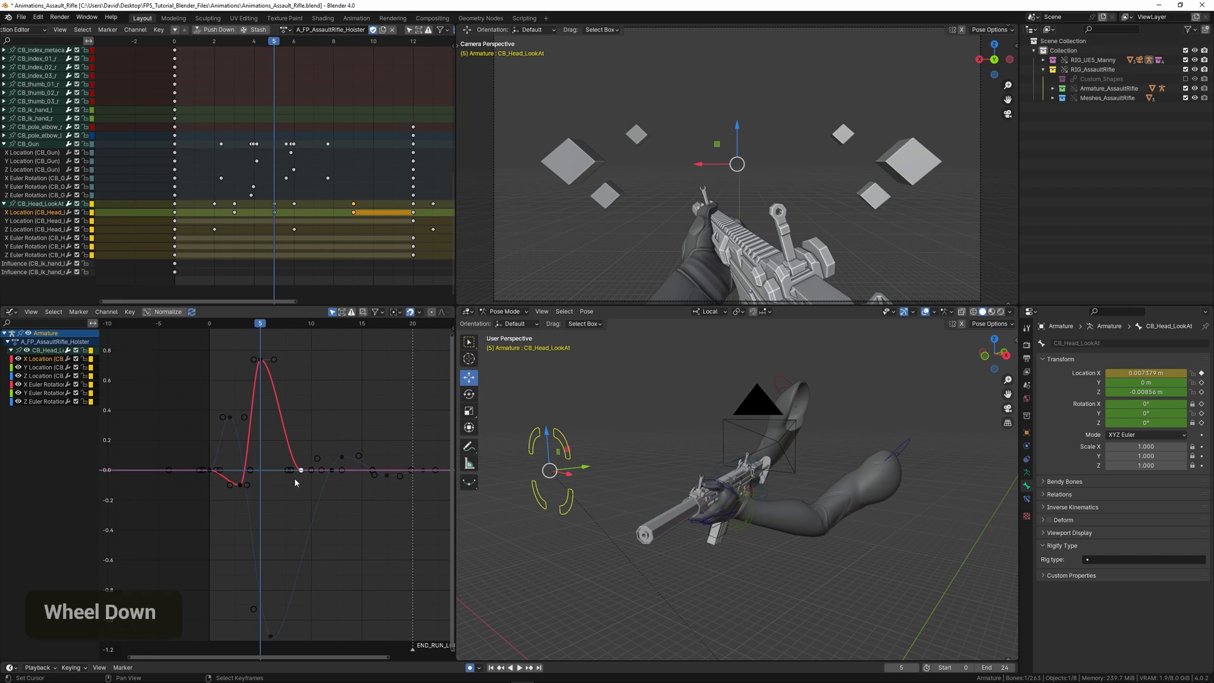
key(g)
key(x)
click(408, 483)
middle_drag(338, 493, 294, 485)
key(ctrl+z)
scroll(264, 482, up, 1)
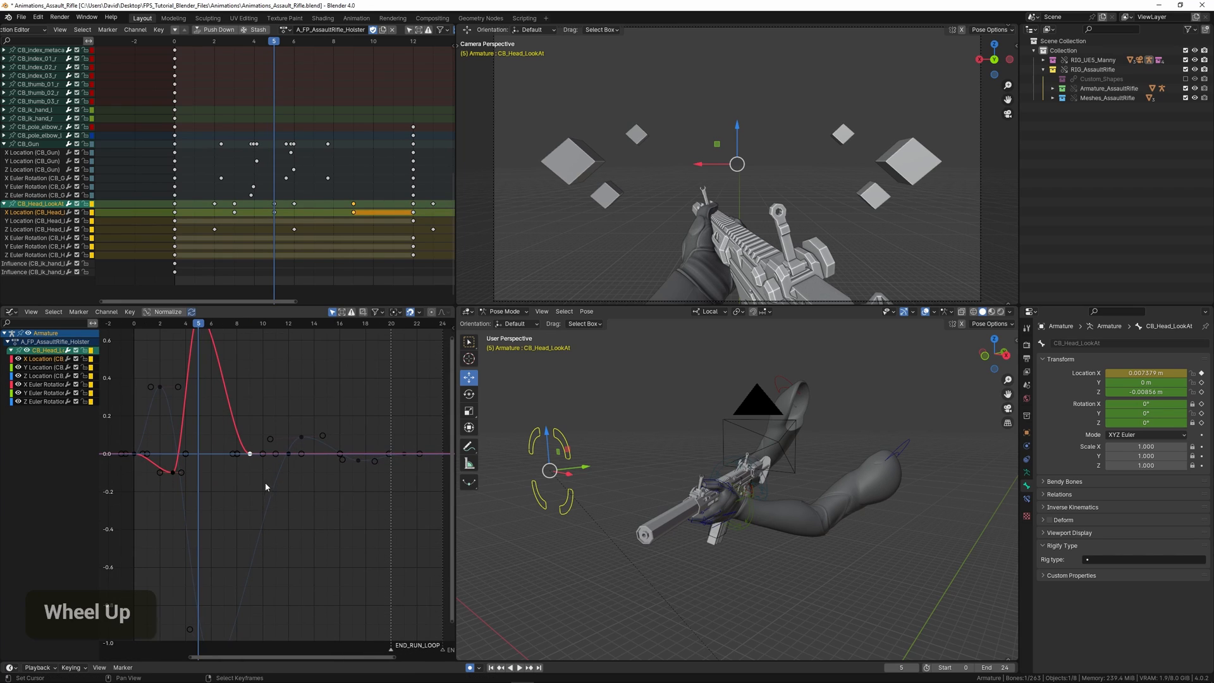
Step: Delete the frame 12 X Location keyframe, move the frame 9 one to frame 14, and replay from frame 0
right_click(290, 455)
key(x)
click(291, 456)
right_click(250, 453)
key(g)
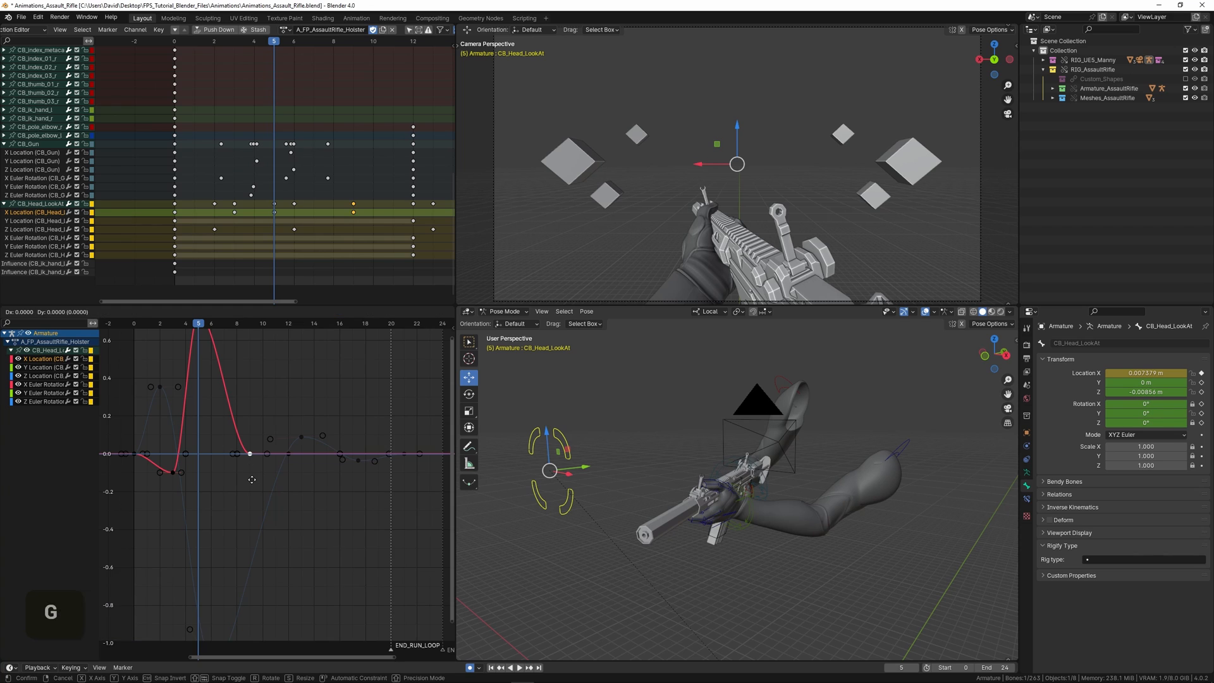
click(298, 477)
scroll(298, 477, down, 2)
key(space)
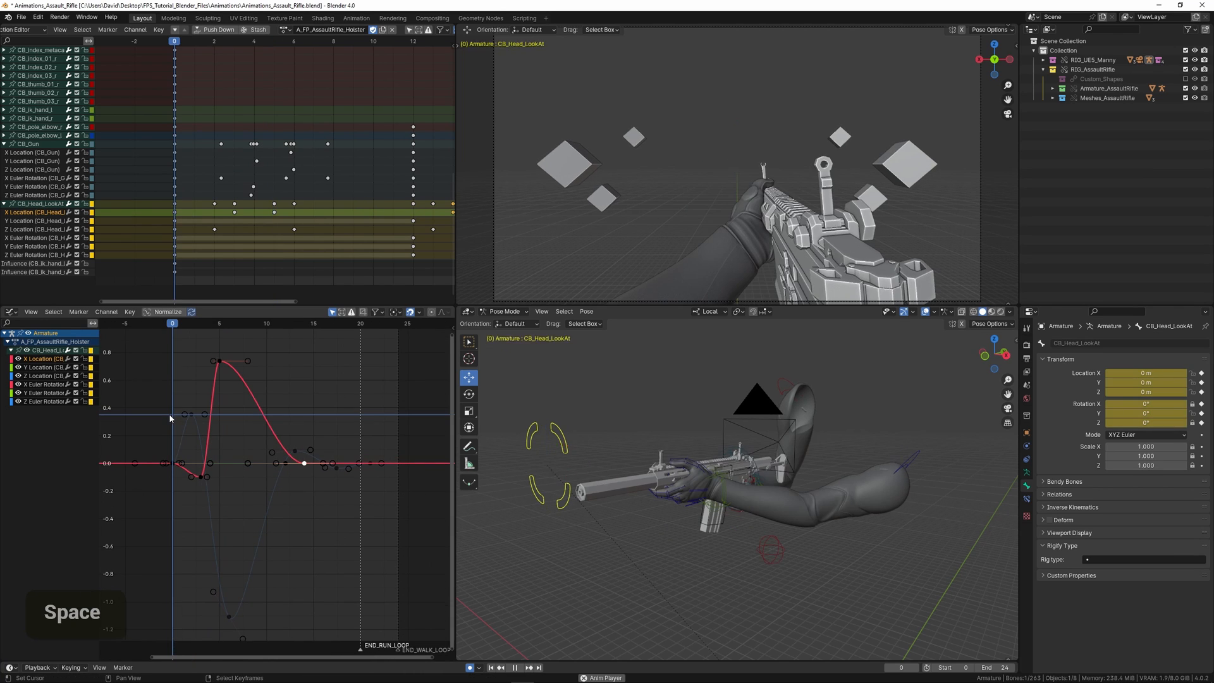
Step: Delete the frame 3 X Location keyframe and replay the start of the animation
key(space)
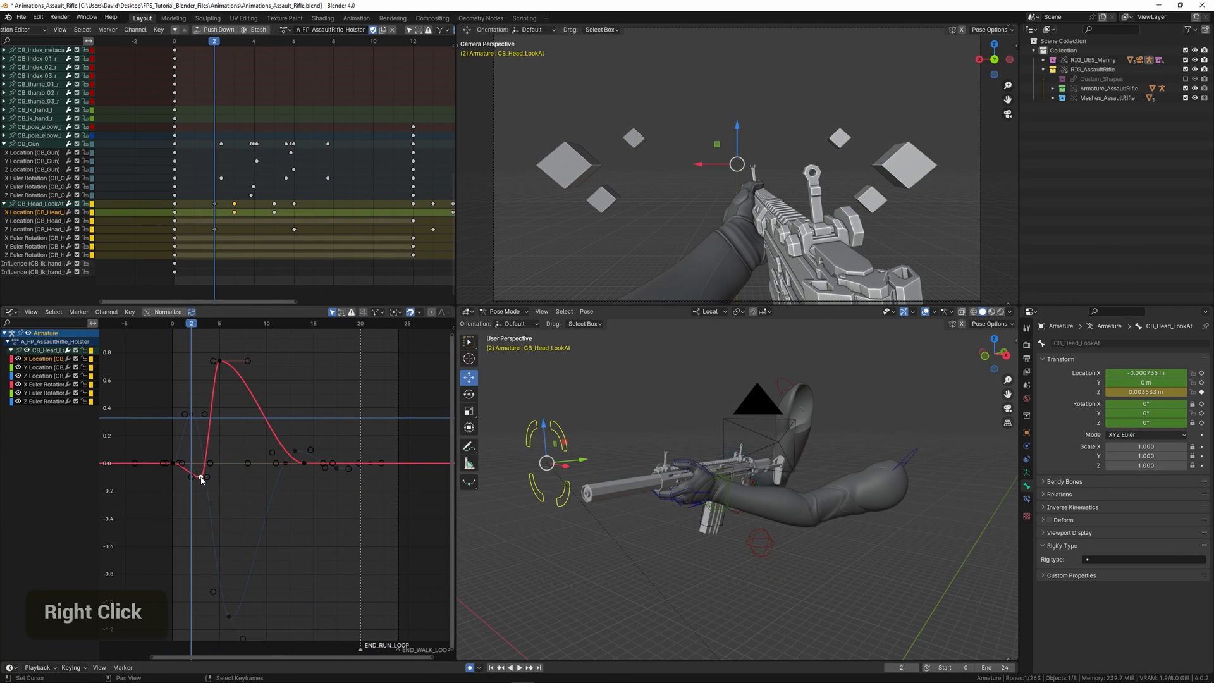
key(x)
click(200, 477)
click(173, 411)
key(space)
key(space)
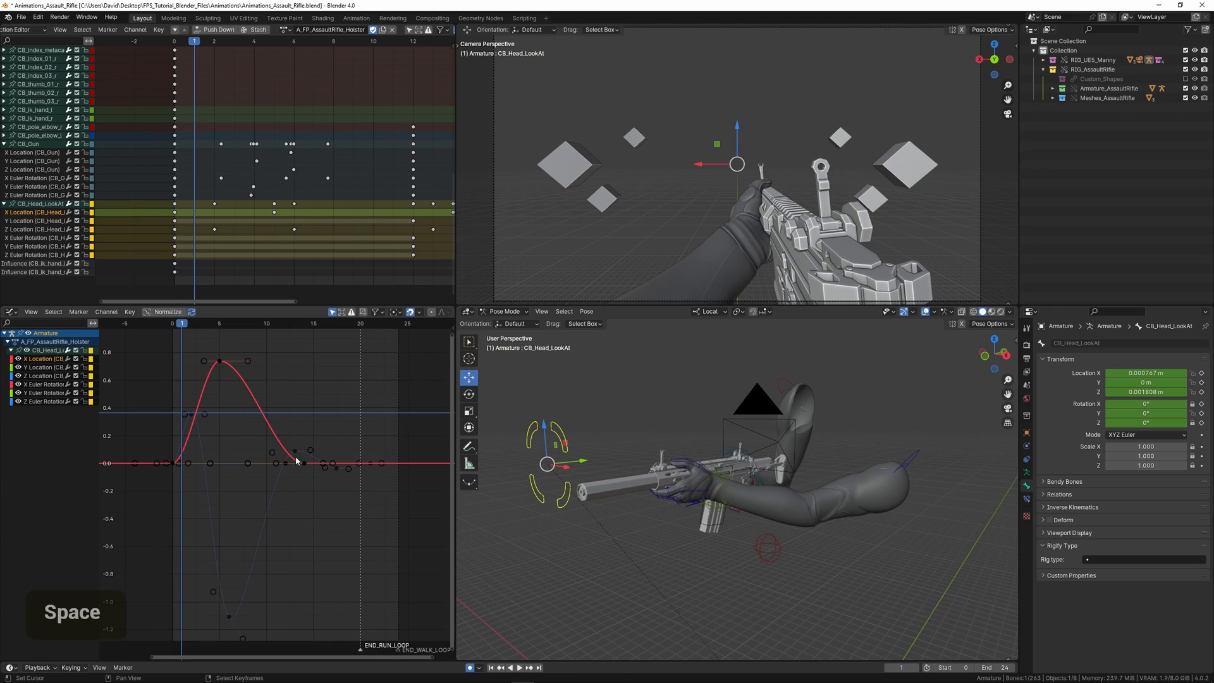
Step: Duplicate the frame 14 X Location keyframe horizontally to frame 21
right_click(298, 462)
key(x)
key(shift+d)
click(360, 483)
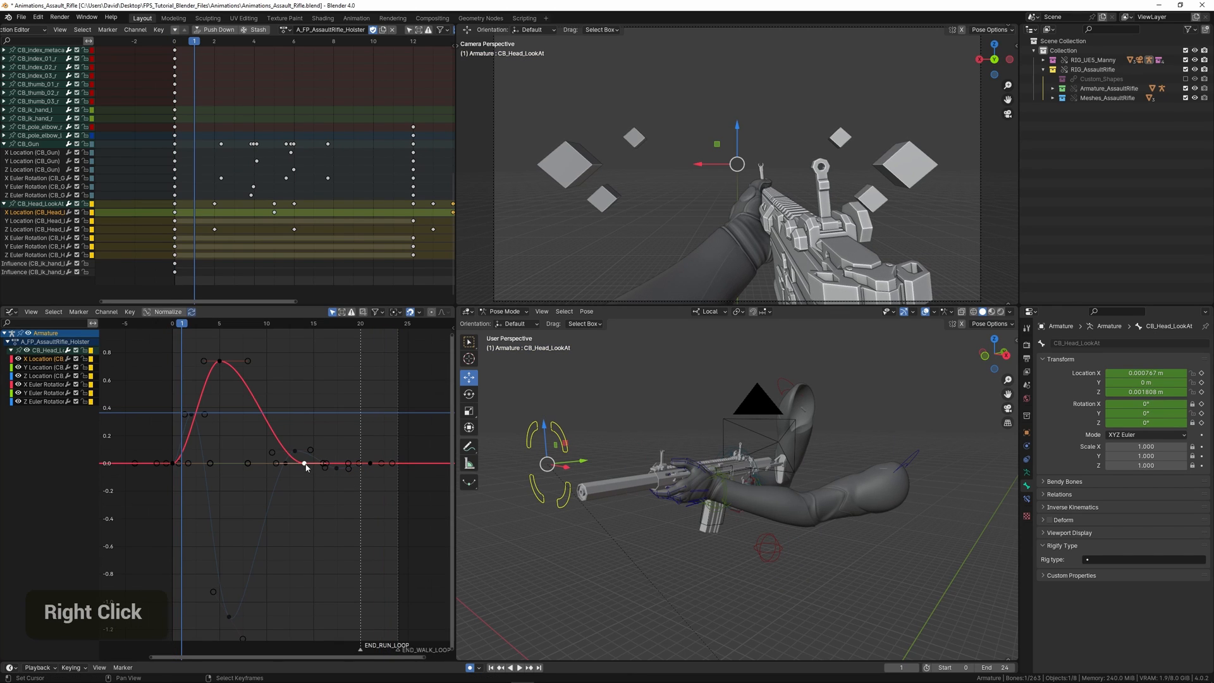
Step: Move the frame 14 X Location keyframe to frame 15 at about -0.2 and replay the animation in the maximized camera view
key(g)
click(313, 491)
click(168, 432)
key(space)
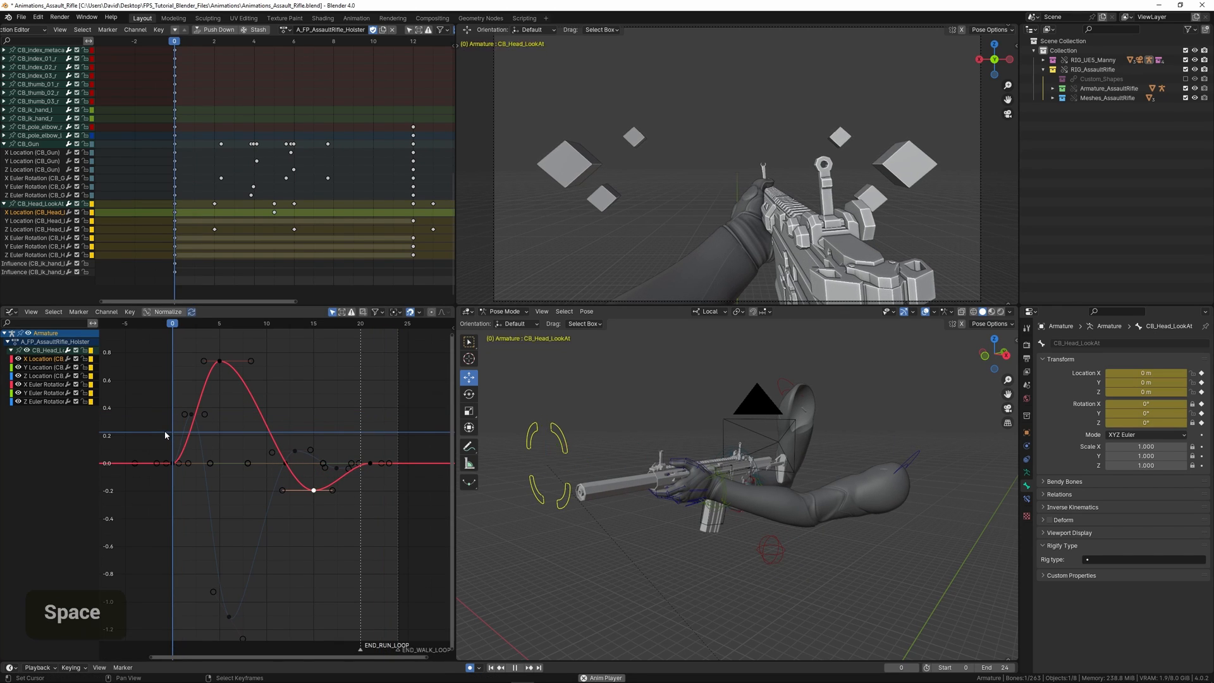
key(ctrl+space)
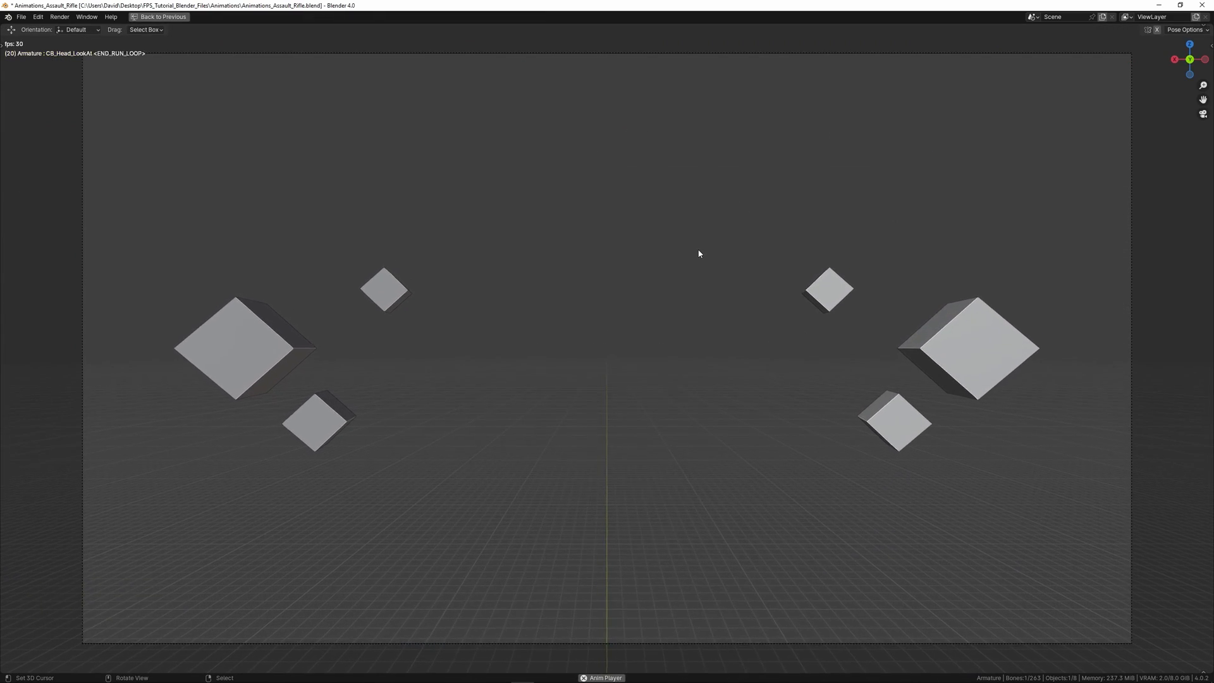
Step: Raise the frame 15 X Location keyframe to about -0.11
key(ctrl+space)
scroll(346, 503, up, 1)
key(g)
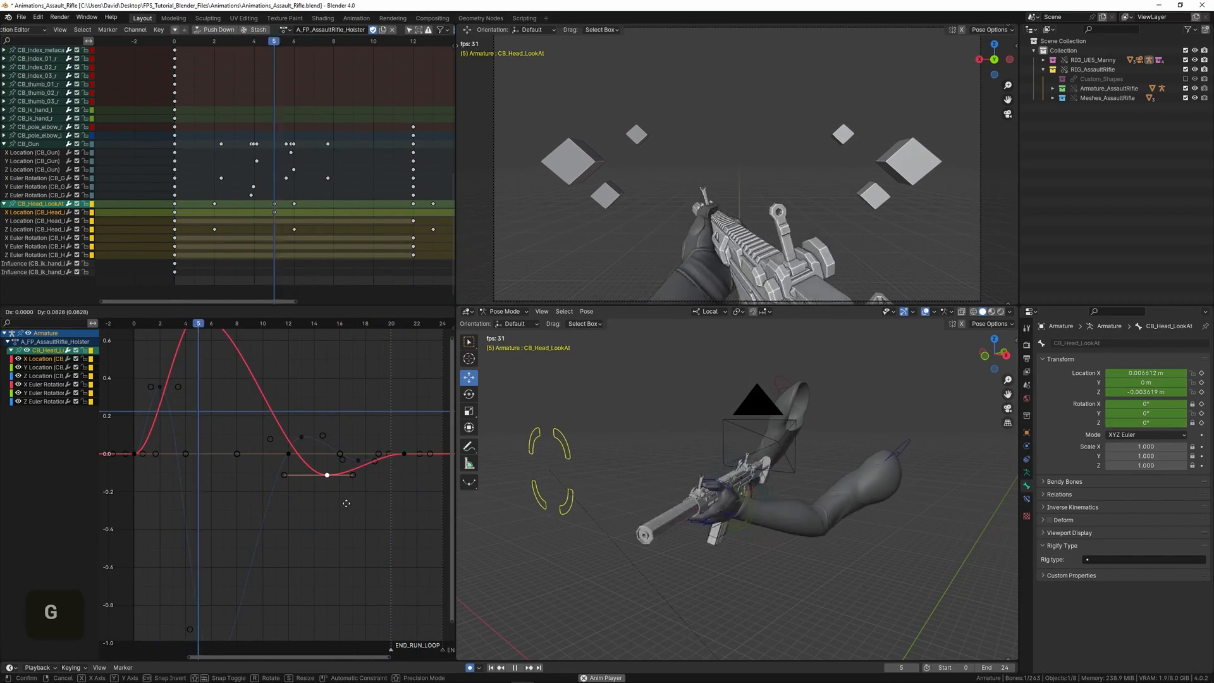
click(346, 503)
Step: Tilt the handles of the frame 5 X Location keyframe and lower it to about 0.5
scroll(253, 379, down, 1)
right_click(210, 343)
key(r)
click(282, 374)
key(g)
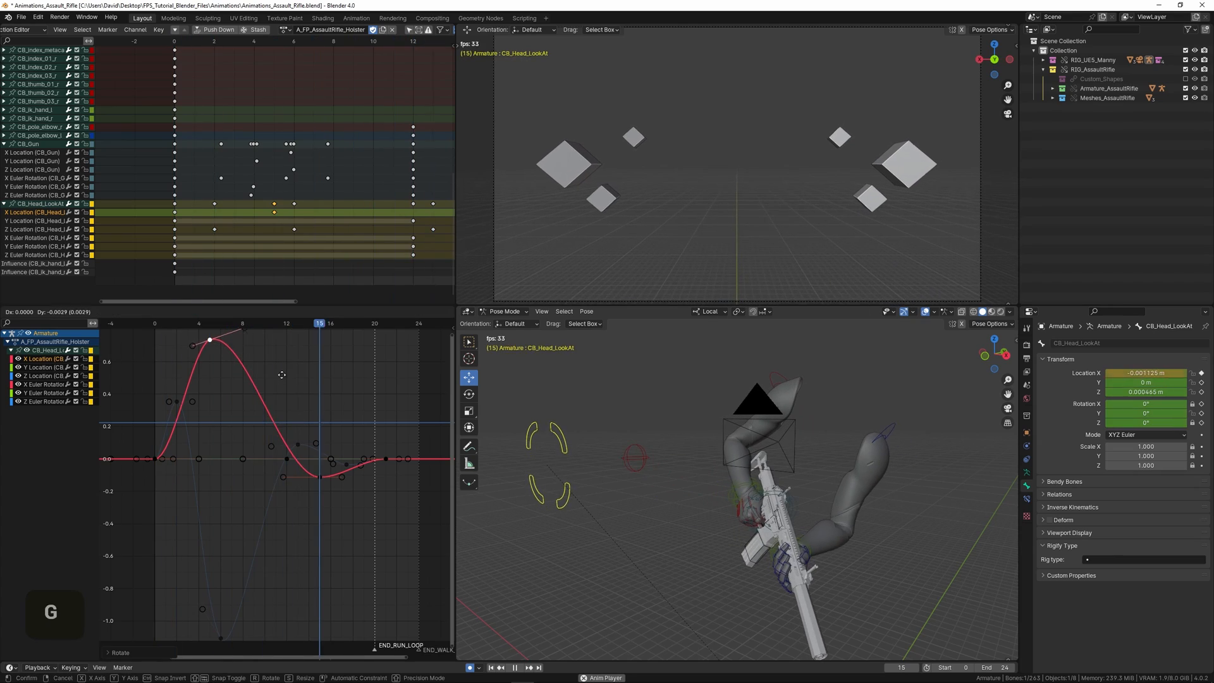
click(282, 374)
Step: Review the playing animation in the maximized camera view, save the file, and stop playback in the normal layout
key(ctrl+space)
key(ctrl+s)
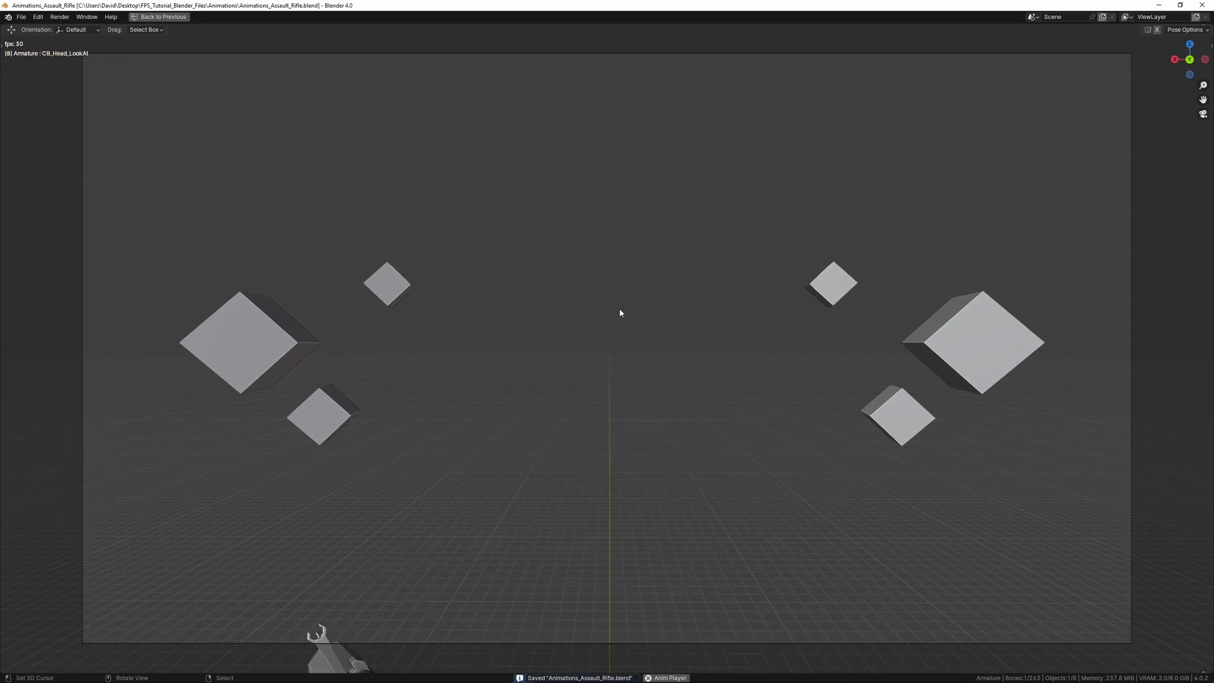
key(ctrl+space)
key(space)
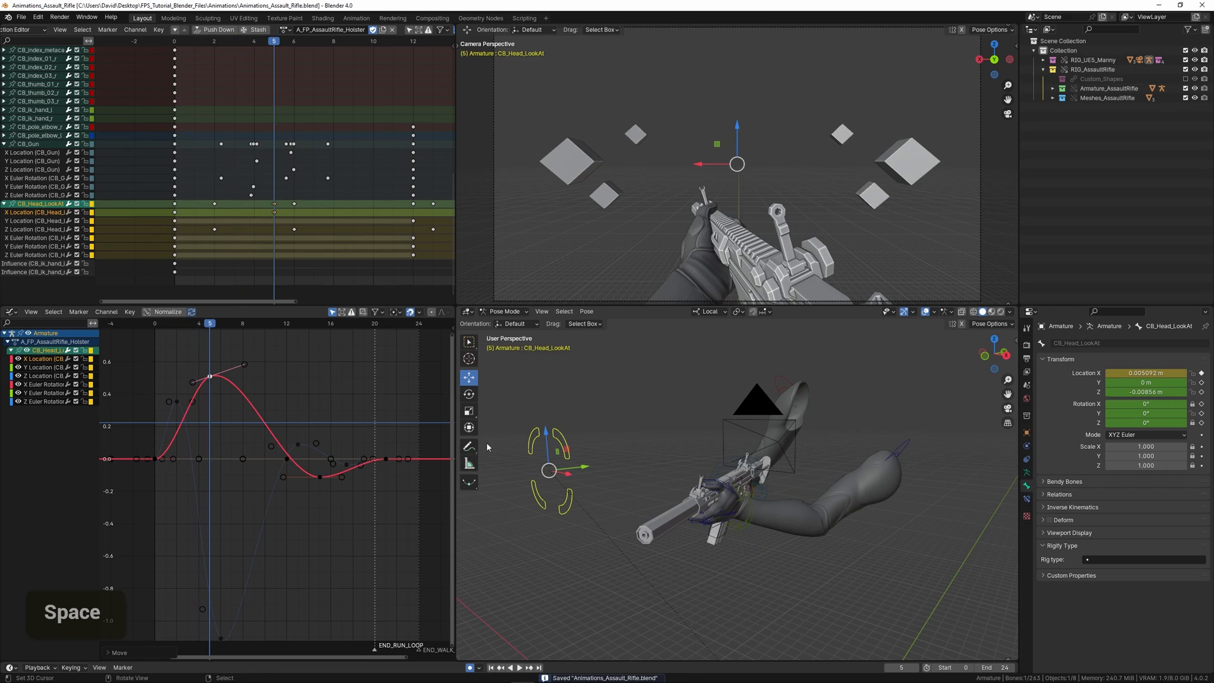
Step: Duplicate CB_Head_LookAt's frame 0 Y Euler Rotation keyframe to frames 1, 3, 6 and 8
middle_drag(169, 261, 196, 255)
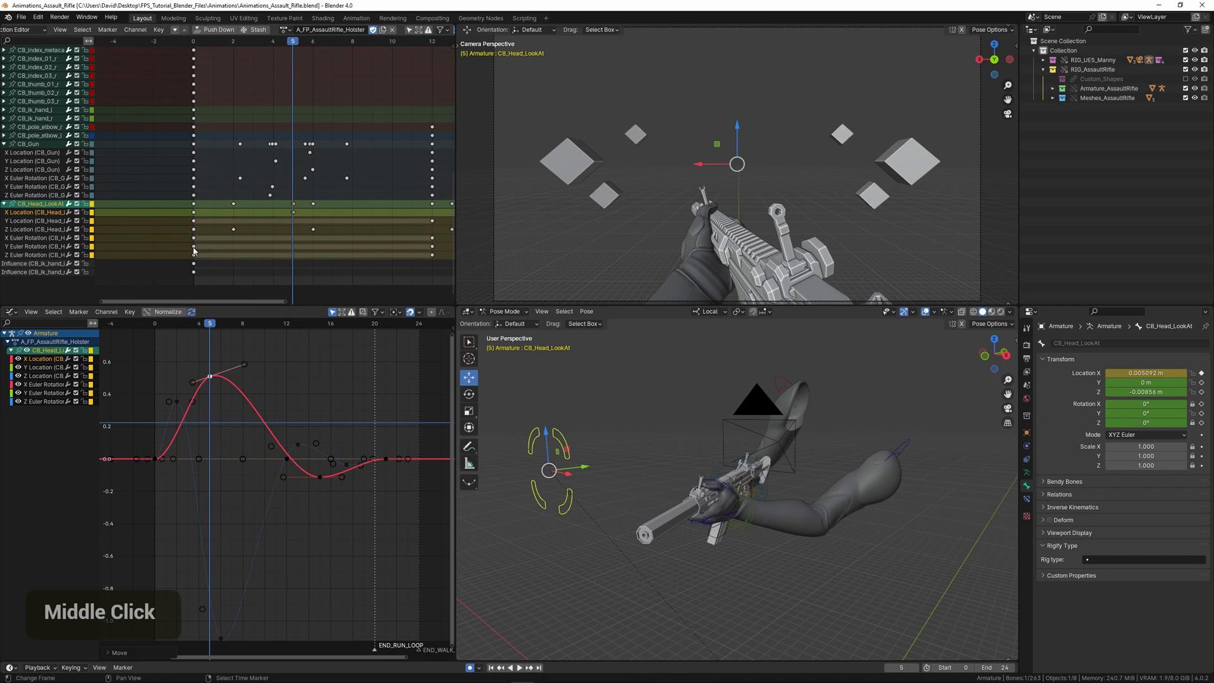
right_click(194, 246)
key(shift+d)
click(215, 263)
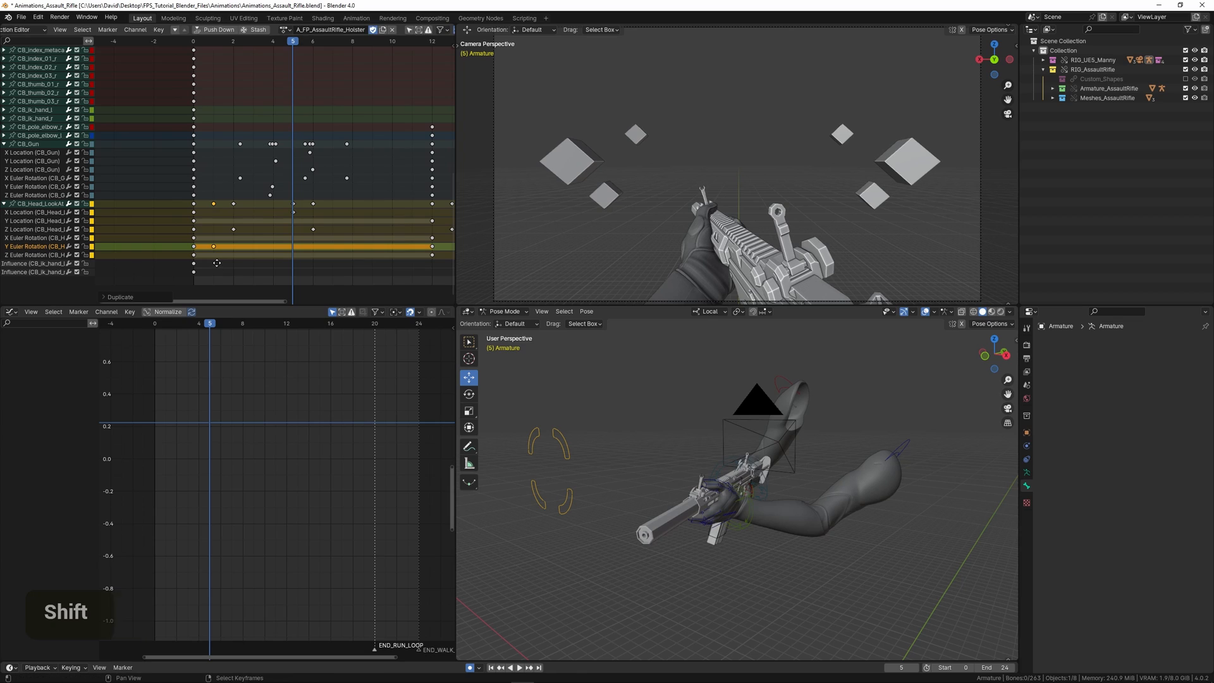
key(shift+d)
click(251, 268)
key(shift+d)
click(300, 268)
key(shift+d)
click(345, 266)
ctrl+scroll(329, 251, down, 2)
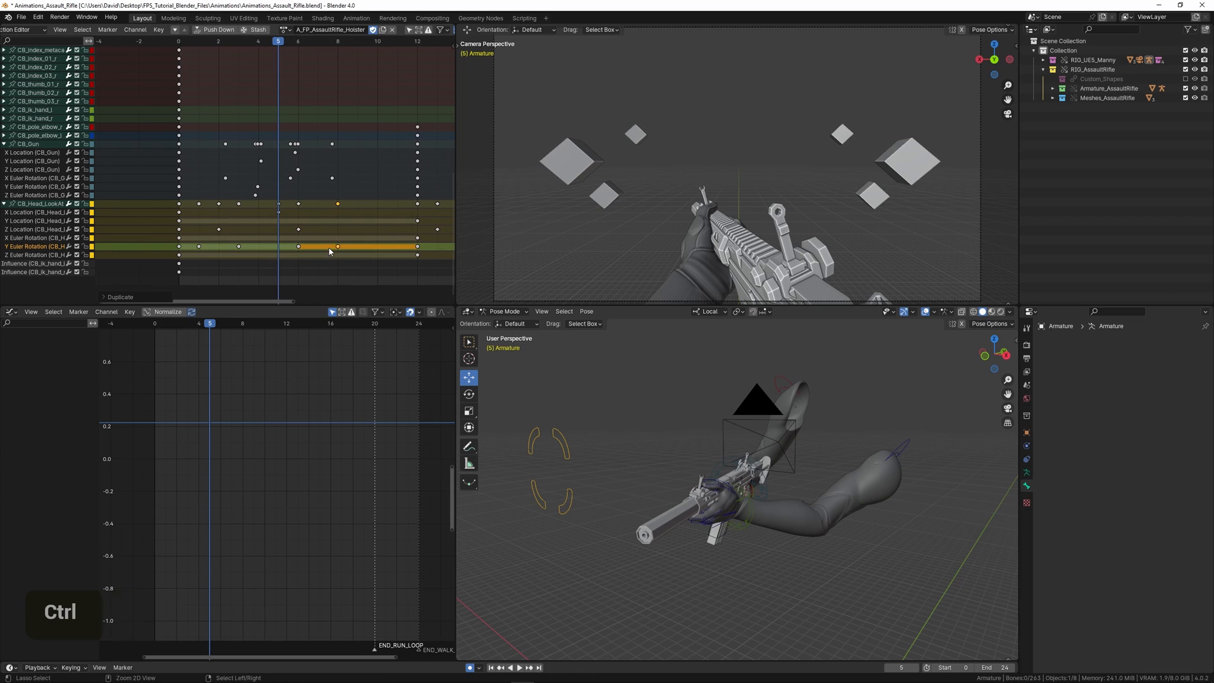
Step: Select CB_Head_LookAt and frame its Y Euler Rotation curve in the graph editor
click(44, 205)
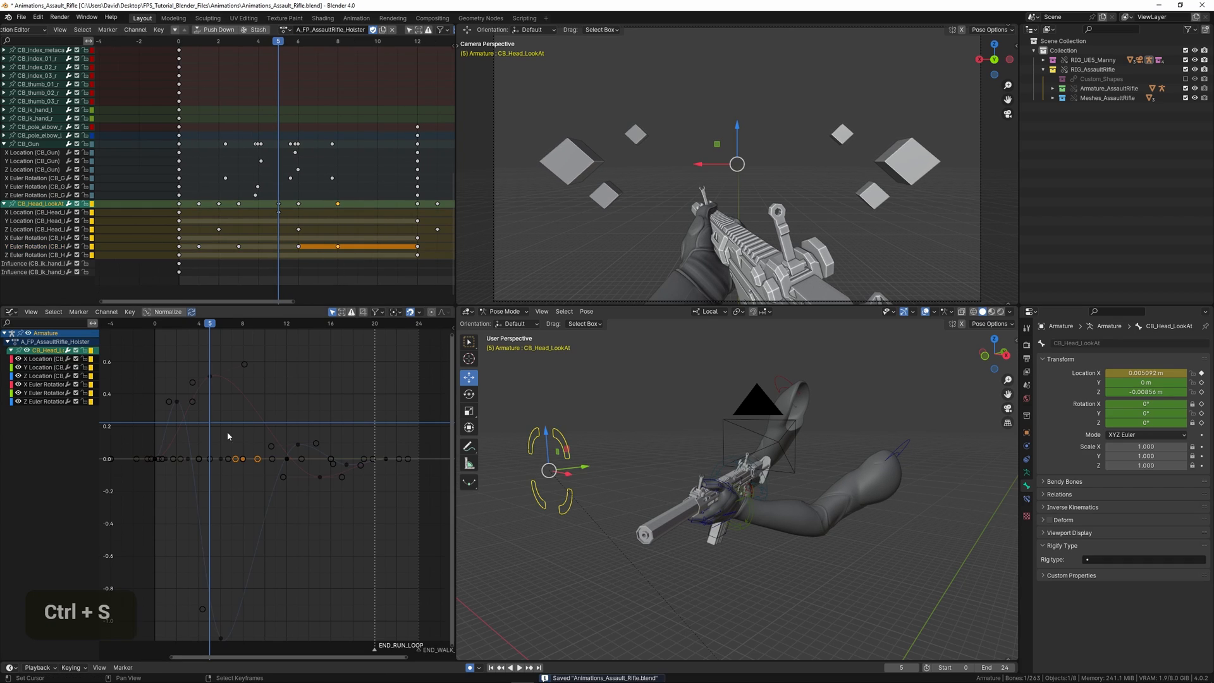
click(49, 393)
key(KP_Decimal)
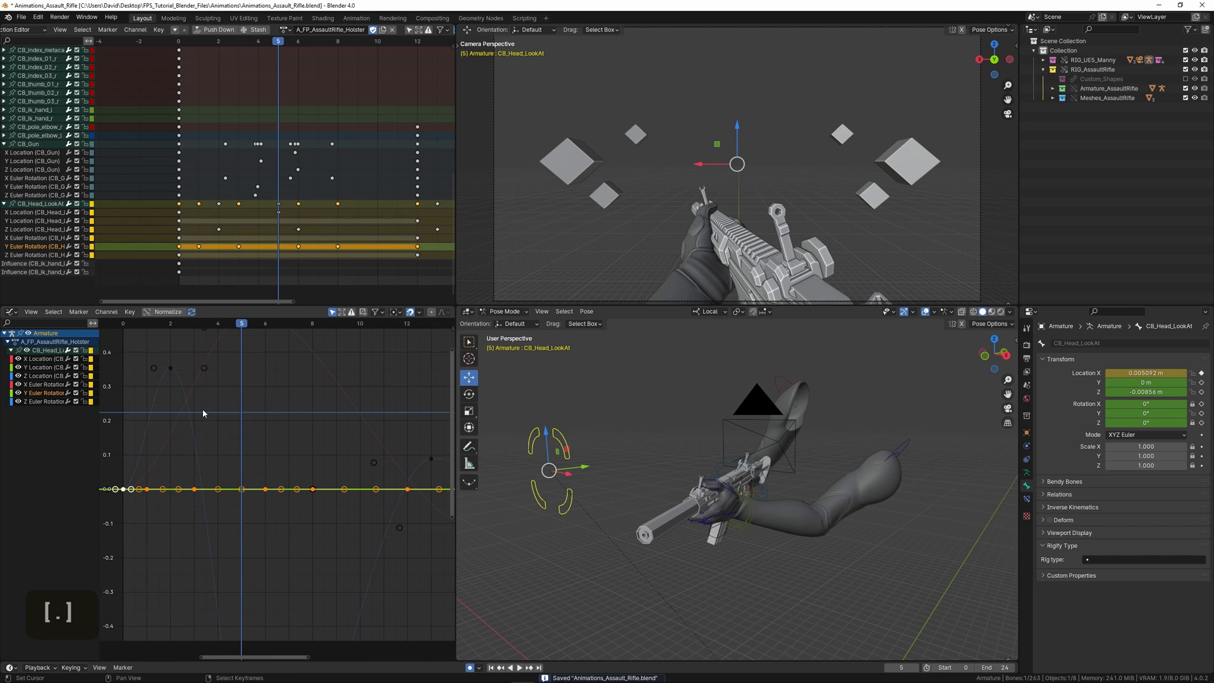
Step: Lower the frame 1 Y Euler Rotation keyframe to about -1.1 and play the animation
scroll(203, 409, down, 2)
scroll(210, 397, up, 2)
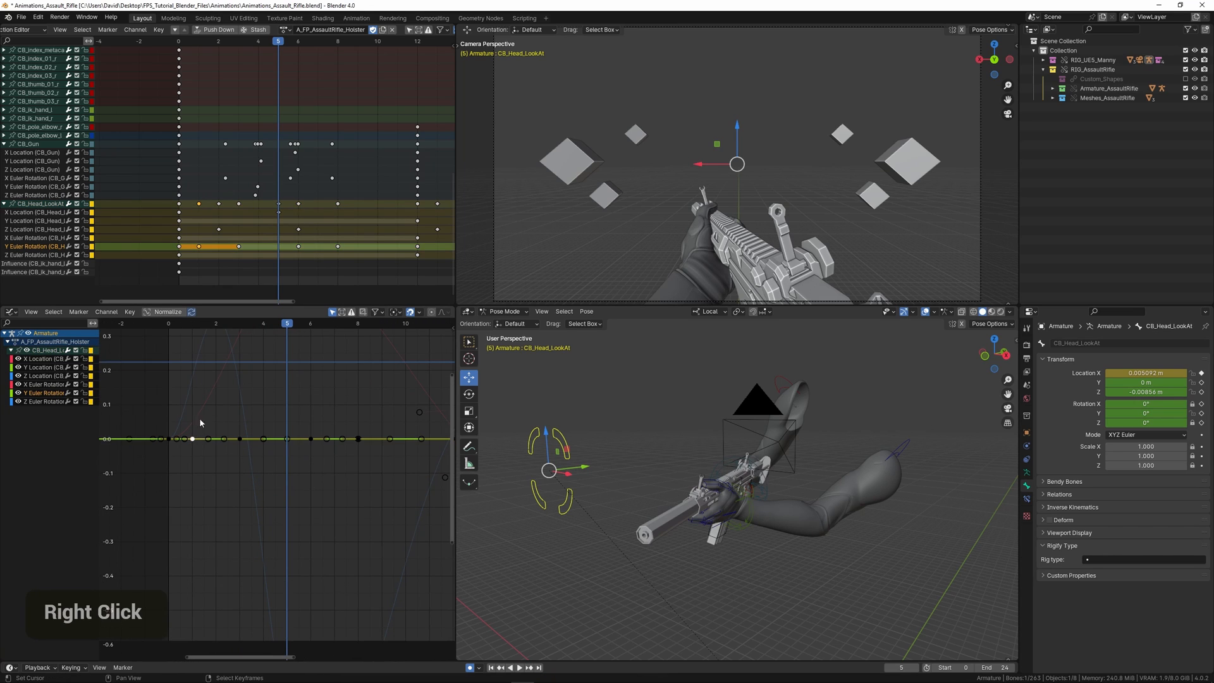
click(193, 410)
key(g)
key(y)
click(192, 525)
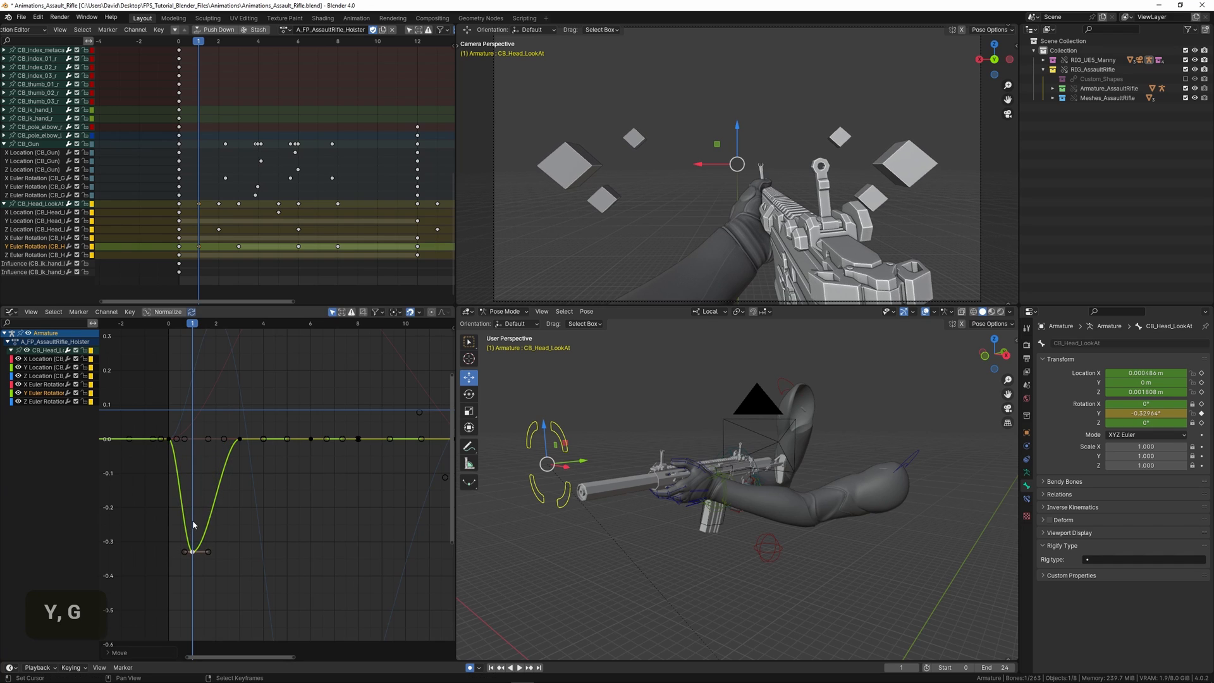
ctrl+middle_drag(208, 371, 253, 407)
scroll(239, 393, up, 3)
key(g)
key(y)
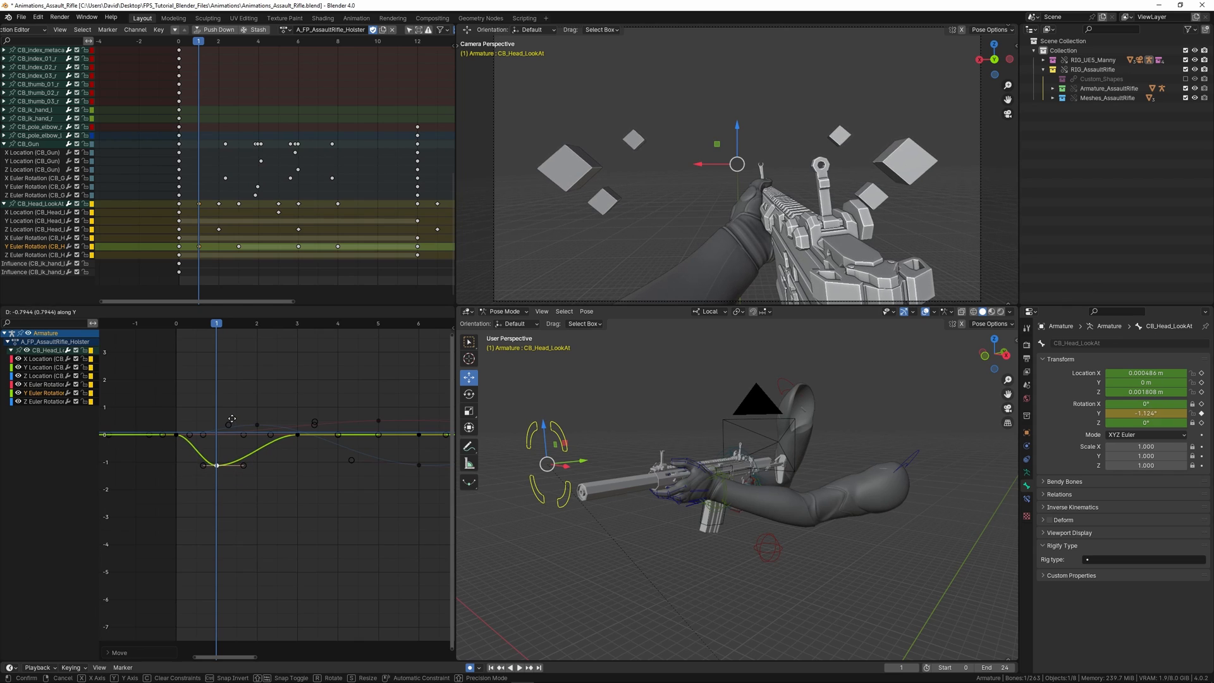
click(232, 419)
key(space)
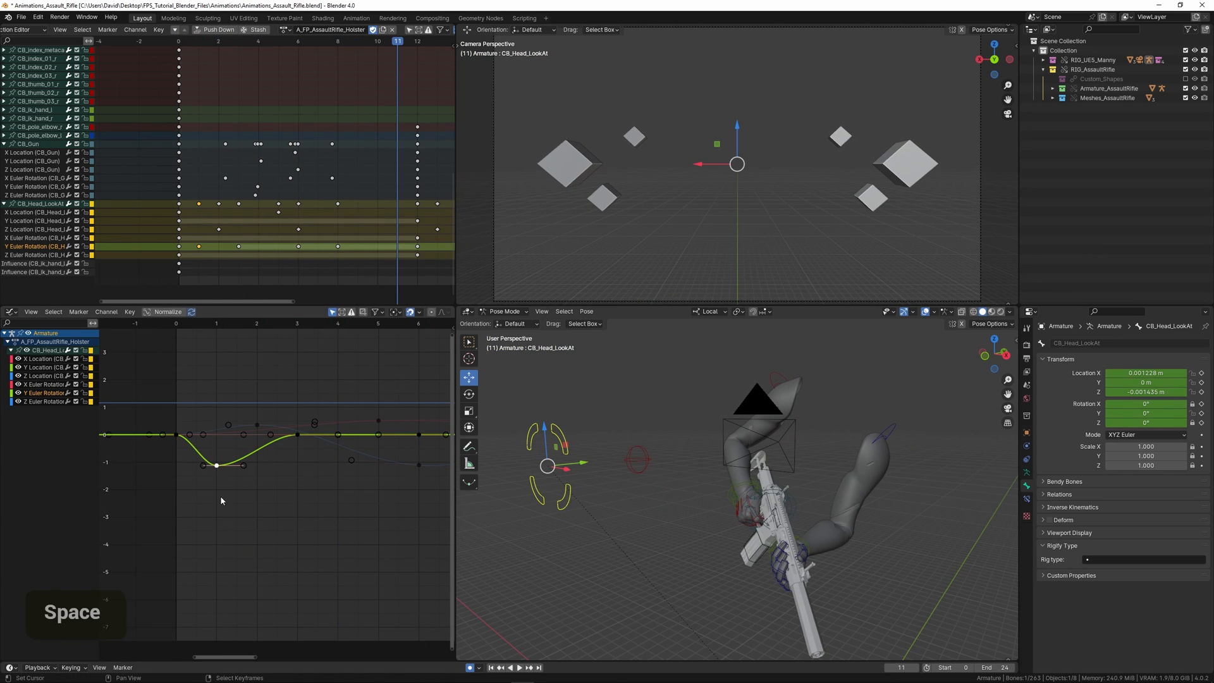
Step: Raise the frame 1 Y Euler Rotation keyframe above zero to about 0.88, scrubbing the first frames to judge the tilt
key(g)
click(230, 414)
drag(177, 398, 225, 410)
key(g)
click(257, 435)
Step: Move the frame 3 Y Euler Rotation keyframe to frame 4 at about -0.64
mouse_move(257, 435)
ctrl+middle_down()
mouse_move(253, 380)
mouse_move(258, 442)
ctrl+middle_up()
scroll(258, 442, up, 2)
right_click(298, 430)
scroll(298, 430, down, 1)
right_click(298, 442)
key(g)
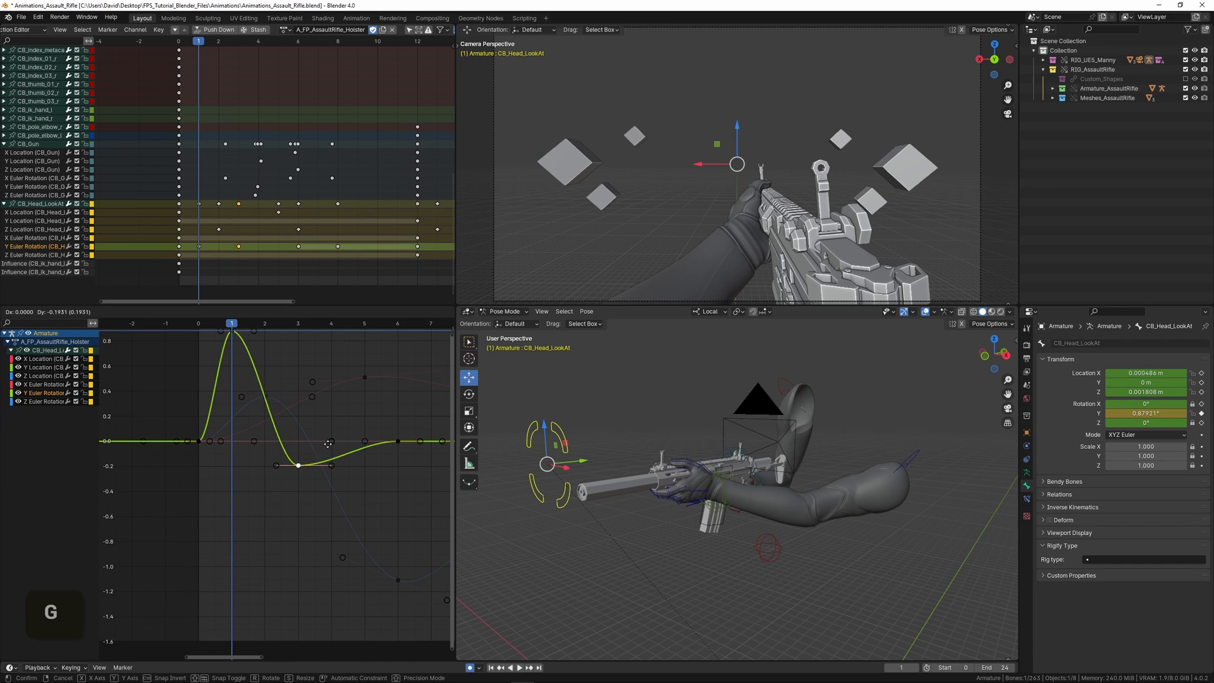
click(333, 496)
Step: Lower the frame 1 Y Euler Rotation keyframe to about 0.4, tilt its handles, and preview frames 0 to 6
right_click(230, 335)
key(g)
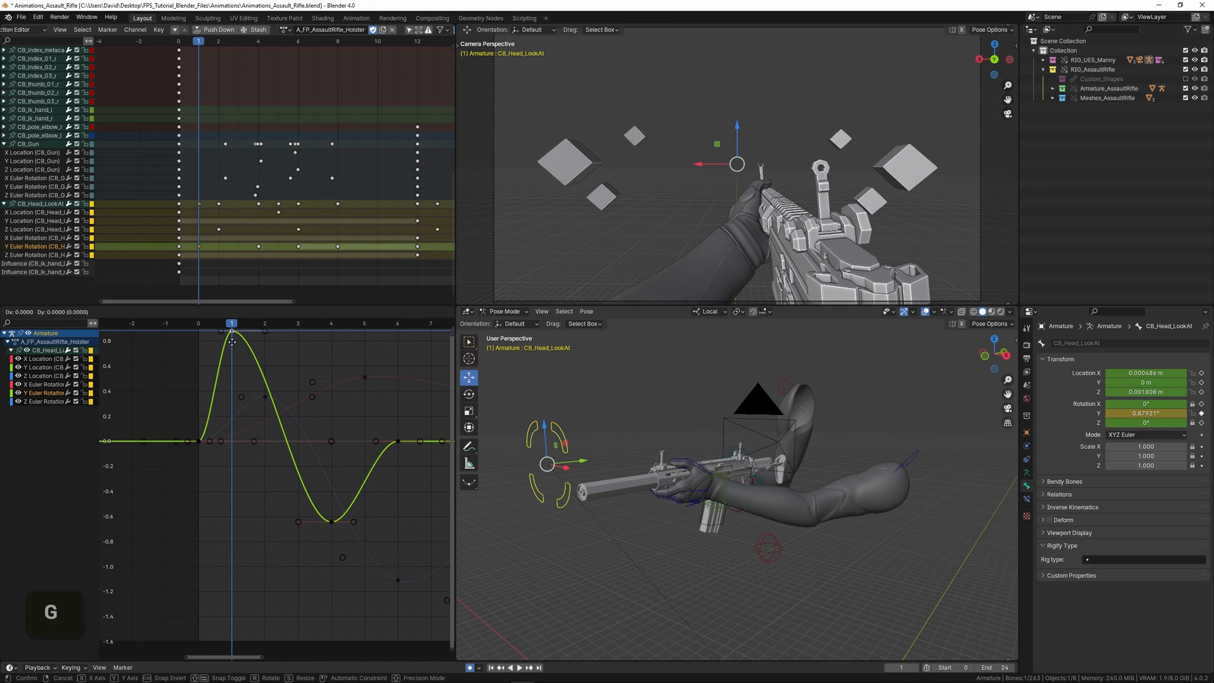
click(237, 397)
key(r)
click(284, 405)
click(193, 391)
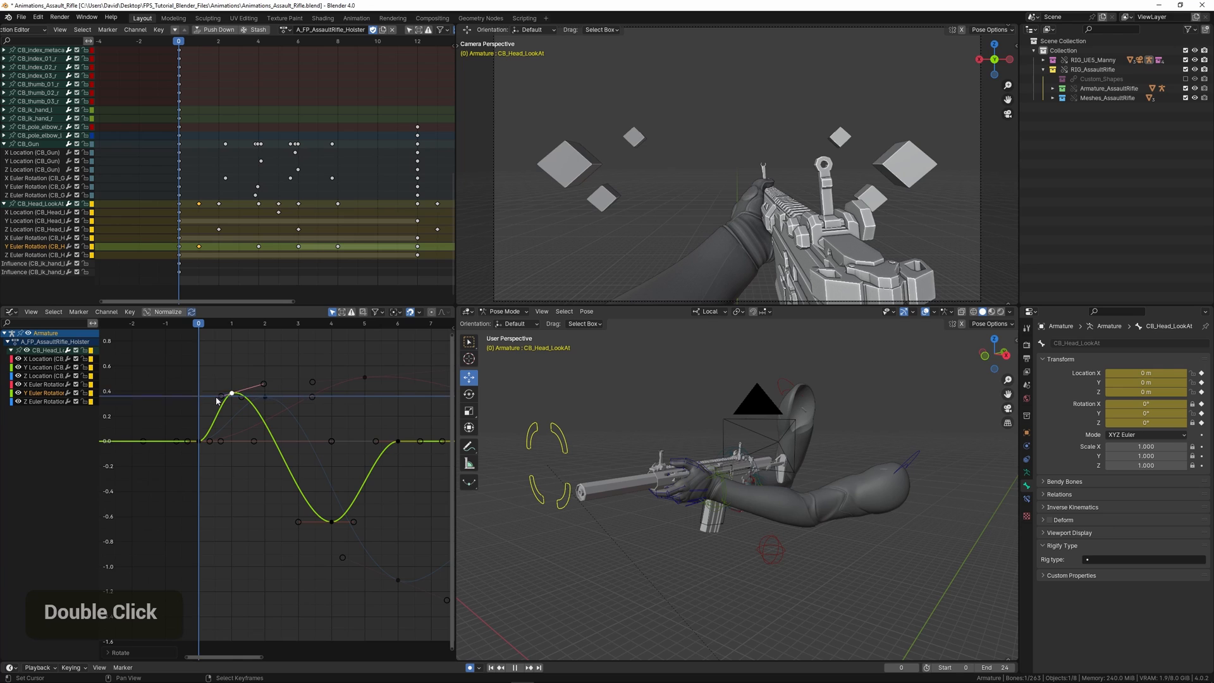
drag(217, 397, 396, 433)
Step: Move the frame 6 Y Euler Rotation keyframe to frame 7 at about 0.4
scroll(397, 431, down, 1)
scroll(398, 433, up, 1)
middle_drag(401, 438, 235, 403)
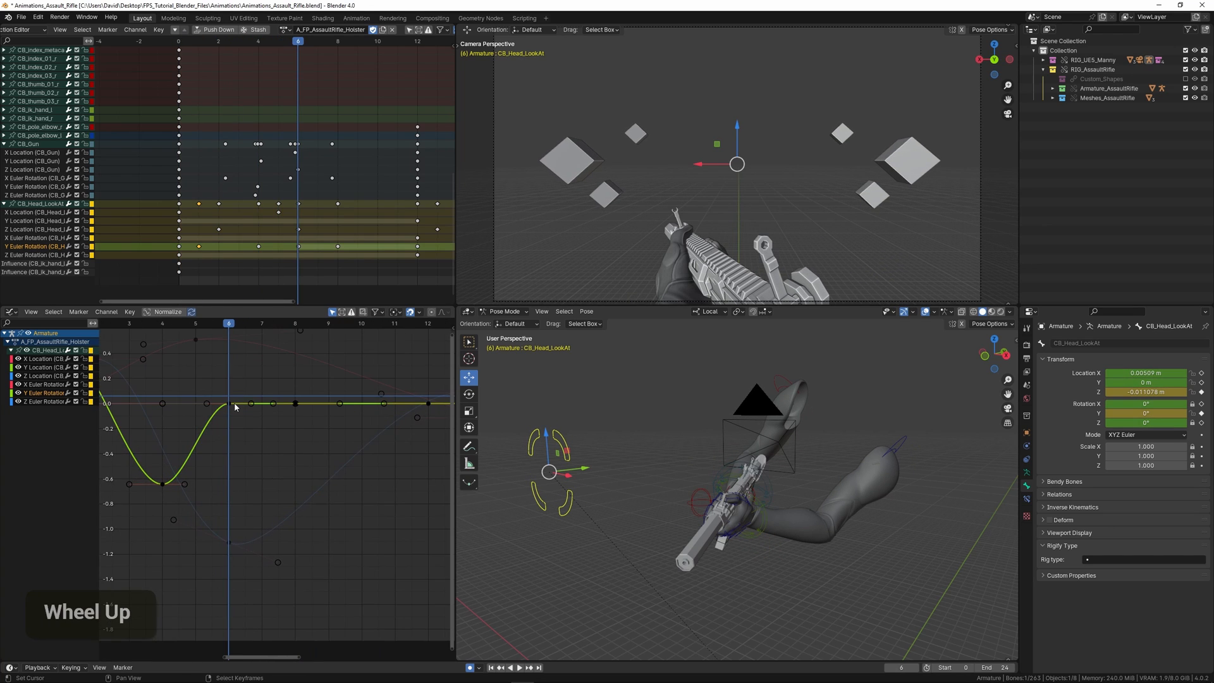
key(g)
click(264, 358)
Step: Move the frame 8 Y Euler Rotation keyframe to frame 10 at about -0.13 and lower the frame 7 one to about 0.25
right_click(296, 404)
key(g)
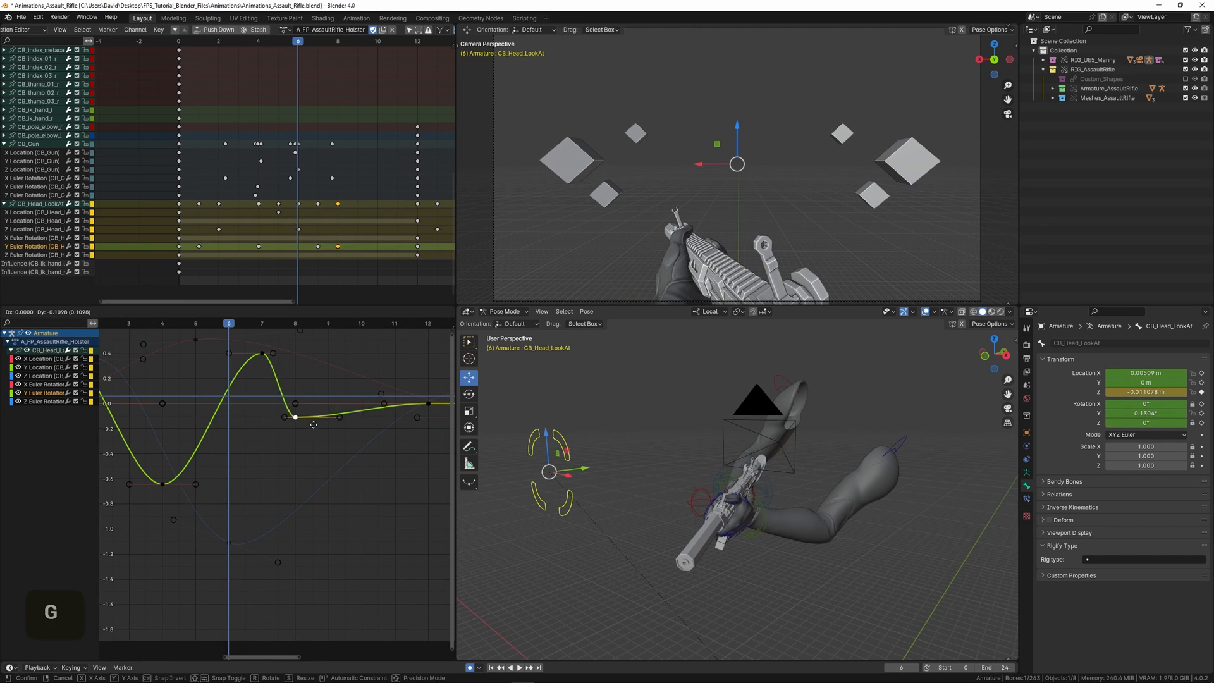
click(357, 434)
middle_drag(357, 433, 322, 458)
key(g)
key(g)
click(279, 379)
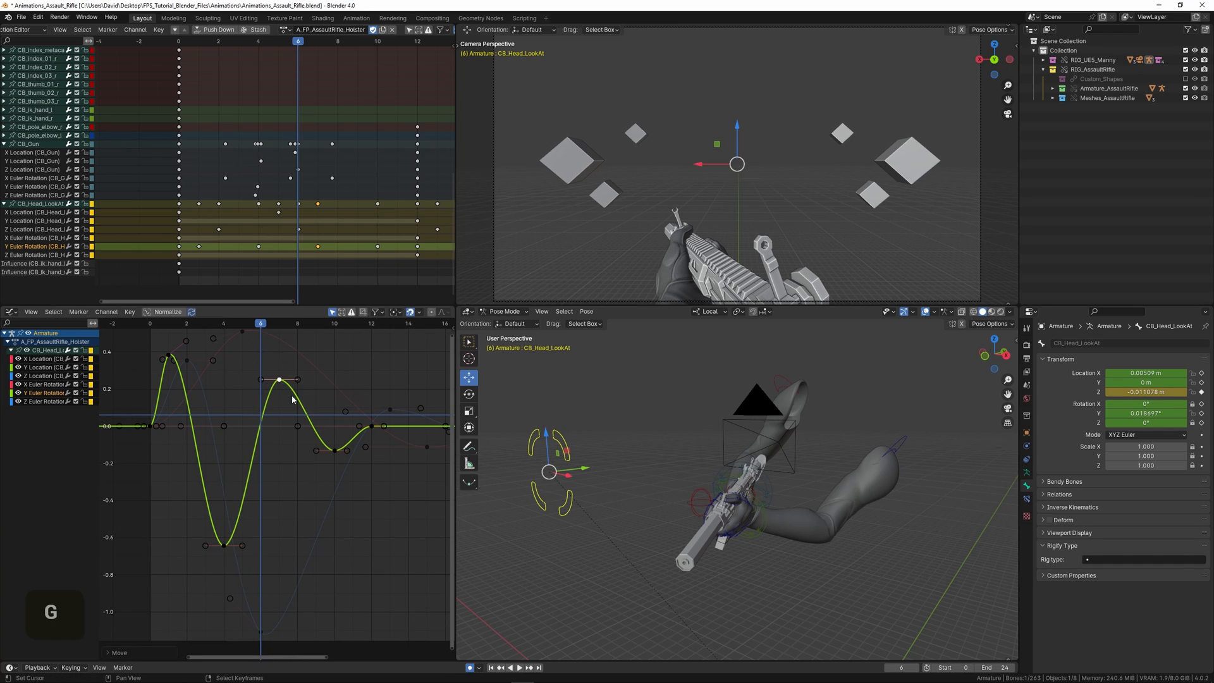
Step: Shift the frame 12 Y Euler Rotation keyframe horizontally to frame 13
right_click(371, 431)
right_click(371, 429)
key(g)
right_click(356, 451)
right_click(371, 428)
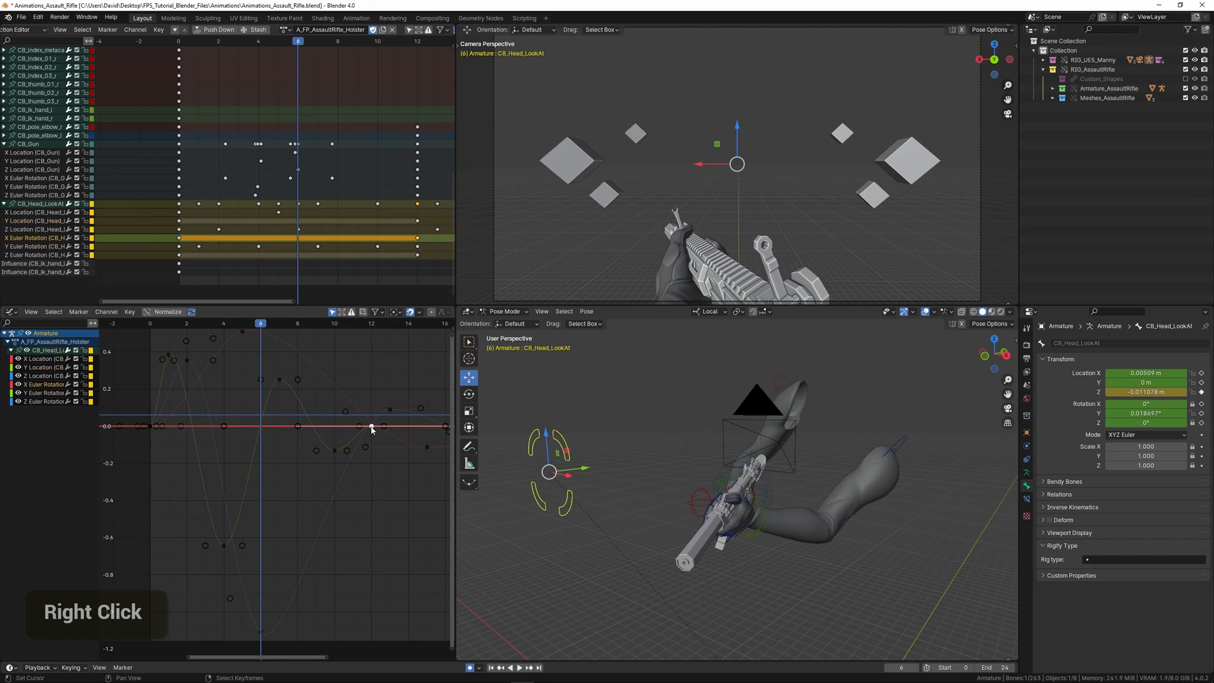
right_click(371, 428)
key(g)
key(x)
click(388, 435)
Step: Play the animation in the maximized camera view to check the camera roll, and stop playback
scroll(270, 443, down, 2)
scroll(271, 438, down, 1)
key(space)
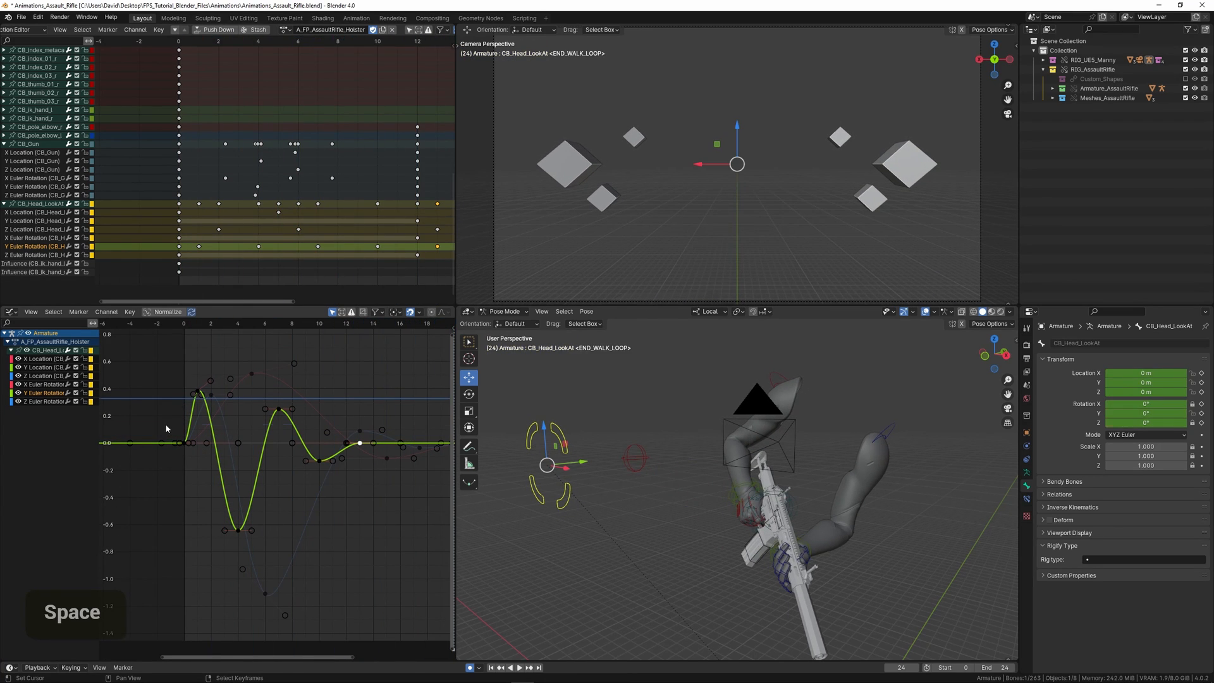
key(ctrl+space)
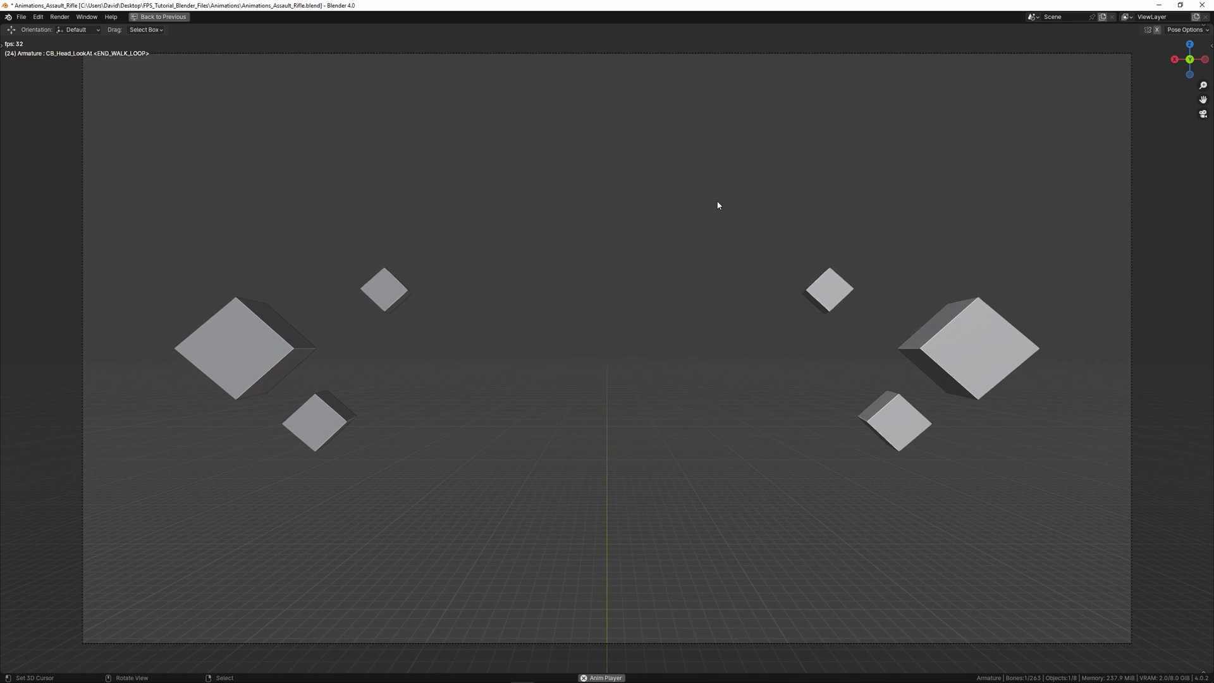
key(ctrl+space)
middle_click(266, 431)
key(space)
Step: Duplicate the frame 13 Y Euler Rotation keyframe horizontally to frame 19
scroll(266, 430, up, 2)
right_click(256, 407)
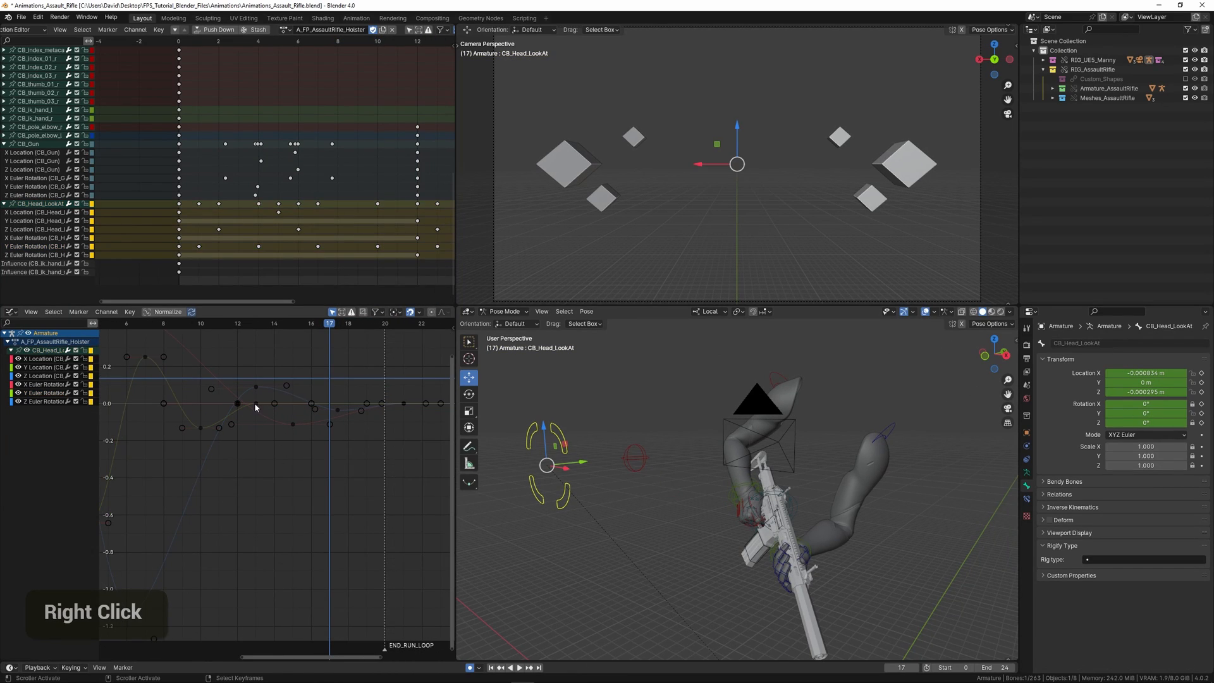
key(shift+d)
key(x)
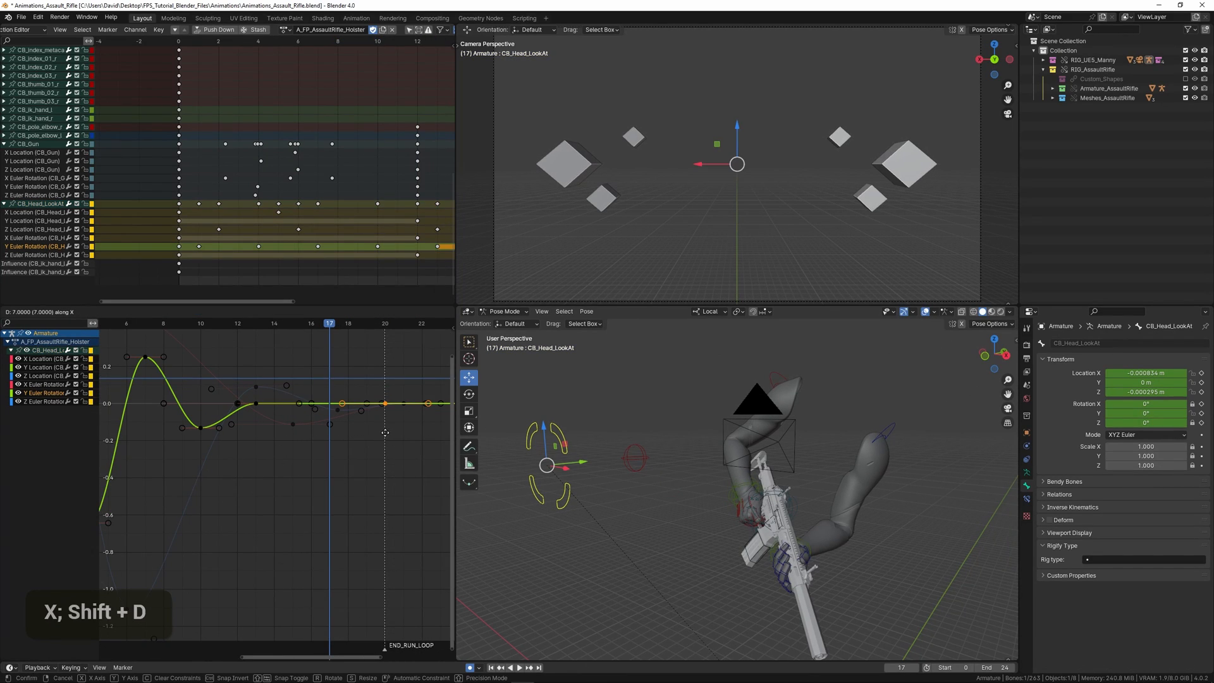
click(368, 430)
Step: Raise the frame 13 Y Euler Rotation keyframe to about 0.1
right_click(255, 405)
scroll(258, 453, up, 3)
middle_drag(260, 434, 300, 385)
key(g)
click(265, 429)
Step: Add a Y Euler Rotation keyframe at frame 16 and place it at about -0.02
ctrl+click(318, 408)
key(g)
click(317, 432)
middle_drag(299, 384, 298, 478)
scroll(298, 479, up, 2)
key(g)
click(321, 445)
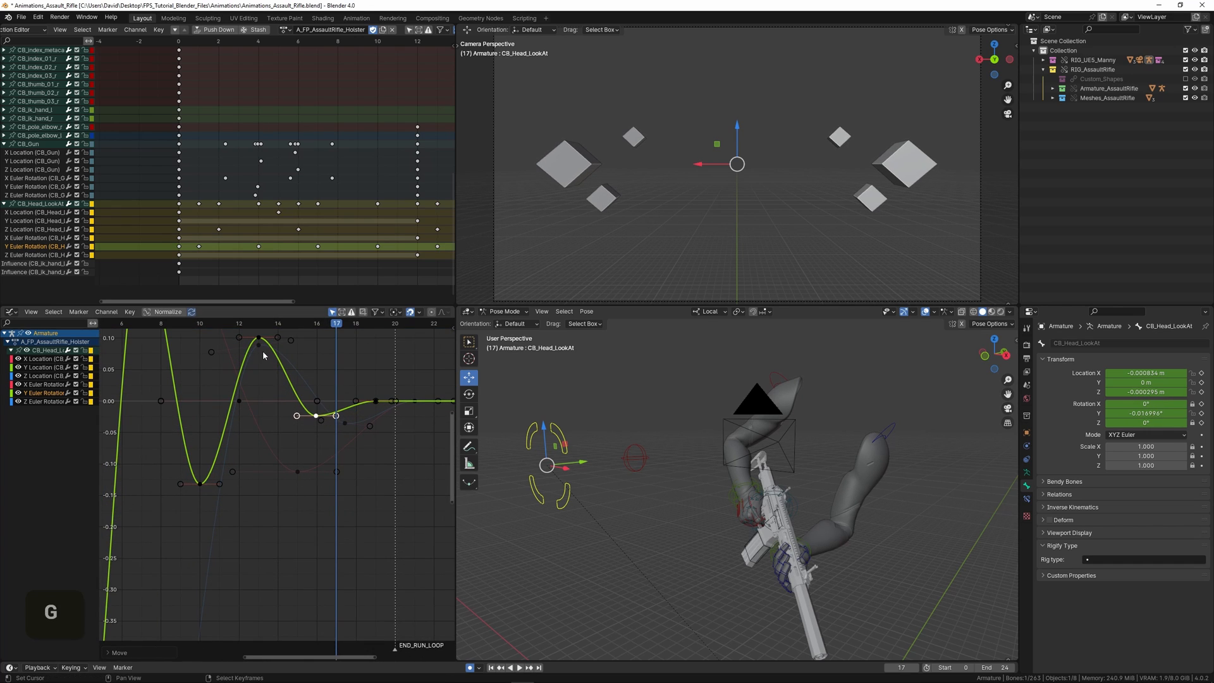
Step: Lower the frame 13 Y Euler Rotation keyframe to about 0.05 and tilt the handles of the frame 16 one
right_click(260, 338)
key(g)
click(261, 372)
right_click(315, 418)
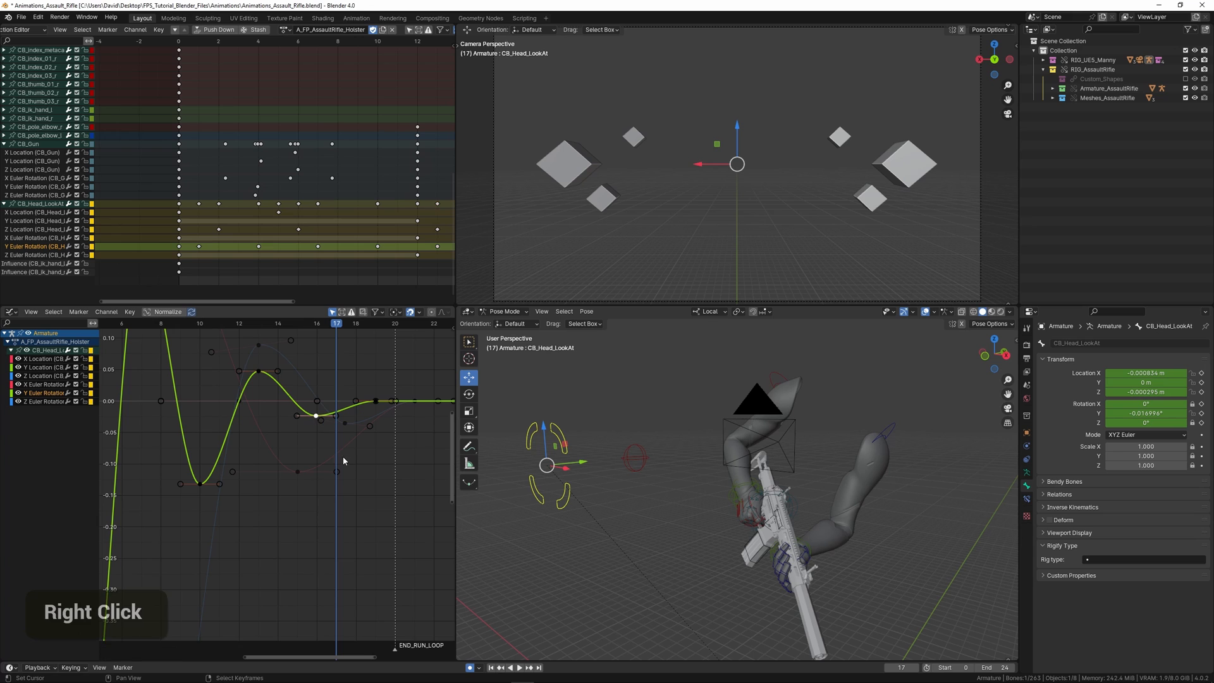
key(r)
shift+click(372, 415)
scroll(328, 408, down, 3)
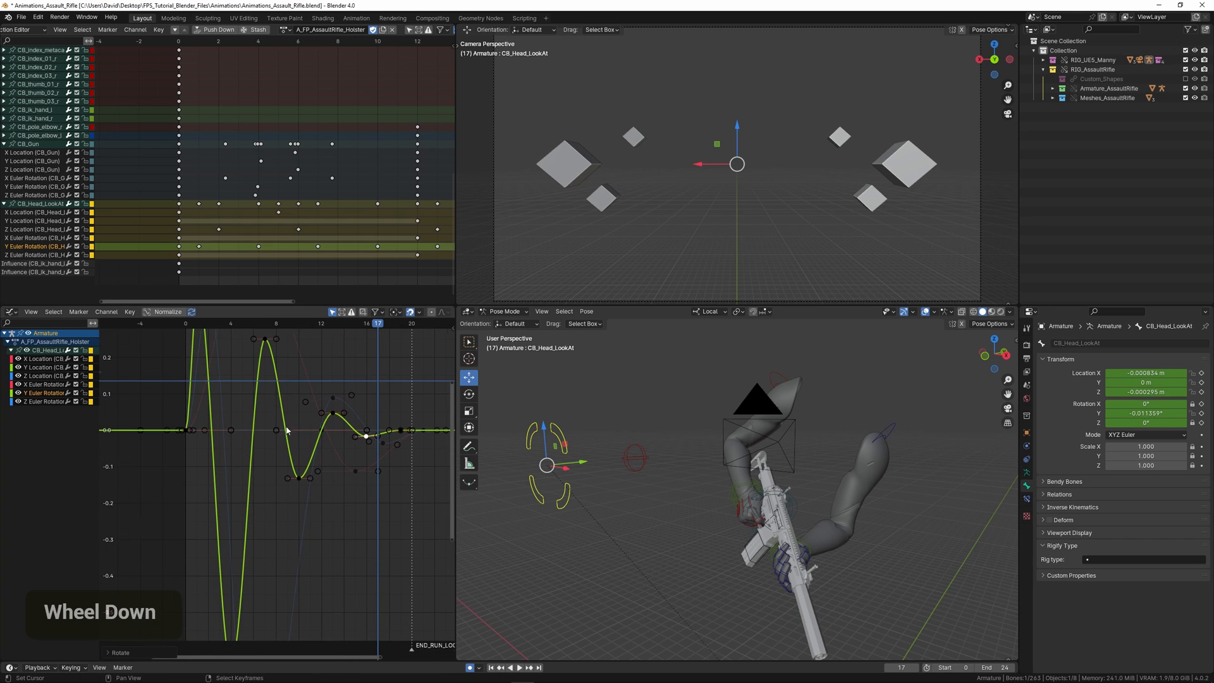
Step: Replay the animation from the start in the maximized camera view
click(178, 396)
key(space)
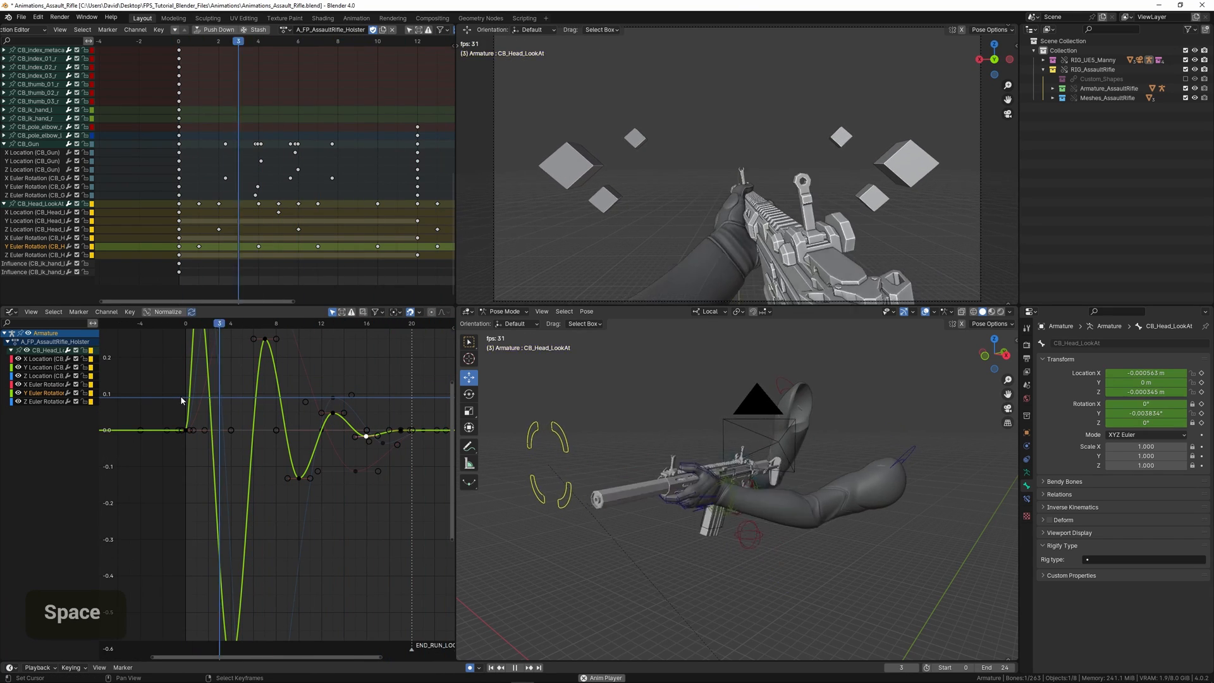
key(ctrl+space)
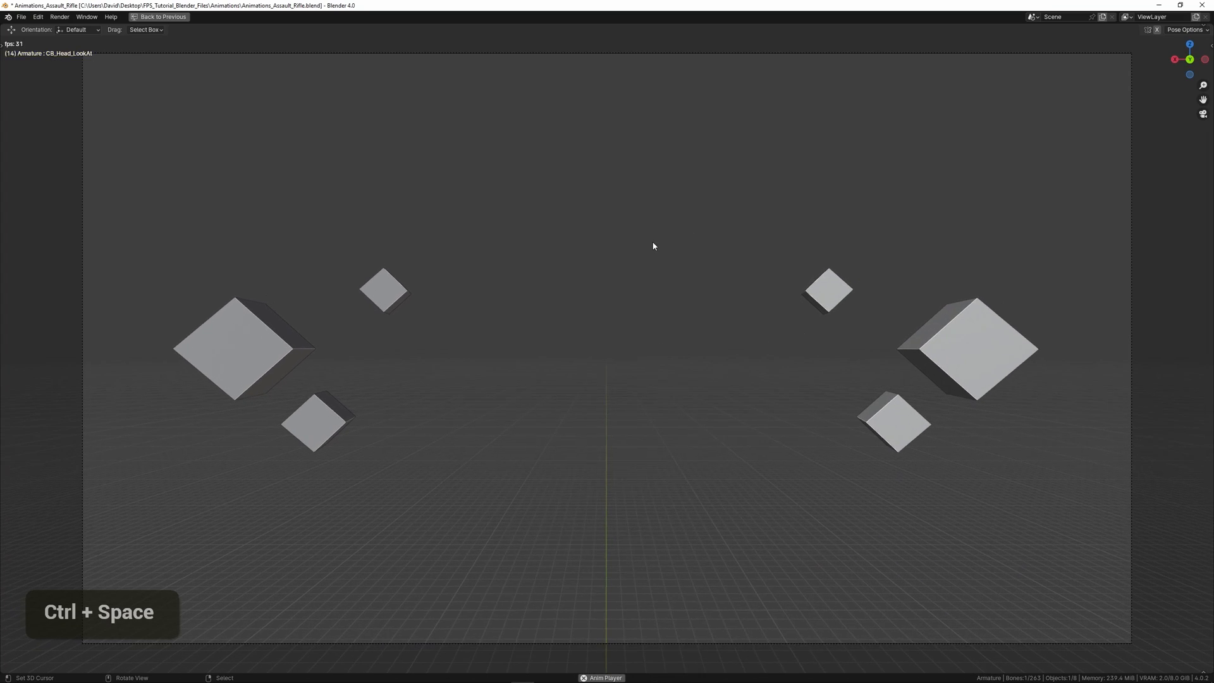
key(ctrl+space)
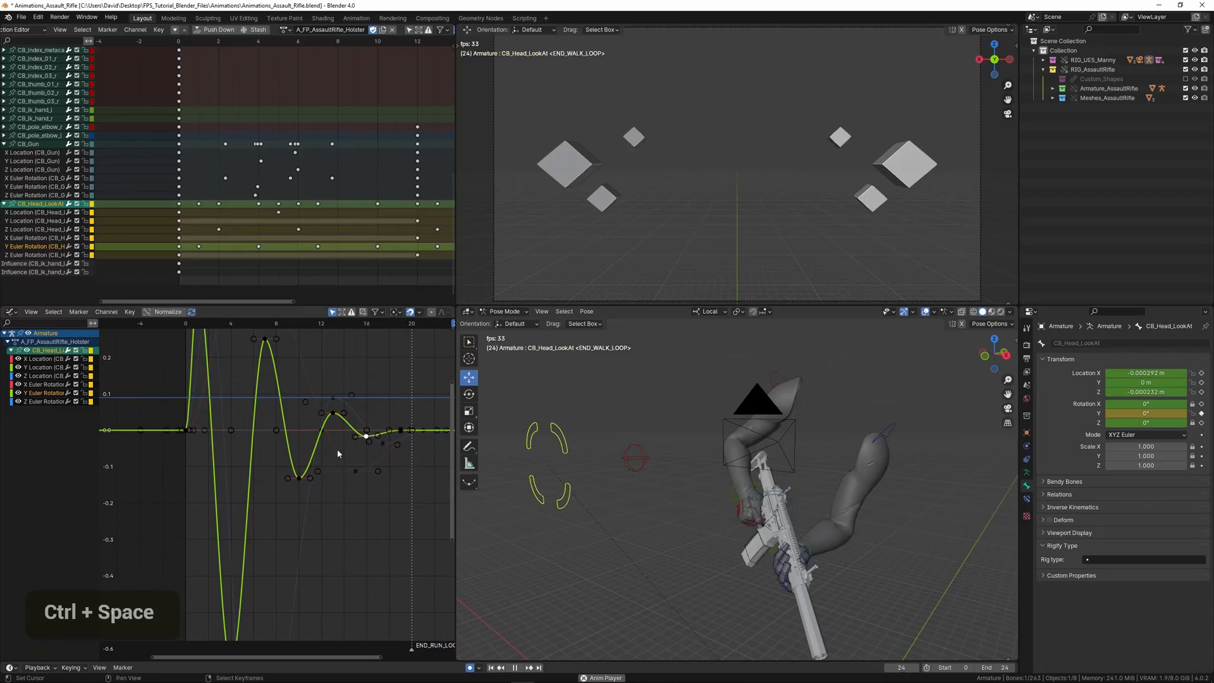
Step: Move the frame 4 Y Euler Rotation keyframe to frame 2 and delete the frame 1 keyframe
ctrl+middle_drag(338, 451, 278, 434)
right_click(268, 543)
right_click(270, 540)
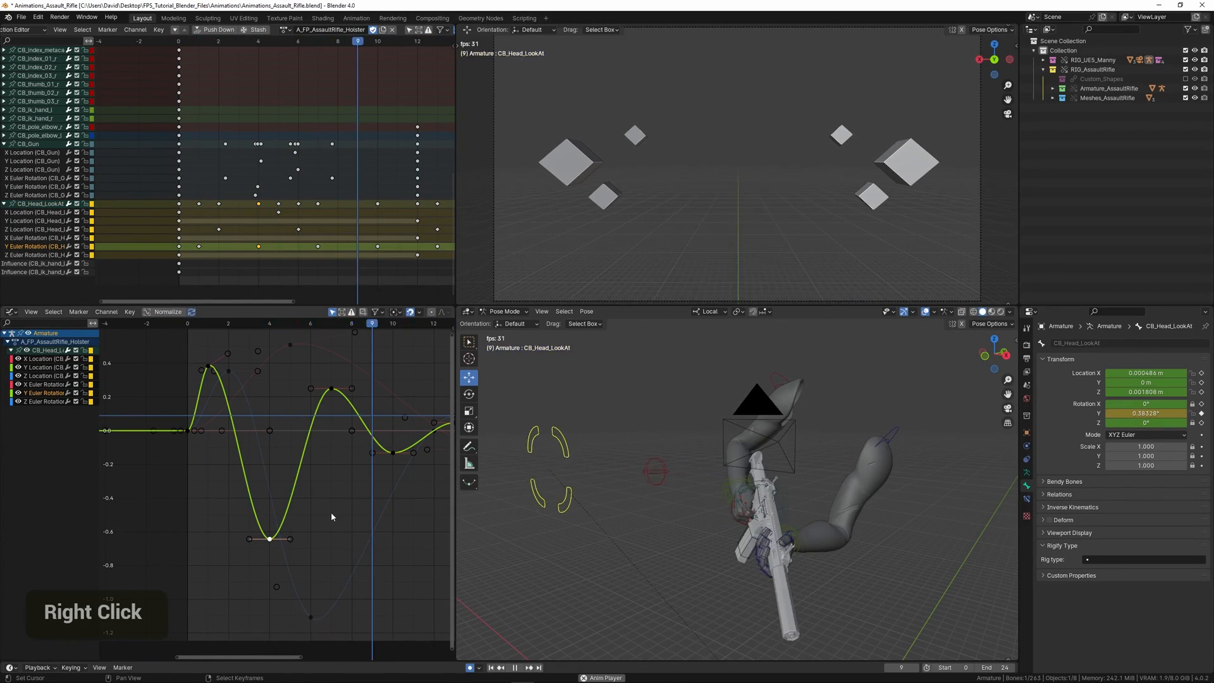
key(g)
click(298, 509)
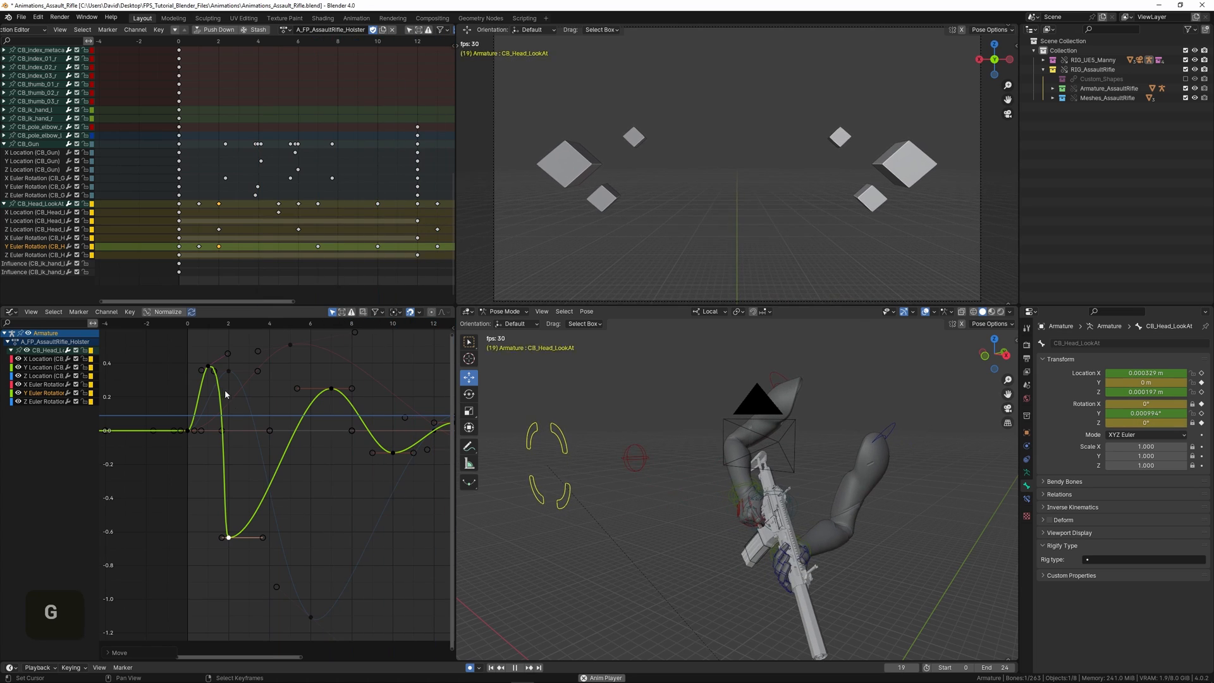
right_click(208, 367)
key(x)
Step: Review the revised camera roll in the maximized camera view and replay the opening frames
key(ctrl+space)
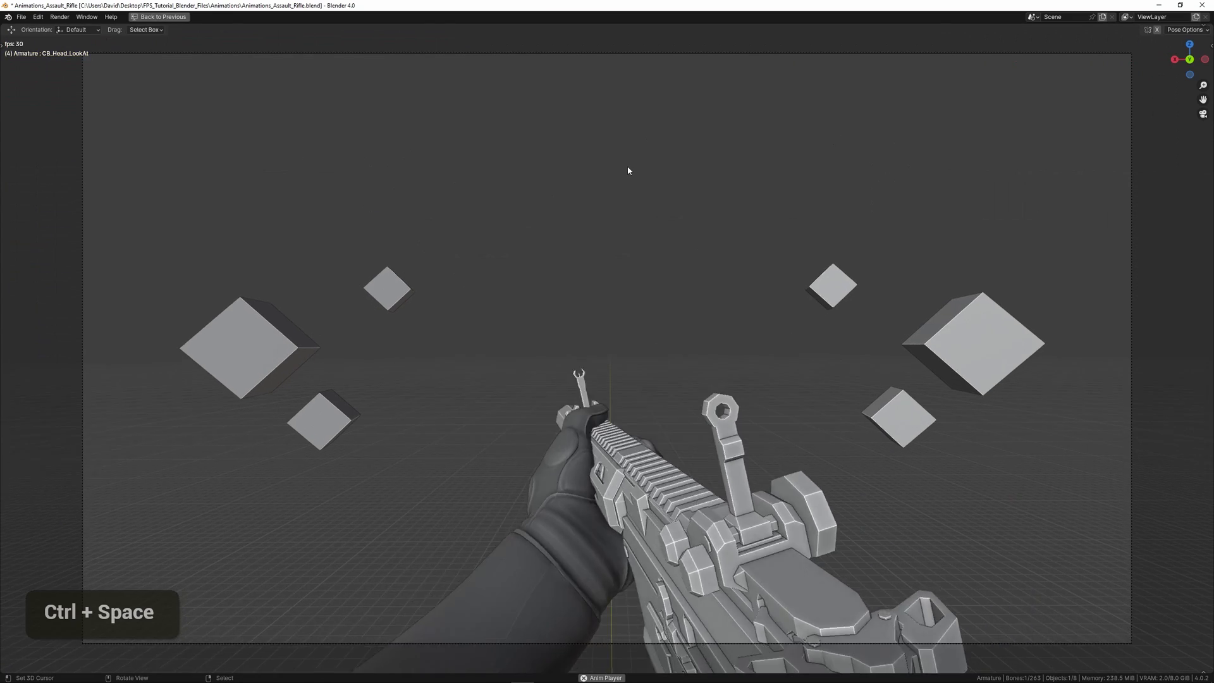
key(ctrl+space)
key(space)
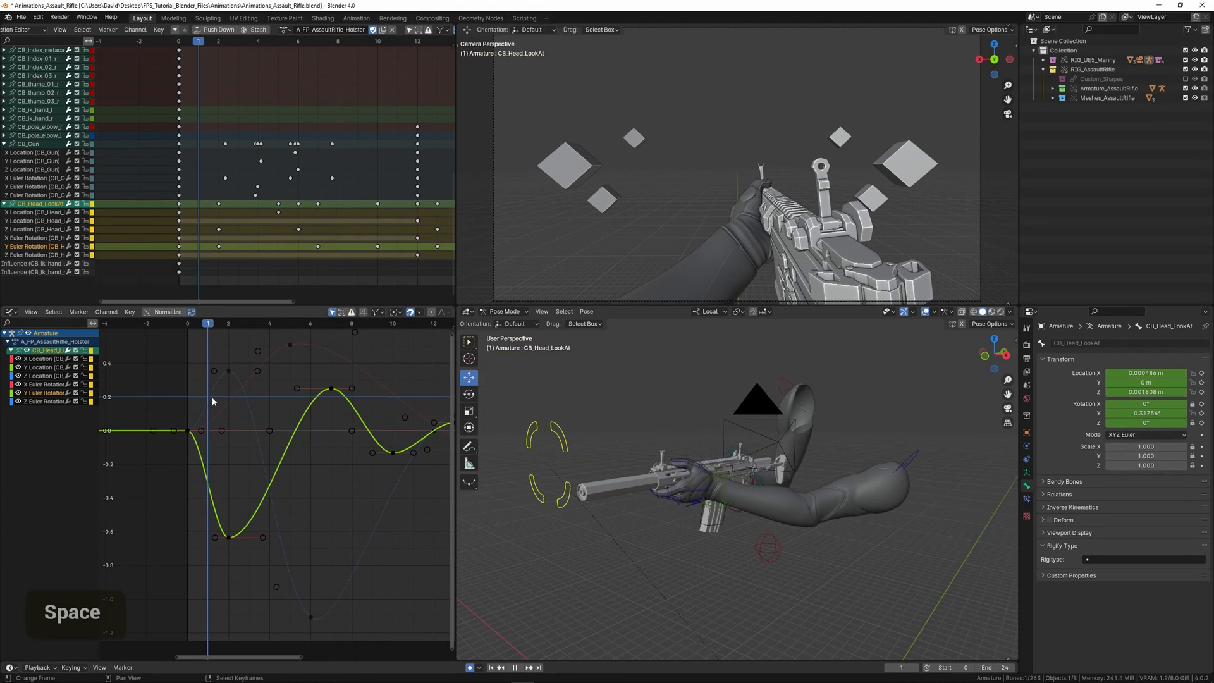
key(space)
Step: Move CB_Head_LookAt's frame 2 Y Euler Rotation keyframe to frame 3 and lower it to about -1.0
right_click(231, 545)
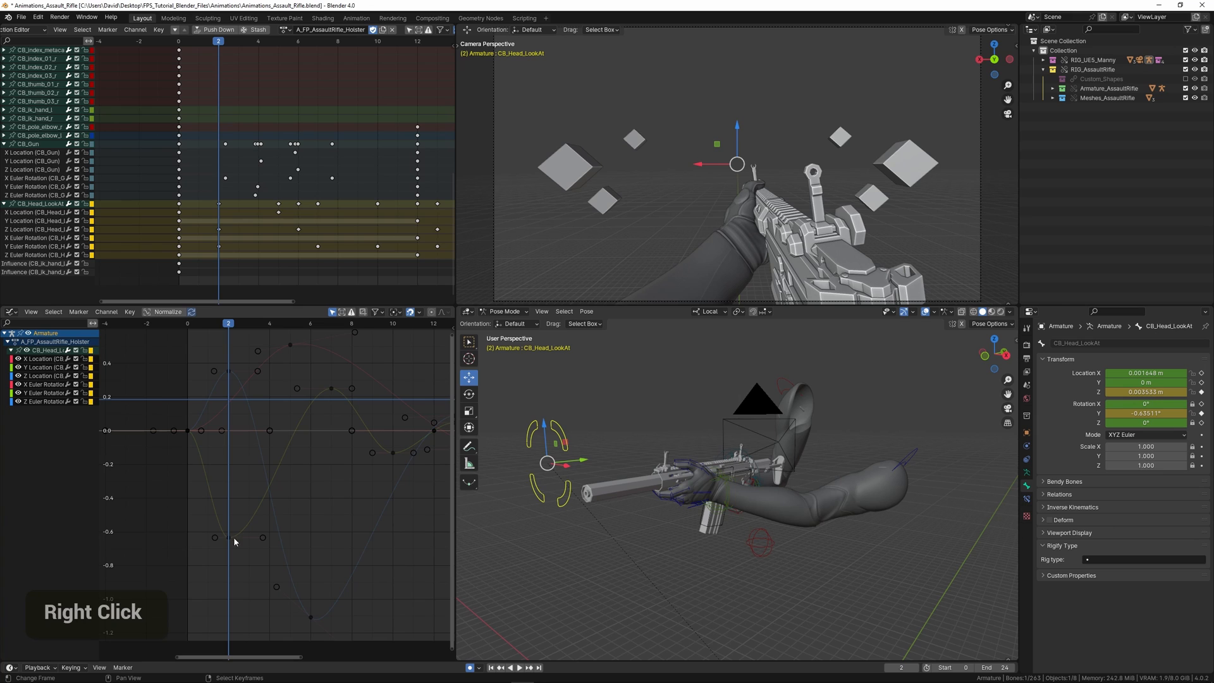
right_click(230, 537)
key(g)
click(263, 563)
middle_drag(260, 503, 258, 471)
ctrl+middle_drag(258, 471, 286, 438)
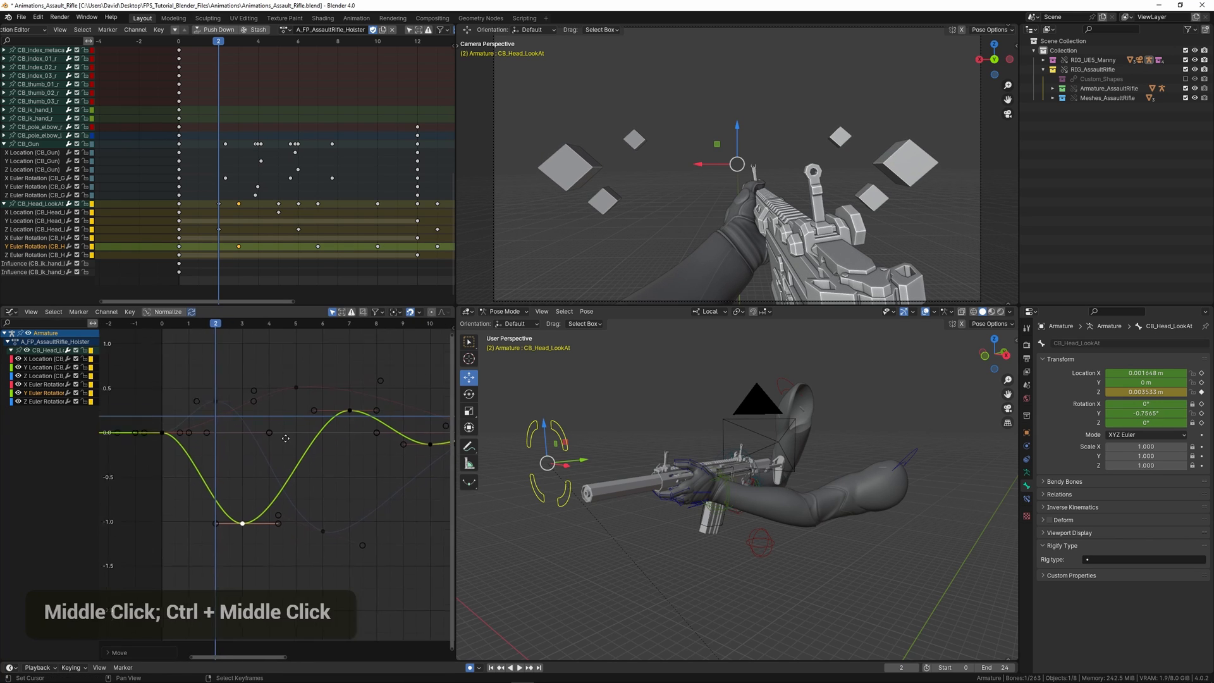
Step: Lower the frame 3 Y Euler Rotation keyframe to about -1.5 and play the animation
key(g)
click(285, 482)
key(space)
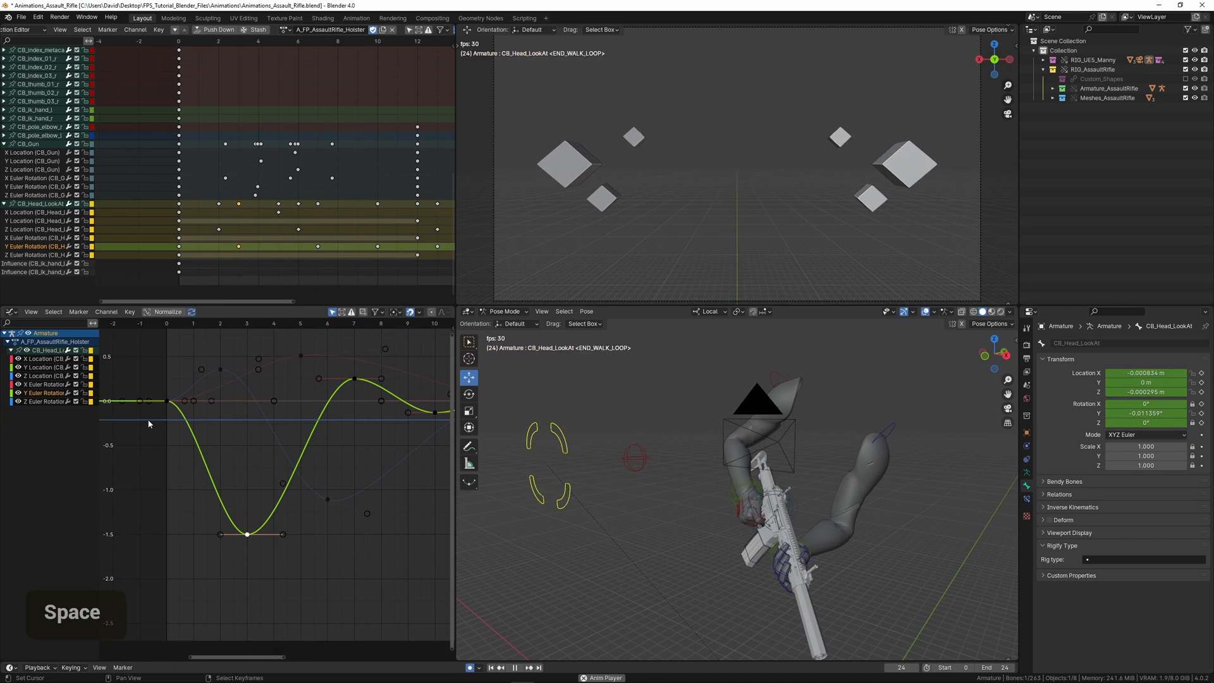
Step: Raise the frame 3 Y Euler Rotation keyframe to about -0.6 and lower the frame 7 peak to about 0.2
key(space)
key(g)
click(280, 432)
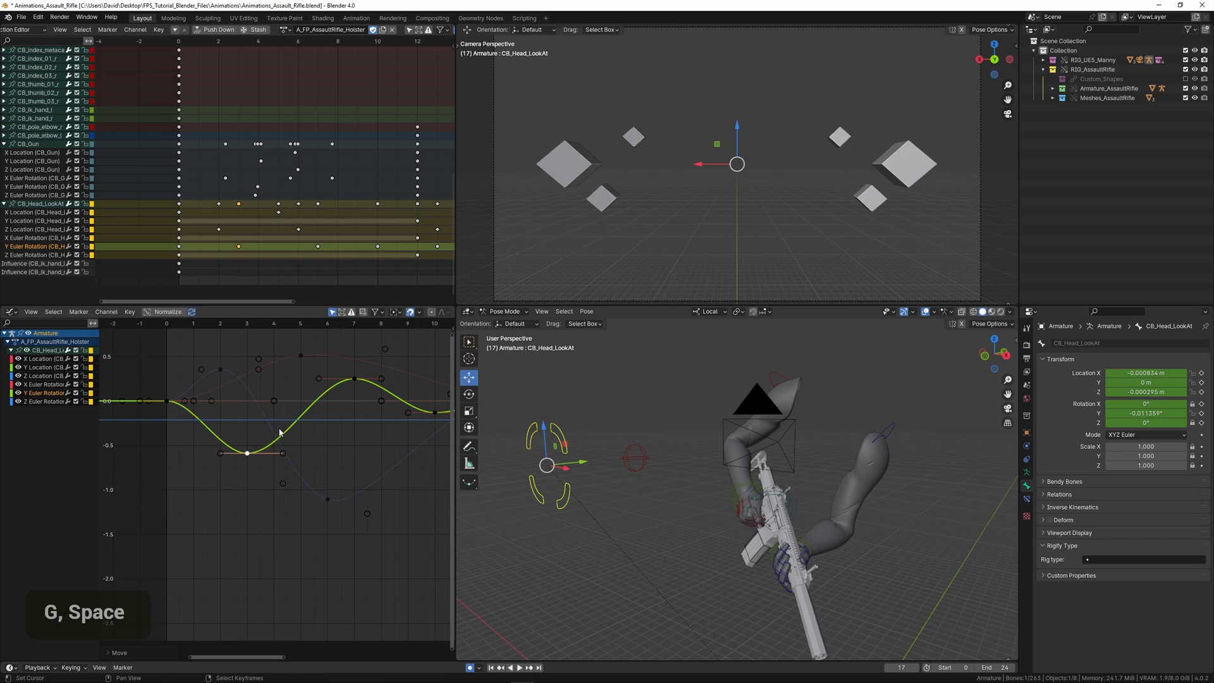
click(354, 381)
key(g)
click(351, 392)
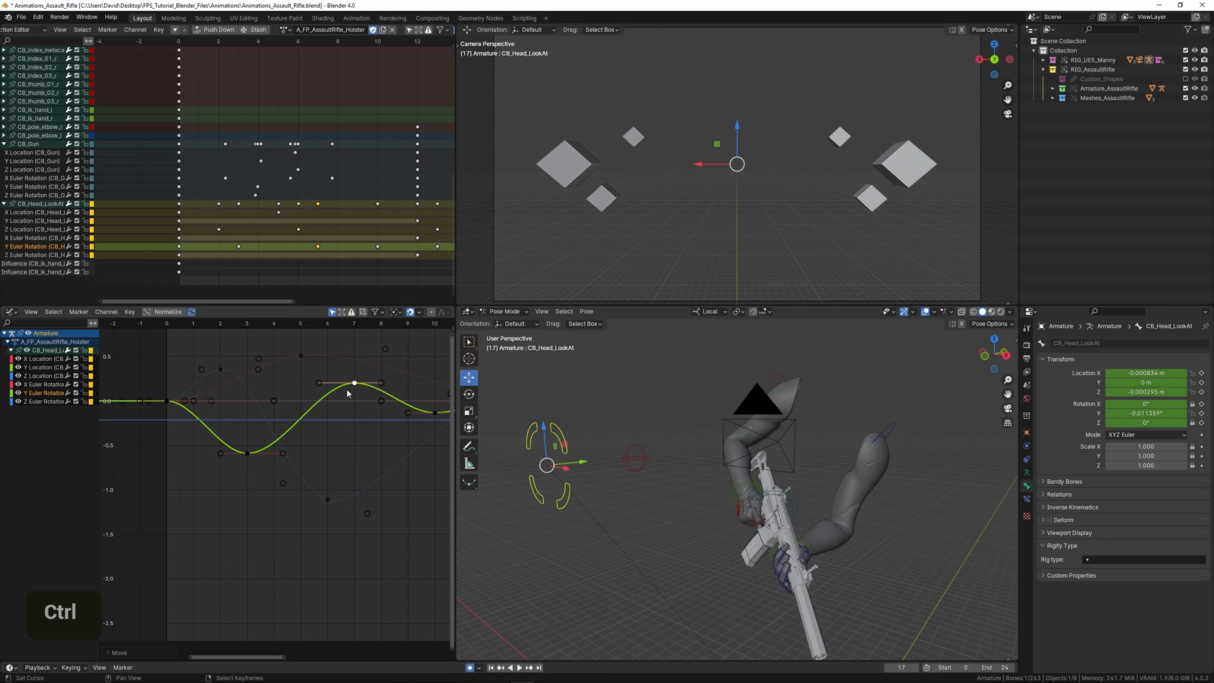
Step: Replay the holster animation in the maximized camera view to check the adjusted roll
key(ctrl+space)
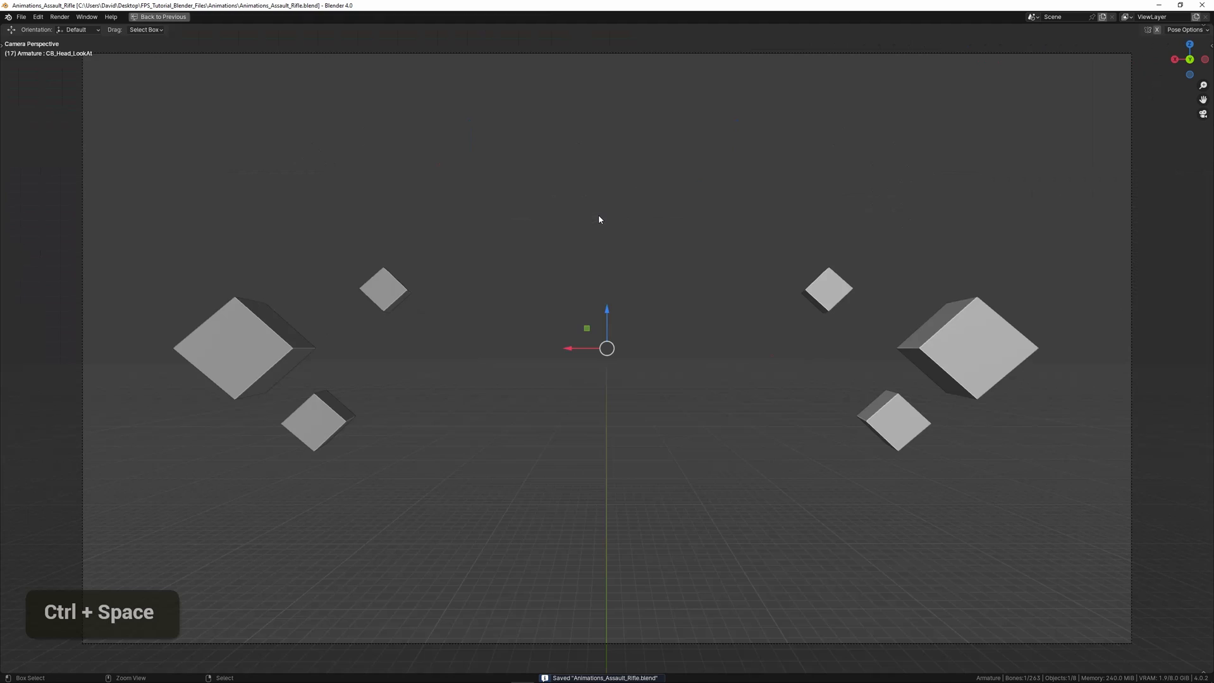
key(space)
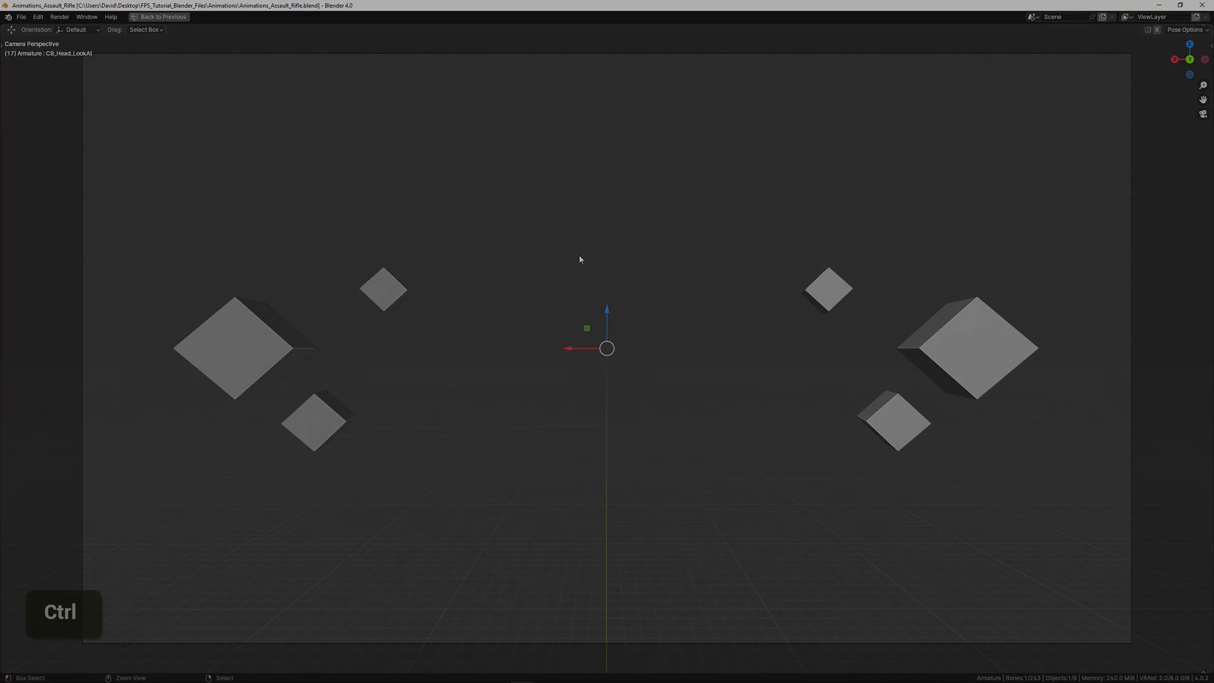
key(ctrl+space)
Step: Add a timeline marker named END_HOLSTER at frame 21, where the last CB_Head_LookAt keyframes sit, and save the file
scroll(250, 226, down, 1)
mouse_move(250, 227)
middle_down()
mouse_move(193, 209)
mouse_move(216, 205)
middle_up()
scroll(204, 205, down, 1)
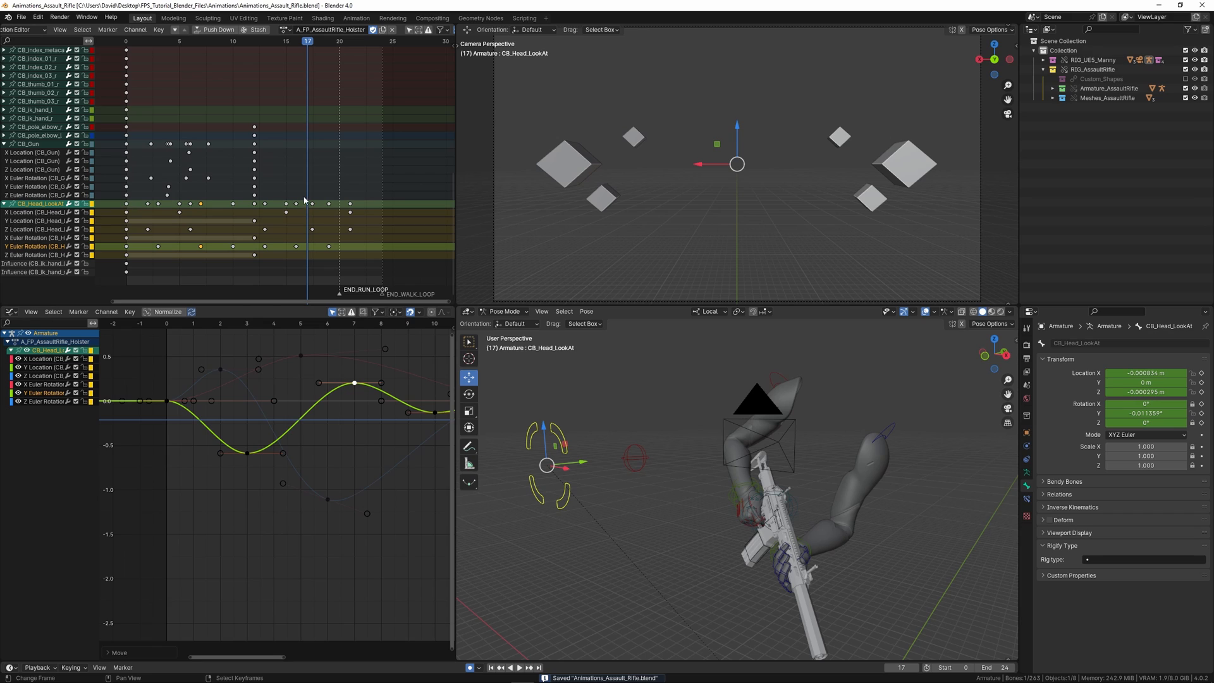
middle_drag(304, 201, 271, 160)
scroll(293, 203, up, 3)
key(space)
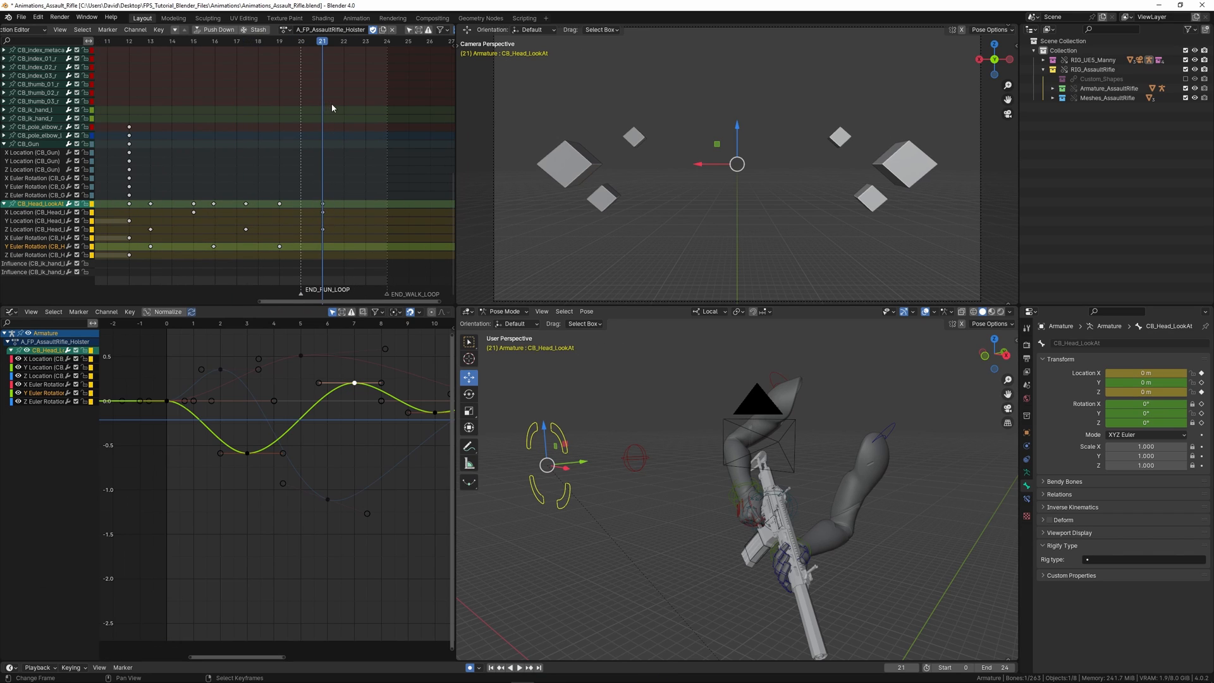
middle_drag(329, 139, 311, 191)
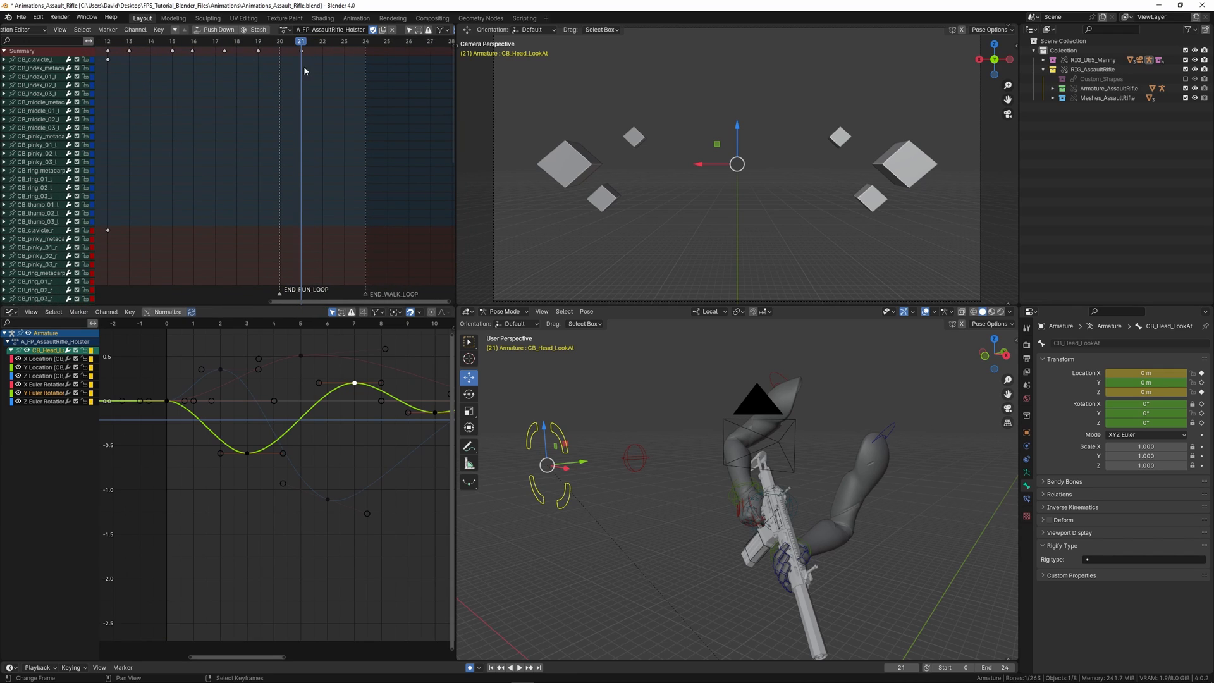
scroll(346, 240, down, 8)
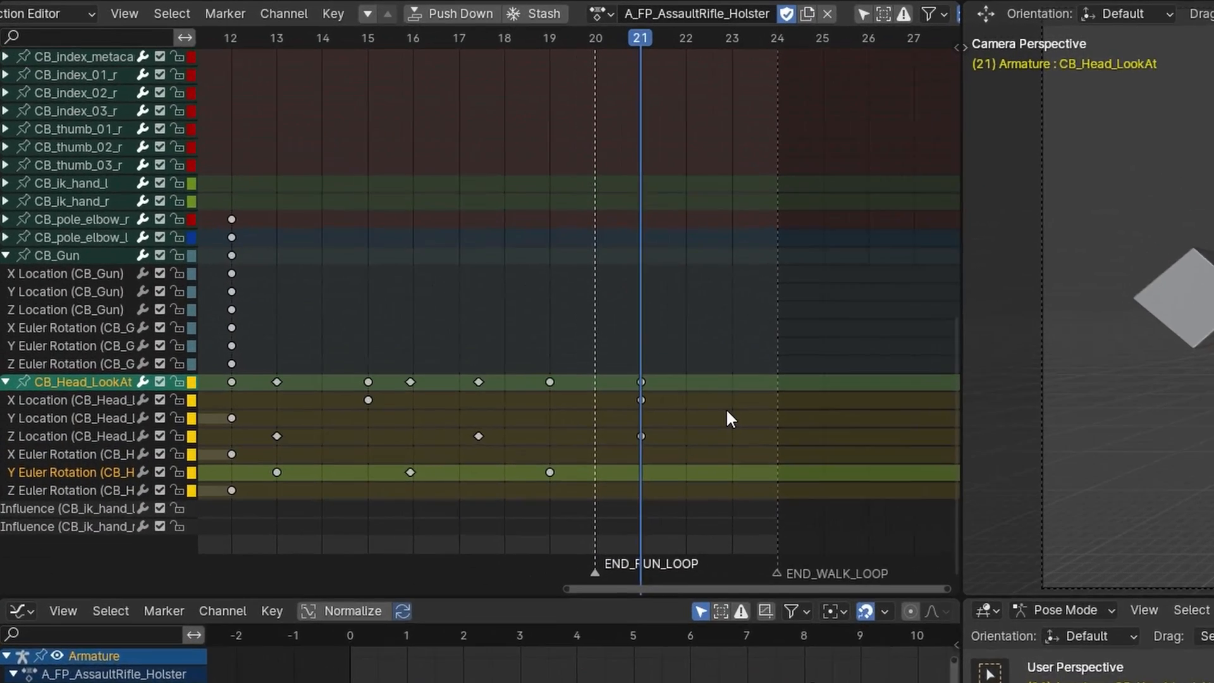
key(m)
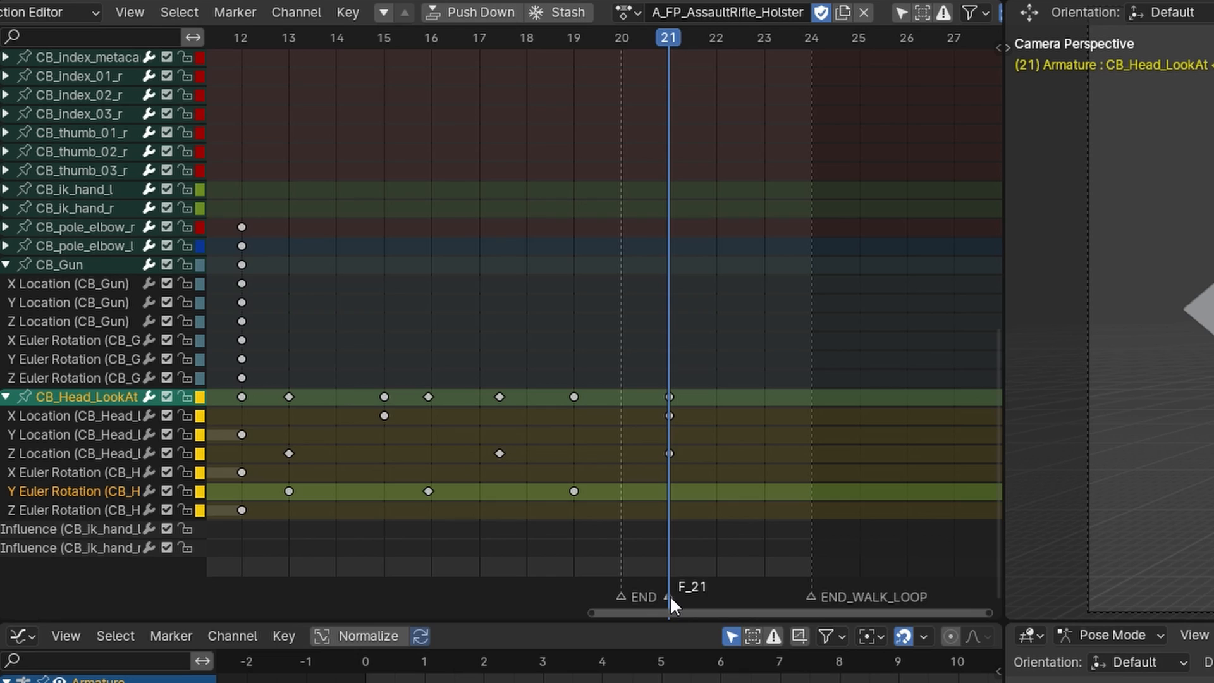
key(F2)
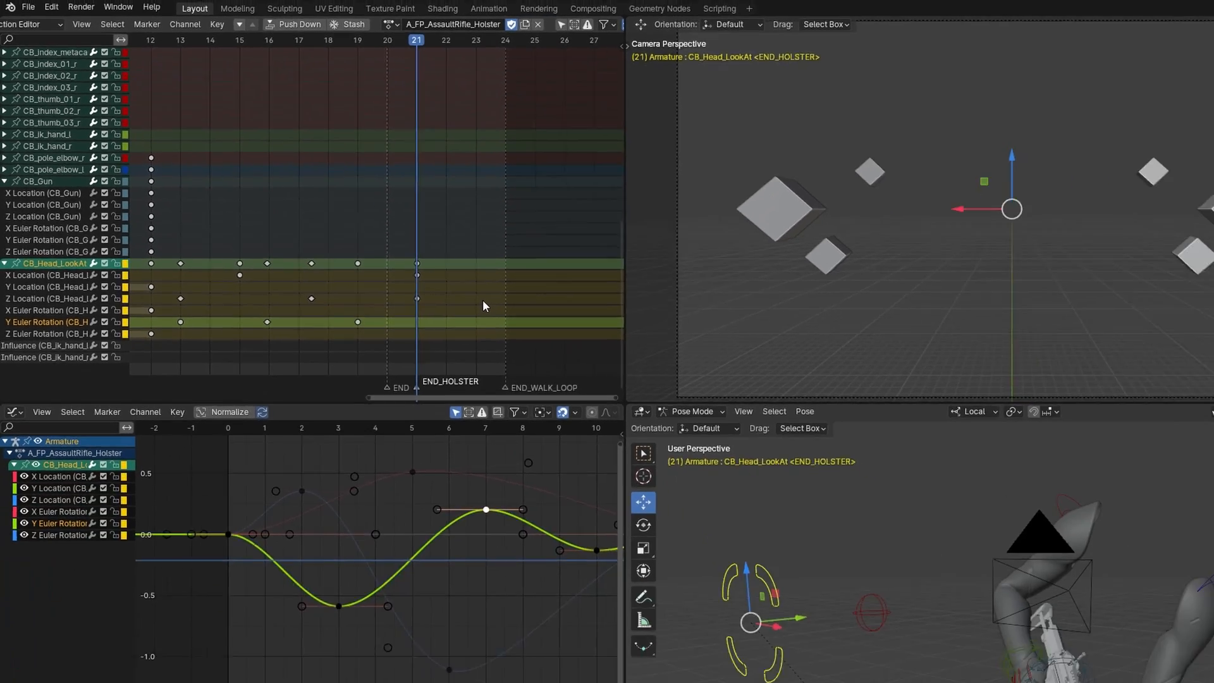
key(ctrl+s)
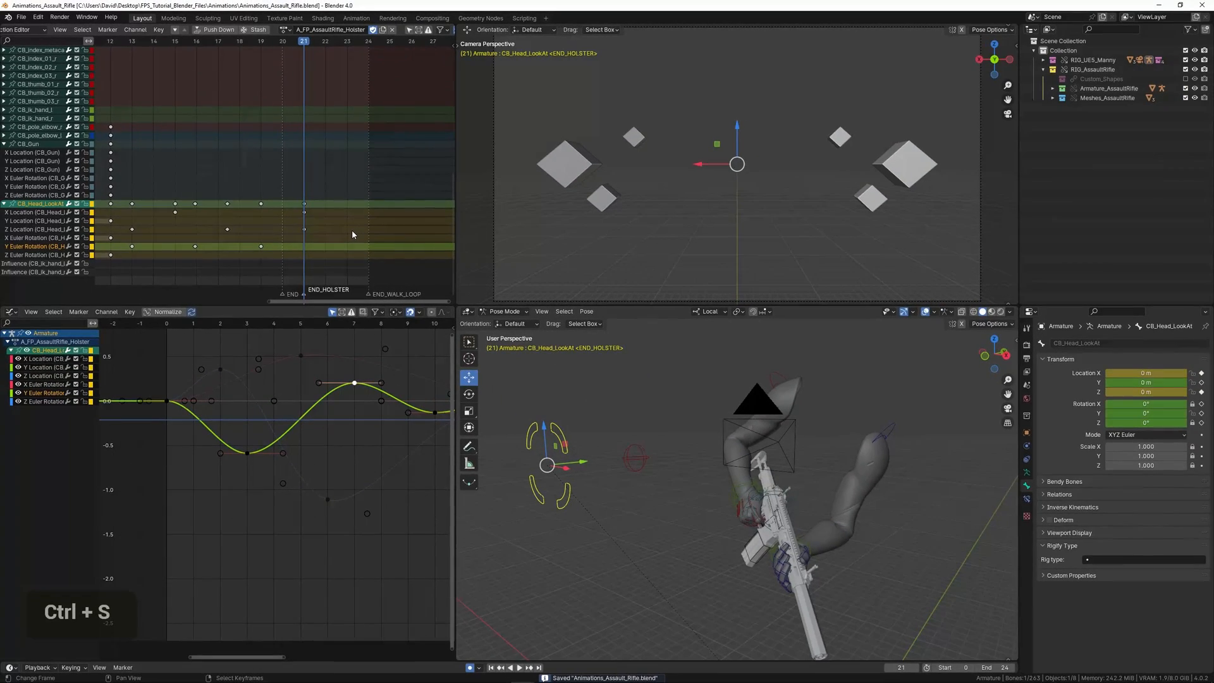
Step: Go to frame 12 of the holster action and copy CB_Gun's keyframes there
scroll(352, 229, down, 2)
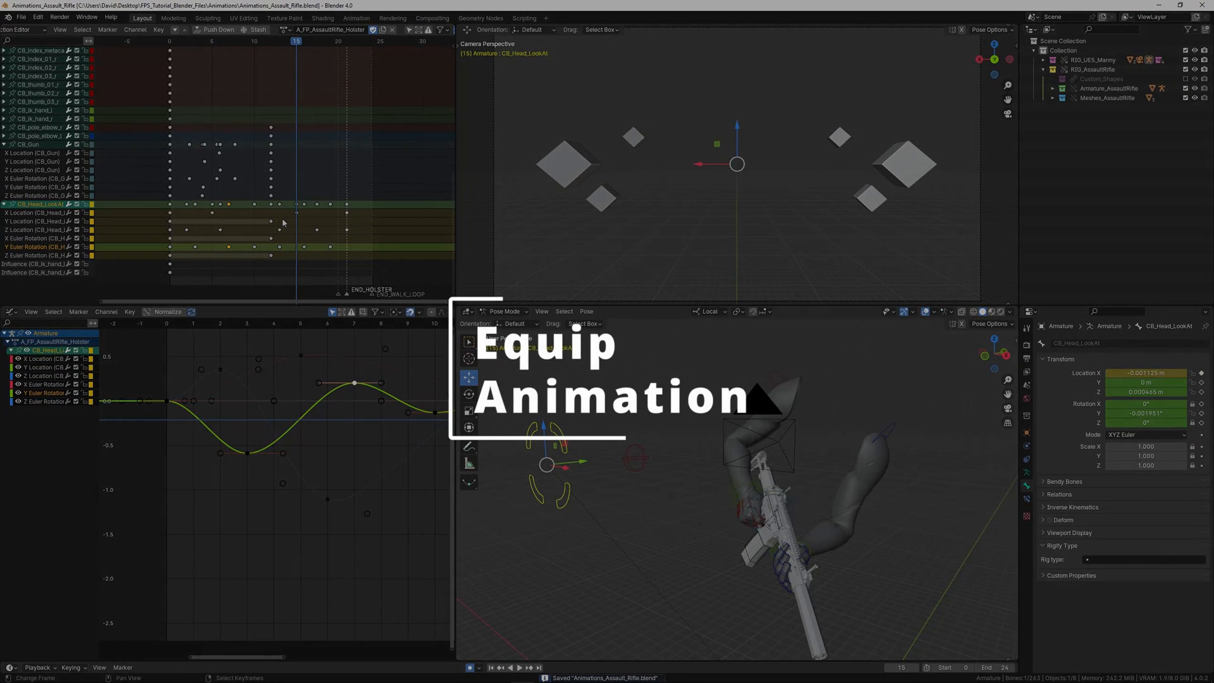
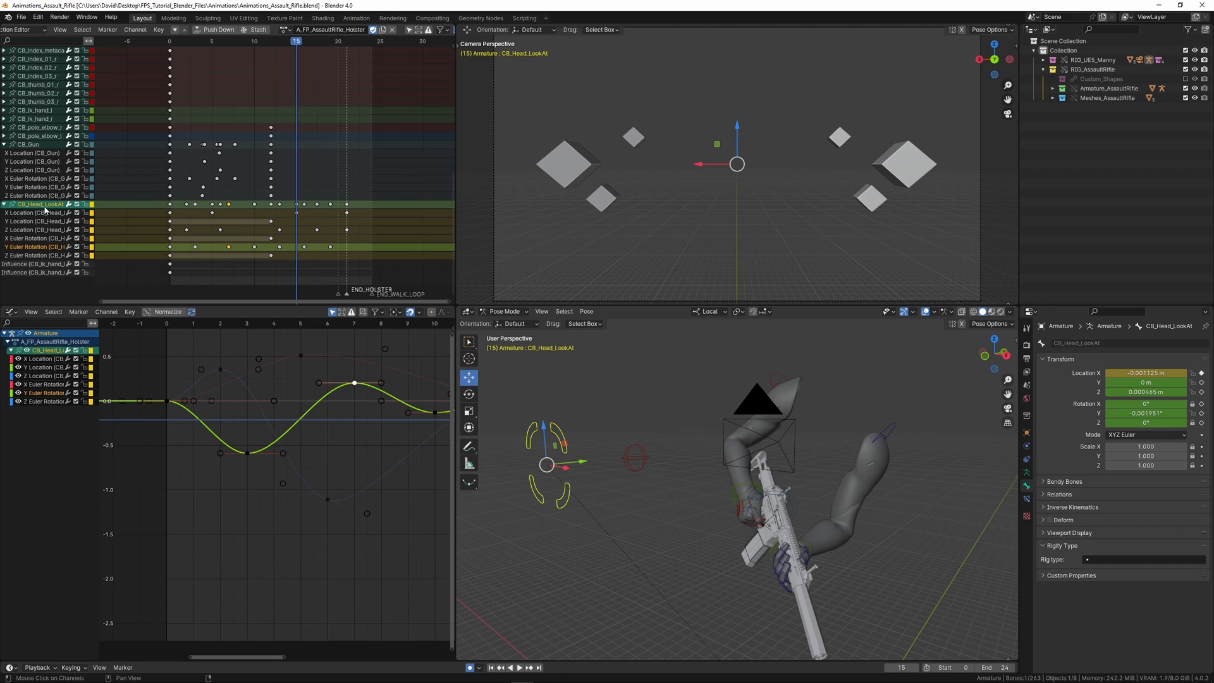
key(space)
drag(253, 156, 272, 156)
middle_drag(666, 452, 621, 392)
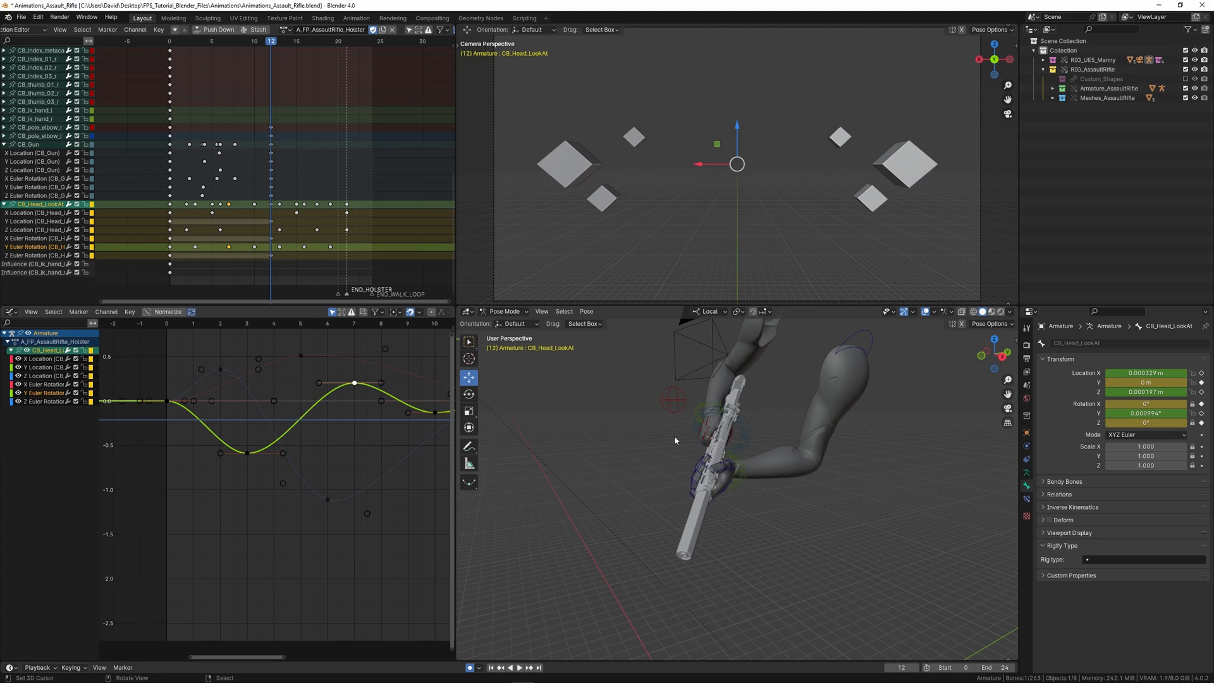
middle_drag(294, 160, 289, 152)
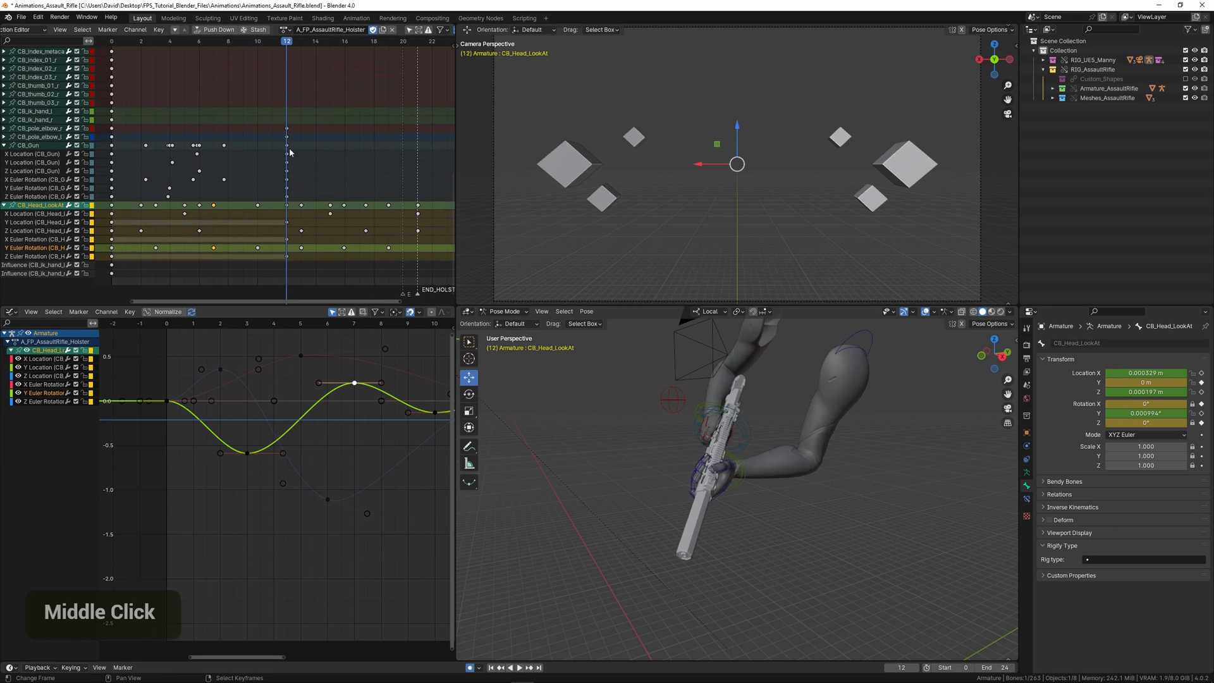
right_click(287, 150)
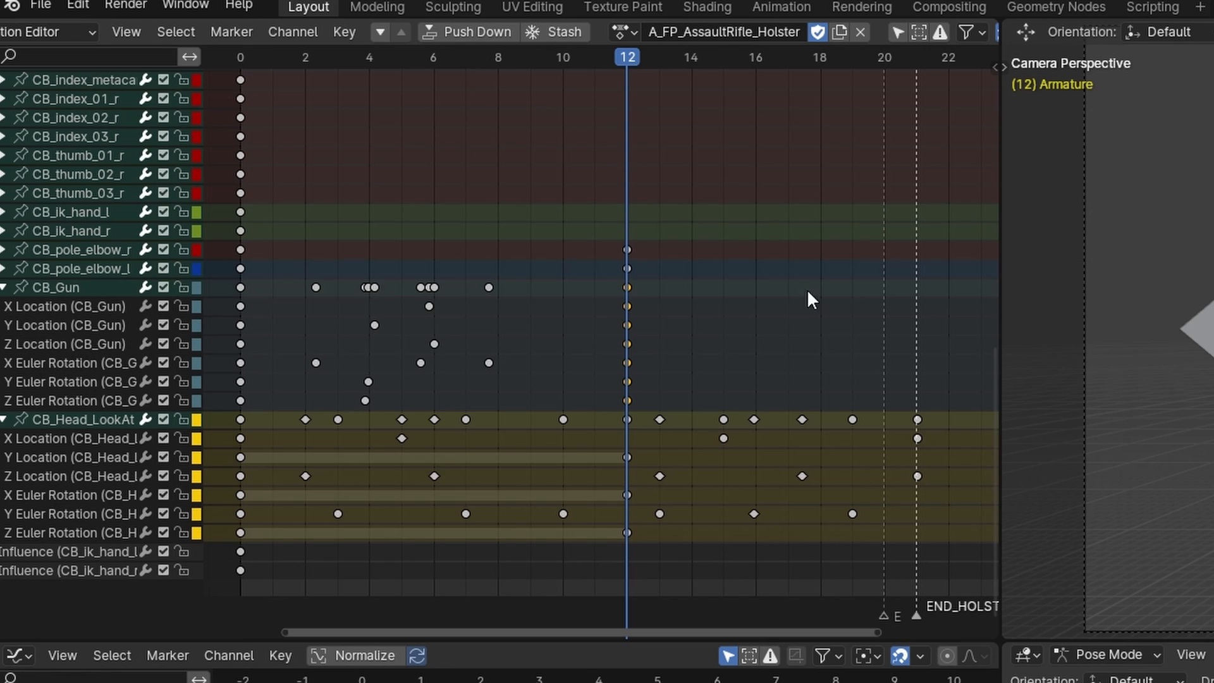
Step: Switch to the A_FP_AssaultRifle_Idle_Pose action, duplicate it and rename the copy A_FP_AssaultRifle_Equip
click(622, 31)
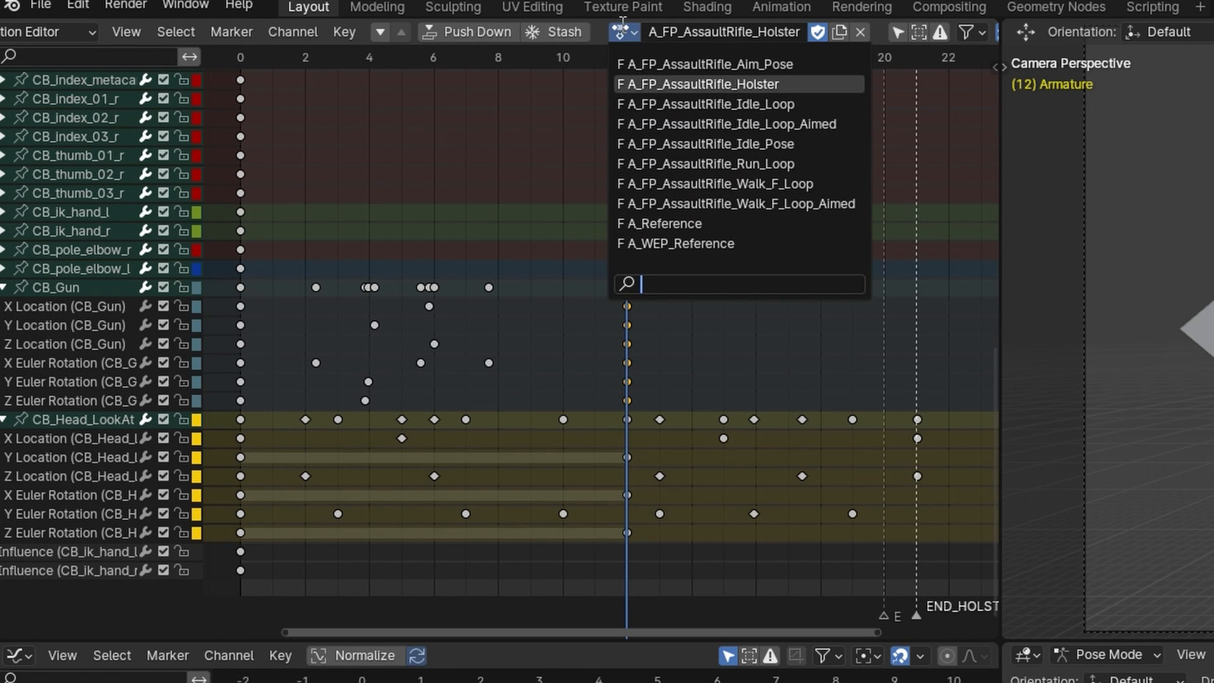
click(740, 144)
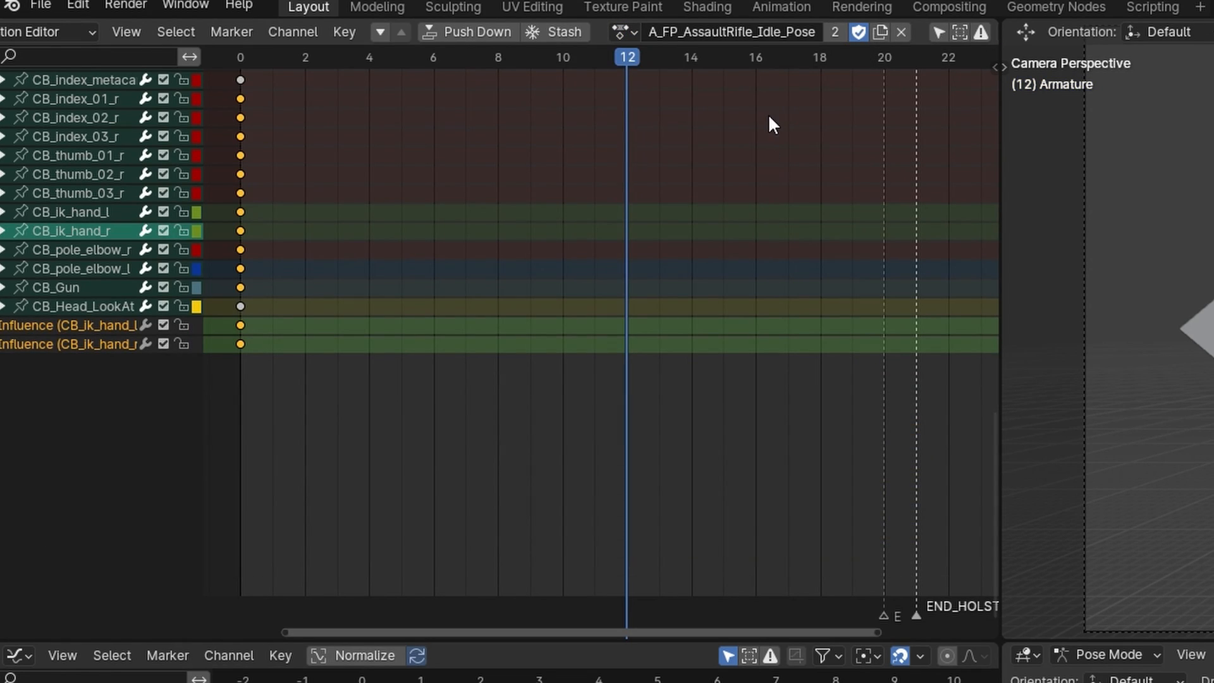
click(883, 29)
double_click(807, 33)
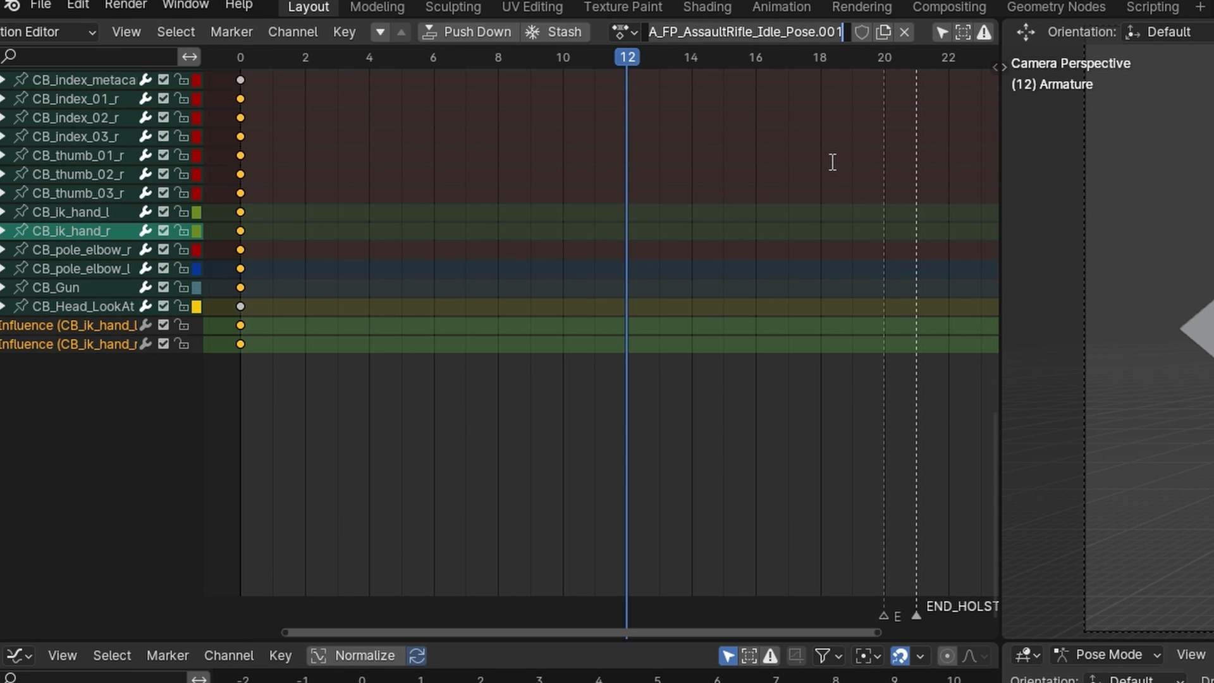
key(Right)
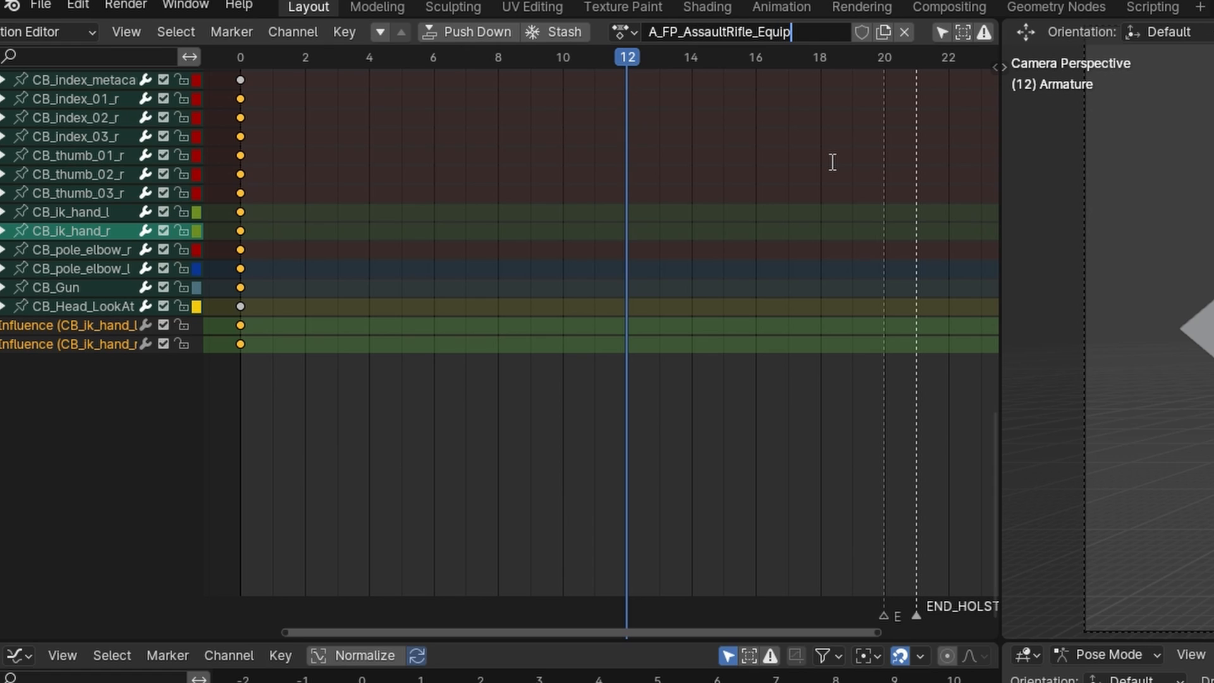
key(Return)
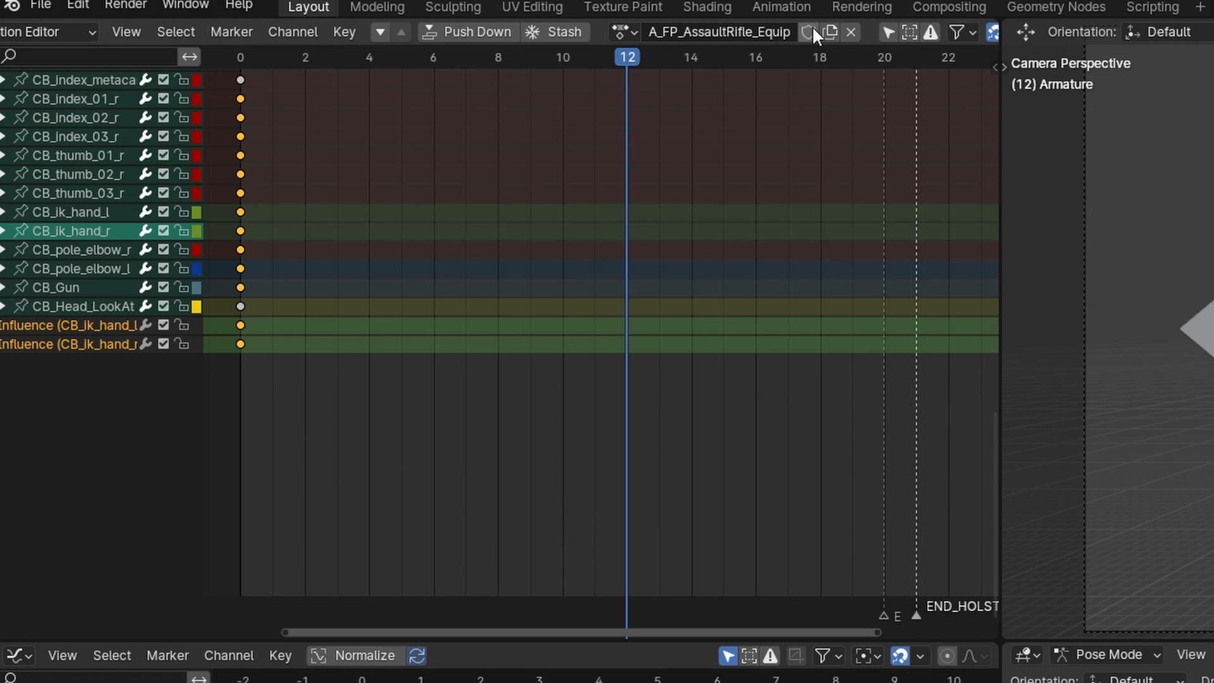
Step: Paste the copied holstered-pose keyframes onto CB_Gun at frame 12 of the equip action and expand its channels
key(Home)
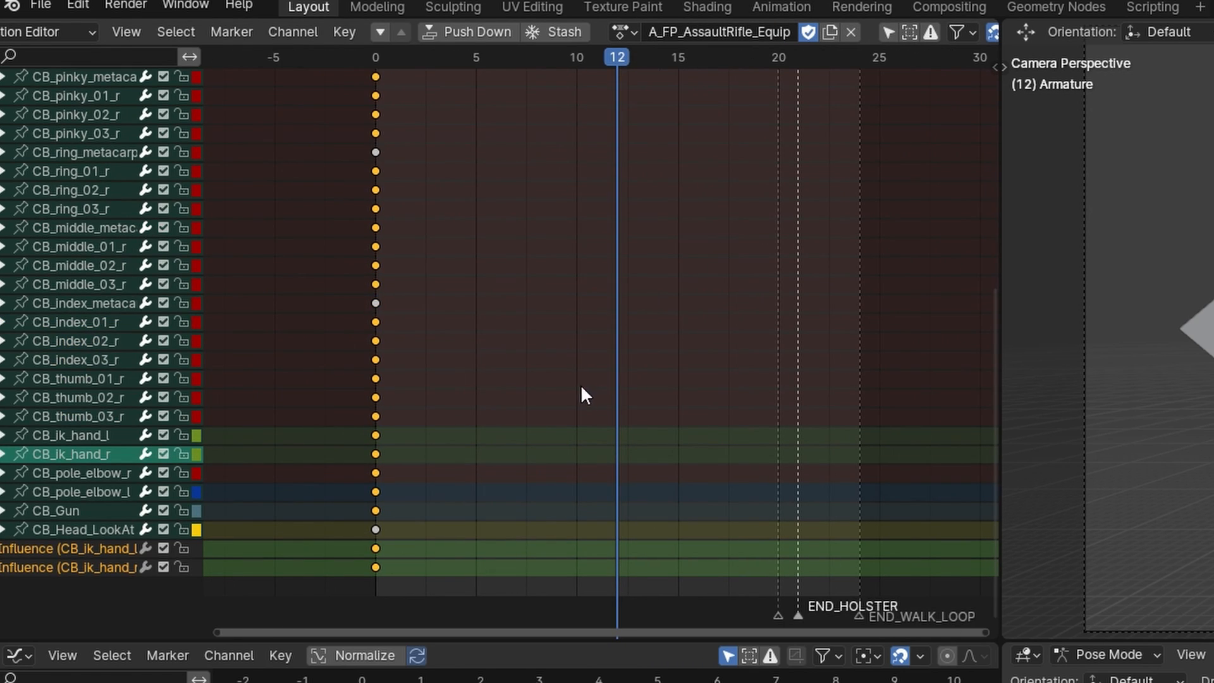
click(6, 509)
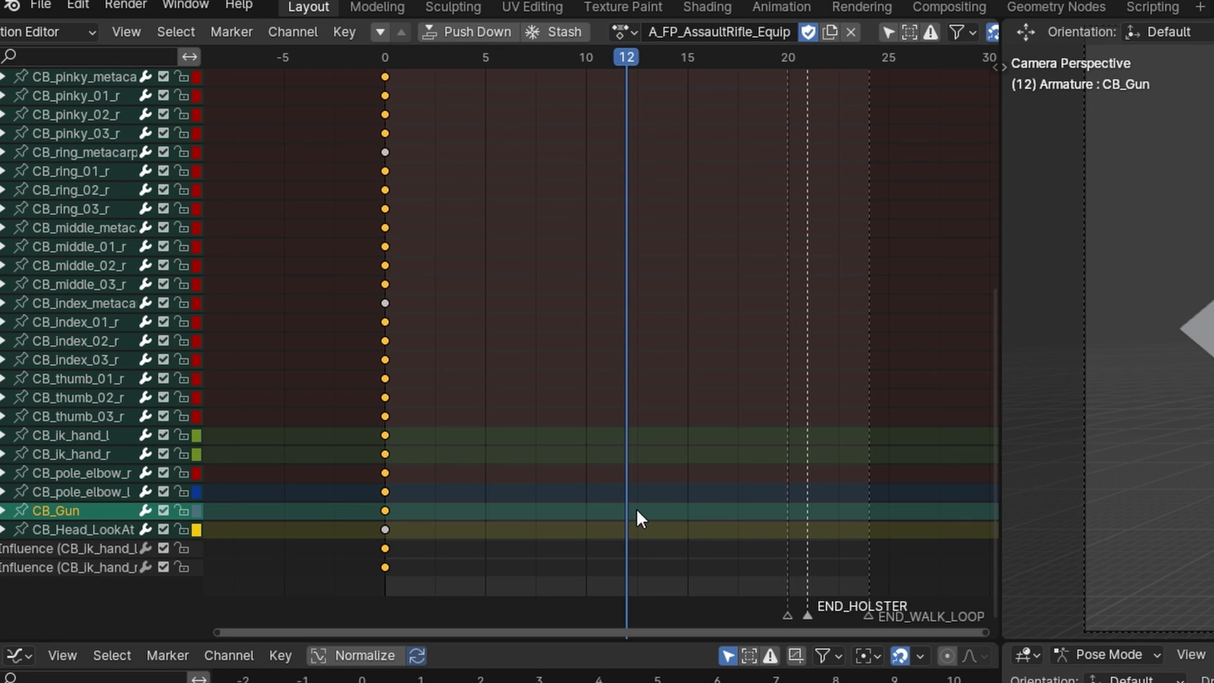
key(ctrl+v)
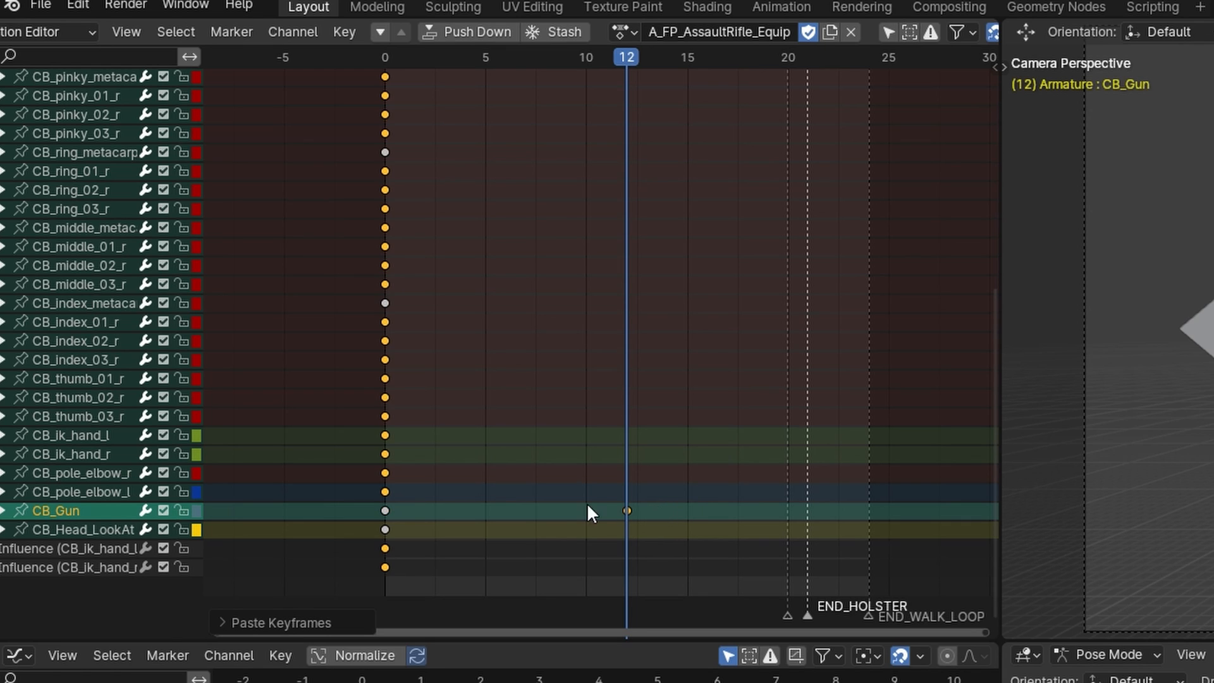
click(4, 510)
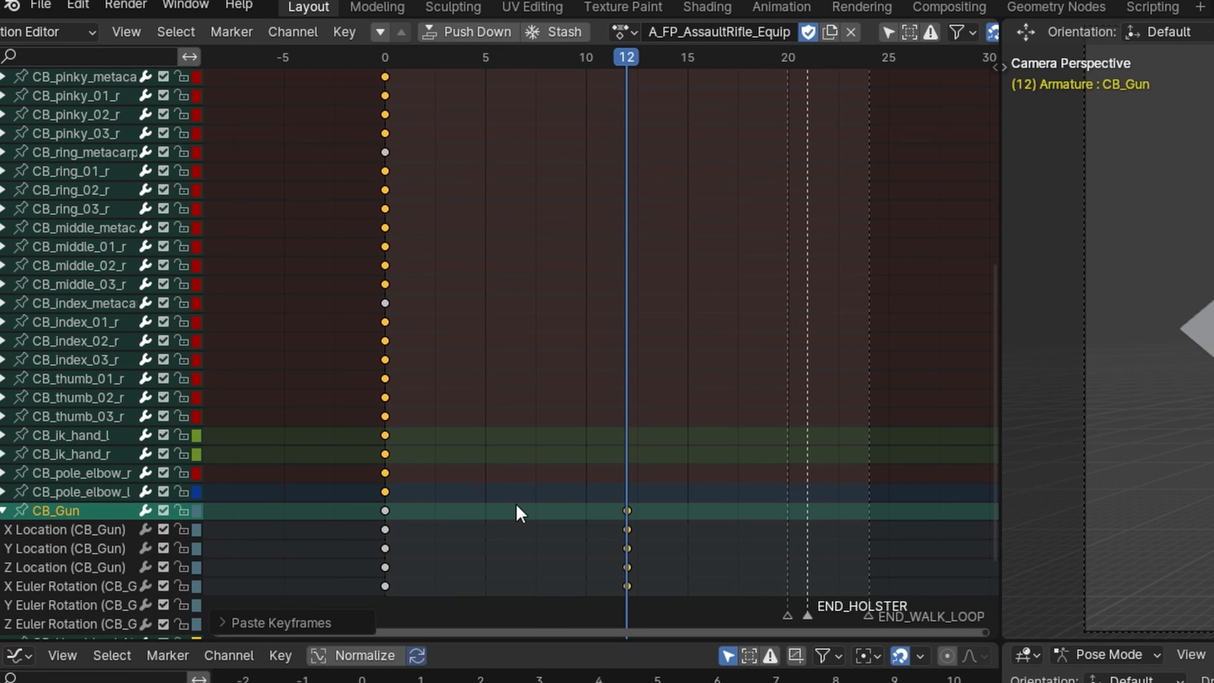
middle_drag(518, 510, 537, 310)
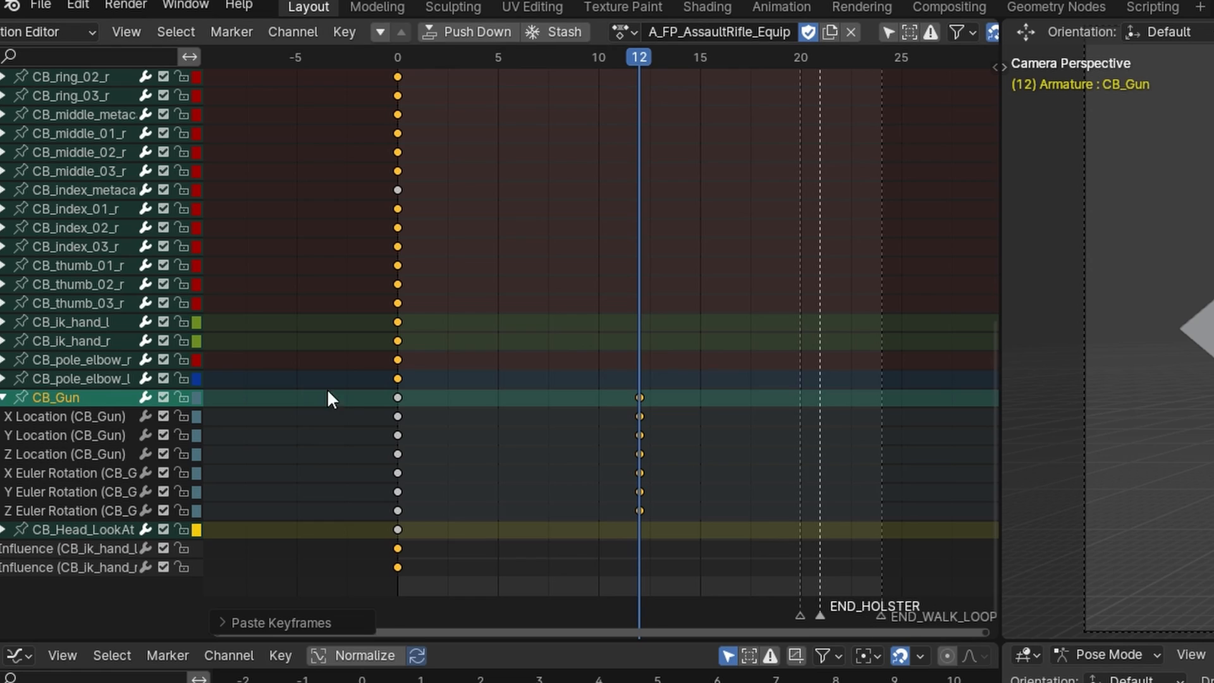
Step: Return to frame 0 and move CB_Gun's idle-pose keyframes from frame 0 to frame 16
drag(392, 425, 404, 453)
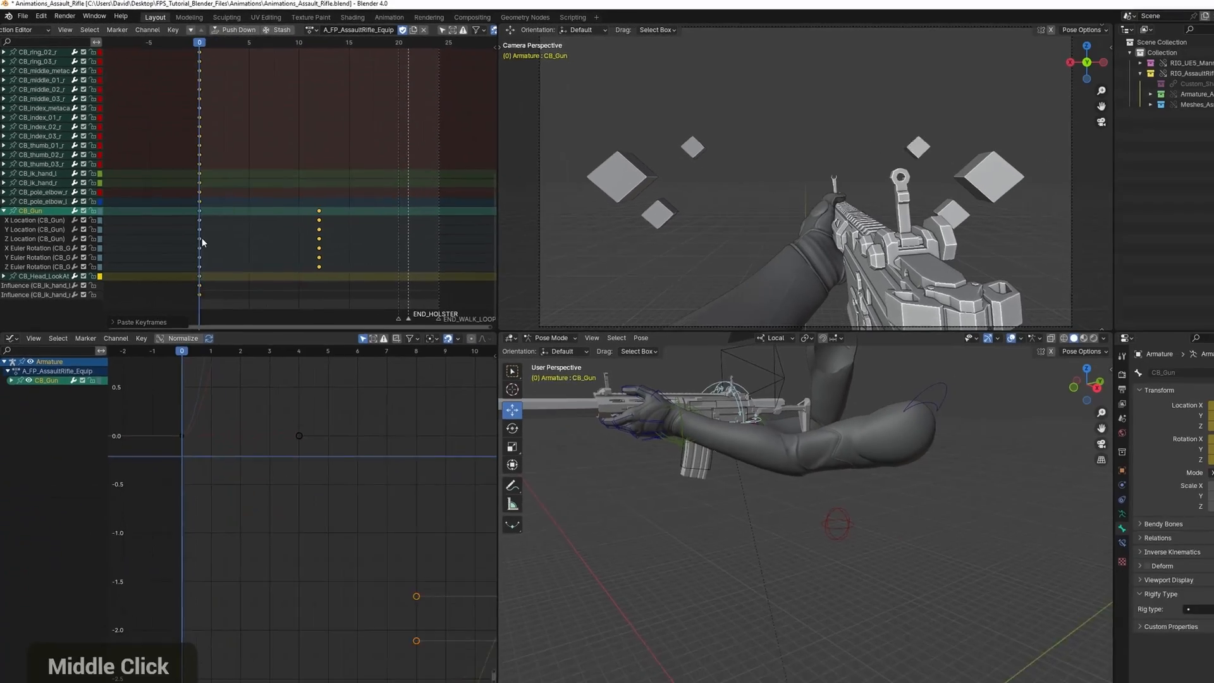
drag(202, 240, 182, 208)
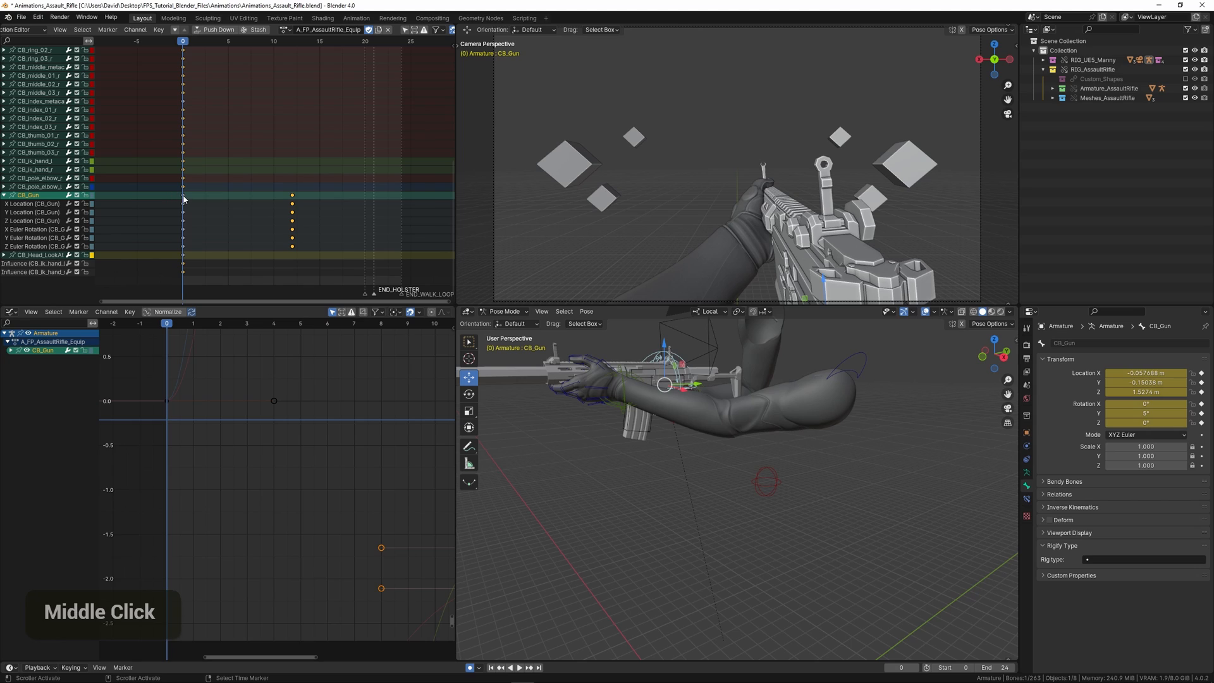
right_click(184, 198)
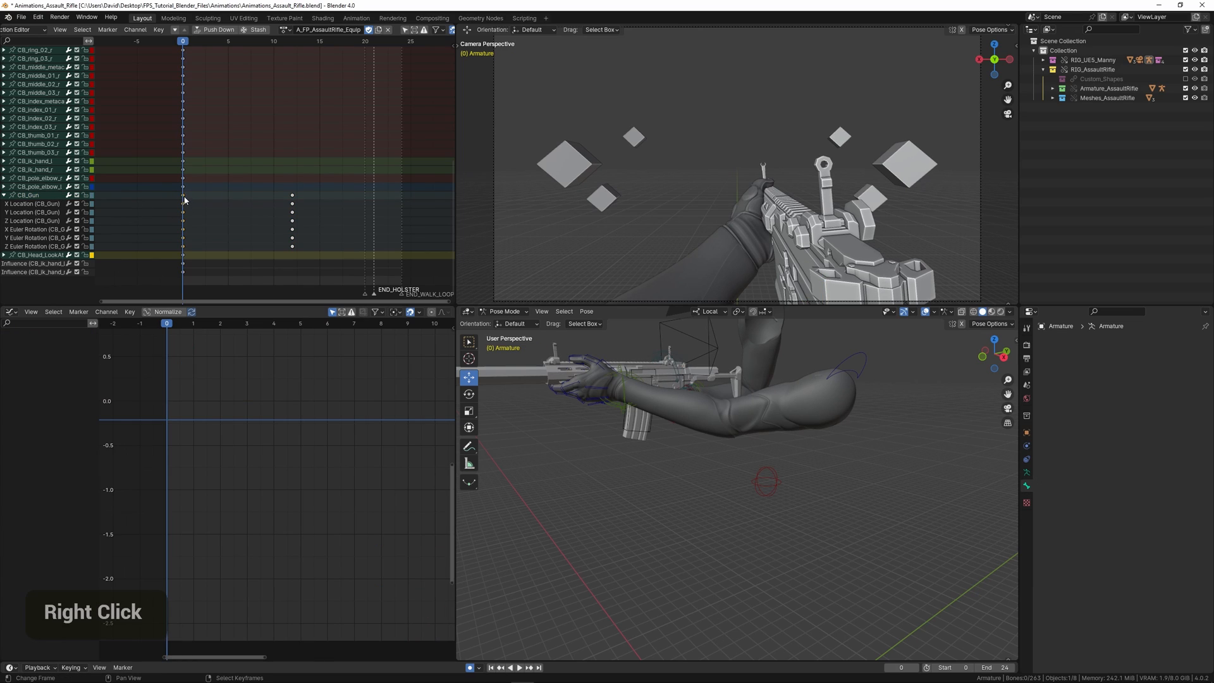
key(g)
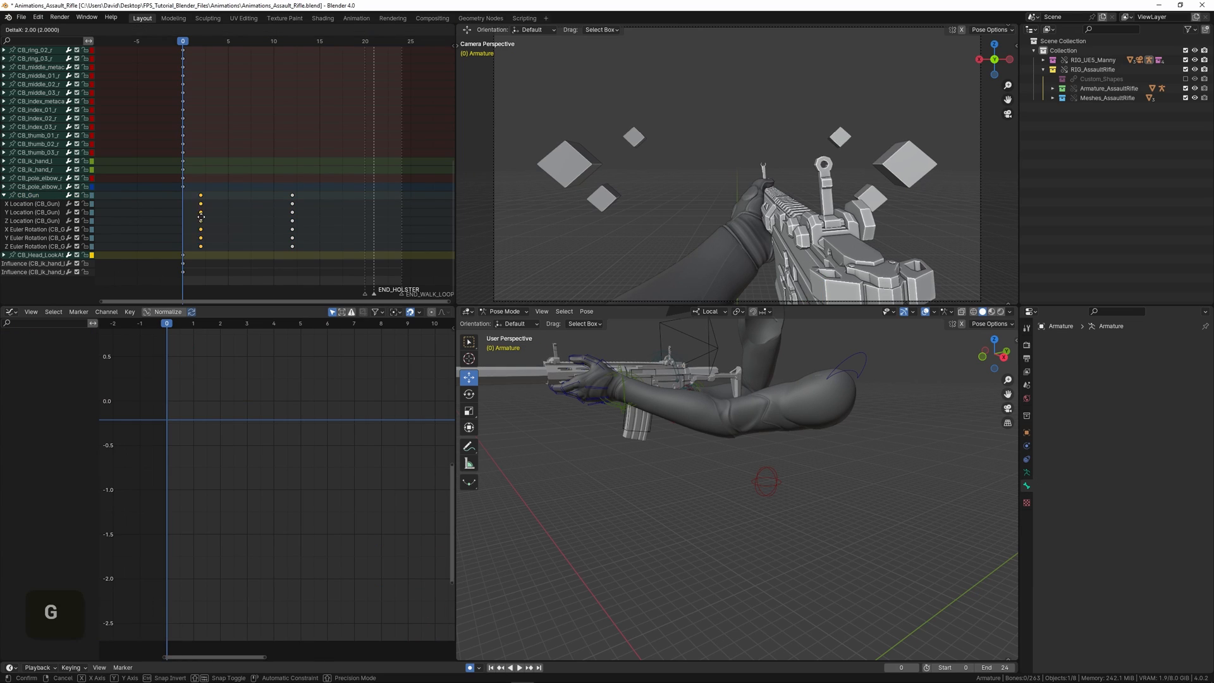
click(327, 217)
Step: Move CB_Gun's holstered-pose keyframes from frame 12 to frame 0
right_click(293, 196)
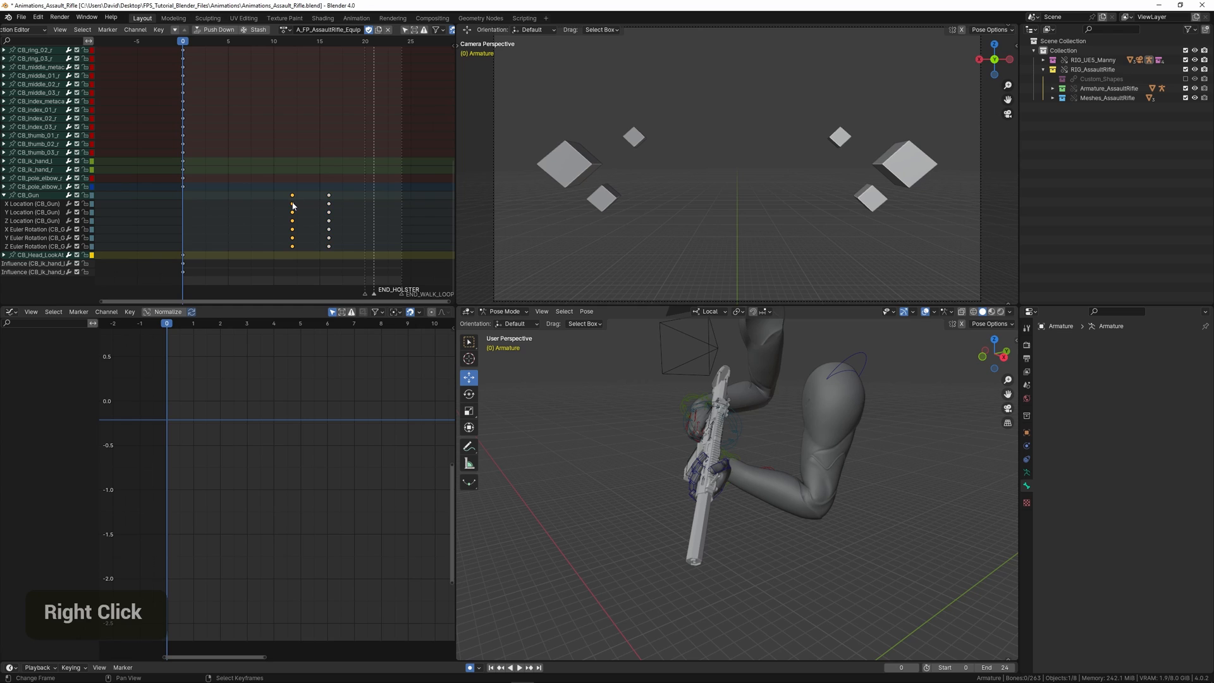
key(g)
click(187, 217)
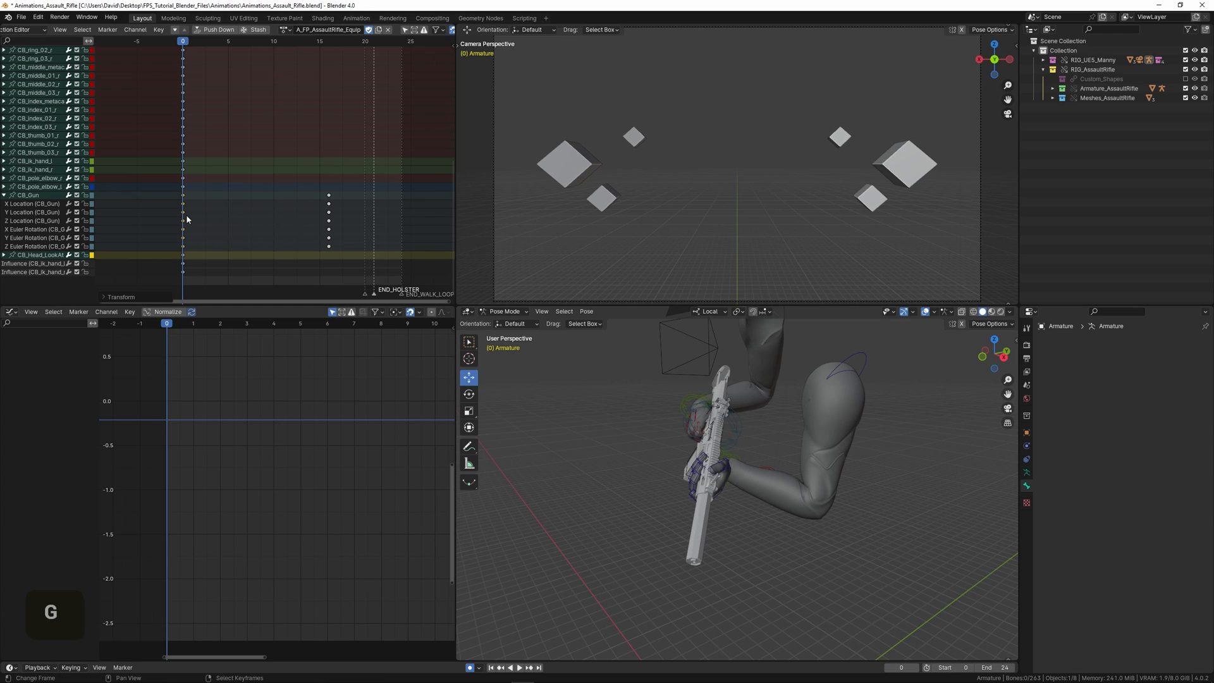
Step: Play back the equip action to check the gun's movement from the holstered pose to the idle pose
middle_drag(187, 220, 191, 193)
key(space)
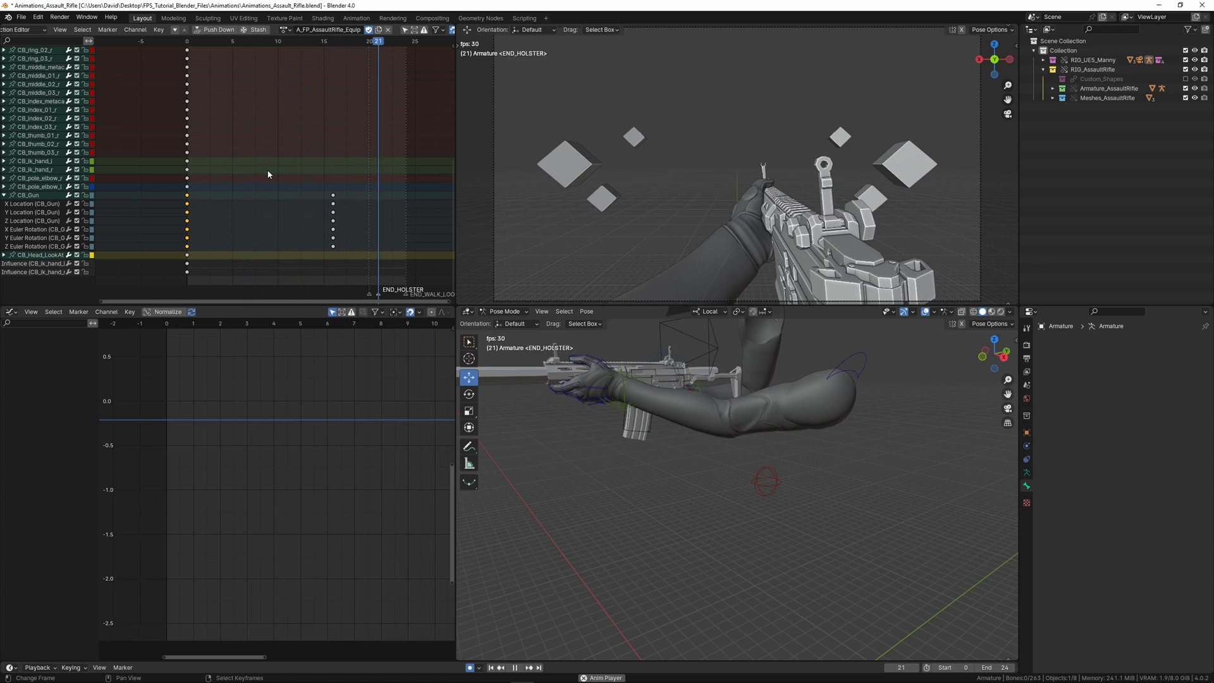
key(space)
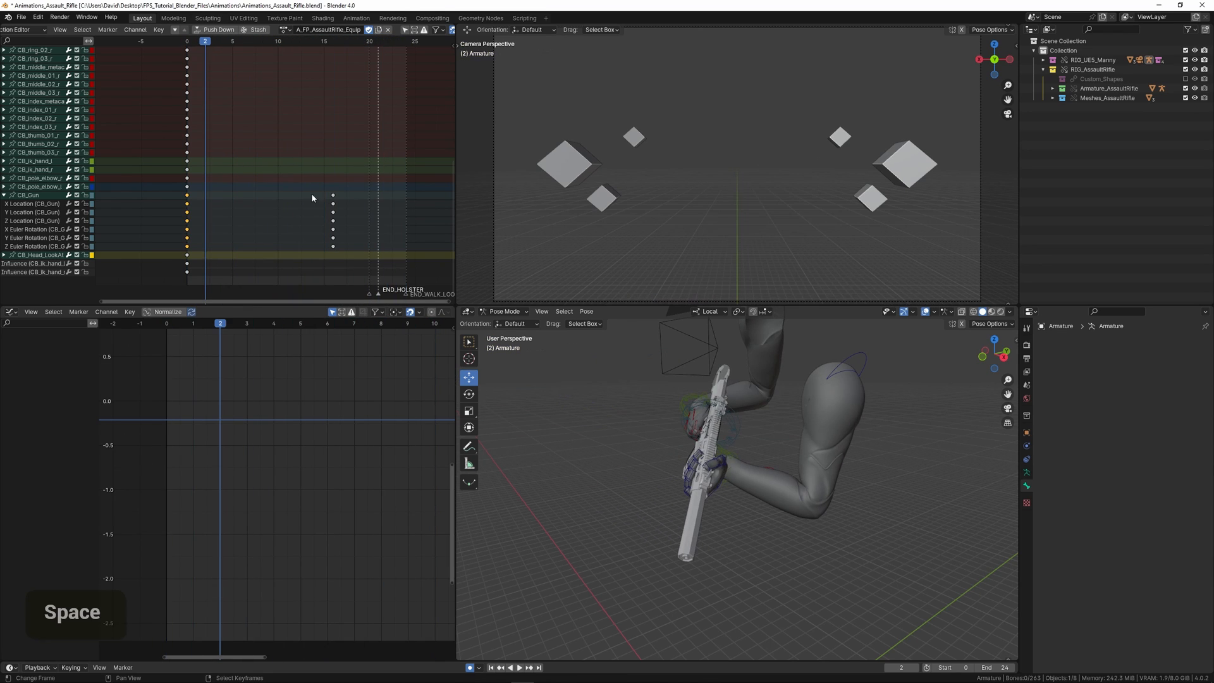
Step: Move CB_Gun's idle-pose keyframes to frame 14 and play back the action from frame 0
right_click(328, 201)
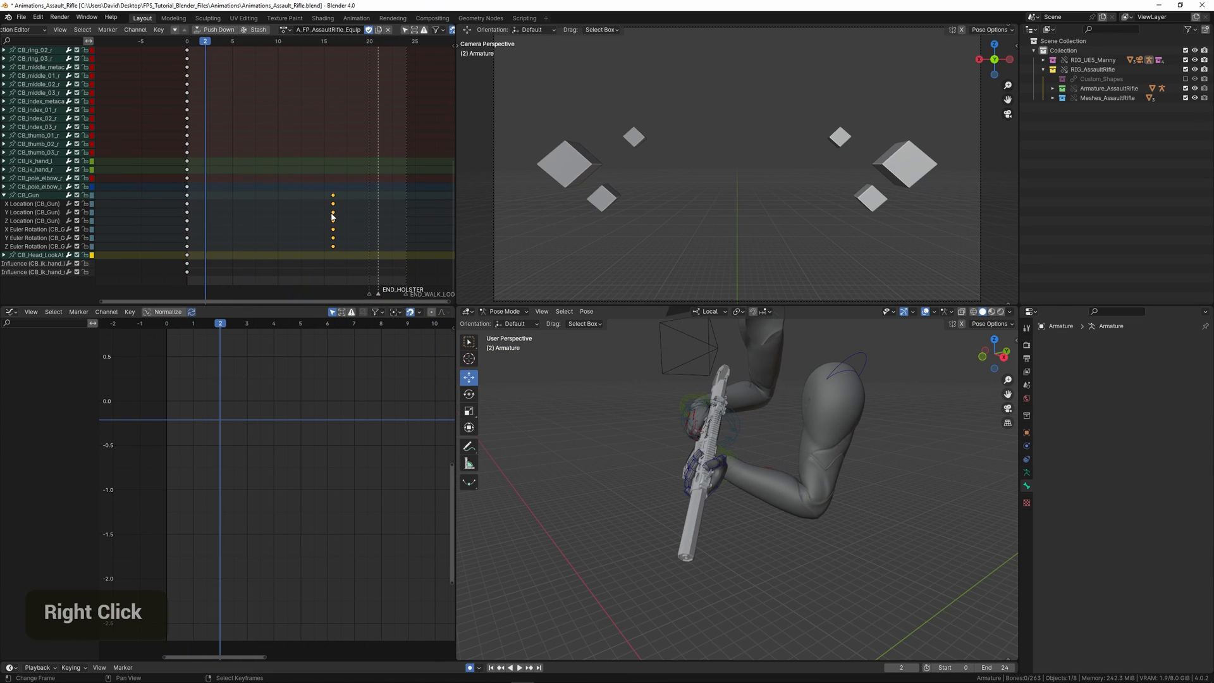
key(g)
click(311, 210)
click(185, 211)
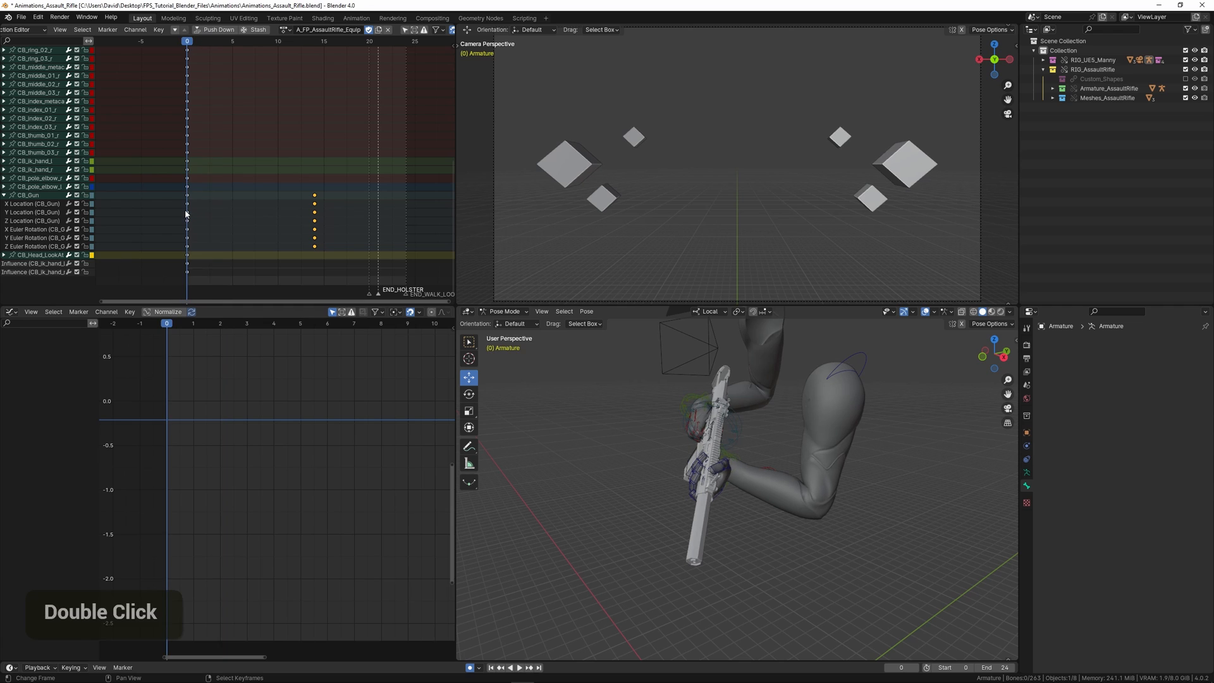
key(space)
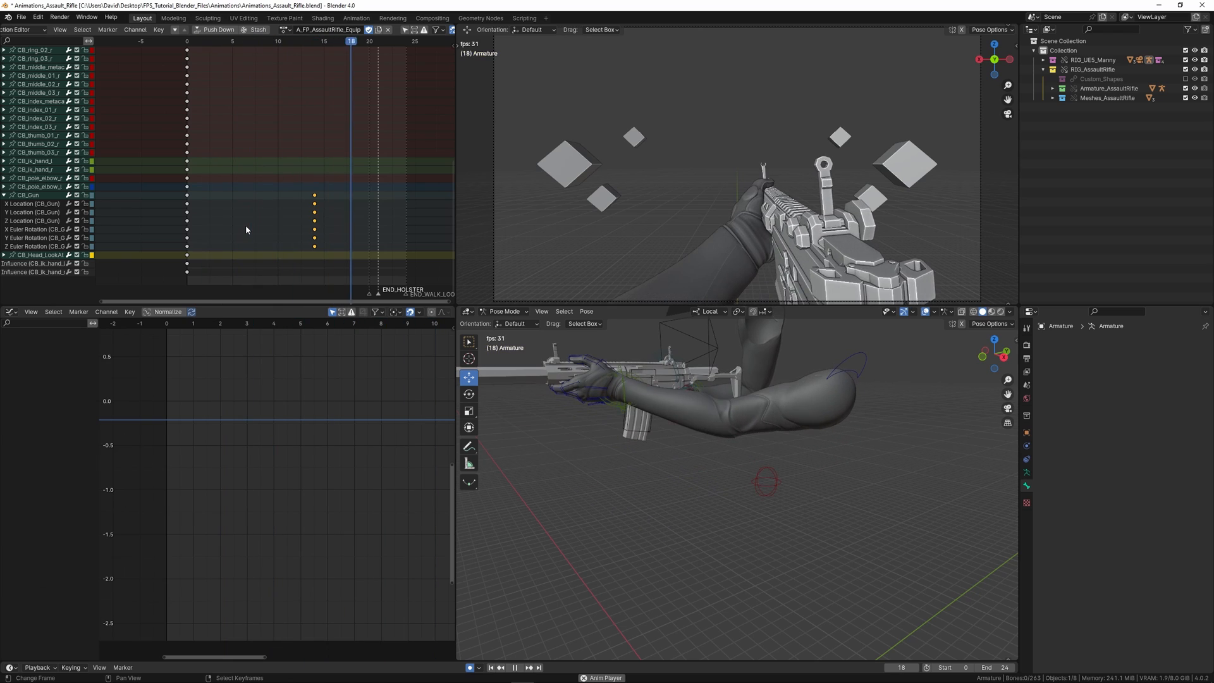
key(space)
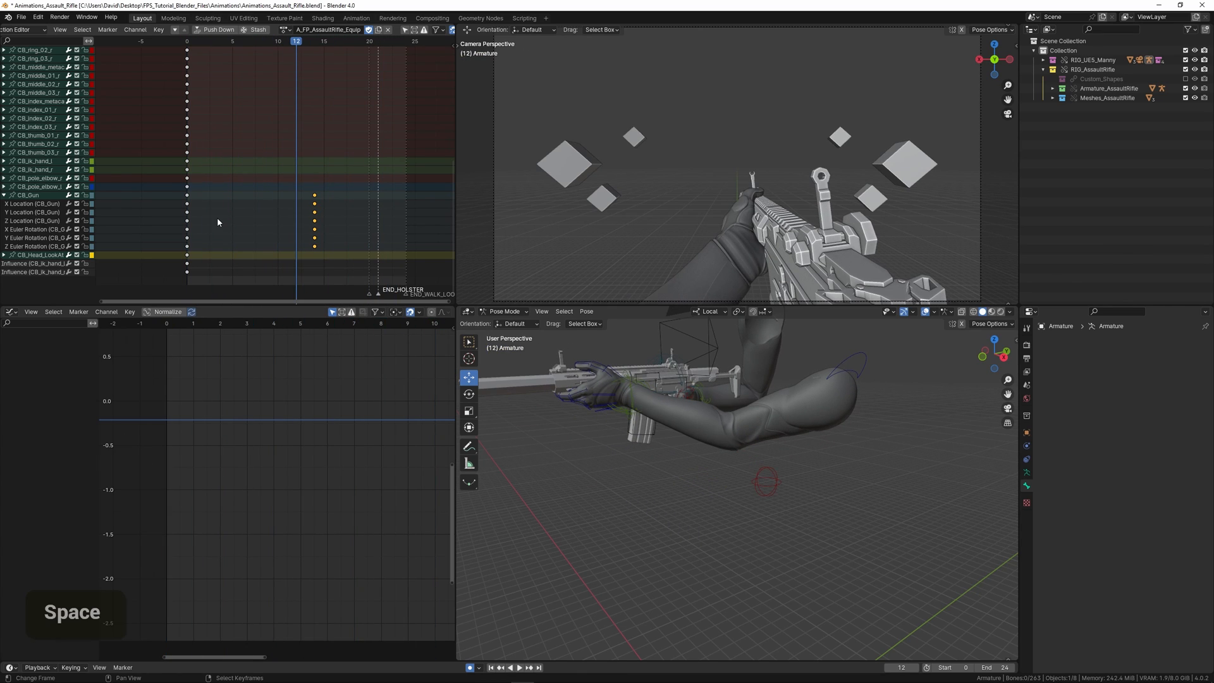
Step: Save the file, then expand CB_Gun's channels in the graph editor and frame its Z Location curve
key(ctrl+s)
click(28, 194)
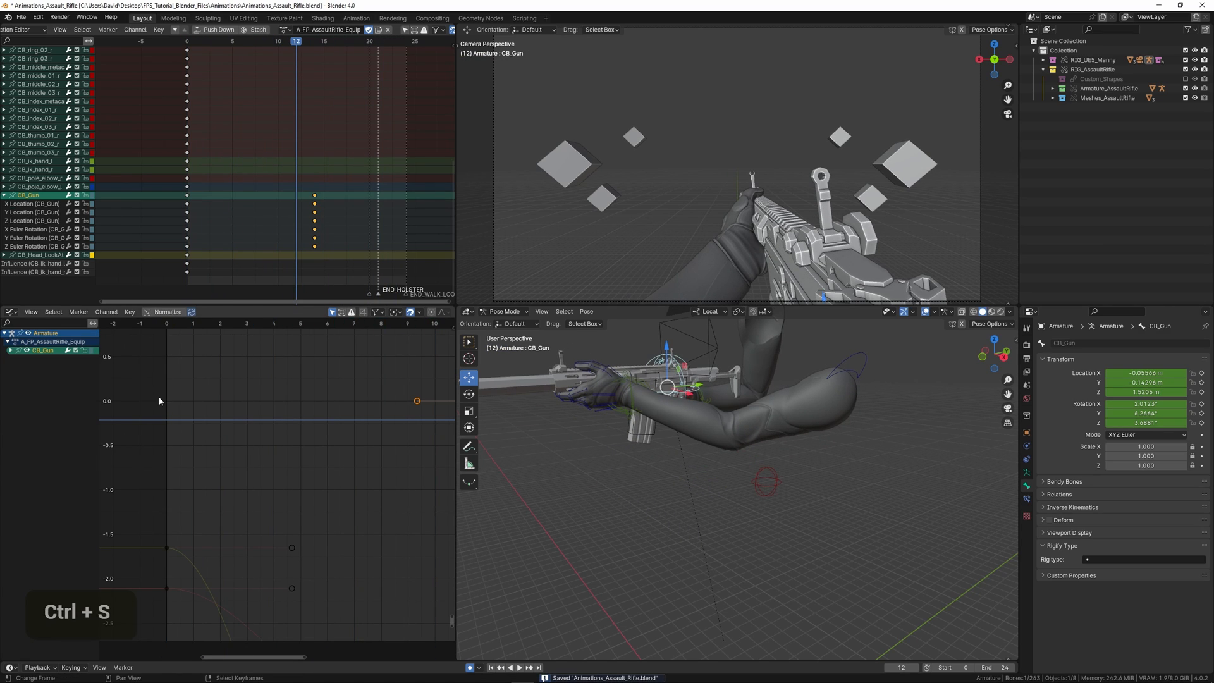
click(11, 351)
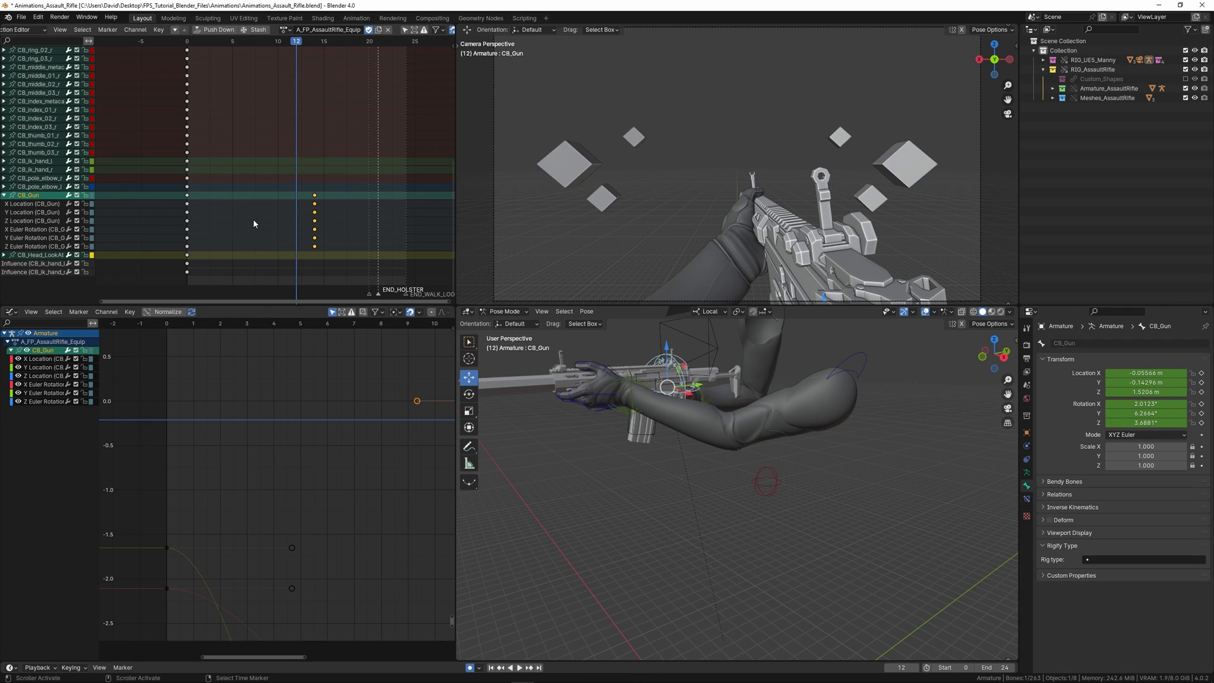
scroll(342, 433, down, 2)
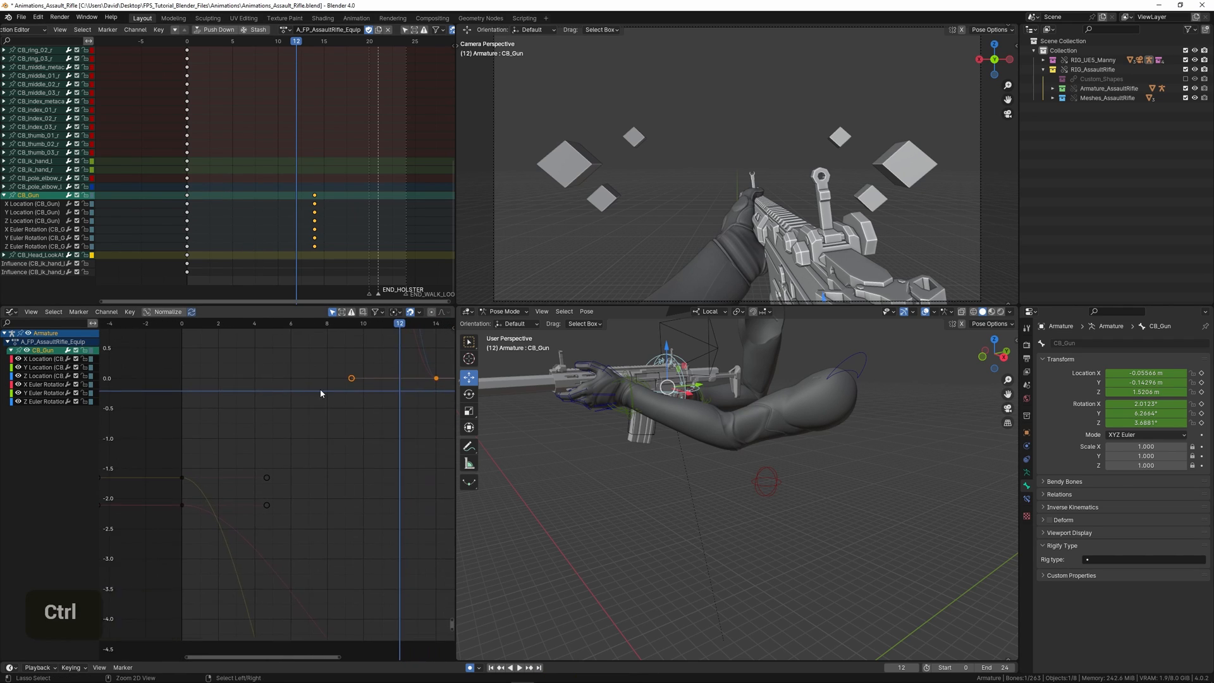
ctrl+middle_drag(320, 390, 316, 442)
scroll(294, 460, down, 2)
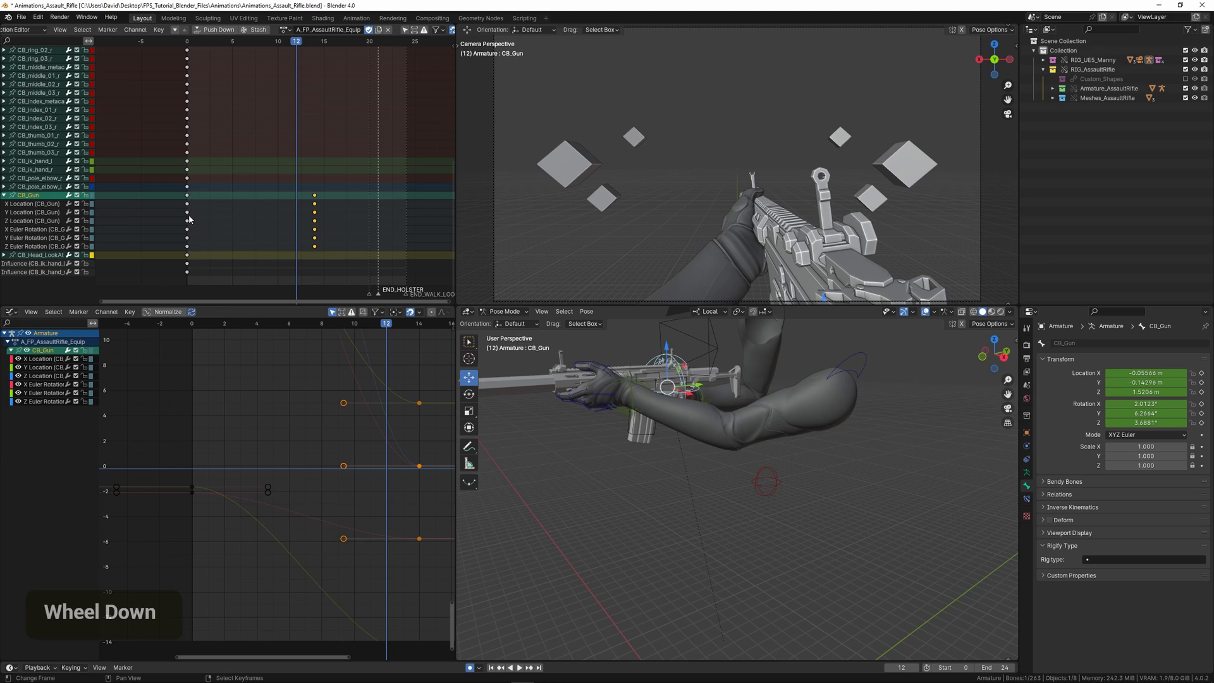
double_click(34, 376)
key(KP_Decimal)
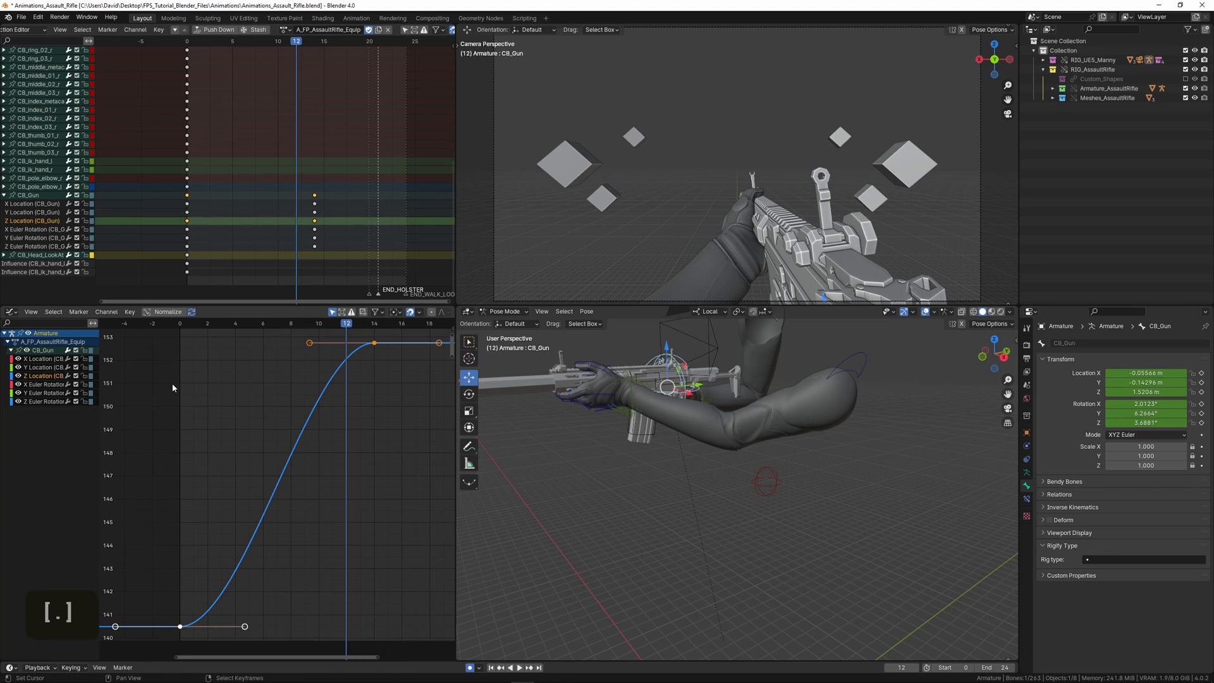
scroll(238, 441, down, 1)
ctrl+middle_drag(239, 440, 264, 451)
scroll(245, 404, up, 1)
Step: Replay the equip motion, move CB_Gun's idle-pose keyframes to frame 15 and play it back again
key(space)
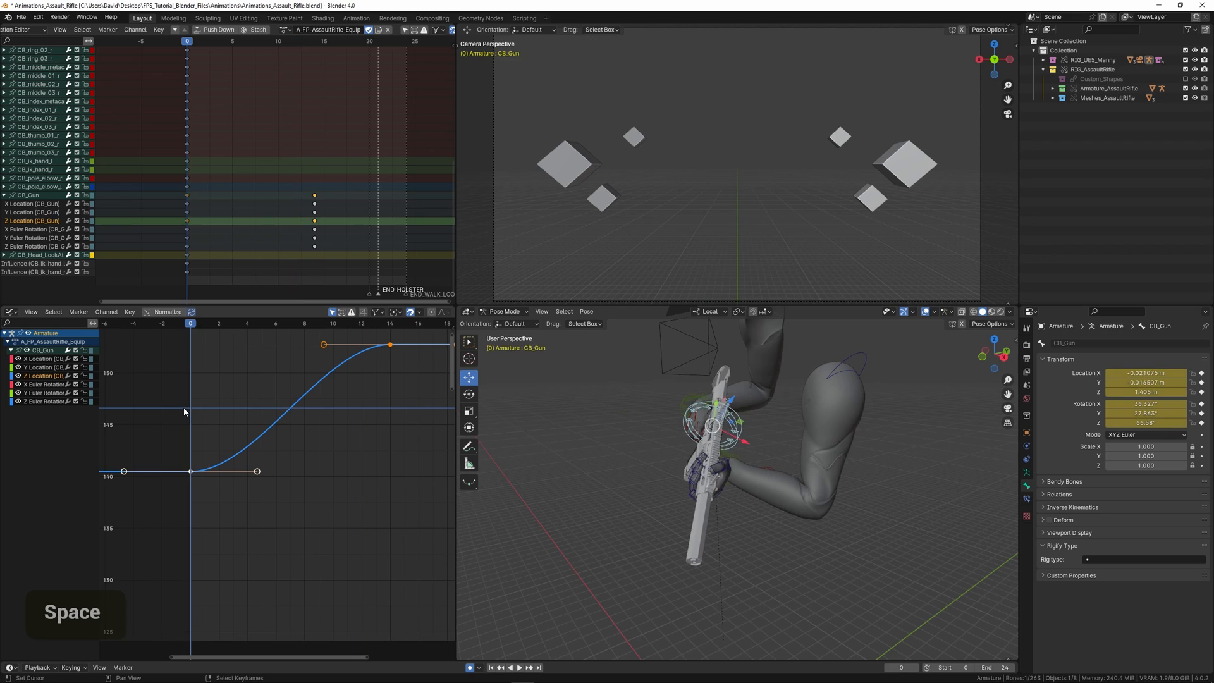
key(space)
drag(192, 410, 306, 397)
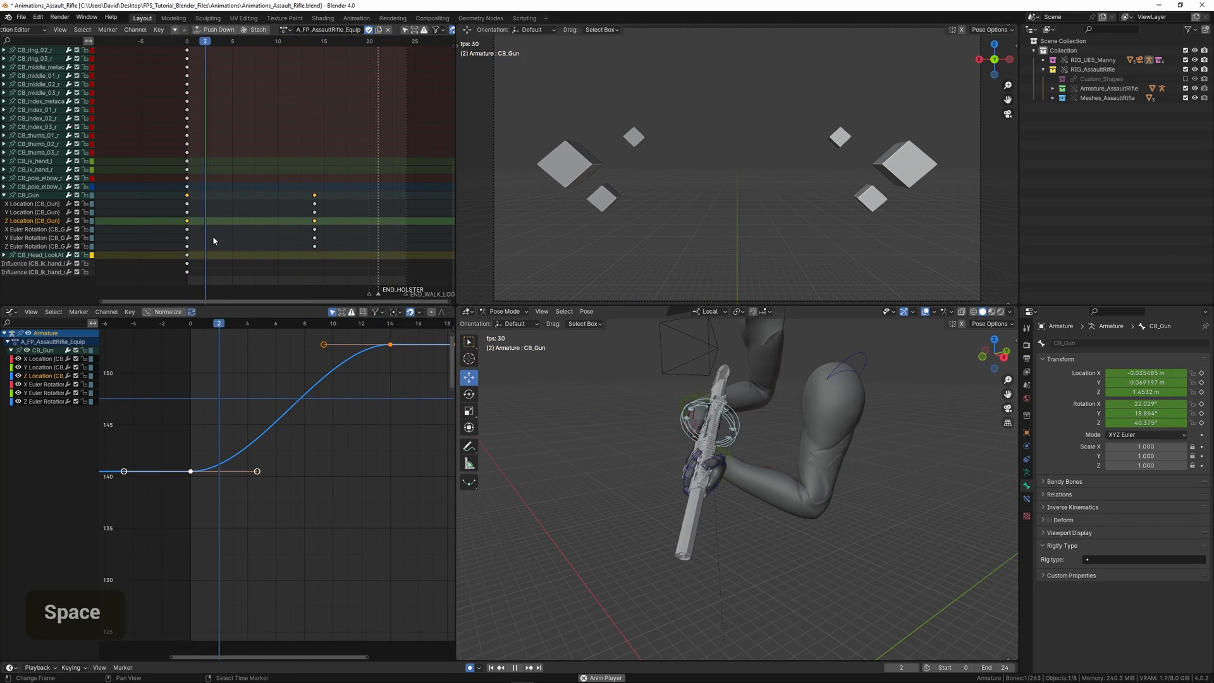
right_click(314, 196)
key(g)
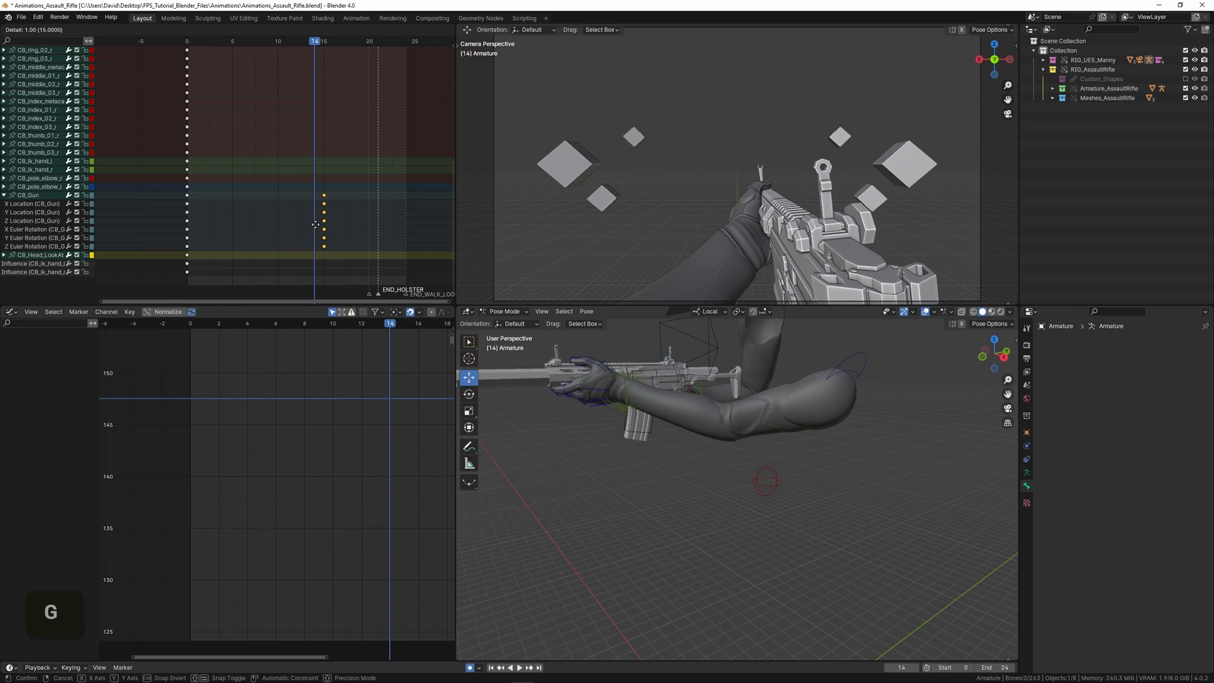
click(313, 217)
click(190, 209)
key(space)
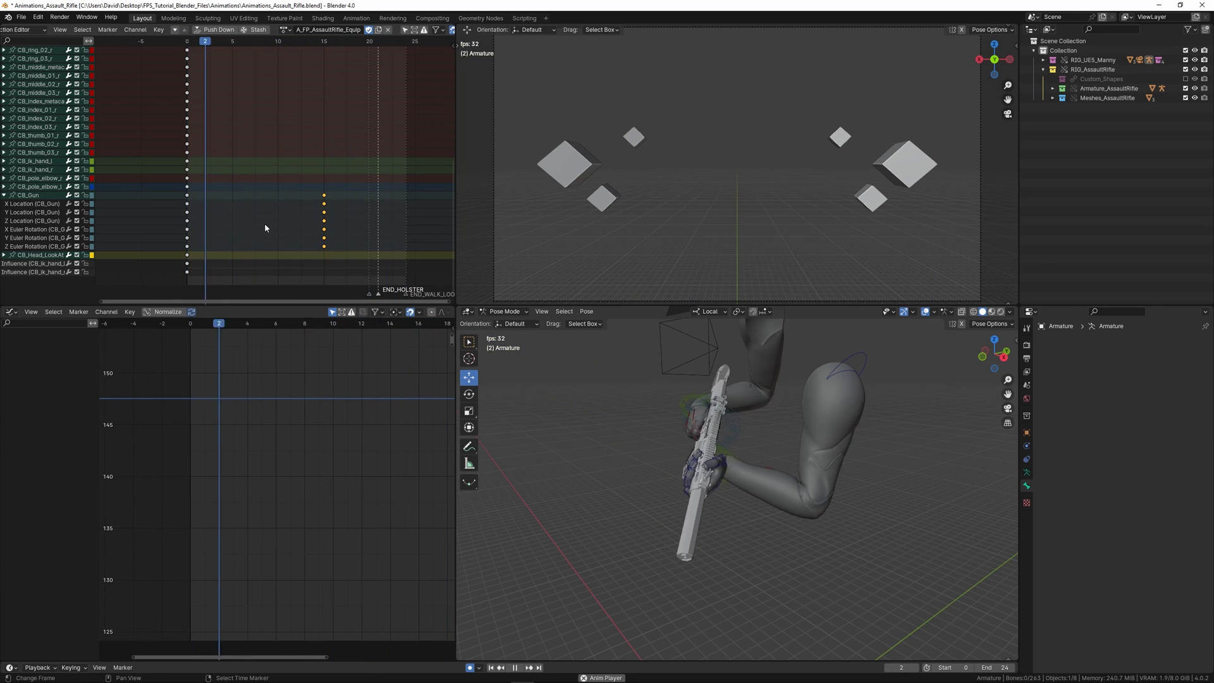
key(space)
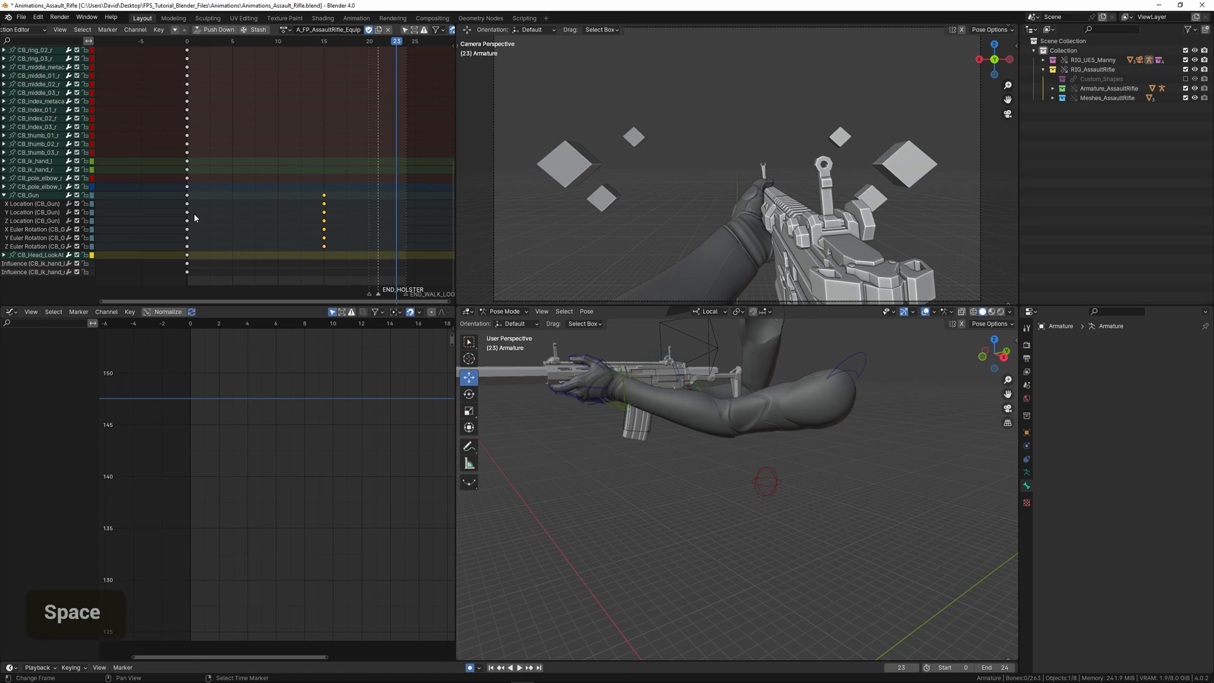
Step: Insert a keyframe at about frame 9 on CB_Gun's Z Location curve and raise its value by about 2.2
click(46, 195)
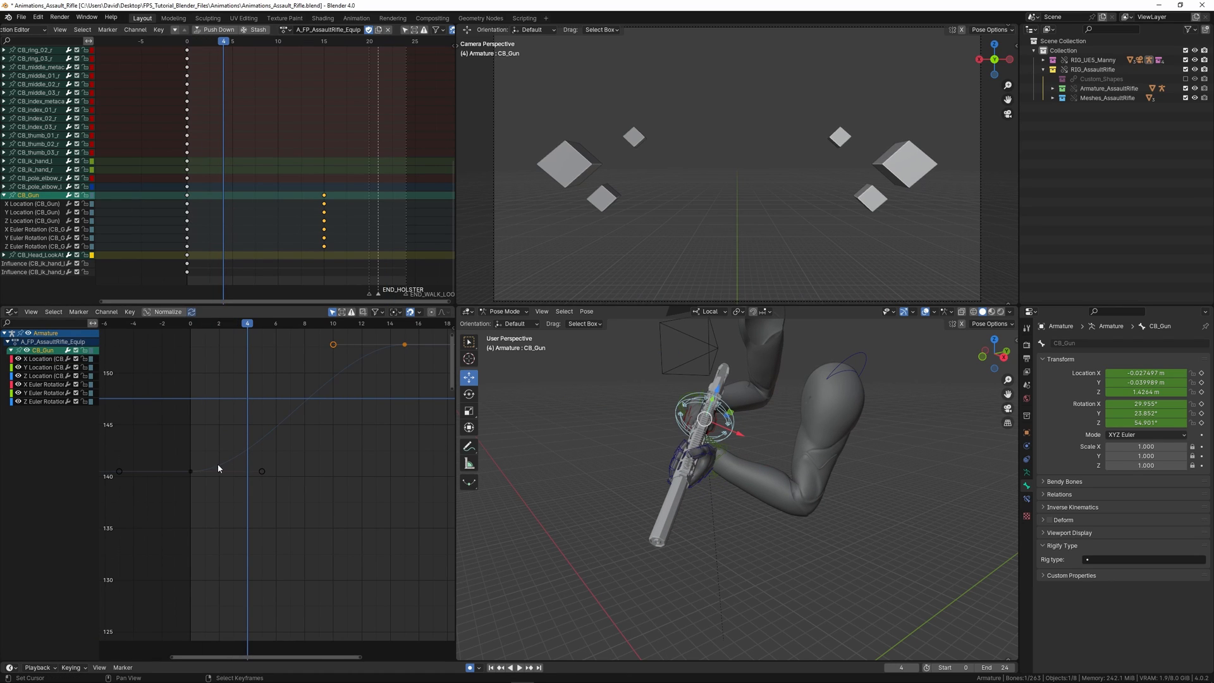
right_click(263, 436)
drag(263, 437, 319, 421)
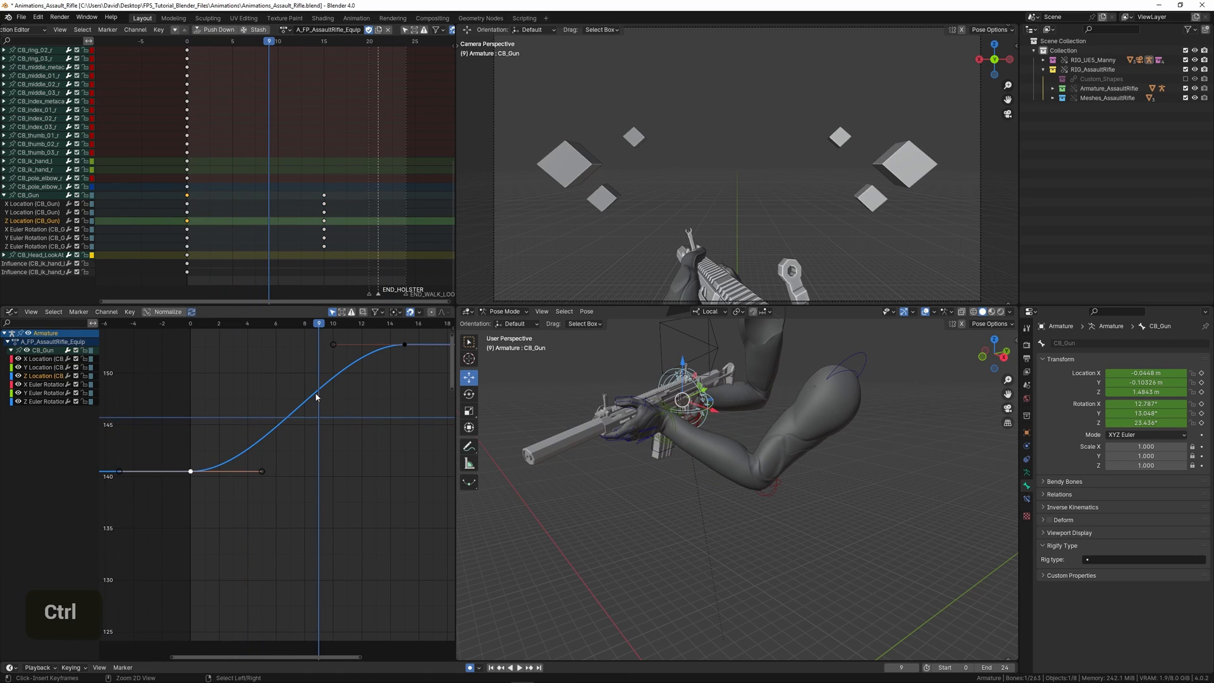
ctrl+click(318, 391)
middle_drag(328, 390, 297, 446)
key(g)
key(y)
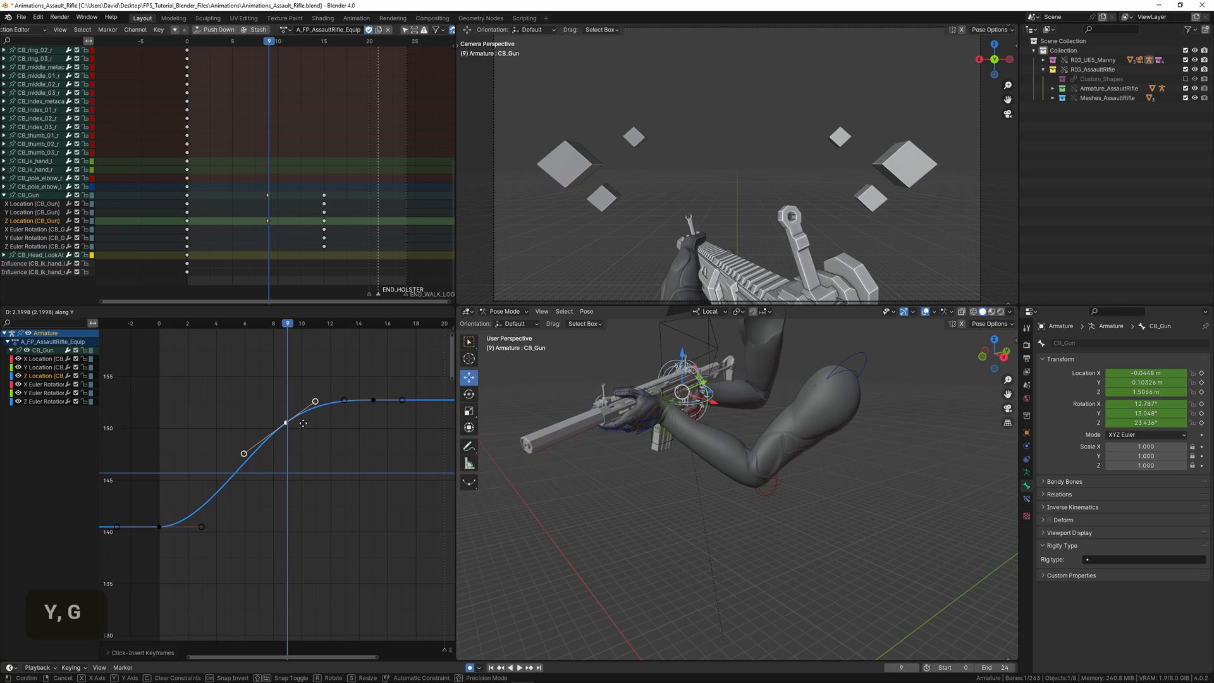
click(302, 424)
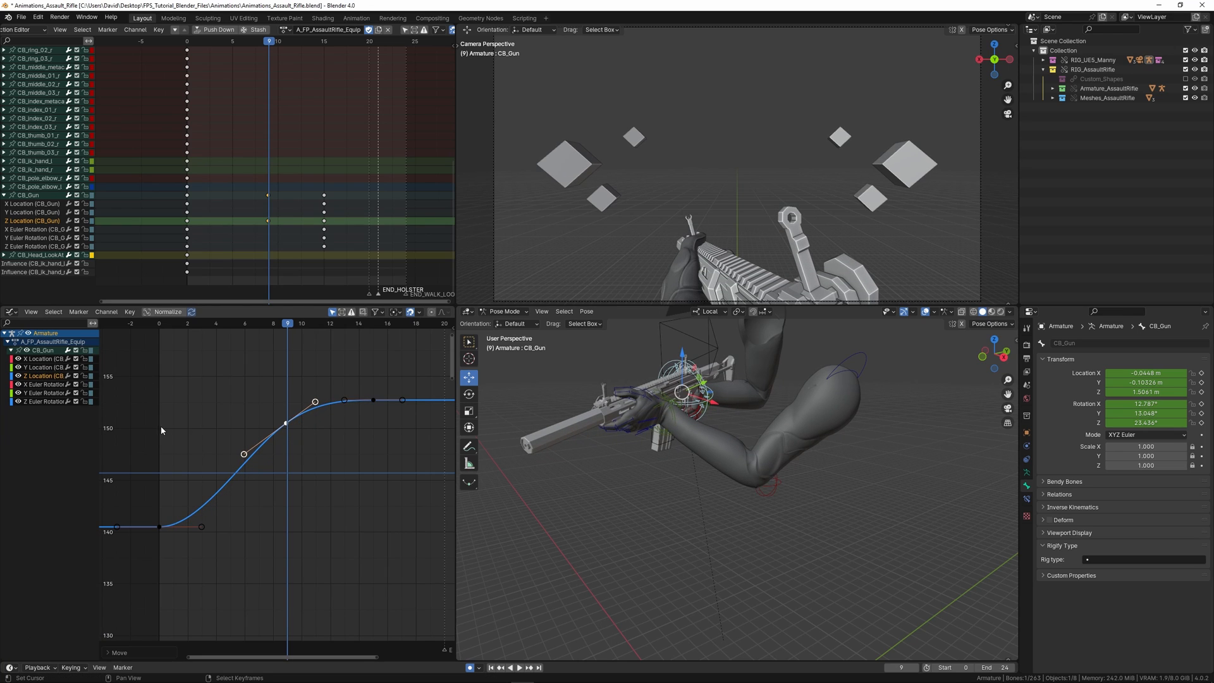
key(space)
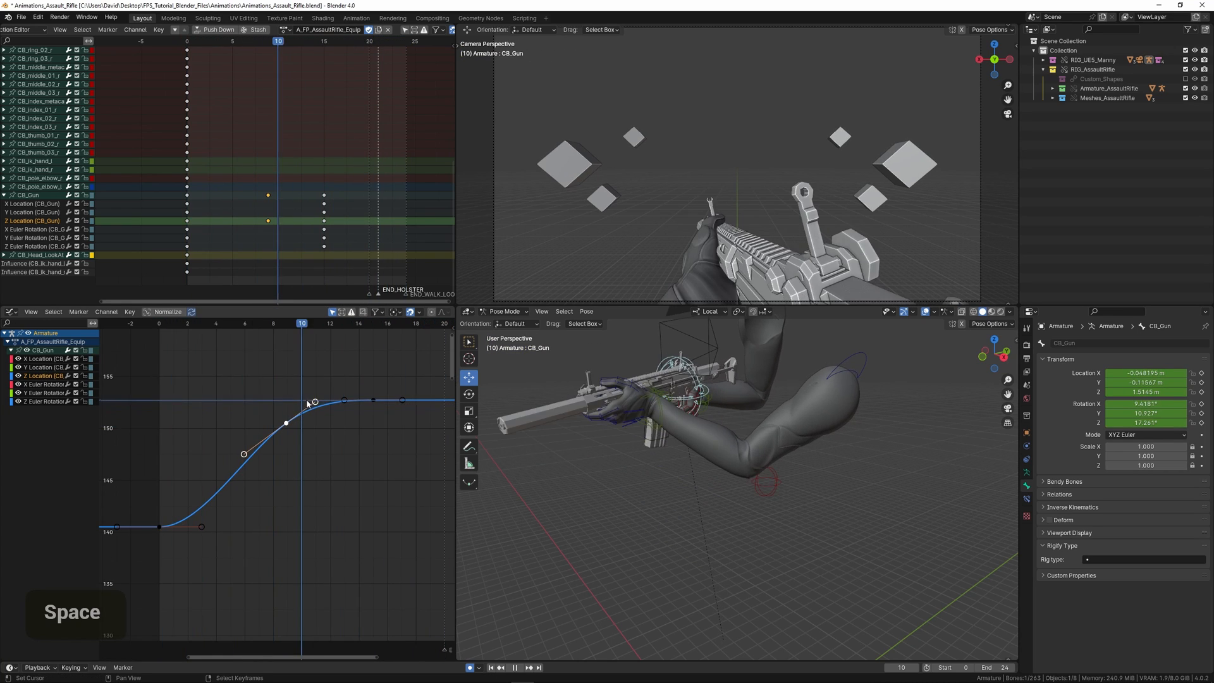
Step: Try a lowered Z Location keyframe between frames 11 and 12, play it back, then delete that keyframe
ctrl+click(328, 408)
key(g)
scroll(274, 392, up, 2)
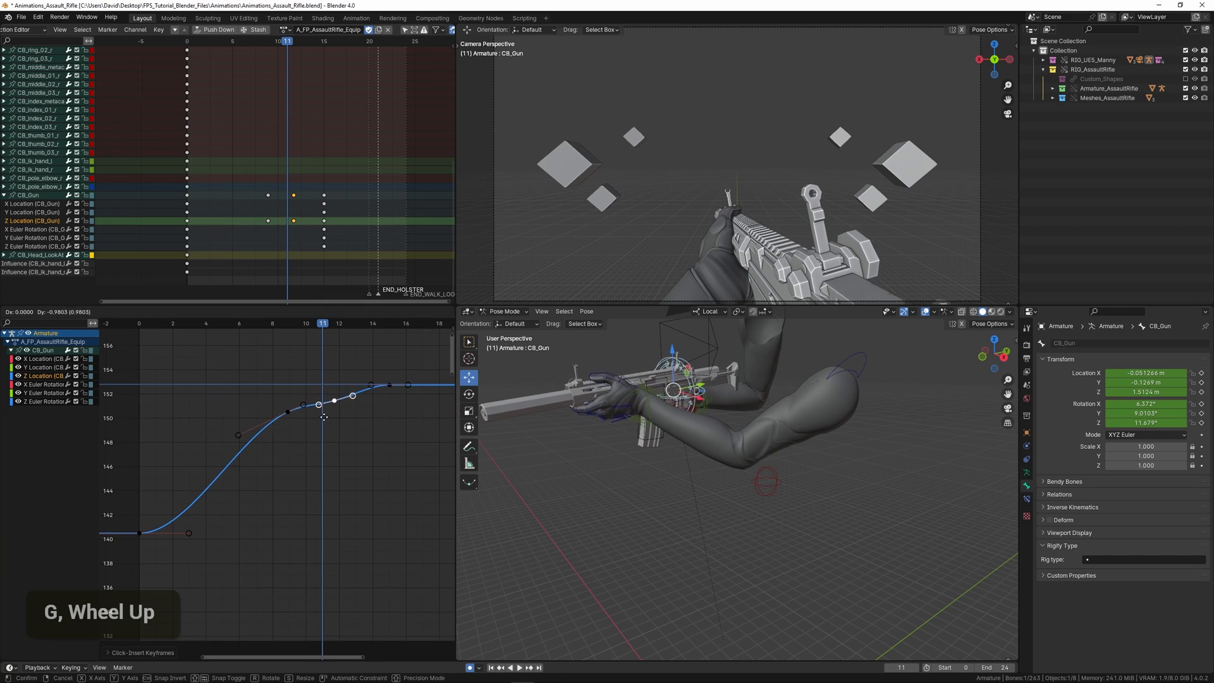
key(space)
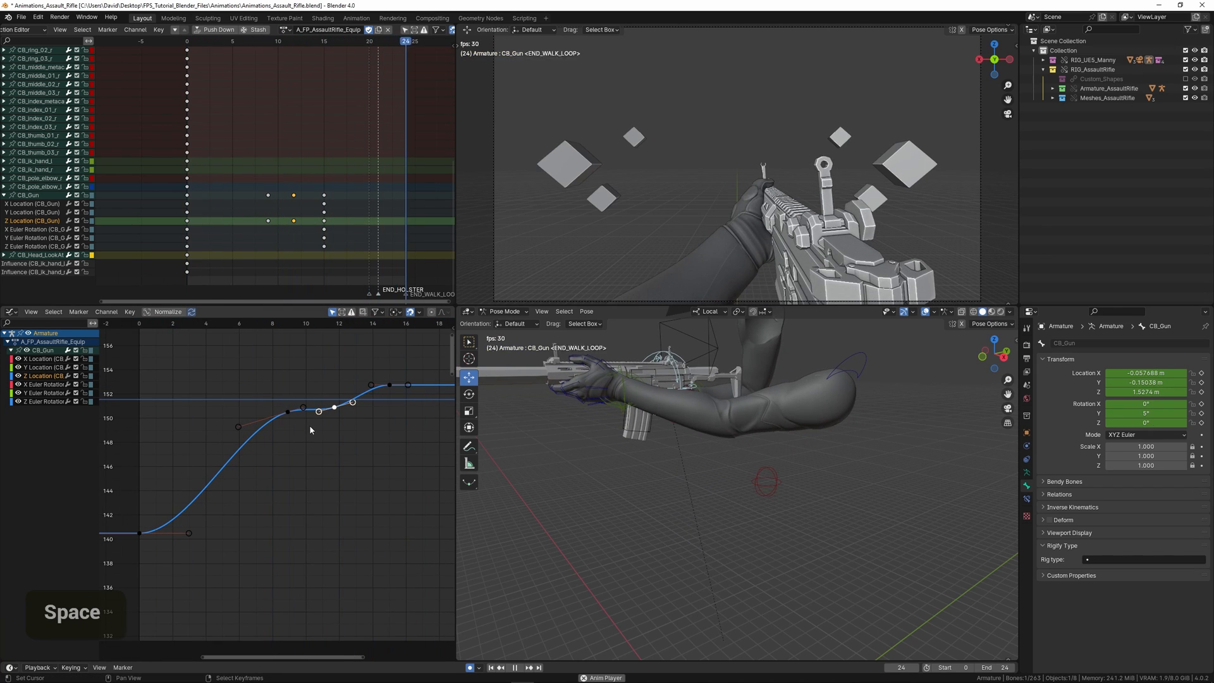
key(ctrl+z)
key(space)
key(x)
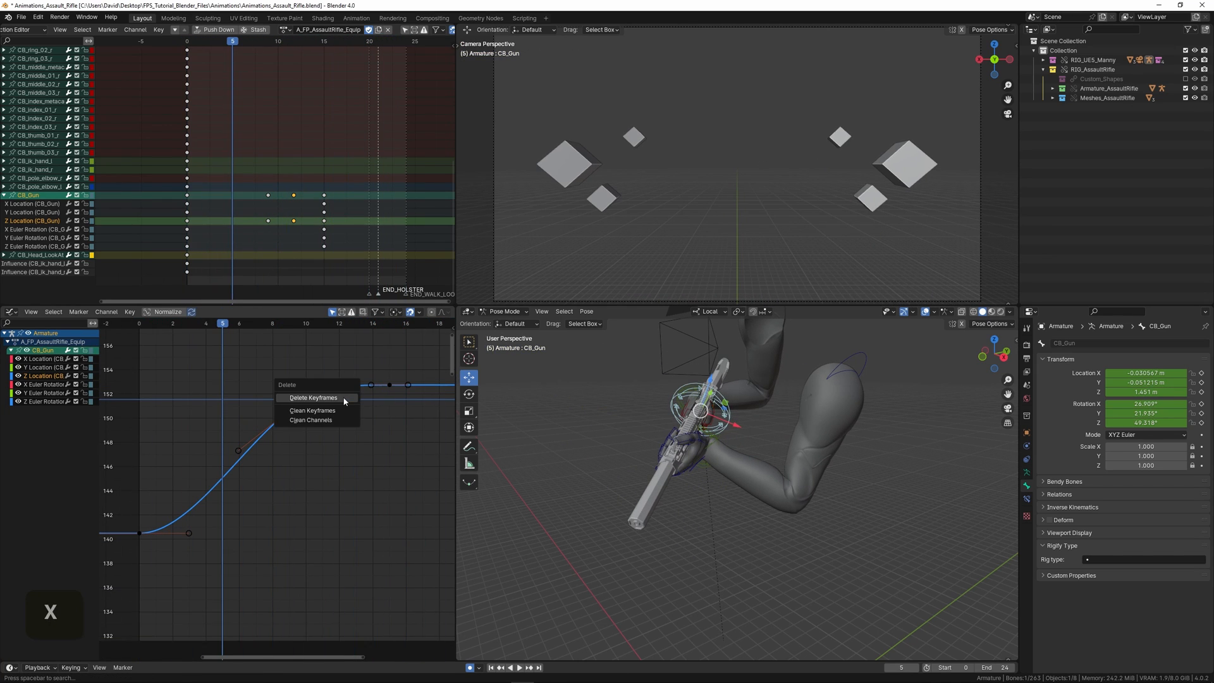
click(310, 404)
Step: Insert a keyframe at about frame 7 on CB_Gun's Y Location curve and lower its value to about -16
double_click(41, 367)
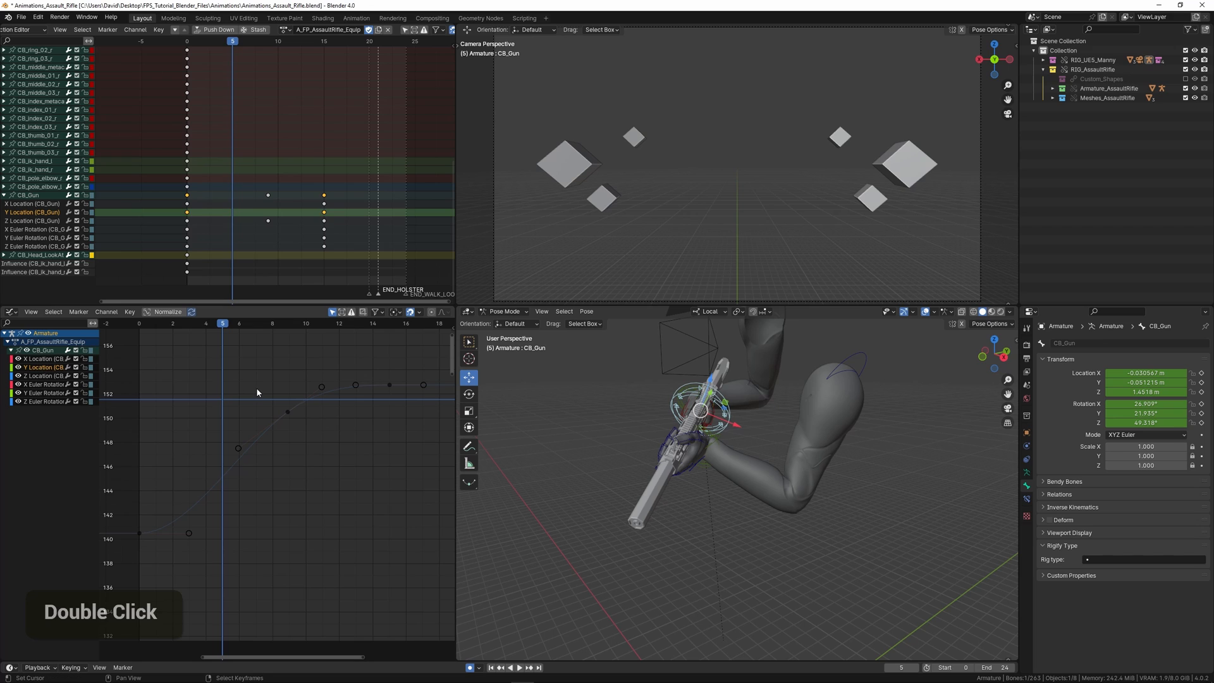
key(Home)
scroll(240, 397, down, 2)
scroll(240, 397, down, 1)
drag(218, 419, 272, 435)
ctrl+click(276, 472)
key(g)
key(y)
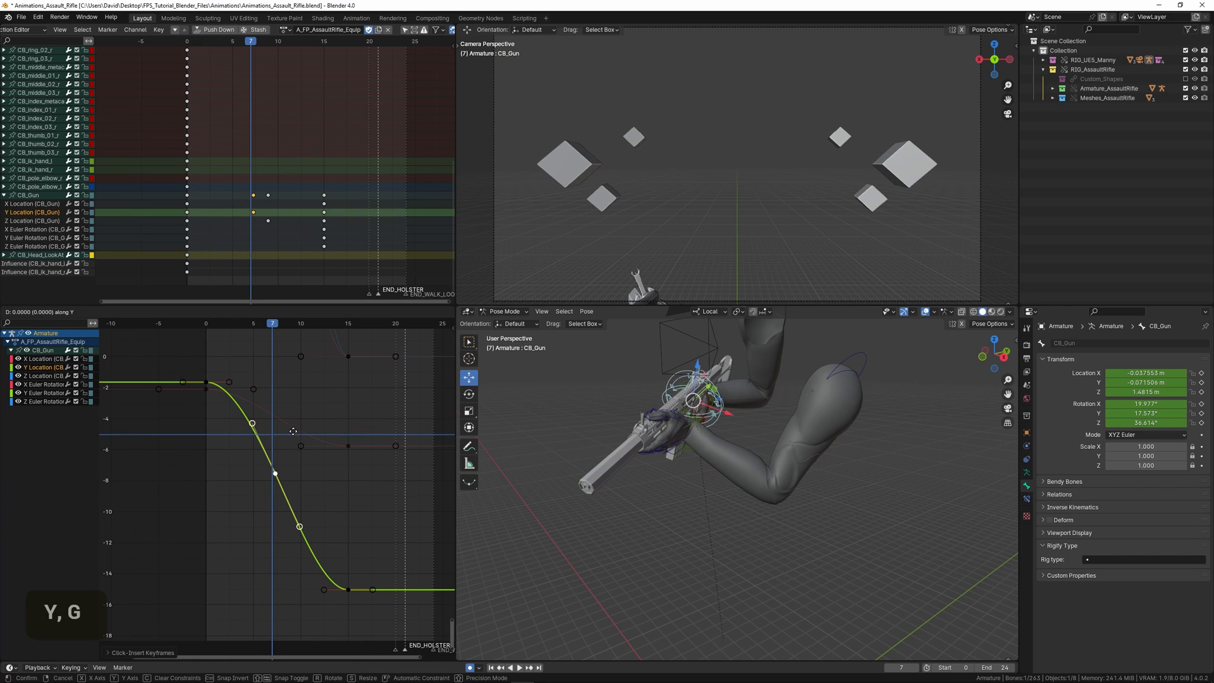
click(278, 563)
Step: Play back the equip motion in the 3D viewport's right orthographic view
key(space)
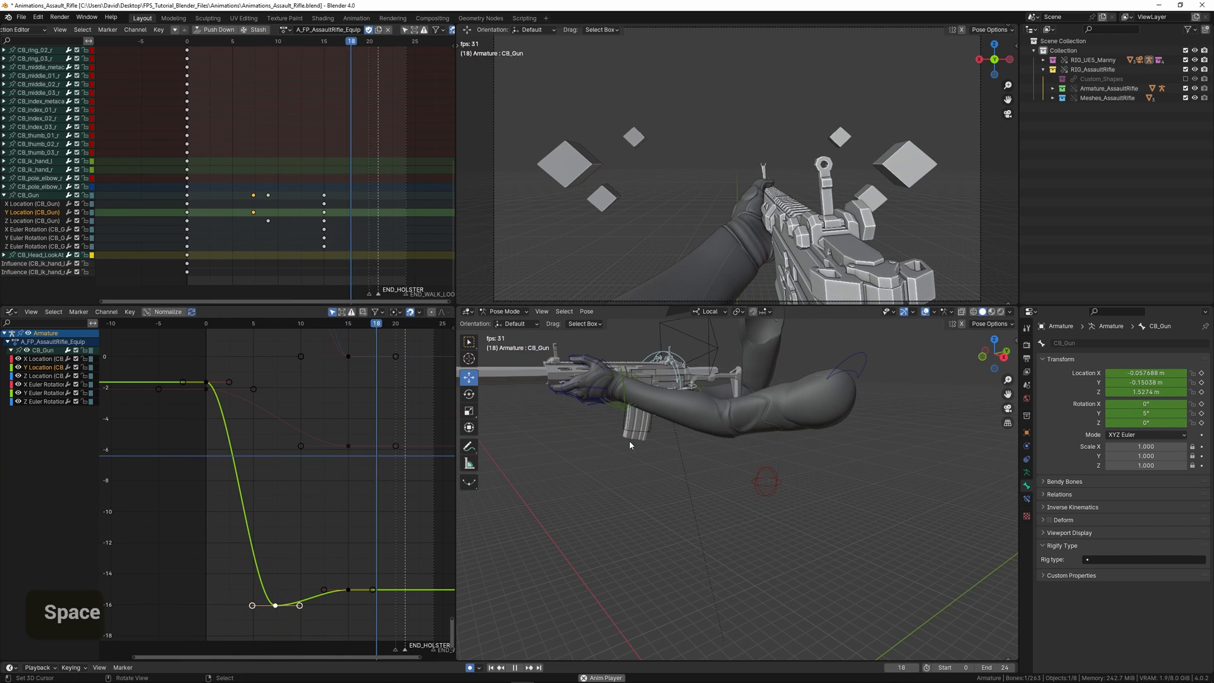
key(KP_3)
shift+middle_drag(629, 443, 632, 461)
key(space)
scroll(196, 513, down, 3)
middle_drag(196, 513, 184, 406)
scroll(185, 406, up, 1)
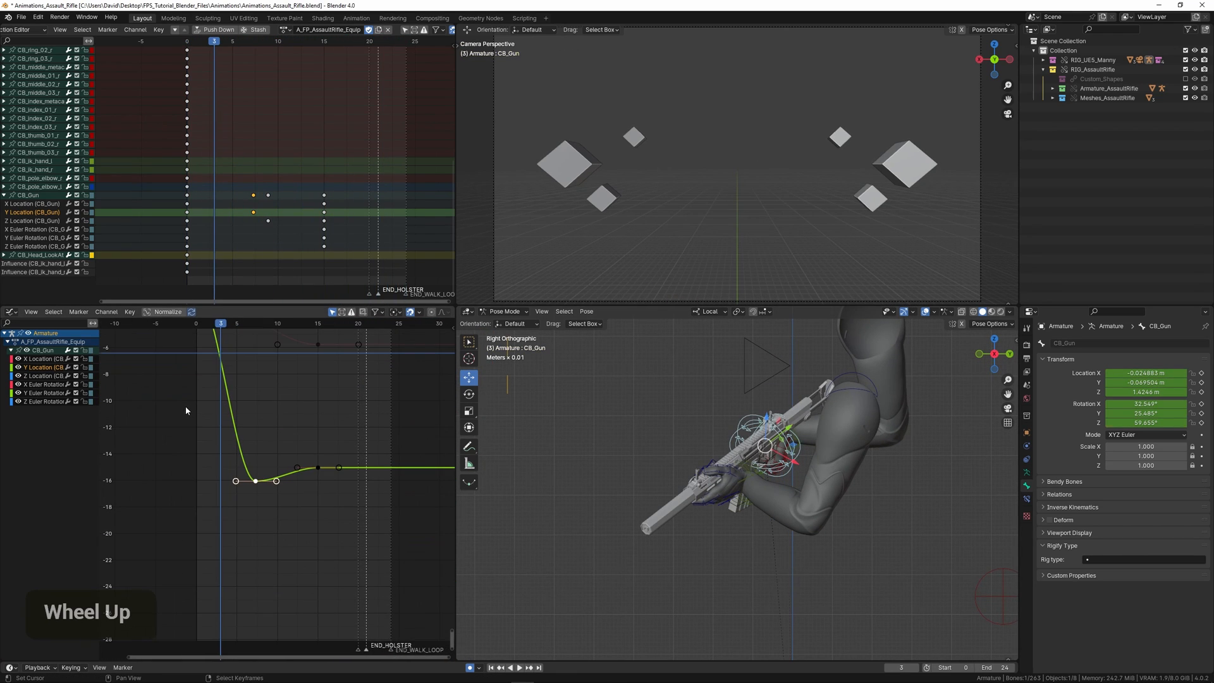
Step: Add another keyframe near frame 10 on CB_Gun's Y Location curve and lower it to about -18
drag(185, 406, 280, 435)
scroll(258, 425, up, 1)
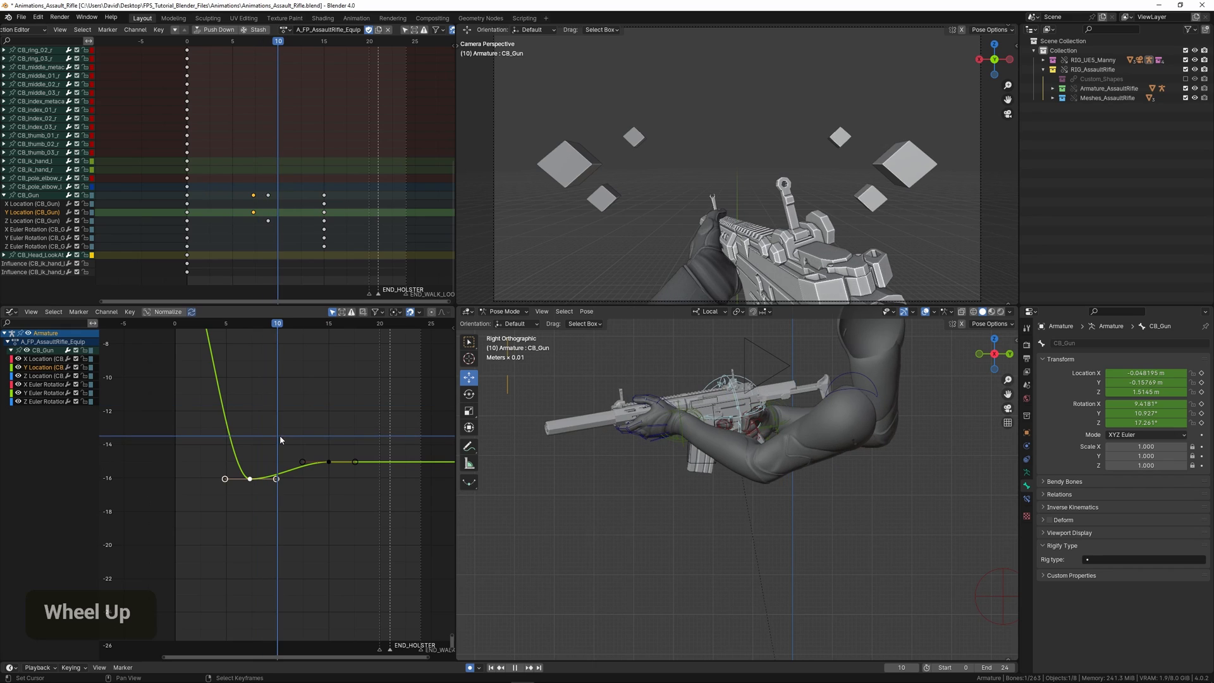
scroll(287, 466, up, 1)
ctrl+click(286, 471)
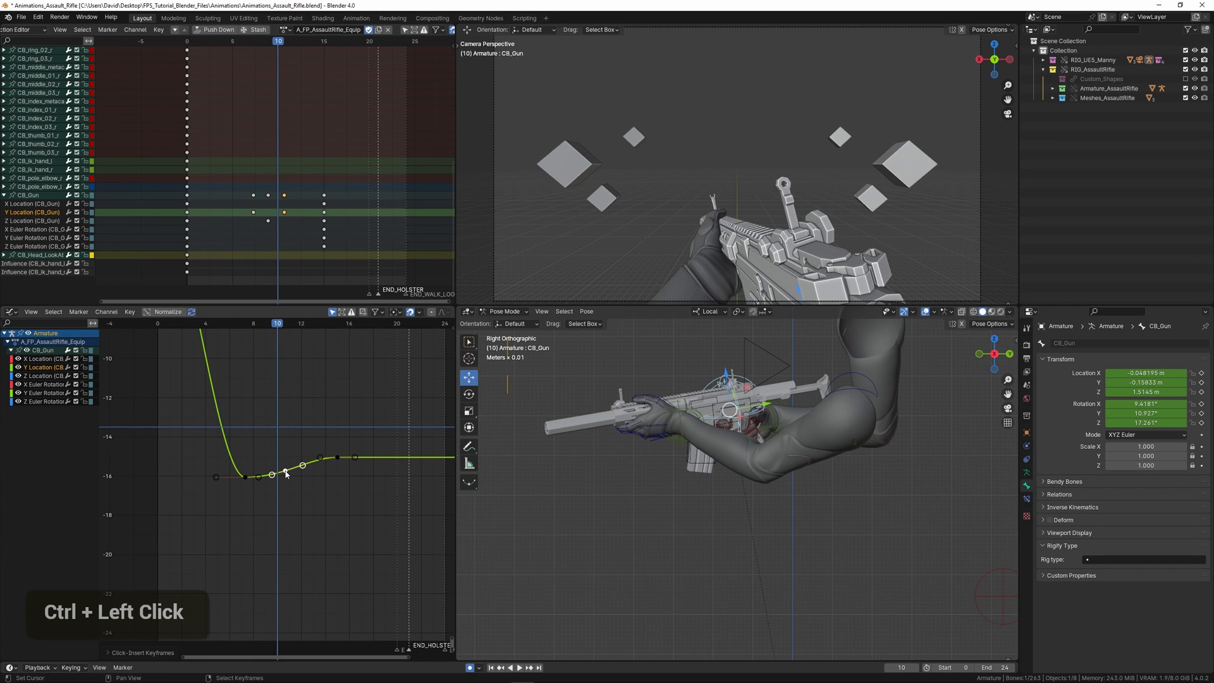
key(g)
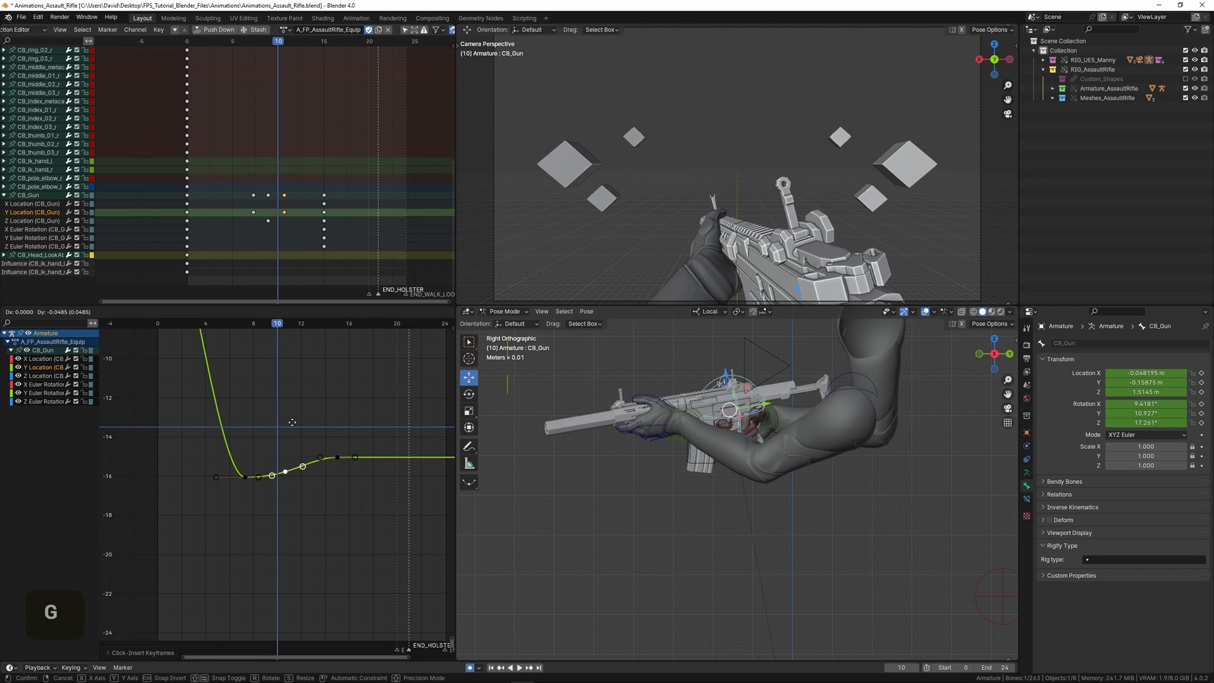
click(286, 461)
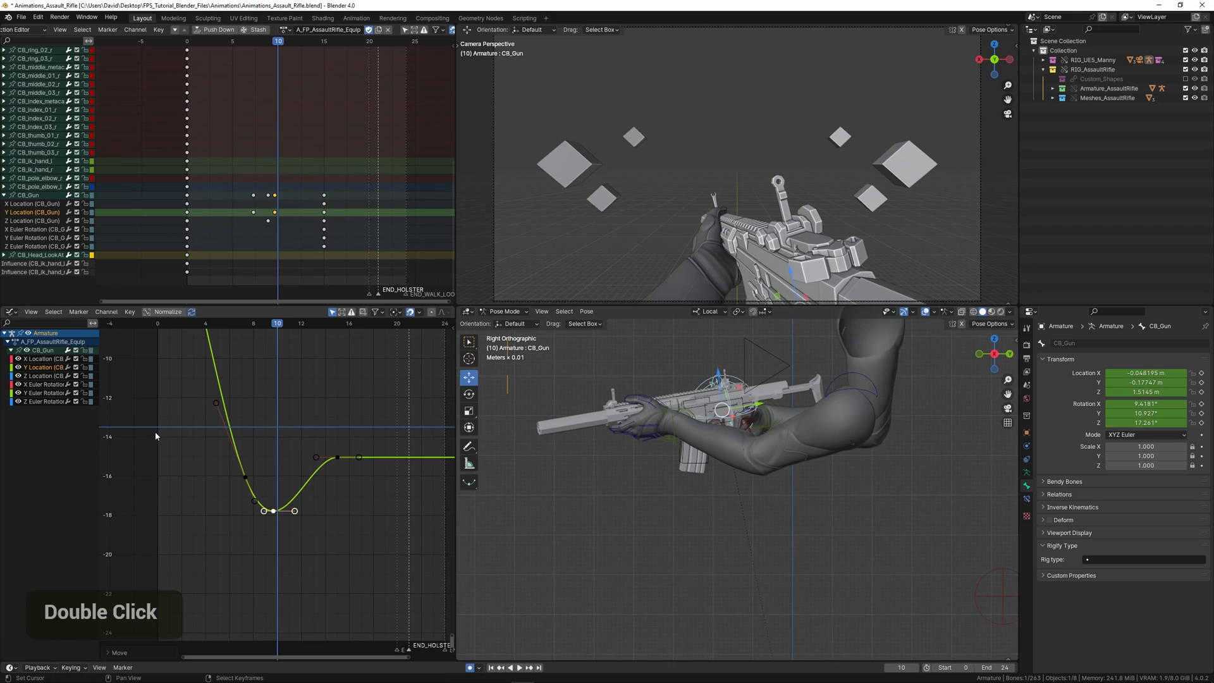
Step: Duplicate the Y Location keyframe at frame 15 to frames 18 and 21 without changing its value
drag(154, 431, 359, 442)
middle_drag(359, 443, 302, 430)
scroll(303, 432, up, 2)
right_click(308, 432)
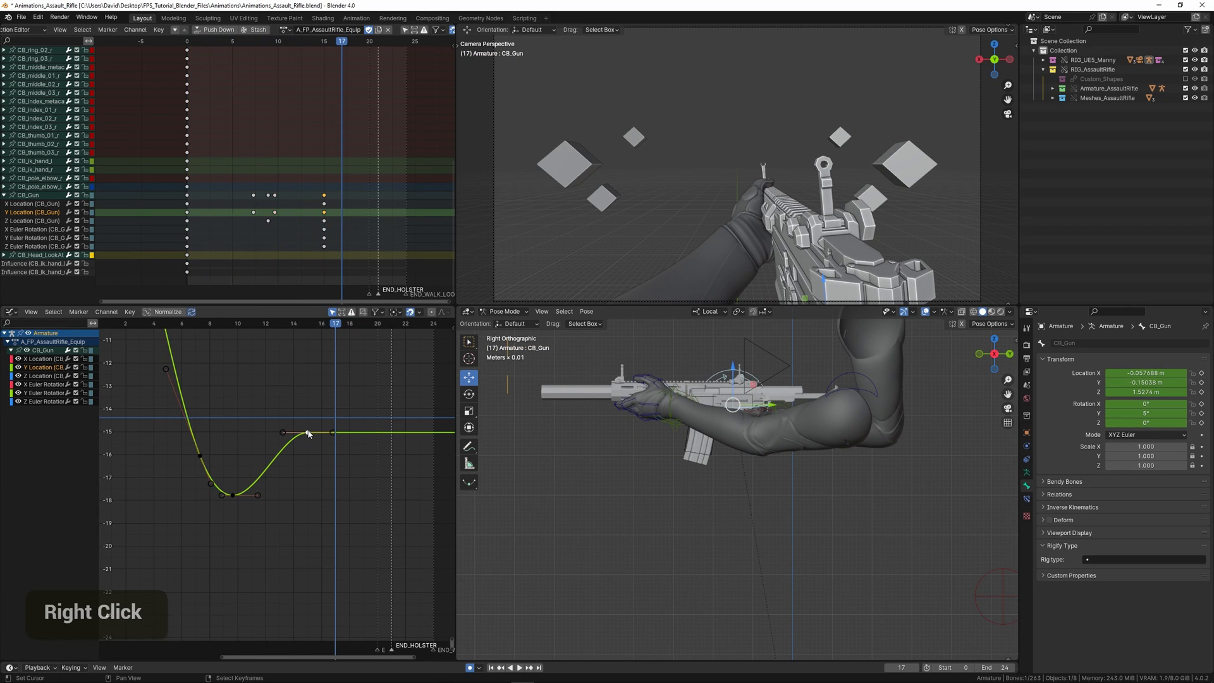
key(shift+d)
key(x)
click(347, 450)
key(shift+d)
key(x)
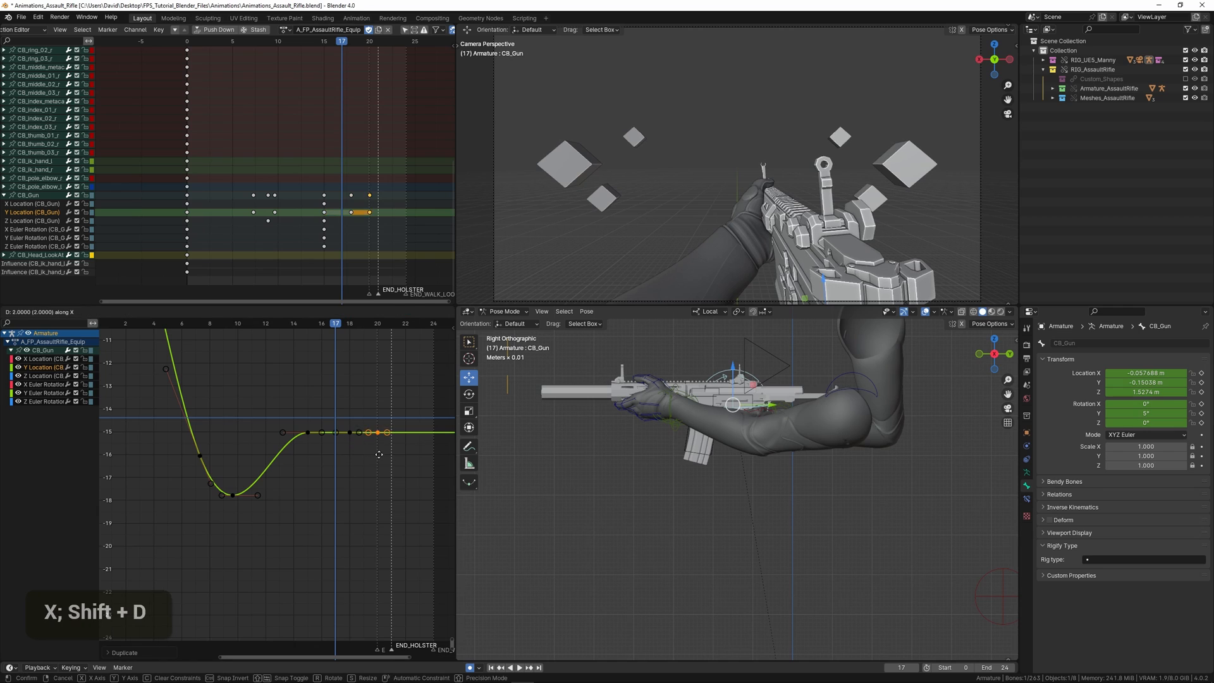
click(342, 435)
Step: Move the frame 15 Y Location keyframe to frame 16 and raise its value to about -13.8
scroll(275, 423, up, 2)
right_click(262, 412)
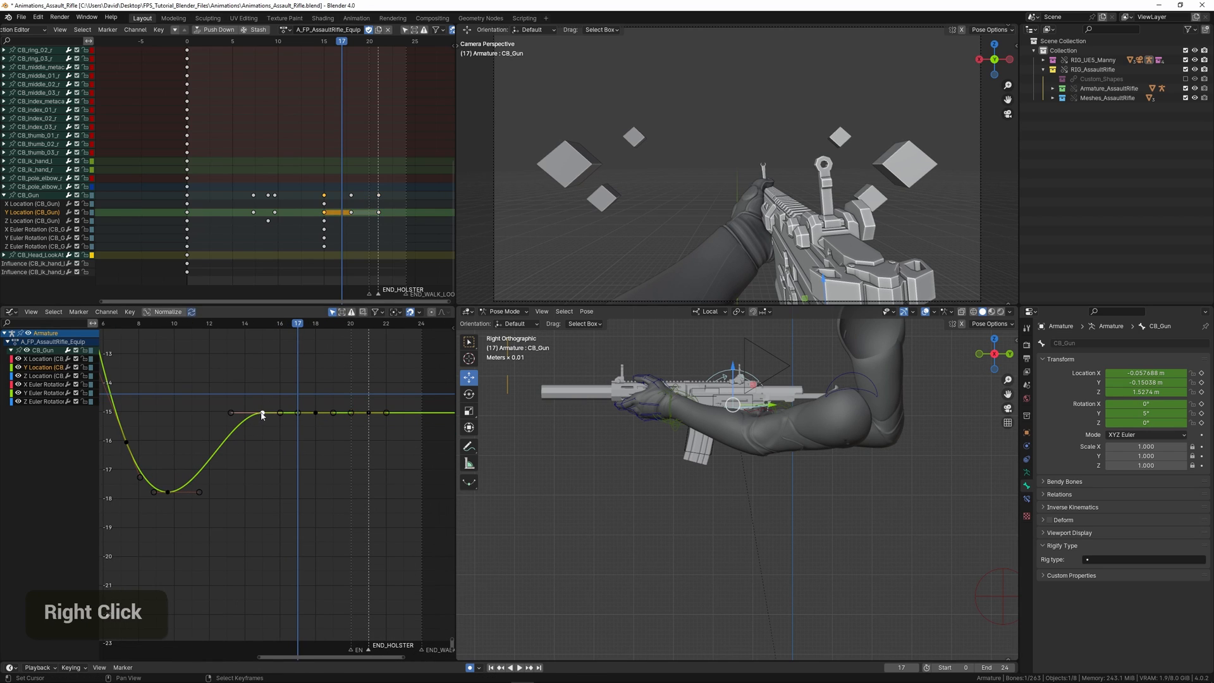
middle_drag(275, 435, 286, 443)
key(g)
click(321, 422)
Step: Lower the frame 18 Y Location keyframe to about -15.8 and insert another keyframe between frames 19 and 20
right_click(326, 421)
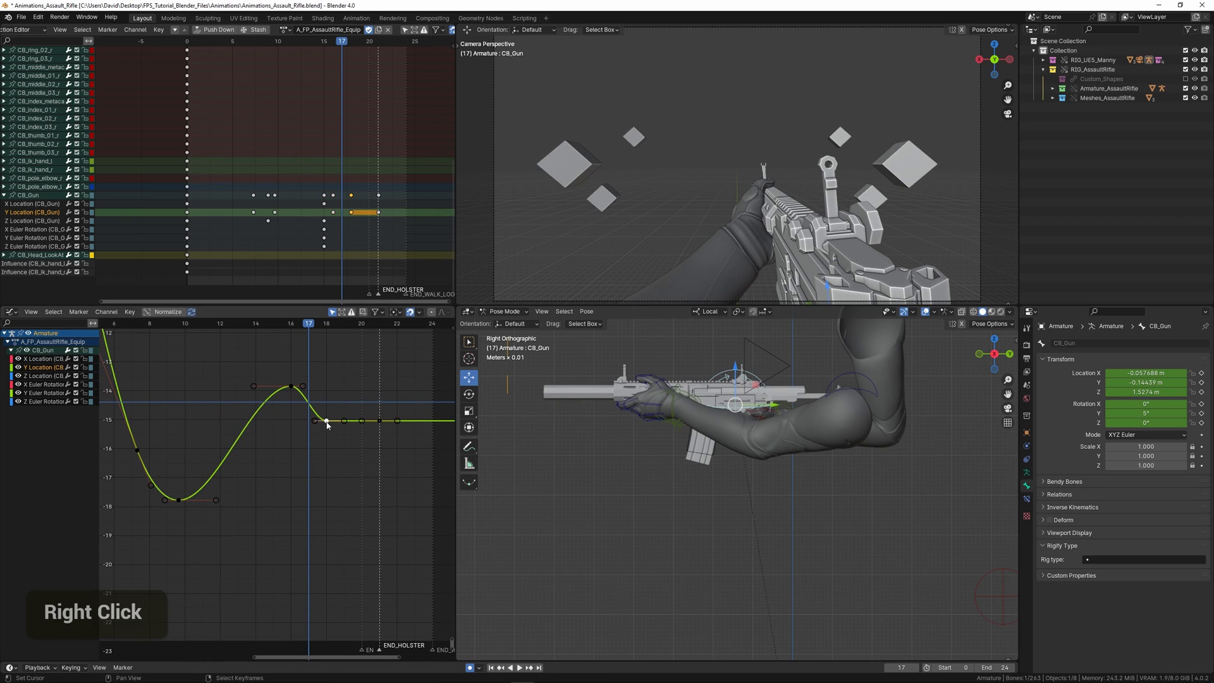
key(g)
click(323, 444)
ctrl+click(348, 433)
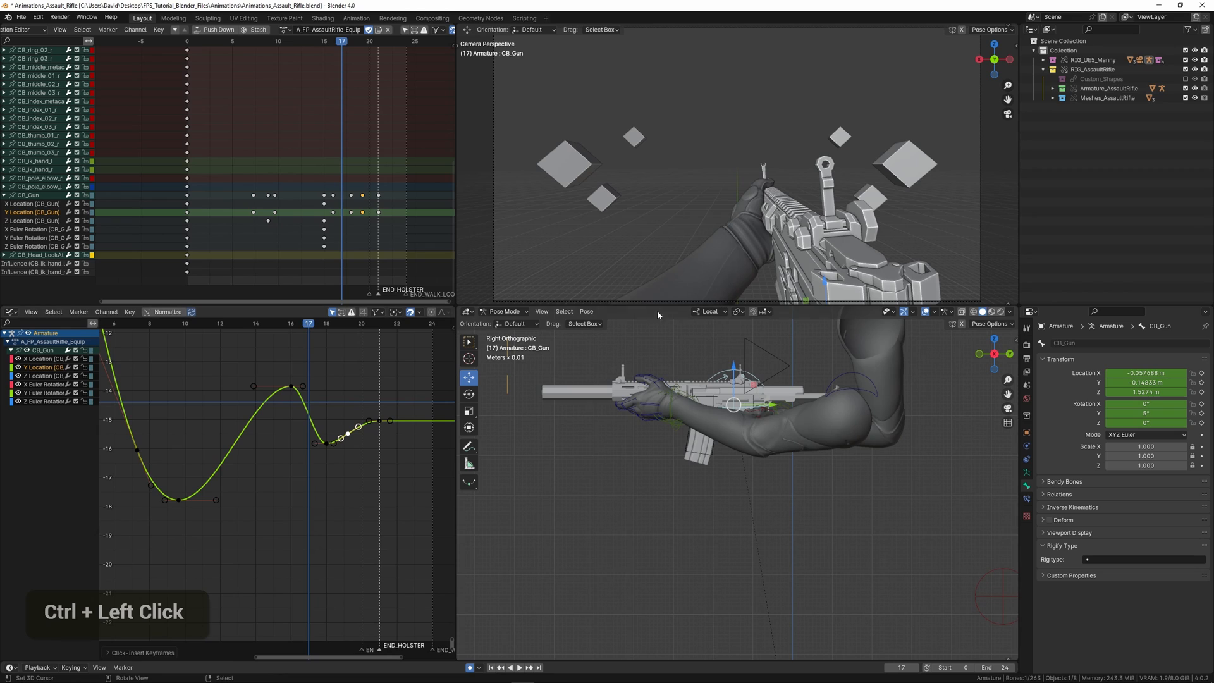
Step: Raise the newly inserted Y Location key near frame 19 to about -14.6 to form a rebound peak
scroll(344, 444, up, 3)
key(g)
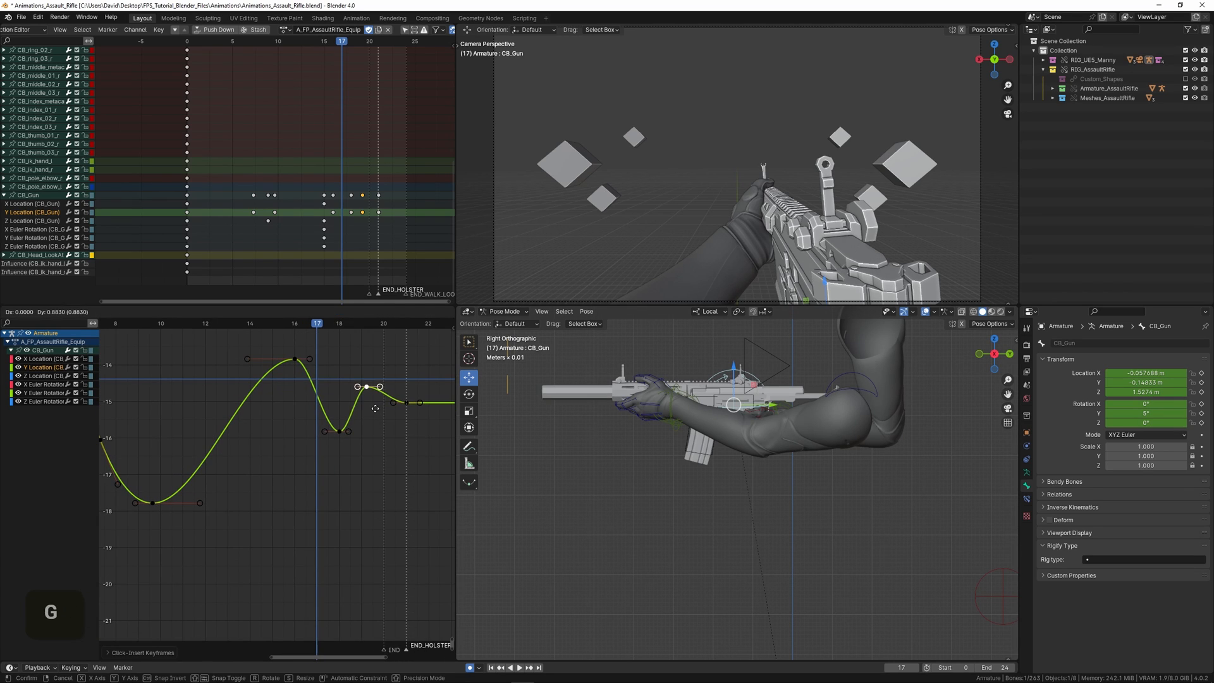
click(366, 407)
Step: Move the final Y Location key along the time axis to frame 23
middle_drag(383, 407, 267, 418)
right_click(290, 417)
key(g)
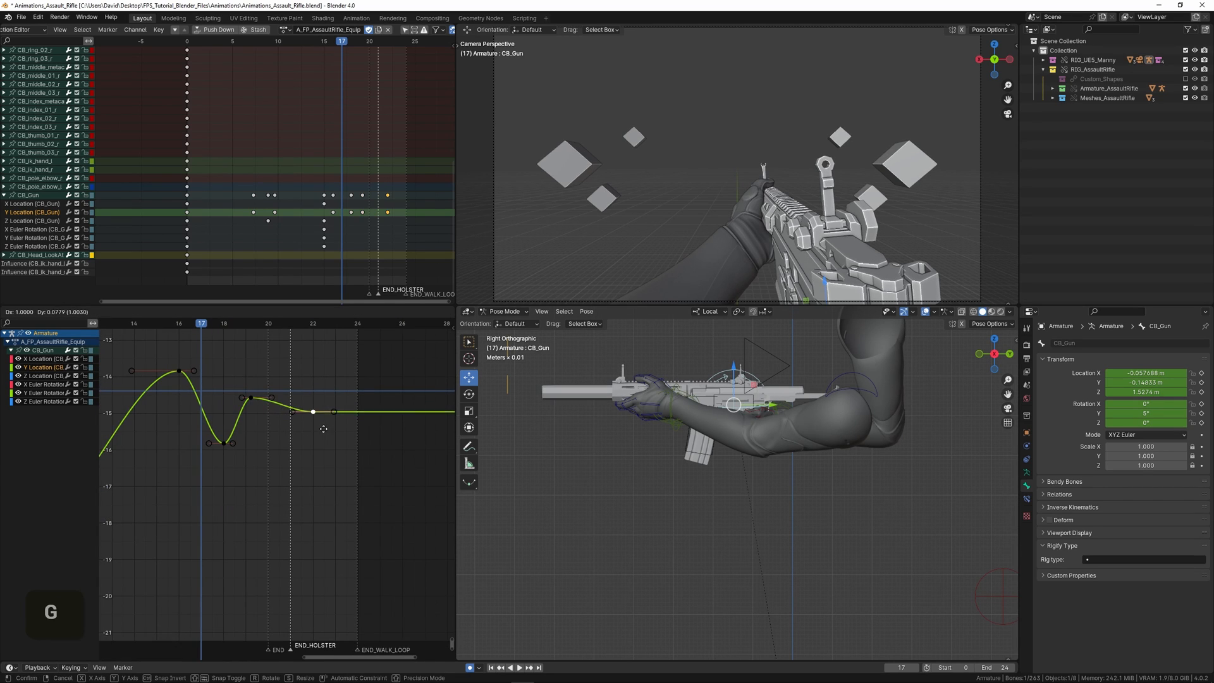
key(x)
click(330, 433)
Step: Shift the second rebound peak of the Y Location curve to about frame 20 and play the animation
right_click(251, 398)
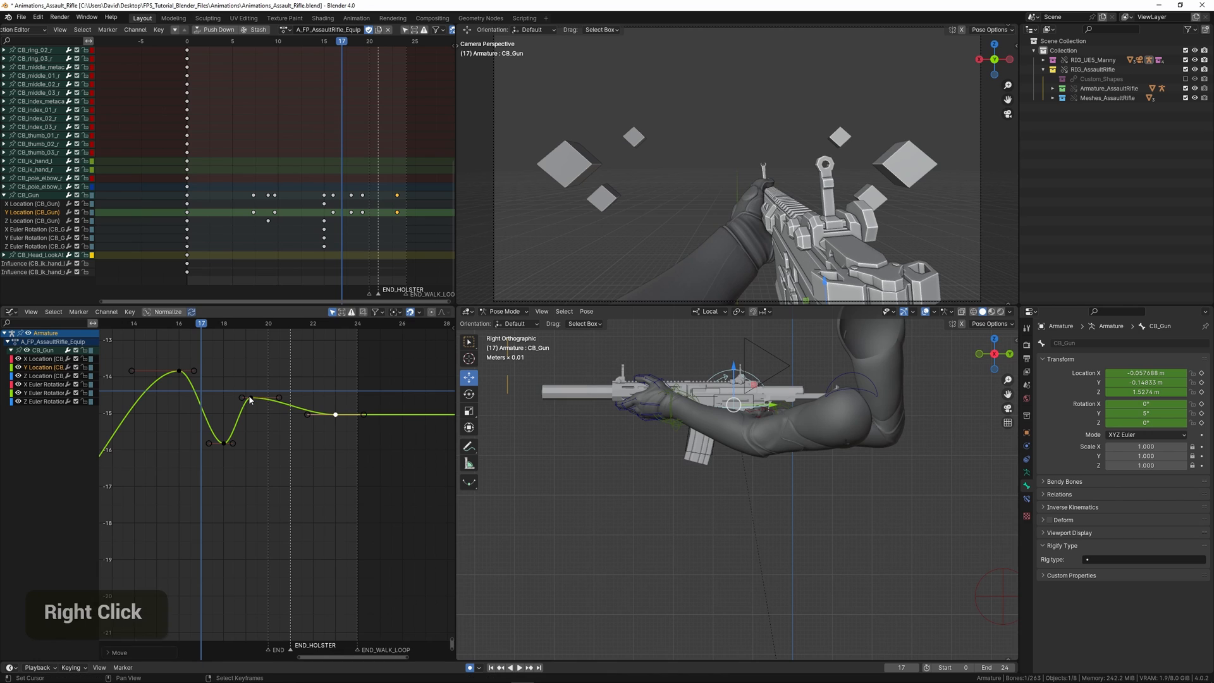
key(g)
key(x)
click(297, 422)
scroll(297, 422, down, 3)
key(space)
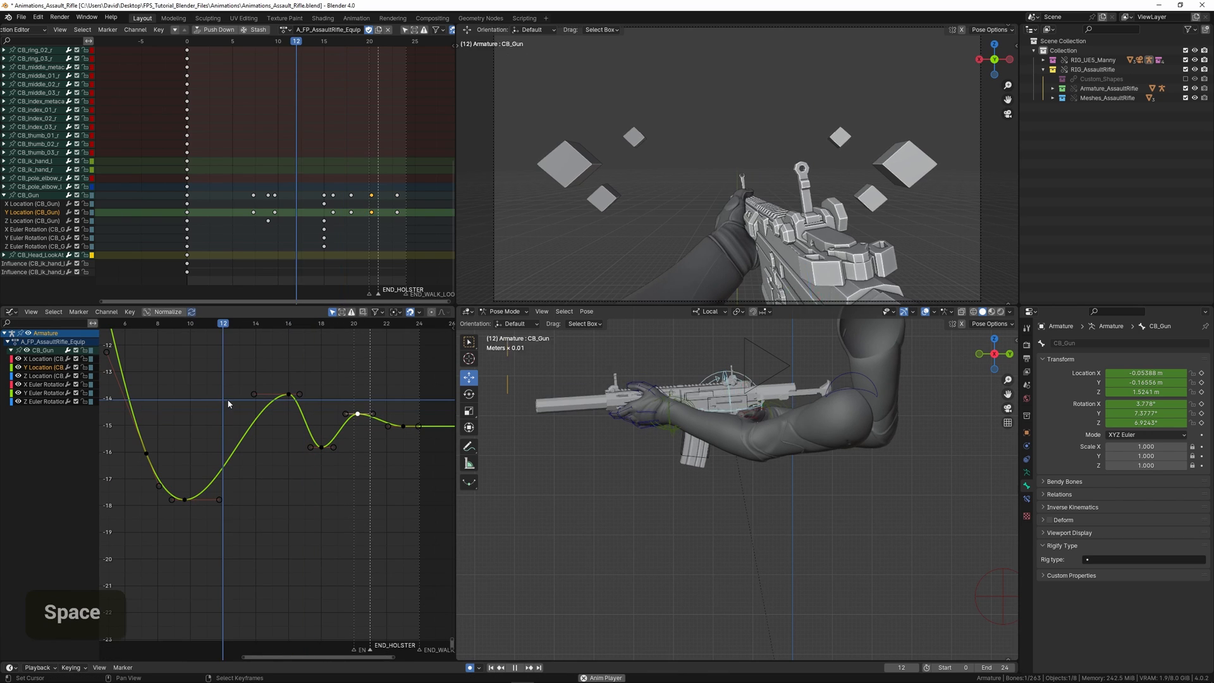
Step: Move the small Y Location rebound peak to about frame 21 and lower it to about -14.9
scroll(276, 412, up, 2)
middle_drag(398, 404, 255, 433)
scroll(255, 434, up, 2)
key(g)
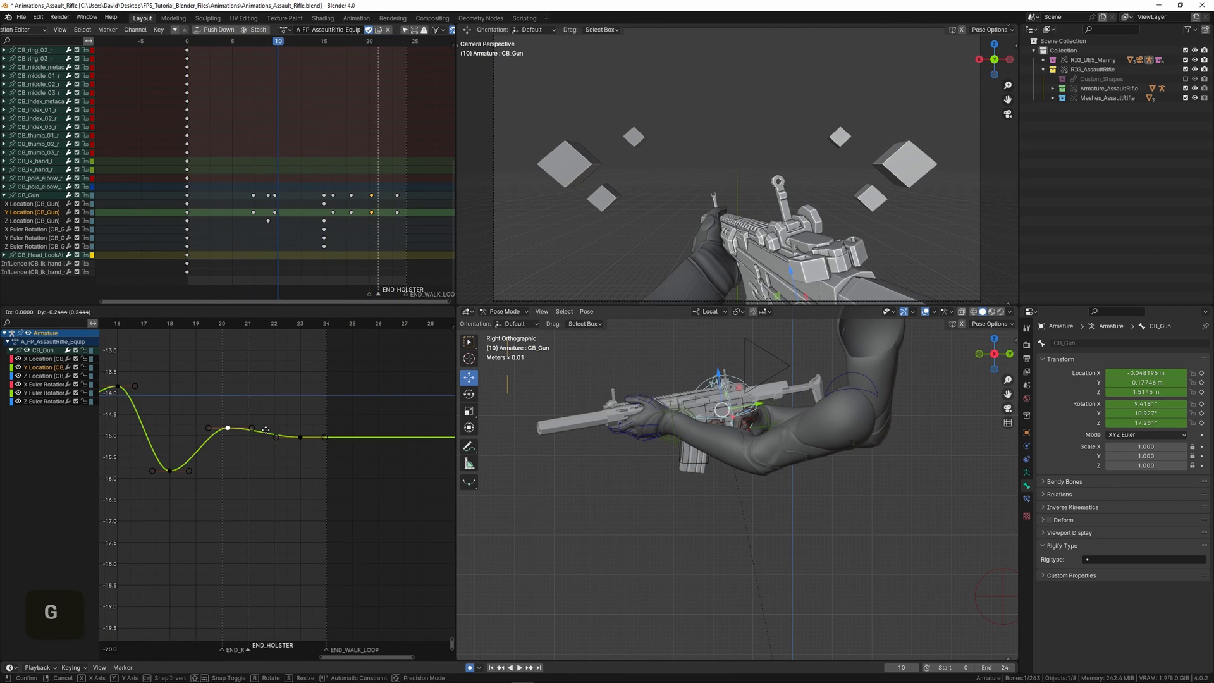
click(281, 439)
ctrl+middle_drag(305, 469, 327, 491)
key(g)
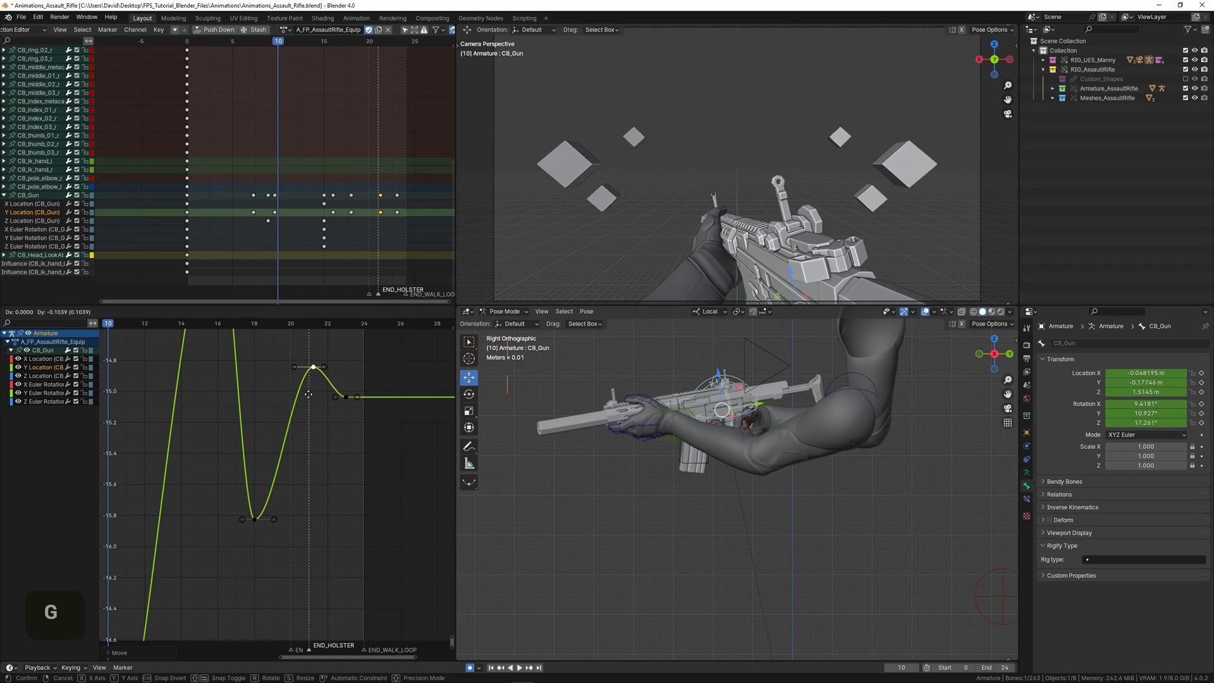
click(306, 406)
Step: Raise the Y Location dip at frame 18 to about -15.3, changing only its value, and preview playback
right_click(257, 519)
key(g)
key(y)
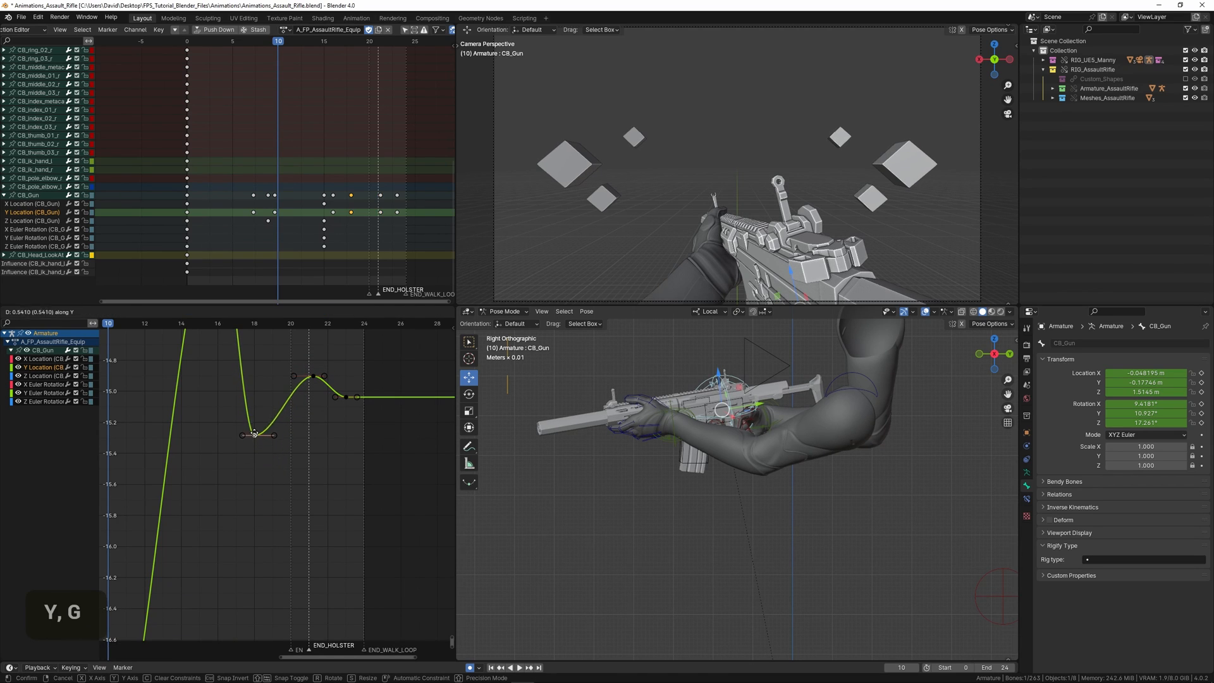
click(256, 432)
scroll(191, 414, down, 4)
key(space)
key(space)
Step: Set the scene's end frame to 48 and move the final Y Location key to frame 26
scroll(313, 431, up, 2)
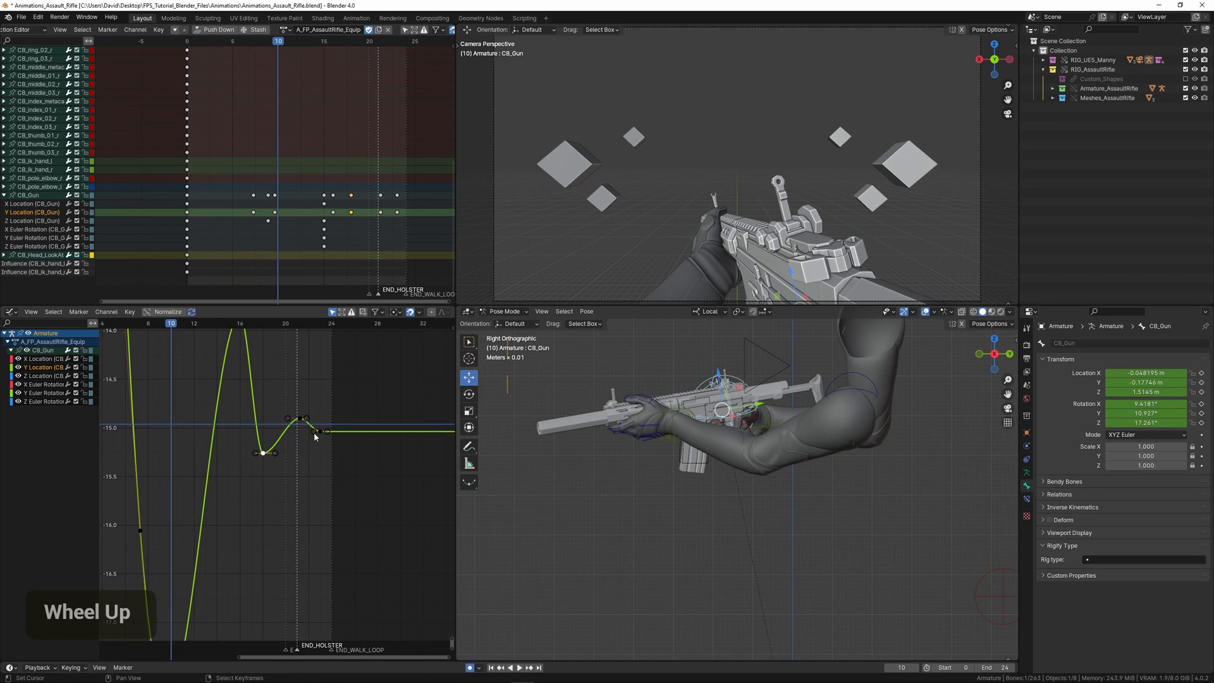
right_click(319, 432)
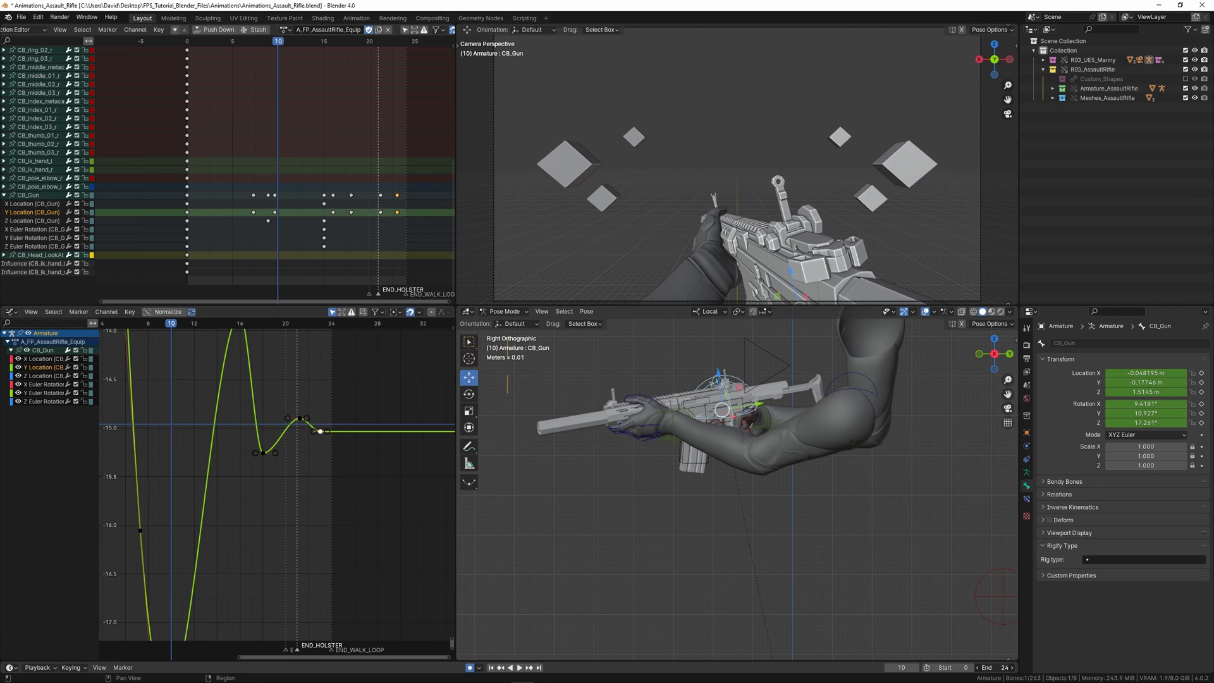
drag(996, 667, 1023, 668)
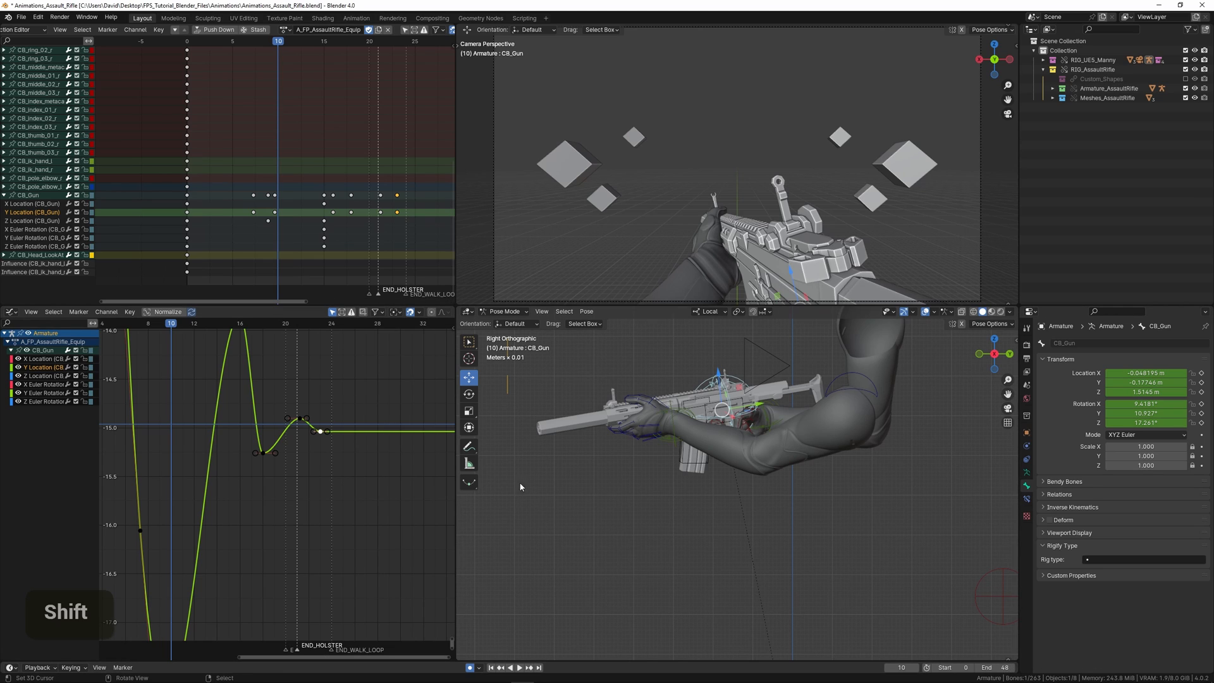
scroll(379, 485, up, 3)
middle_drag(315, 453, 293, 483)
scroll(296, 478, up, 3)
key(g)
key(x)
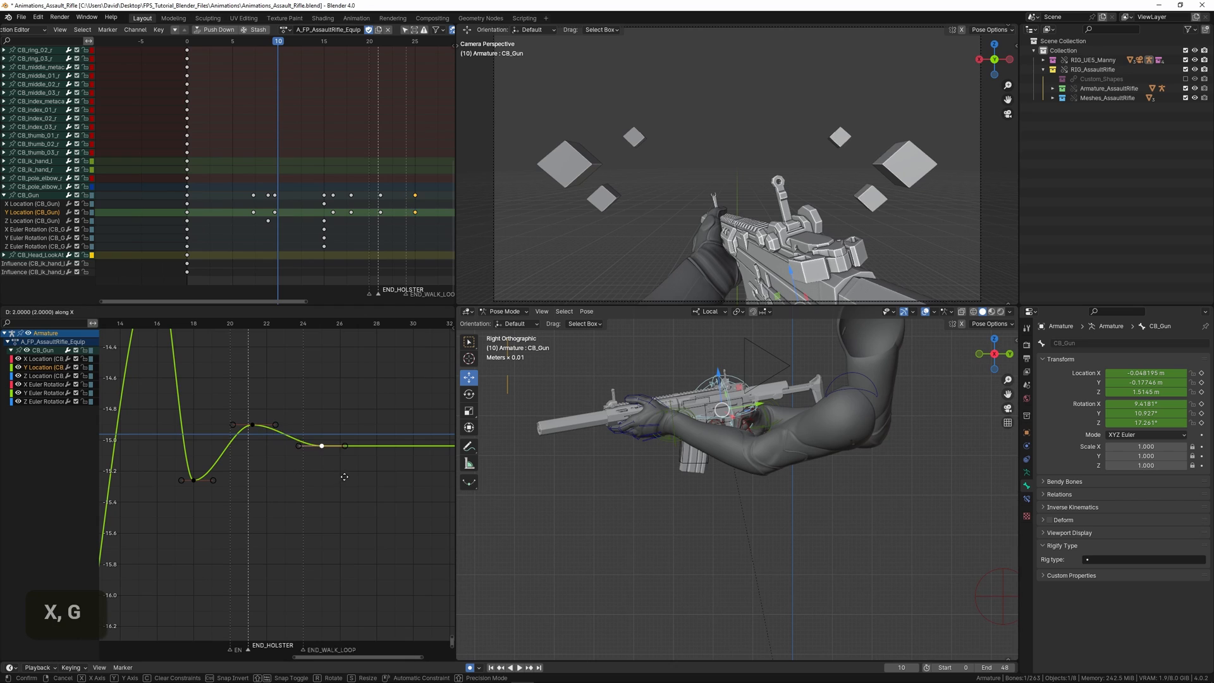
Step: Move the Y Location rebound peak to about frame 22 at a value of about -14.95
right_click(296, 442)
key(g)
click(291, 439)
scroll(251, 449, down, 3)
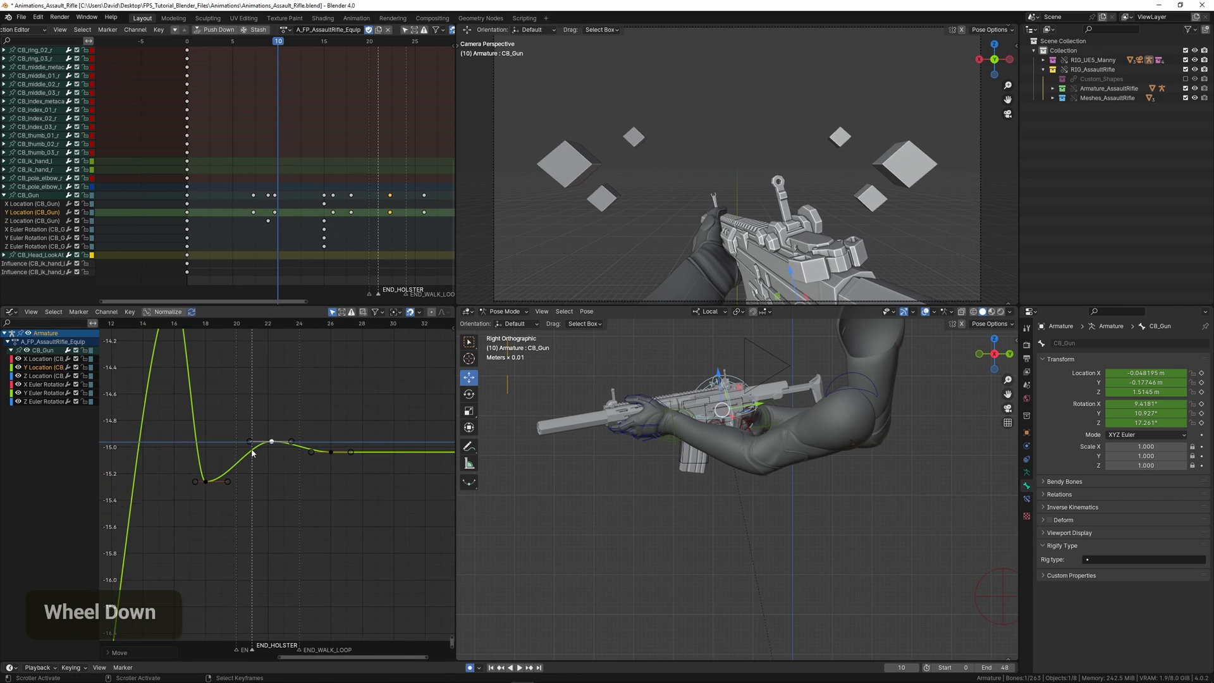
Step: Shift the last three Y Location keys together one frame later and check the playback
key(b)
drag(192, 433, 355, 494)
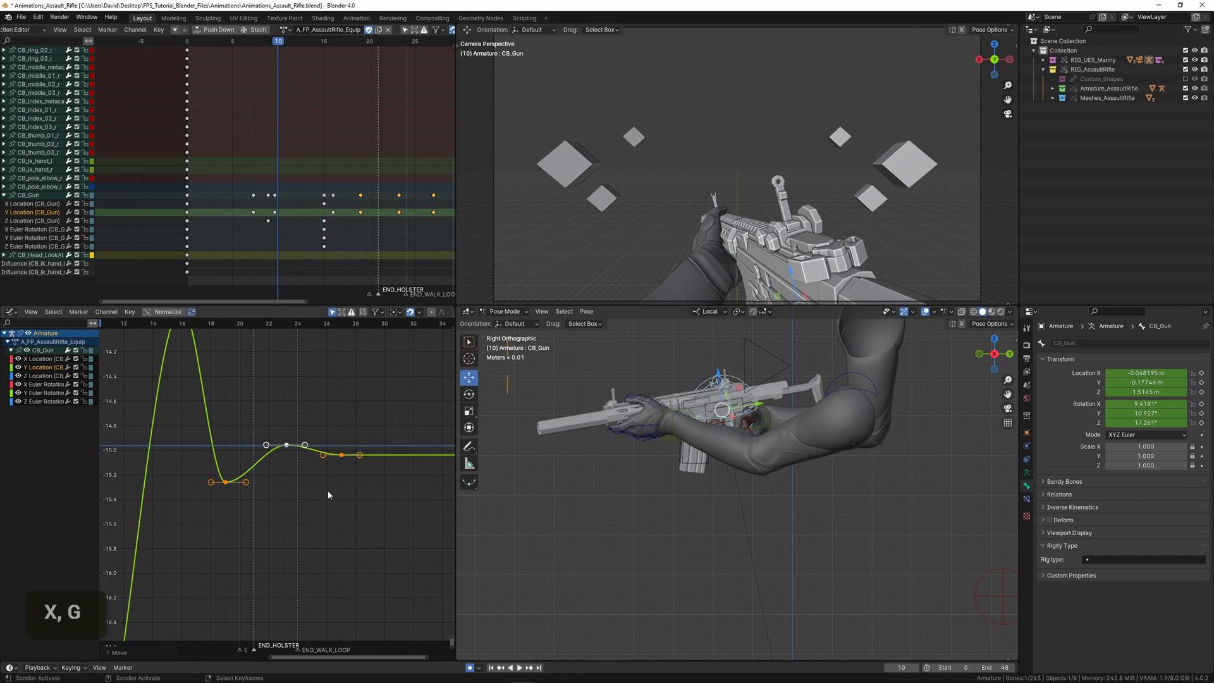
scroll(164, 452, down, 2)
scroll(173, 450, down, 2)
middle_drag(173, 450, 245, 575)
key(space)
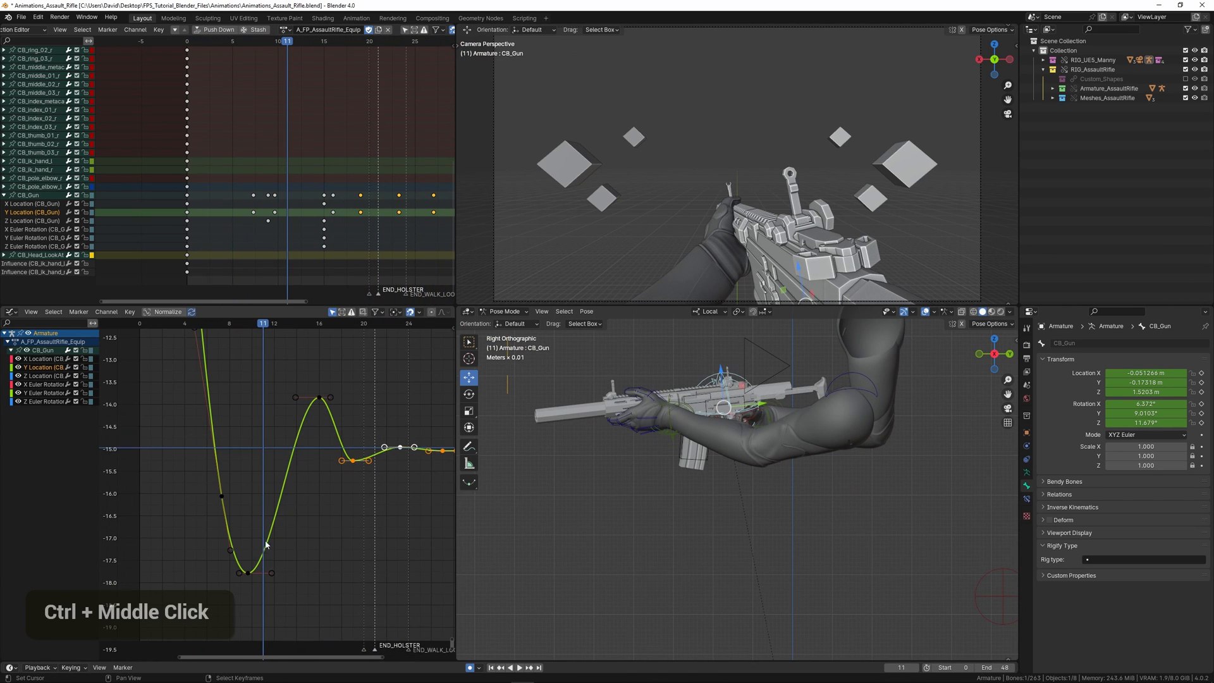
Step: Move the lowest Y Location key to about frame 12, widen its handles and play the animation
right_click(245, 575)
key(g)
key(x)
click(334, 543)
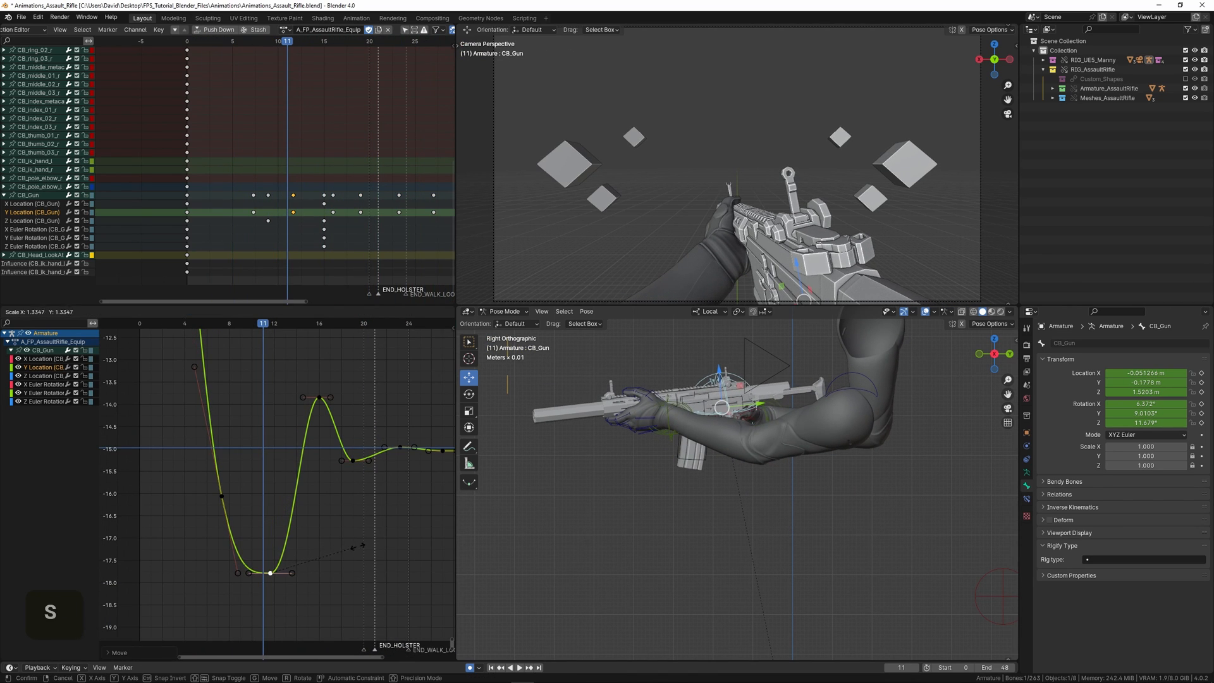
double_click(179, 495)
key(space)
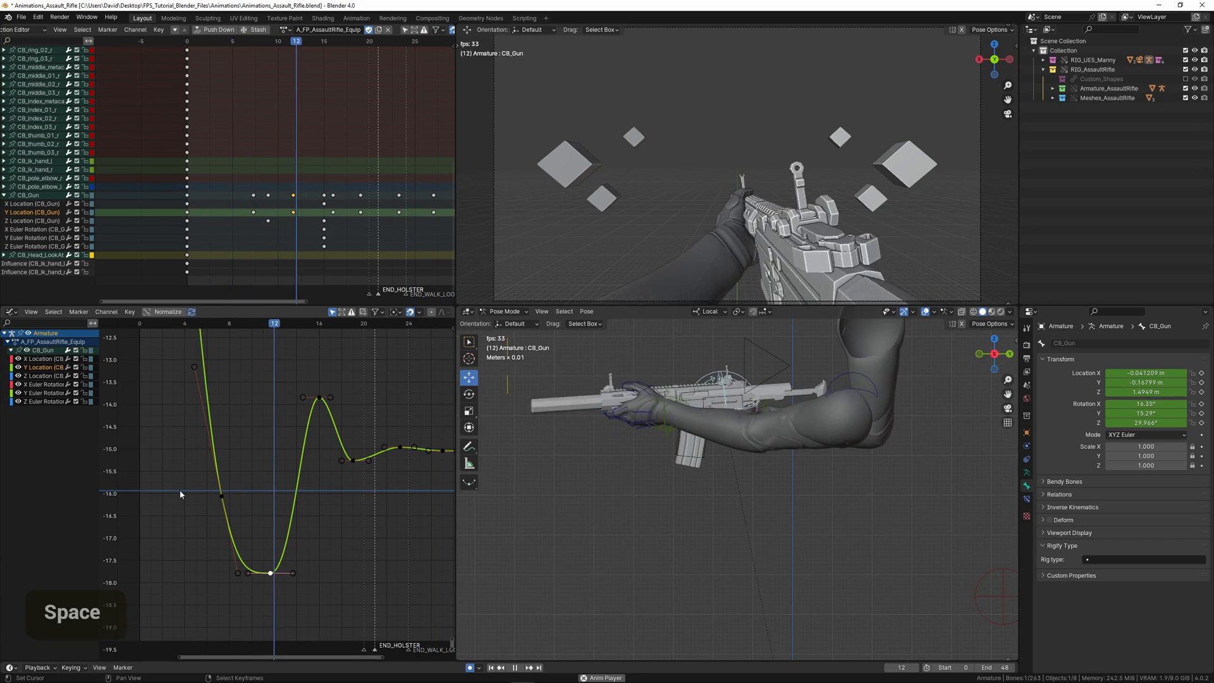
Step: Shift the lowest Y Location key about one frame later and watch the animation play
key(g)
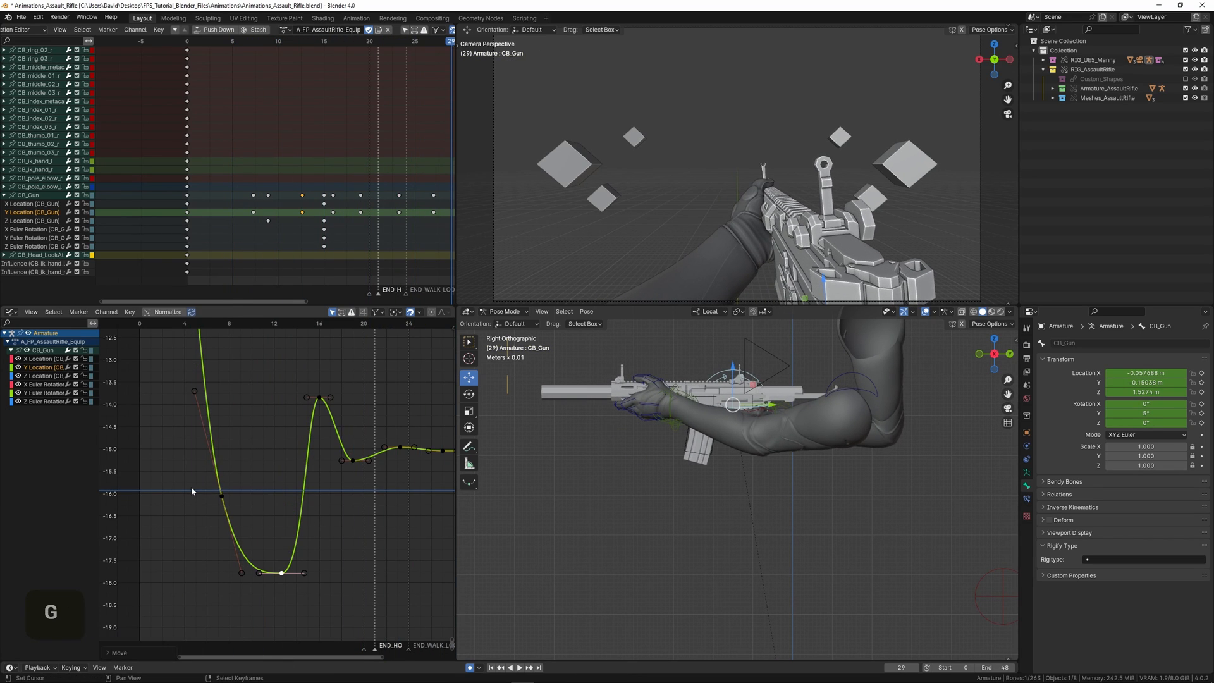
key(space)
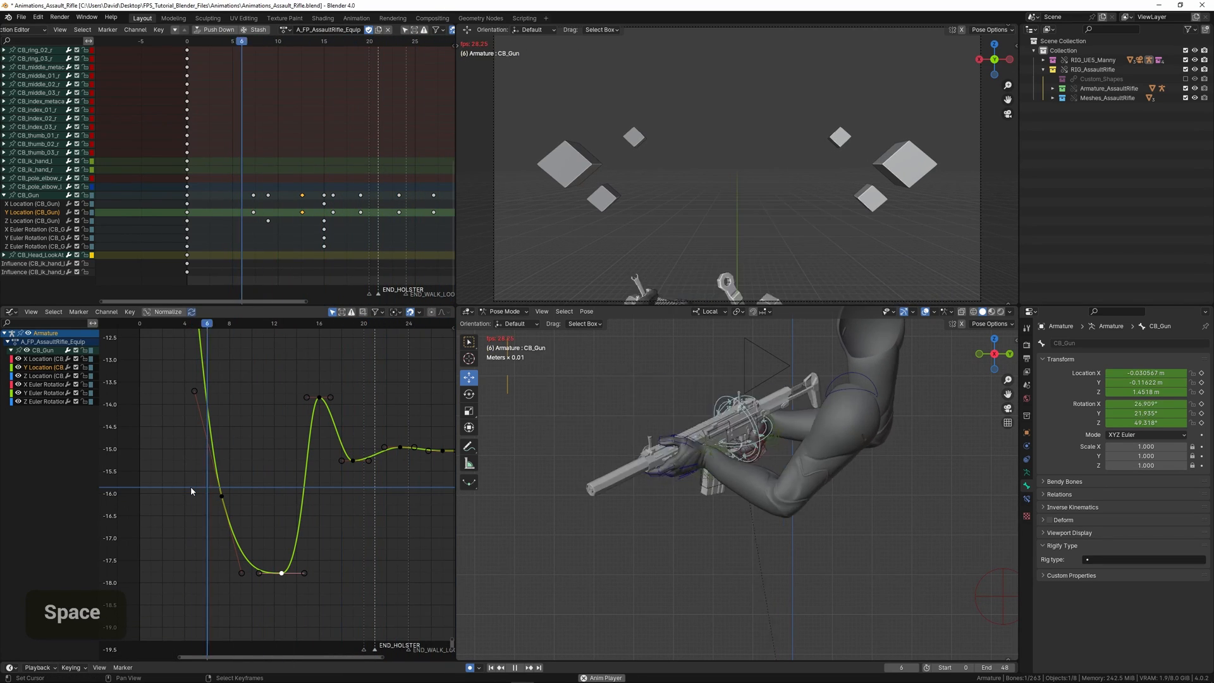
key(space)
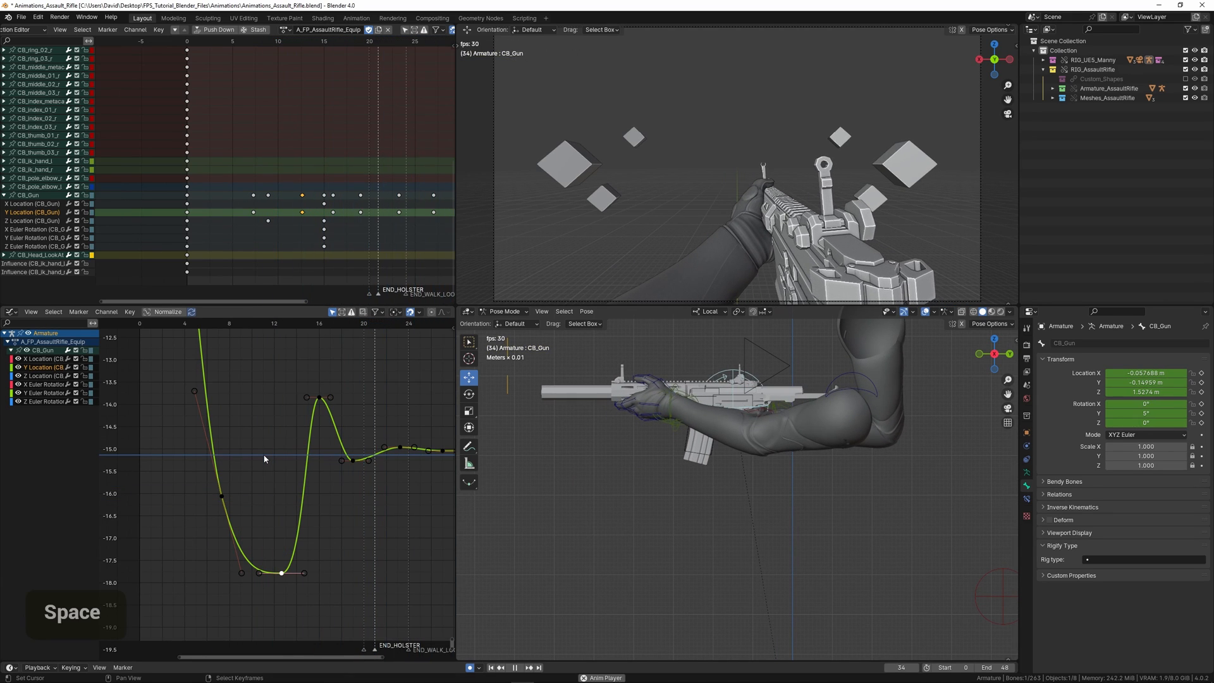
scroll(209, 450, down, 2)
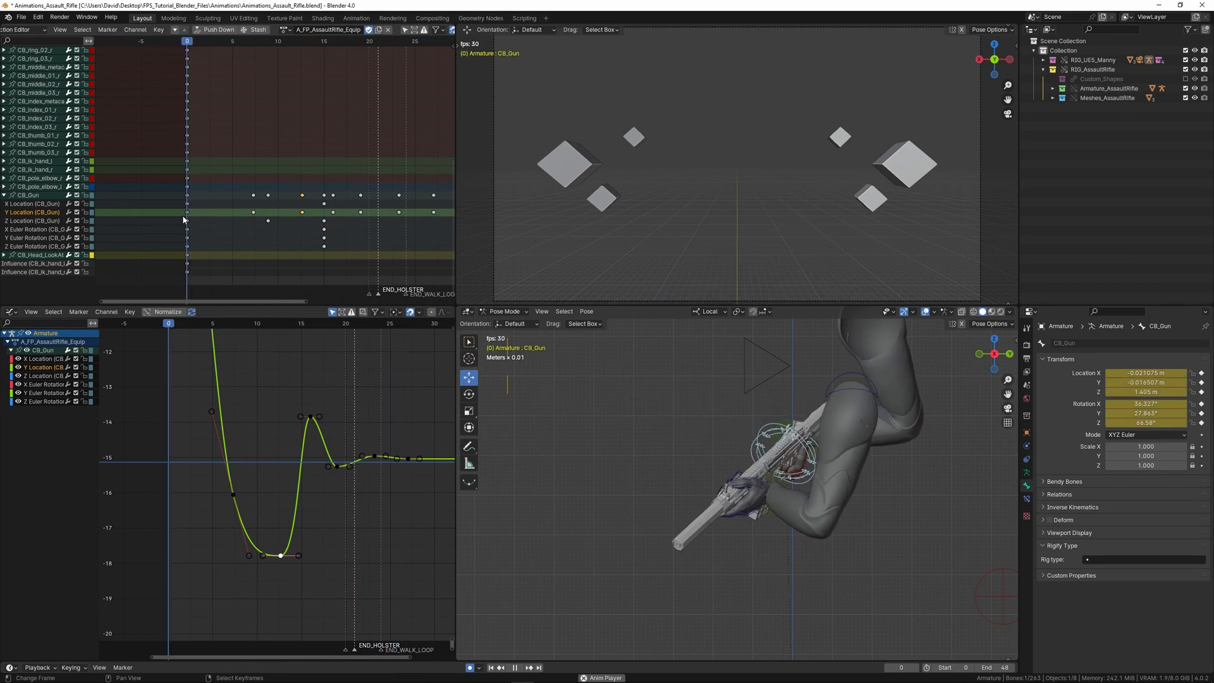
key(space)
Step: Scrub to frame 14, frame the Z Location curve of CB_Gun in the graph and save the file
drag(231, 225, 306, 234)
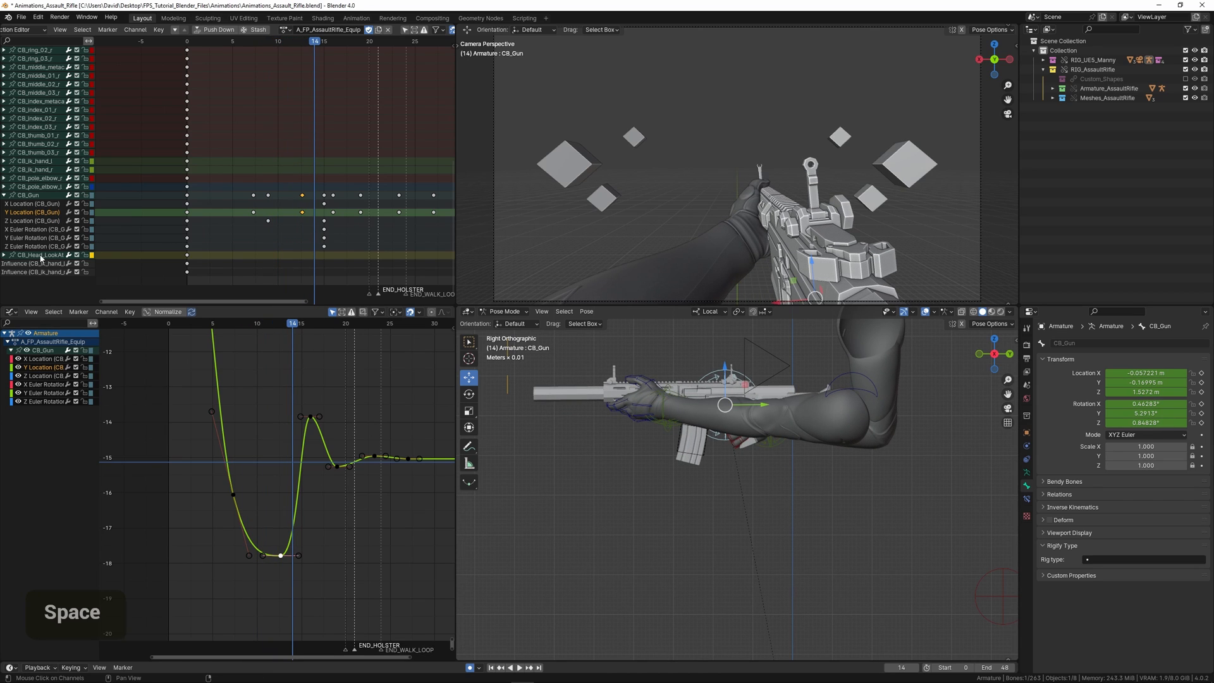
double_click(38, 378)
key(KP_Decimal)
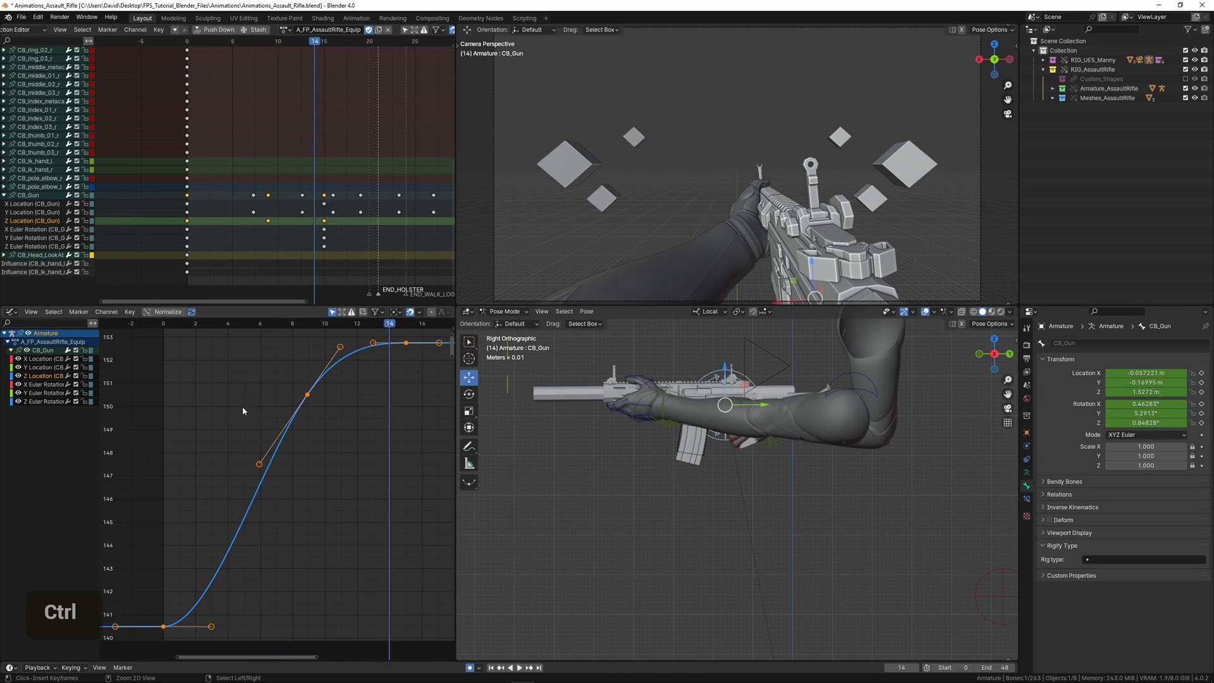
key(ctrl+s)
Step: Move the final Z Location key along the time axis to frame 19
scroll(265, 412, down, 4)
middle_drag(365, 422, 323, 434)
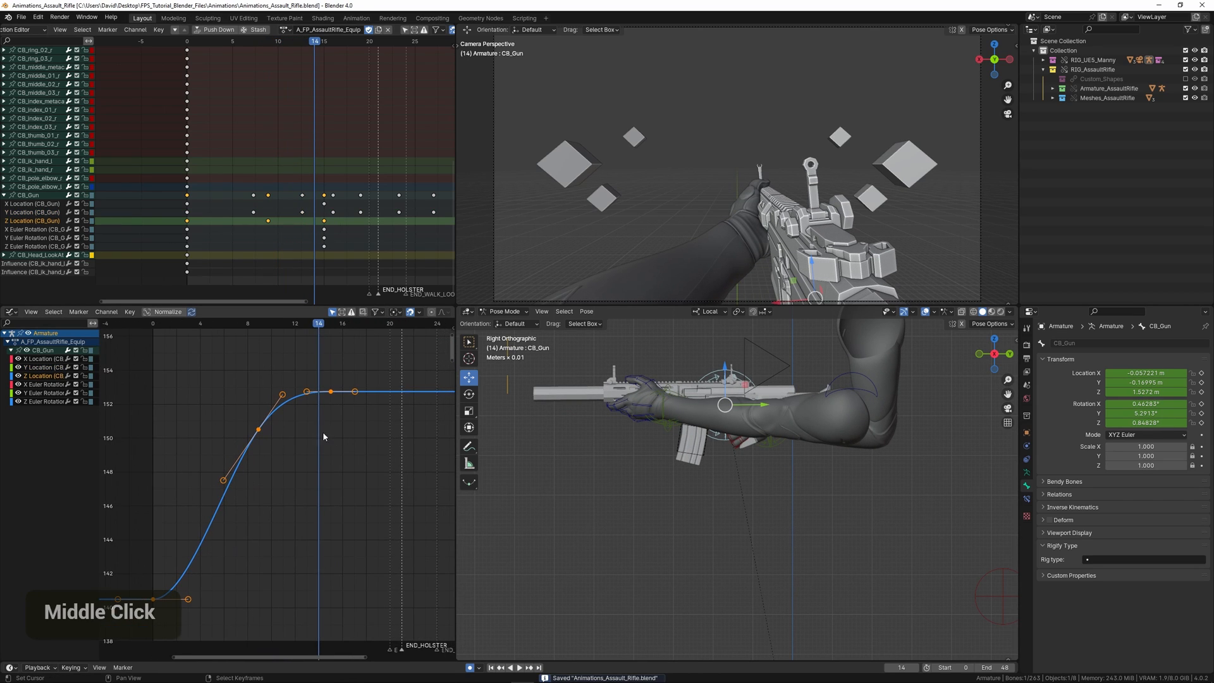
key(g)
key(x)
click(342, 402)
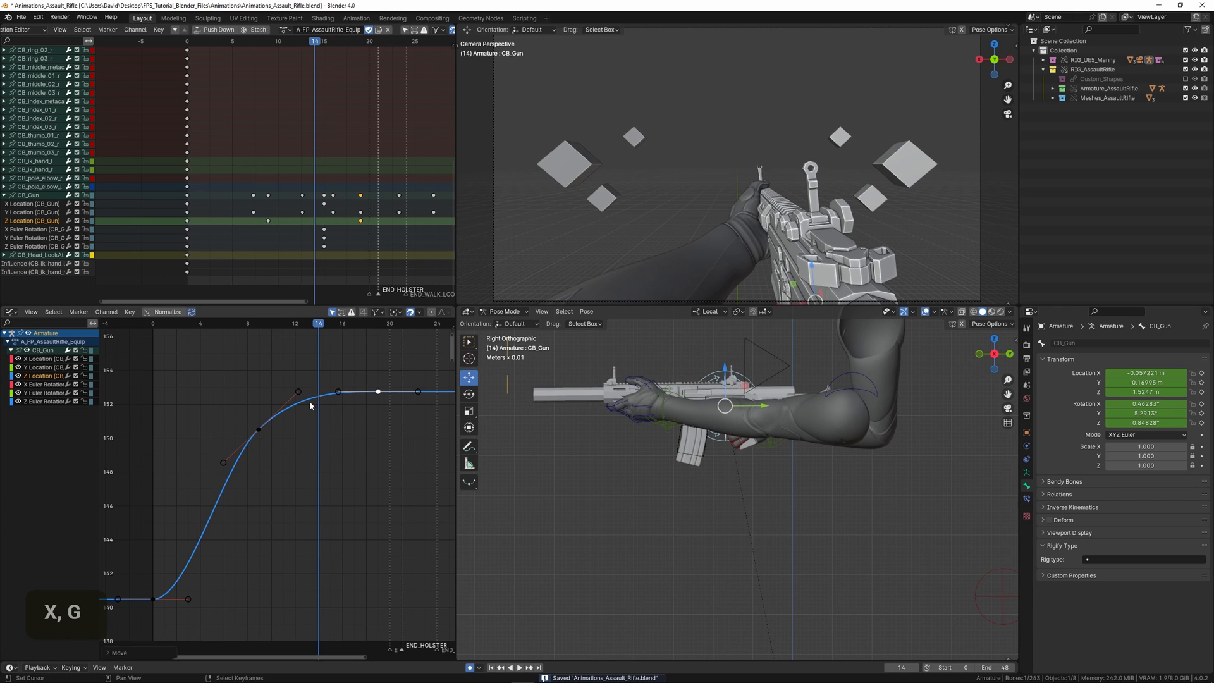
Step: Lower the Z Location key at frame 9 to about 146, changing only its value, and play the animation
key(g)
key(y)
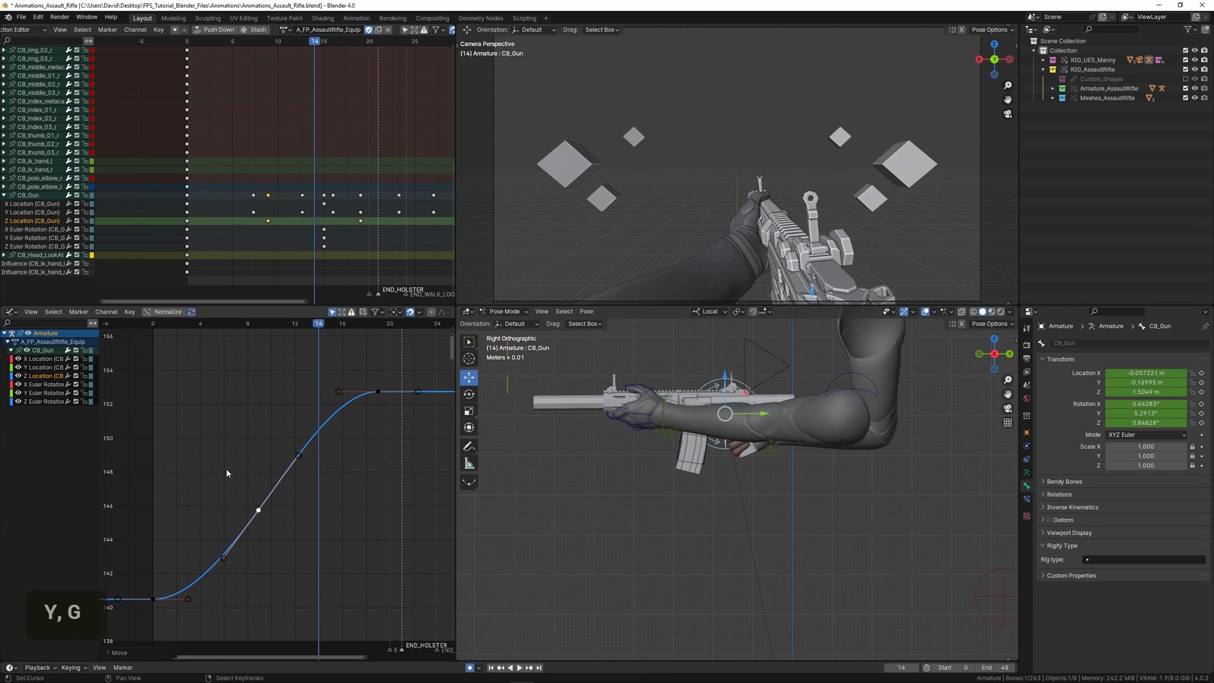
click(226, 468)
key(space)
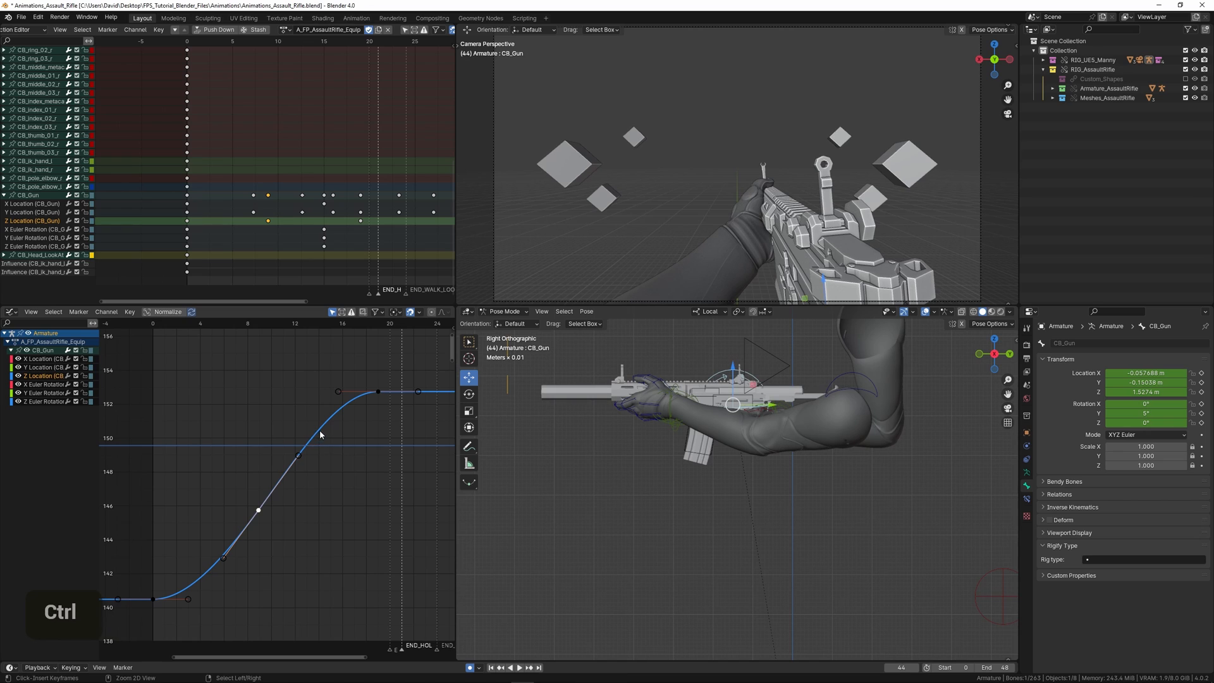
Step: Insert a Z Location key on the rising slope, place it near frame 14 at about 149, and preview playback
ctrl+click(320, 431)
middle_drag(320, 432, 229, 453)
scroll(248, 445, up, 1)
key(g)
click(249, 471)
click(194, 445)
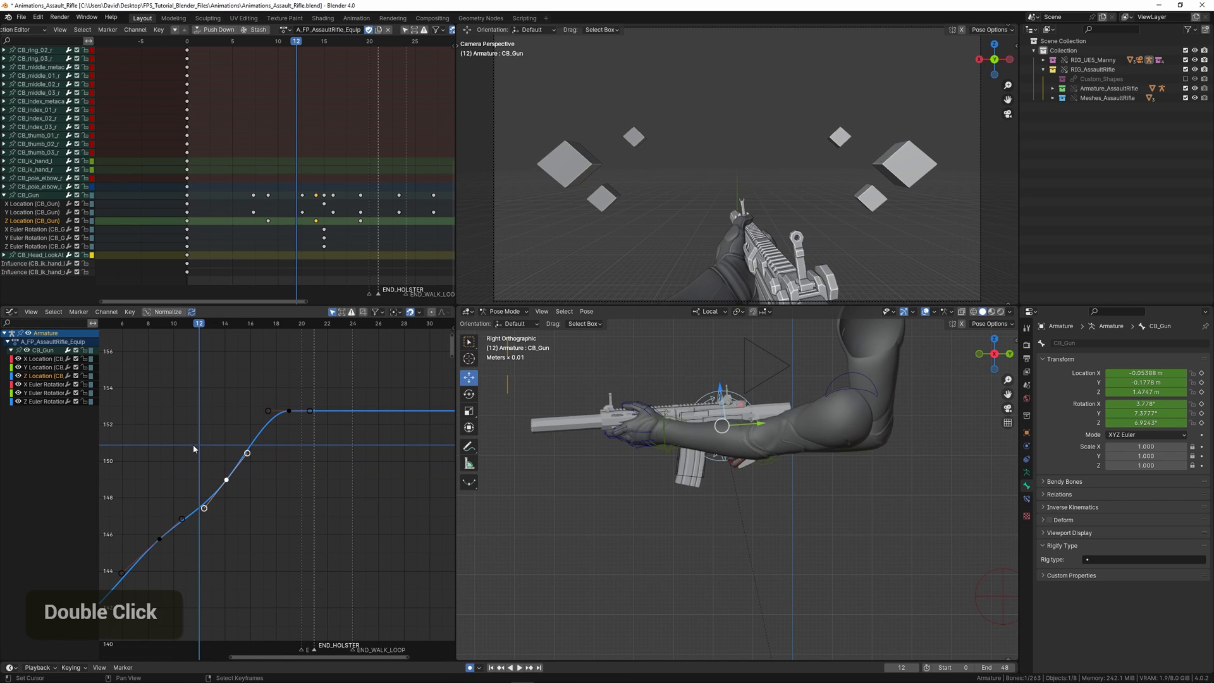
key(space)
Step: Move the final Z Location key along the time axis to frame 21
key(g)
key(x)
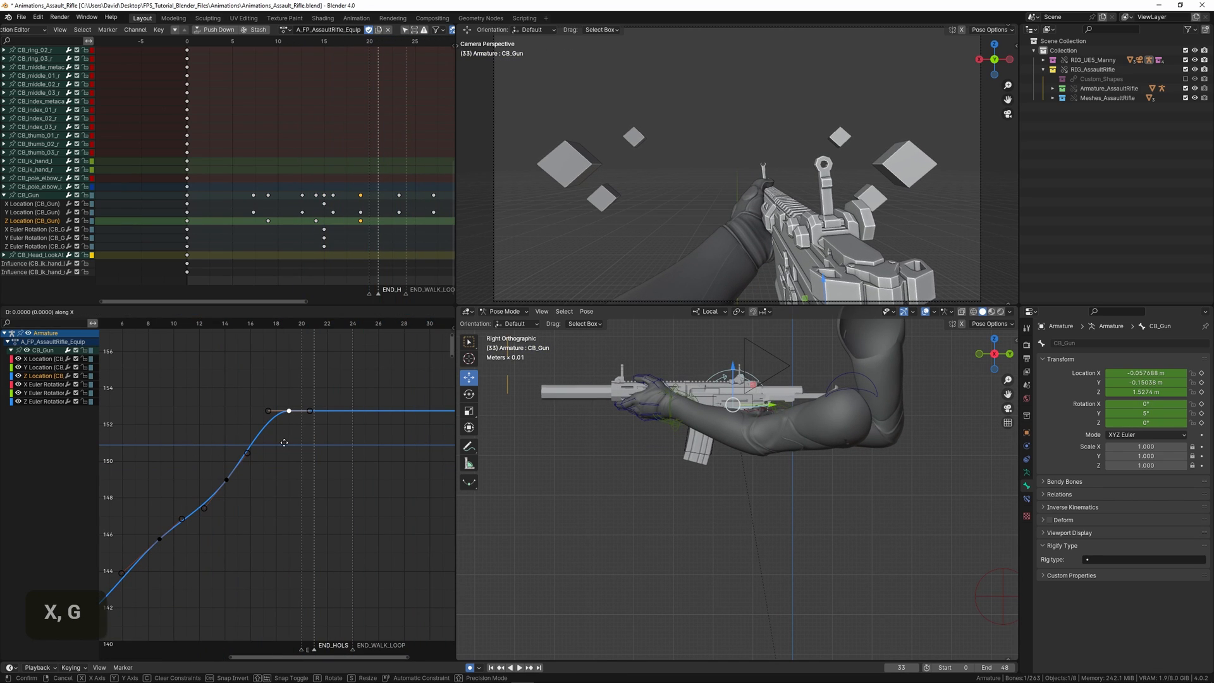
click(309, 442)
Step: Duplicate the final Z Location key to frame 29 and raise the frame 21 key to about 153.4
key(shift+d)
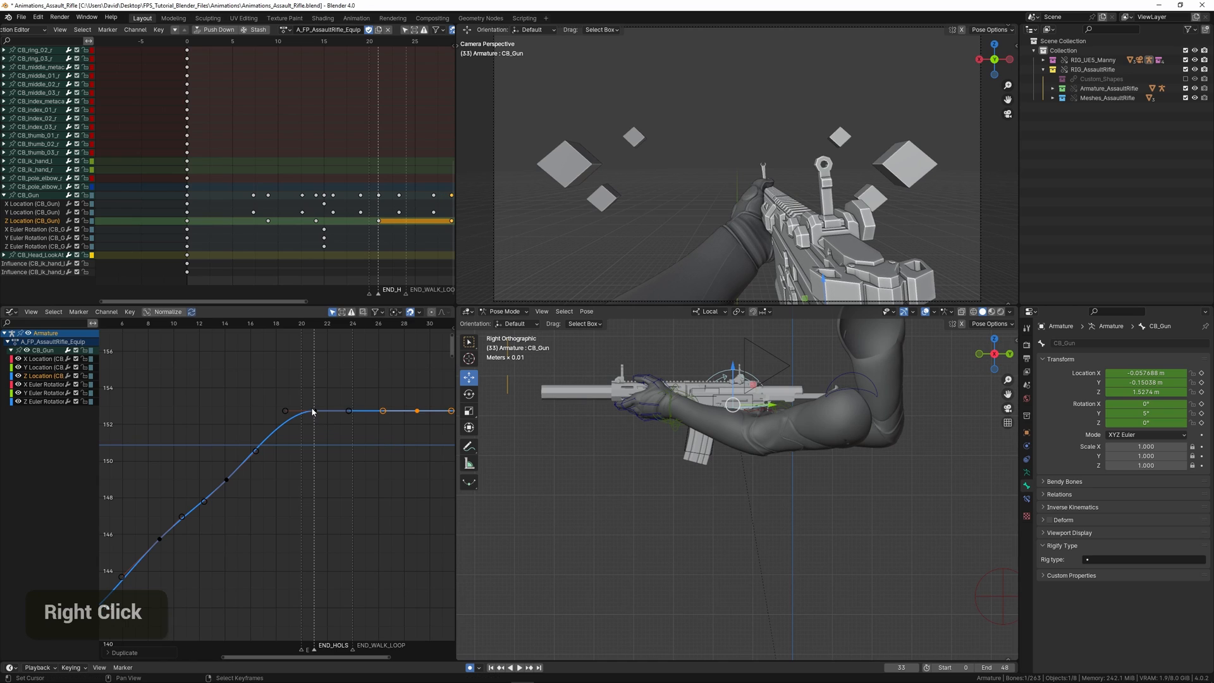
key(g)
click(340, 402)
Step: Move the final Z Location key to frame 32 and insert a new key near frame 26 before it
middle_drag(369, 418, 214, 422)
scroll(214, 422, up, 1)
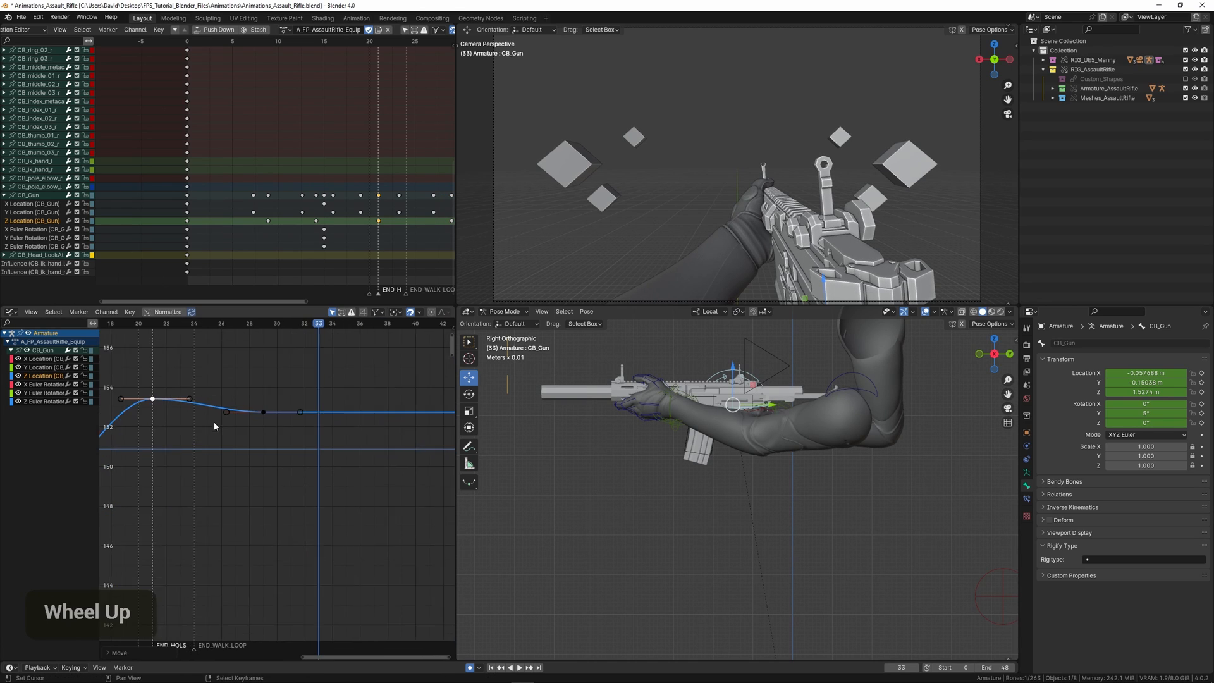
click(263, 406)
key(g)
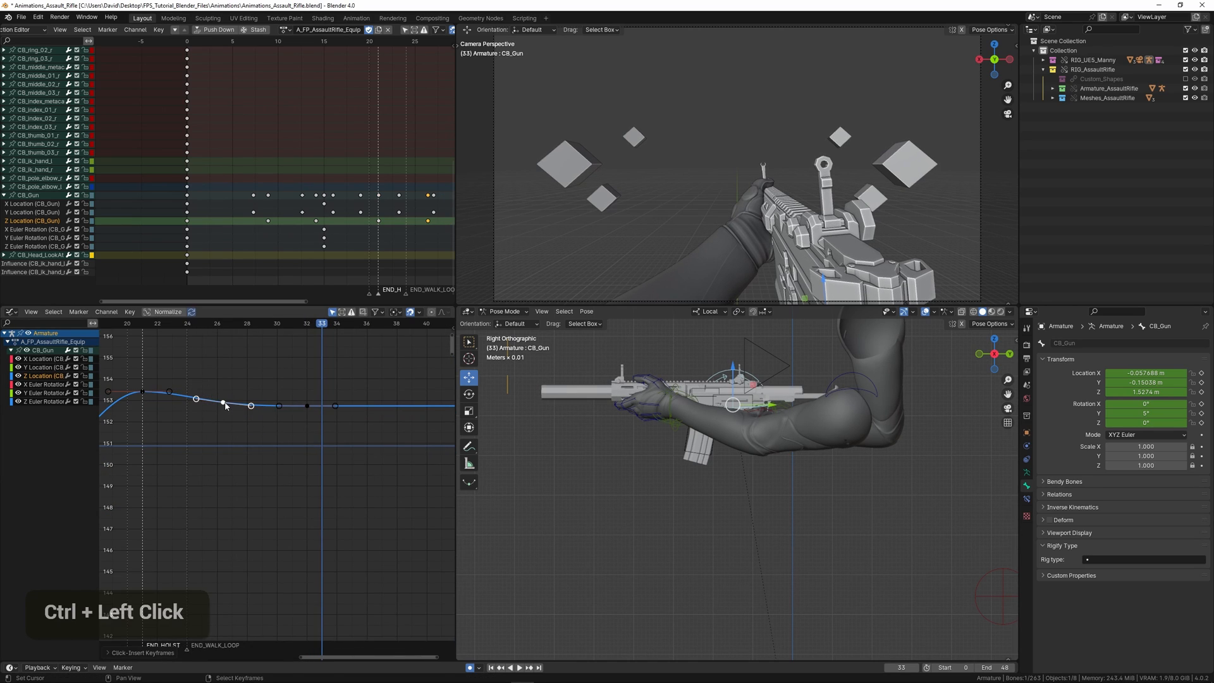
Step: Lower the new Z Location key to a dip of about 152.2 near frame 27 and play the animation
key(g)
click(241, 422)
scroll(251, 434, down, 2)
ctrl+middle_drag(251, 434, 316, 493)
key(space)
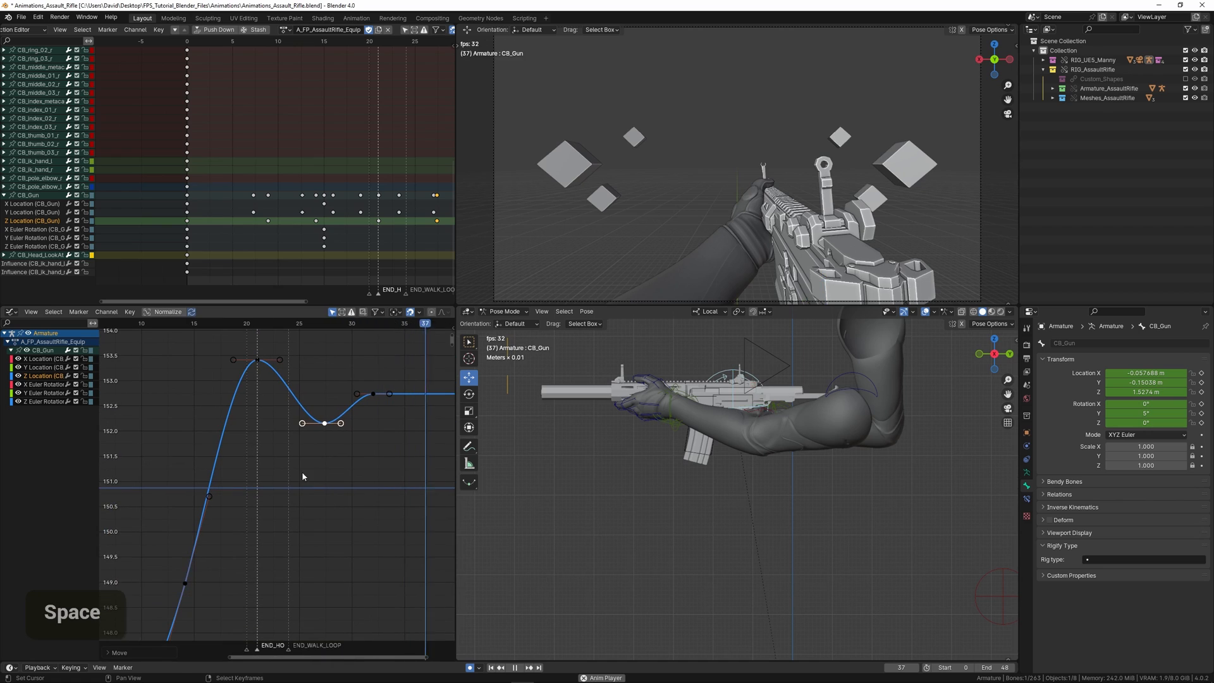
scroll(299, 473, down, 4)
key(space)
Step: Scale the Z Location peak and dip keys vertically to about 153.0 and 152.6, and preview playback
scroll(306, 416, up, 3)
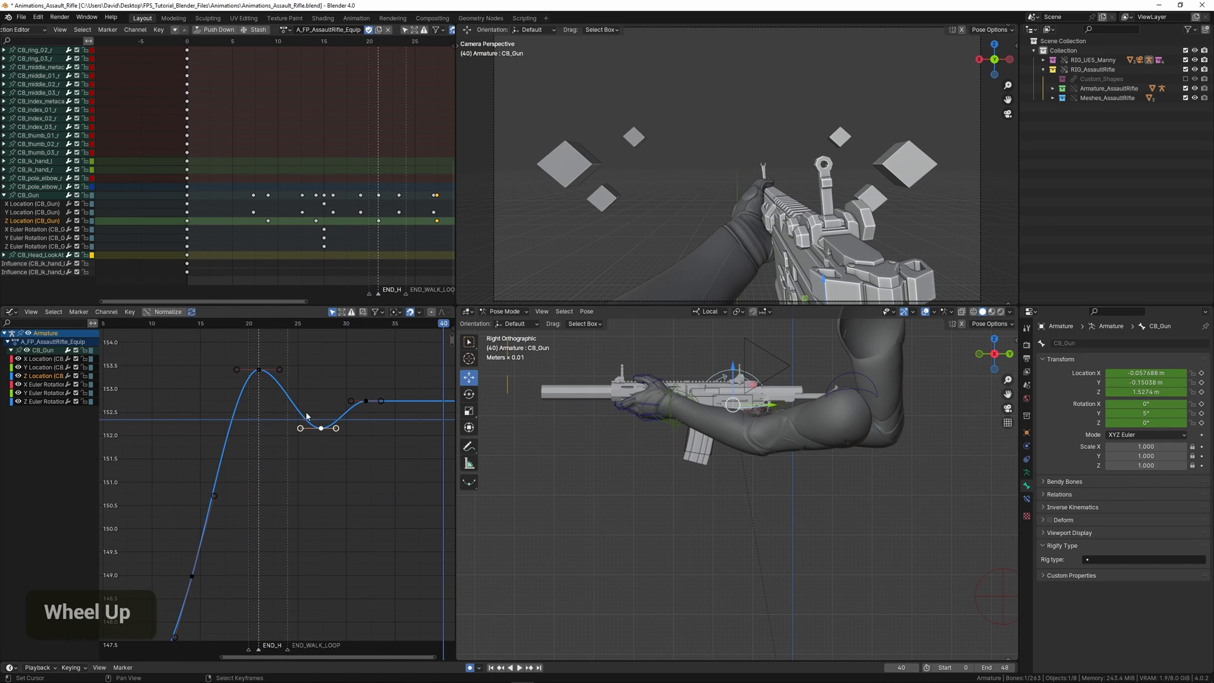
click(250, 378)
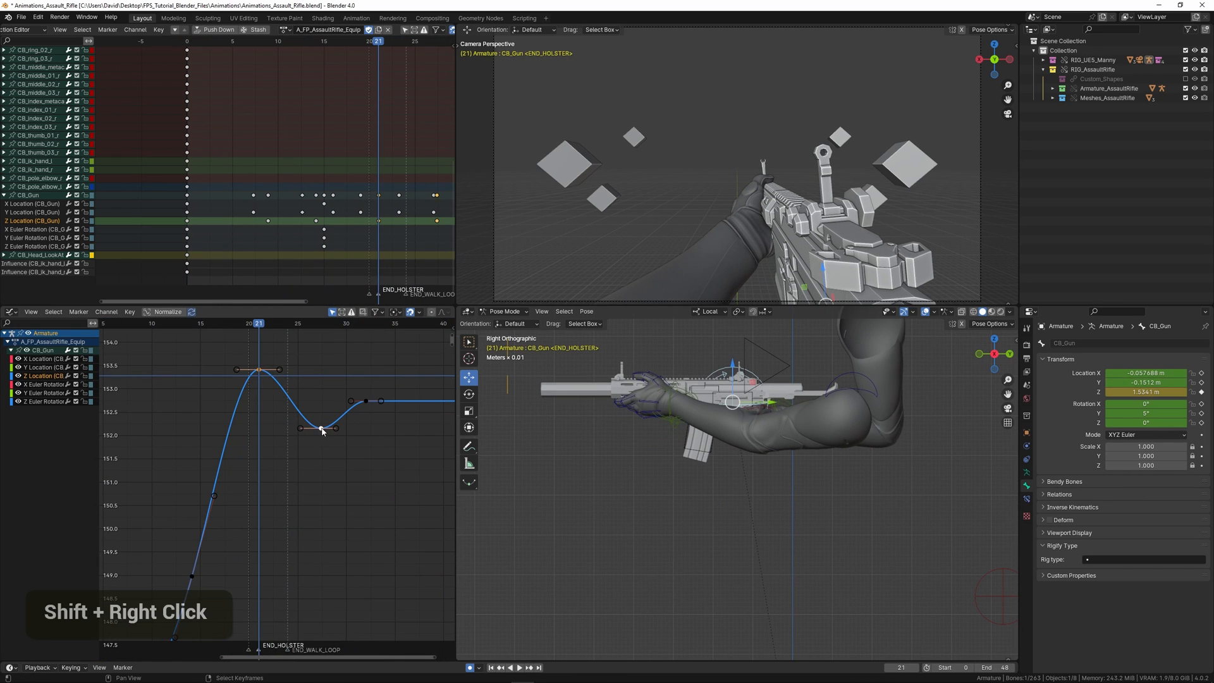
key(s)
key(y)
click(285, 409)
shift+right_click(179, 394)
key(space)
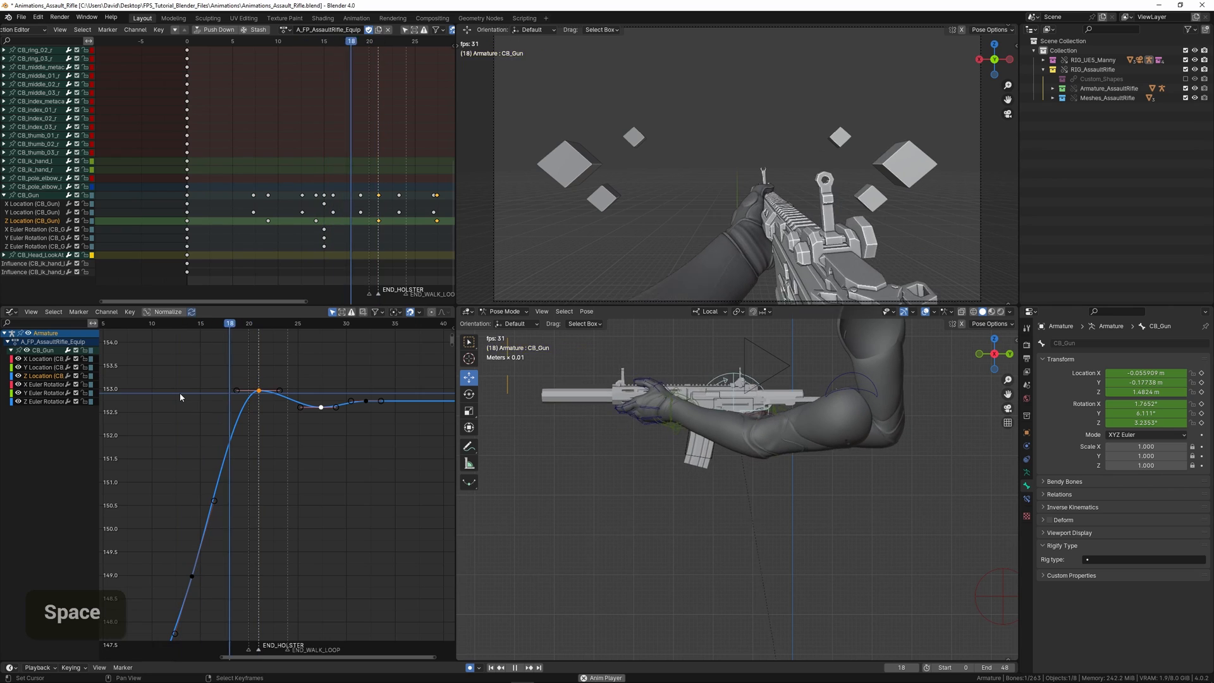
Step: Move the Z Location dip key to about 152.7 near frame 26 and preview the playback
scroll(182, 394, down, 5)
ctrl+middle_drag(303, 460, 319, 367)
middle_drag(319, 367, 287, 551)
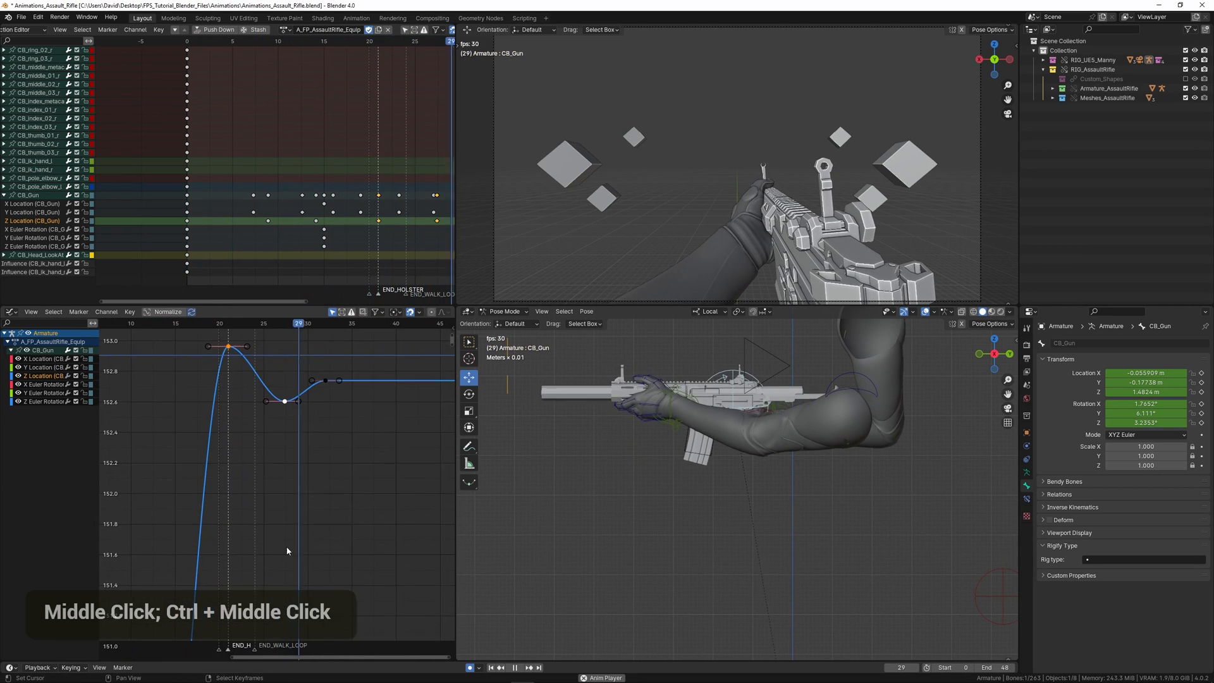
scroll(286, 549, up, 3)
right_click(289, 380)
middle_drag(289, 382, 300, 467)
key(g)
click(287, 456)
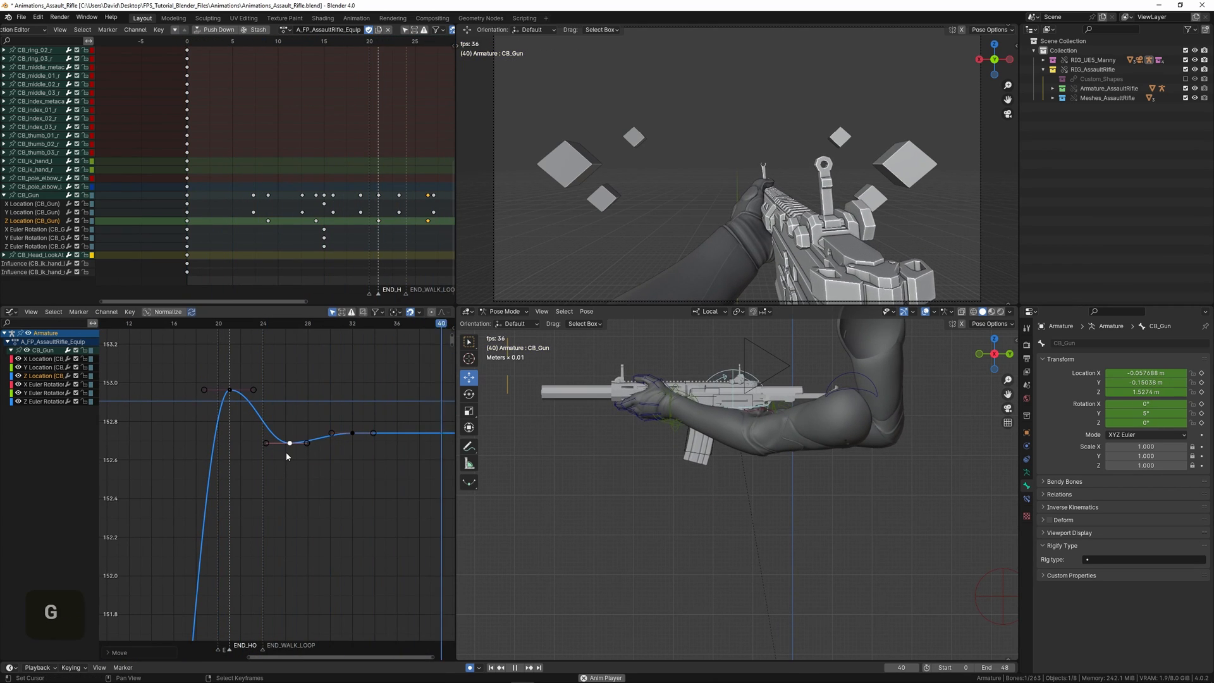
key(space)
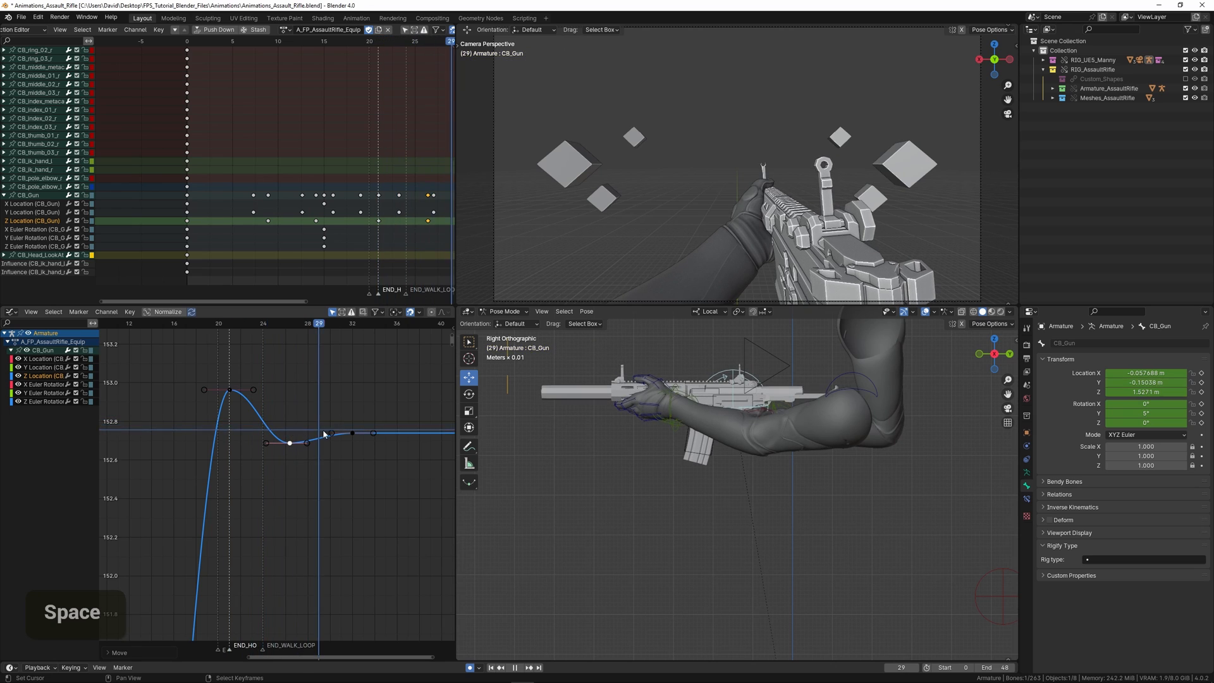
scroll(338, 435, down, 2)
key(space)
scroll(178, 445, down, 3)
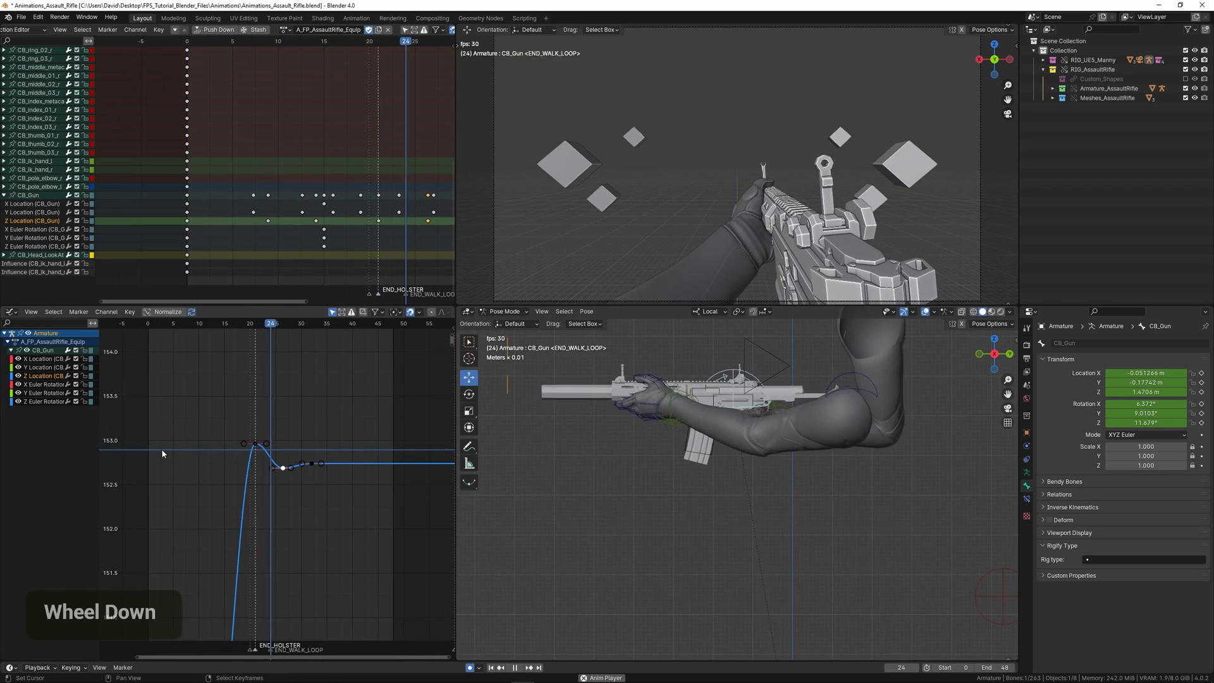
key(space)
Step: Raise the Z Location key near frame 14 to about 150.6 and play the animation
ctrl+middle_drag(235, 460, 286, 443)
ctrl+middle_drag(286, 443, 279, 481)
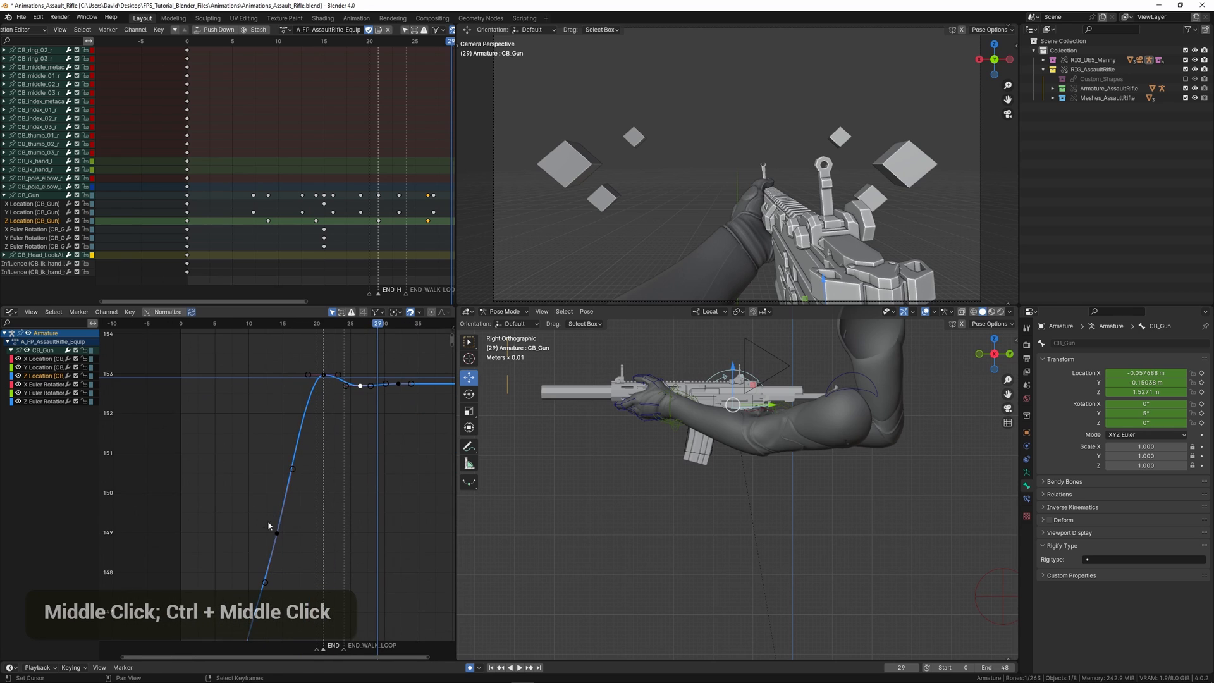
right_click(275, 538)
key(g)
key(y)
double_click(275, 473)
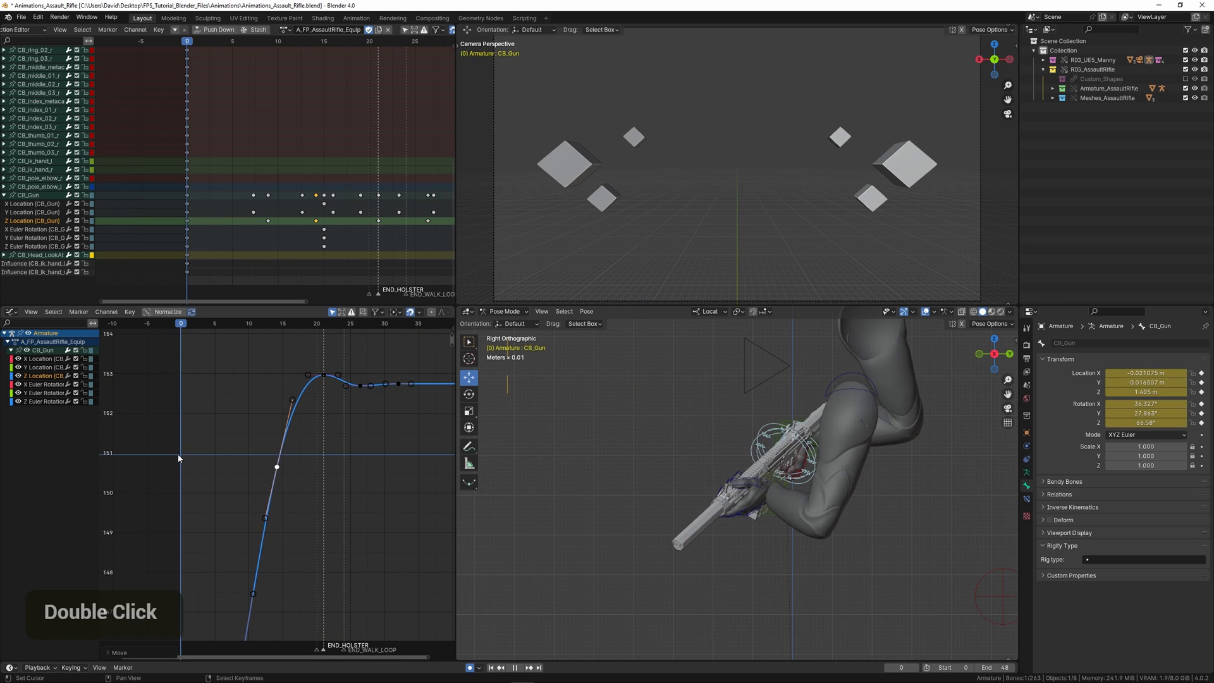
key(space)
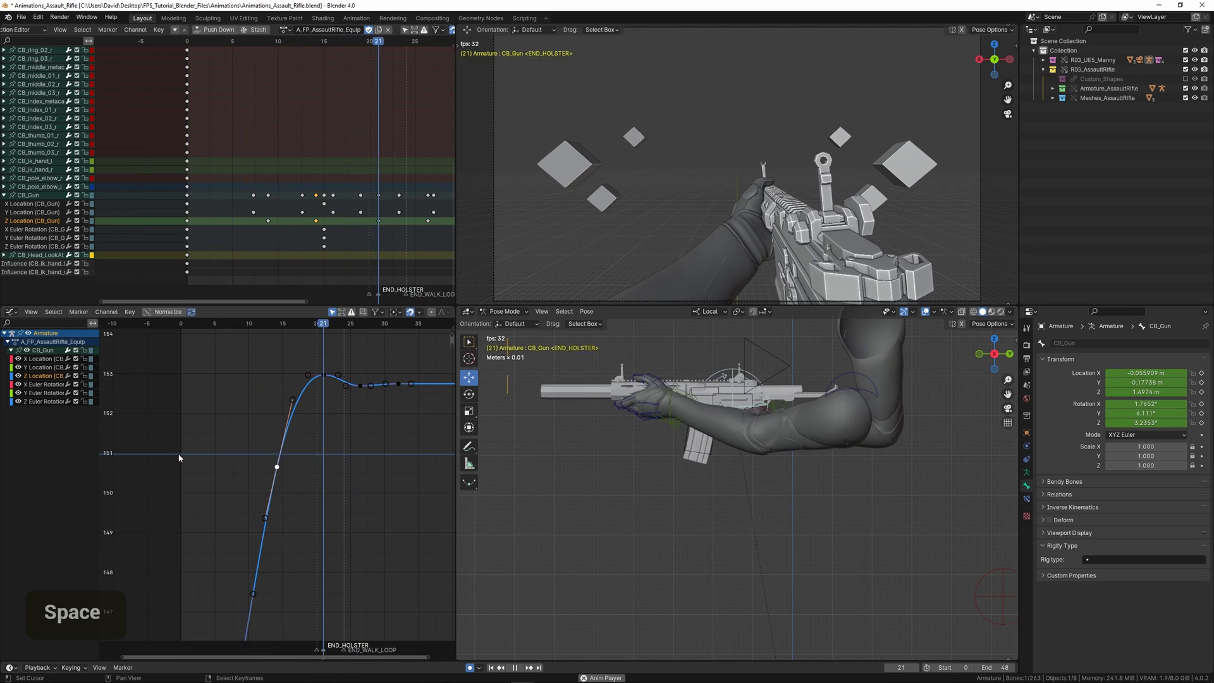
key(space)
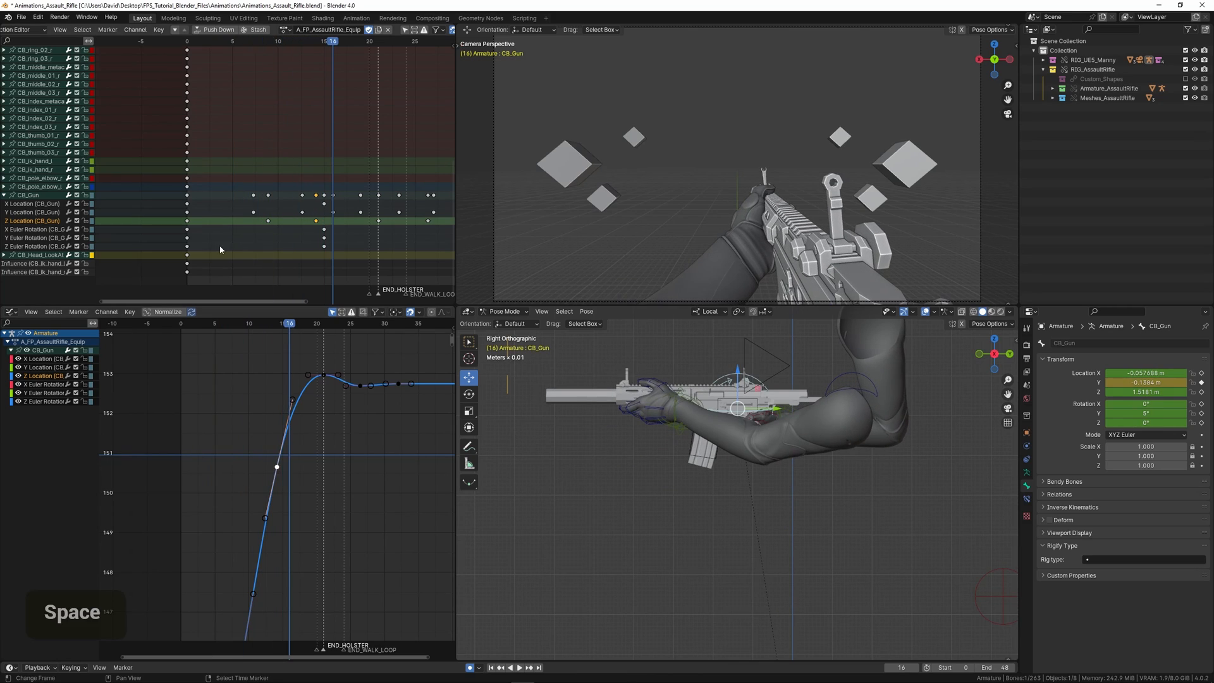
Step: Select all CB_Gun keys after frame 0, shift them two frames earlier, and preview the playback
middle_drag(297, 118, 253, 144)
scroll(205, 169, up, 1)
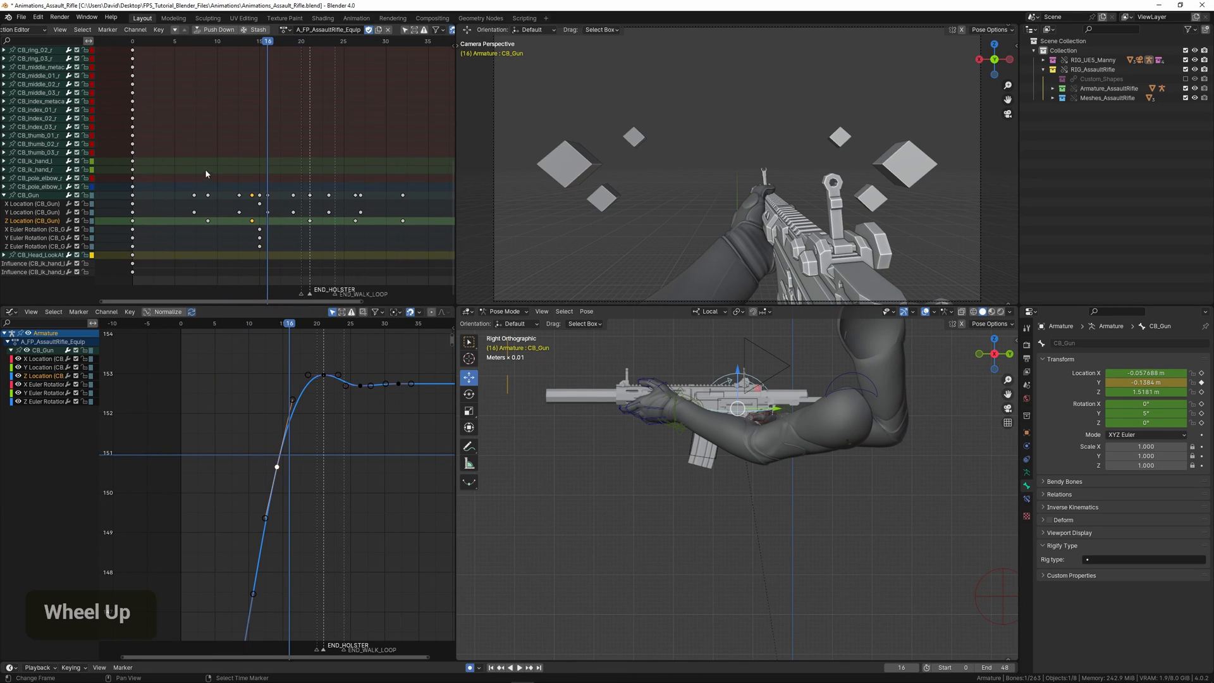
right_click(187, 187)
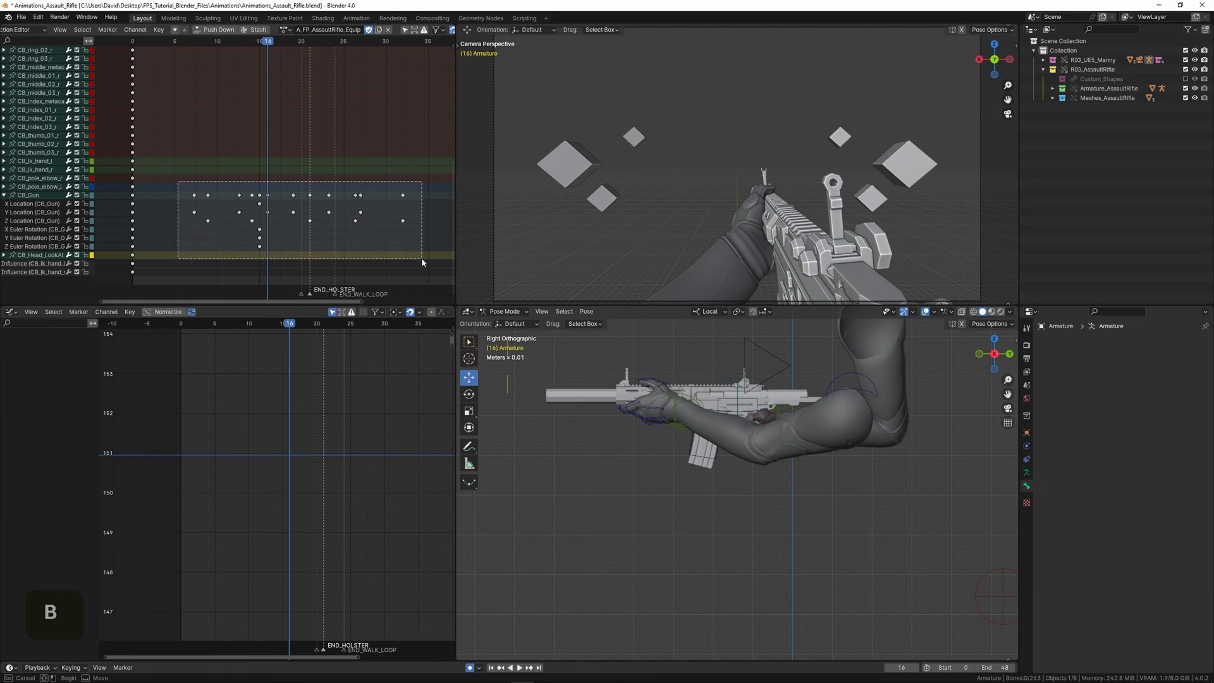
drag(422, 261, 421, 259)
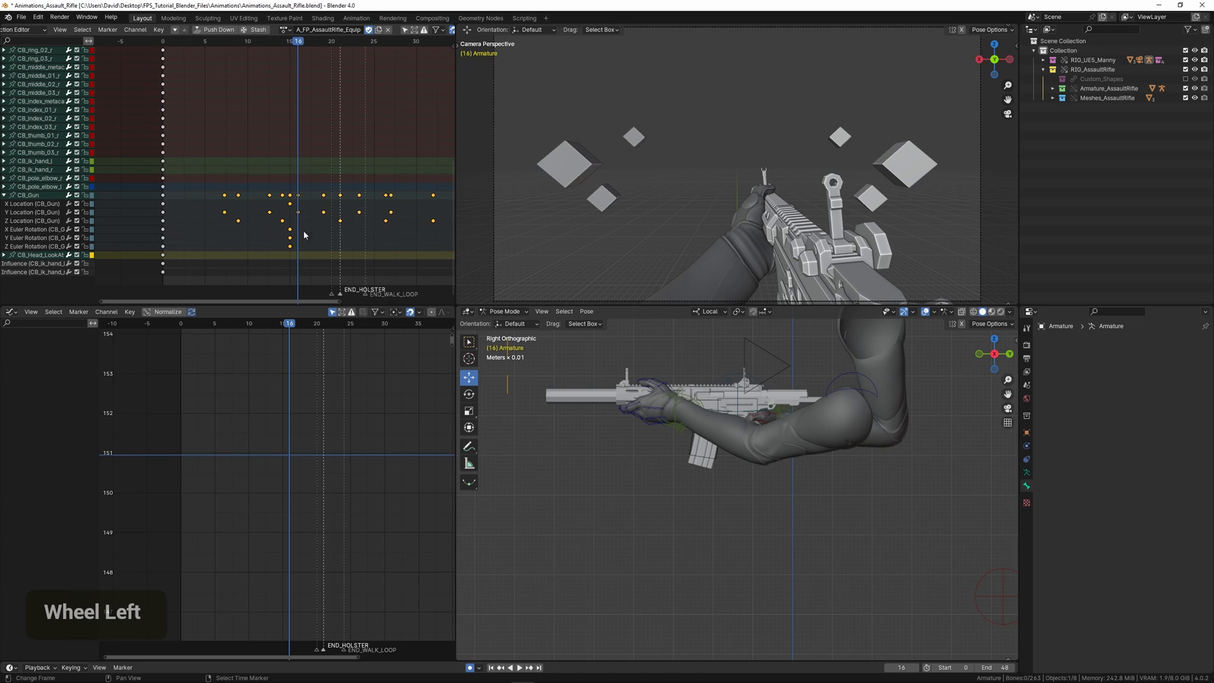
key(g)
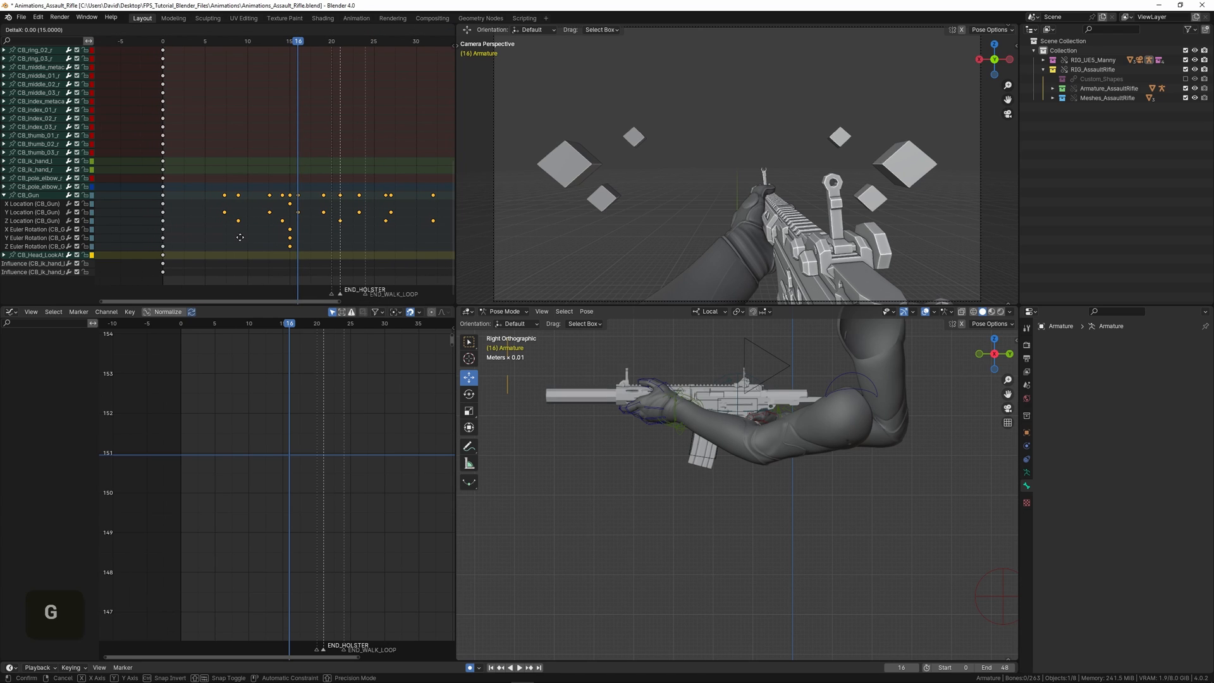
click(225, 234)
click(163, 224)
key(space)
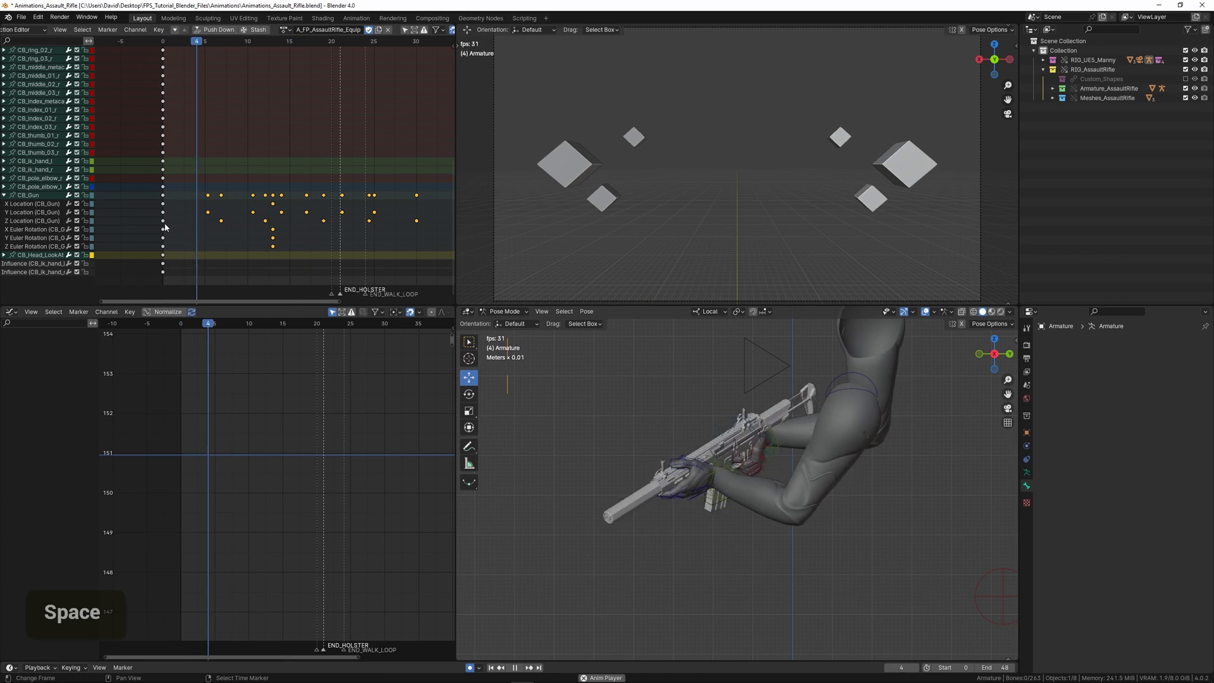
key(space)
Step: Shift the selected CB_Gun keys another two frames earlier, placing the rotation keys at frame 11, and preview the playback
key(g)
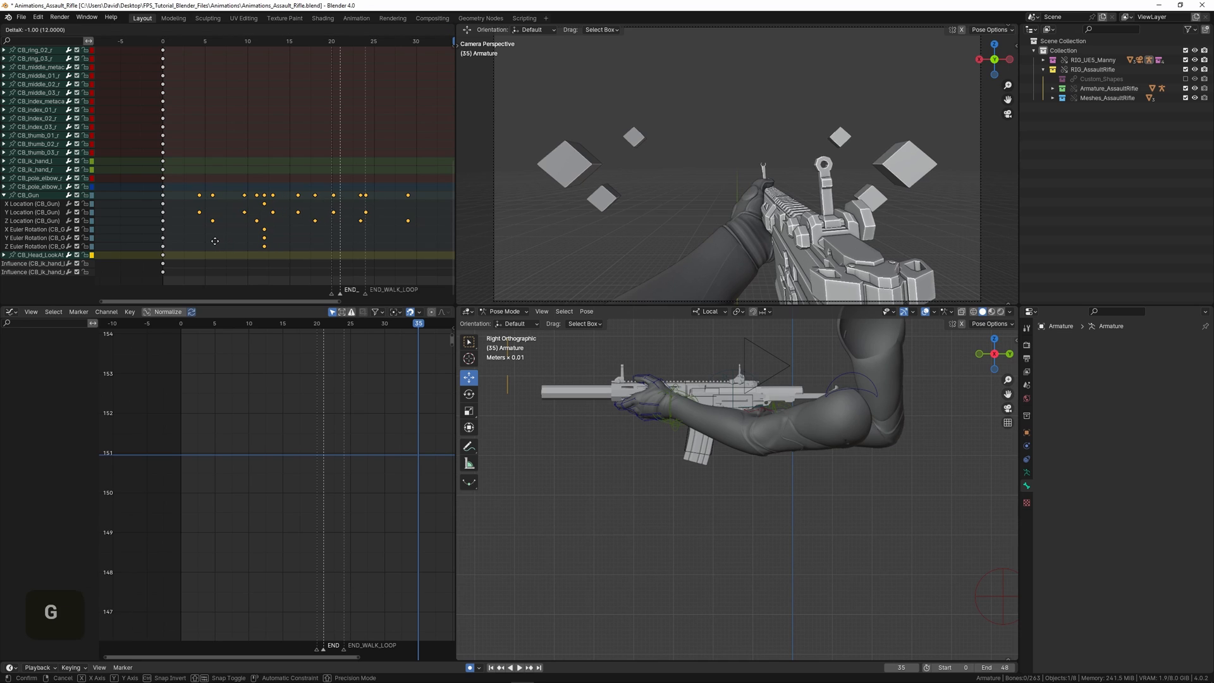
click(211, 241)
click(162, 234)
key(space)
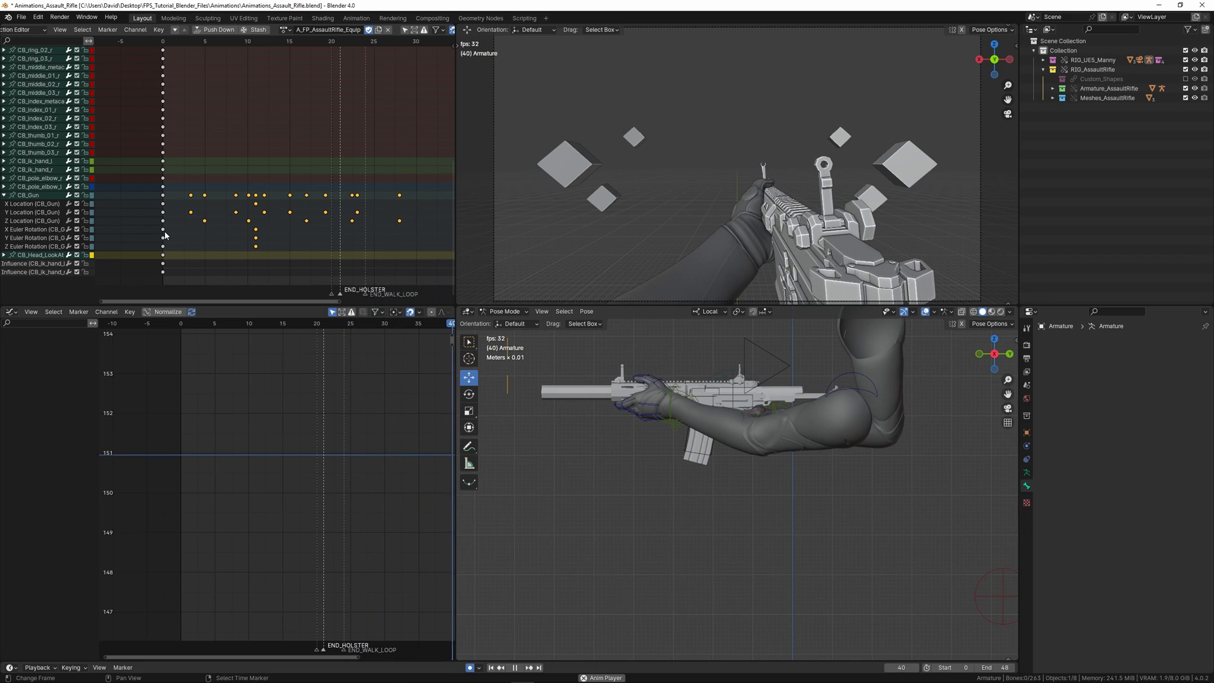
key(space)
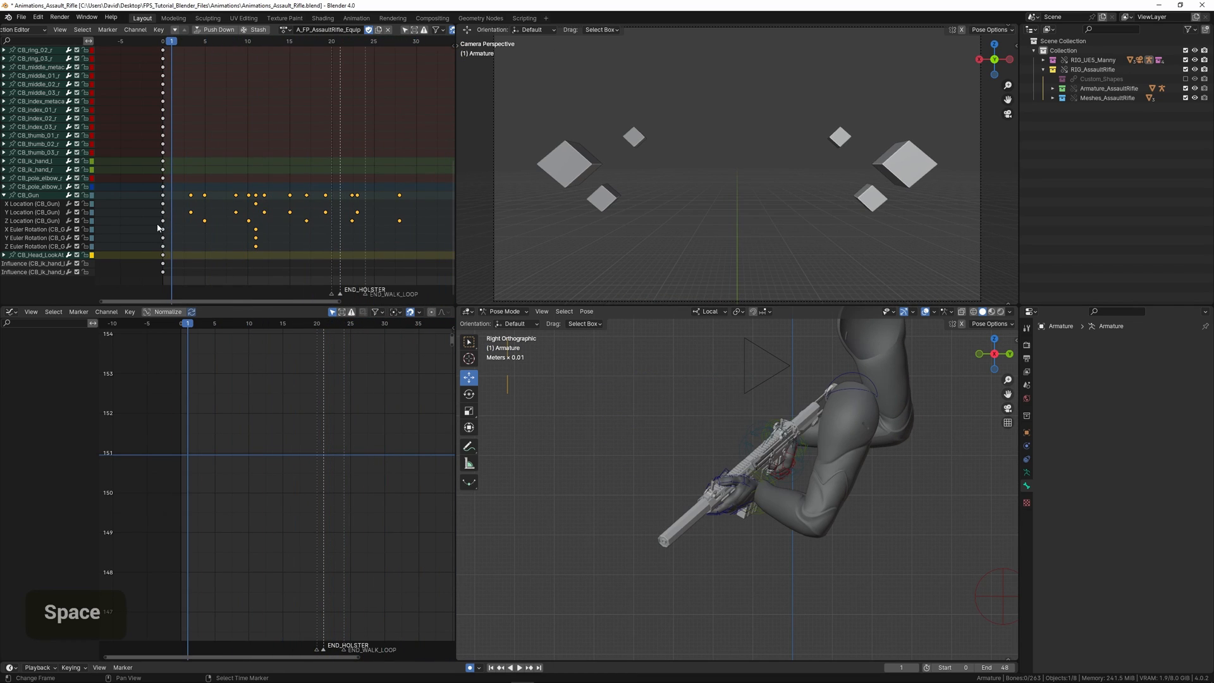
Step: Save the file and frame the CB_Gun Y Location curve around its low key in the graph
click(28, 196)
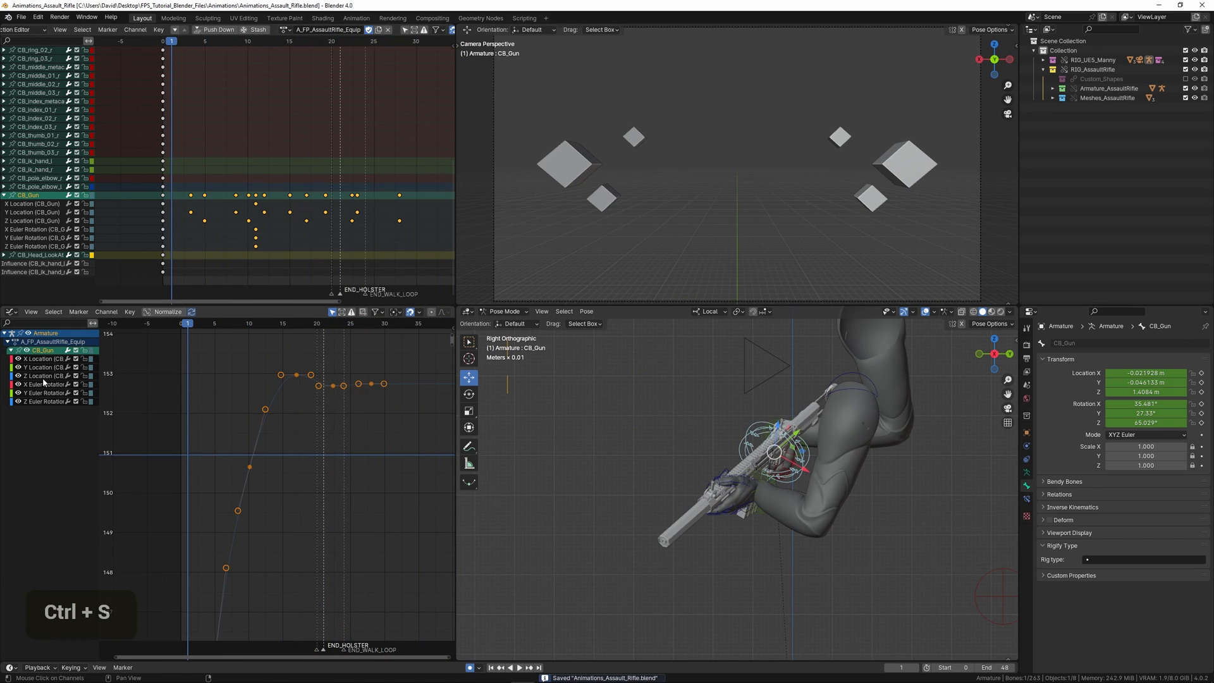
key(space)
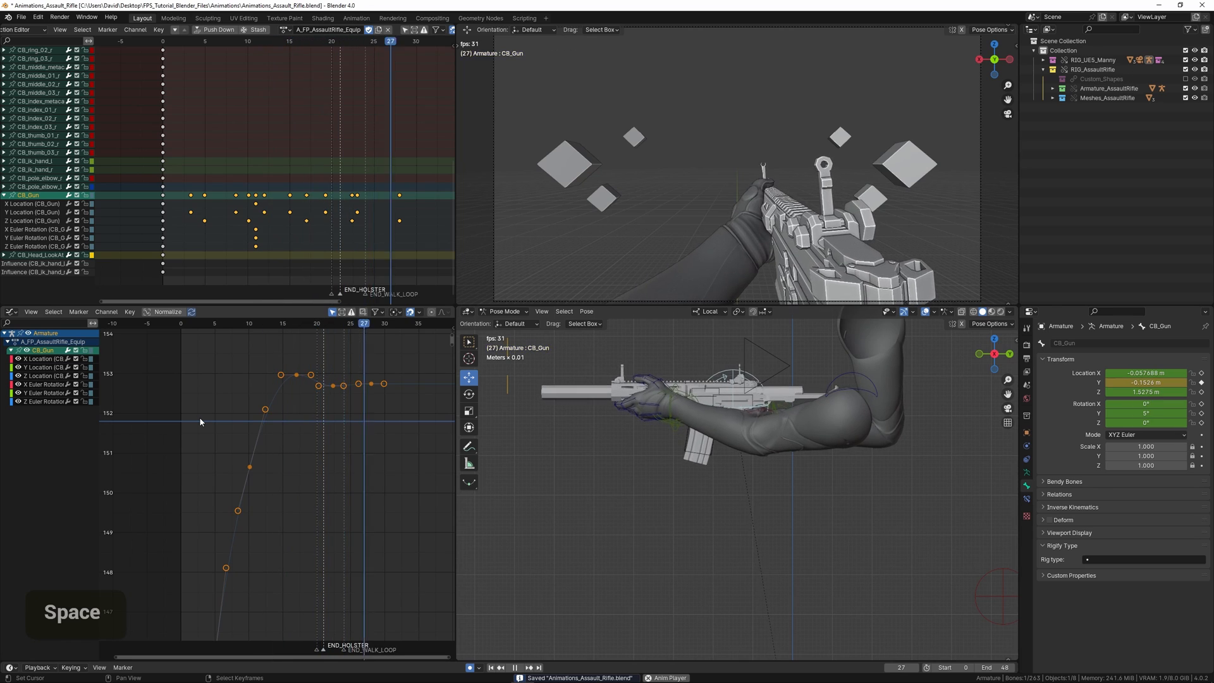
scroll(300, 509, down, 2)
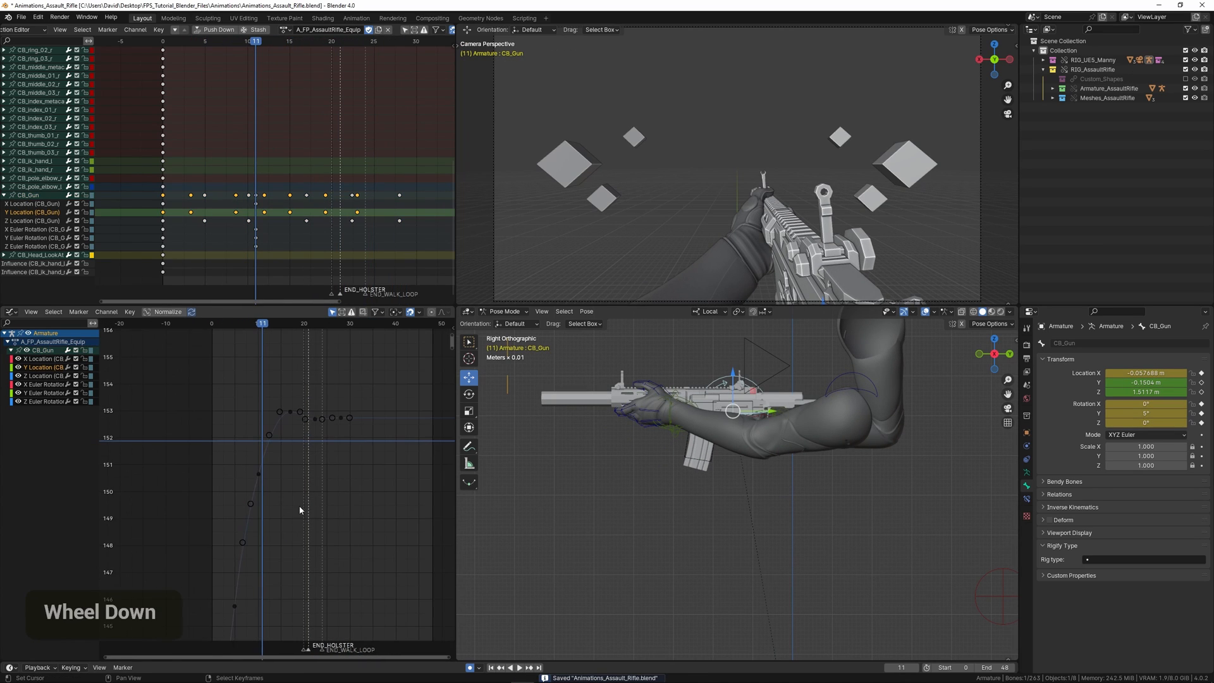
key(KP_Decimal)
scroll(284, 514, down, 2)
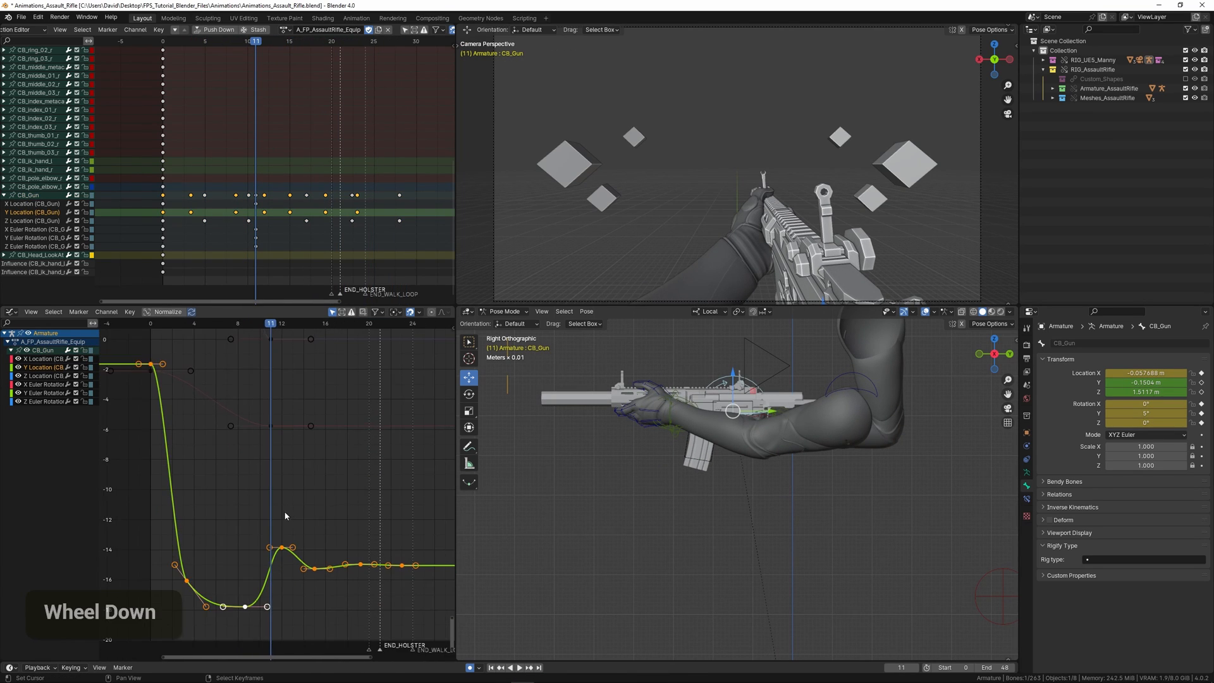
middle_drag(284, 514, 311, 418)
drag(210, 430, 281, 440)
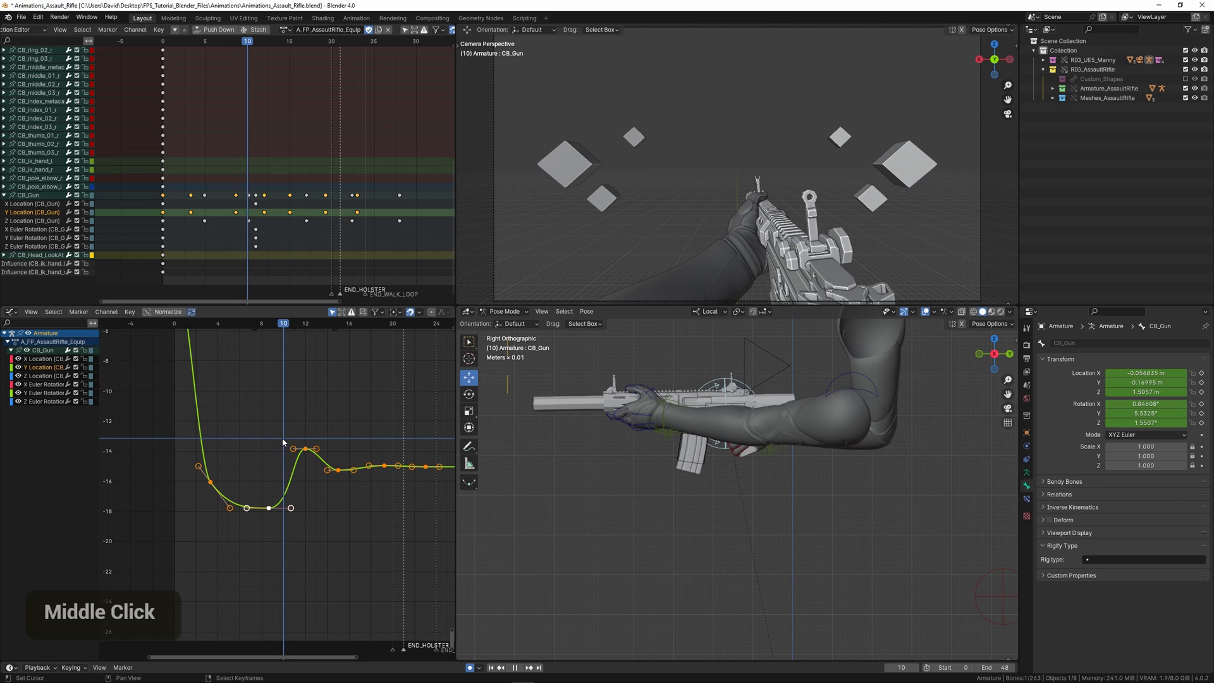
Step: Try to move the Y Location low key about one frame later, near frame 10
key(g)
key(x)
double_click(295, 512)
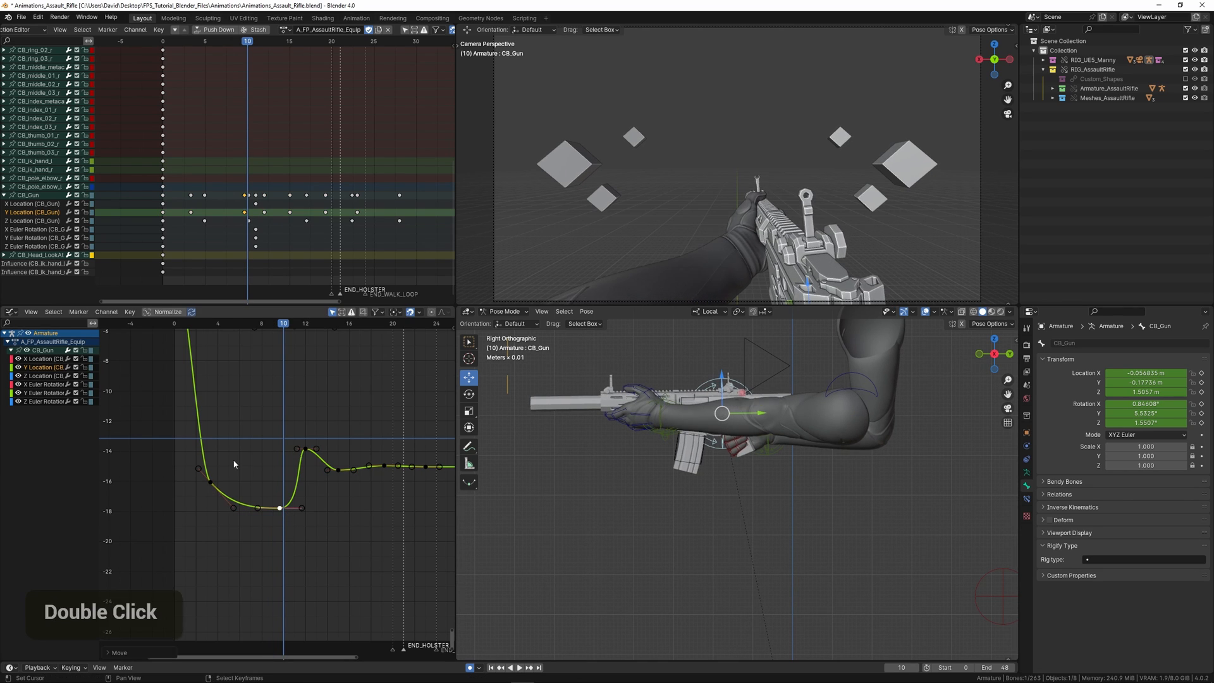
key(space)
key(ctrl+z)
key(ctrl+z)
Step: Move the Y Location keys from the low key onward about two frames later and play the animation
scroll(305, 467, down, 3)
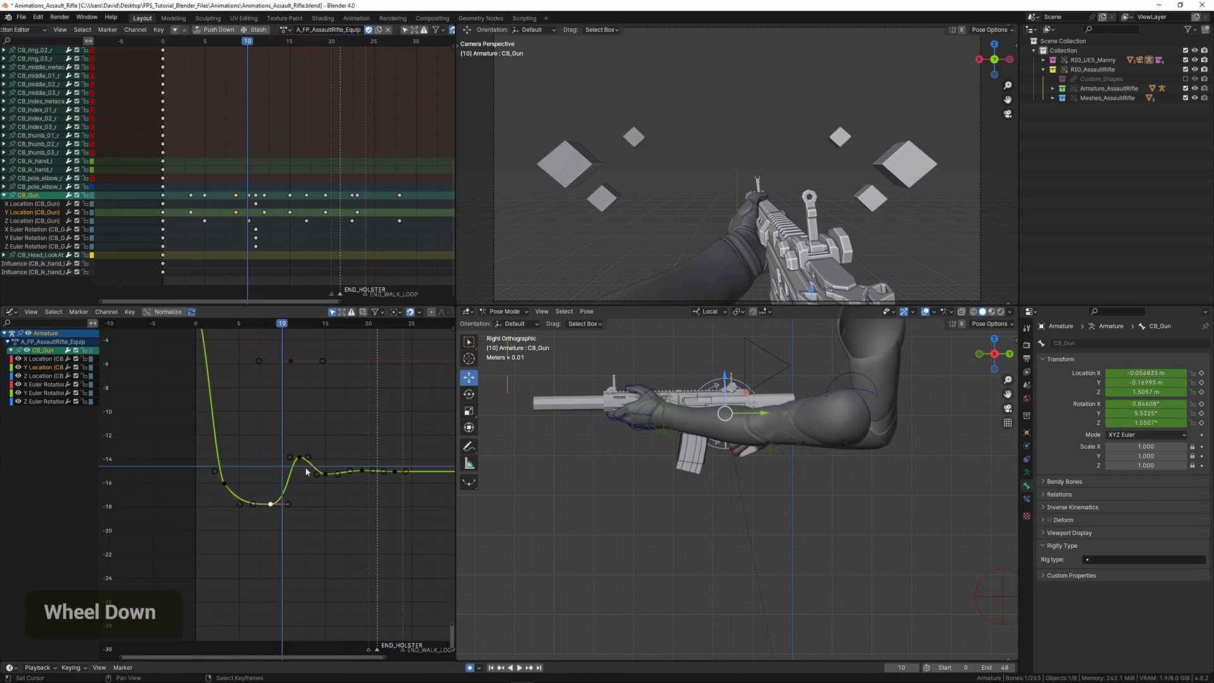
middle_drag(305, 466, 271, 441)
right_click(252, 430)
key(b)
drag(230, 407, 401, 519)
scroll(322, 499, up, 3)
key(g)
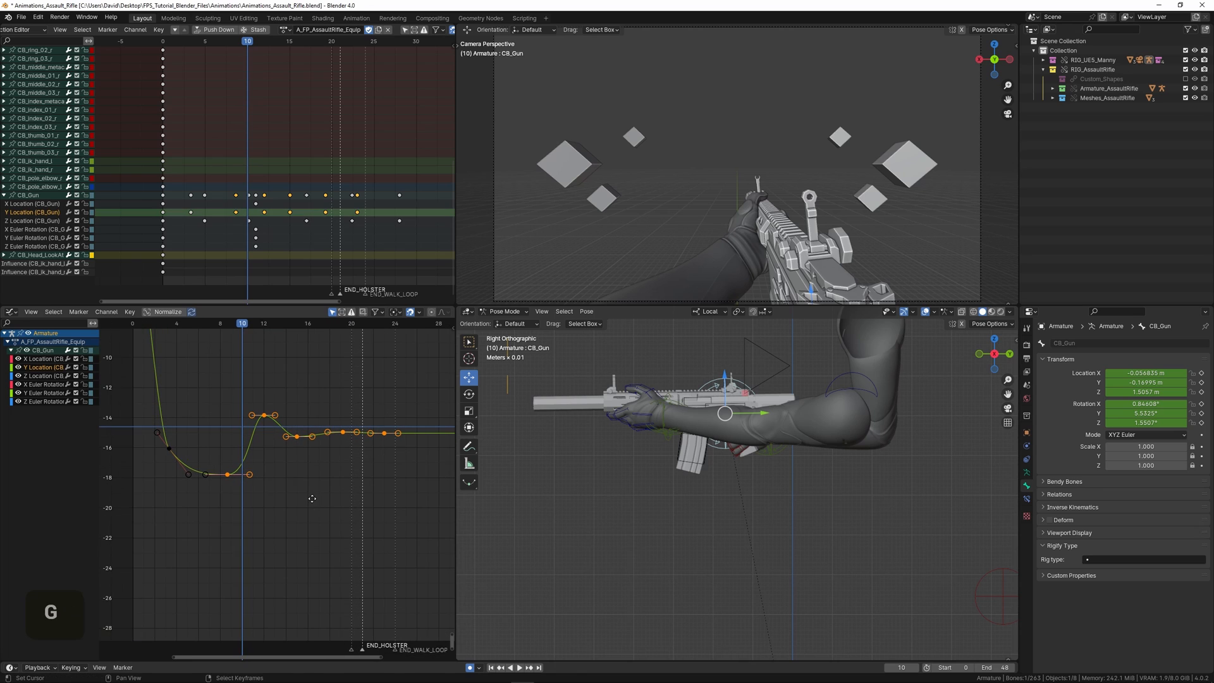
click(334, 496)
key(space)
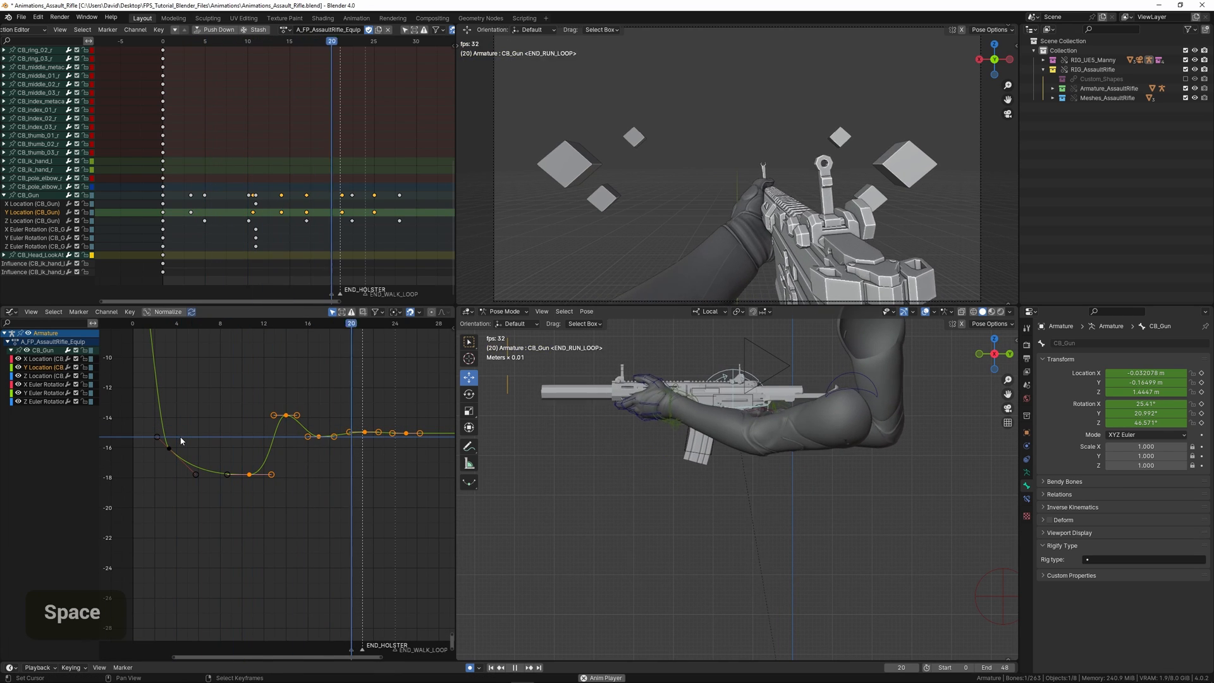
Step: Move only the Y Location low key about one frame earlier, near frame 10, and review playback in a maximized camera view
scroll(245, 453, up, 1)
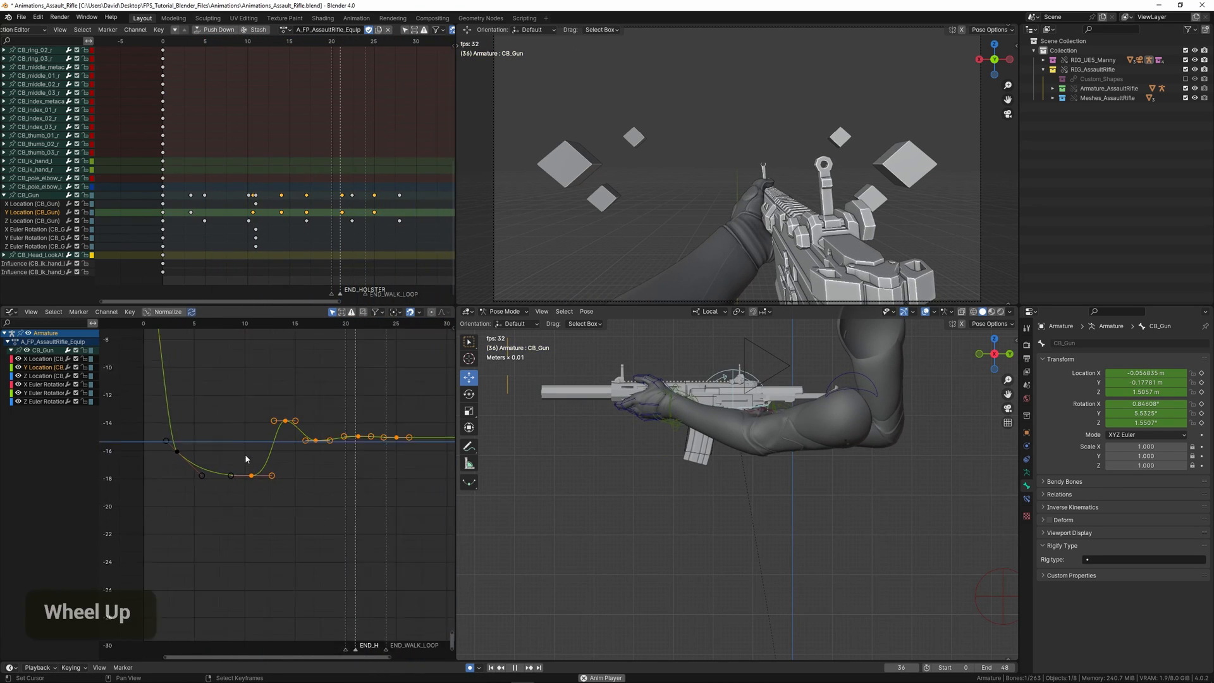
right_click(252, 477)
right_click(252, 477)
key(g)
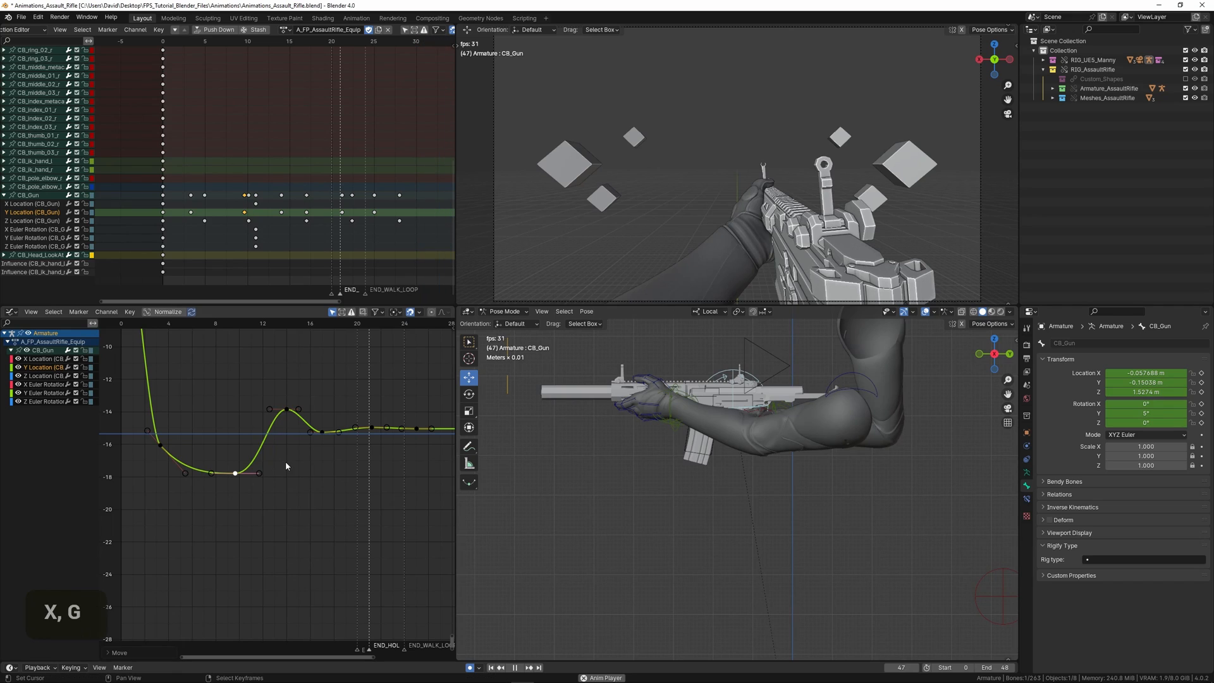
scroll(263, 459, down, 1)
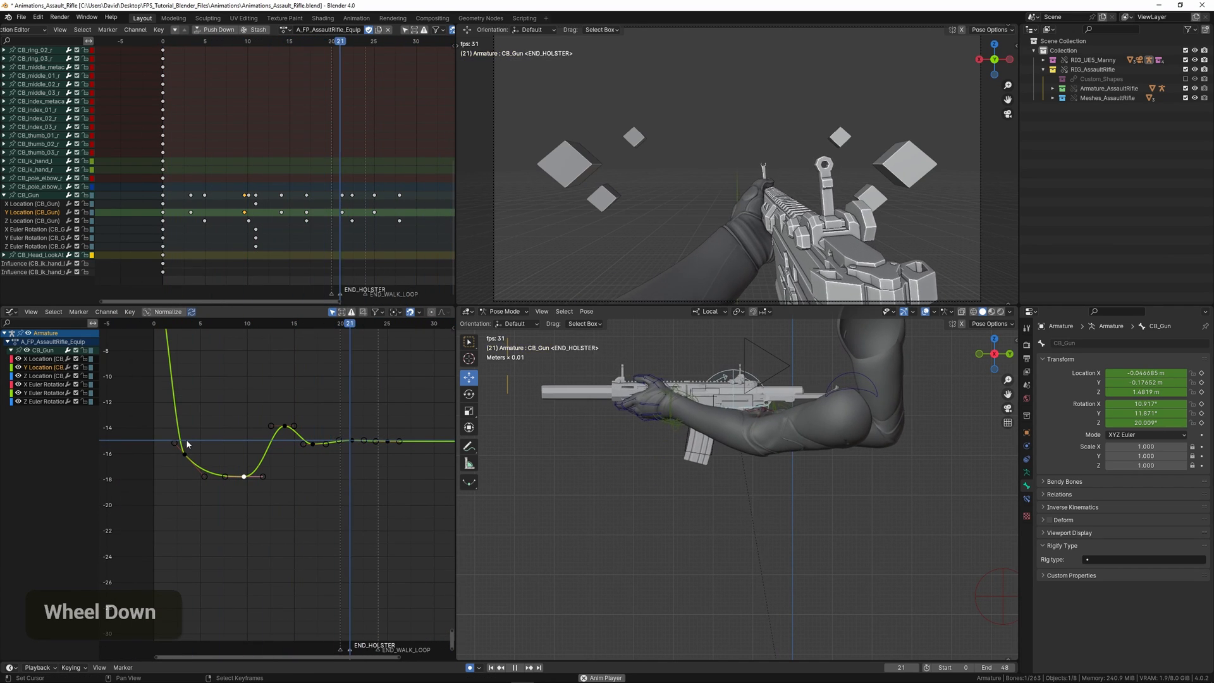
key(ctrl+space)
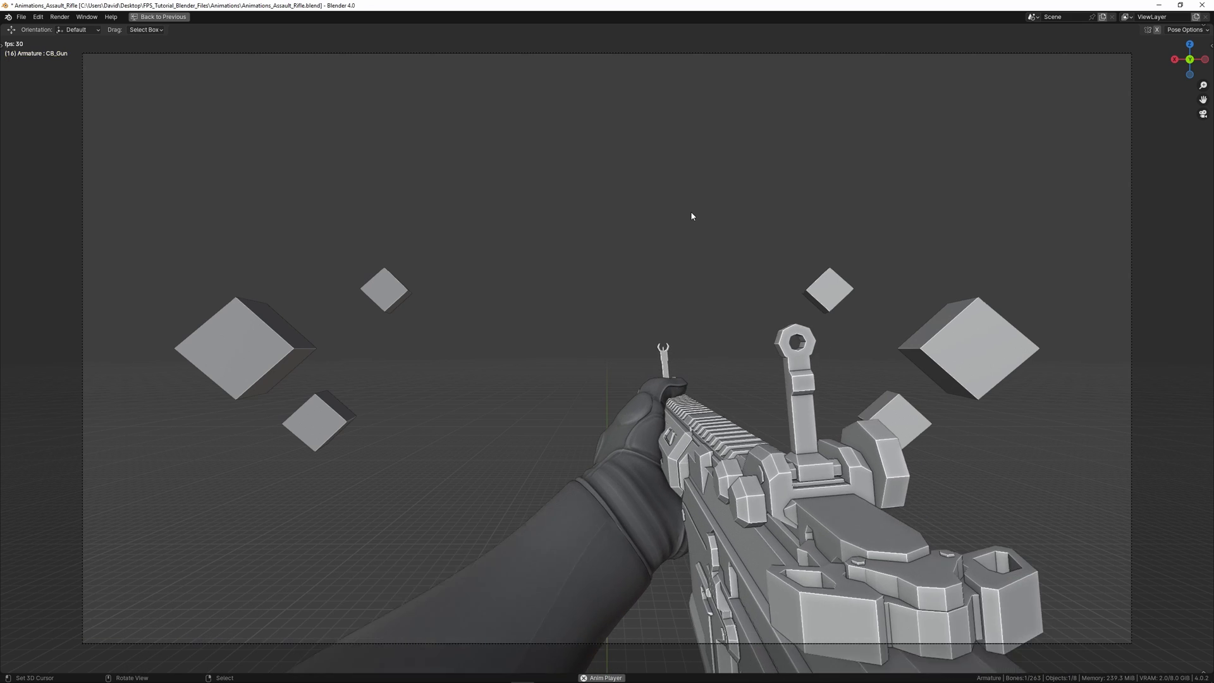
key(ctrl+space)
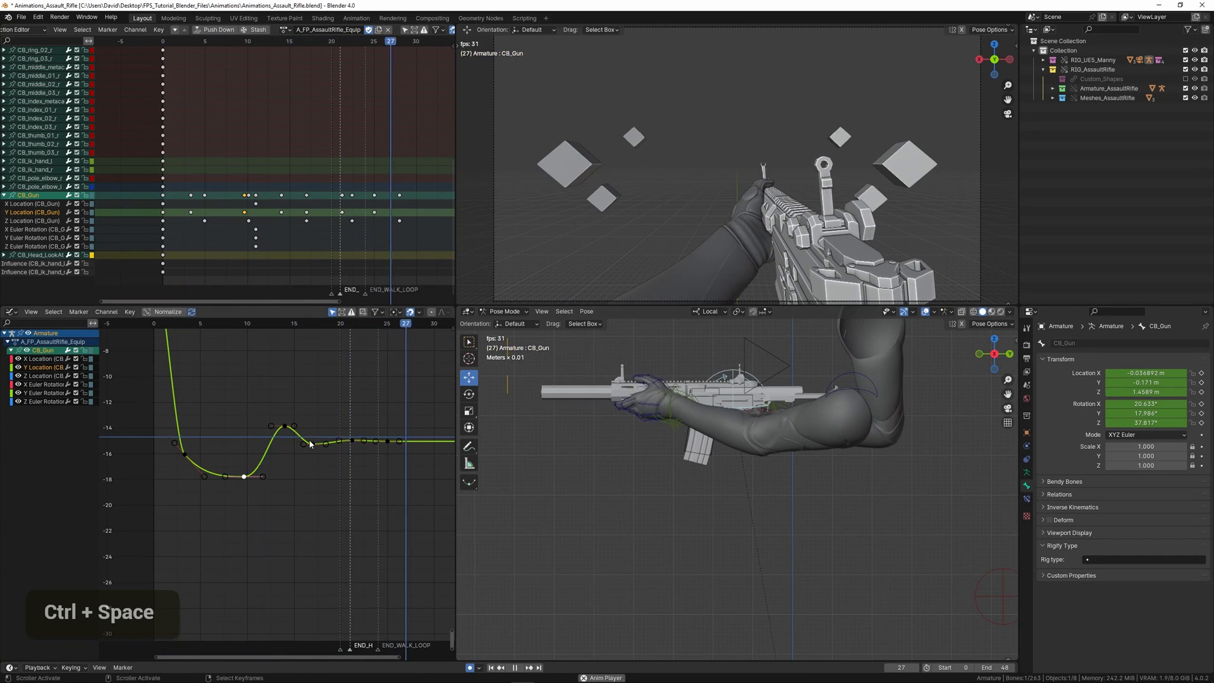
Step: Lower the Y Location low key near frame 10 to about -19.5 and preview the playback
key(space)
scroll(271, 481, up, 3)
key(g)
click(251, 490)
click(196, 448)
key(space)
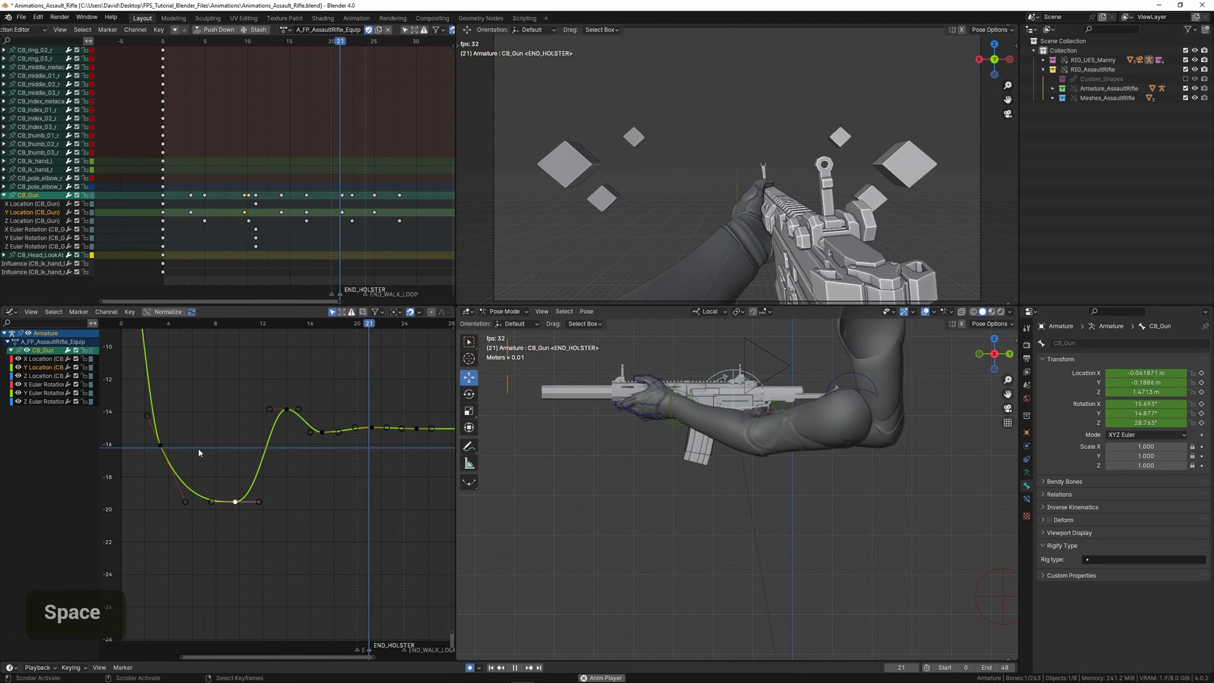
click(199, 448)
click(171, 440)
scroll(171, 440, down, 1)
scroll(170, 440, down, 2)
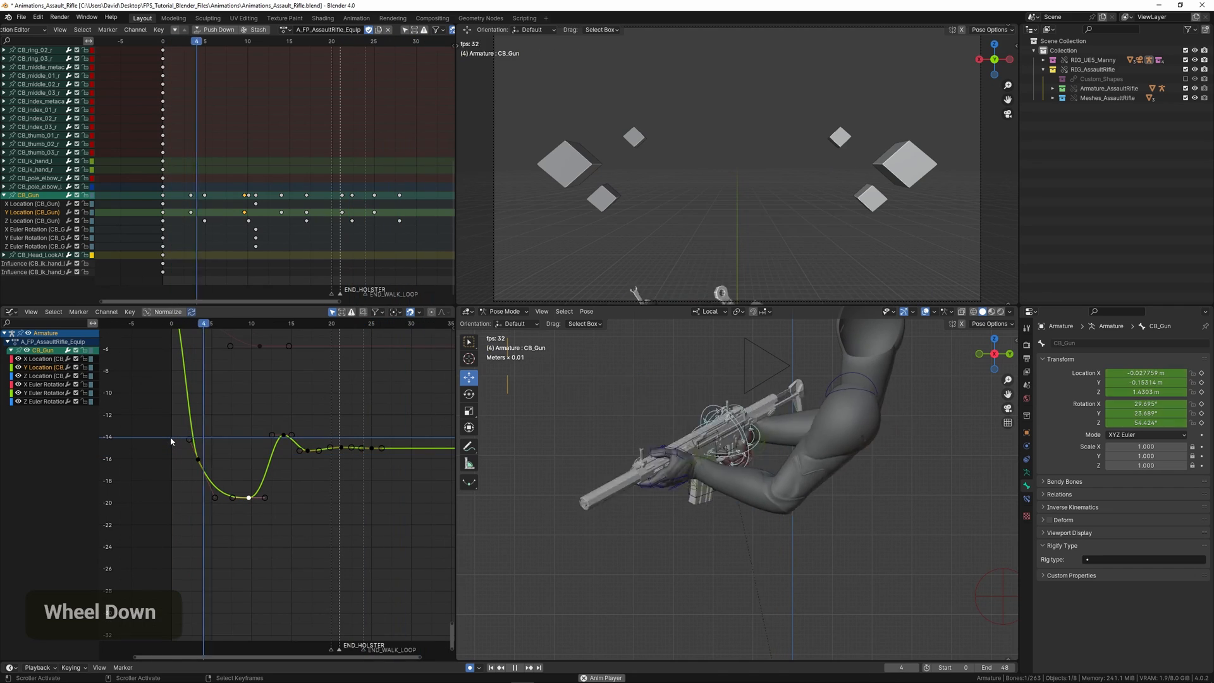
click(171, 438)
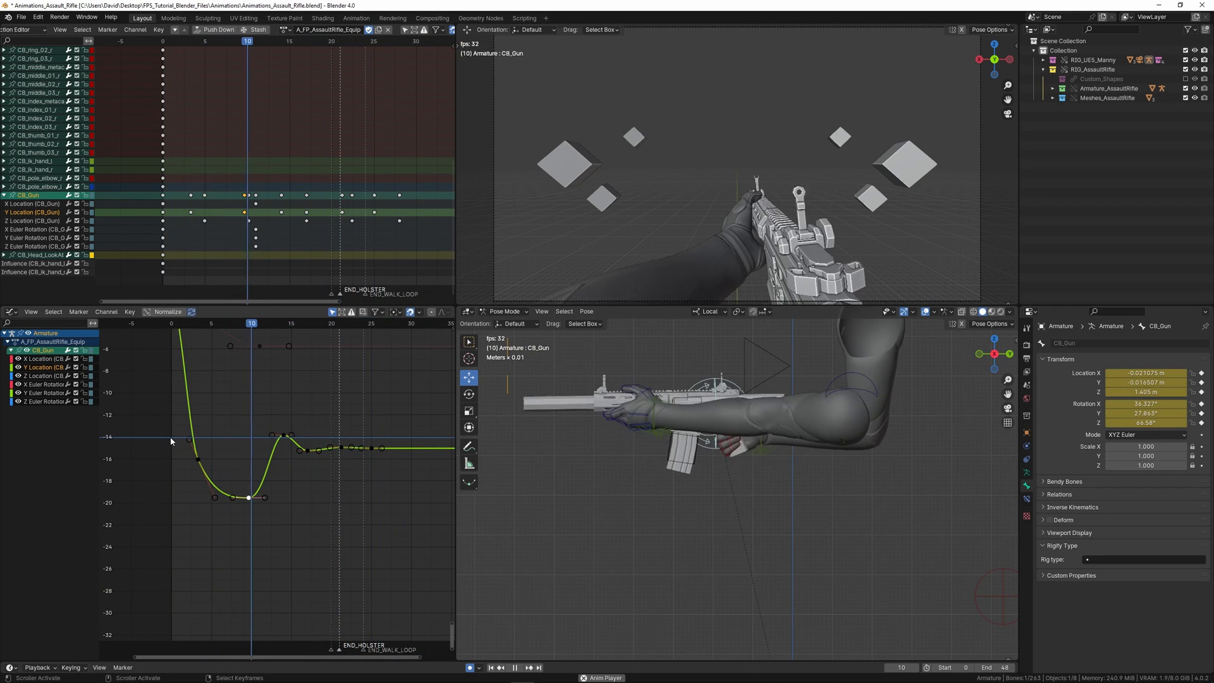
Step: Review the equip animation with the rifle and arm seen from an orbited angle, and return to frame 10
scroll(209, 431, right, 1)
middle_drag(709, 415, 703, 464)
scroll(744, 447, up, 3)
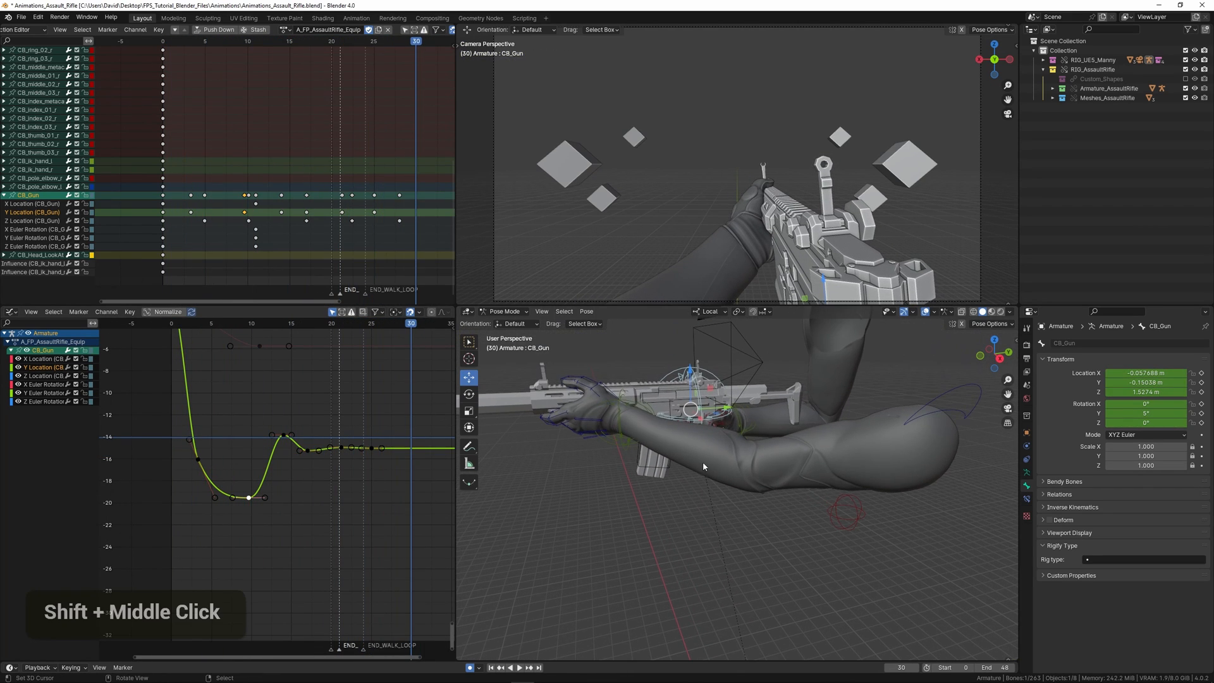
key(space)
click(251, 411)
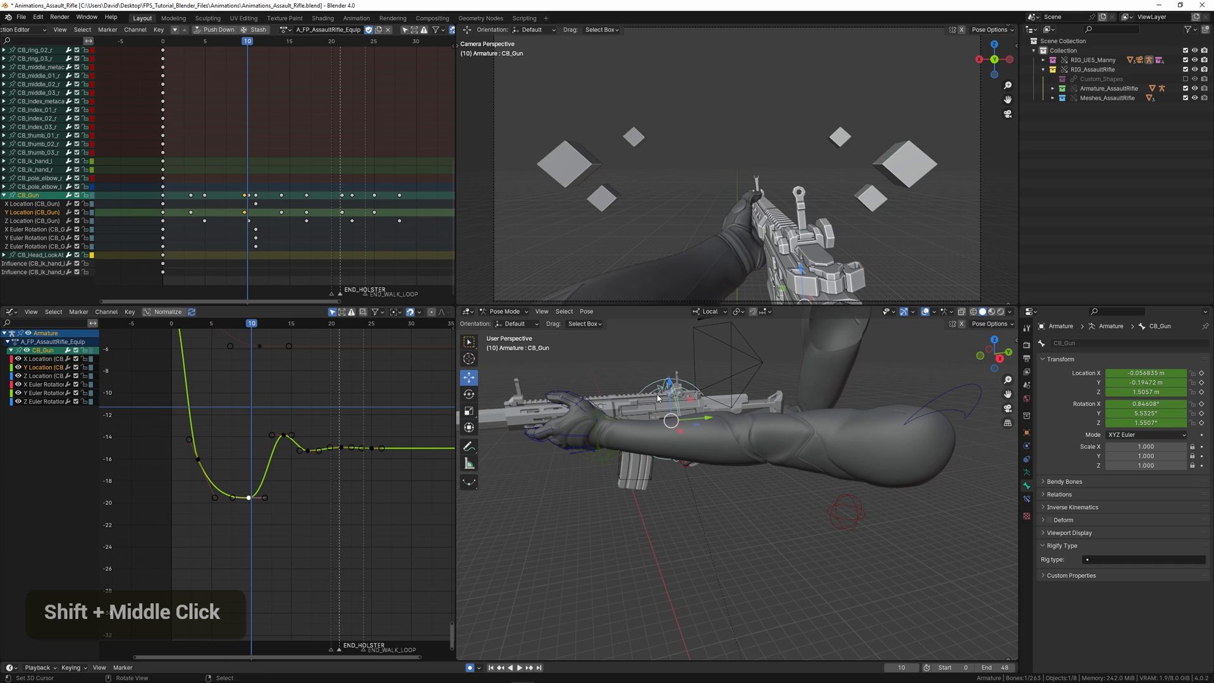
Step: Try moving the CB_Gun control freely in the viewport at frame 10, and undo the move
middle_drag(716, 414, 746, 436)
scroll(752, 433, up, 3)
shift+middle_drag(746, 436, 785, 459)
scroll(753, 461, up, 2)
scroll(785, 459, down, 2)
key(g)
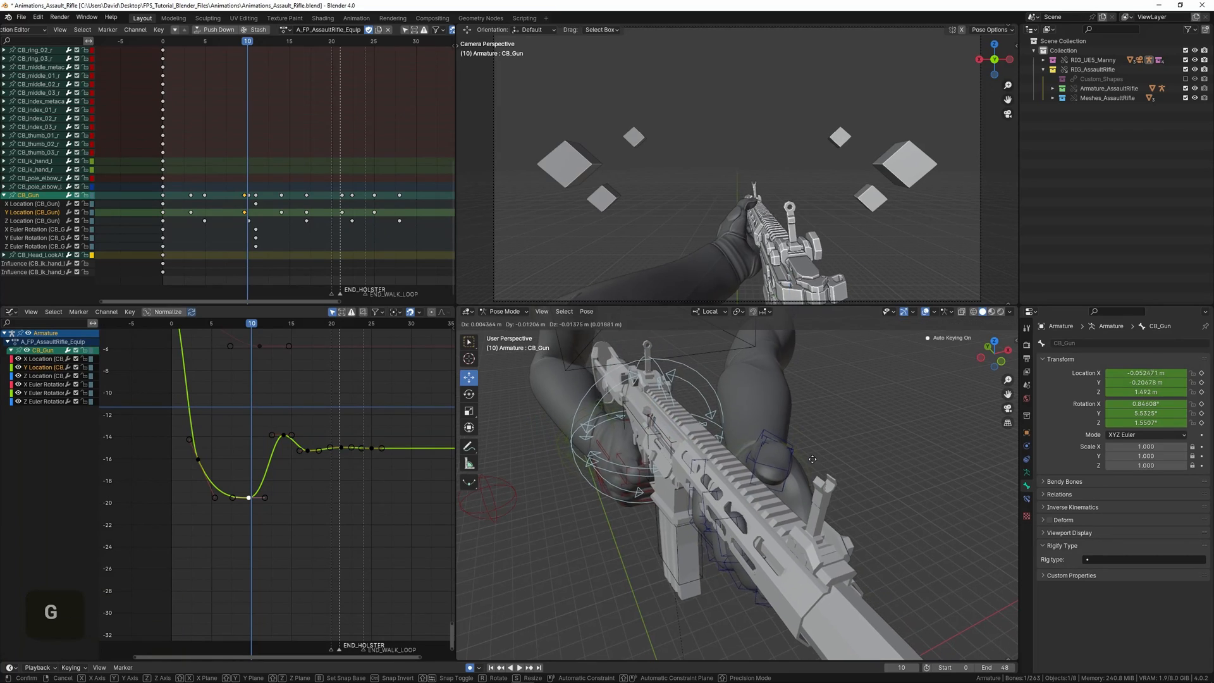
click(841, 462)
middle_drag(841, 462, 676, 437)
key(ctrl+z)
Step: Examine the gun's path by playing the equip animation with the arms seen from the side
scroll(694, 446, down, 4)
shift+middle_drag(676, 436, 906, 421)
scroll(674, 464, up, 2)
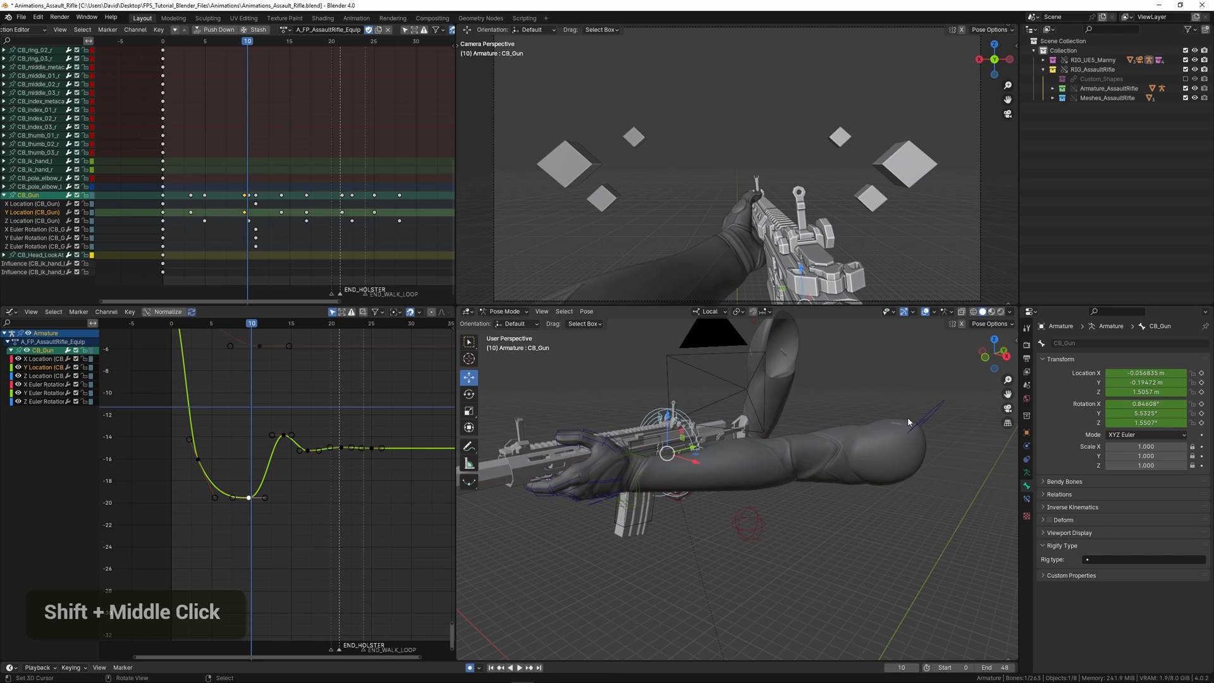
middle_drag(748, 454, 601, 434)
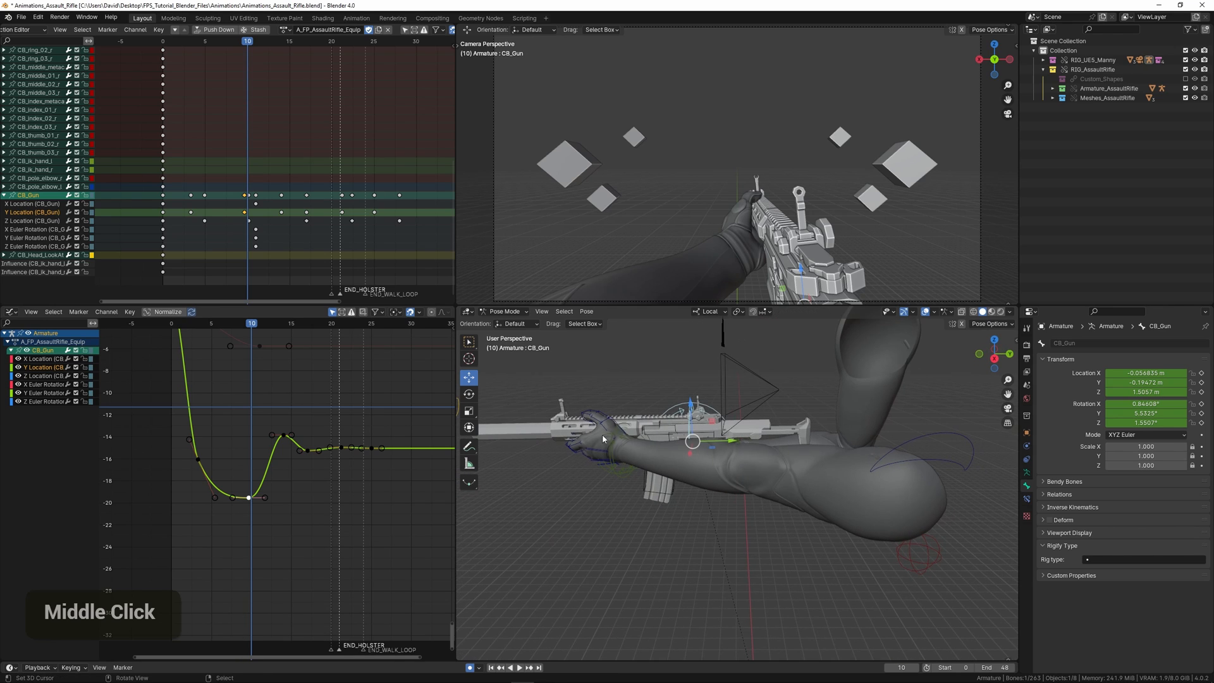
key(space)
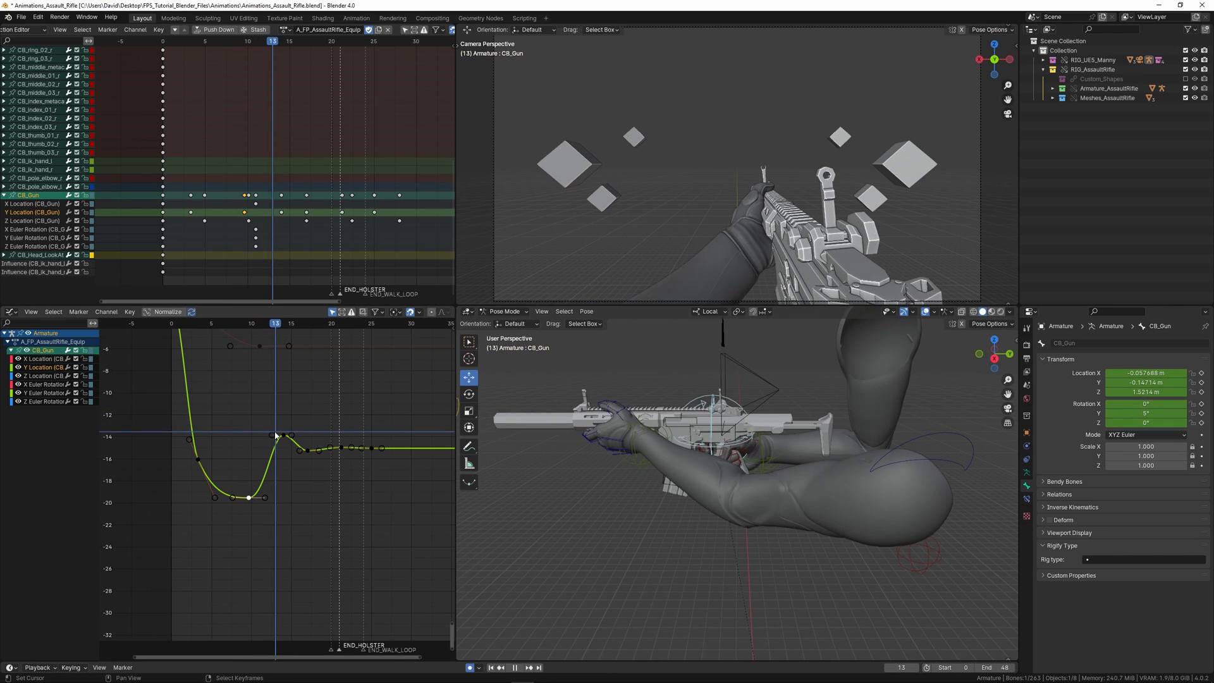
click(169, 433)
key(space)
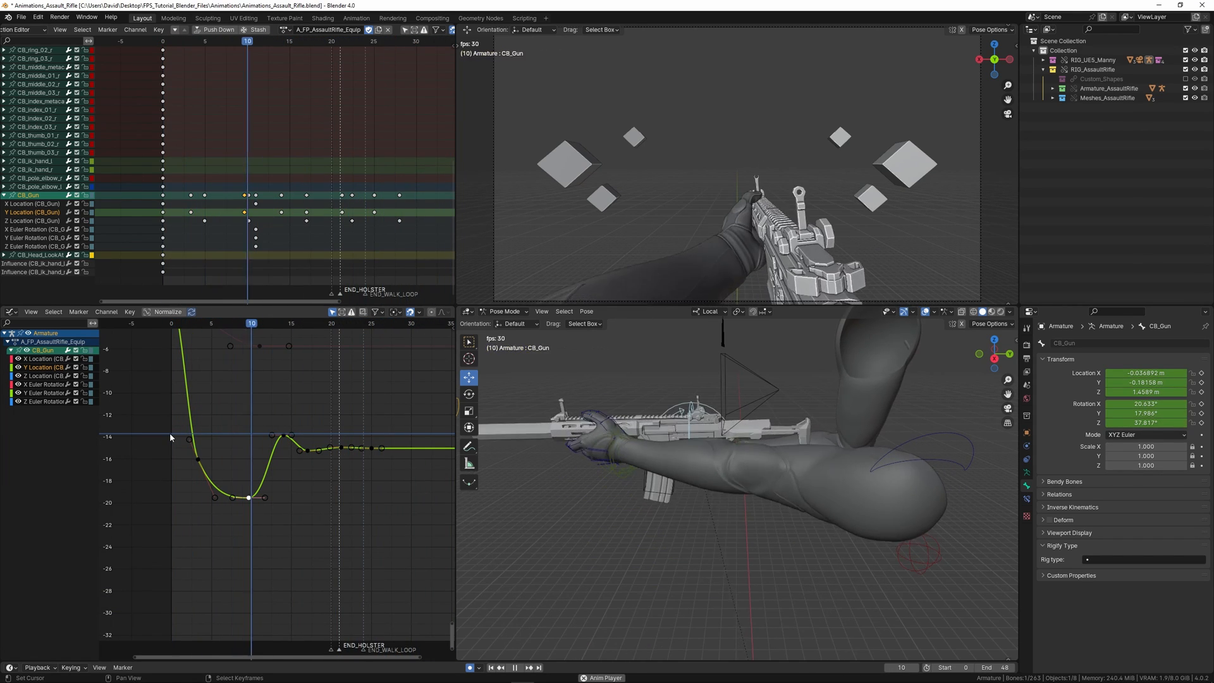
key(space)
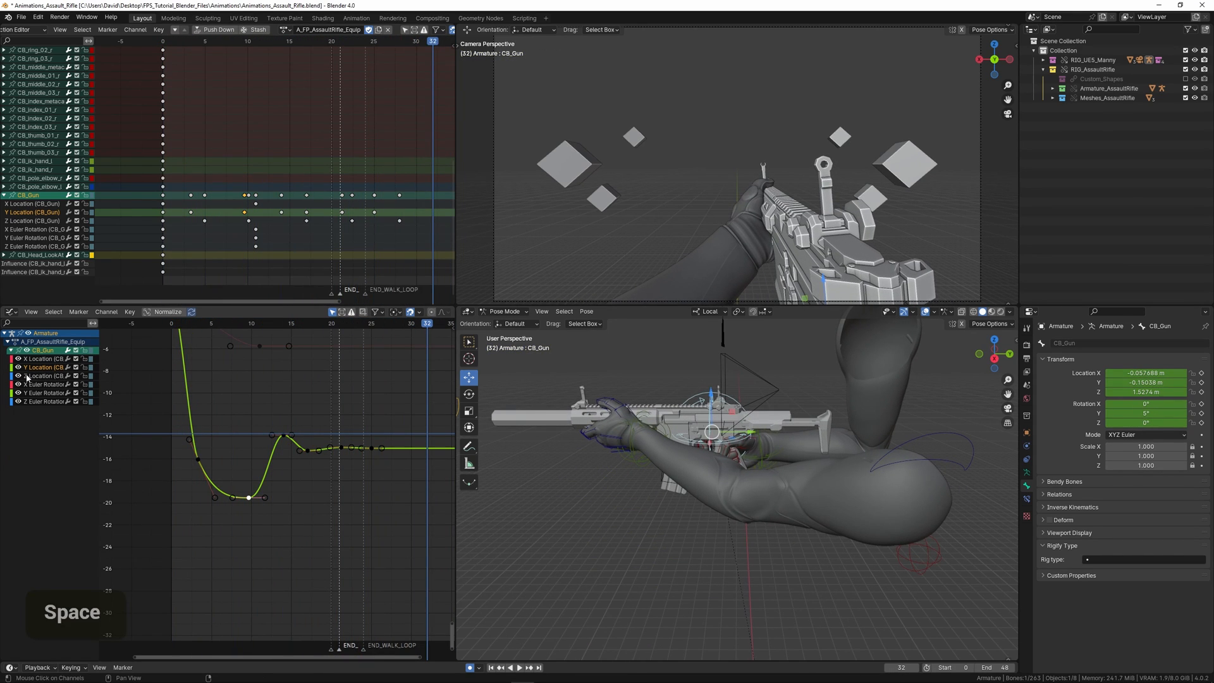
Step: Duplicate the X Location key at frame 11 to frame 20, lower the original to about -7, and play the animation
click(38, 359)
middle_drag(258, 362, 278, 423)
right_click(277, 436)
key(shift+d)
key(x)
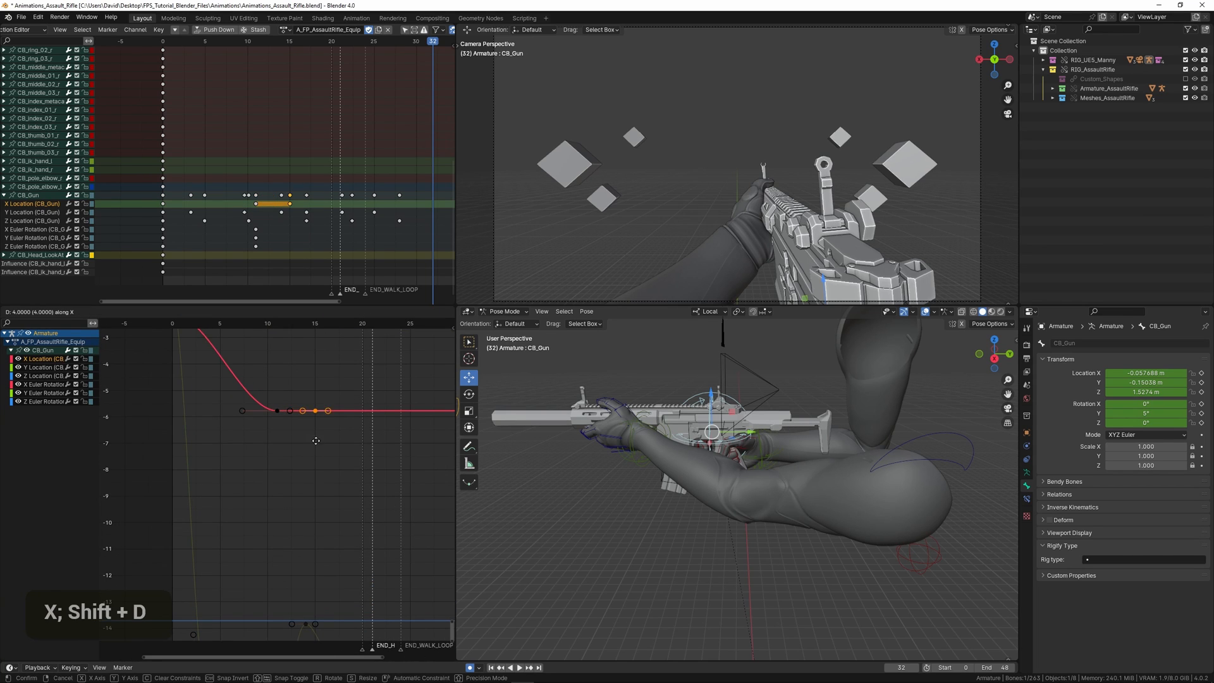
key(g)
key(y)
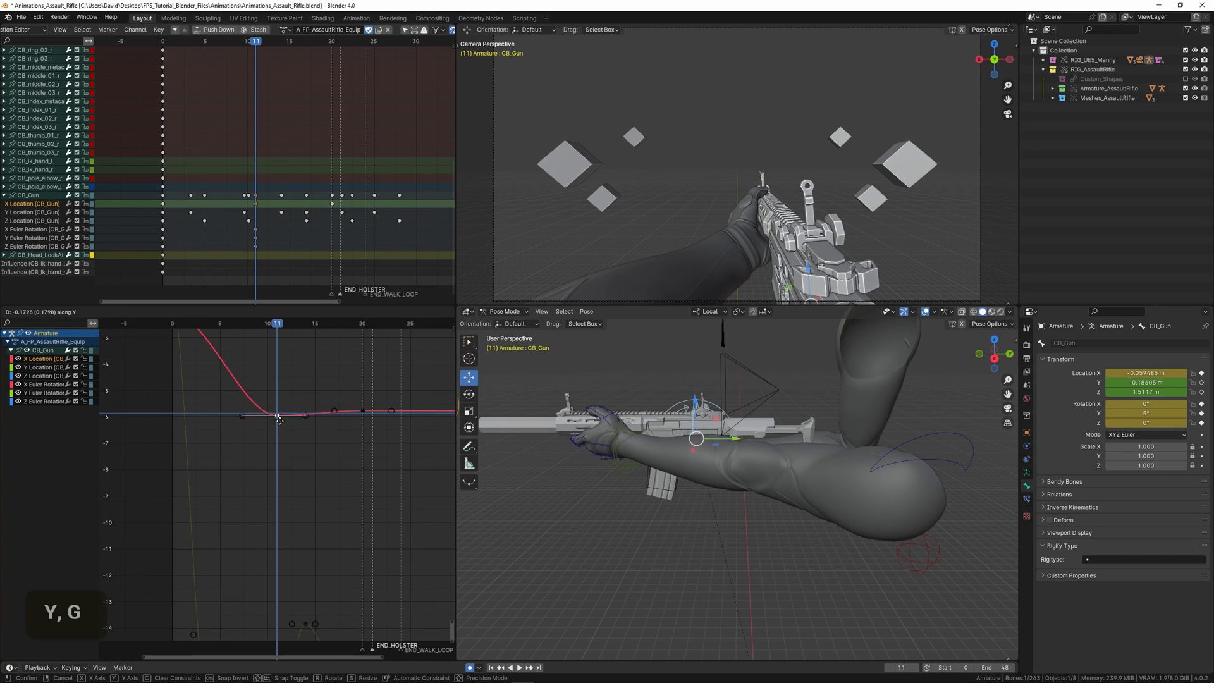
double_click(280, 443)
key(space)
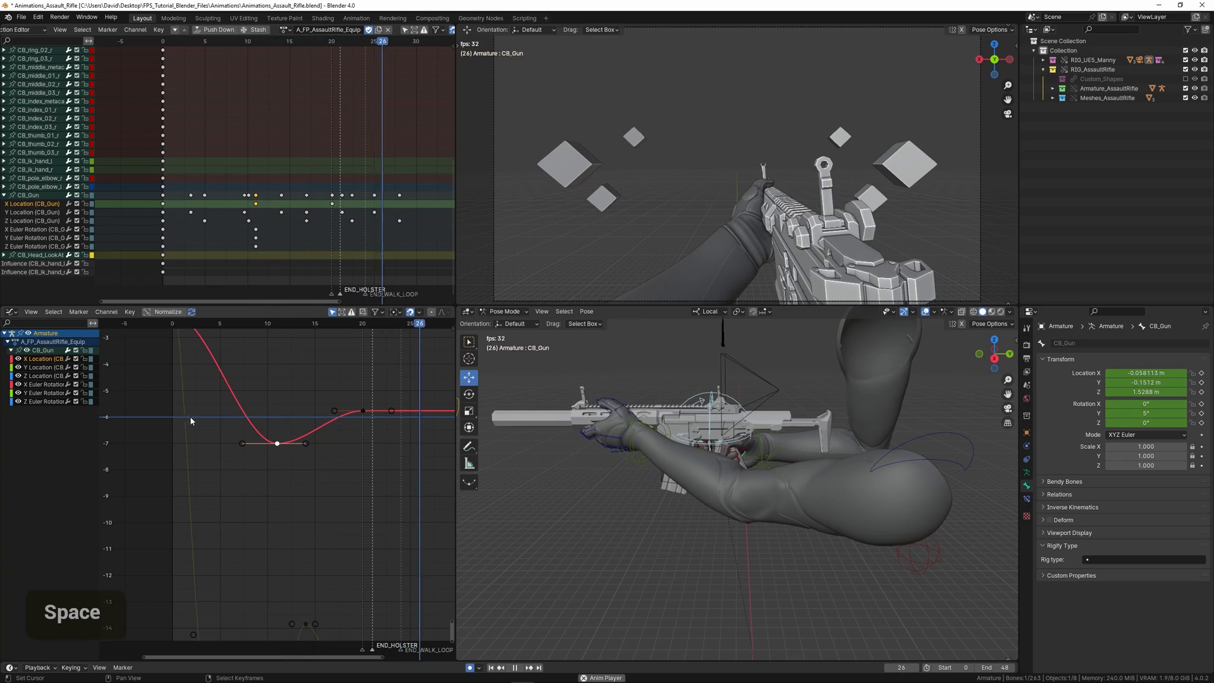
Step: Insert an X Location rebound key near frame 16 at about -5.2 and preview the playback
ctrl+click(323, 428)
key(g)
click(323, 395)
key(space)
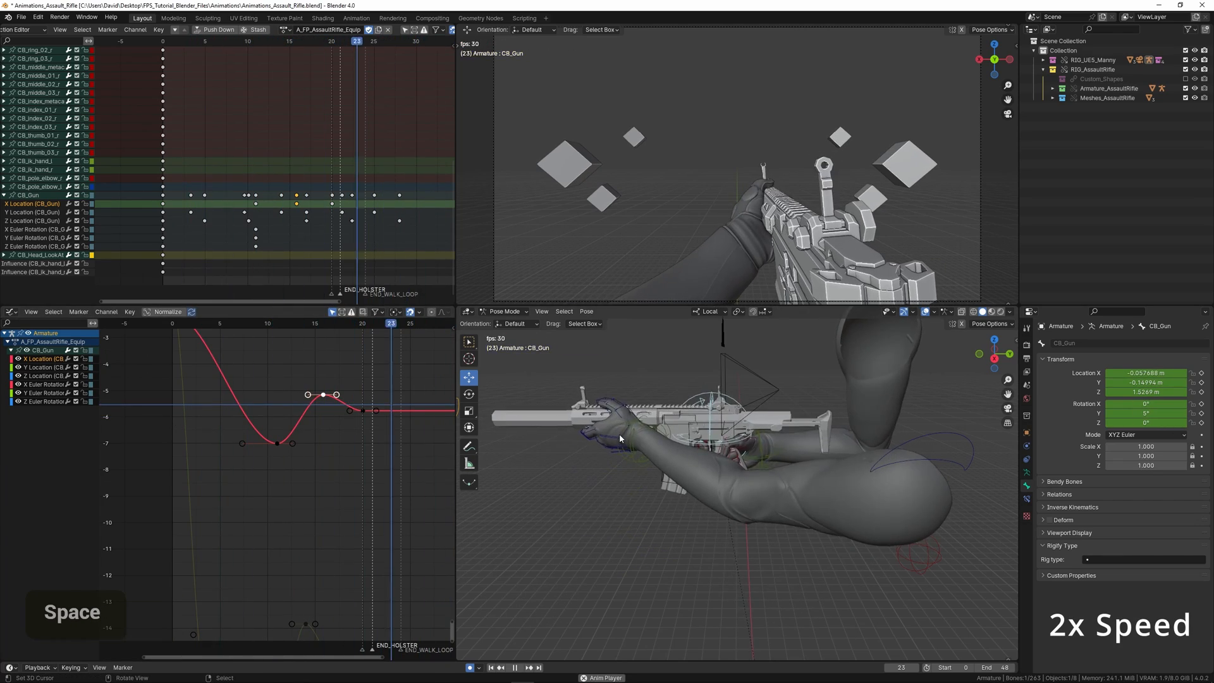
Step: Show the rig in front orthographic view and lower the X Location rebound key near frame 16 to about -5.45
key(KP_1)
scroll(619, 438, up, 3)
shift+middle_drag(619, 438, 634, 472)
right_click(363, 411)
scroll(363, 411, up, 2)
right_click(332, 377)
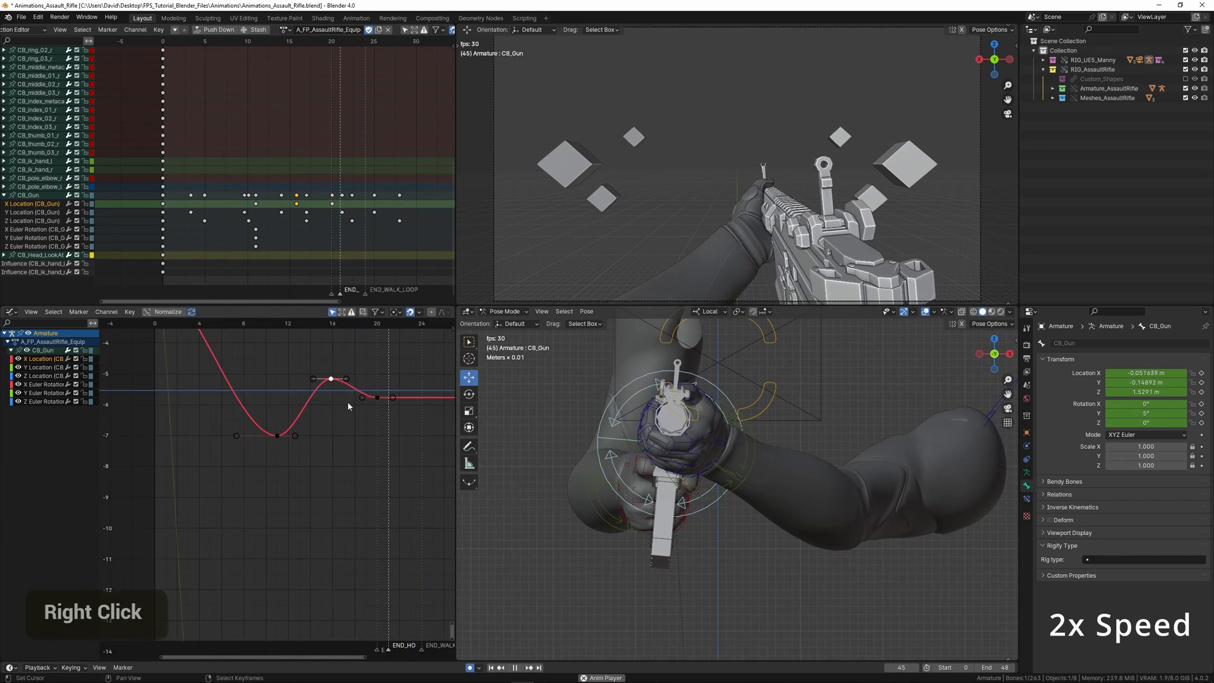
ctrl+middle_drag(342, 405, 331, 322)
middle_drag(331, 323, 318, 438)
key(g)
click(318, 456)
Step: Shift the X Location keys earlier, placing the low key at frame 9, the rebound at frame 13 and the end key at frame 17
key(b)
drag(284, 378, 378, 456)
key(g)
key(x)
shift+right_click(260, 505)
key(g)
key(x)
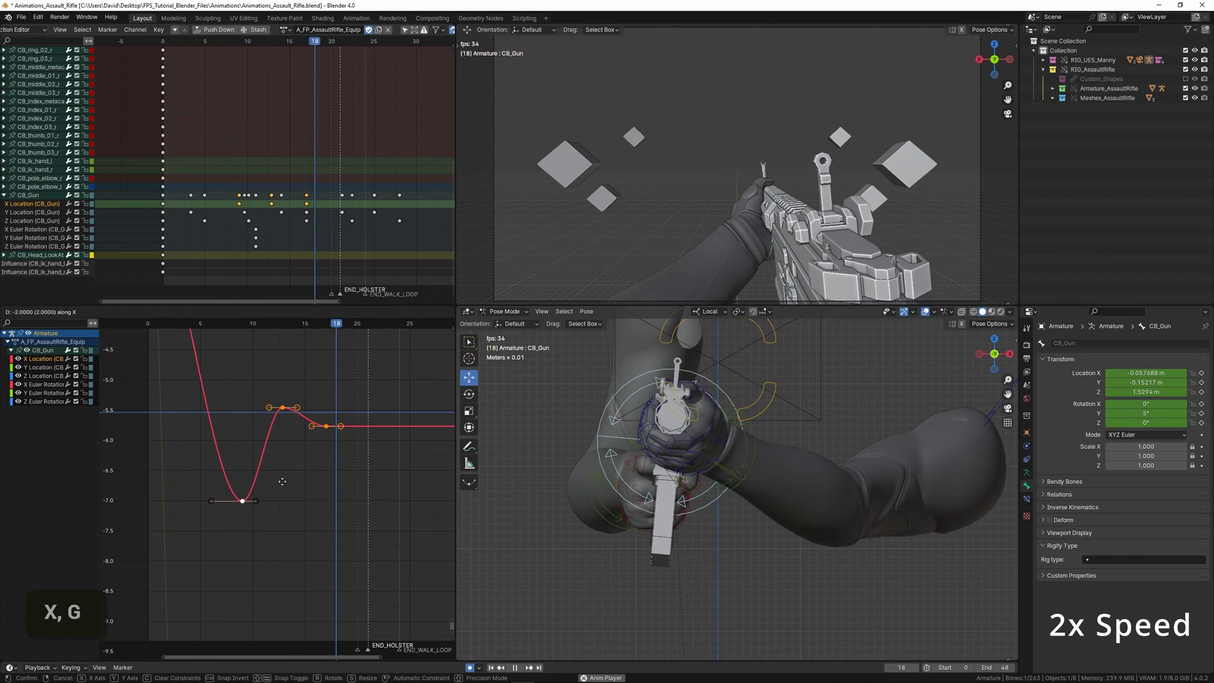
click(282, 480)
key(space)
Step: Extend the X Location settle with a dip key at frame 18 at about -6 and an end key at frame 22
click(368, 461)
click(326, 426)
key(g)
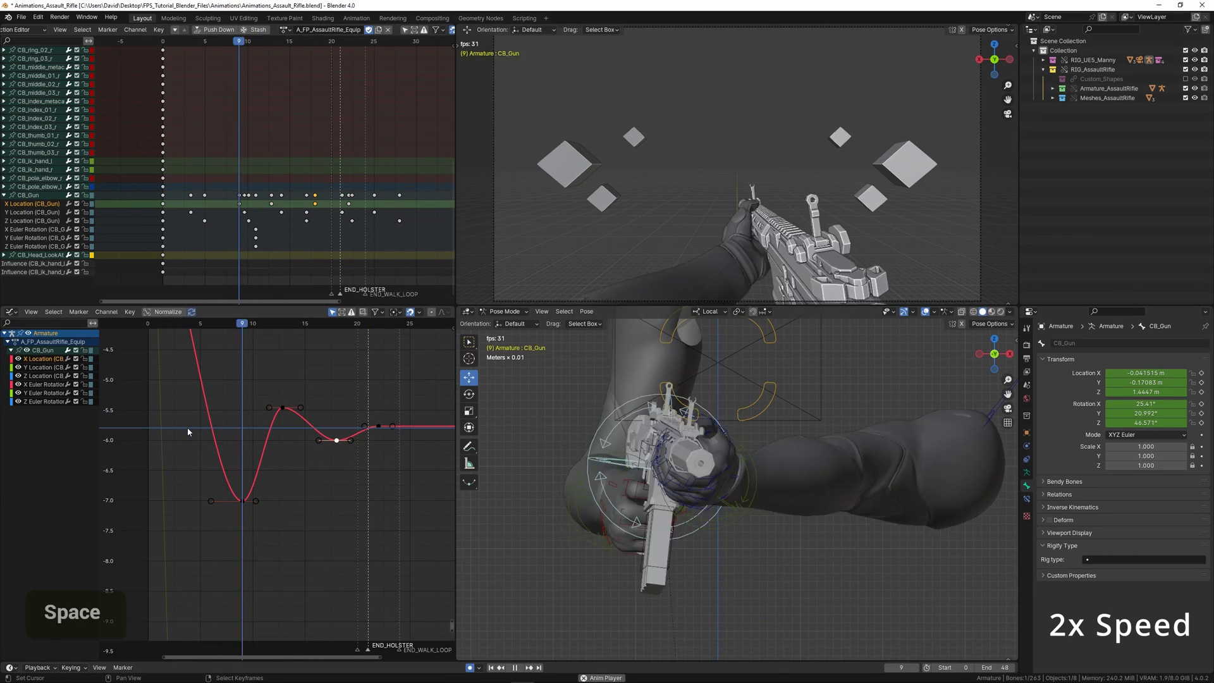
scroll(189, 432, down, 2)
key(space)
Step: Move the four X Location keys from the low key onward two frames earlier and play the animation
key(b)
drag(219, 392, 380, 516)
key(g)
key(x)
click(359, 510)
shift+right_click(173, 448)
key(space)
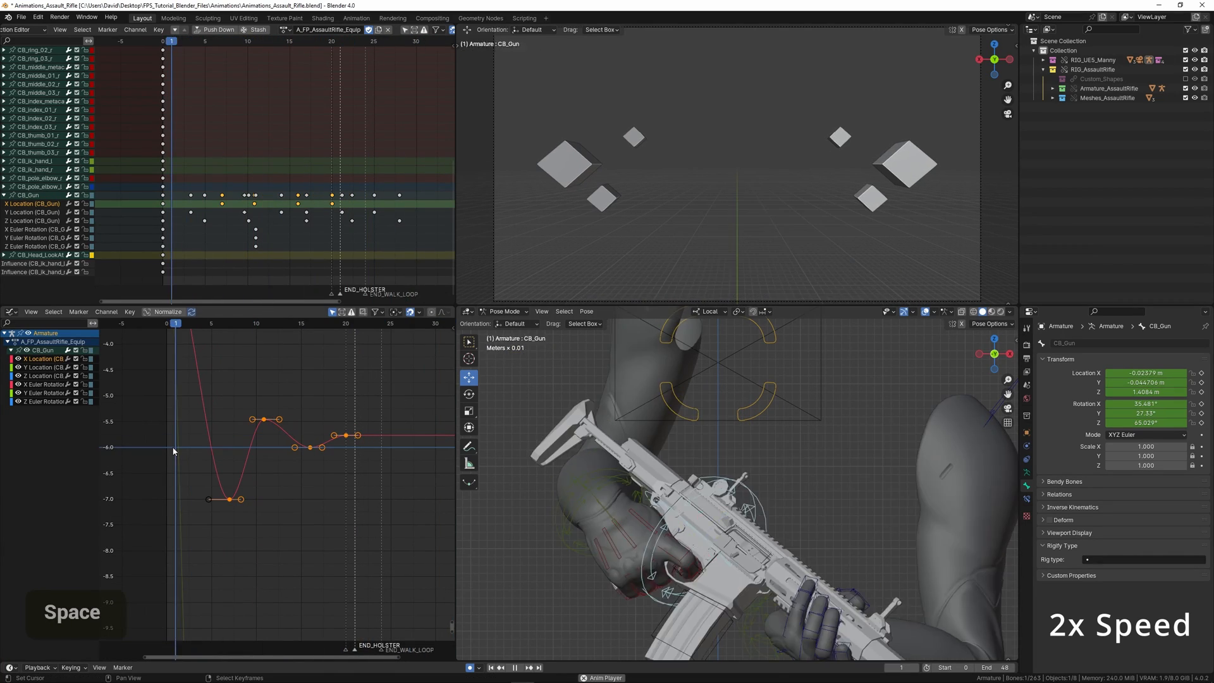
Step: Move the same four X Location keys one frame later, starting at frame 8
key(g)
key(x)
click(283, 472)
Step: Raise the X Location dip at frame 17 to about -5.9 and tilt the handle of the frame 12 key
right_click(318, 449)
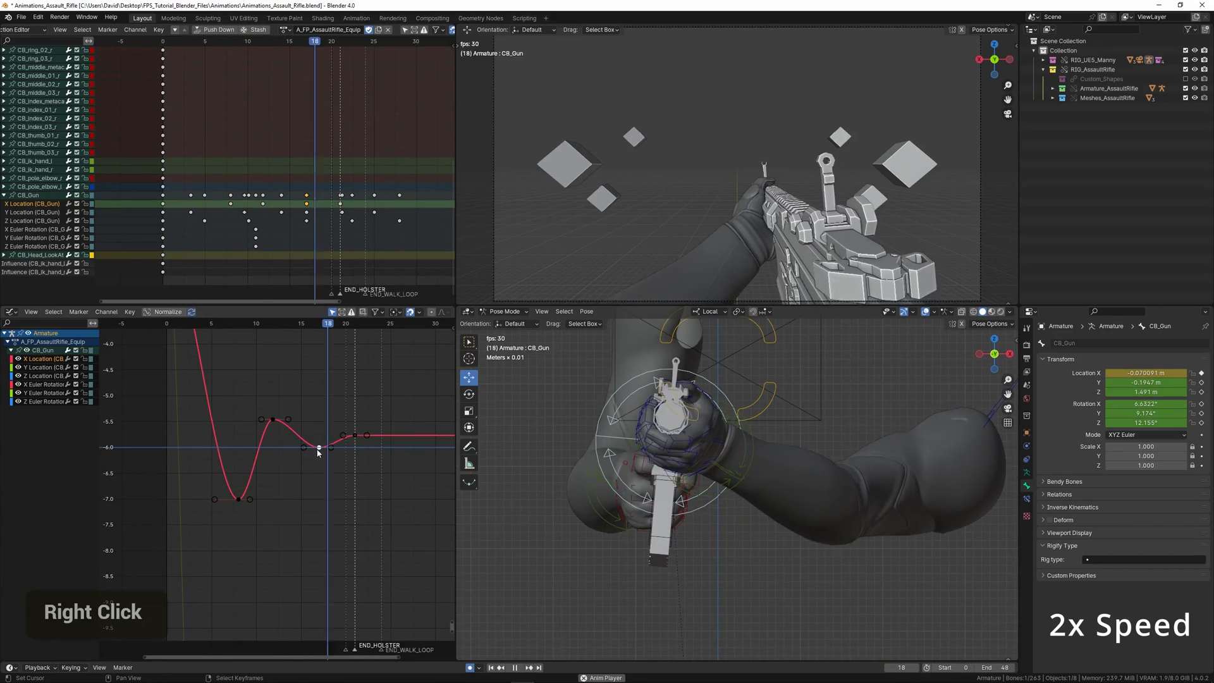
key(g)
key(y)
shift+click(316, 439)
double_click(175, 422)
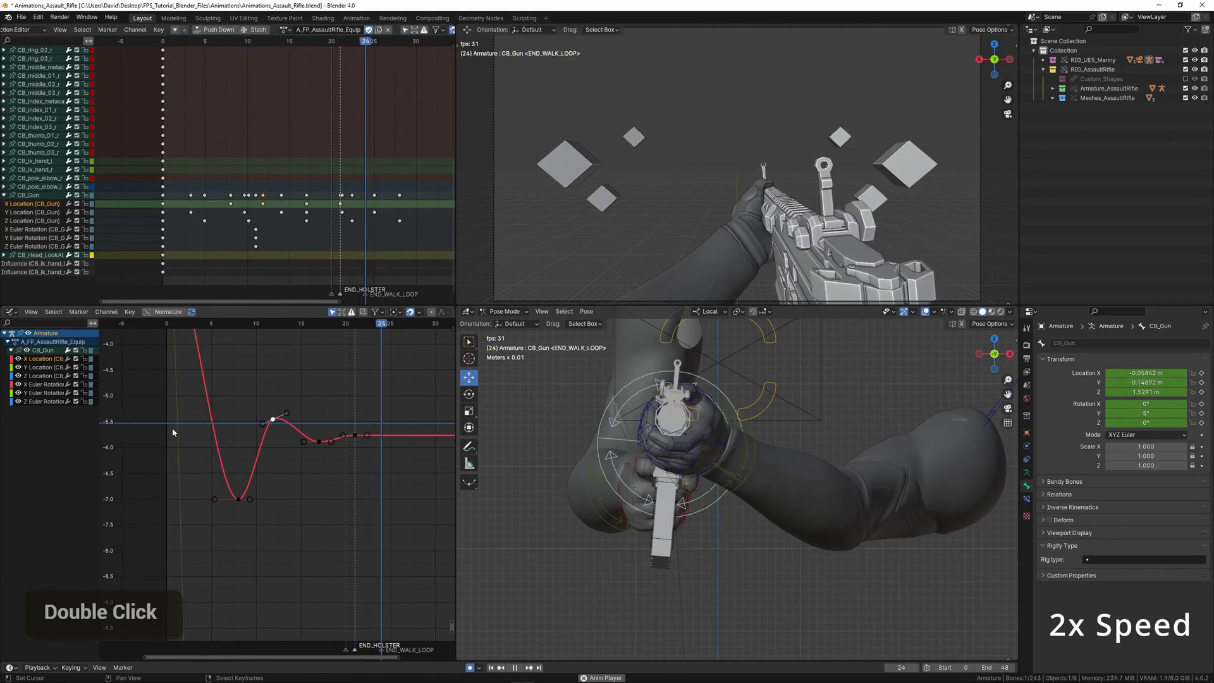
Step: Raise the X Location key at frame 8 to about -3.5 and play the animation
key(space)
key(space)
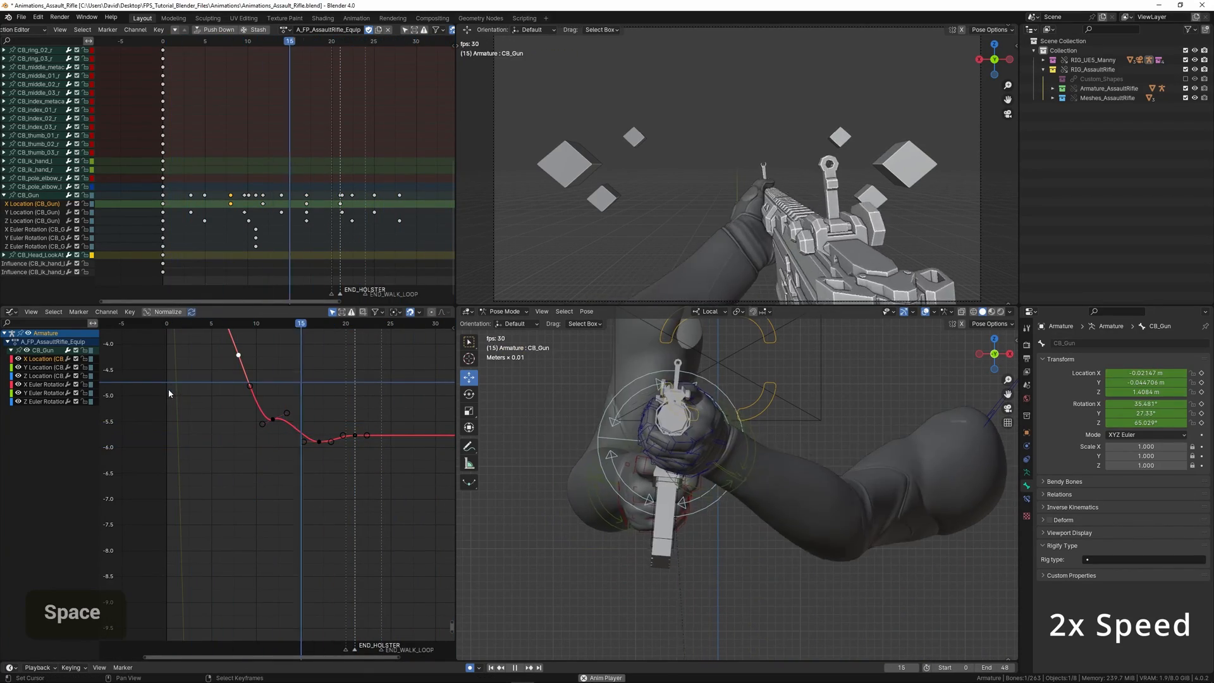
middle_drag(158, 403, 234, 469)
key(g)
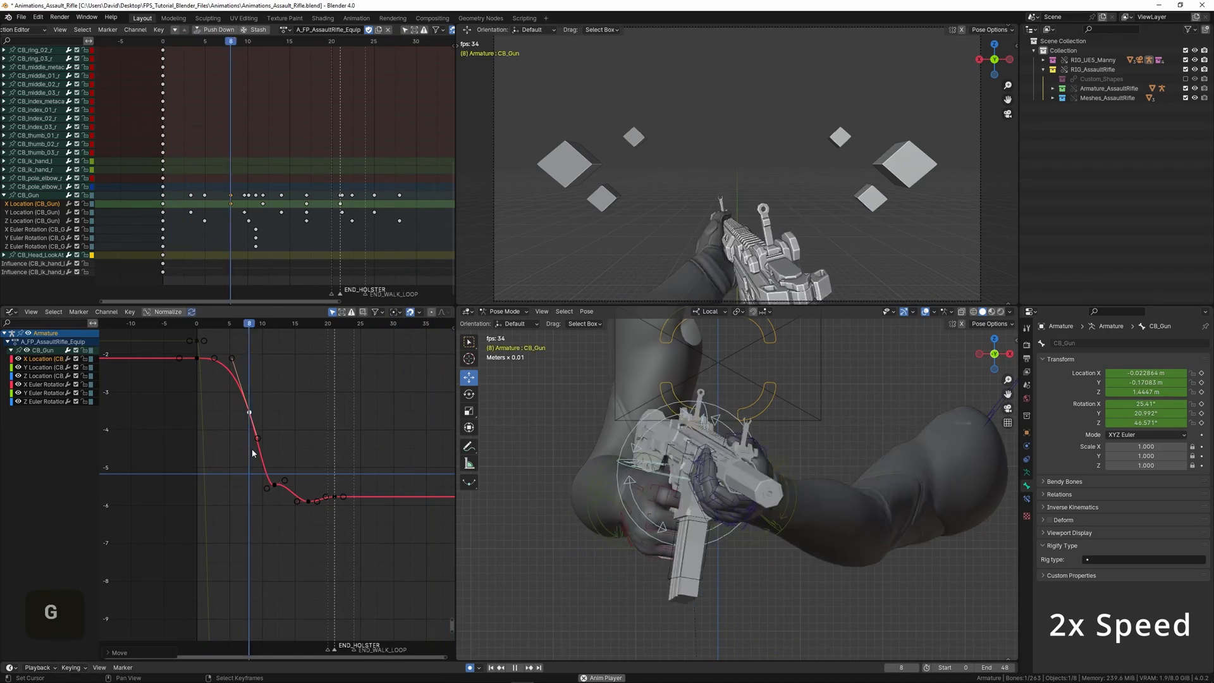
key(space)
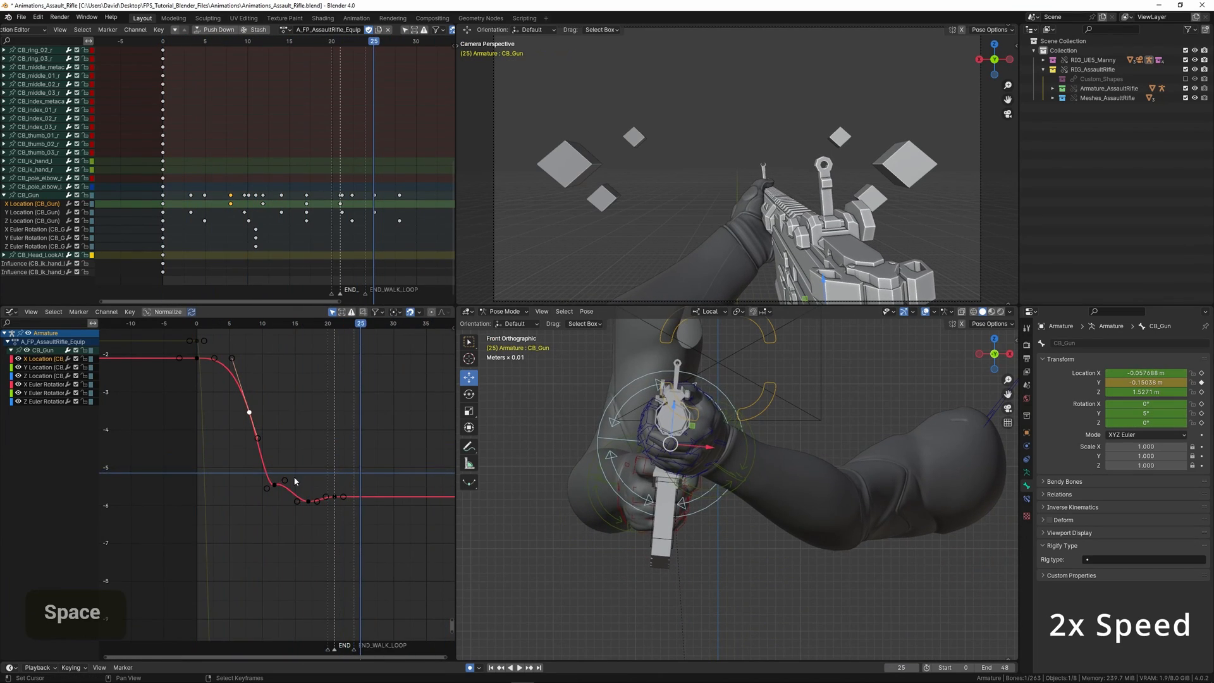
Step: Steepen the handles of the frame 12 X Location key and move the following dip to frame 15 at about -6.3
scroll(294, 481, up, 2)
key(space)
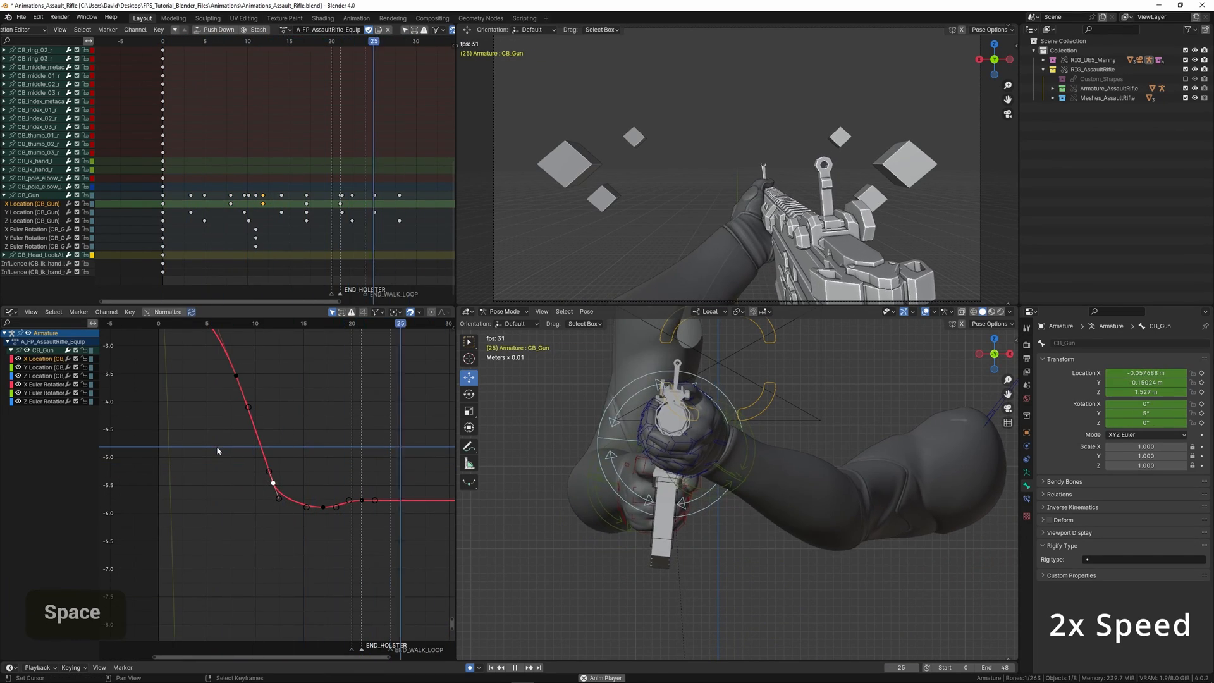
drag(323, 507, 323, 534)
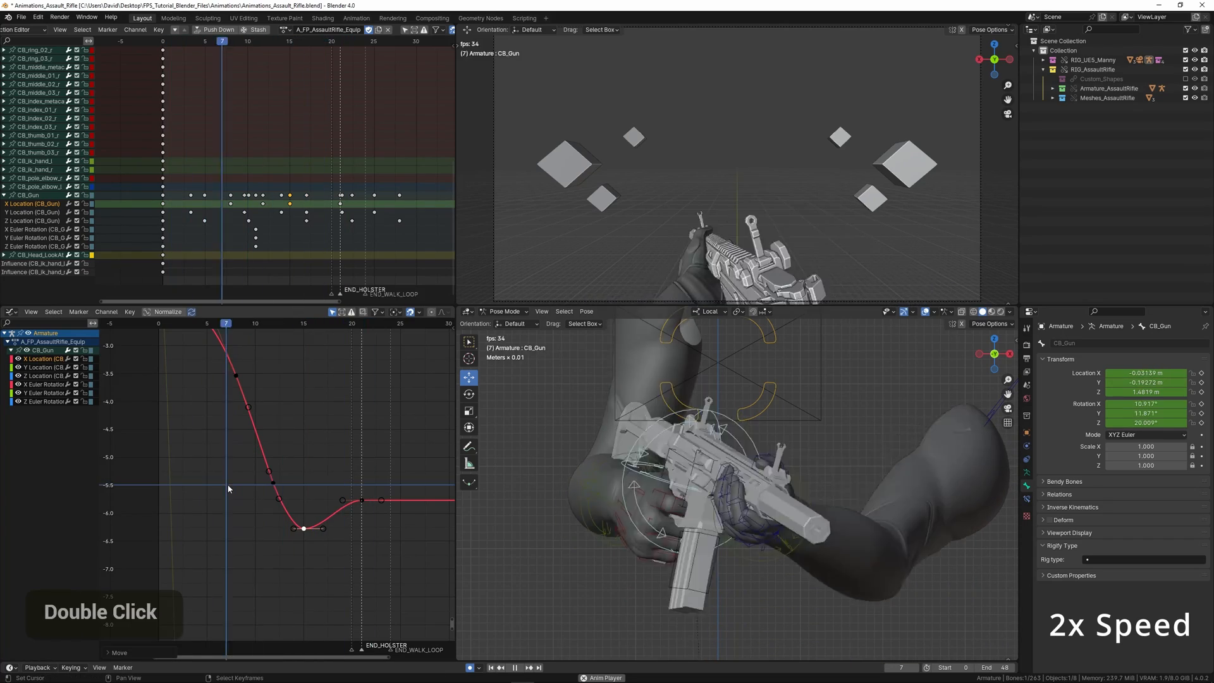
key(space)
Step: Add an X Location rebound key at frame 19 at about -5.6, move the end key to frame 22, and preview
click(358, 510)
key(shift+d)
key(g)
click(344, 510)
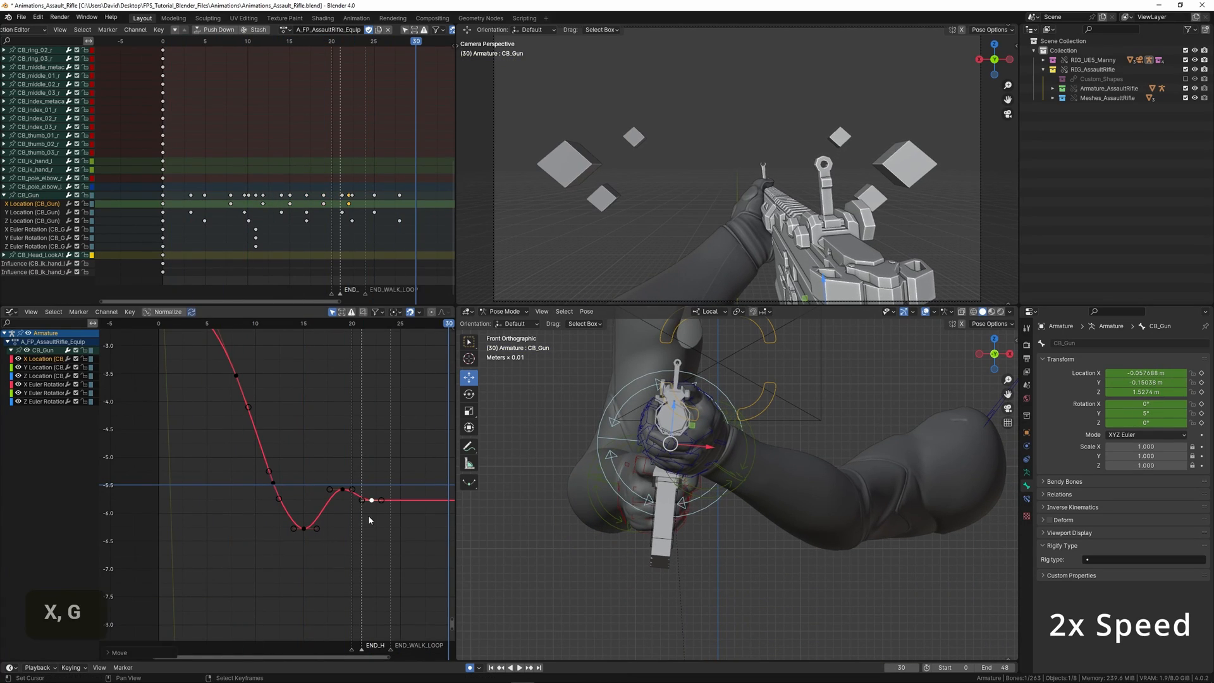
key(space)
Step: Scale down the X Location dip at frame 15 and rebound at frame 19 to about -6.15 and -5.7, and delete the frame 12 key
scroll(276, 488, up, 3)
click(360, 488)
shift+click(309, 539)
key(s)
key(y)
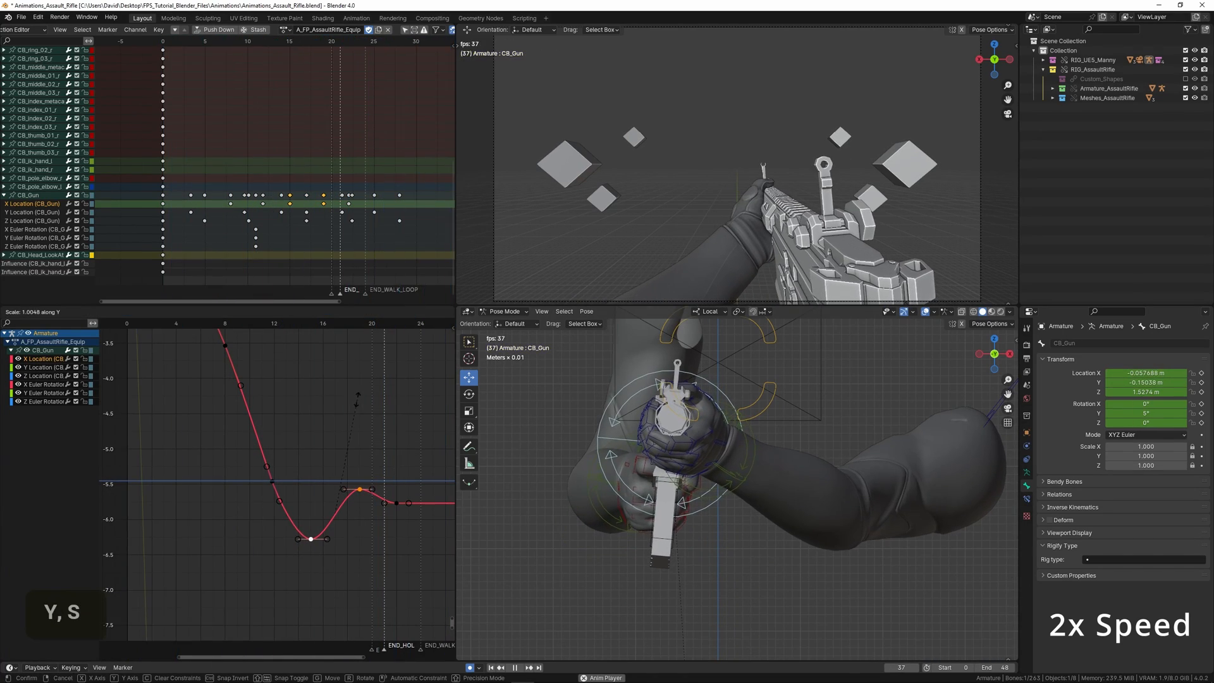
right_click(192, 435)
scroll(193, 436, down, 3)
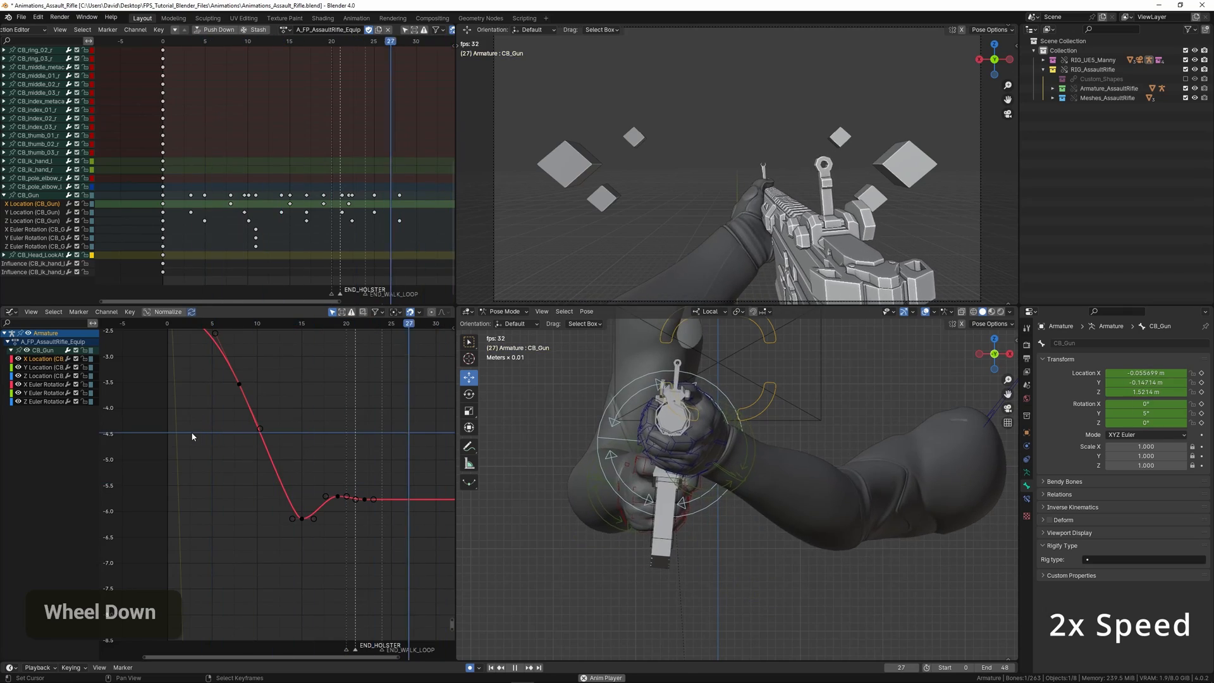
Step: Show the rig in right orthographic view, review playback in a maximized camera view, and save the file
key(KP_3)
scroll(581, 446, down, 2)
key(ctrl+space)
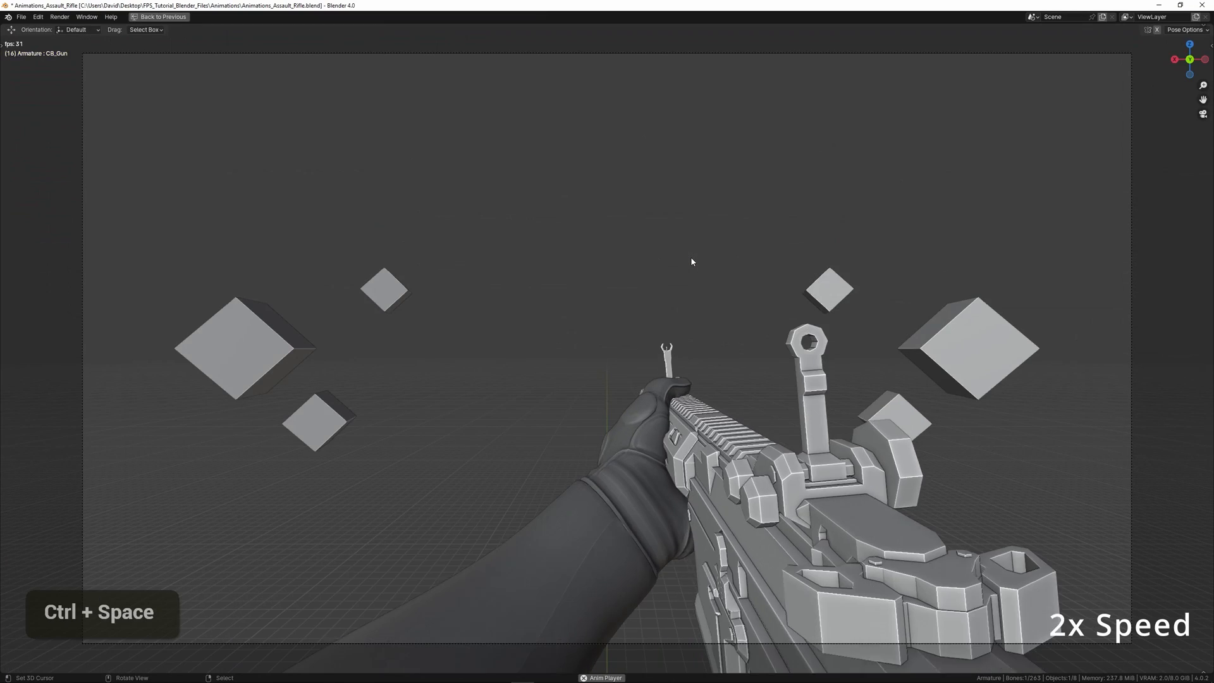
key(space)
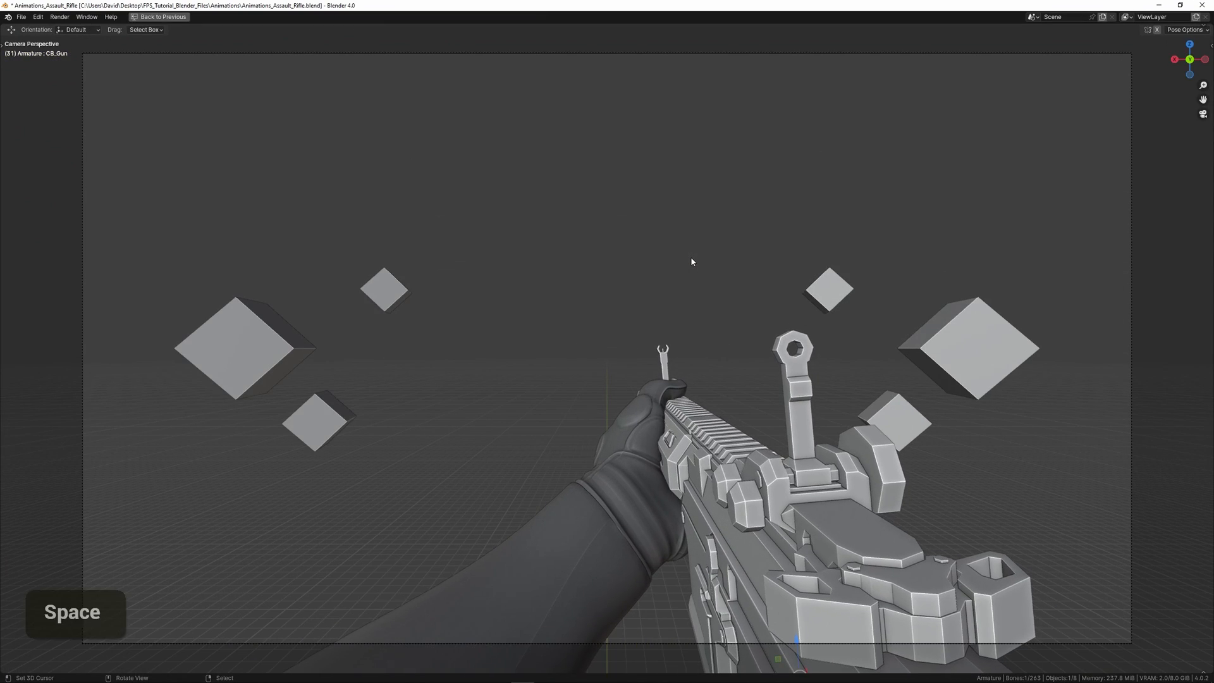
key(ctrl+space)
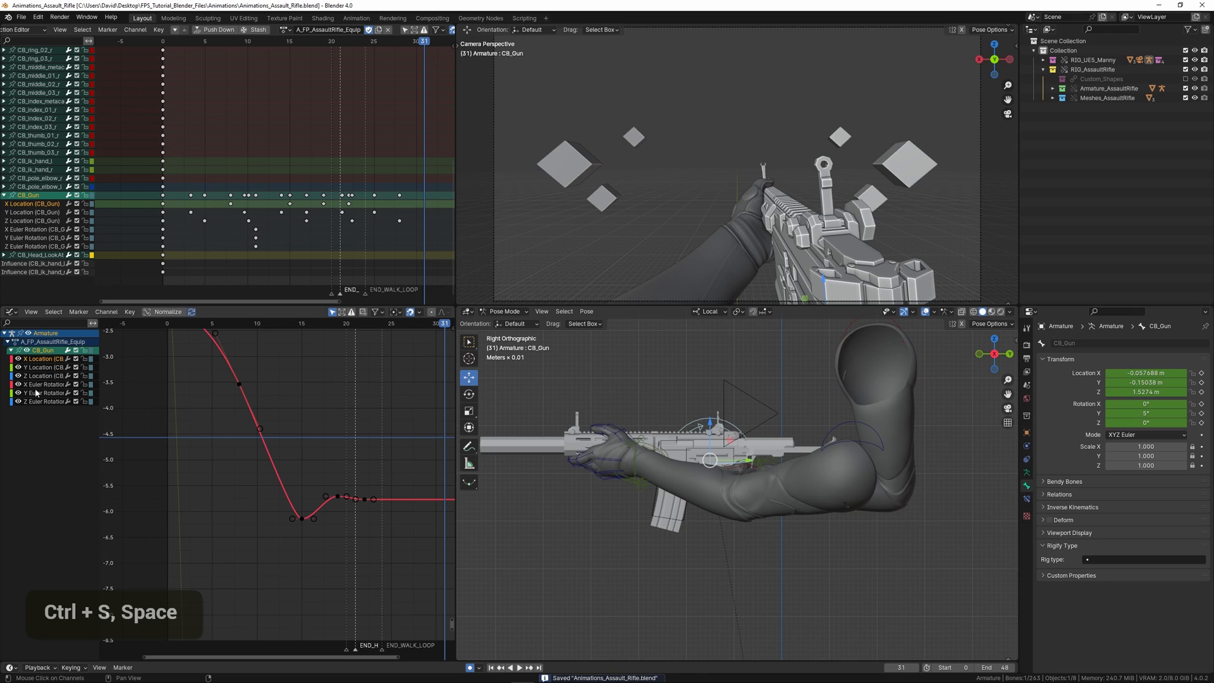
Step: Isolate the X Euler Rotation curve and insert a key at frame 6, raised to about 25 degrees
click(34, 385)
key(KP_Decimal)
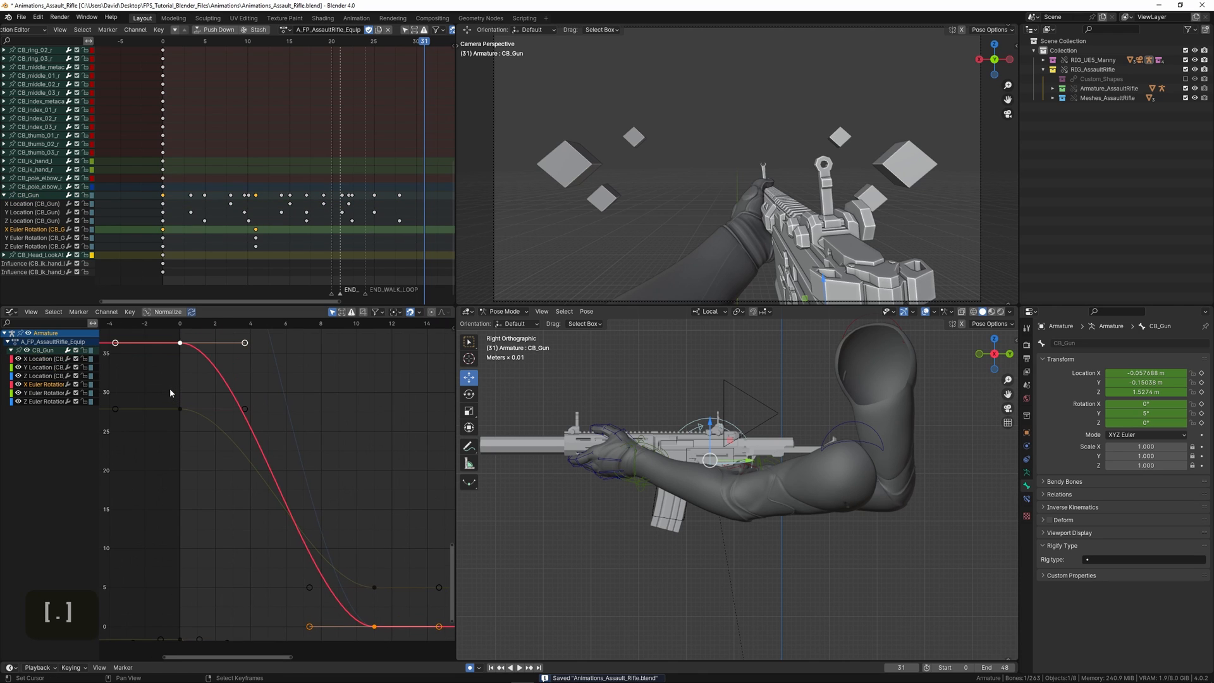
scroll(185, 416, down, 4)
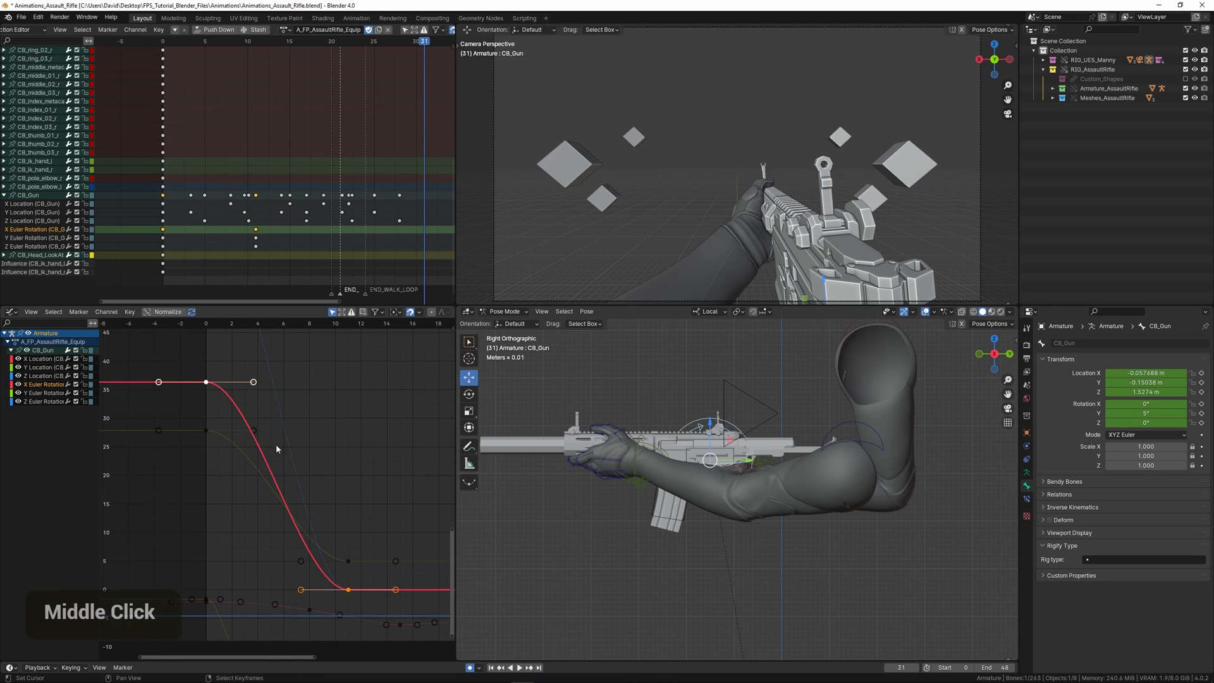
middle_drag(276, 444, 280, 415)
ctrl+middle_drag(280, 415, 282, 423)
scroll(282, 422, up, 3)
drag(194, 410, 287, 442)
key(g)
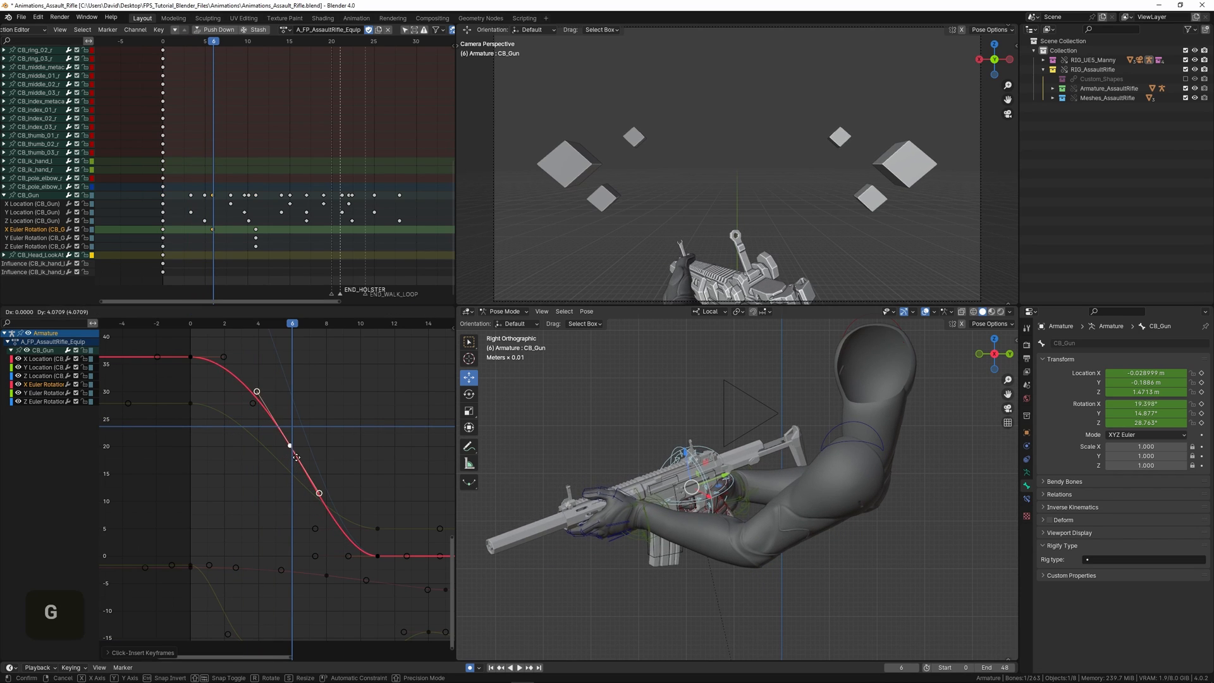
drag(212, 418, 424, 469)
middle_drag(417, 467, 353, 408)
Step: Duplicate the X Euler Rotation key at frame 11 to frame 17, and move the original to frame 10 at about 16.5 degrees
right_click(315, 502)
key(shift+d)
key(x)
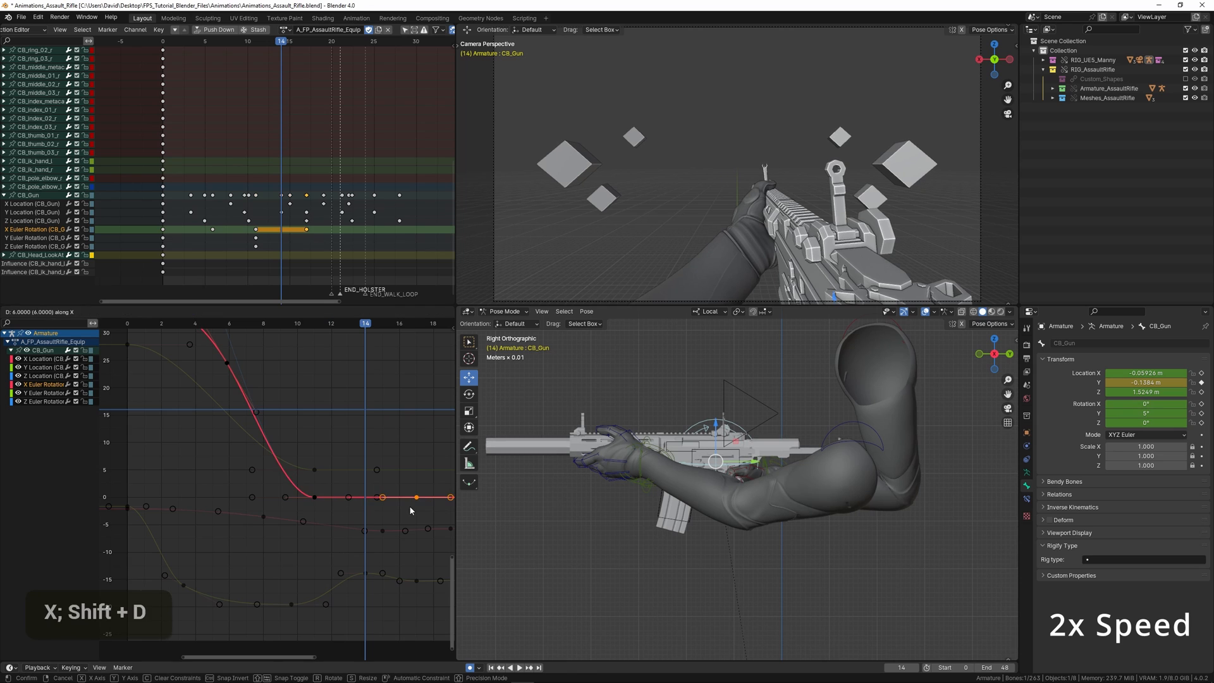
click(413, 509)
right_click(315, 500)
key(g)
click(297, 410)
key(space)
key(space)
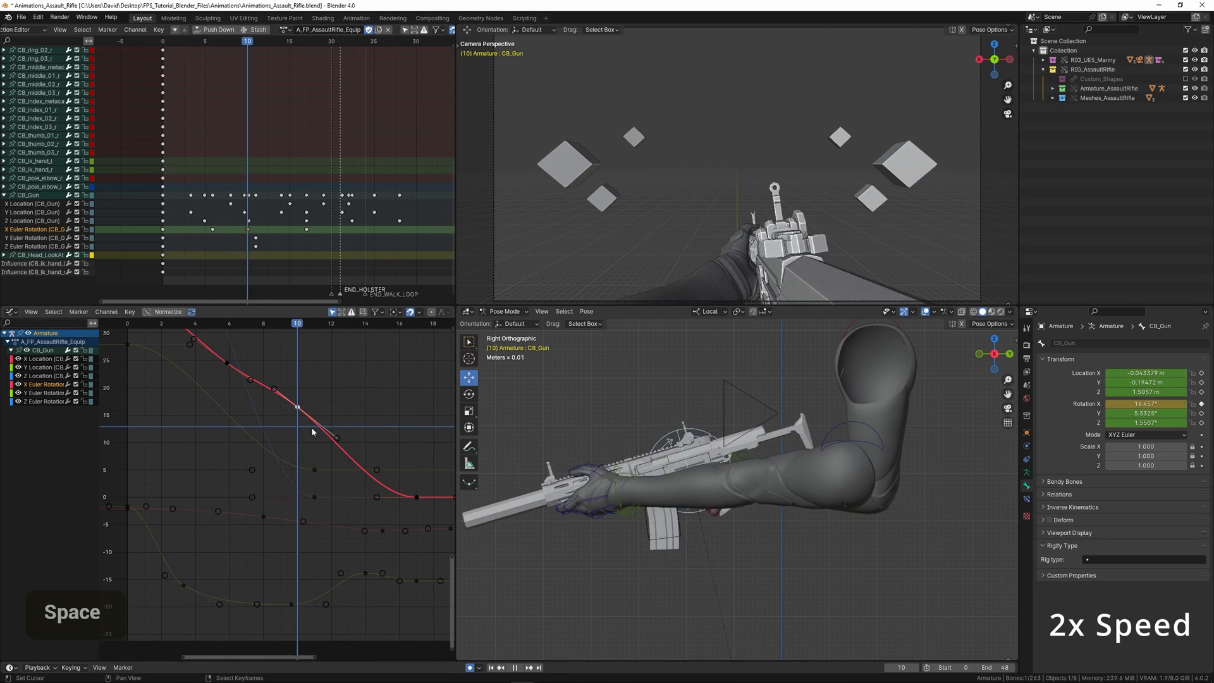
Step: Insert an X Euler Rotation overshoot key at frame 13 at about -4.6 degrees
ctrl+click(342, 464)
key(g)
click(362, 506)
ctrl+middle_drag(366, 505, 345, 480)
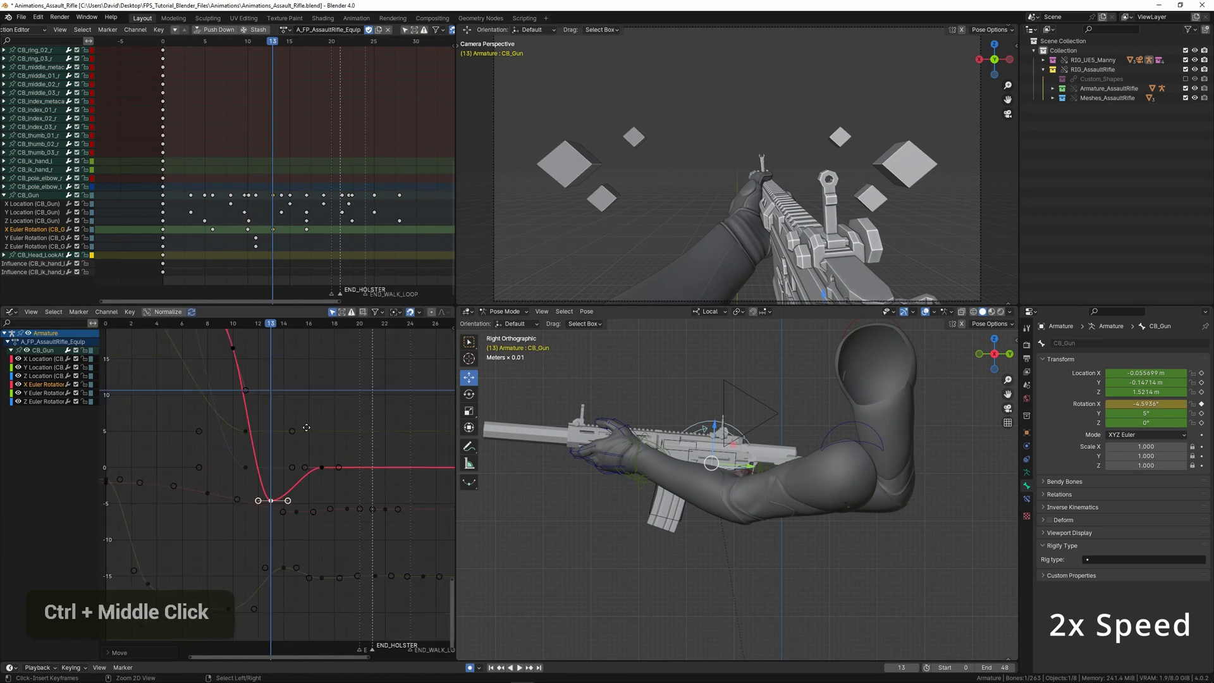
Step: Duplicate the X Euler Rotation key at frame 17 to frame 21, and raise the original to about 2.5 degrees
right_click(336, 466)
key(shift+d)
key(x)
click(414, 490)
right_click(335, 464)
key(g)
click(336, 444)
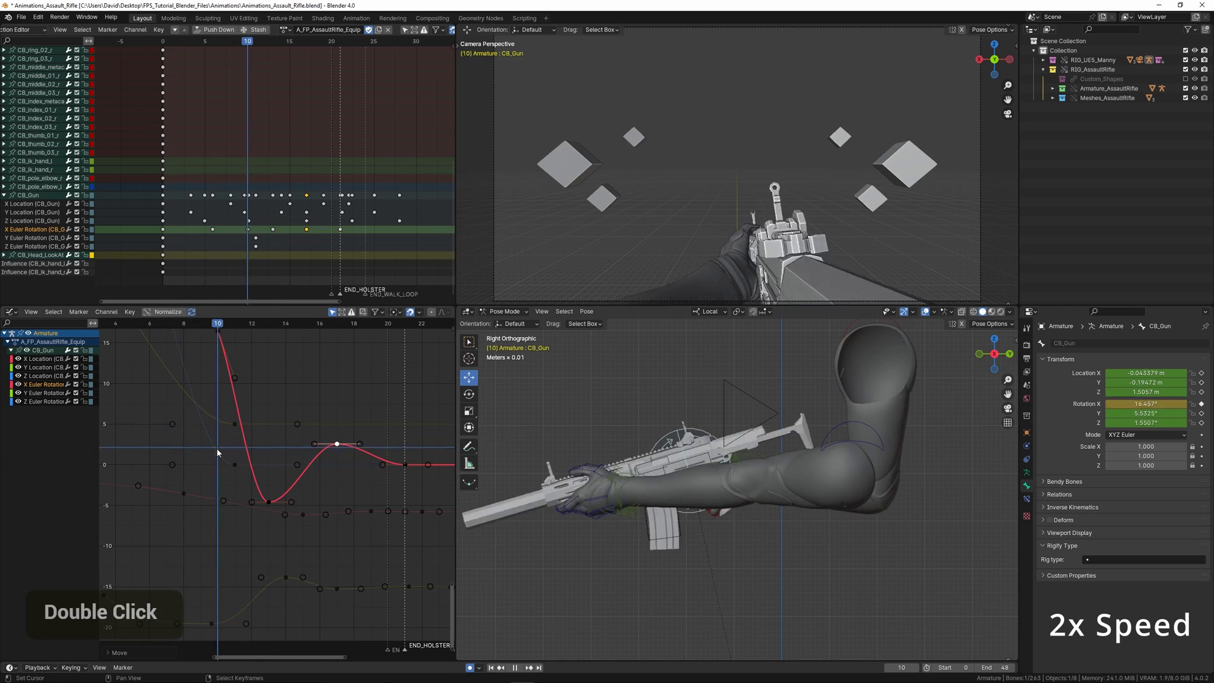
Step: Scale the X Euler Rotation keys at frames 13 and 17 vertically to about -2.5 and 0.4 degrees, and check playback
drag(216, 448, 304, 468)
scroll(297, 464, down, 3)
click(199, 436)
key(space)
key(space)
ctrl+middle_drag(279, 489, 269, 458)
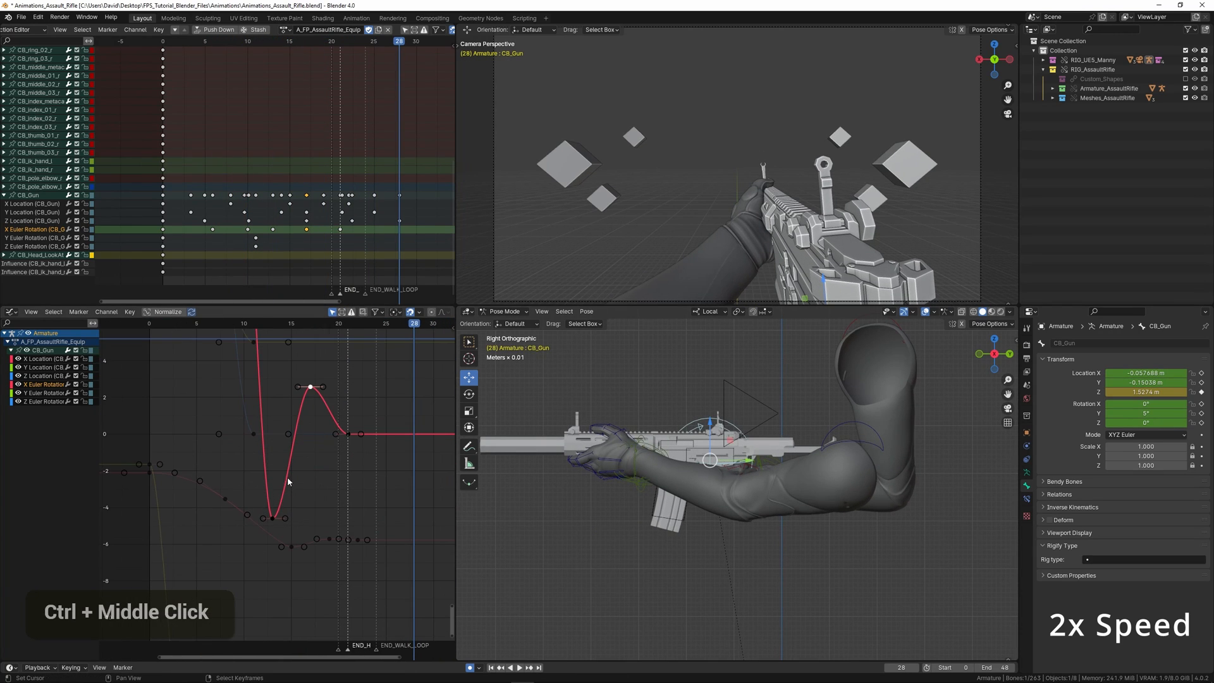
shift+right_click(272, 518)
key(s)
key(y)
click(186, 392)
key(space)
key(space)
Step: Lower the X Euler Rotation key at frame 10 to about 7.6 degrees and check playback
ctrl+middle_drag(213, 387, 226, 415)
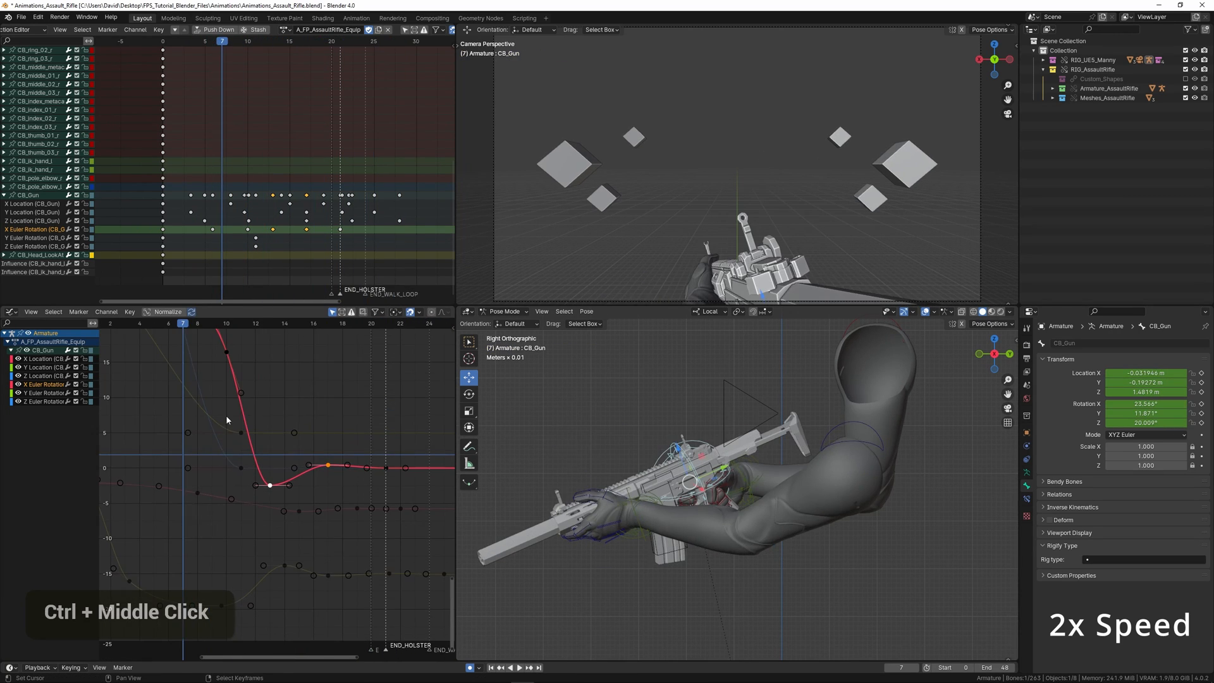
drag(225, 418, 227, 424)
right_click(225, 352)
key(g)
click(221, 413)
click(157, 399)
key(space)
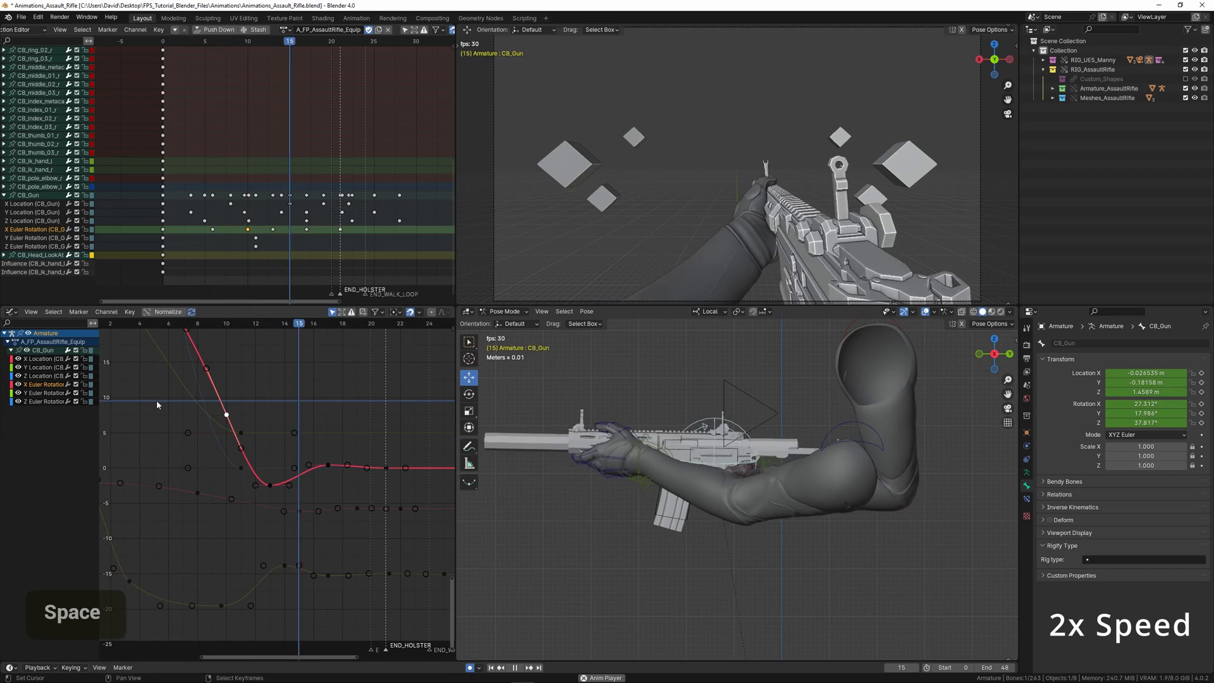
key(space)
Step: Move the X Euler Rotation key at frame 17 to frame 16, and insert a settling key near frame 19 at about -0.4 degrees
ctrl+middle_drag(326, 479, 287, 446)
right_click(327, 399)
key(g)
click(310, 416)
click(313, 416)
ctrl+click(354, 406)
key(g)
click(356, 431)
Step: Move the final X Euler Rotation key to frame 24, and shift the preceding settling key to about frame 20
right_click(385, 408)
key(g)
key(x)
scroll(286, 447, up, 2)
key(r)
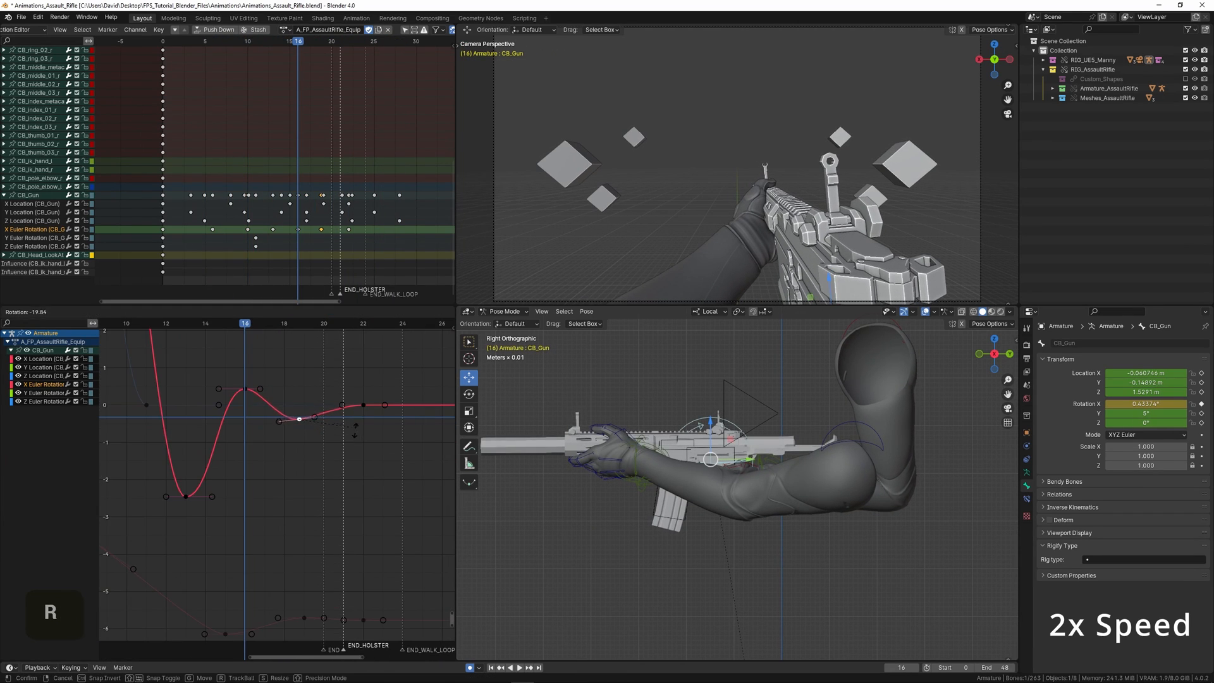
right_click(360, 408)
key(g)
key(x)
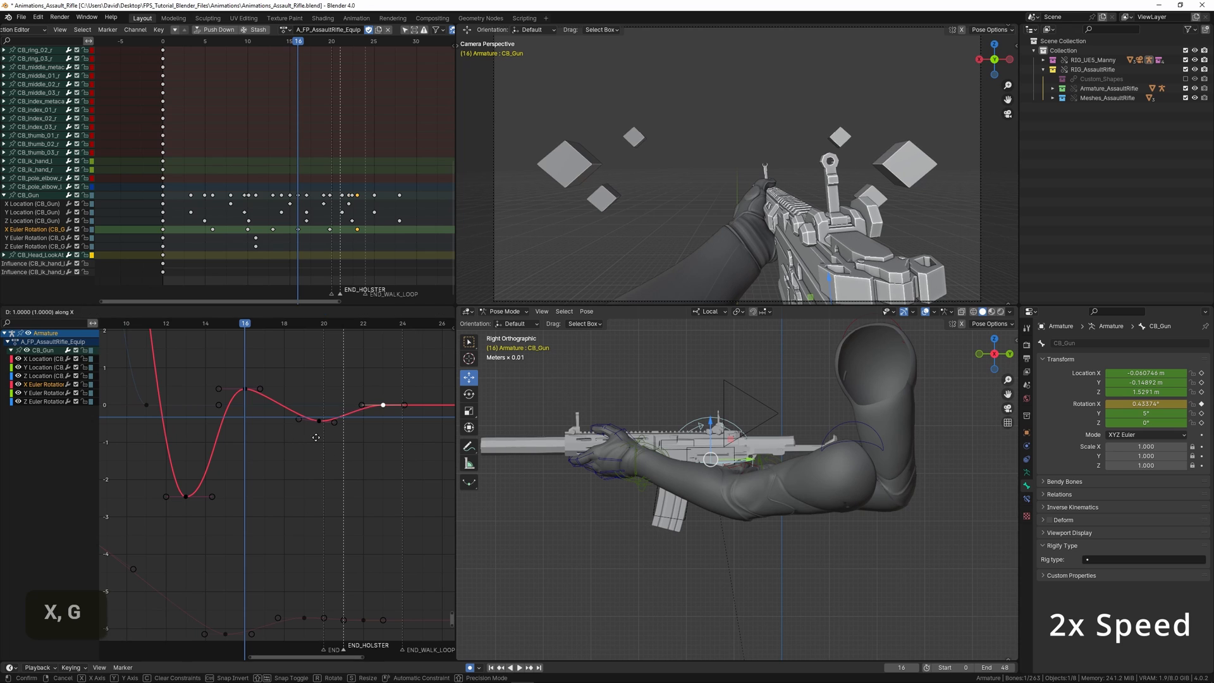
click(366, 444)
Step: Level the handles of the X Euler Rotation settling key near frame 20, placing it at about -0.2 degrees
ctrl+middle_drag(335, 441, 303, 507)
right_click(291, 457)
scroll(321, 467, up, 1)
key(r)
click(354, 450)
scroll(167, 452, down, 4)
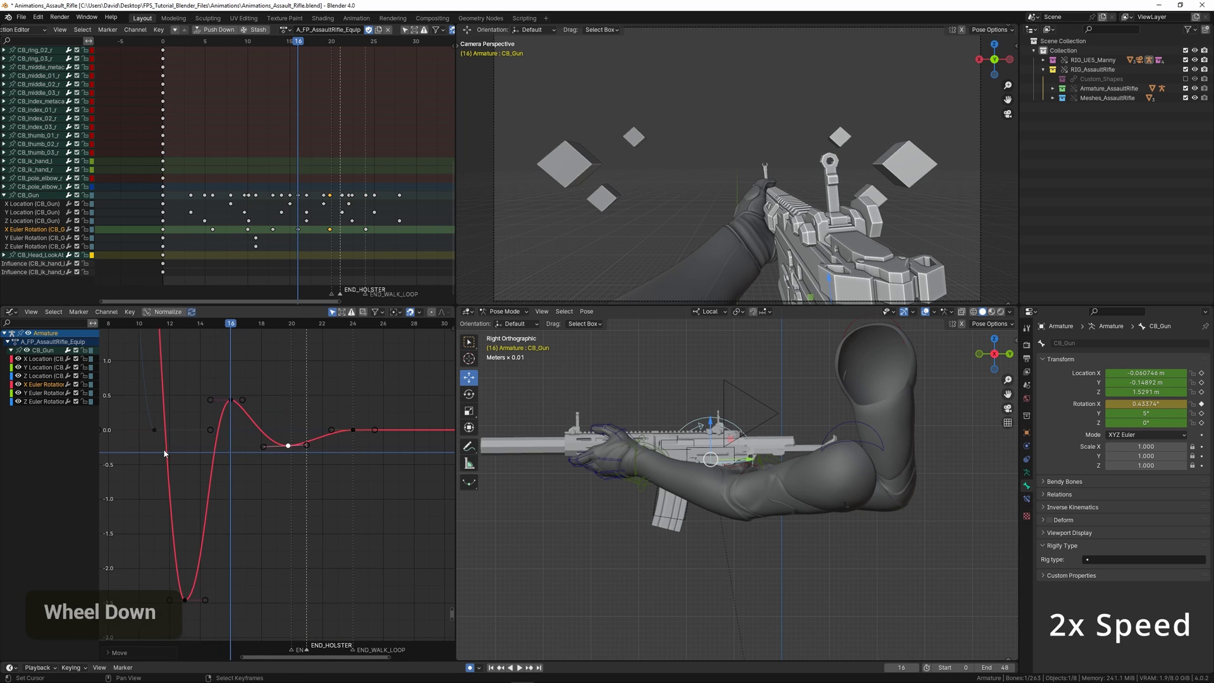
Step: Raise the X Euler Rotation overshoot key at frame 13 to about -0.5 degrees after checking playback
key(space)
middle_drag(168, 445, 276, 472)
scroll(168, 437, down, 4)
scroll(275, 472, up, 1)
key(space)
drag(306, 473, 283, 485)
right_click(282, 510)
key(g)
key(y)
click(280, 478)
Step: Play back the equip animation from frame 7 and examine how the rifle's X rotation settles
click(207, 465)
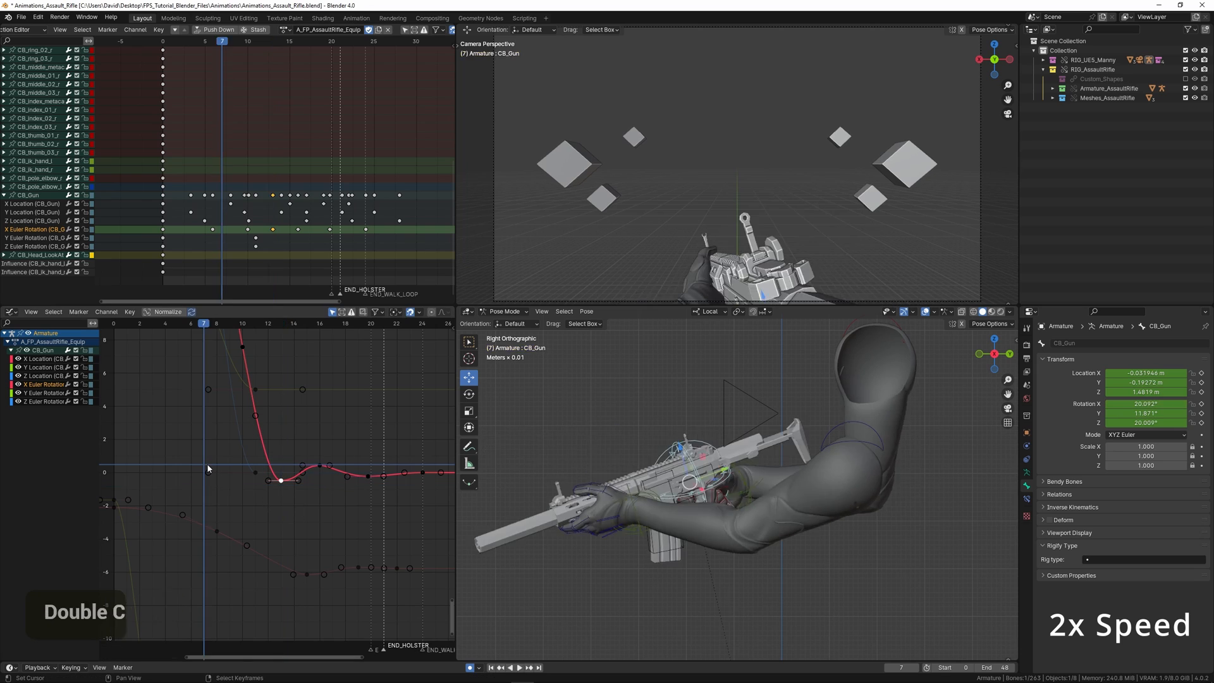
key(space)
shift+middle_drag(529, 488, 599, 497)
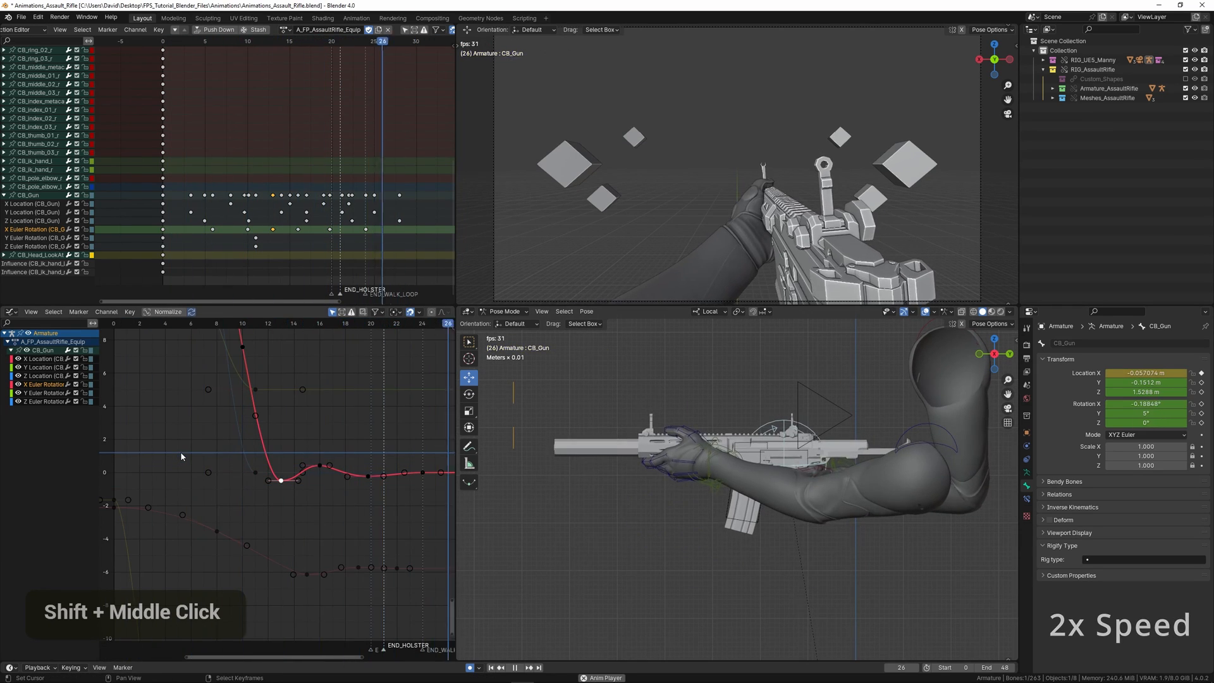
scroll(180, 451, down, 2)
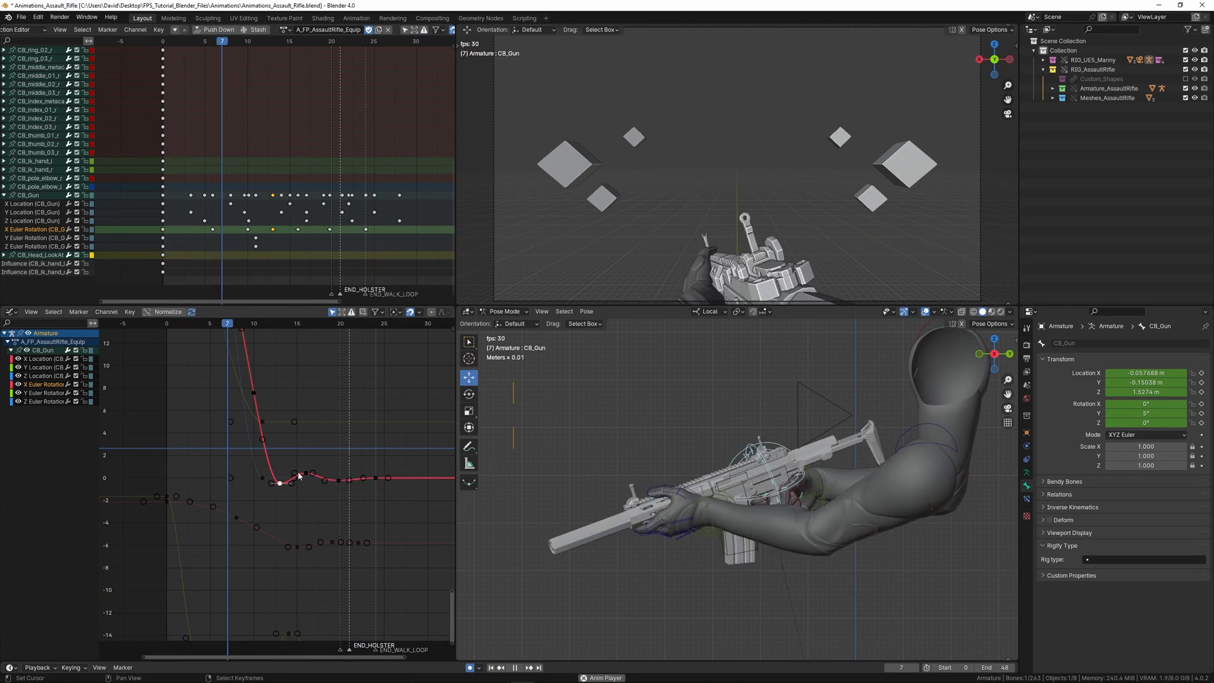
key(space)
ctrl+middle_drag(316, 460, 277, 450)
scroll(277, 451, up, 1)
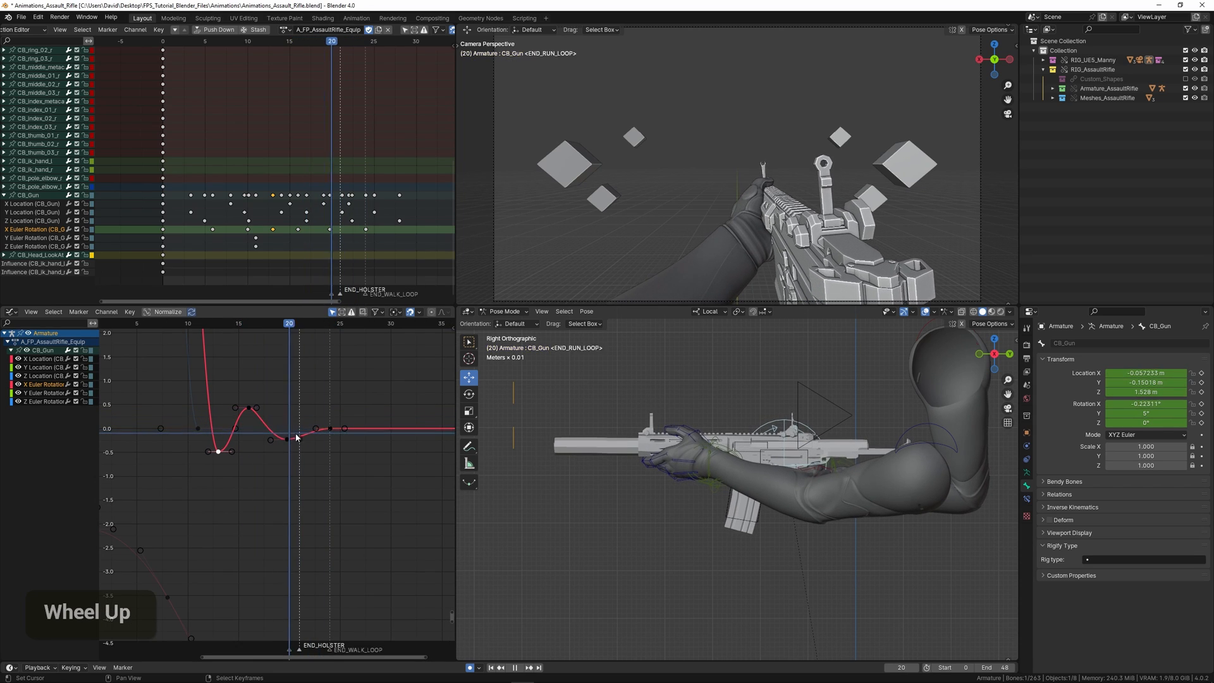
key(space)
Step: Duplicate the X Euler Rotation key at frame 24 to frame 29, and raise the original to about 0.1 degrees
scroll(300, 444, up, 4)
middle_drag(301, 446, 309, 430)
key(shift+d)
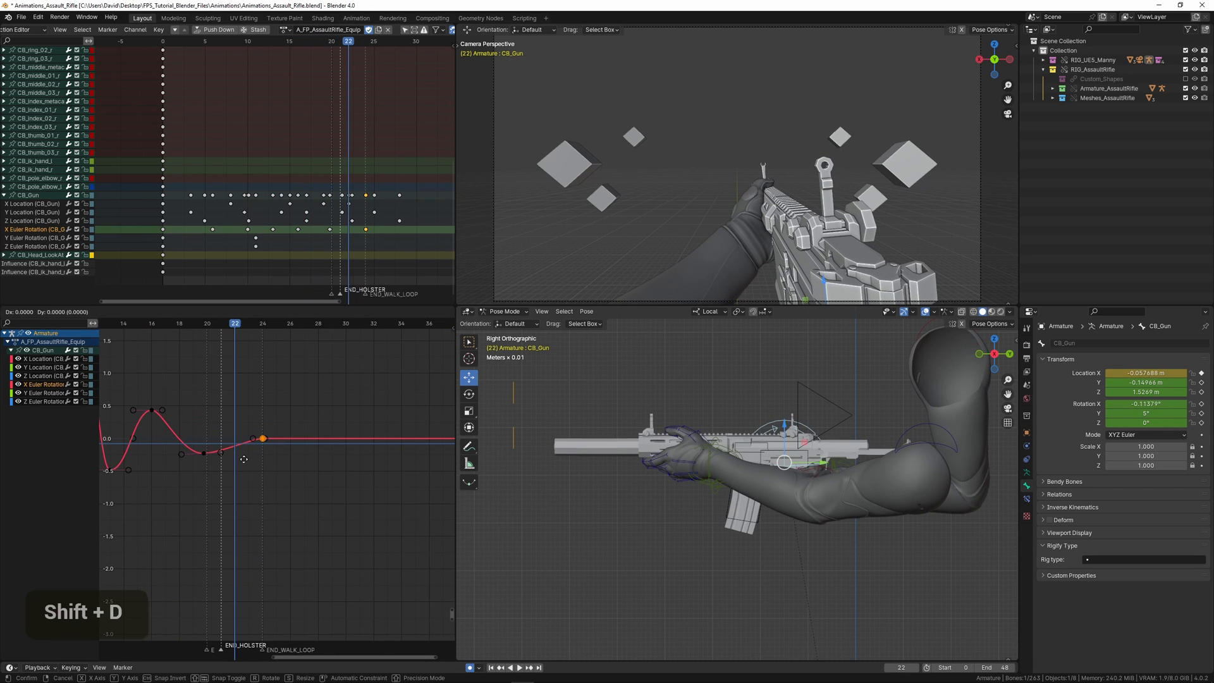
scroll(266, 452, up, 4)
middle_drag(272, 471, 301, 496)
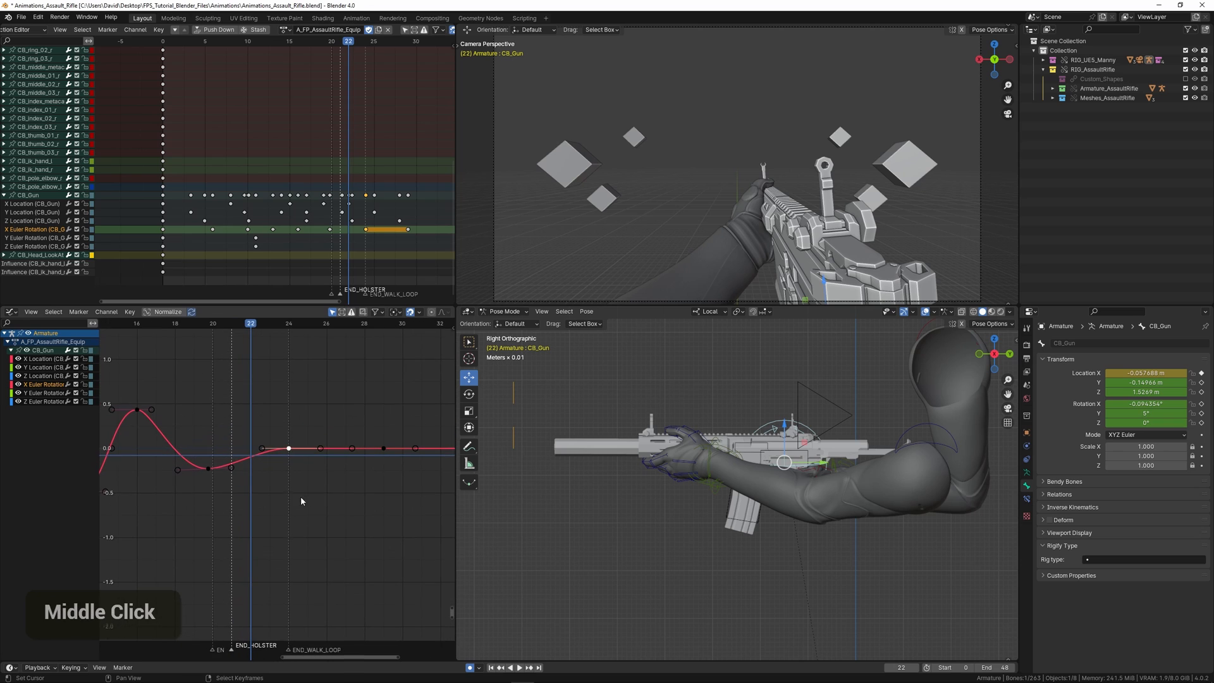
key(g)
shift+click(310, 415)
Step: Review the looping equip playback in the camera and side views to judge the complete X rotation settle
key(space)
scroll(266, 422, down, 5)
click(199, 429)
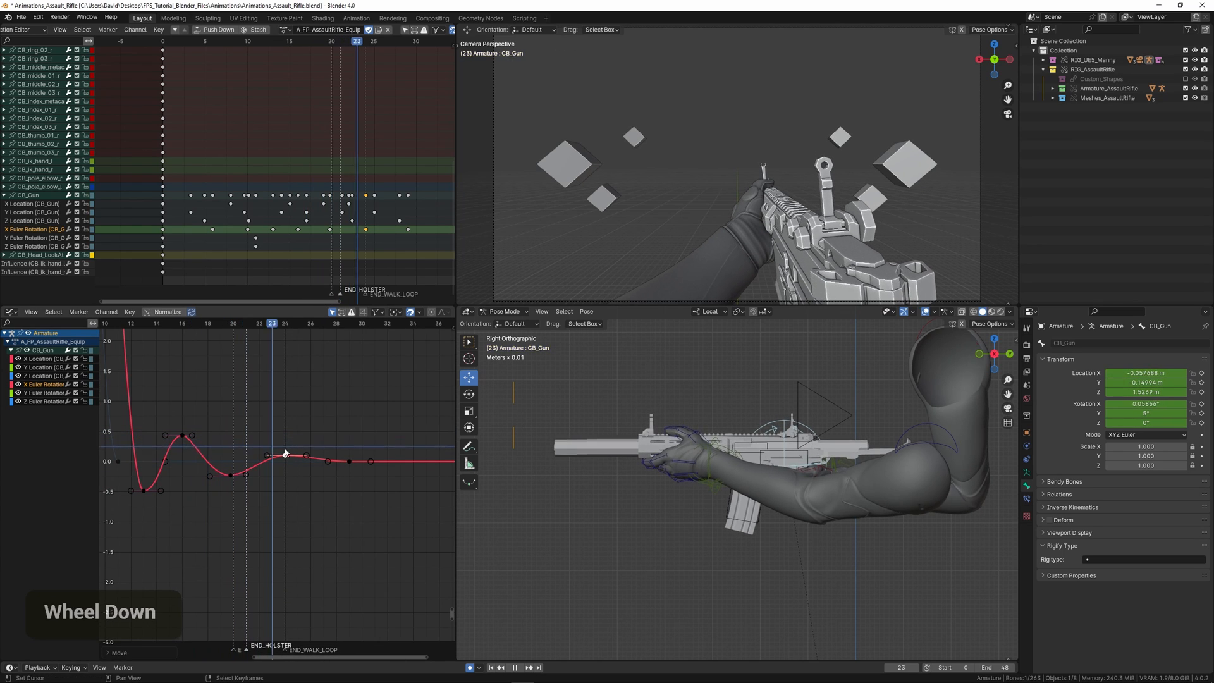
key(space)
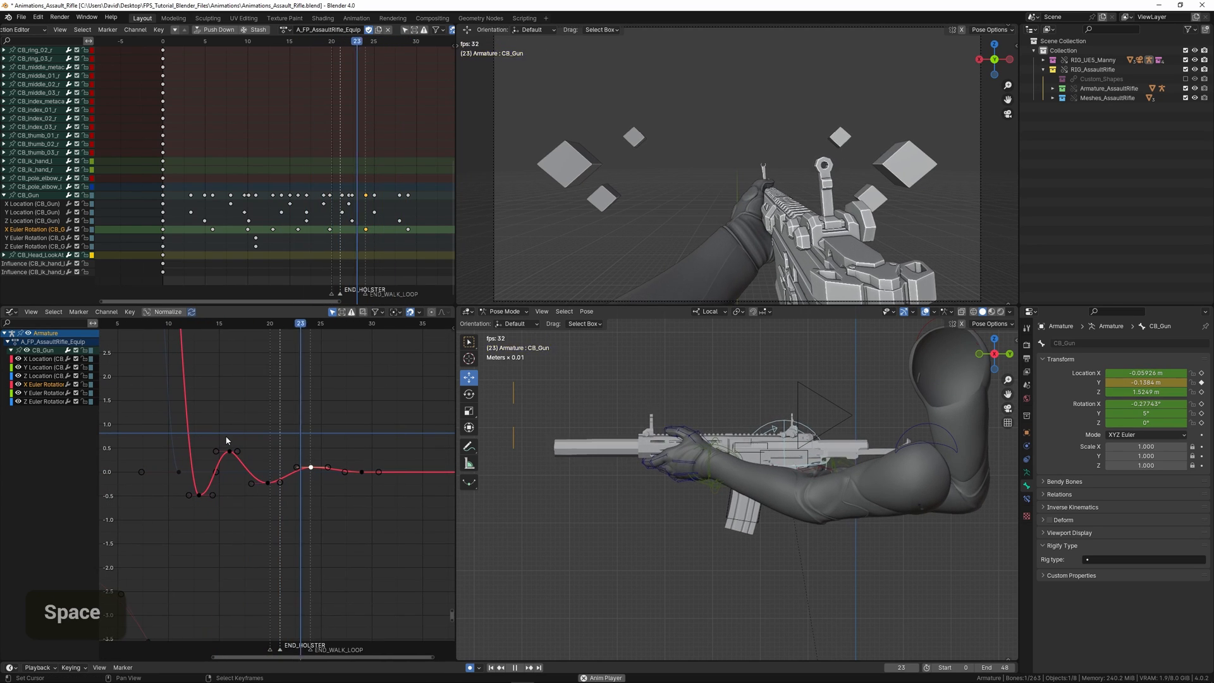
scroll(182, 433, down, 2)
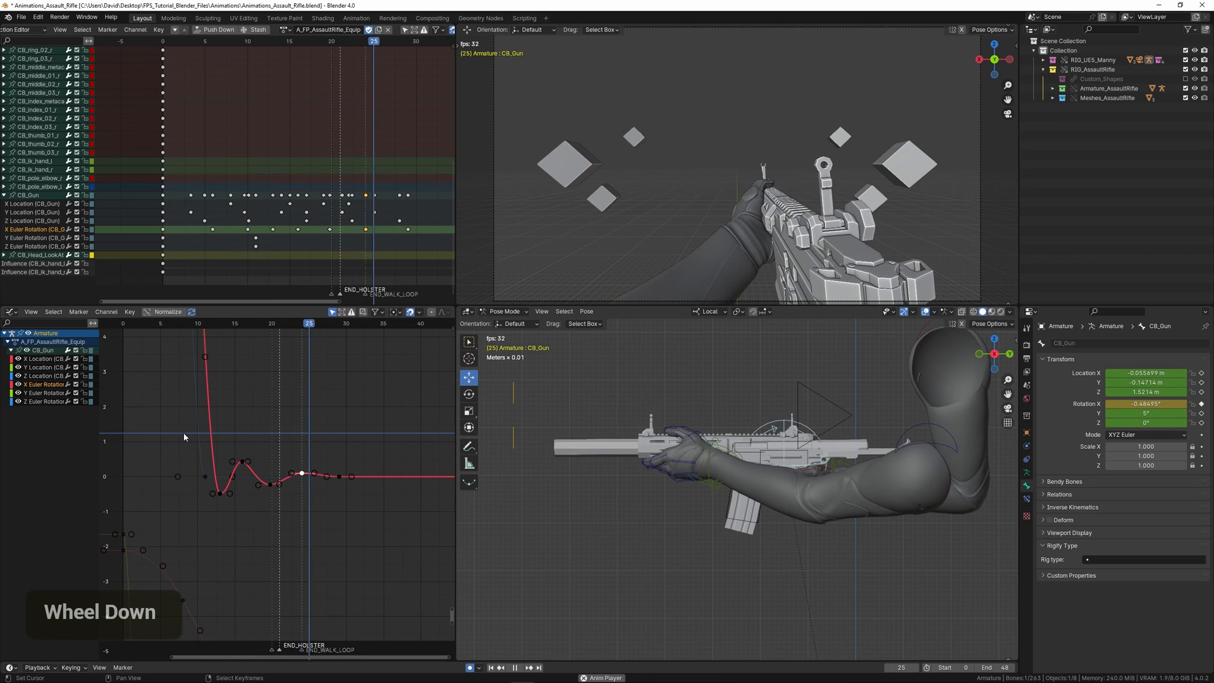
scroll(184, 433, down, 1)
scroll(177, 439, up, 2)
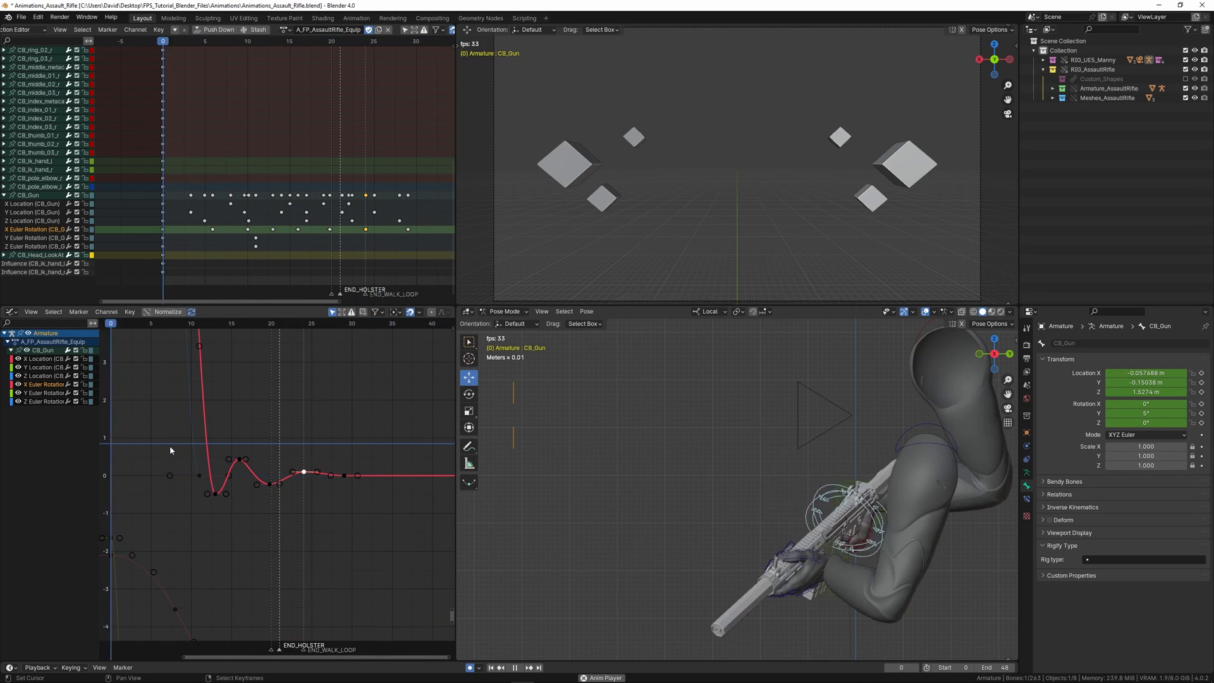
scroll(168, 445, down, 1)
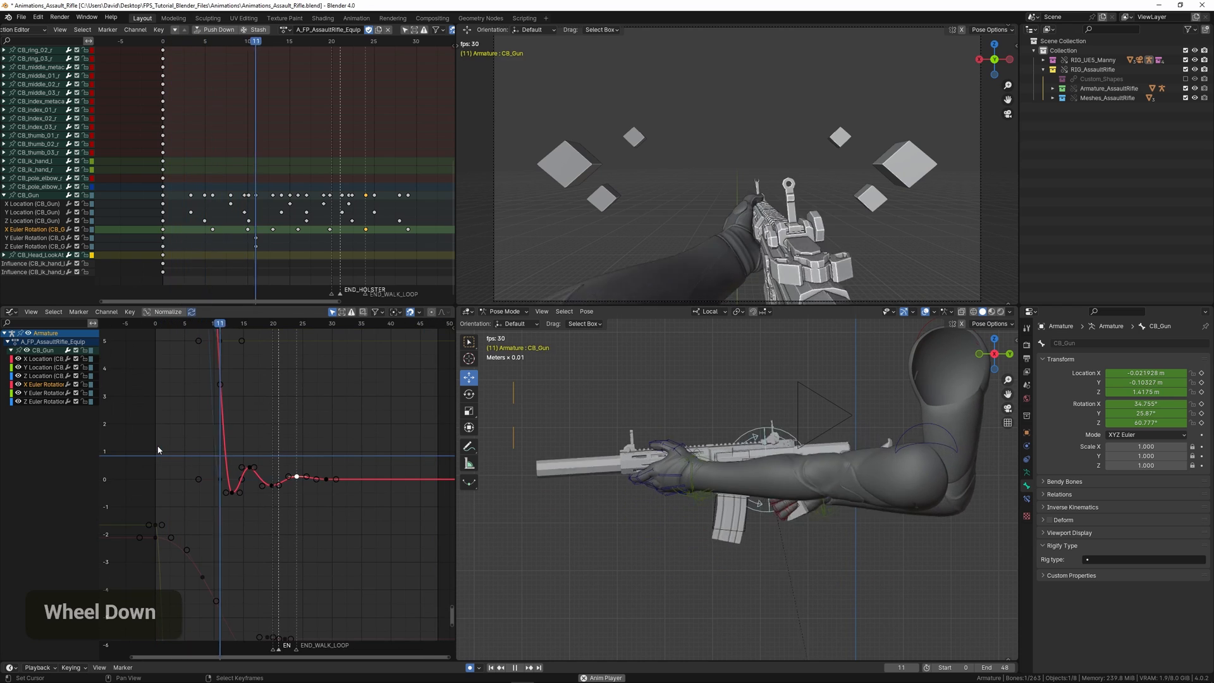
scroll(158, 450, down, 1)
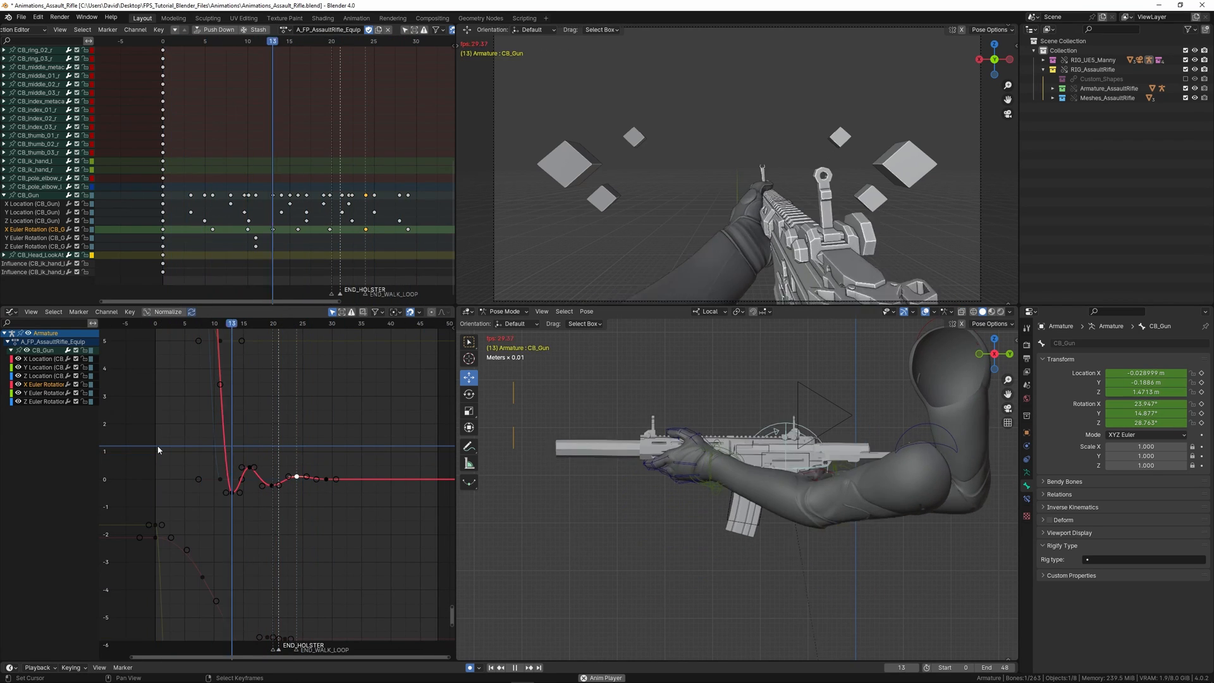
key(space)
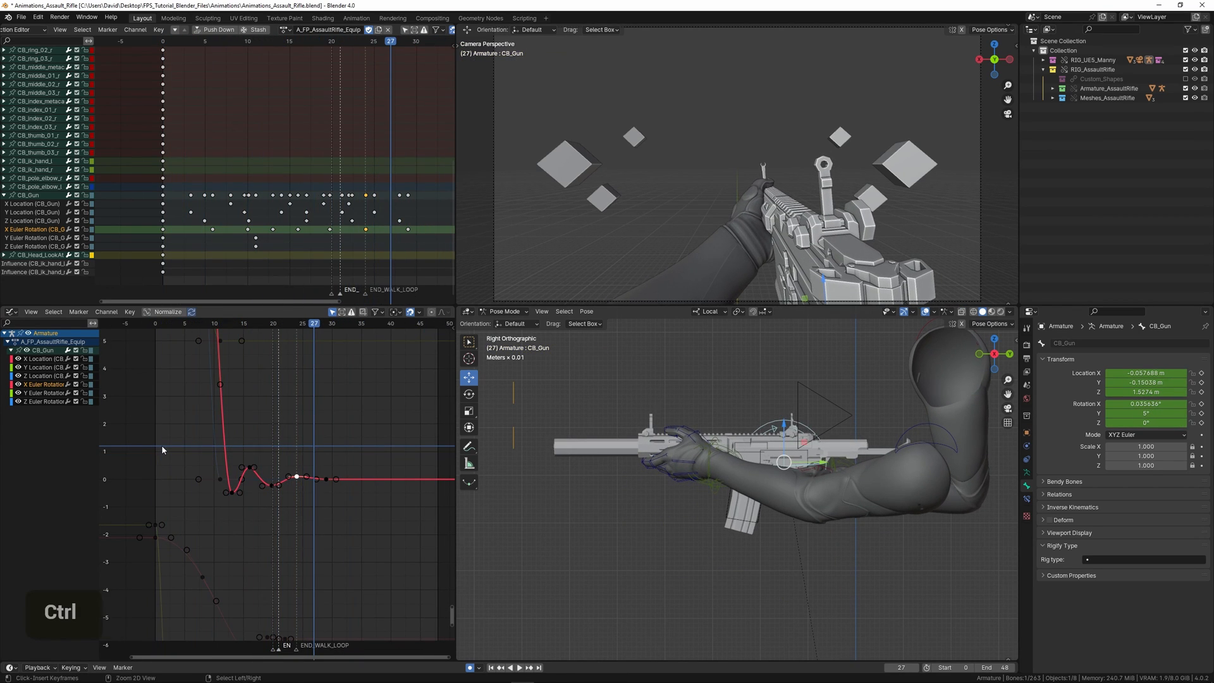
Step: Save the file and isolate the Z Euler Rotation curve of CB_Gun
double_click(37, 400)
ctrl+middle_drag(238, 435, 236, 460)
middle_drag(130, 377, 265, 448)
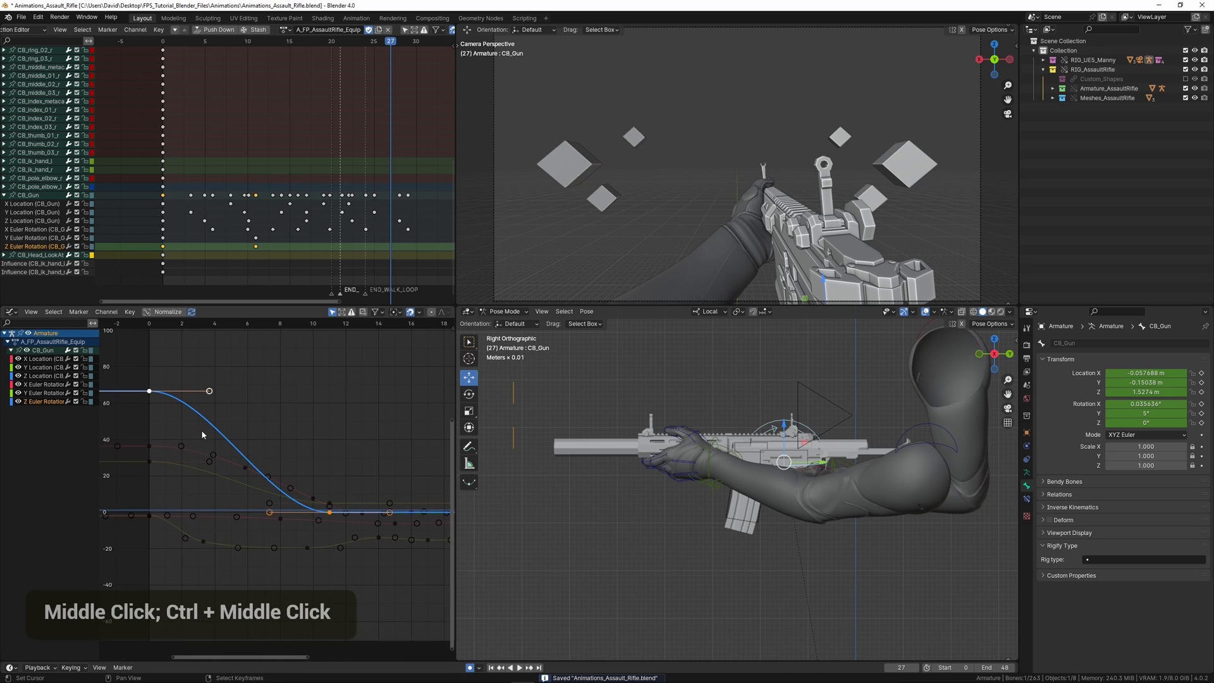
scroll(183, 425, up, 2)
Step: Insert a Z Euler Rotation key at frame 6, raised to about 40 degrees, and check playback
drag(145, 422, 247, 438)
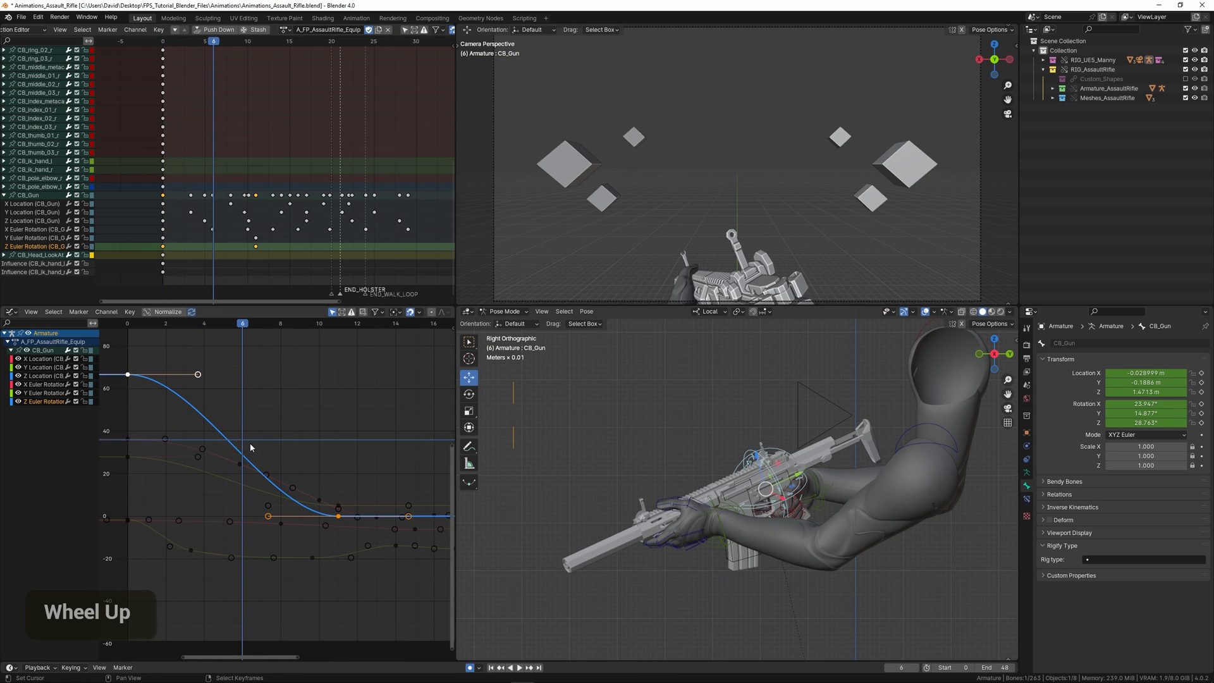
ctrl+click(240, 454)
key(g)
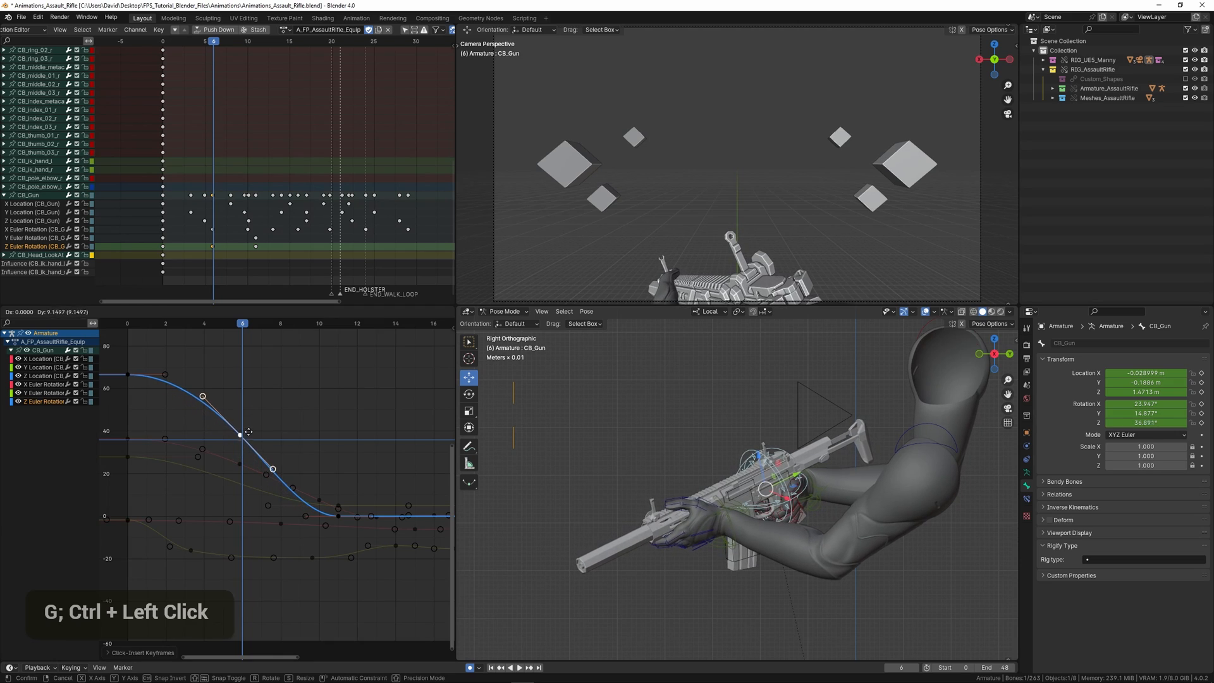
double_click(183, 426)
key(space)
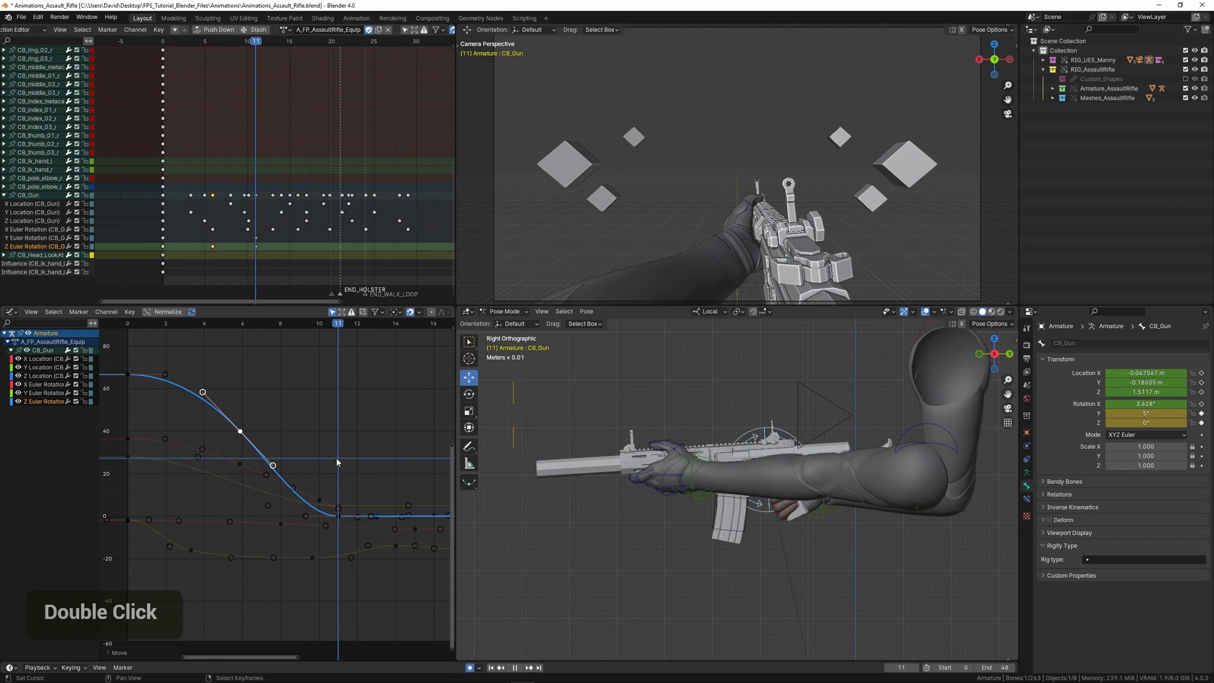
Step: Move the Z Euler Rotation key at frame 11 to frame 15 and check playback
middle_drag(334, 515, 280, 485)
key(g)
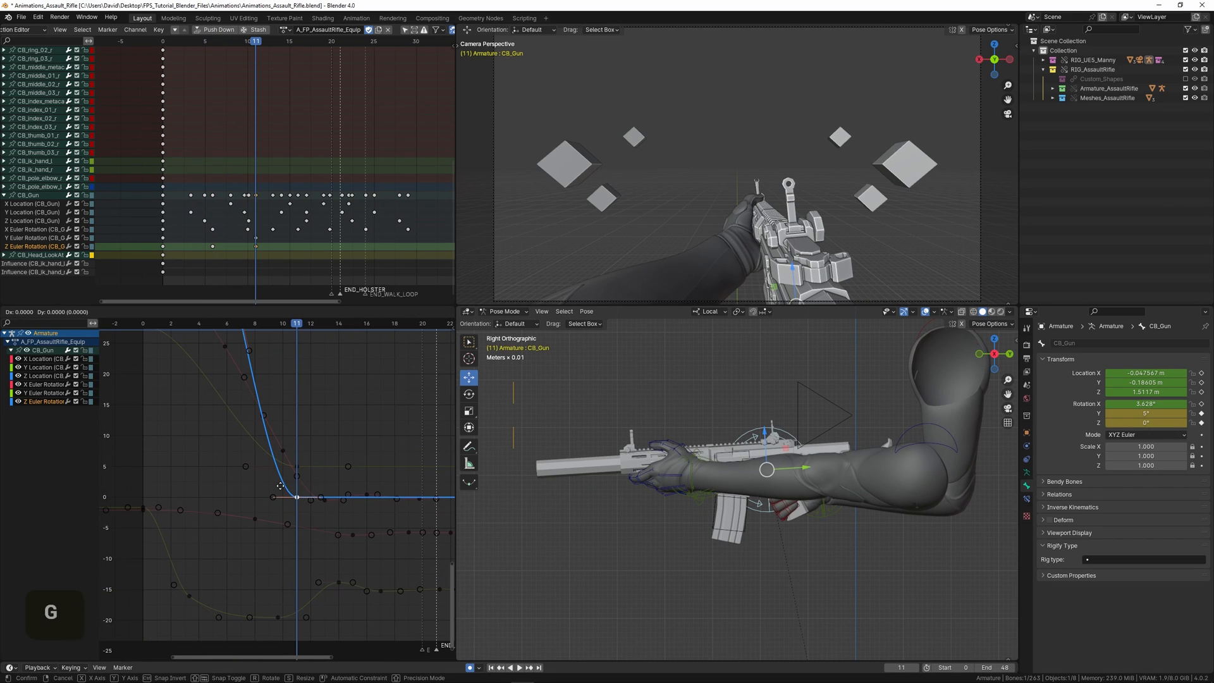
click(343, 492)
key(space)
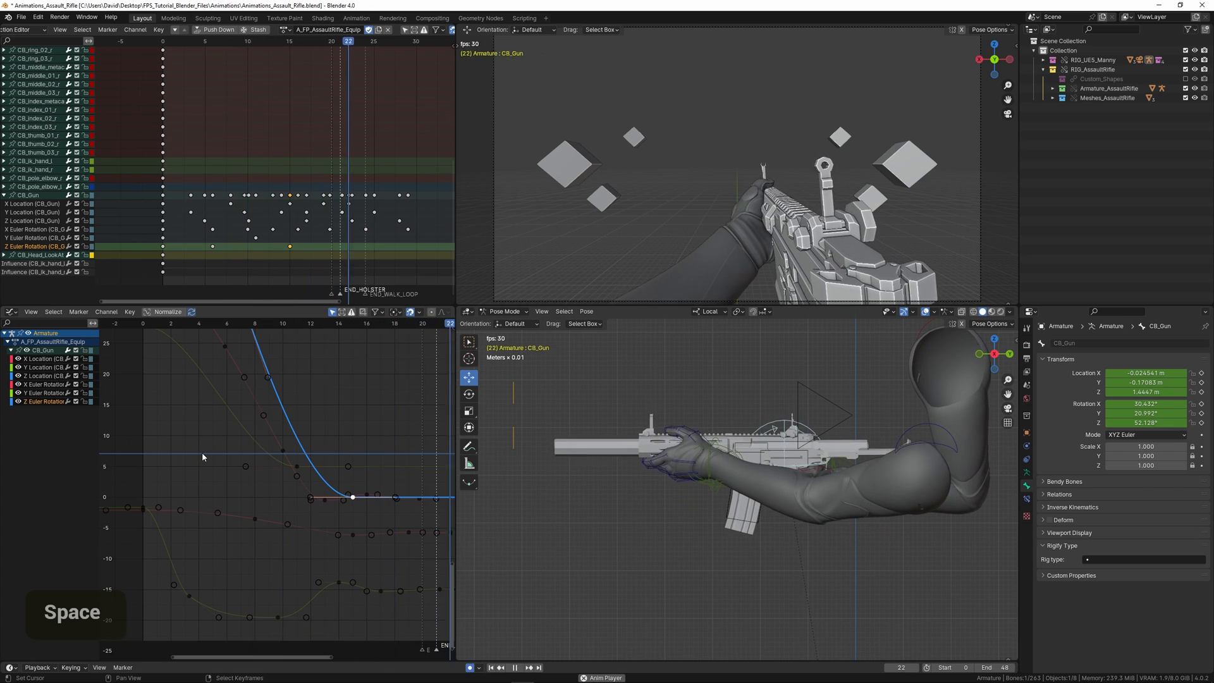
key(space)
Step: Duplicate the Z Euler Rotation key at frame 15 to frame 20, and lower the original to about -3.5 degrees
scroll(253, 461, up, 2)
key(shift+d)
key(x)
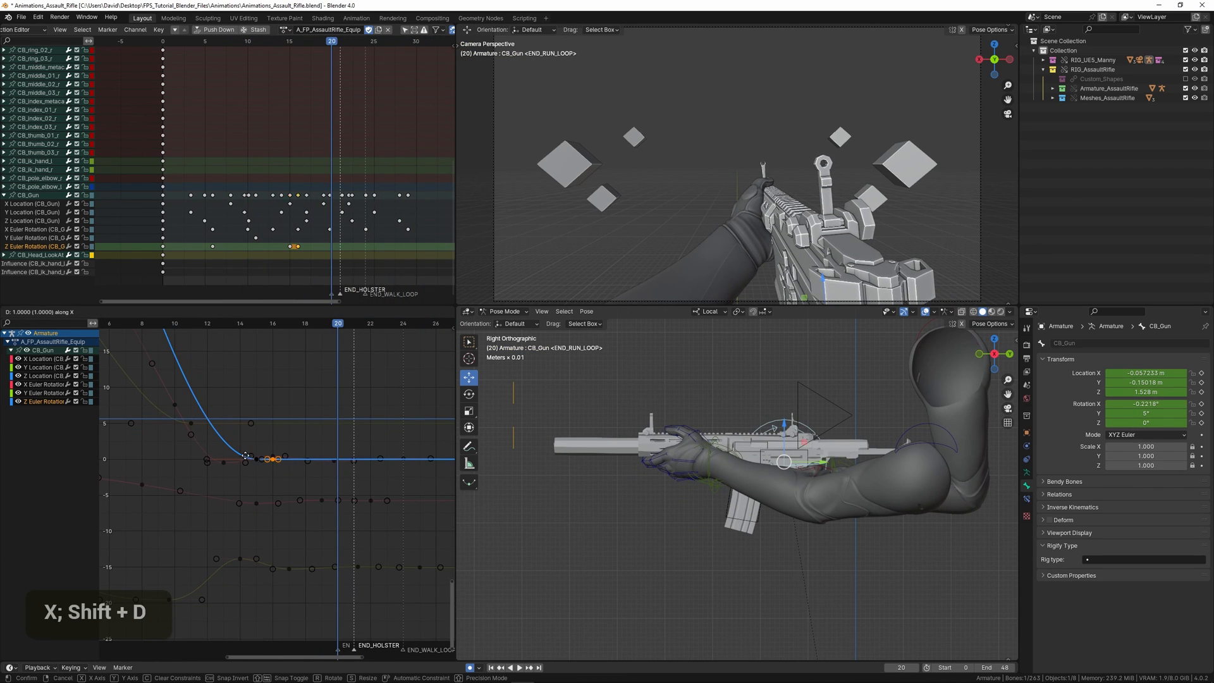
click(256, 460)
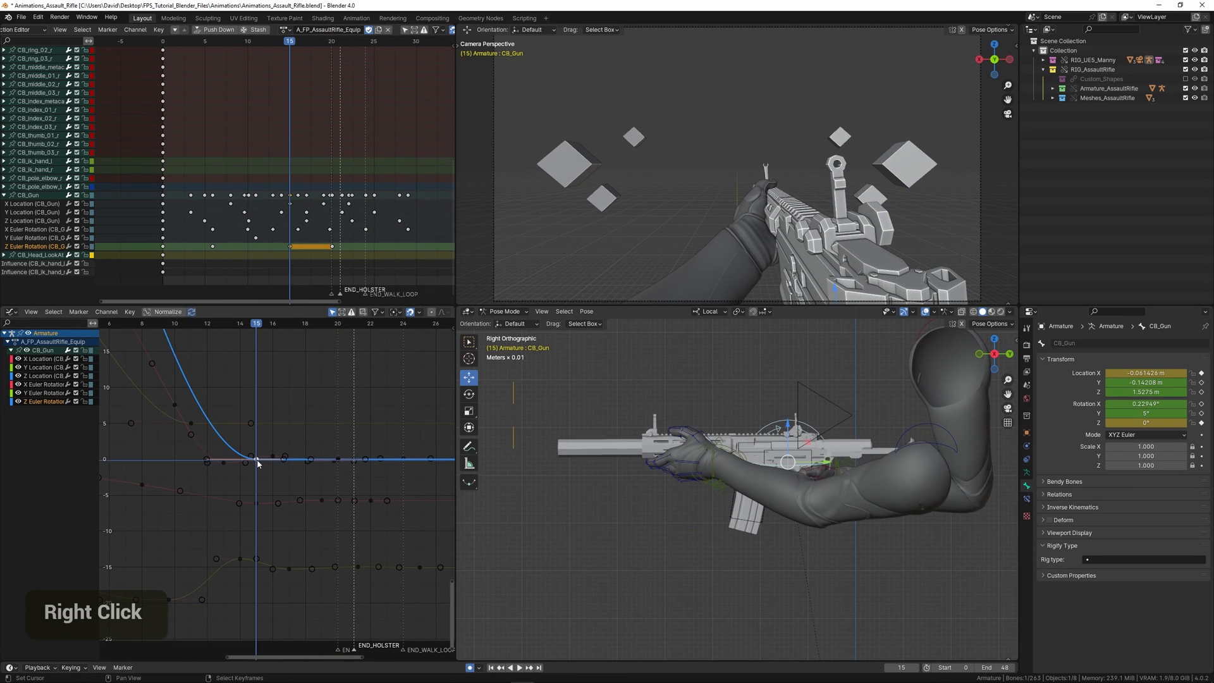
key(g)
Step: Insert a Z Euler Rotation key between frames 17 and 18, raised to about 2 degrees, and check playback
ctrl+click(298, 474)
scroll(298, 474, up, 2)
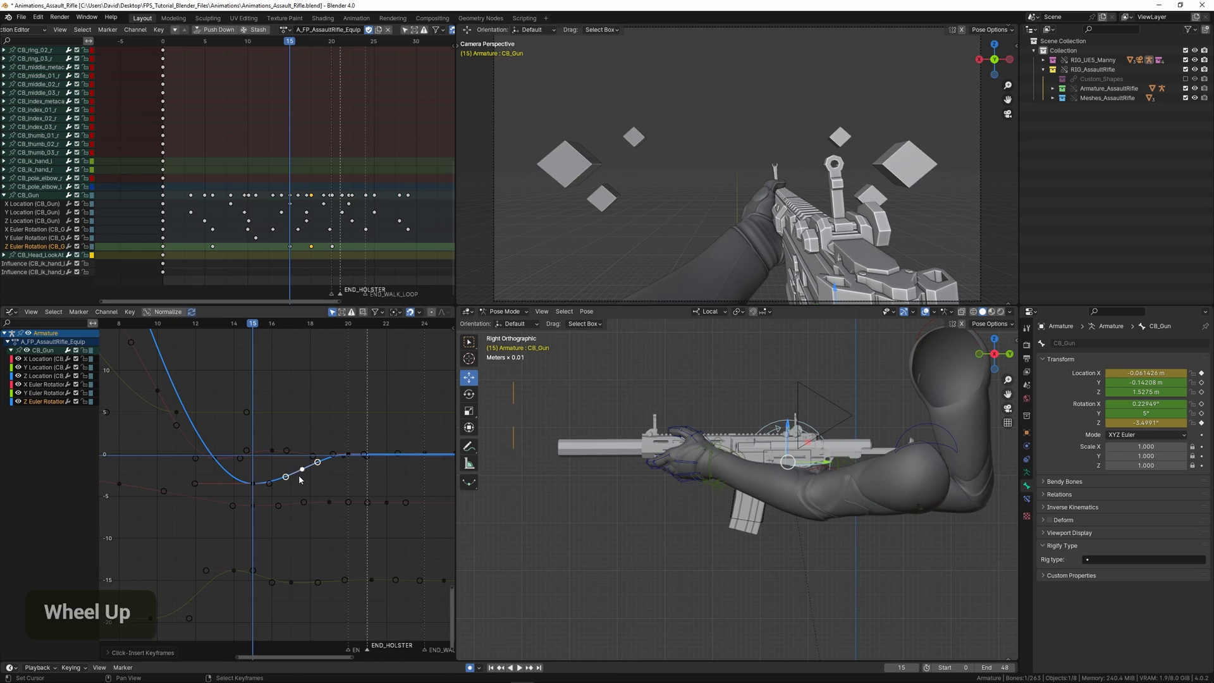
key(g)
click(299, 440)
scroll(153, 436, down, 4)
click(153, 436)
key(space)
drag(153, 435, 209, 457)
key(space)
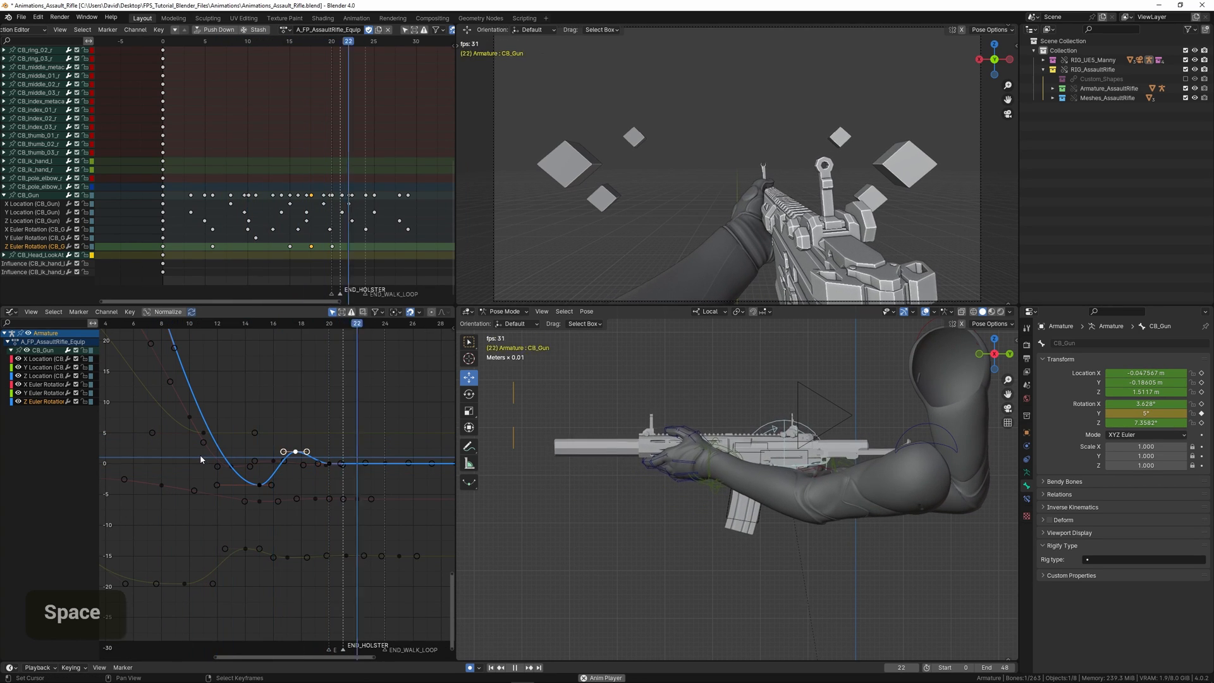
Step: Show the rig in front orthographic view and move the final Z Euler Rotation key from frame 20 to frame 23
scroll(200, 454, down, 2)
key(KP_1)
scroll(270, 470, down, 2)
scroll(277, 480, up, 2)
click(336, 463)
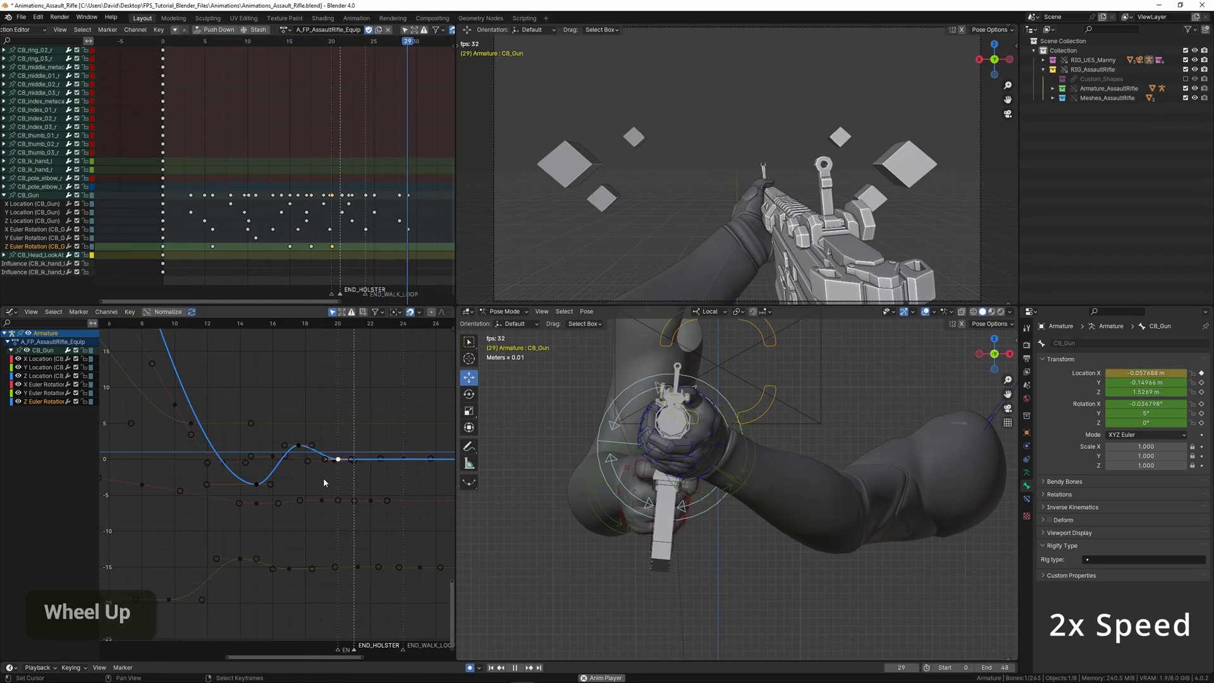
key(g)
key(x)
click(373, 476)
Step: Move the Z Euler Rotation rebound key to about frame 19.6 at about 1.6 degrees
click(300, 449)
key(g)
click(337, 462)
scroll(224, 465, down, 1)
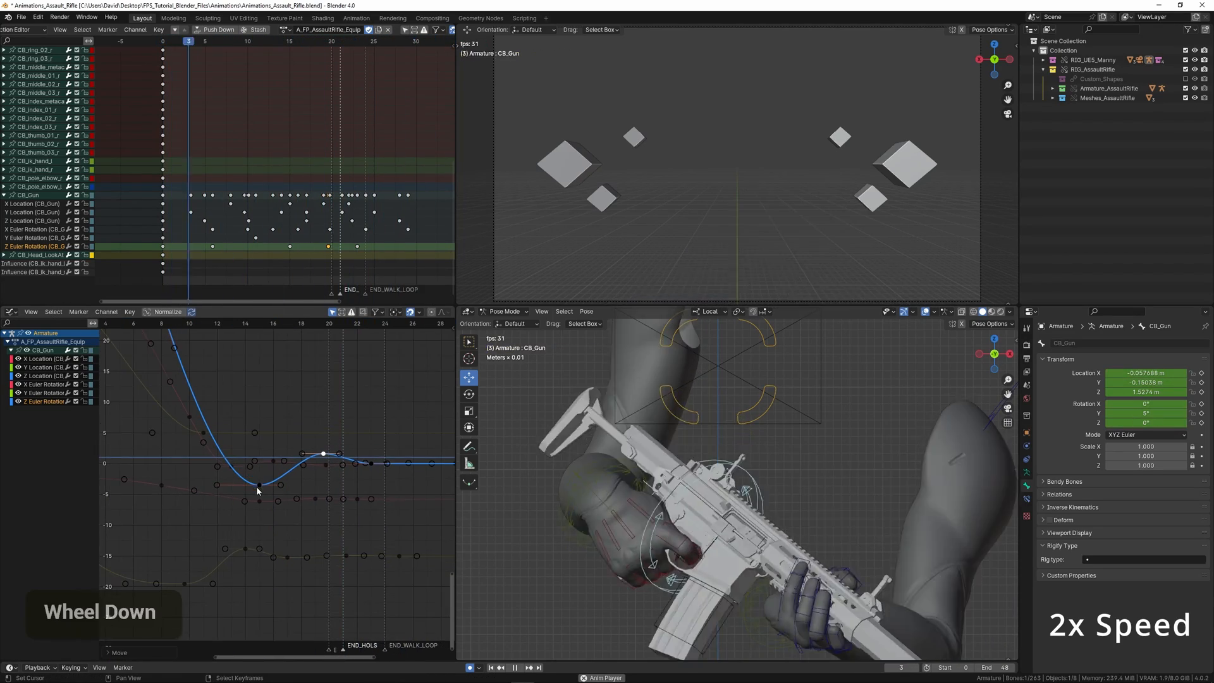
Step: Move the final Z Euler Rotation key to frame 25 and save the file
ctrl+right_click(371, 464)
right_click(371, 463)
key(g)
key(x)
click(373, 484)
key(ctrl+s)
Step: Duplicate the Z Euler Rotation key at frame 25 to frame 30, and lower the original to about -0.5 degrees
ctrl+middle_drag(371, 487, 266, 440)
scroll(320, 413, up, 2)
right_click(322, 365)
key(shift+d)
key(x)
scroll(229, 452, down, 2)
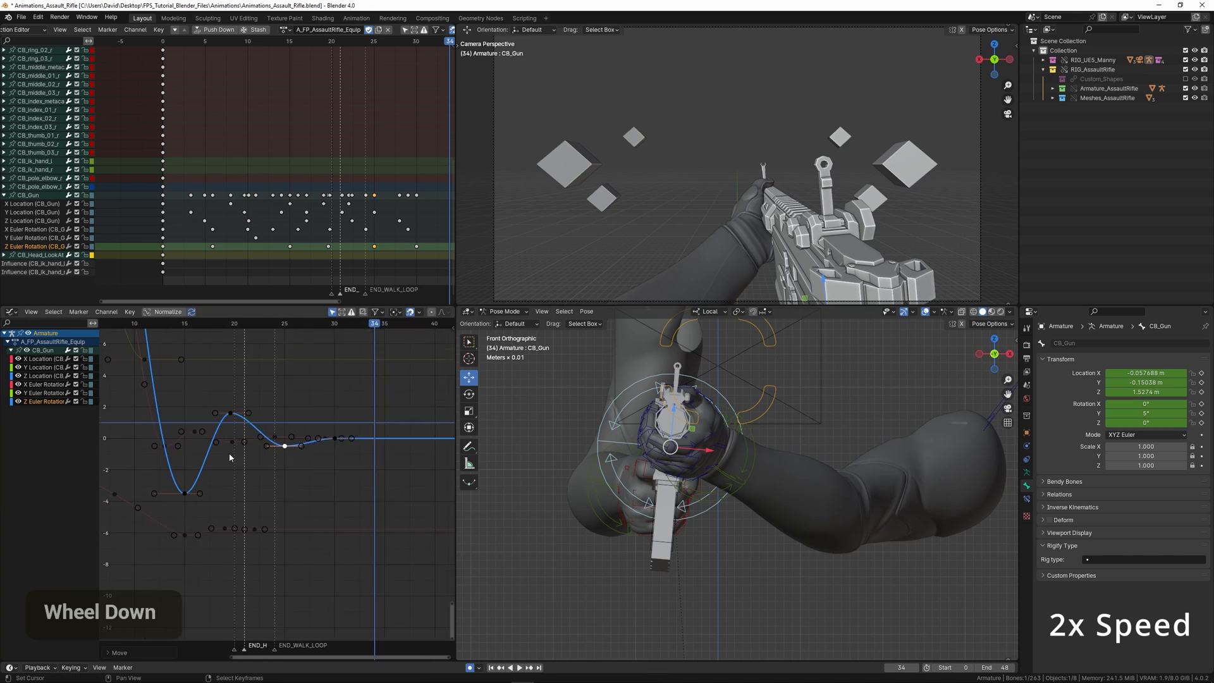
Step: Lower the Z Euler Rotation rebound key to about 0.4 degrees near frame 20.6, and raise the frame 15 key to about -1.4 degrees
key(space)
right_click(265, 421)
key(g)
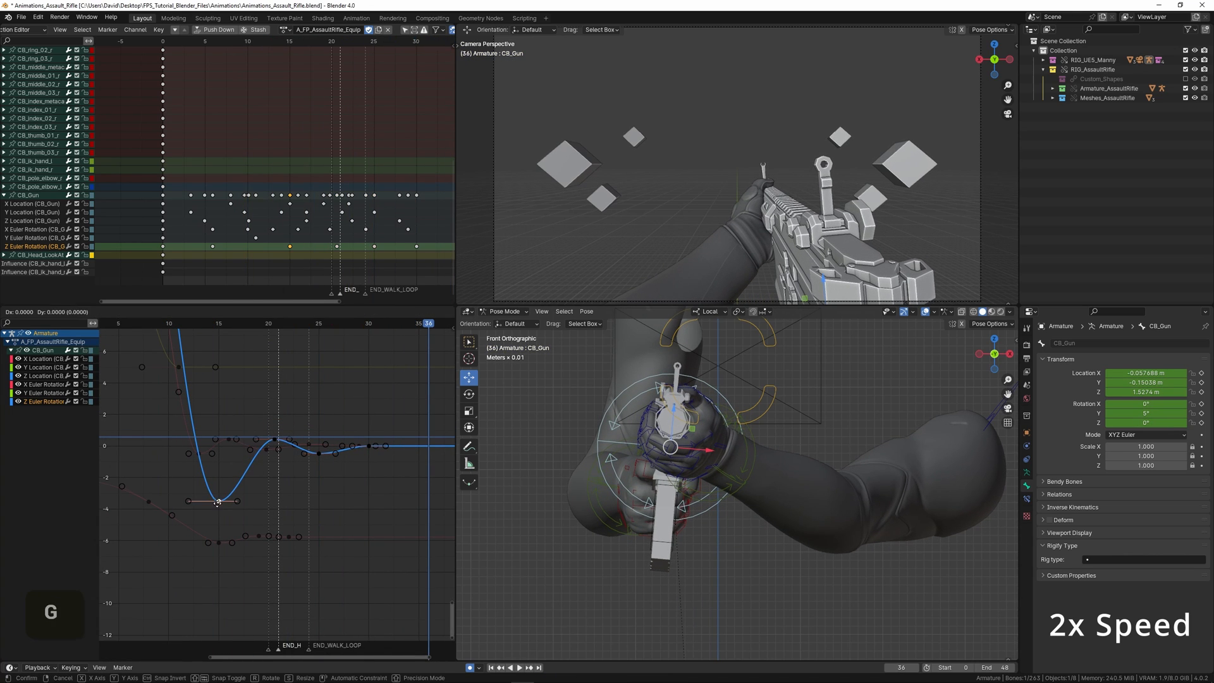
click(217, 470)
key(space)
key(space)
Step: Move the frame 25 Z Euler Rotation key to frame 24 at about -0.15 degrees and the final key to frame 28
middle_drag(265, 464, 265, 456)
ctrl+middle_drag(265, 456, 310, 342)
middle_drag(310, 342, 291, 474)
right_click(304, 482)
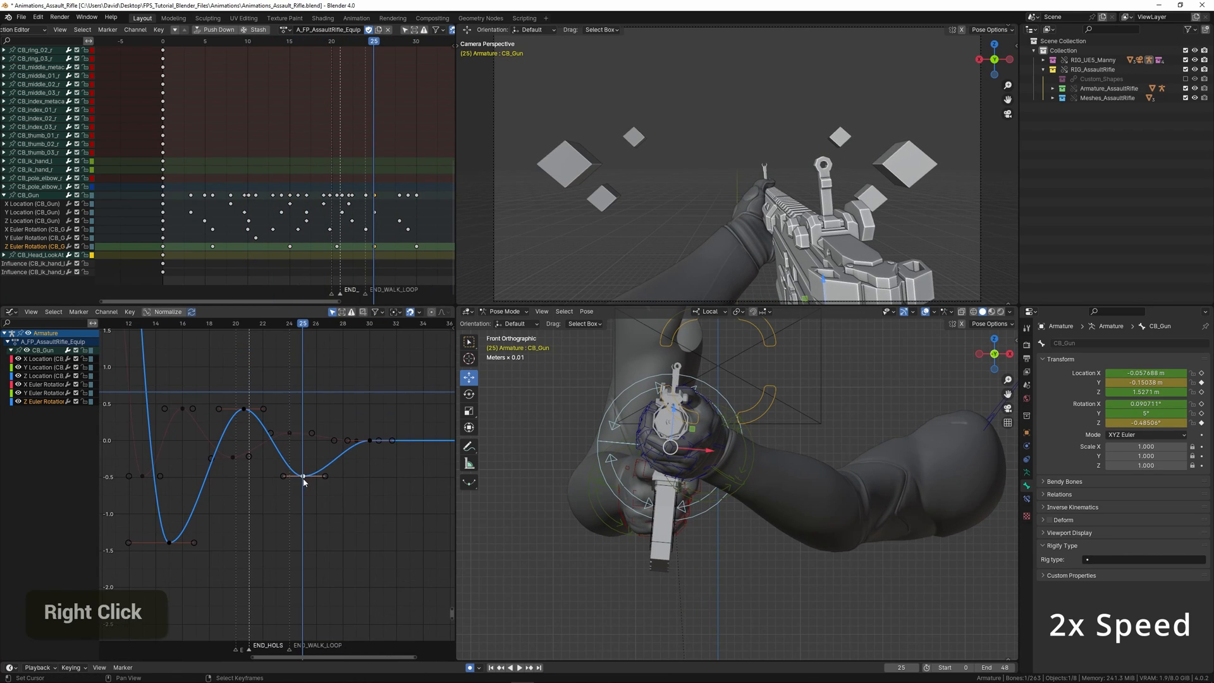
key(r)
click(304, 482)
click(145, 457)
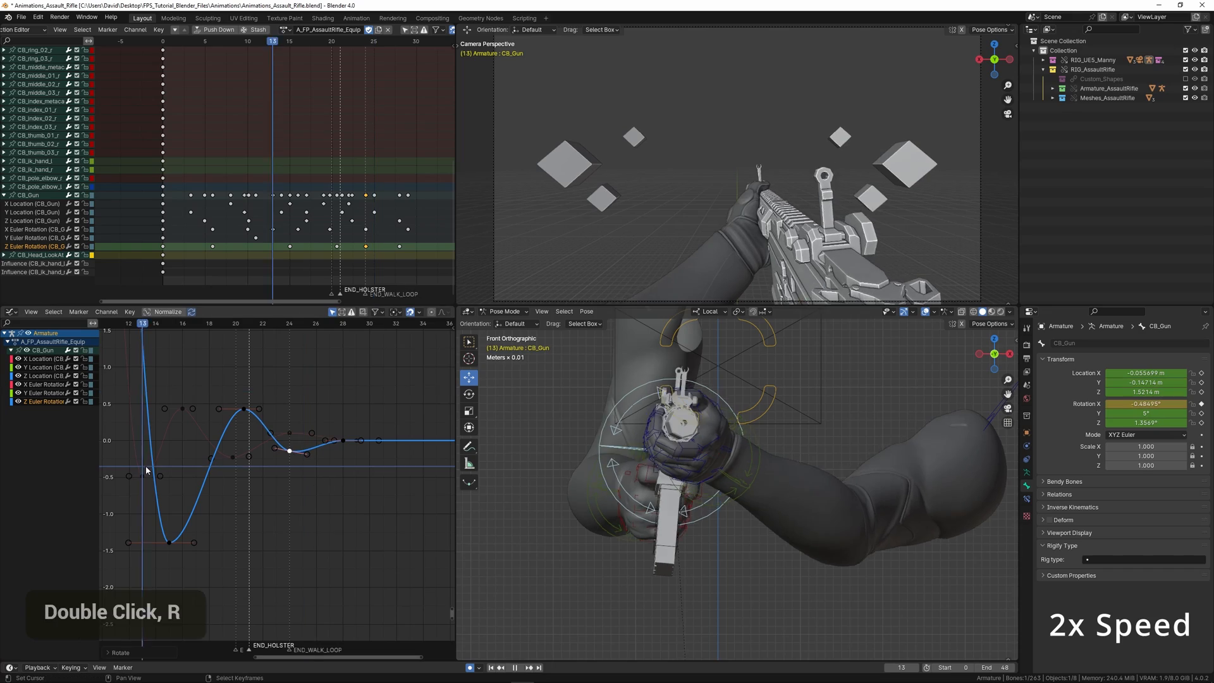
Step: Play back the equip animation in the maximized camera view to check how the rotation settles
key(space)
scroll(147, 465, down, 5)
middle_drag(169, 466, 213, 465)
key(ctrl+space)
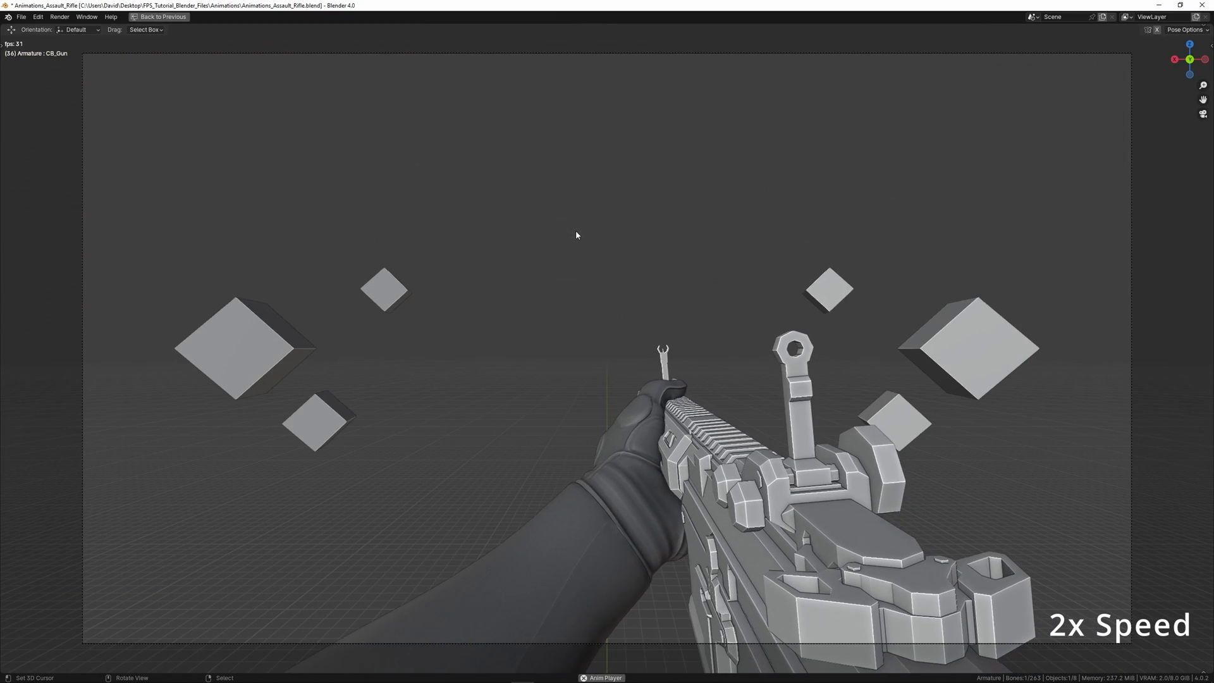
key(ctrl+space)
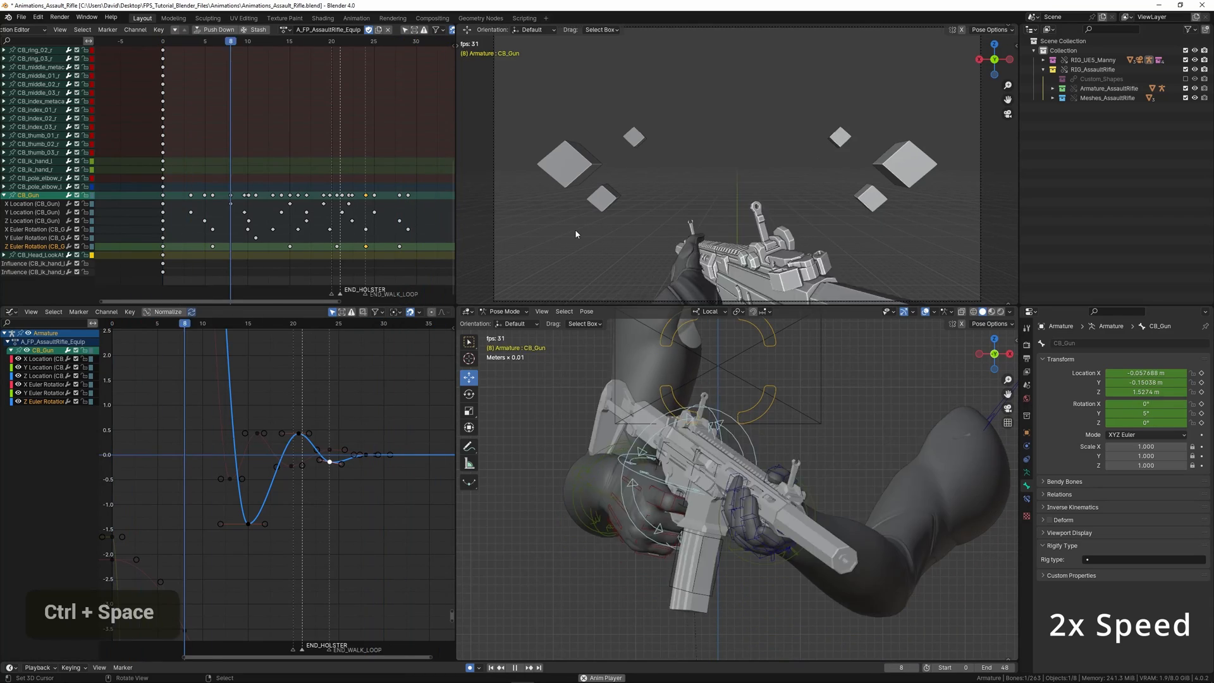
key(space)
Step: Lower the Z Euler Rotation rebound key to about 0.2 degrees, shift the frame 15 key to frame 16 at about -0.7 degrees, and save
scroll(306, 427, up, 2)
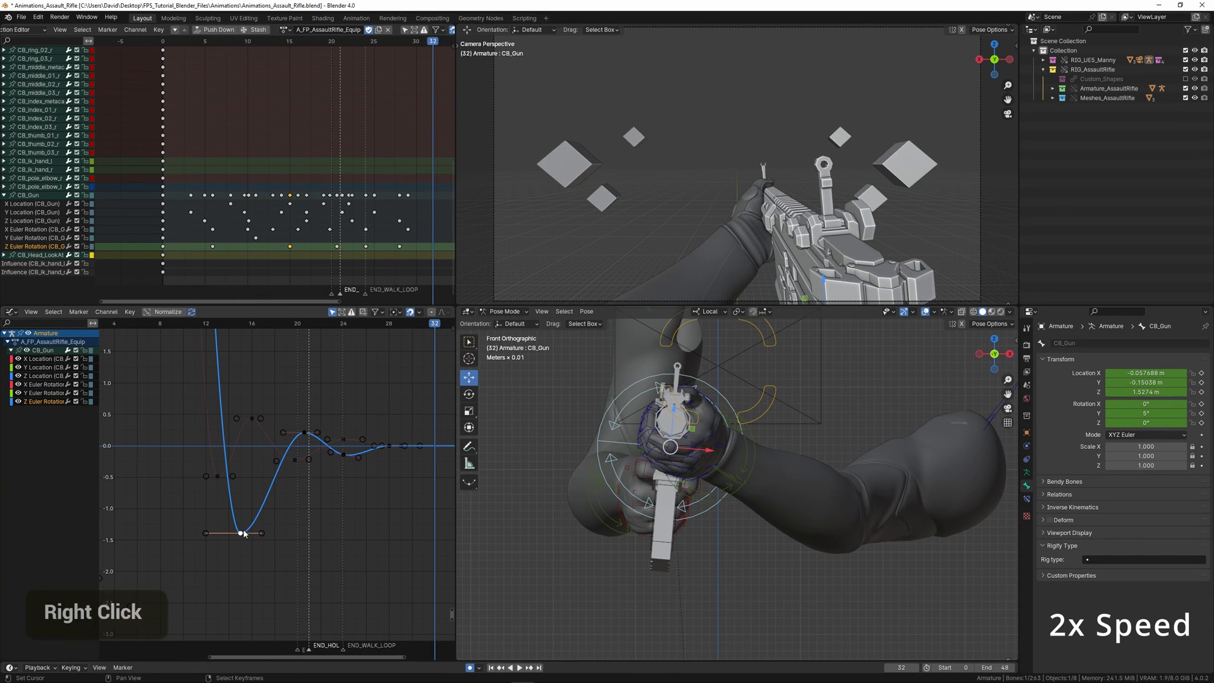
key(g)
click(254, 491)
click(191, 445)
key(space)
scroll(189, 446, down, 7)
key(space)
ctrl+middle_drag(214, 431, 349, 490)
key(ctrl+s)
Step: Raise the frame 6 Z Euler Rotation key to about 47 degrees and play back the motion from an orbited view
drag(221, 419, 273, 419)
right_click(273, 420)
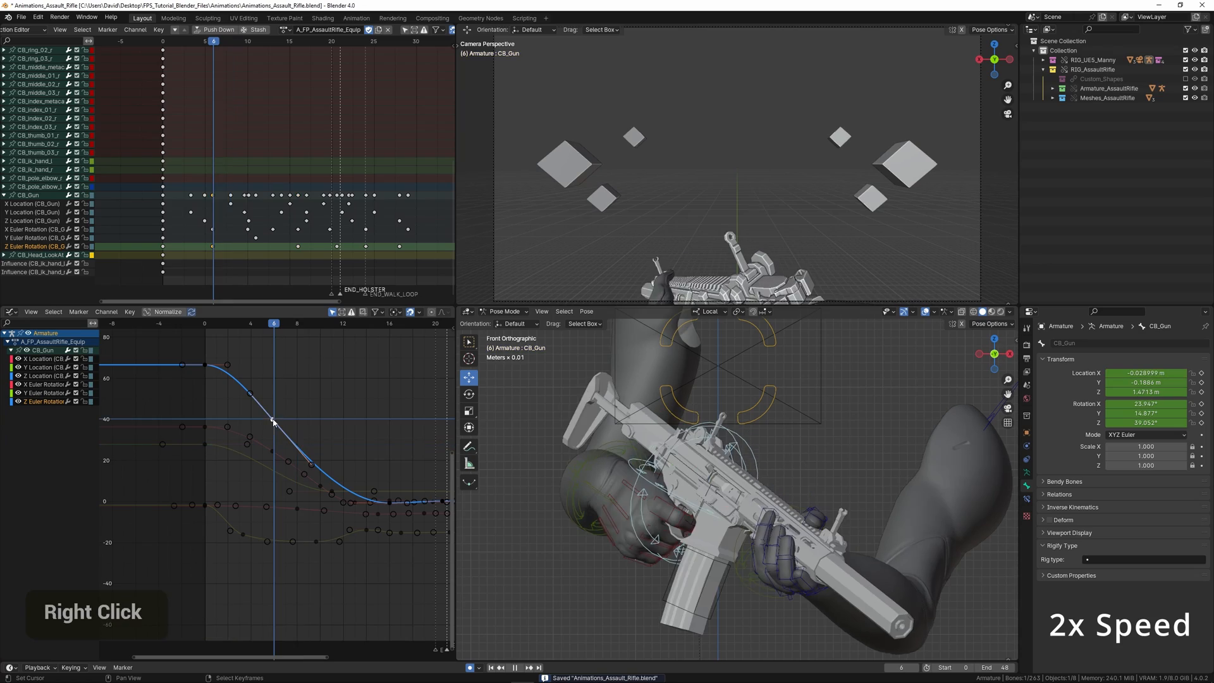
key(g)
click(273, 405)
key(space)
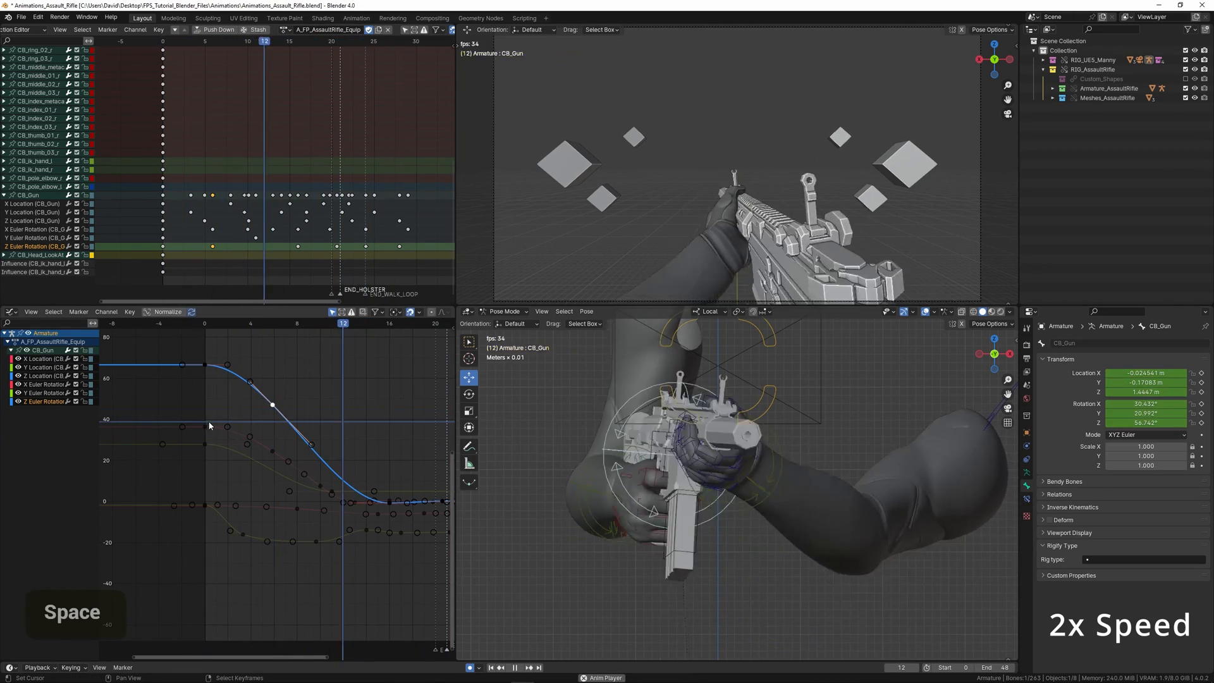
middle_drag(569, 452, 502, 492)
key(space)
key(space)
Step: Try shifting the frame 6 Z Euler Rotation key along the time axis, preview the motion, and undo the shift
drag(253, 423, 319, 426)
key(g)
key(x)
click(351, 426)
key(space)
key(ctrl+z)
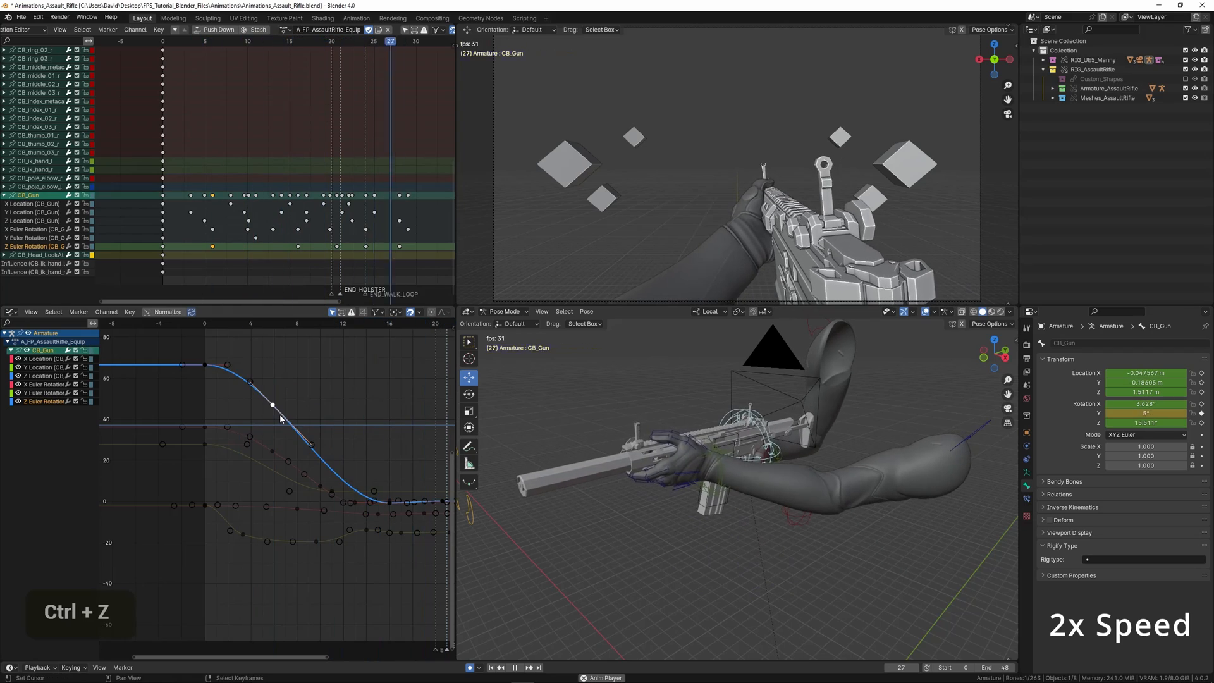
Step: Lower the frame 6 Z Euler Rotation key to about 36 degrees, checking the motion in playback
key(g)
click(267, 430)
key(space)
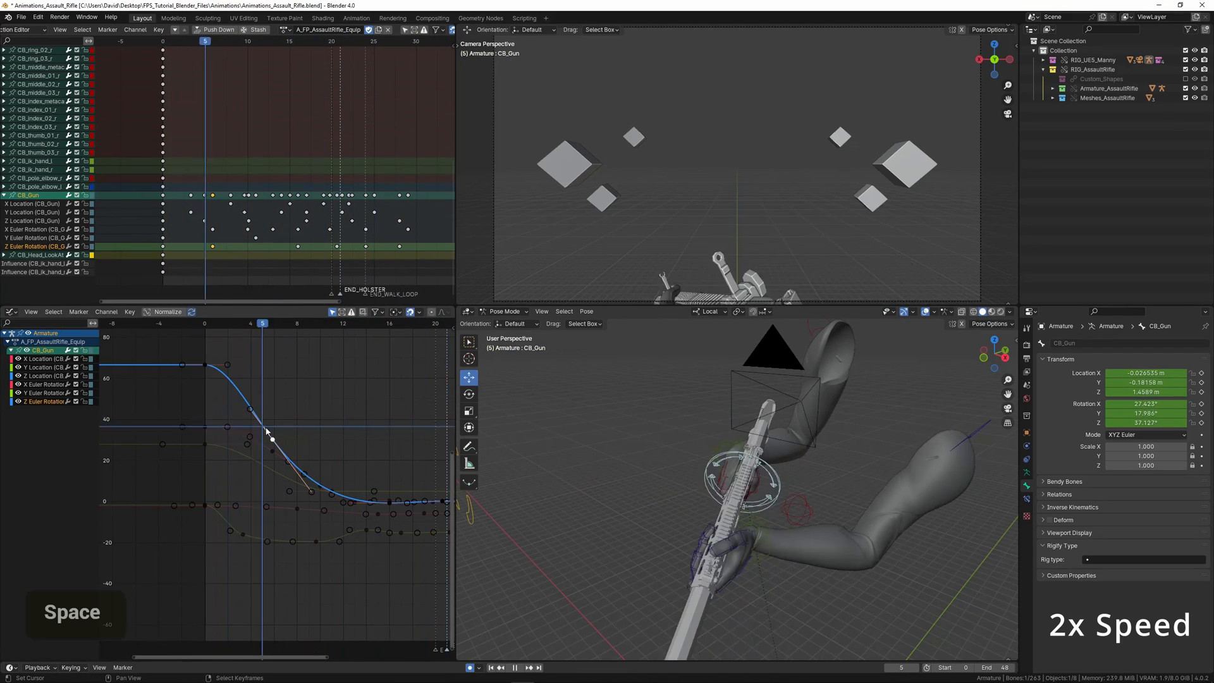
key(space)
key(g)
click(266, 419)
Step: Insert a Z Euler Rotation key at frame 4 and raise it to about 59 degrees
click(251, 395)
ctrl+click(251, 399)
scroll(255, 424, up, 2)
key(g)
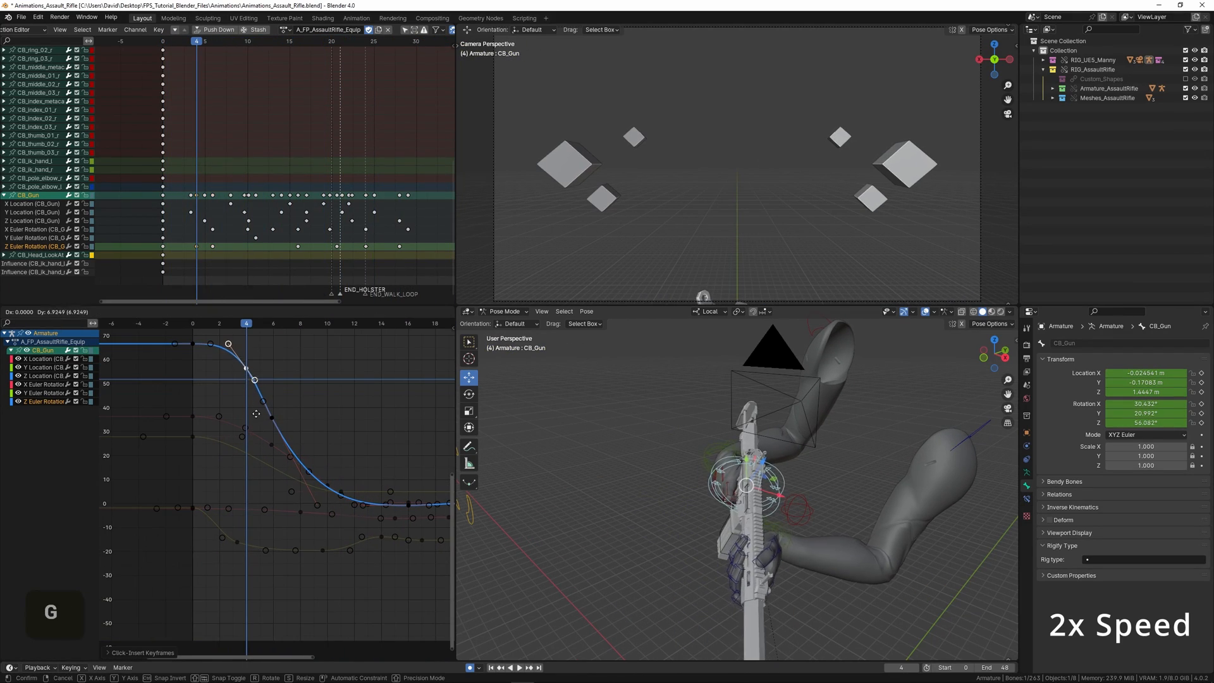
double_click(256, 403)
key(space)
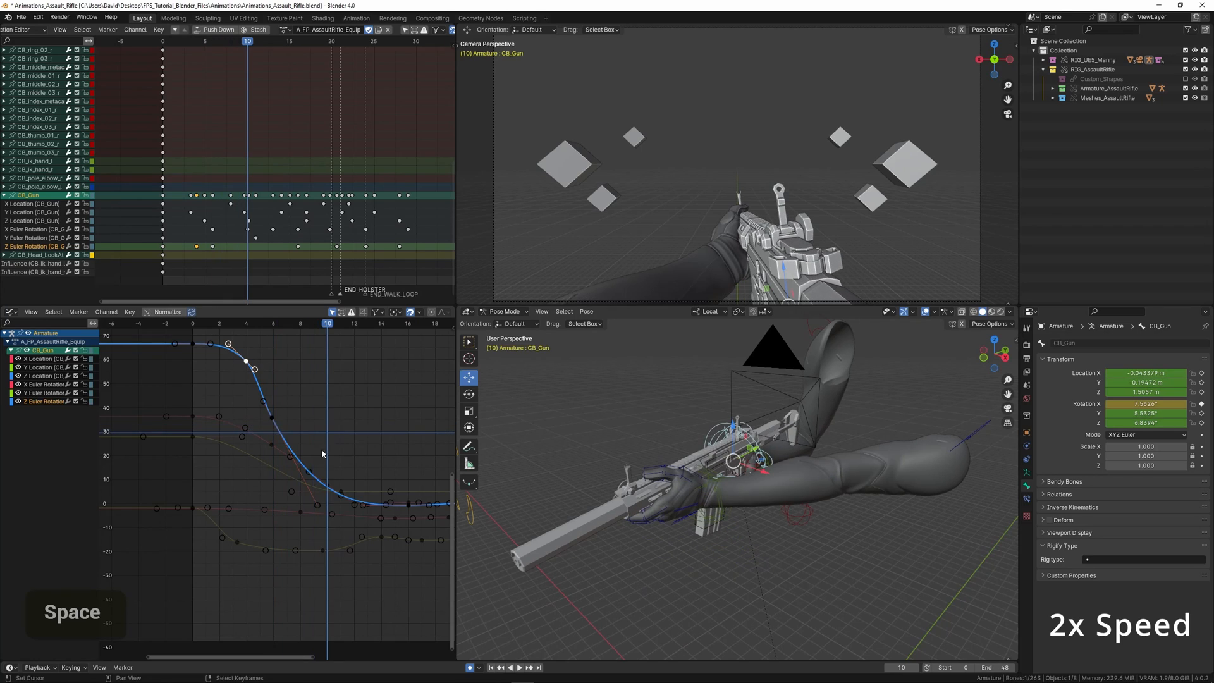
Step: Rotate the handles of the frame 6 Z Euler Rotation key to reshape the descent, and preview the motion
right_click(277, 423)
right_click(274, 419)
key(r)
click(270, 423)
key(space)
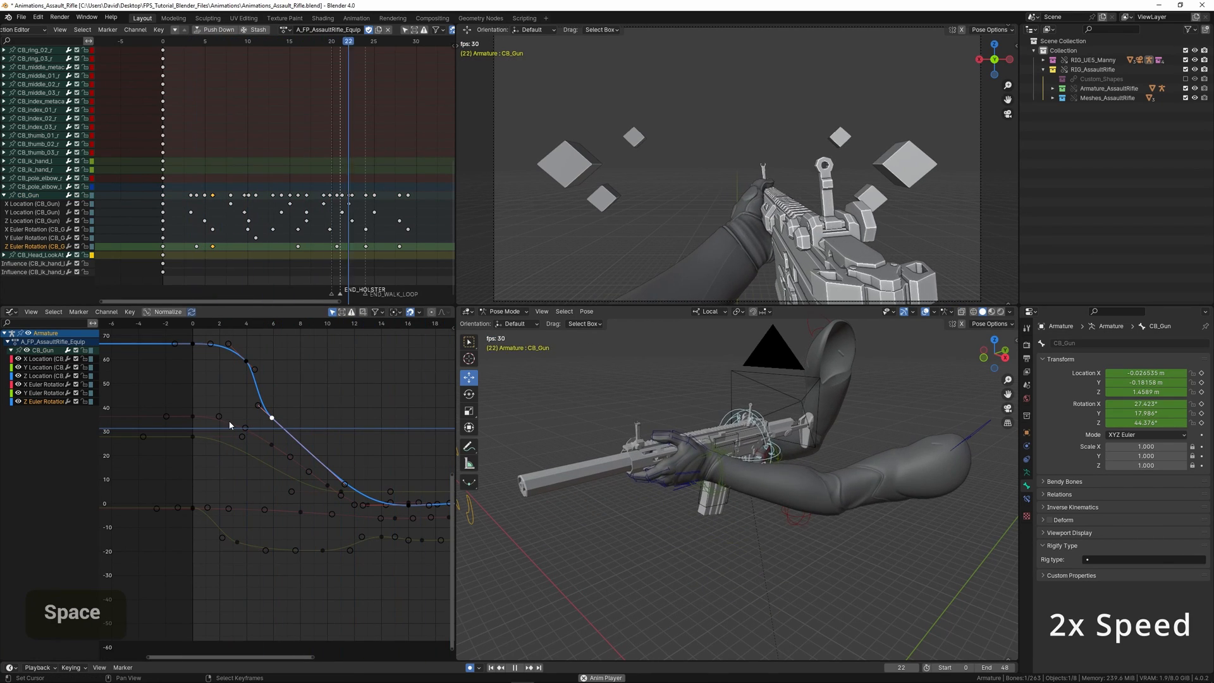
key(space)
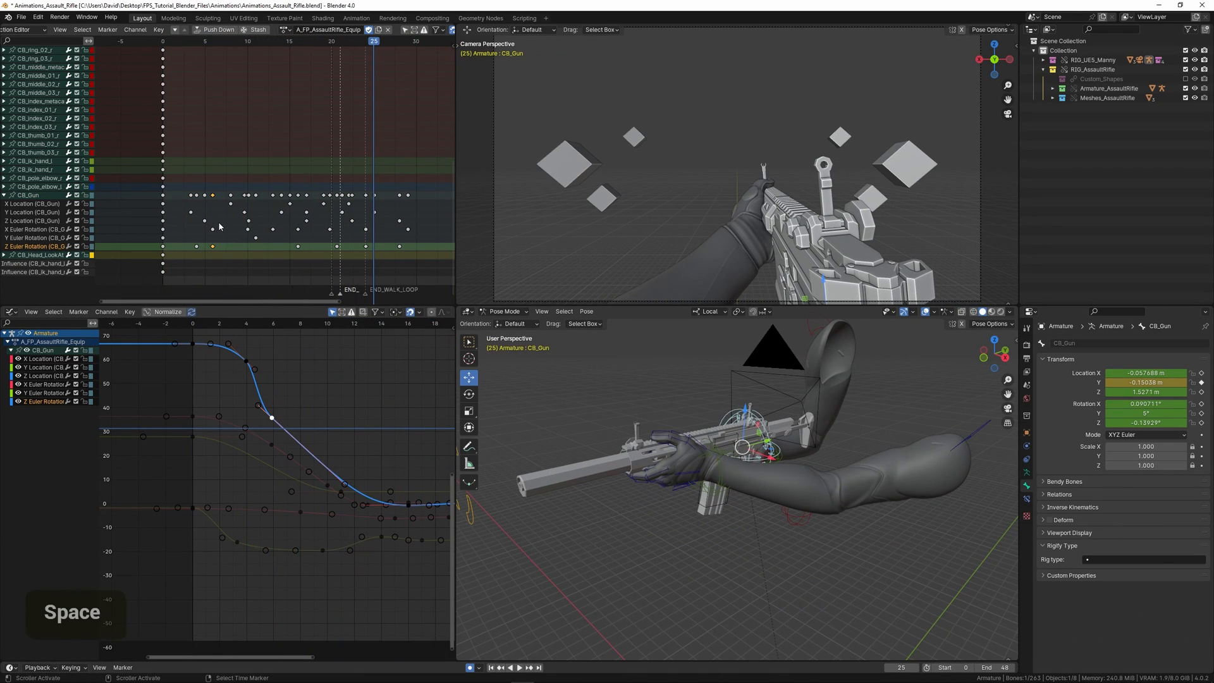
Step: Shift all CB_Gun keys after frame 0 two frames earlier in the Dope Sheet
middle_drag(221, 172, 219, 171)
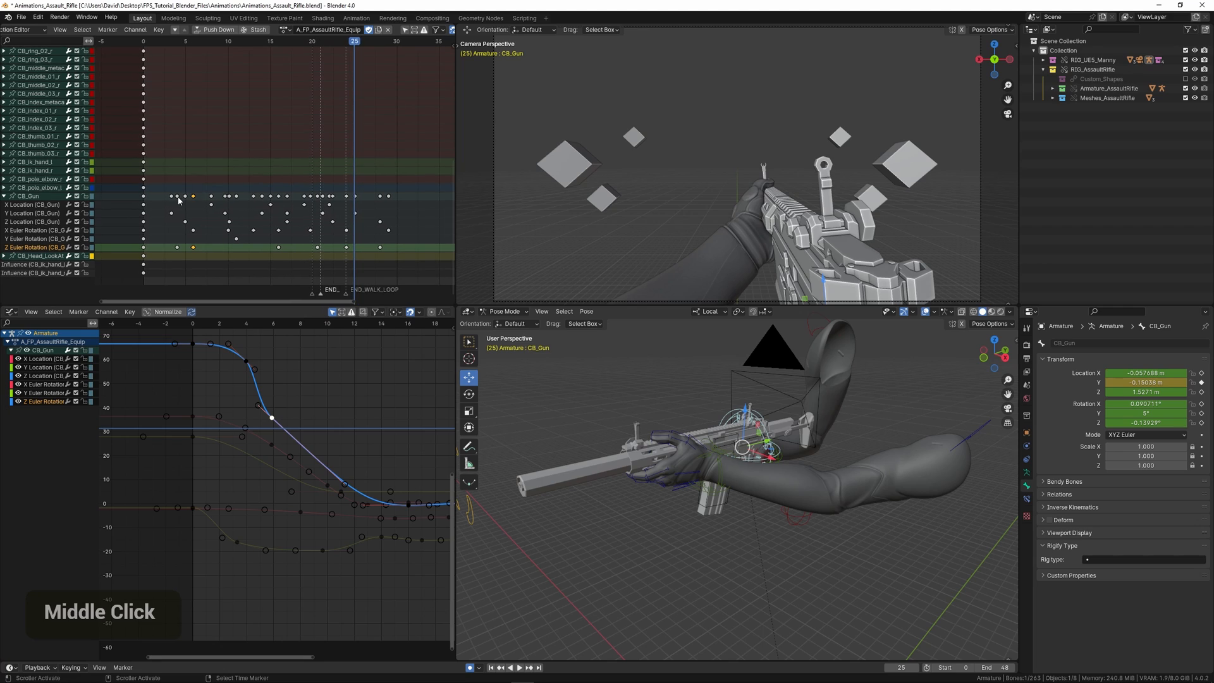
right_click(171, 198)
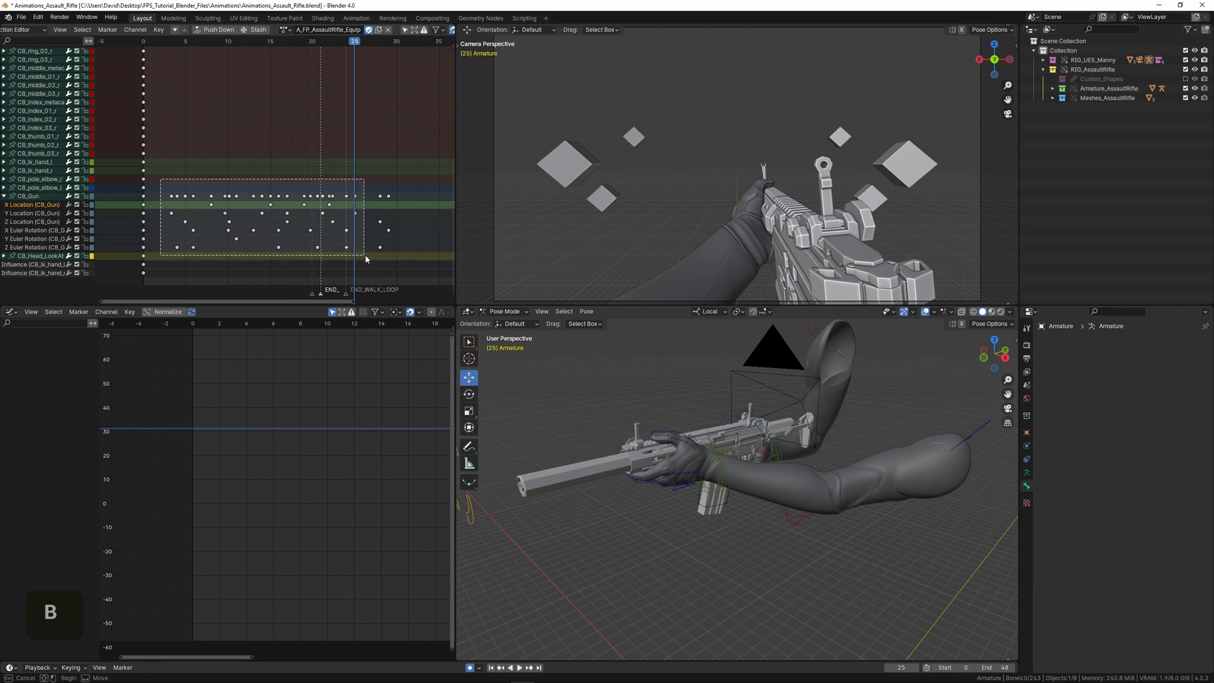
drag(366, 258, 365, 258)
scroll(272, 220, up, 1)
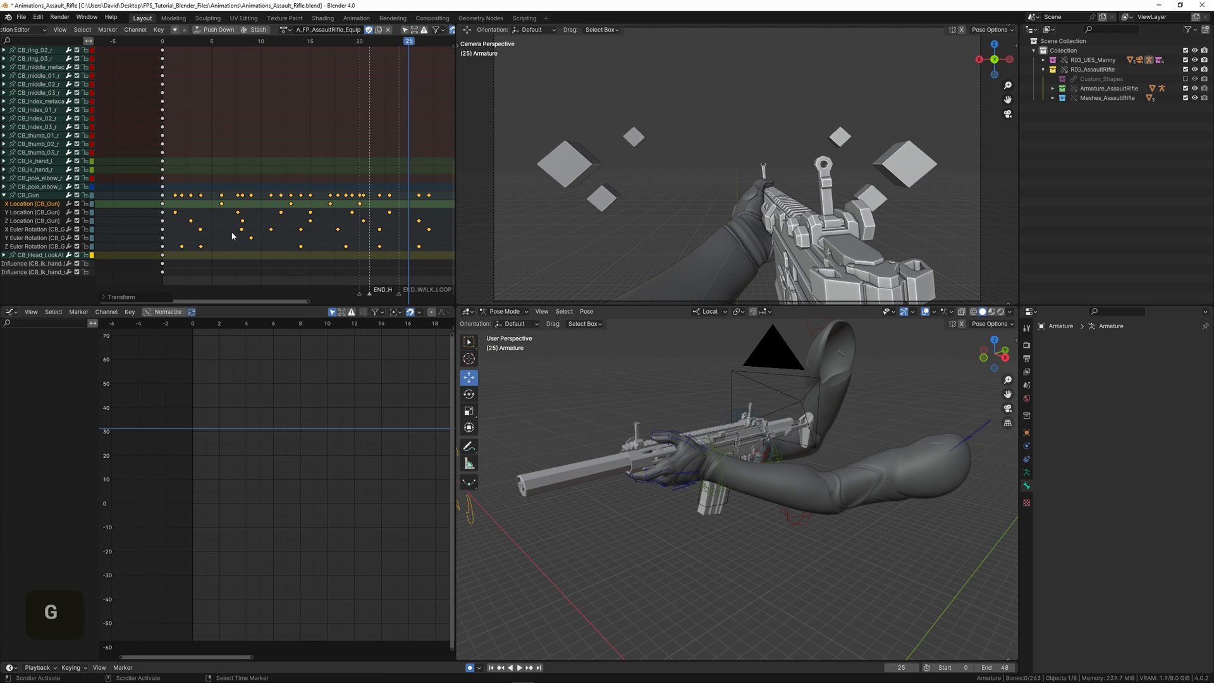
double_click(162, 232)
Step: Play back the retimed equip animation in the maximized camera view and save the file
key(space)
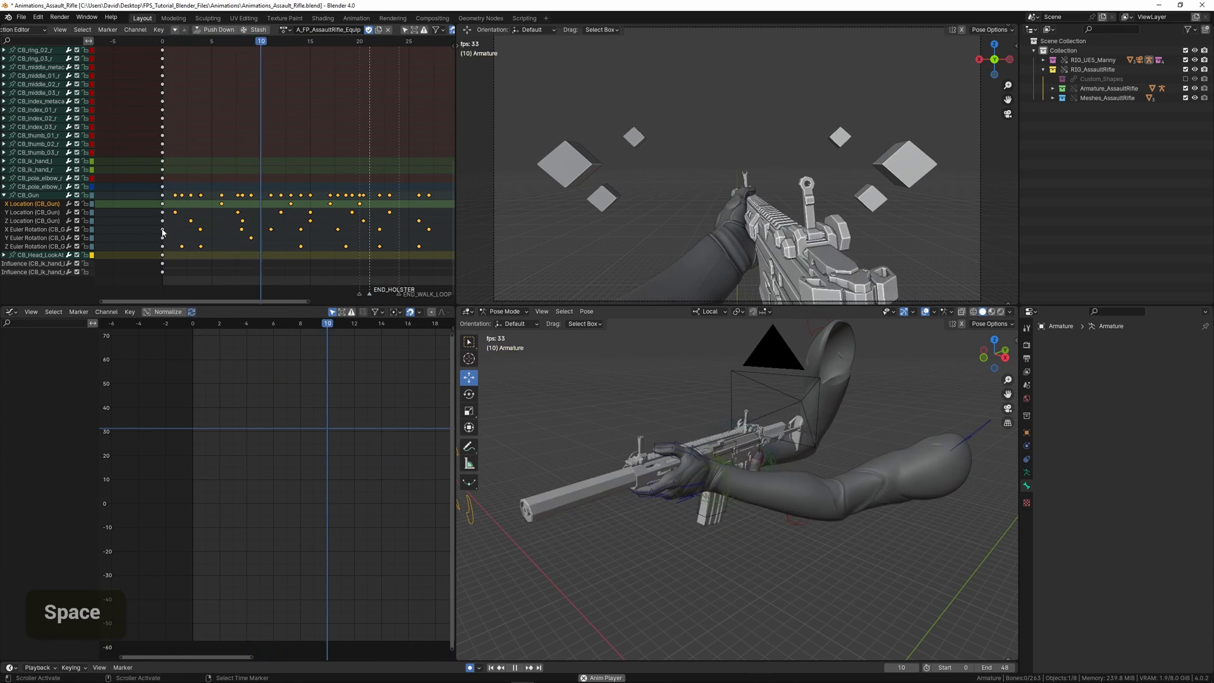
key(Escape)
mouse_move(167, 225)
mouse_down()
mouse_move(214, 232)
mouse_move(161, 233)
mouse_move(178, 237)
mouse_up()
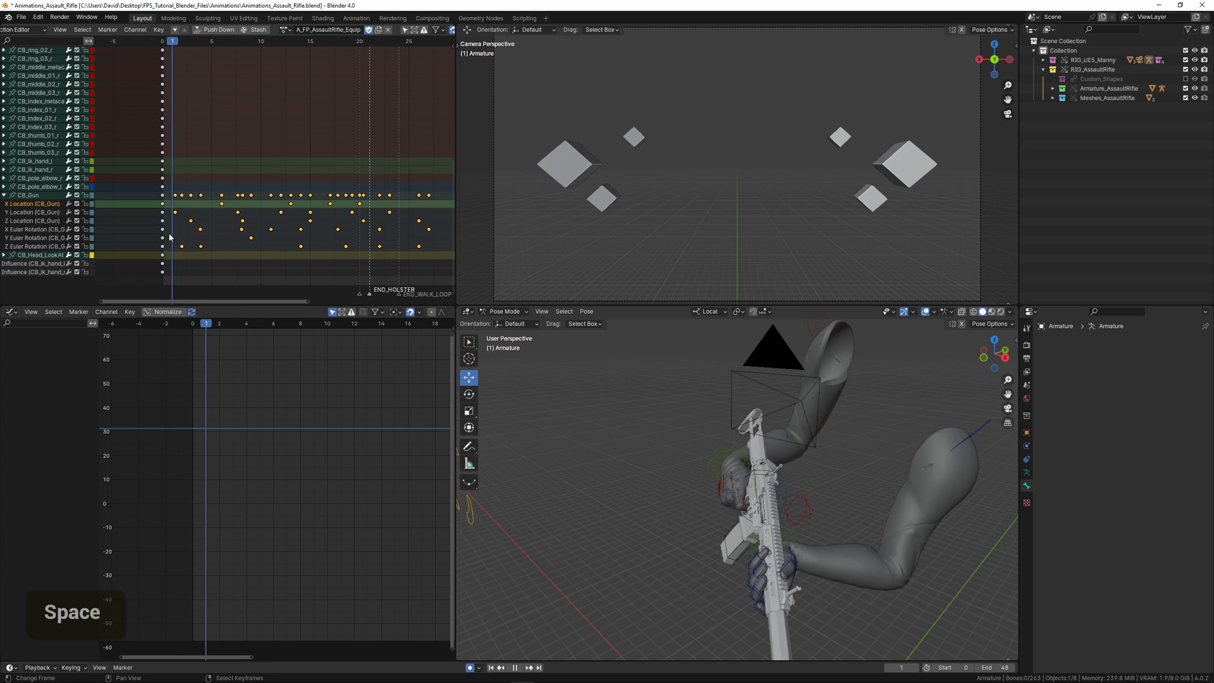
key(ctrl+space)
key(space)
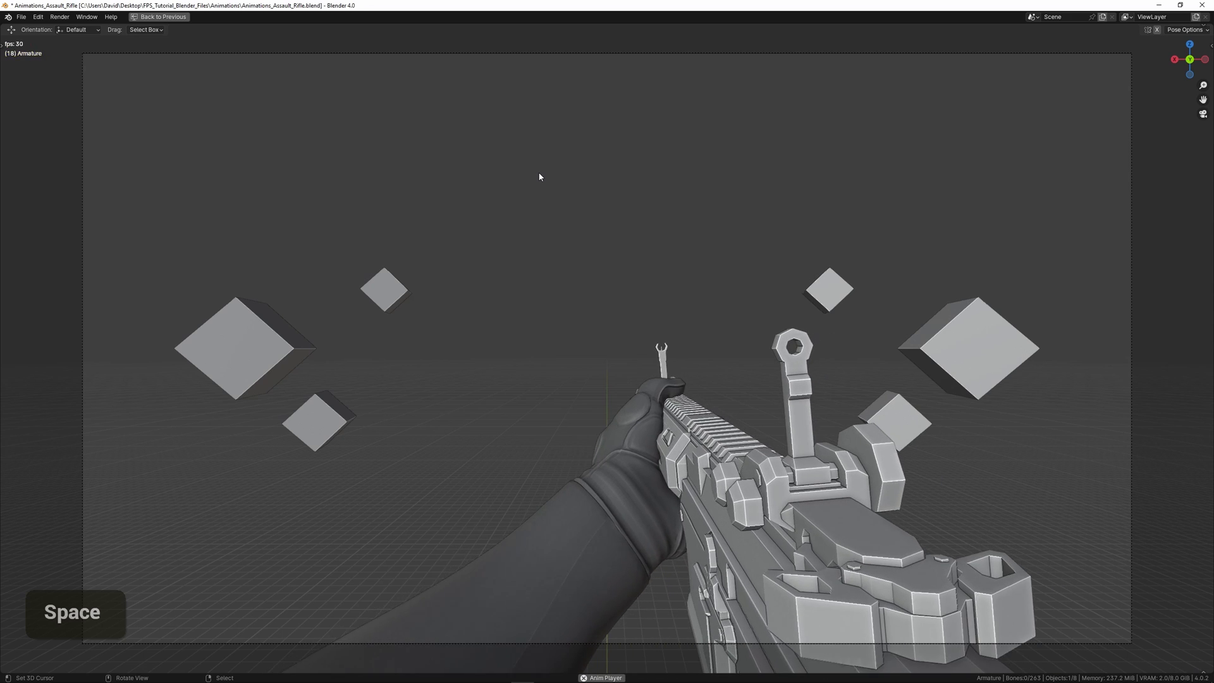
key(ctrl+space)
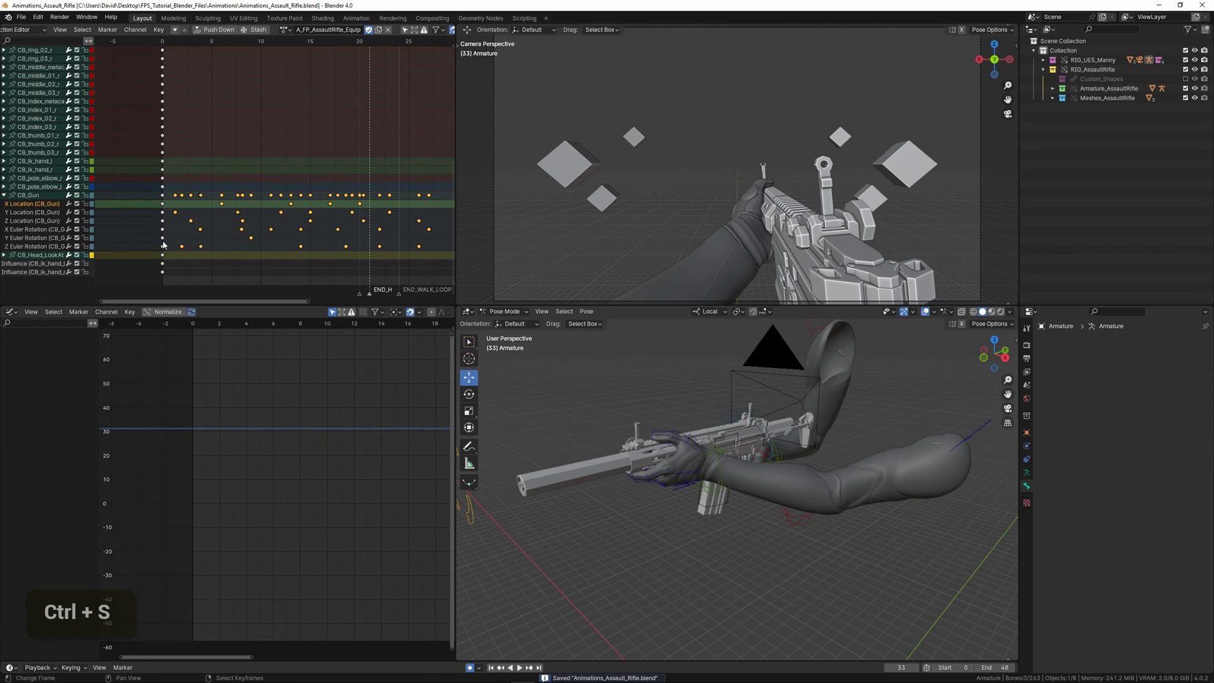
Step: Show CB_Gun's Y Euler Rotation curve and duplicate its frame 9 key to frame 15 at the same value
click(28, 196)
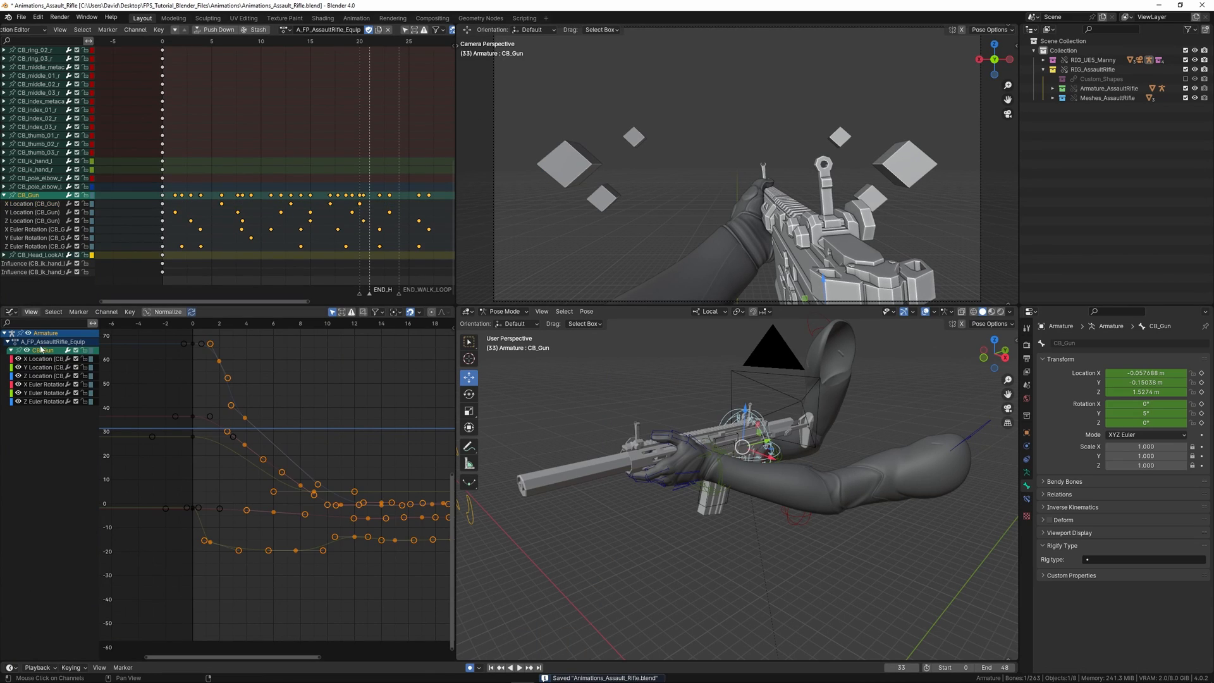
scroll(304, 458, up, 4)
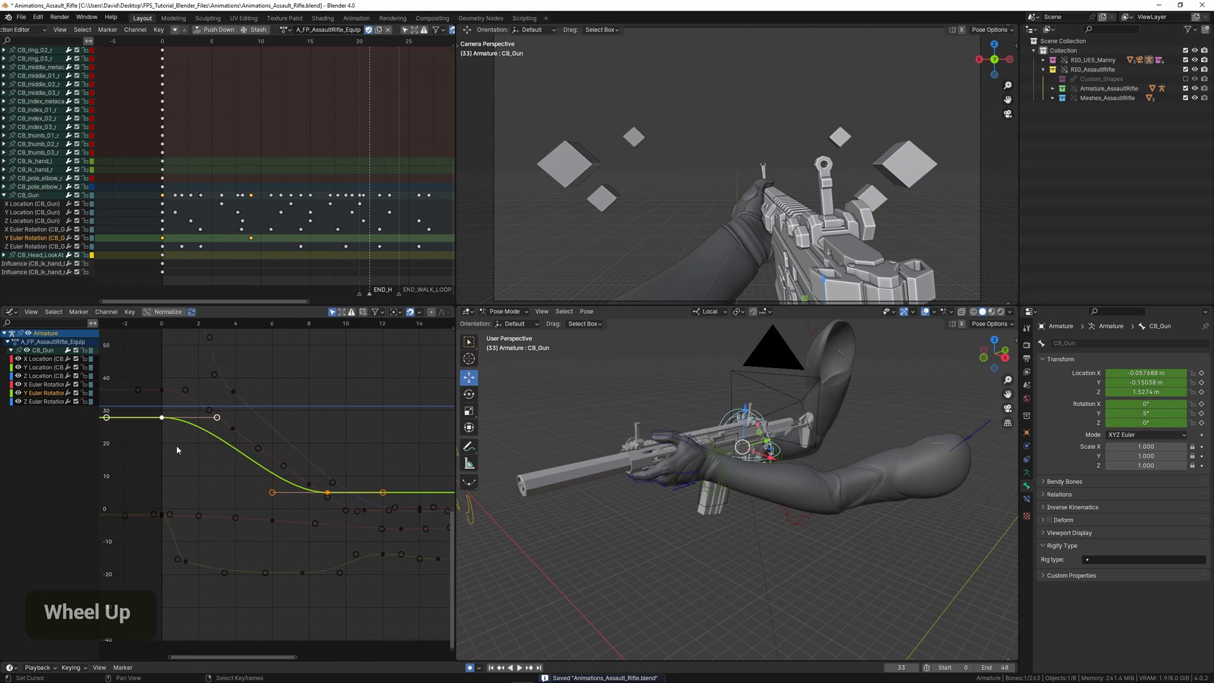
right_drag(177, 447, 288, 457)
scroll(316, 494, up, 2)
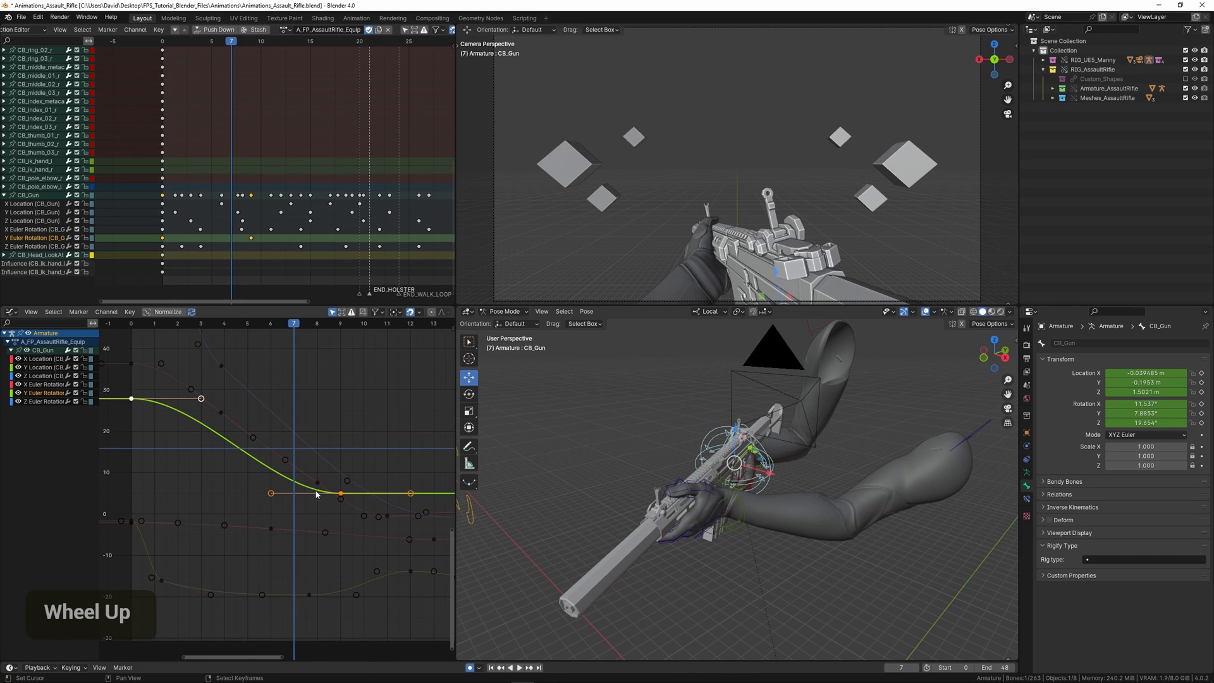
ctrl+middle_drag(339, 496, 275, 454)
scroll(274, 455, up, 2)
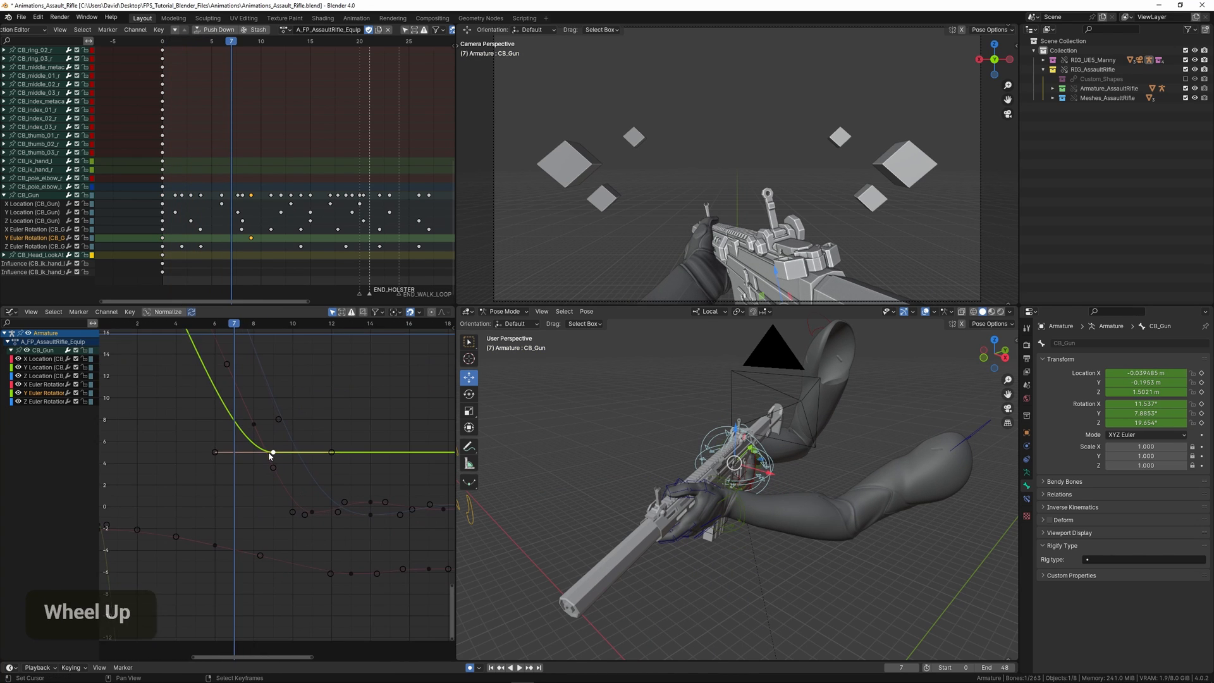
key(shift+d)
key(x)
ctrl+middle_drag(375, 456, 287, 466)
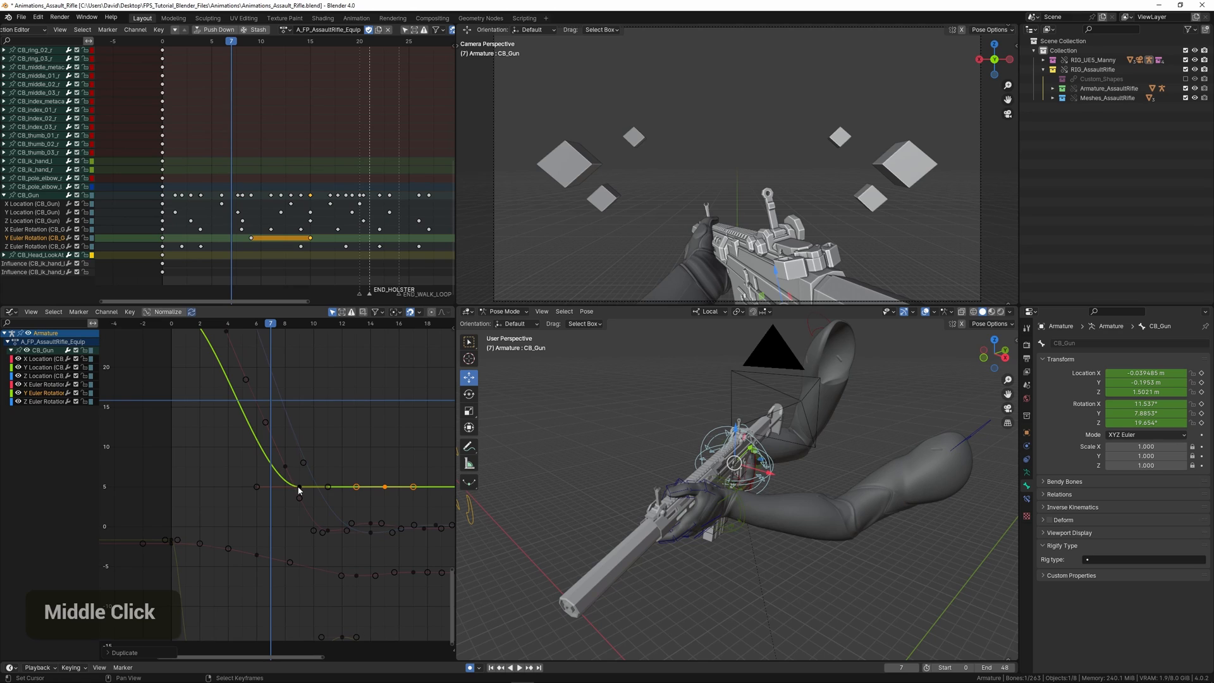
Step: Move the frame 9 Y Euler Rotation key to frame 8 at about 16 degrees and scrub through the motion
key(g)
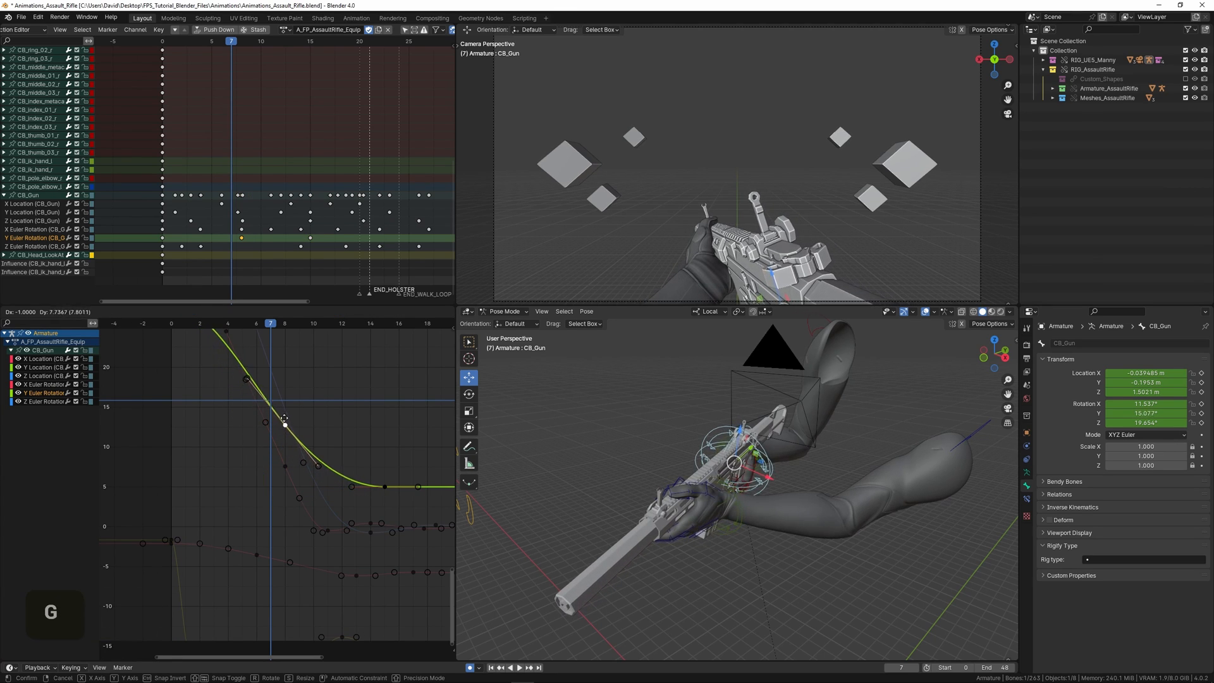
click(284, 394)
drag(231, 399, 352, 423)
Step: Insert a Y Euler Rotation key at frame 13, raise it to about 11.5 degrees, and rotate its handles to a shallower slope
middle_drag(353, 448, 262, 415)
scroll(262, 418, up, 3)
ctrl+click(260, 432)
key(g)
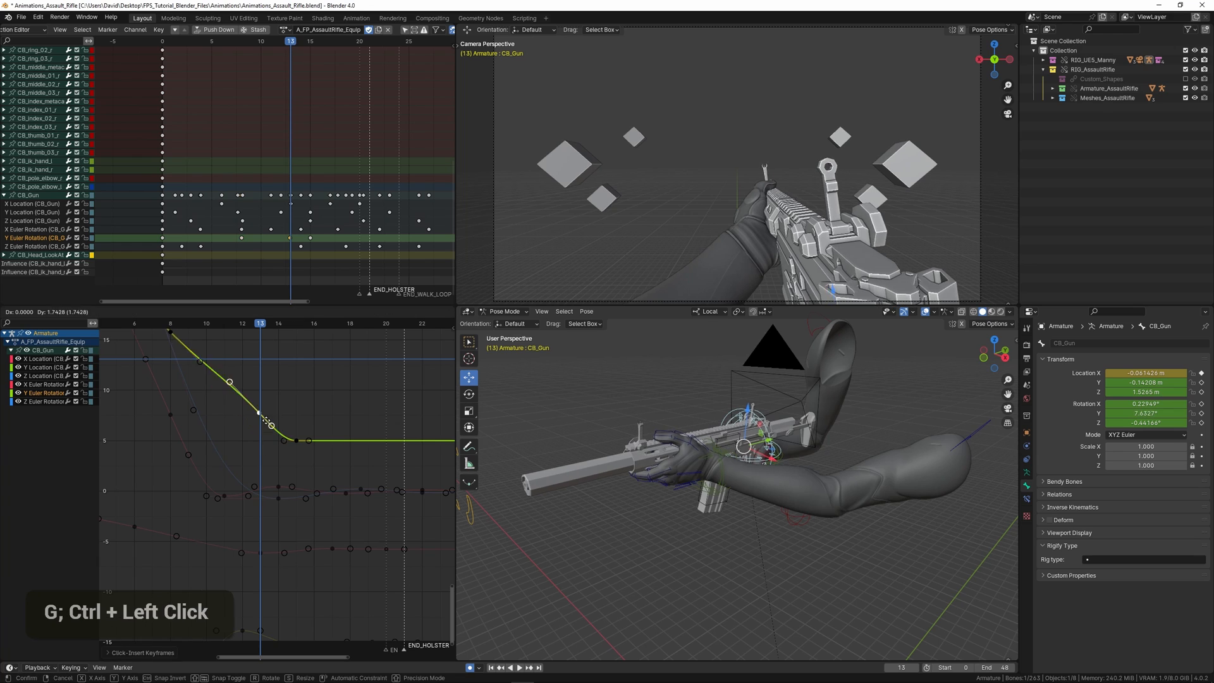
click(266, 383)
double_click(195, 387)
key(r)
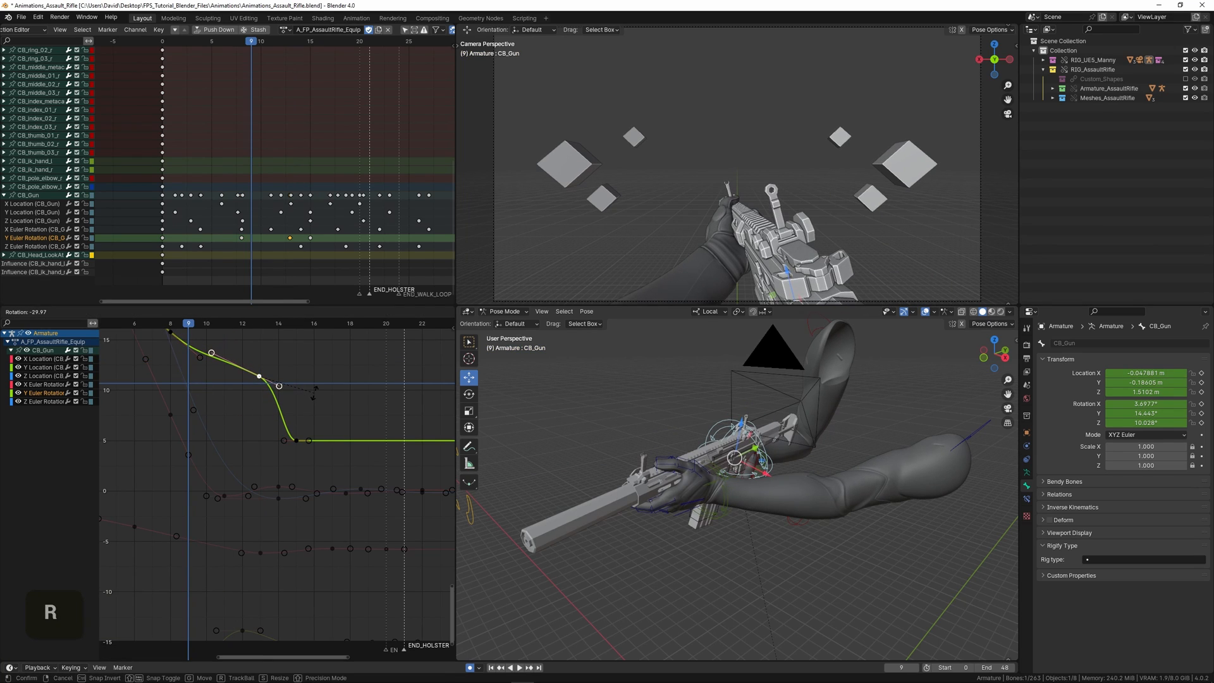
Step: Duplicate the frame 15 Y Euler Rotation key to frame 18 and lower the original to about 1.7 degrees
click(296, 441)
key(shift+d)
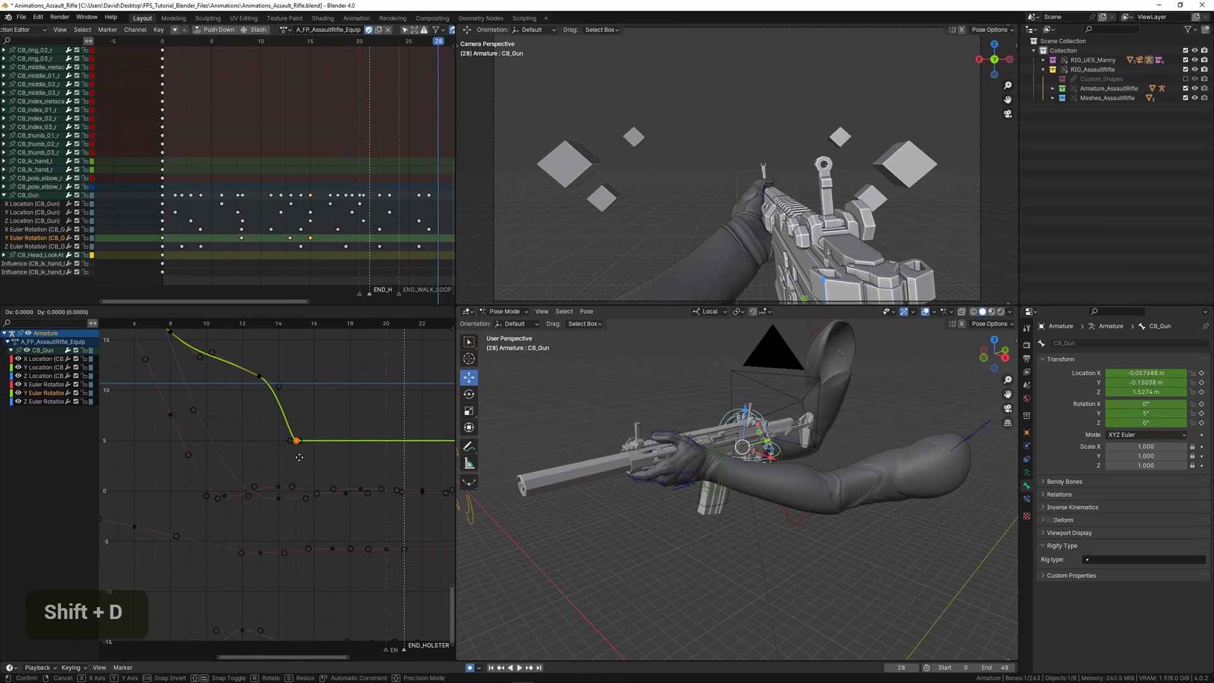
key(g)
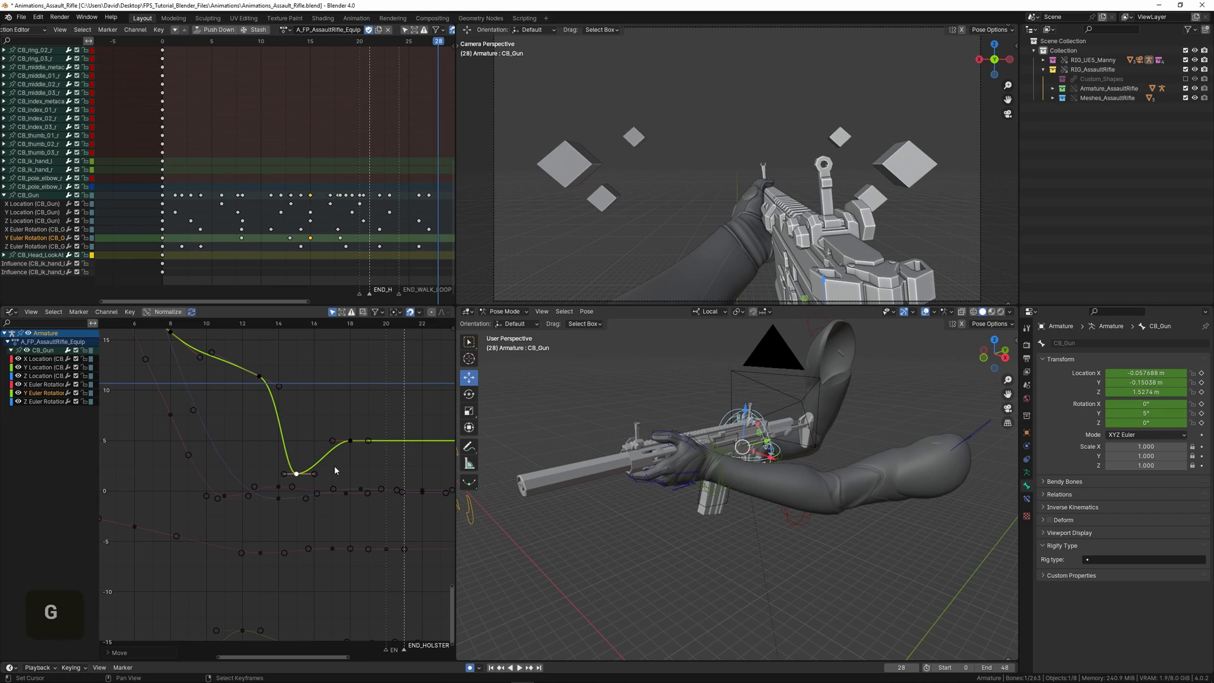
Step: Duplicate the frame 18 Y Euler Rotation key to frame 20 and raise the original to about 6.5 degrees
middle_drag(335, 471, 271, 501)
right_click(278, 471)
key(shift+d)
key(x)
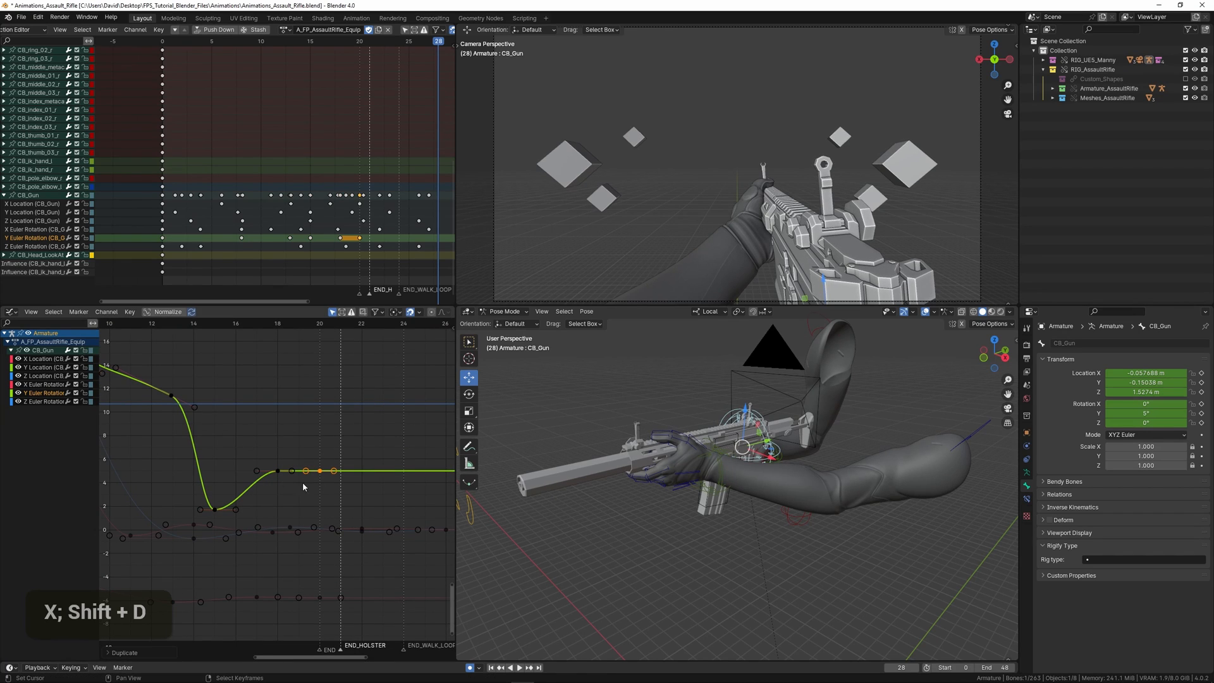
key(g)
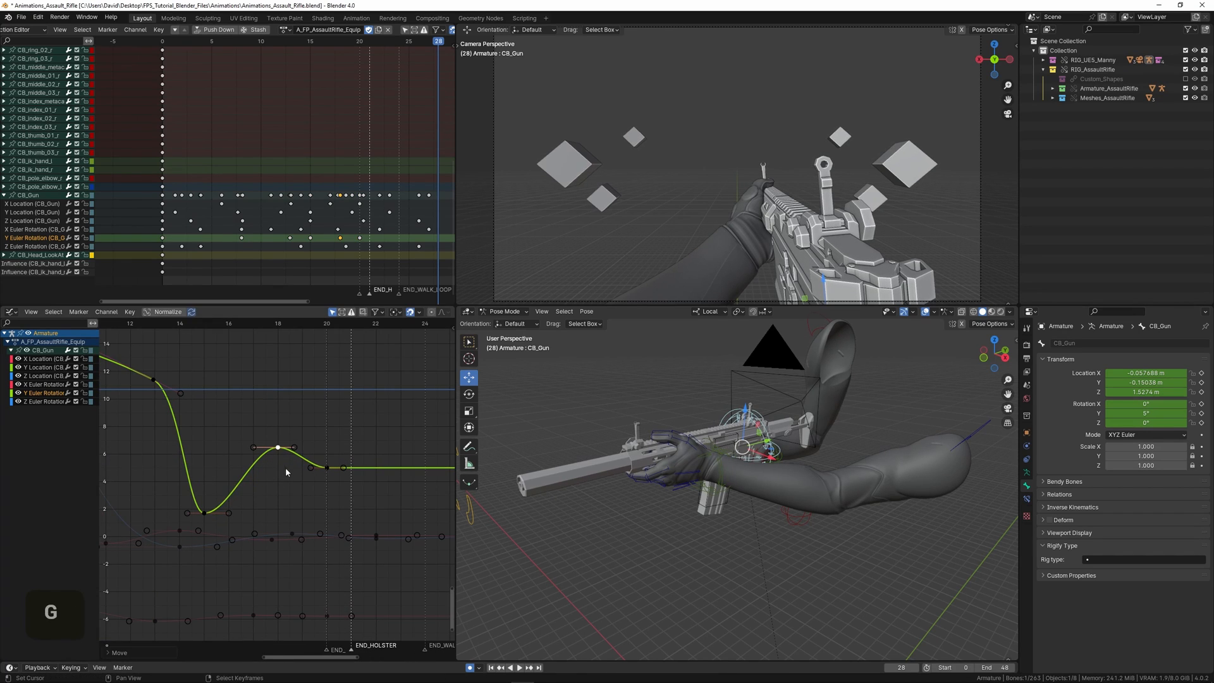
Step: Duplicate the frame 20 Y Euler Rotation key to frame 23, move the original to frame 21 at about 4 degrees, and preview
right_click(327, 468)
key(shift+d)
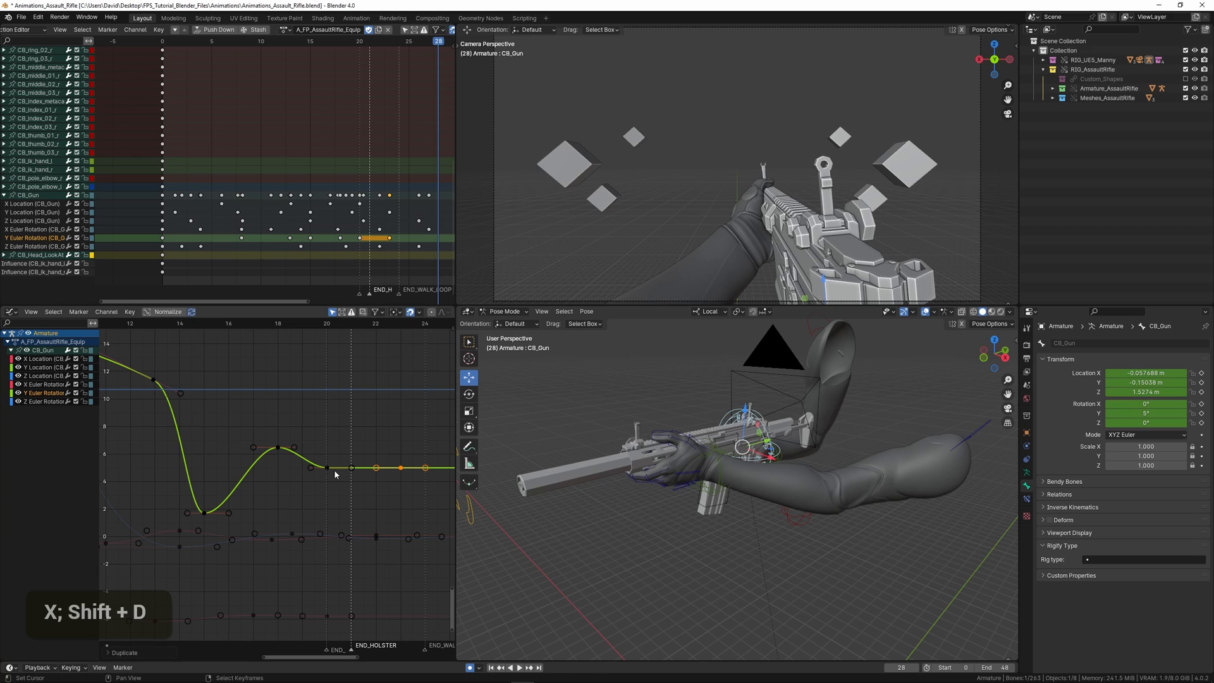
key(g)
scroll(319, 485, down, 2)
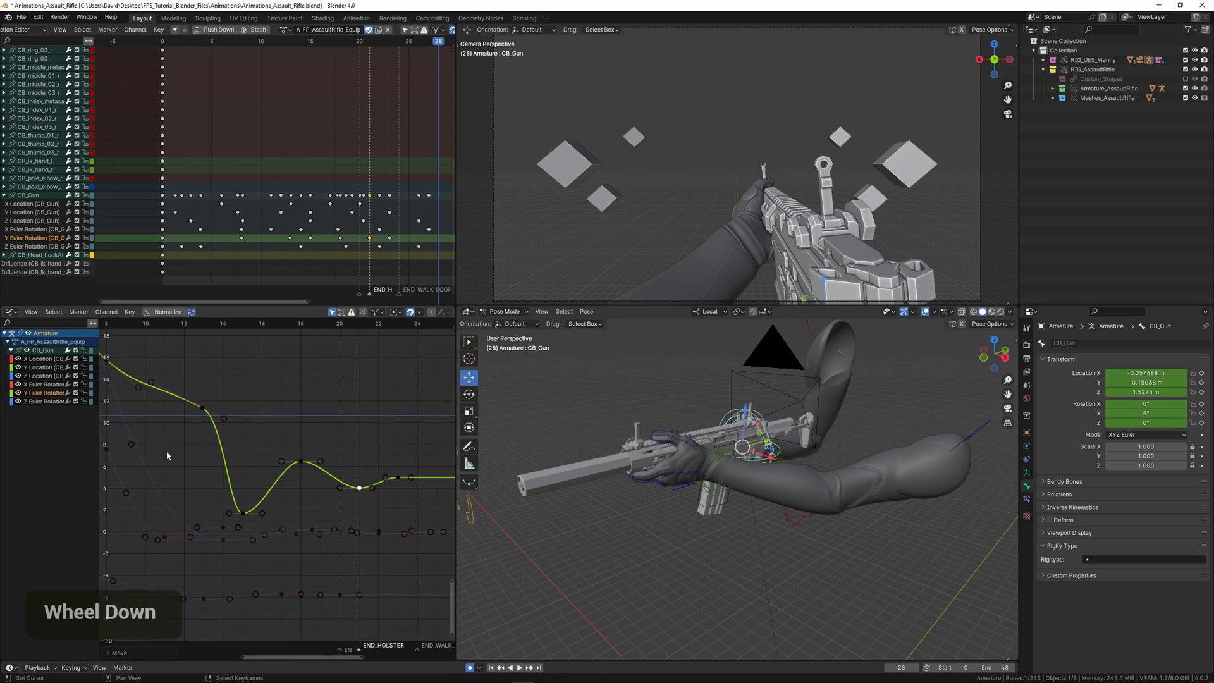
key(space)
key(space)
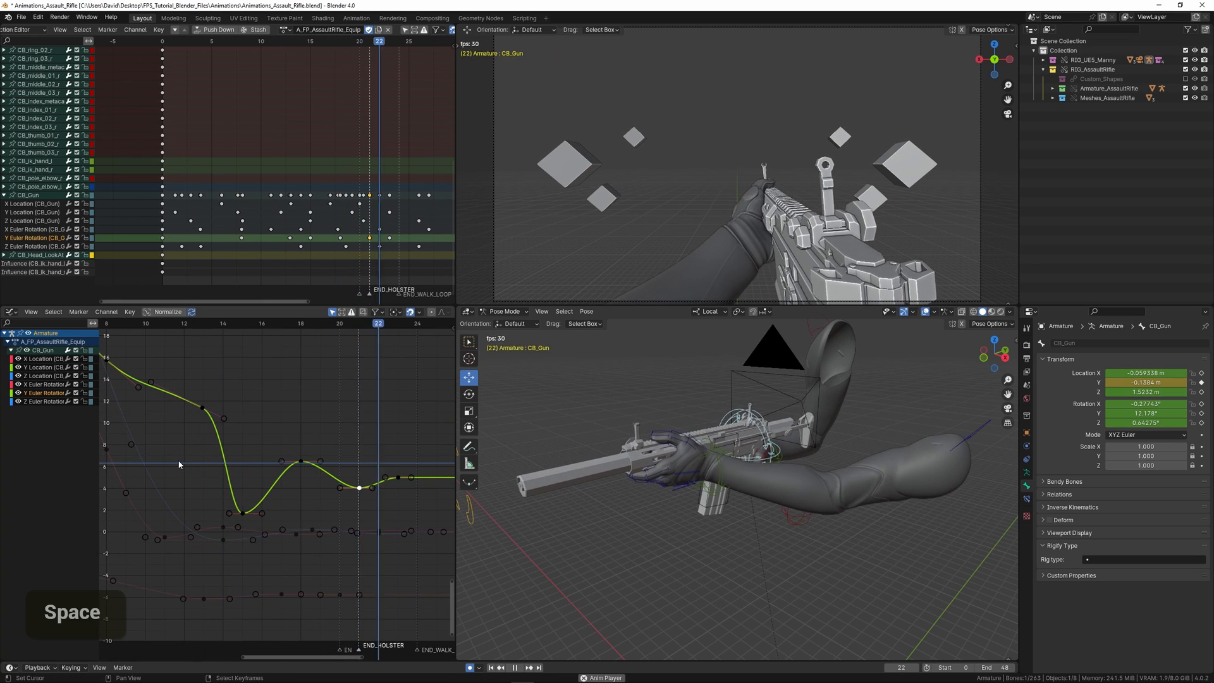
Step: Shift the Y Euler Rotation keys from frame 13 onward two frames earlier and preview the equip animation
scroll(166, 446, down, 3)
scroll(177, 455, up, 1)
key(space)
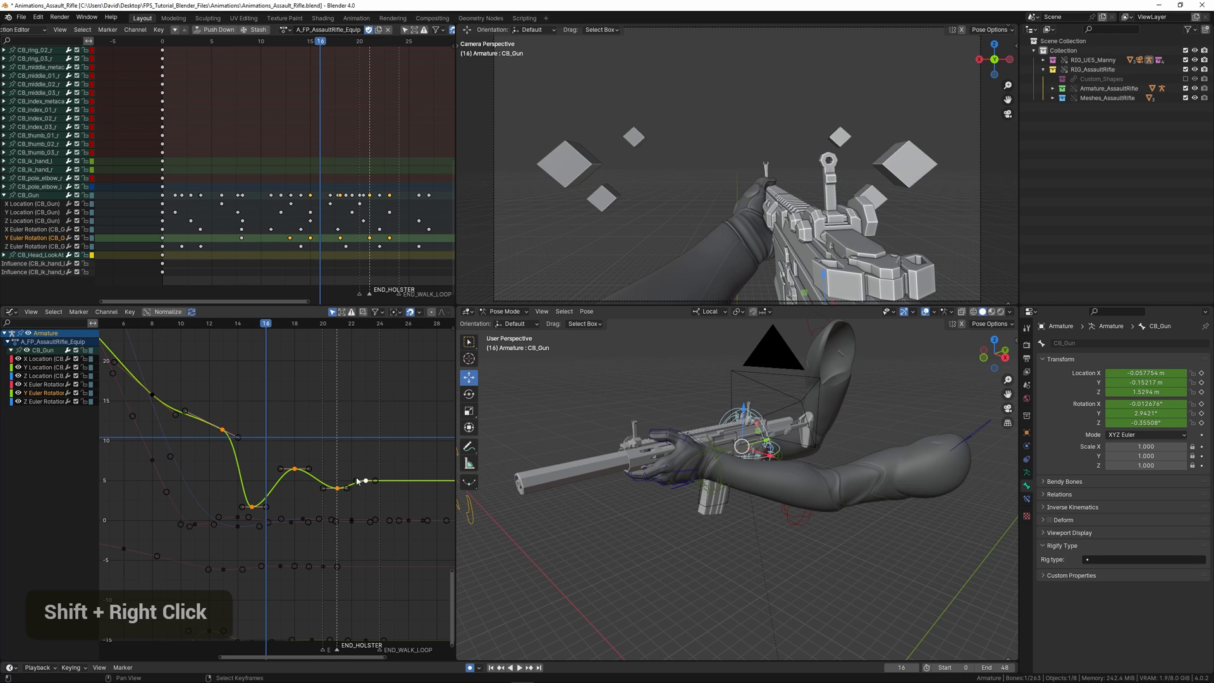
middle_drag(357, 481, 393, 495)
key(g)
key(x)
click(165, 447)
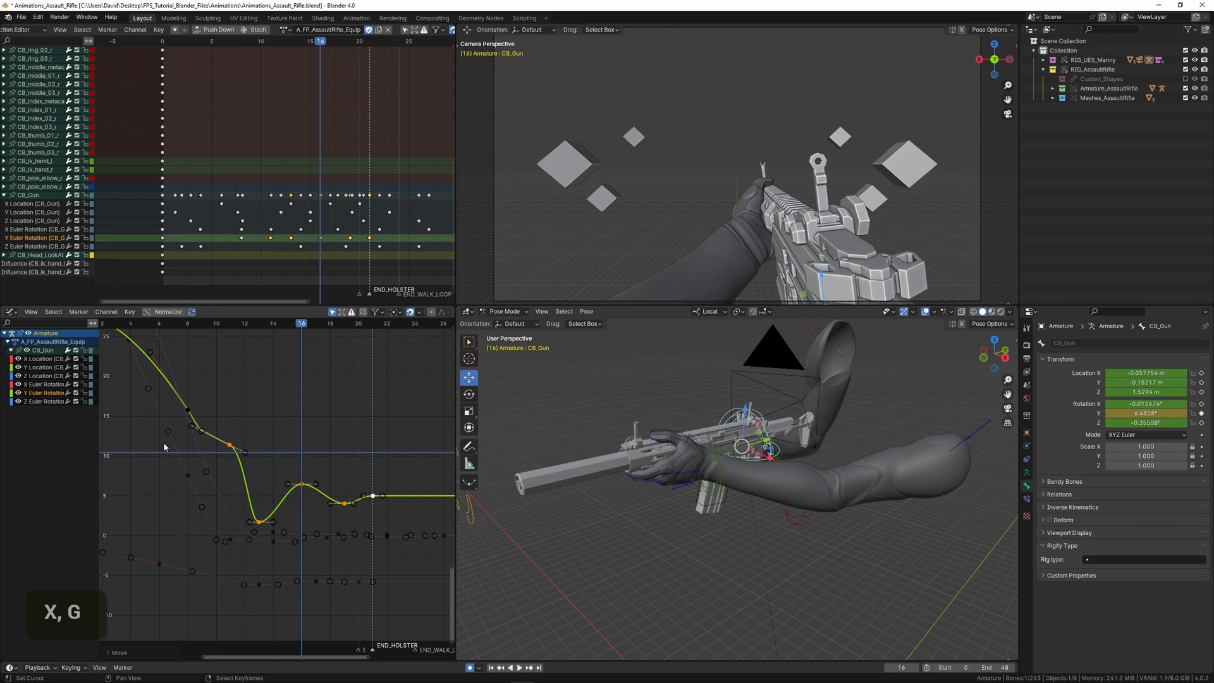
key(space)
key(space)
scroll(237, 474, up, 1)
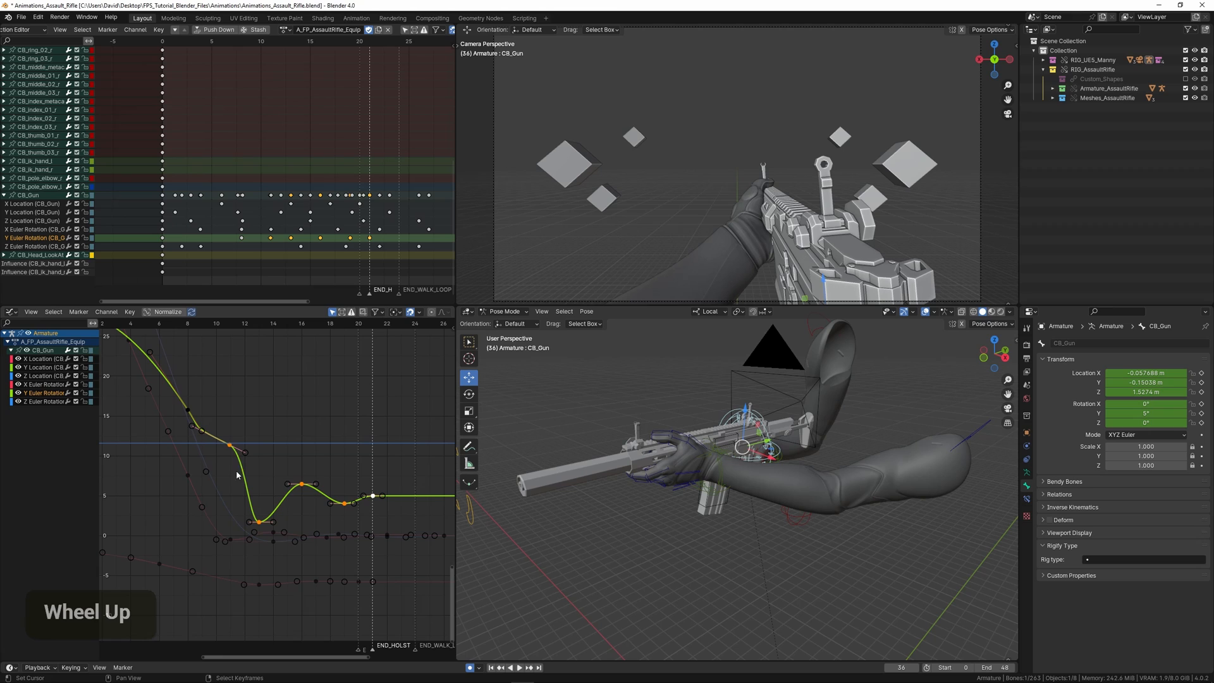
Step: Soften the Y Euler Rotation oscillation by raising the frame 19 key to about 4.65 degrees and lowering the frame 16 key to about 5.5
click(302, 485)
scroll(313, 482, up, 2)
ctrl+middle_drag(324, 500, 335, 480)
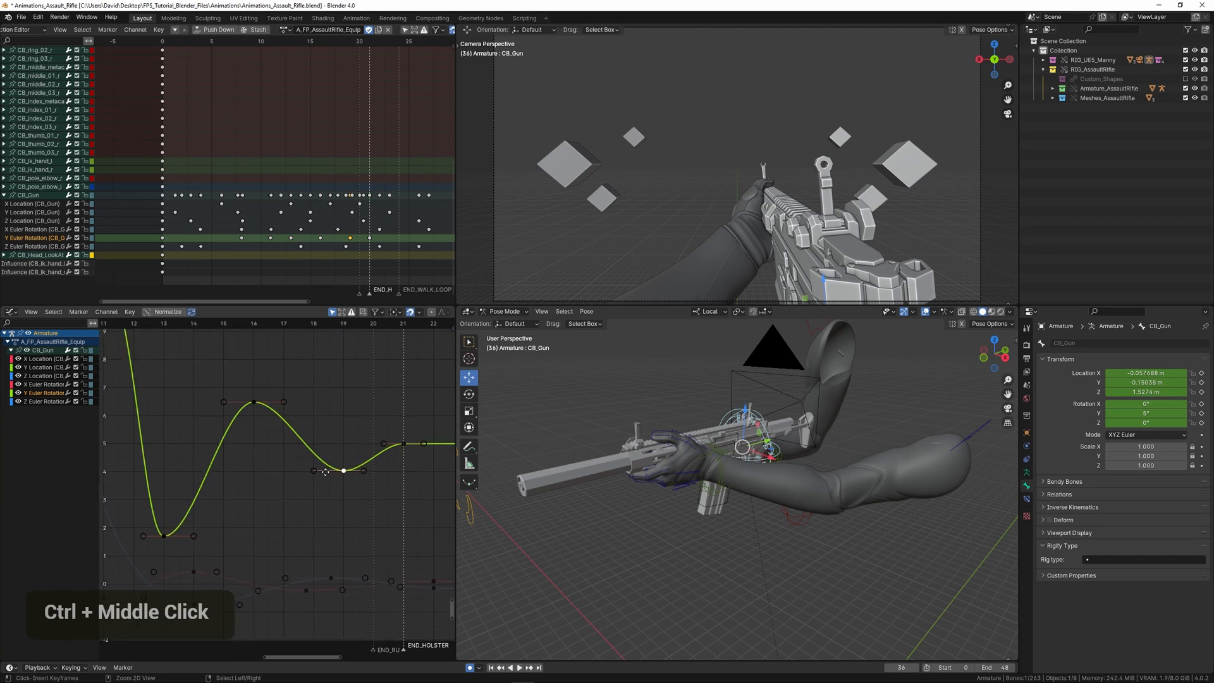
scroll(335, 478, down, 1)
key(g)
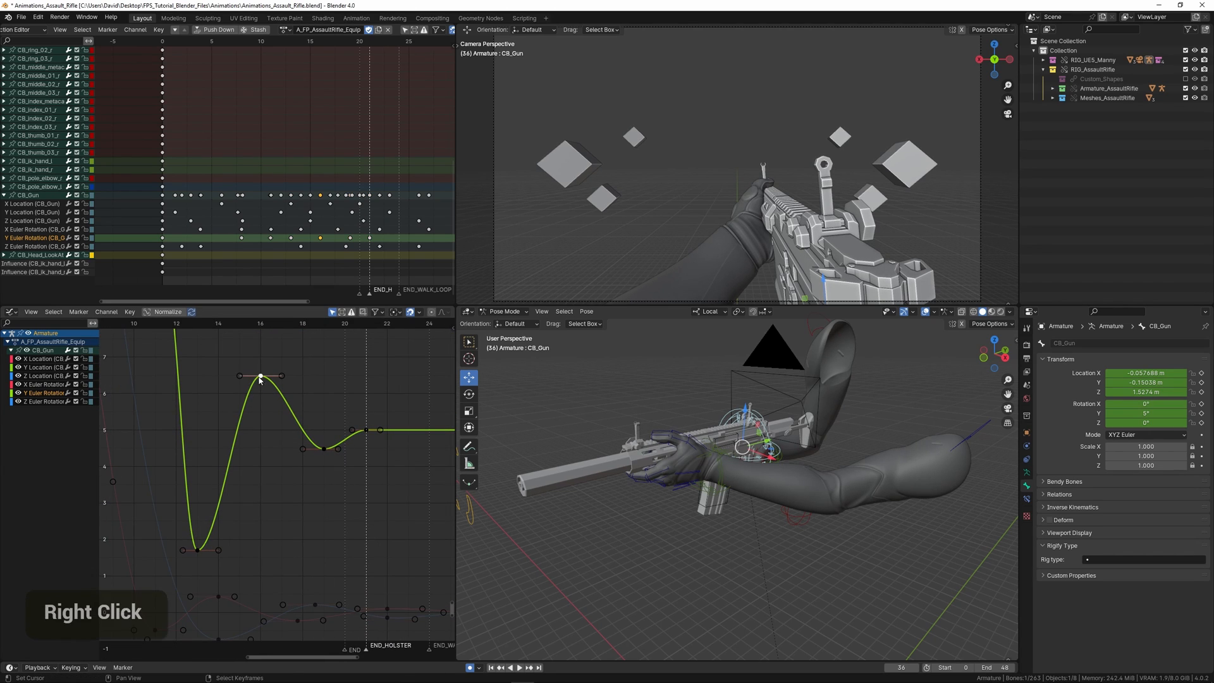
key(g)
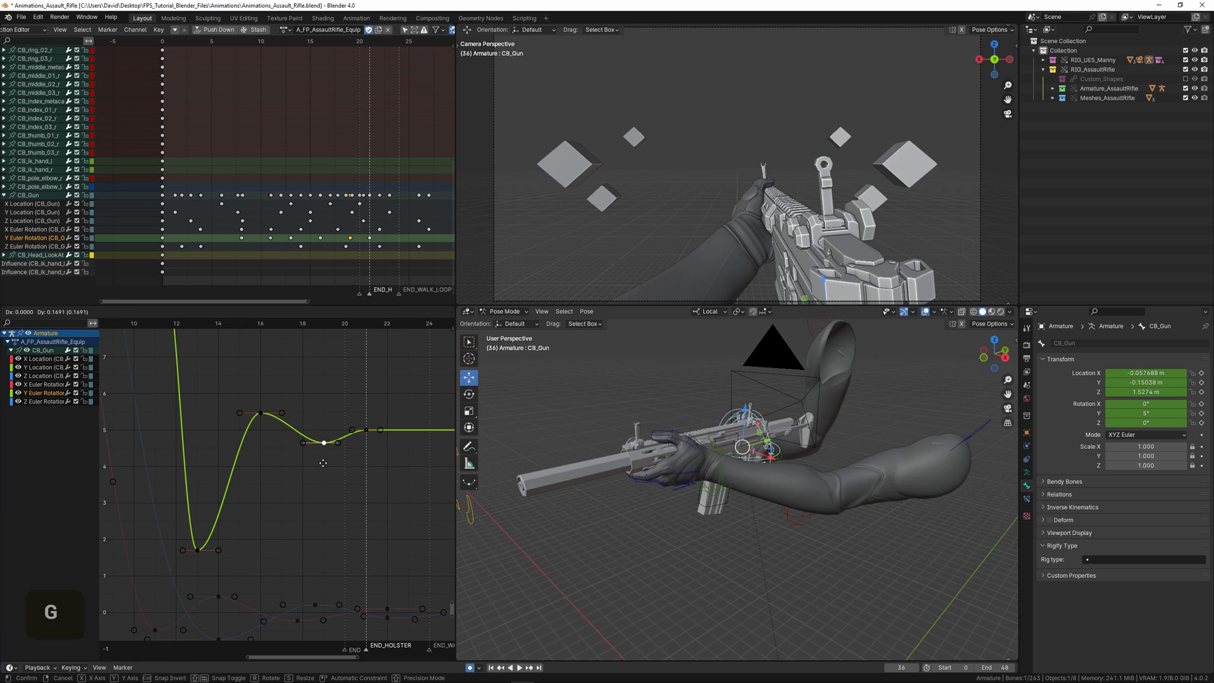
Step: Raise the frame 13 Y Euler Rotation key to about 3.1 degrees and preview the animation from the front view
key(space)
scroll(195, 528, down, 1)
double_click(218, 508)
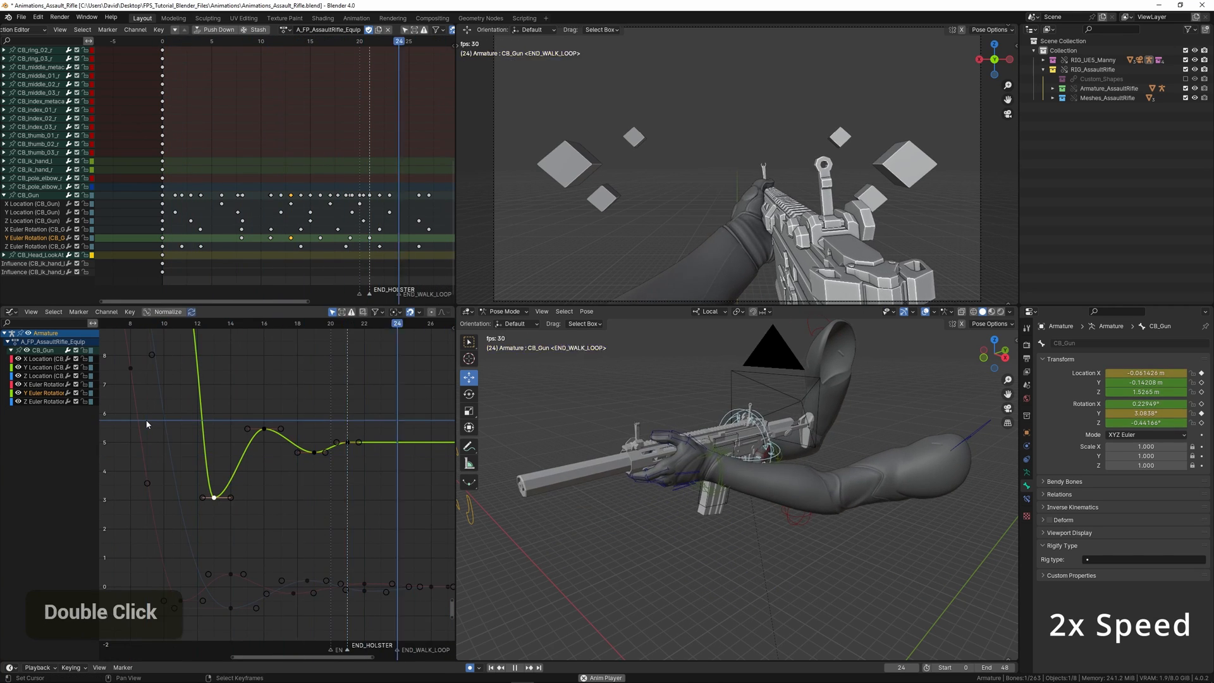
scroll(145, 425, down, 3)
key(KP_1)
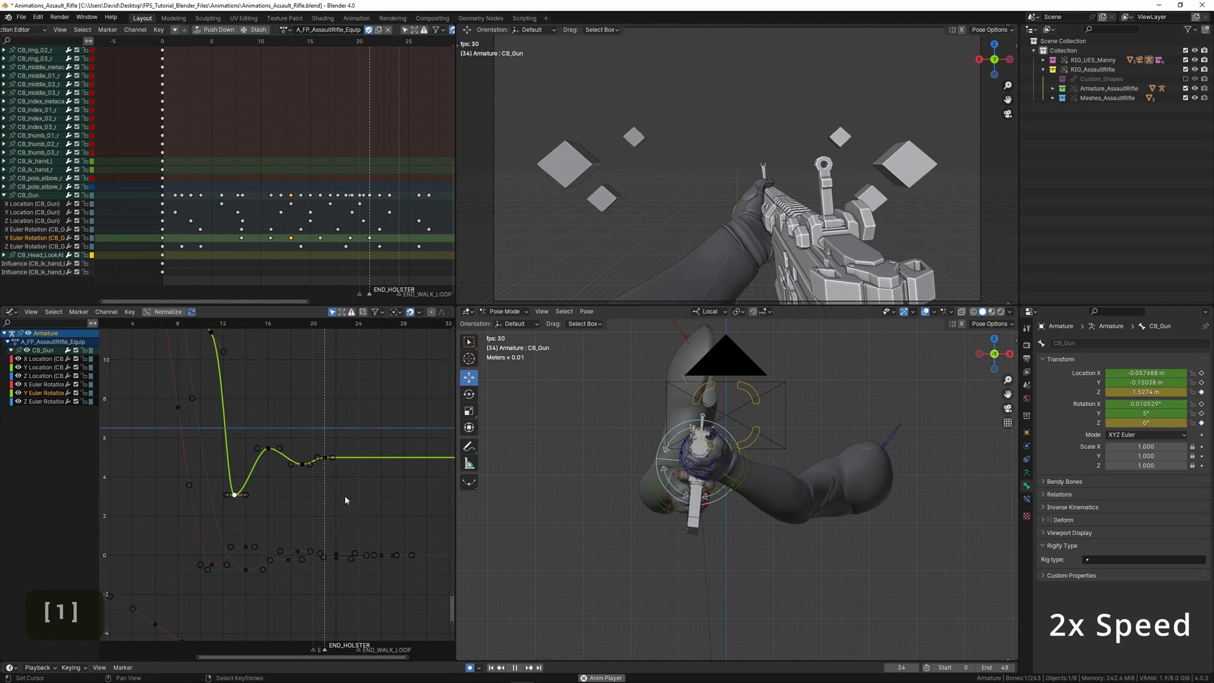
Step: Extend the Y Euler Rotation settling with a key at frame 23 at about 5.2 degrees and the final 5 degree key at frame 26
key(space)
scroll(346, 498, up, 7)
right_click(363, 435)
key(g)
key(x)
click(362, 461)
key(shift+d)
key(x)
middle_drag(363, 461, 250, 417)
click(336, 467)
right_click(274, 448)
key(g)
click(308, 460)
scroll(276, 474, down, 3)
scroll(277, 477, up, 1)
Step: Raise the frame 16 Y Euler Rotation key to about 5.8 degrees and preview the camera view full-screen
key(g)
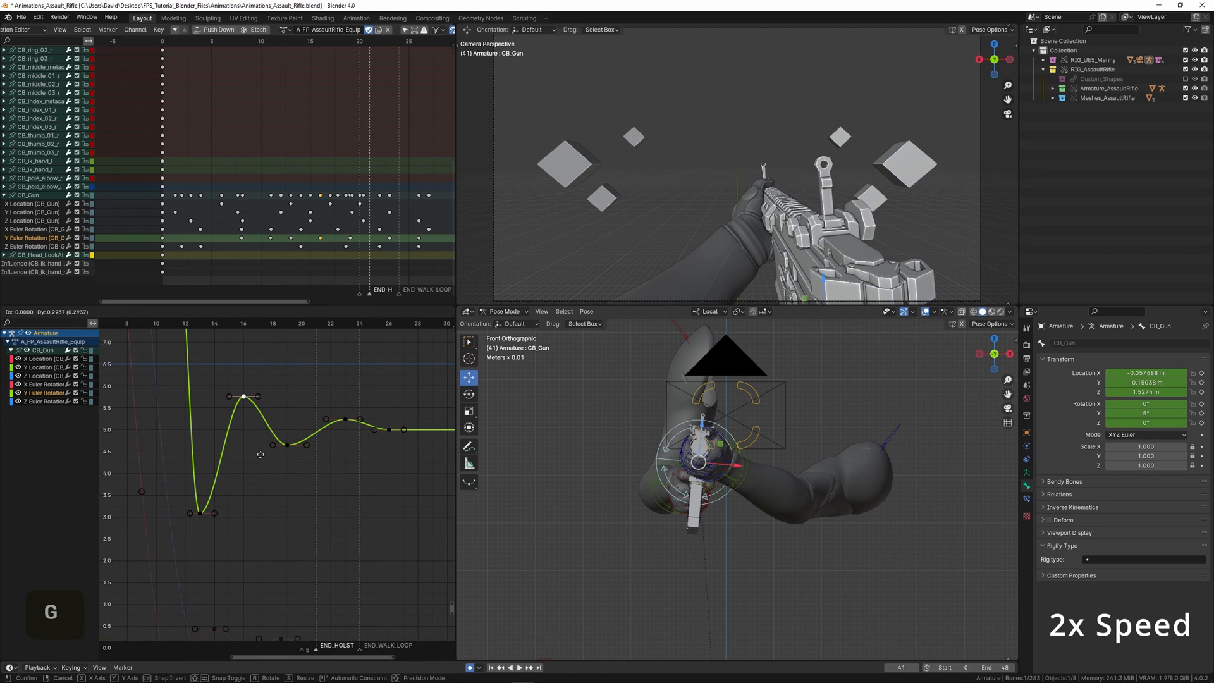
key(space)
scroll(157, 448, down, 3)
key(ctrl+space)
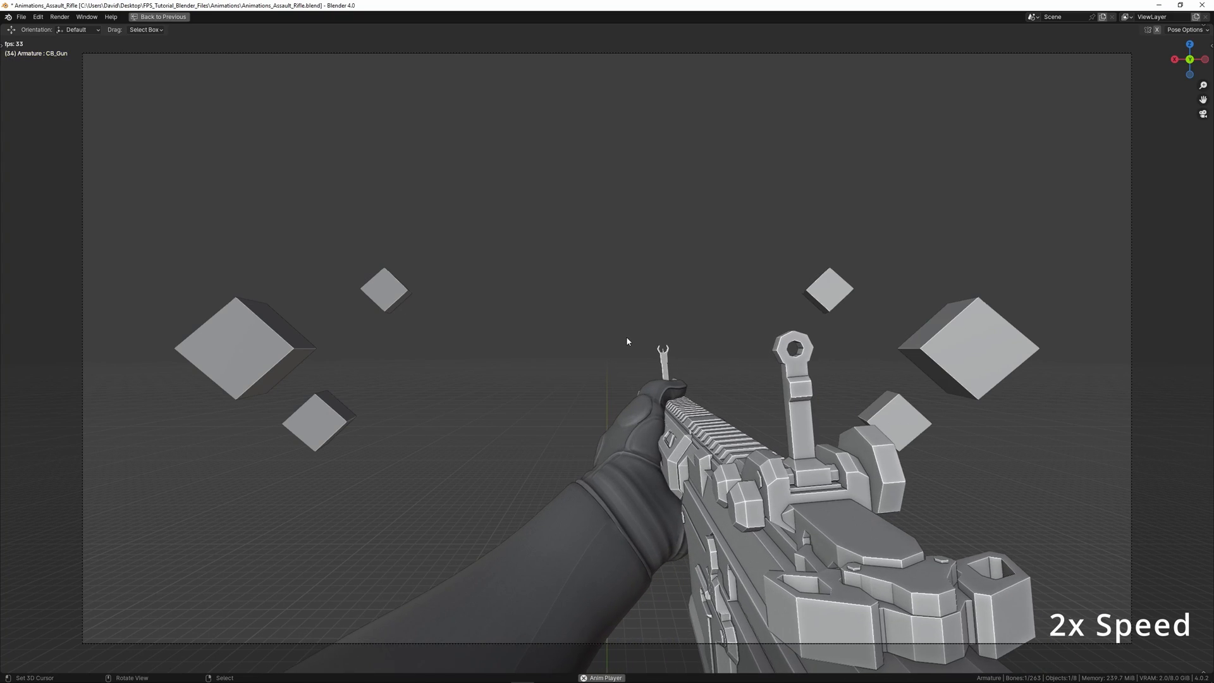
key(ctrl+space)
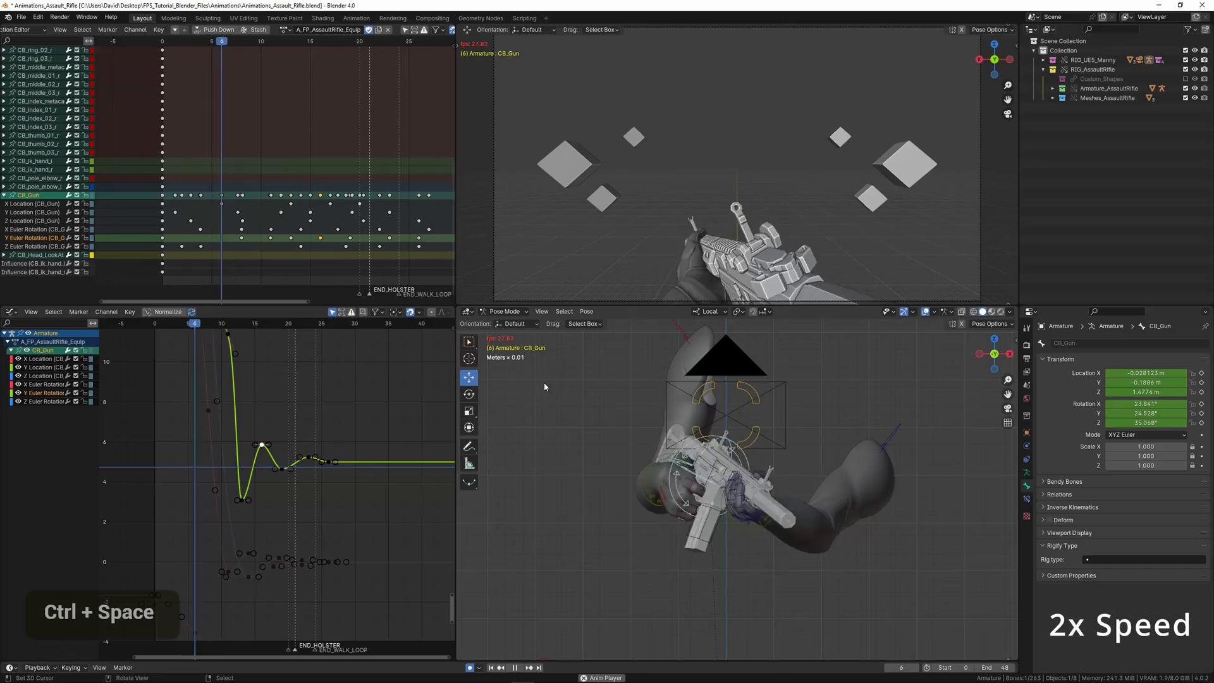
Step: Lower the frame 23 Y Euler Rotation key to about 5.1 degrees and play the animation to check the settling
ctrl+middle_drag(278, 411, 273, 378)
key(space)
key(g)
key(space)
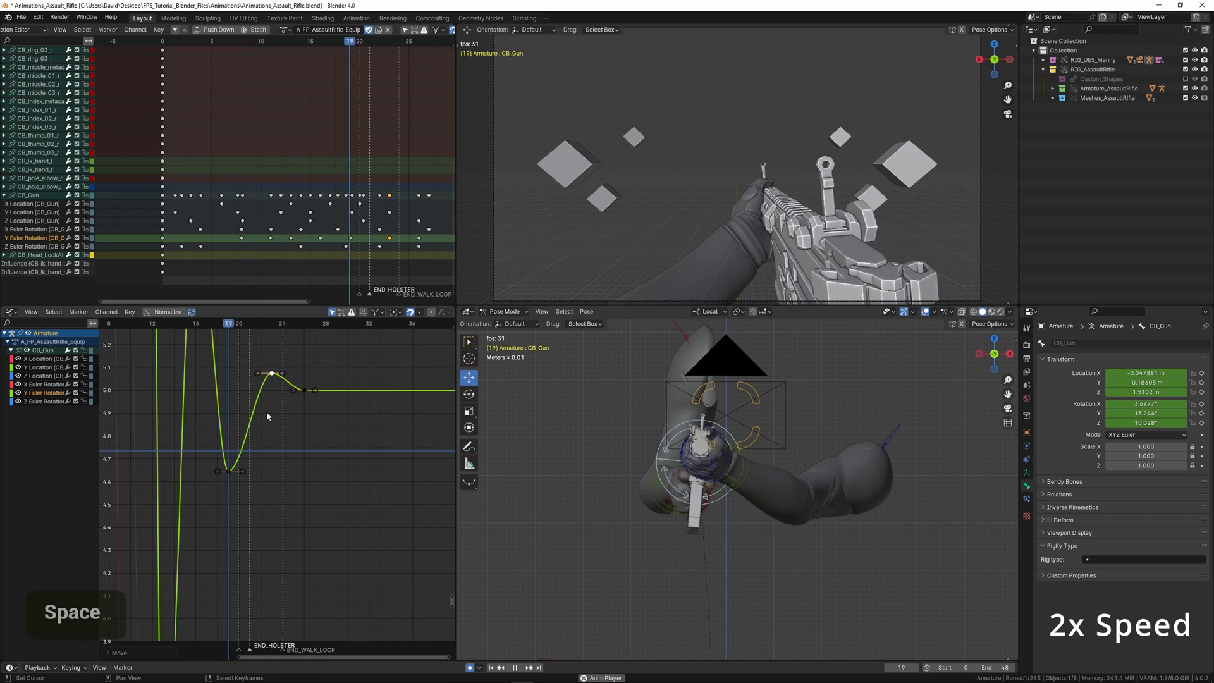
scroll(171, 428, down, 3)
key(space)
Step: Isolate the Z Euler Rotation curve and move its final key to frame 28
double_click(36, 401)
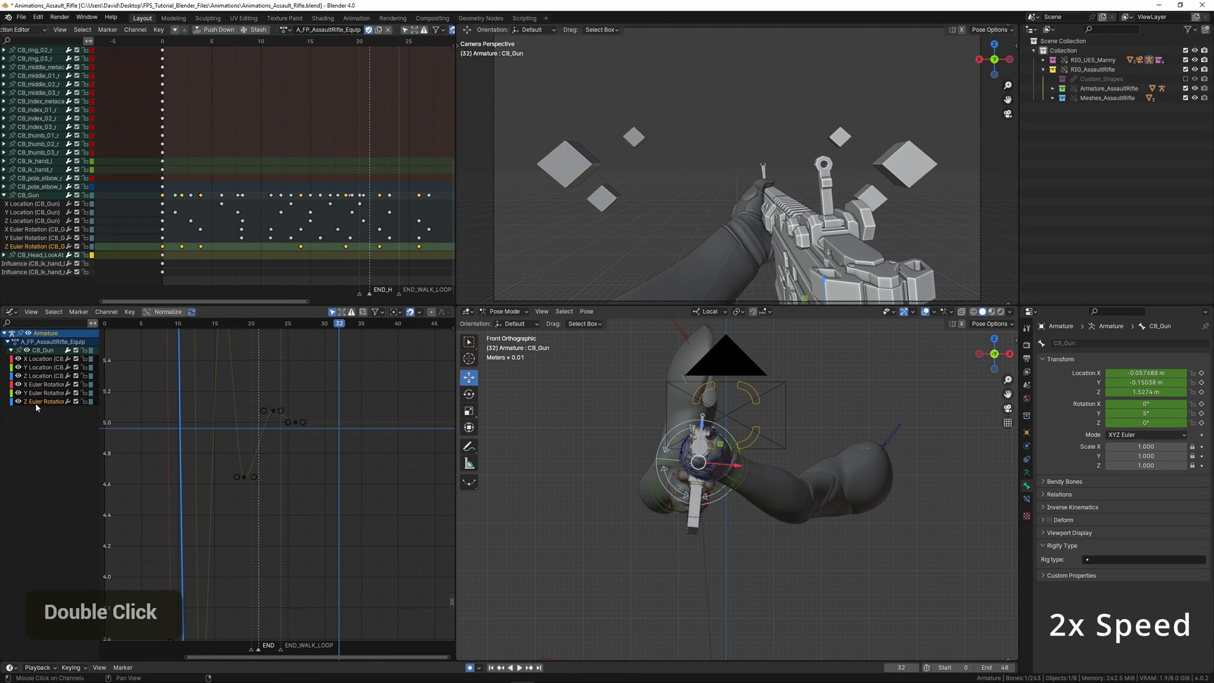
key(Home)
middle_drag(316, 434, 341, 445)
scroll(341, 446, up, 8)
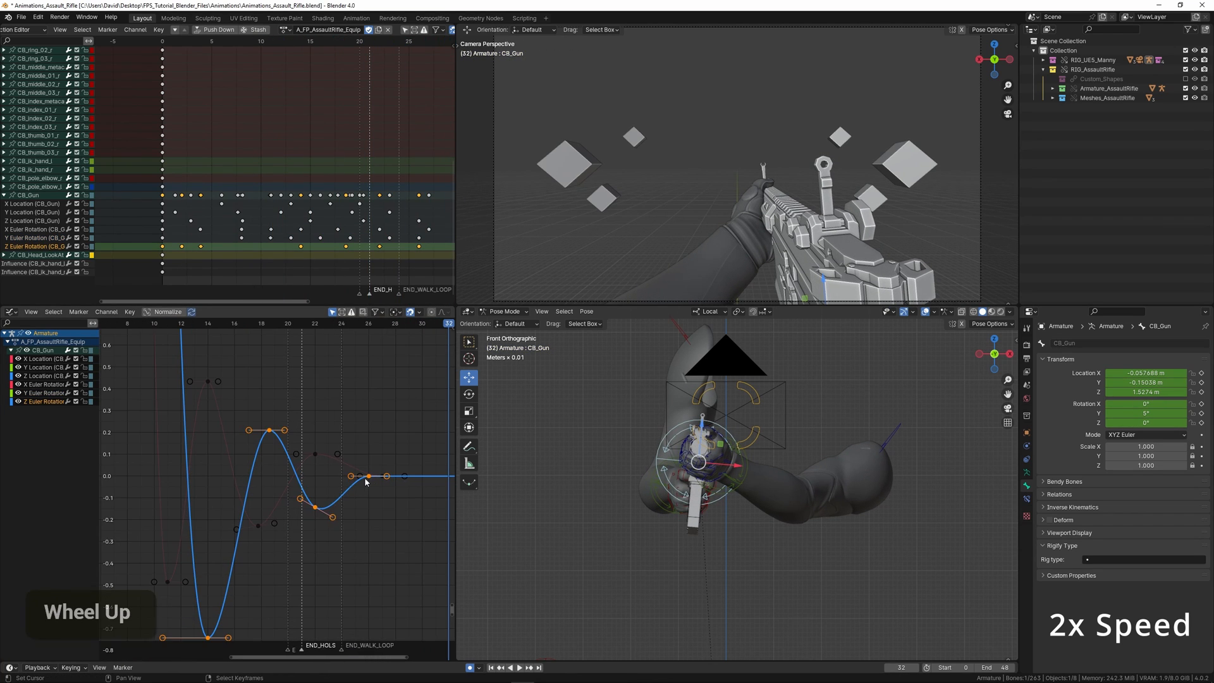
right_click(372, 475)
key(g)
key(x)
middle_drag(399, 477, 350, 473)
Step: Flatten the handles of the frame 22 Z Euler Rotation key, move it to frame 23 at about -0.09 degrees, and preview
right_click(269, 504)
key(r)
key(s)
click(360, 515)
key(g)
click(372, 503)
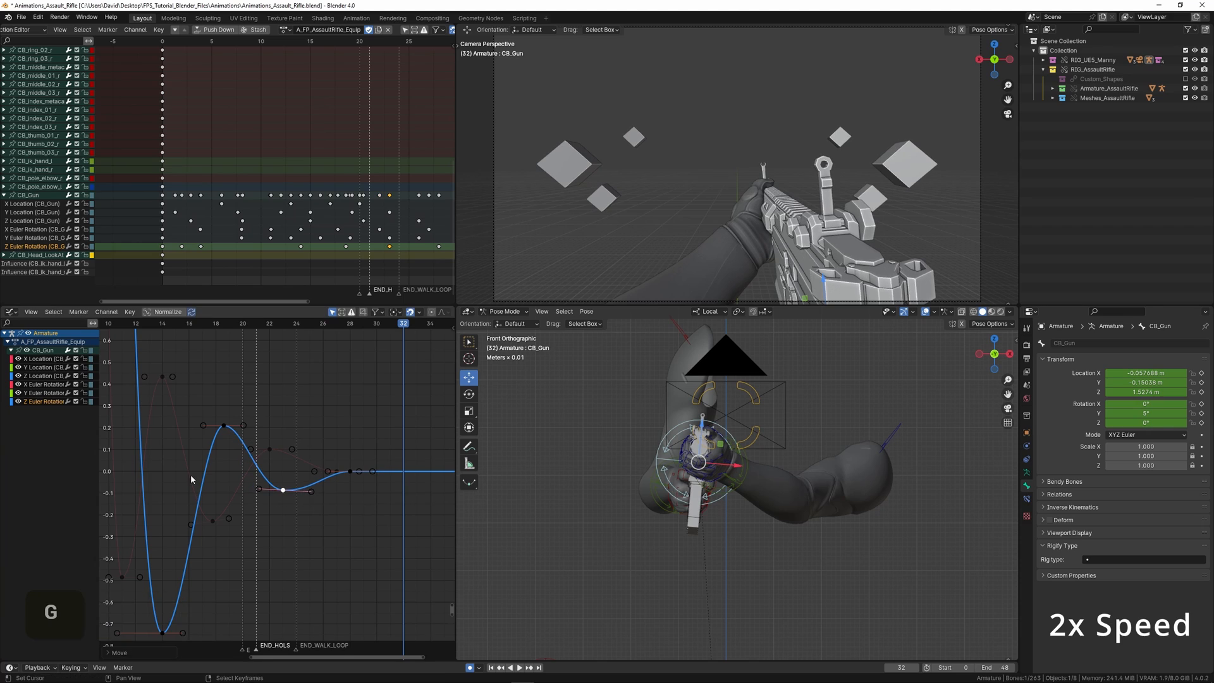
key(space)
scroll(191, 479, down, 4)
middle_drag(191, 479, 231, 492)
key(ctrl+space)
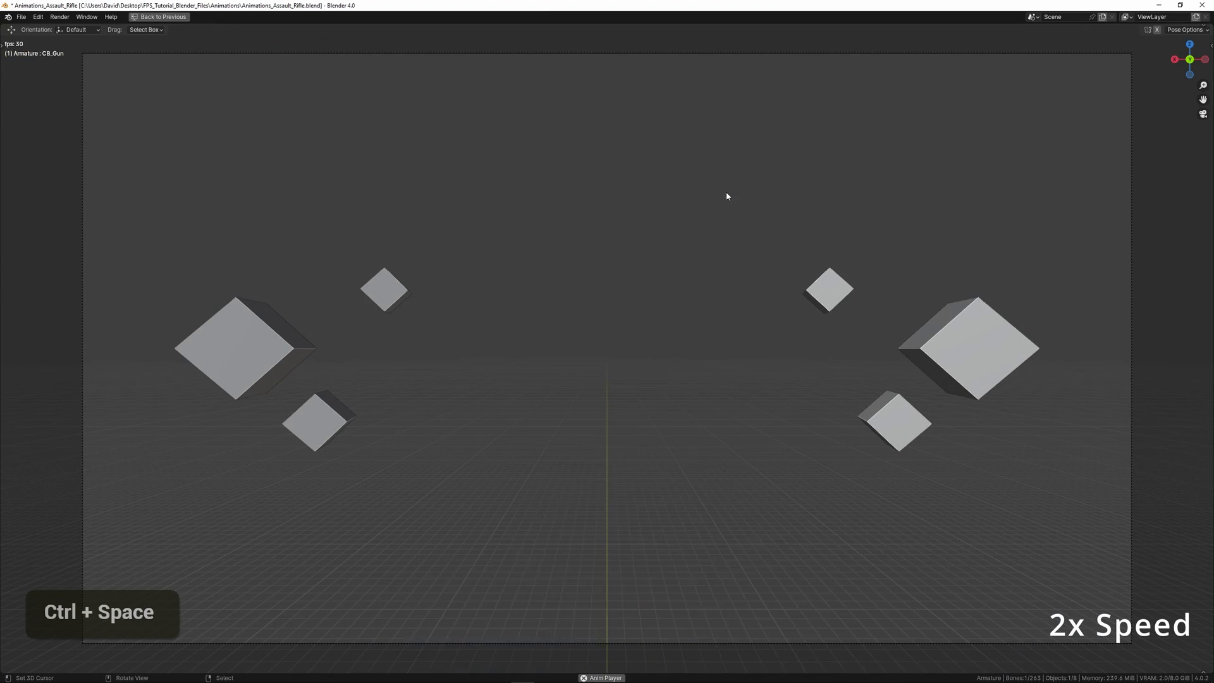
key(ctrl+space)
scroll(675, 418, up, 3)
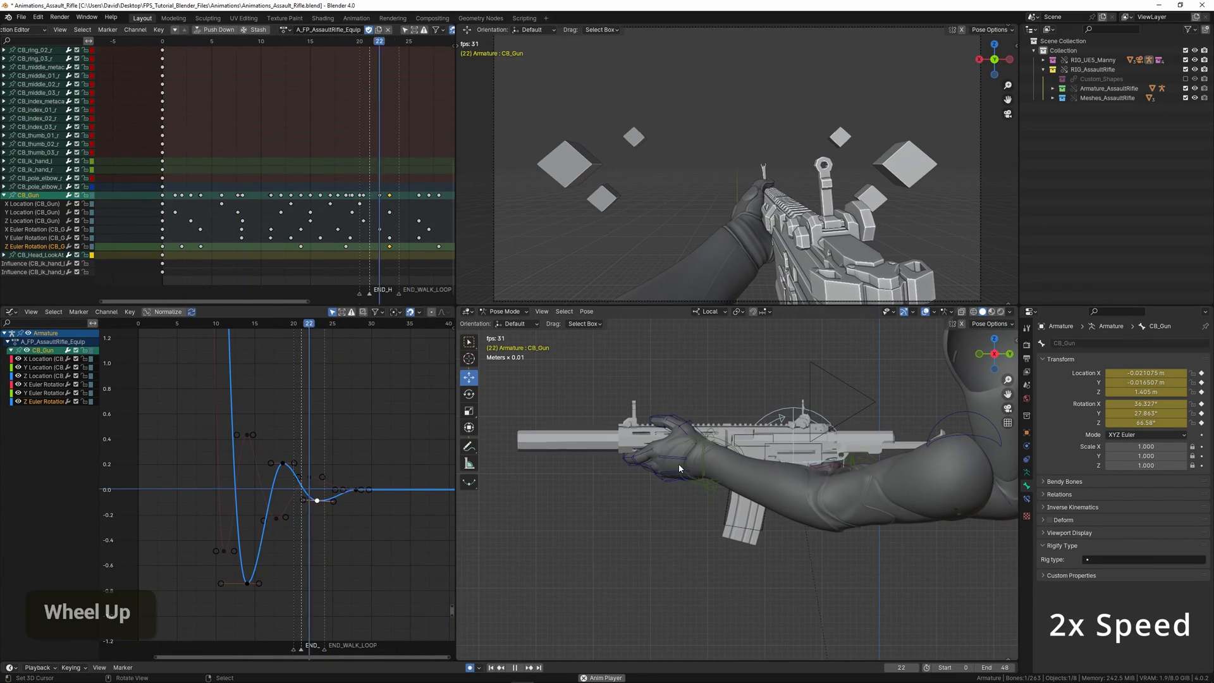
Step: Isolate the CB_Gun Y Location curve, frame its keys around the dip, and save the file
key(space)
double_click(49, 367)
key(KP_Decimal)
key(ctrl+s)
middle_drag(272, 523, 284, 405)
ctrl+middle_drag(284, 405, 283, 378)
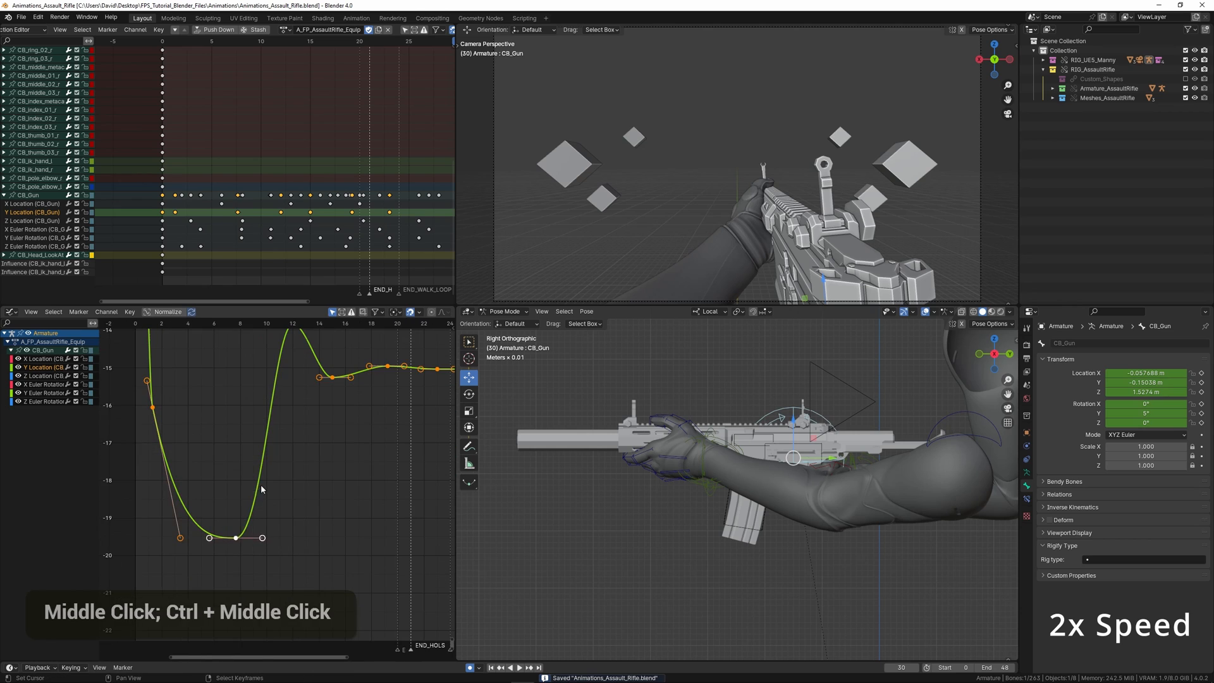
Step: Try moving the lowest Y Location key slightly later, preview the timing, and undo the move
click(235, 537)
key(g)
key(x)
click(248, 536)
key(space)
key(space)
scroll(272, 395, down, 4)
key(ctrl+z)
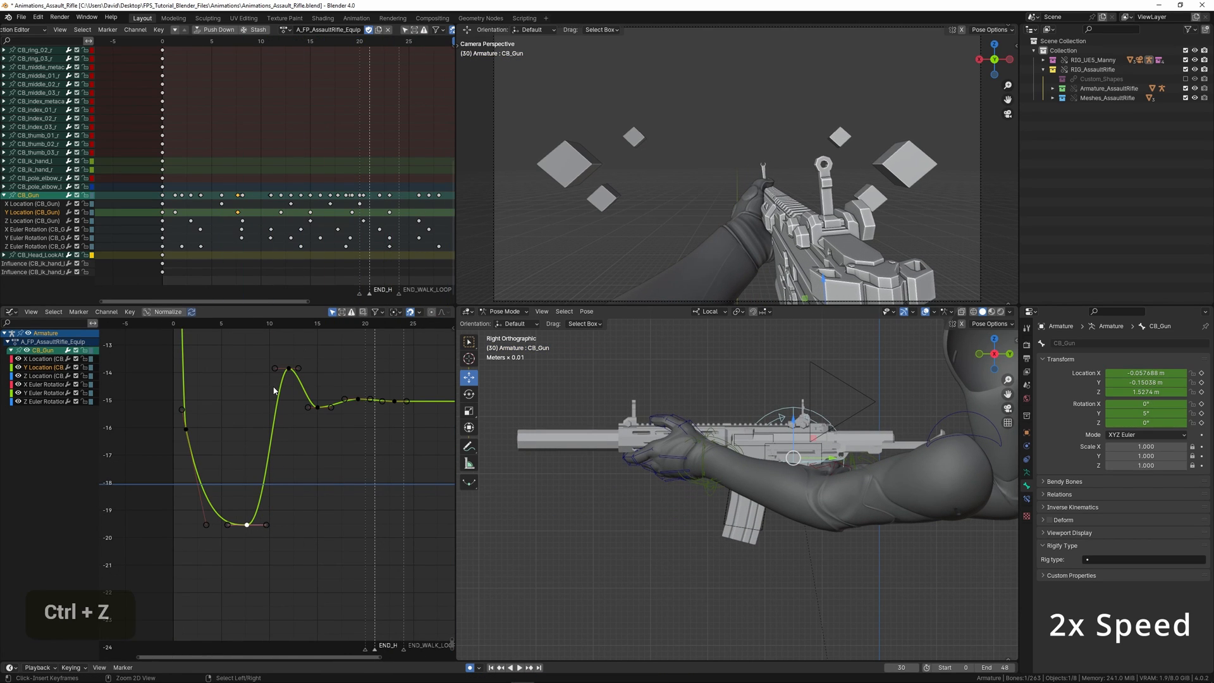
Step: Add the Y Location keys after the dip to the selection, shift them one frame later, and preview
key(b)
drag(265, 347, 419, 435)
key(g)
key(x)
double_click(198, 444)
key(space)
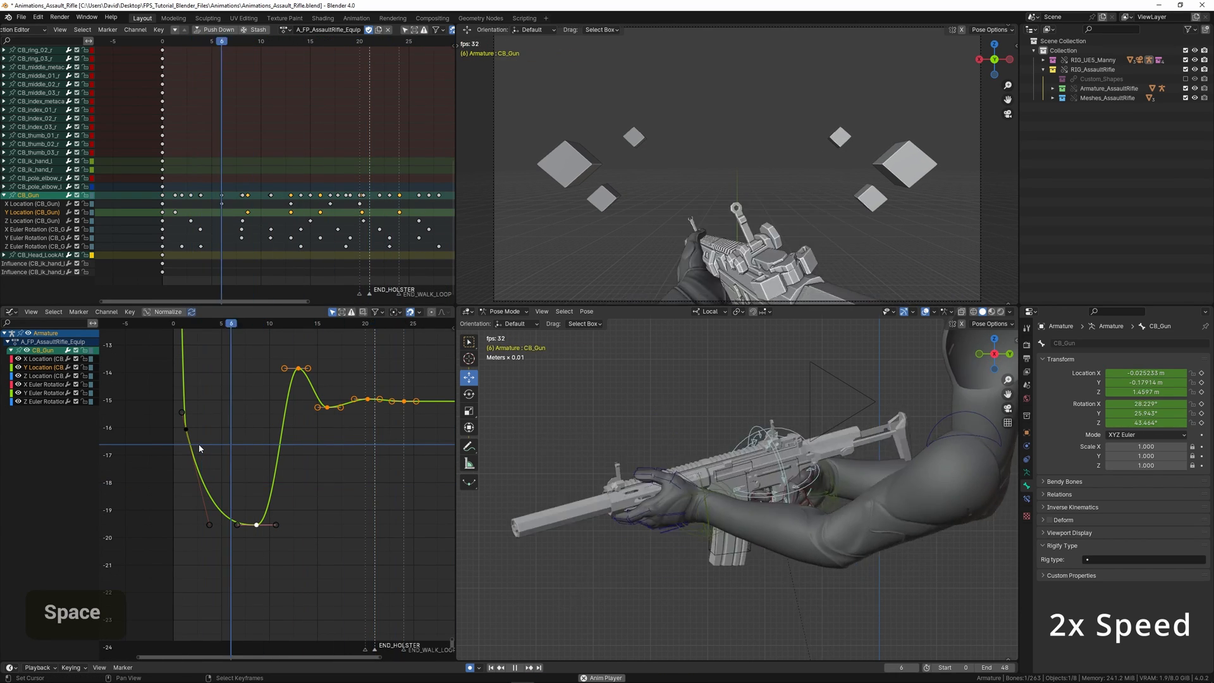
Step: Move only the lowest Y Location key back one frame and play the animation to check the timing
right_click(255, 528)
key(g)
key(x)
click(247, 526)
click(167, 475)
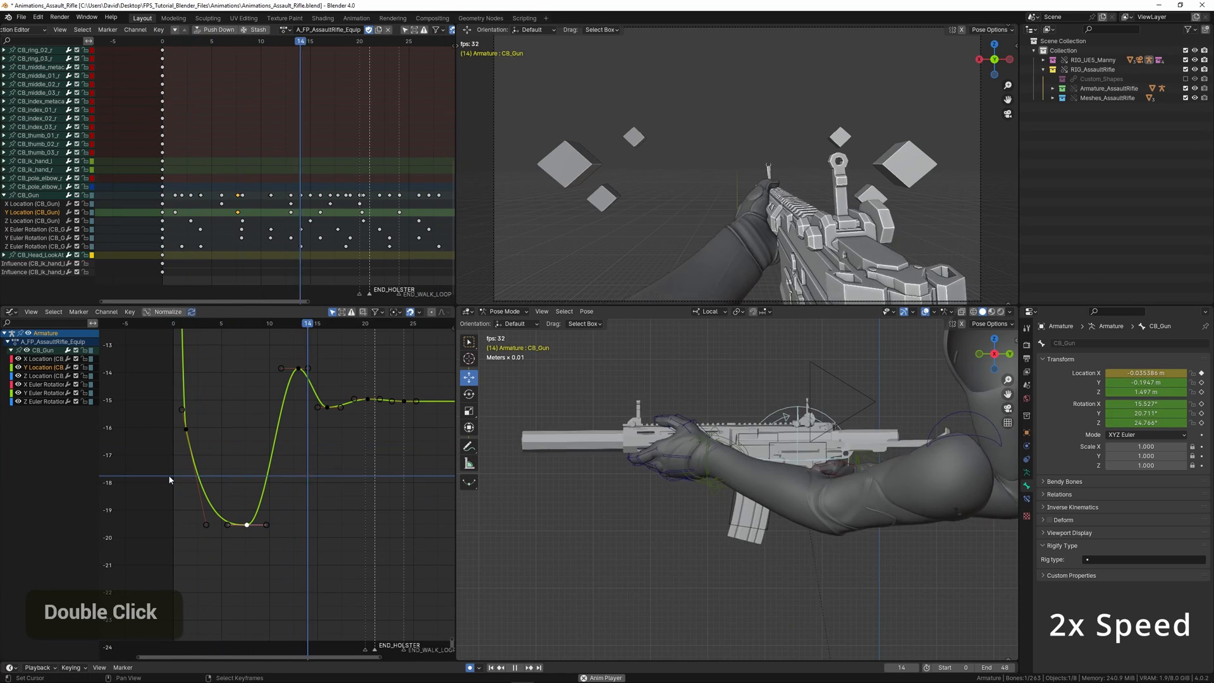
click(168, 475)
click(167, 475)
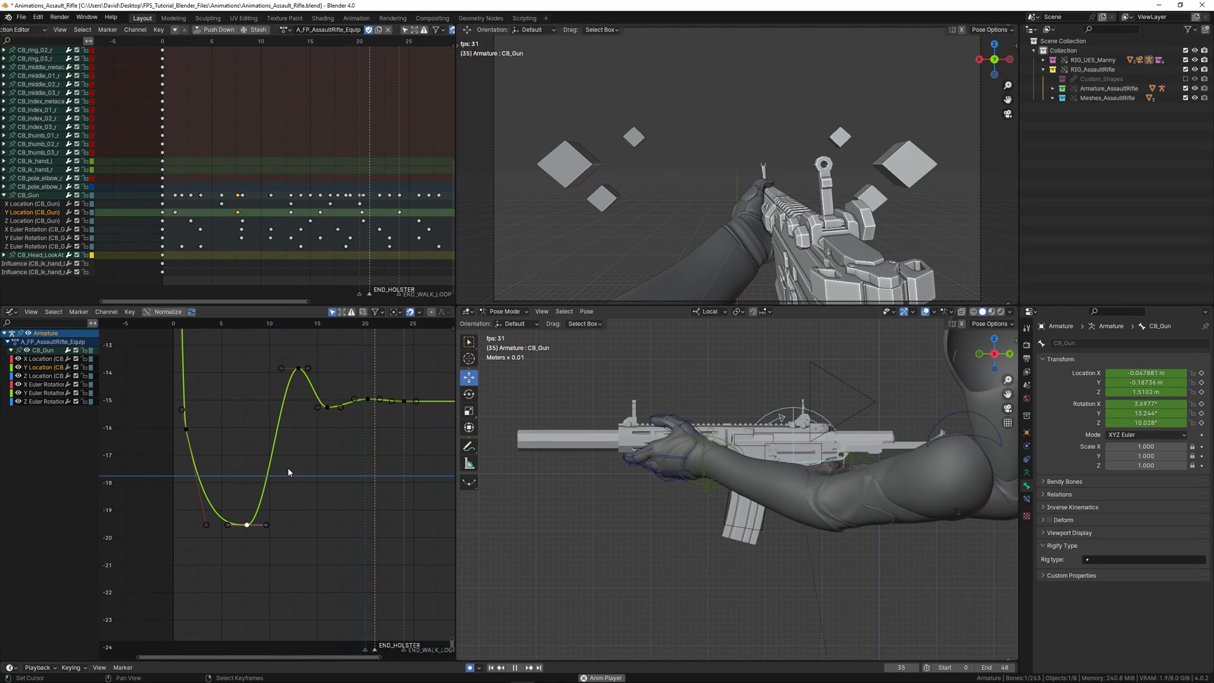
key(space)
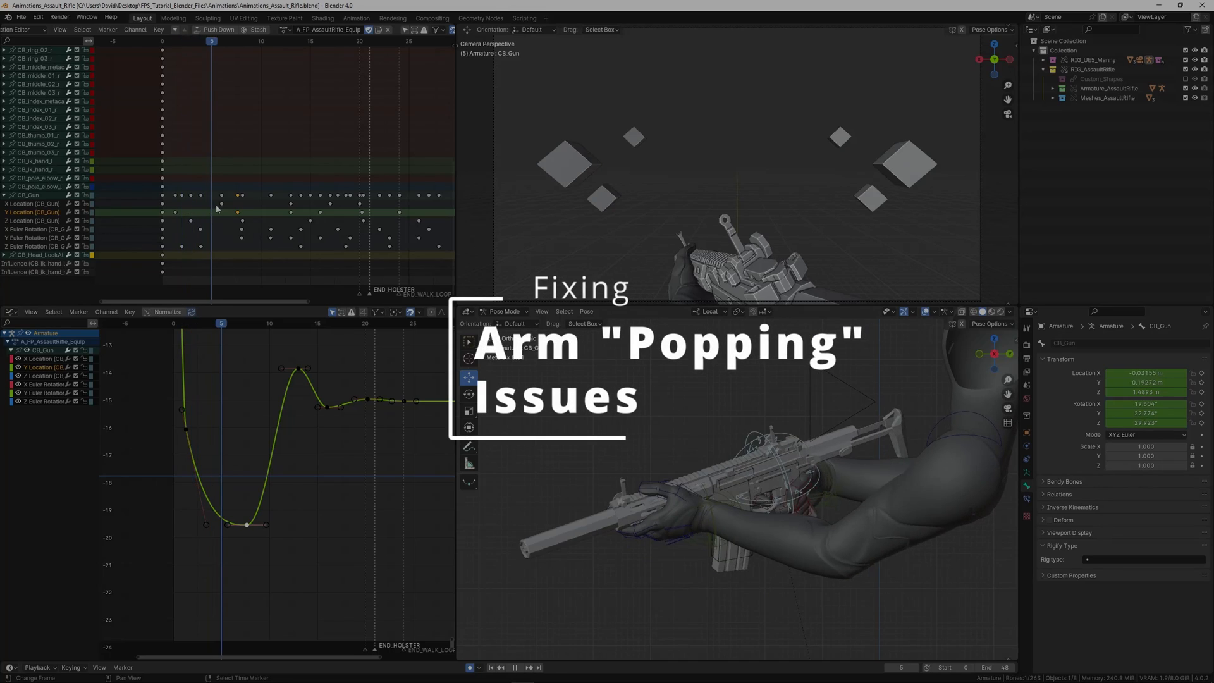
Step: Scrub between frames 5 and 11 and orbit around the left arm to examine the elbow popping
drag(216, 208, 260, 209)
middle_drag(640, 429, 681, 438)
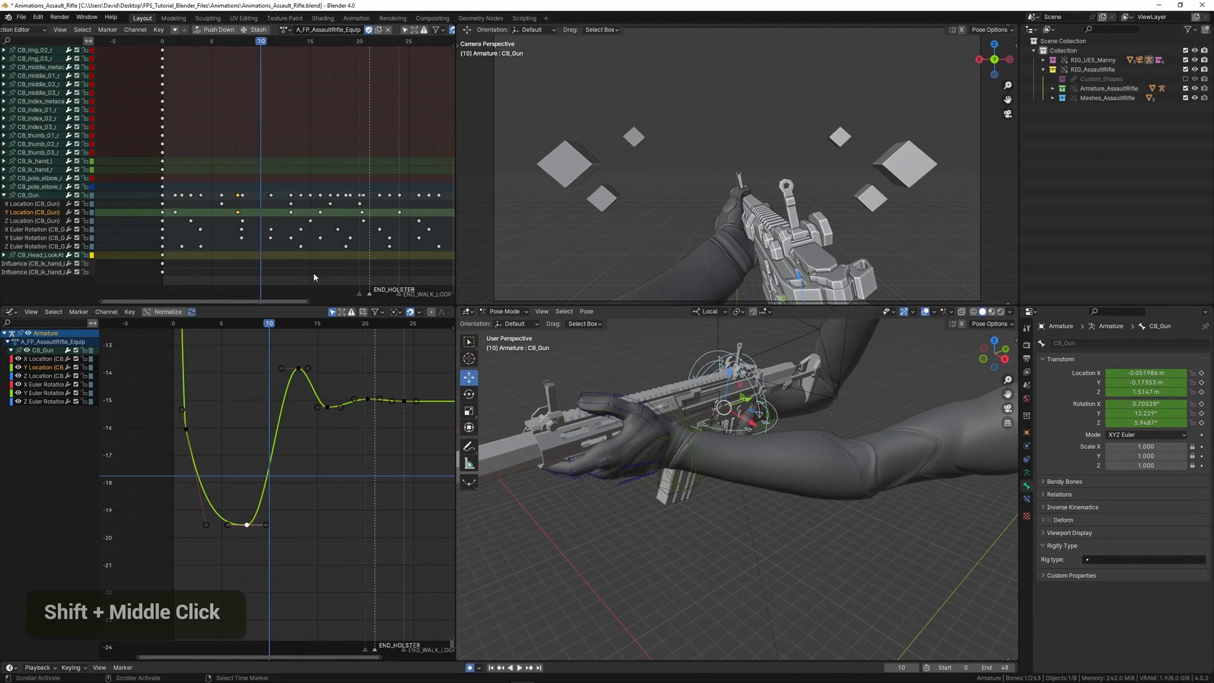
key(space)
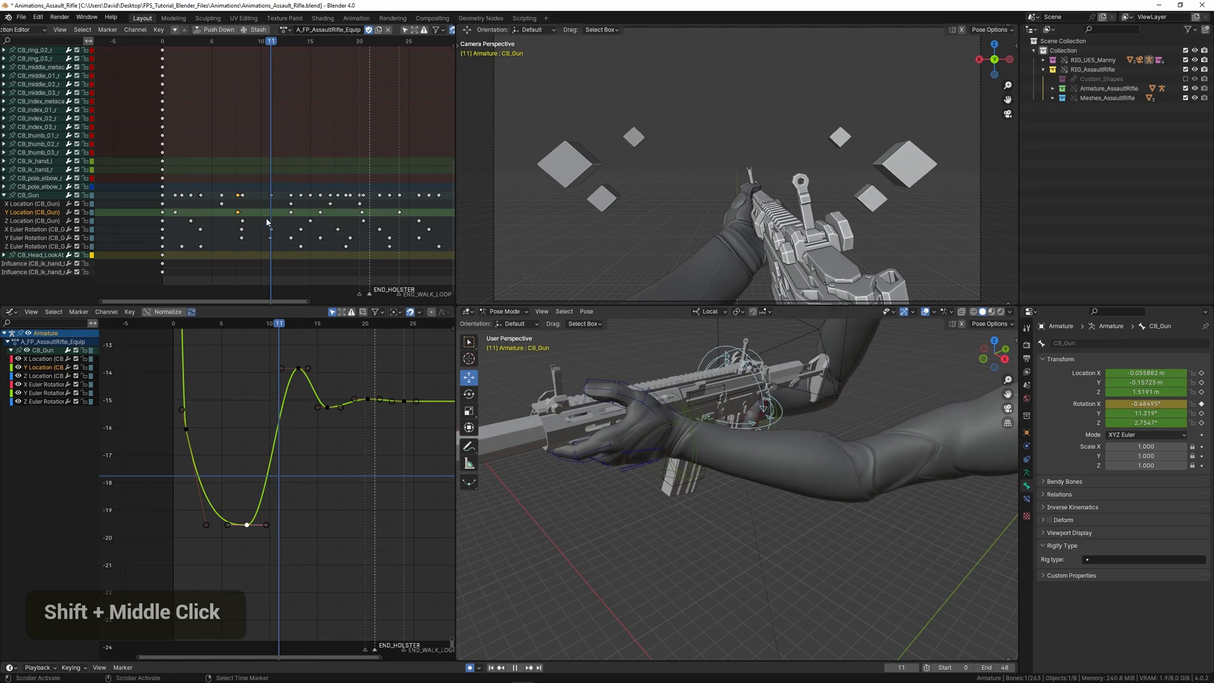
middle_drag(656, 542, 781, 515)
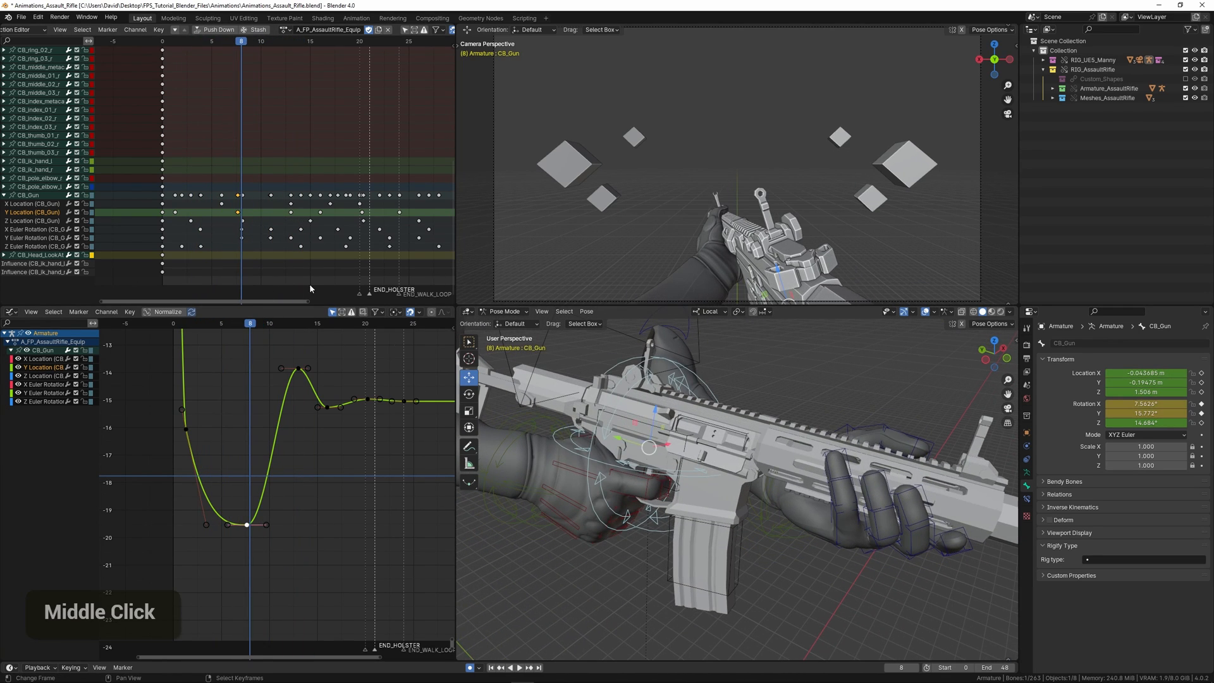
middle_drag(686, 446, 490, 450)
shift+middle_drag(849, 462, 756, 456)
key(space)
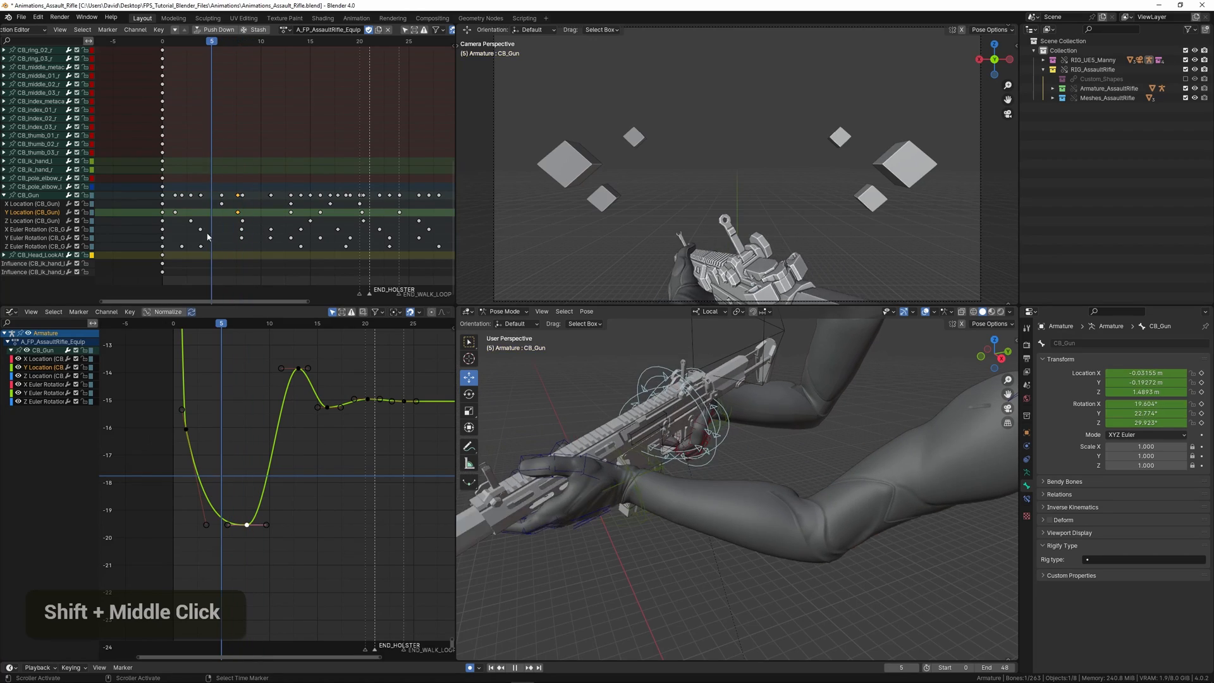
shift+right_drag(257, 238, 251, 237)
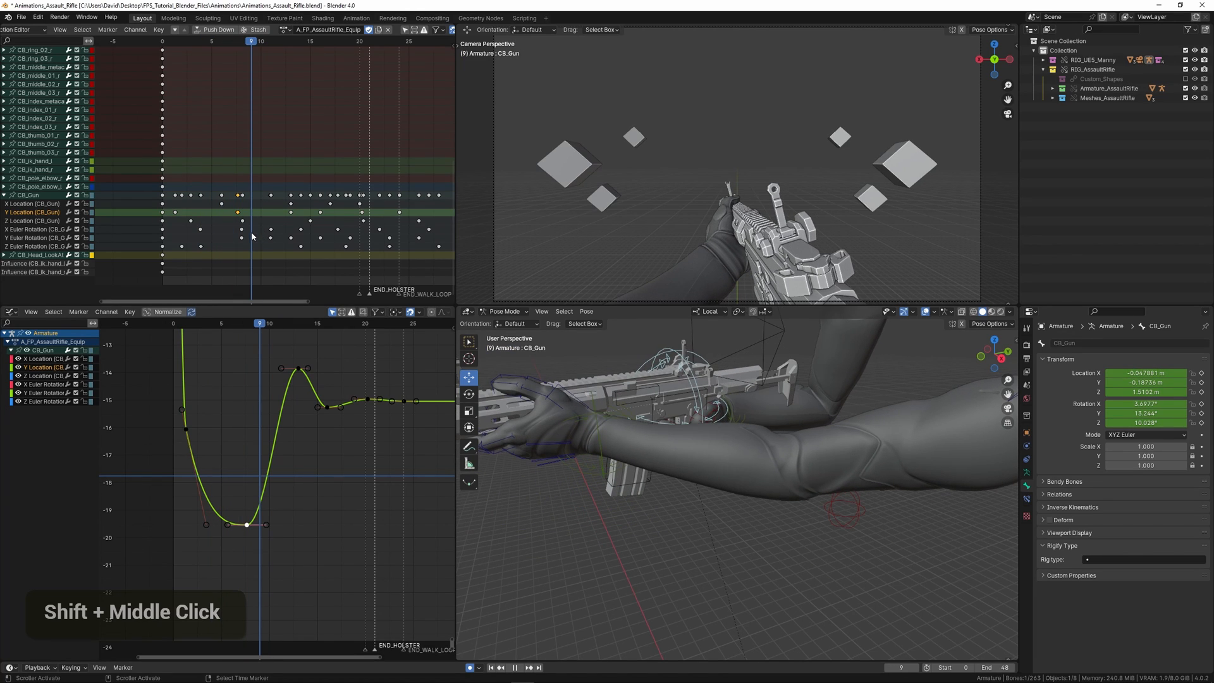
scroll(878, 459, down, 2)
shift+scroll(878, 459, down, 2)
Step: Select the CB_clavicle_l bone at frame 9 and move it along global Y until its X location is about 0.061 m
right_click(861, 436)
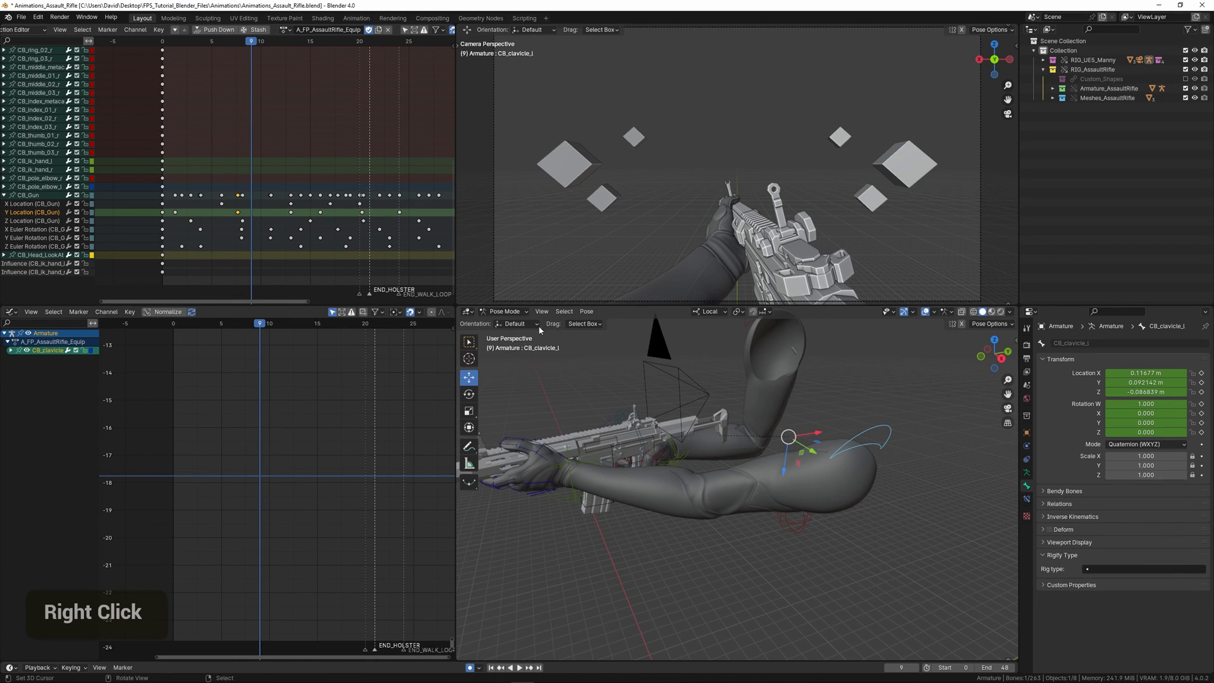
shift+middle_drag(675, 502, 688, 487)
scroll(688, 487, up, 1)
shift+middle_drag(688, 487, 689, 462)
key(space)
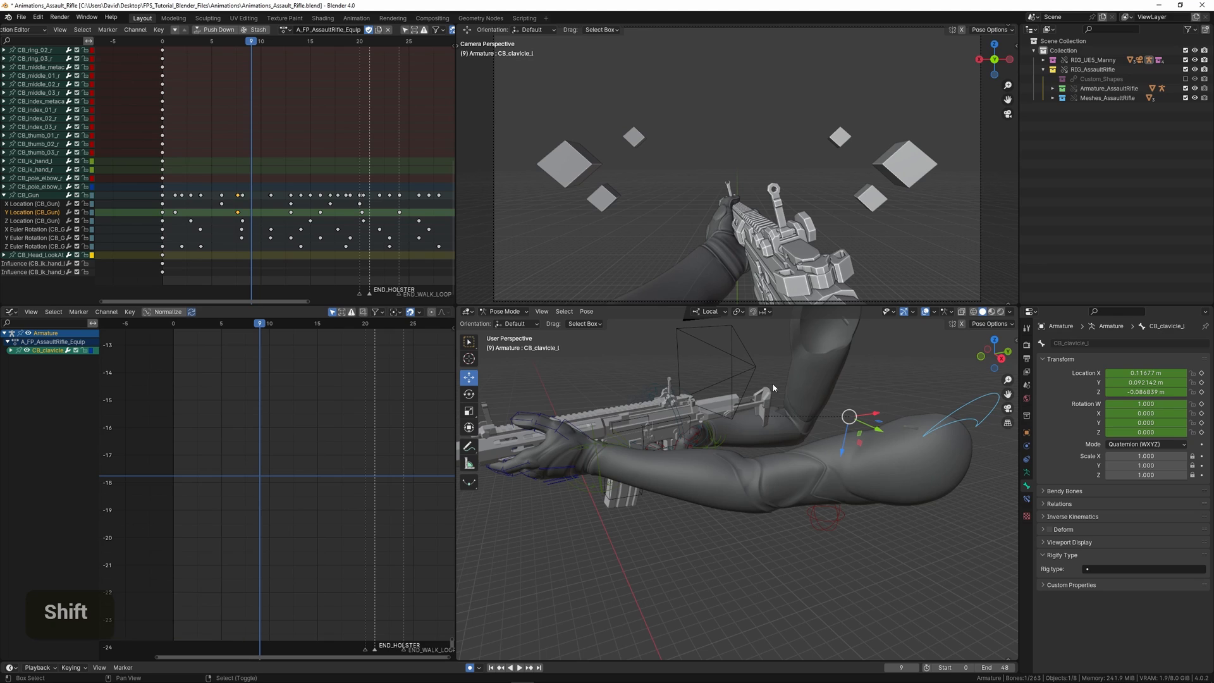
shift+middle_drag(772, 382, 771, 408)
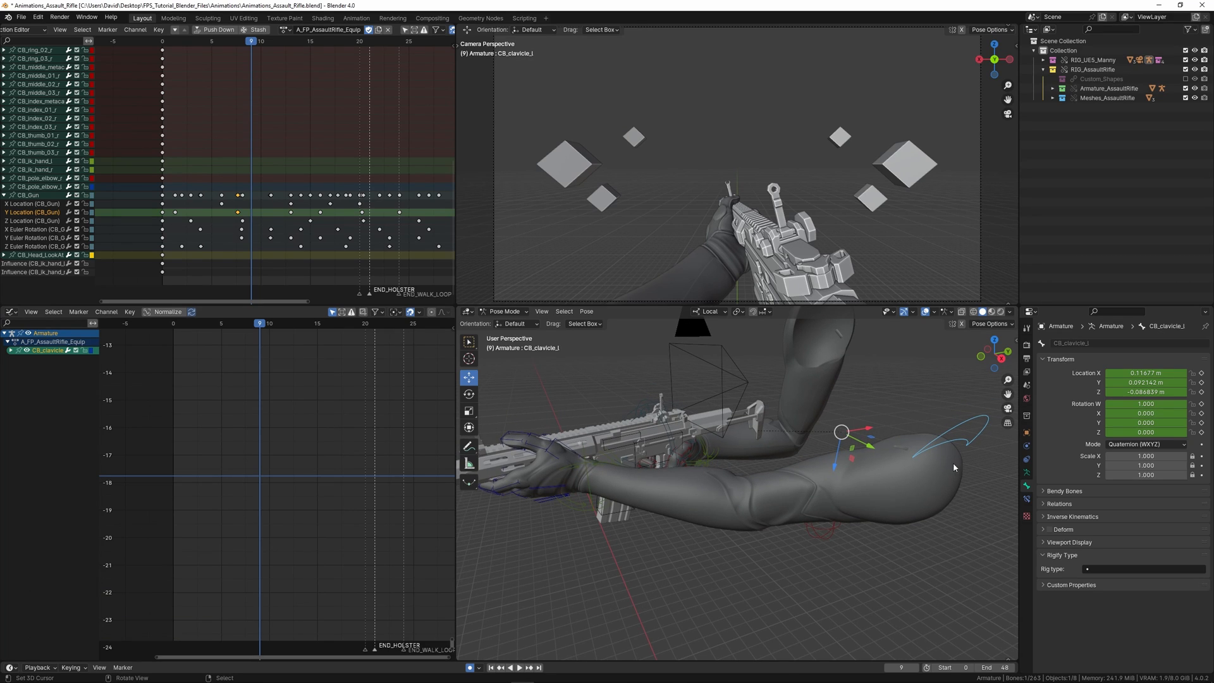
key(g)
key(y)
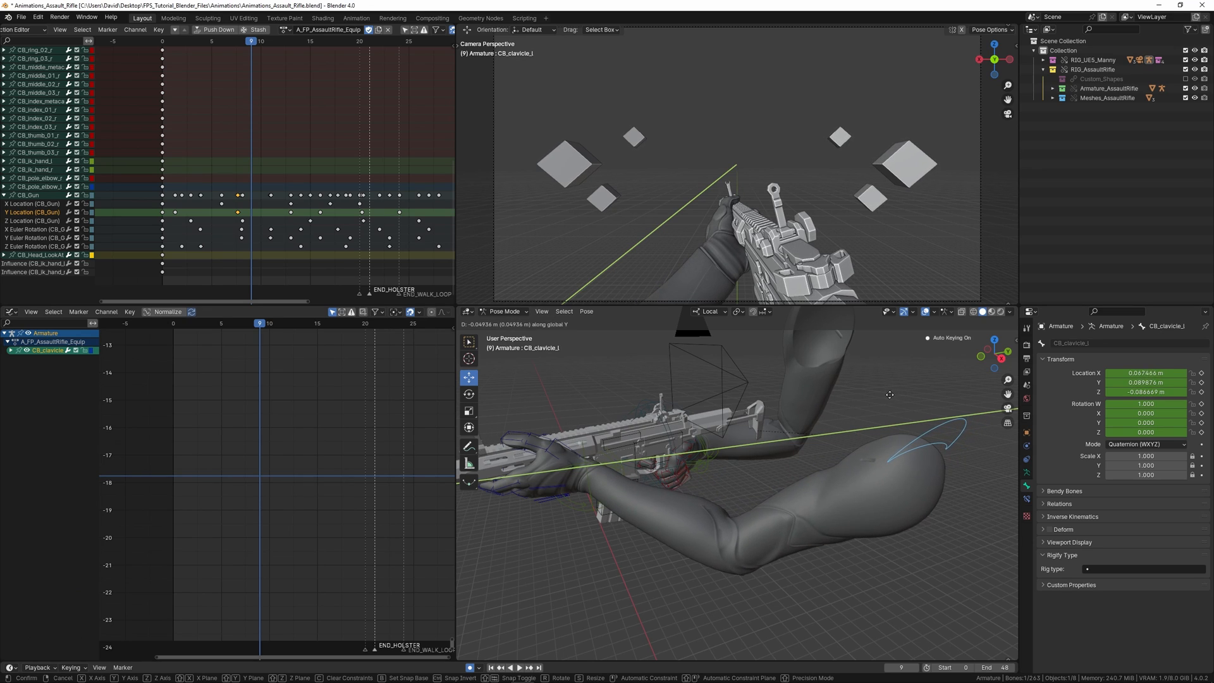
click(887, 398)
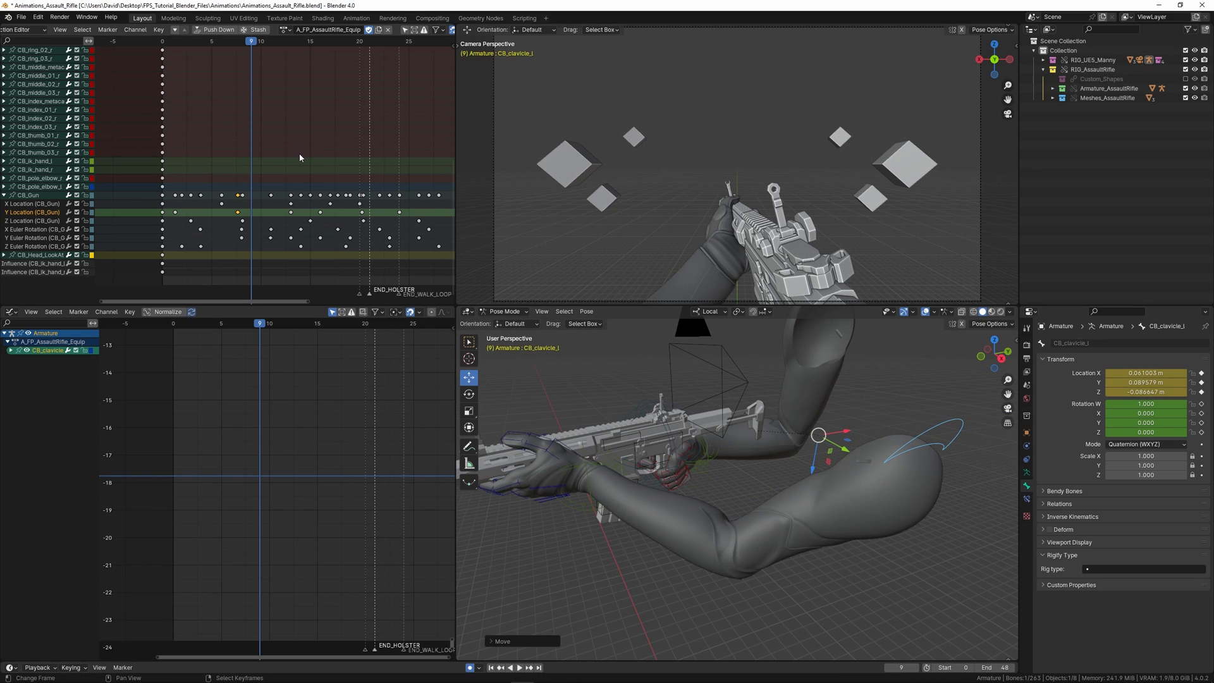
Step: Duplicate the CB_clavicle_l keyframe from frame 0 to frame 18
middle_drag(300, 157, 281, 112)
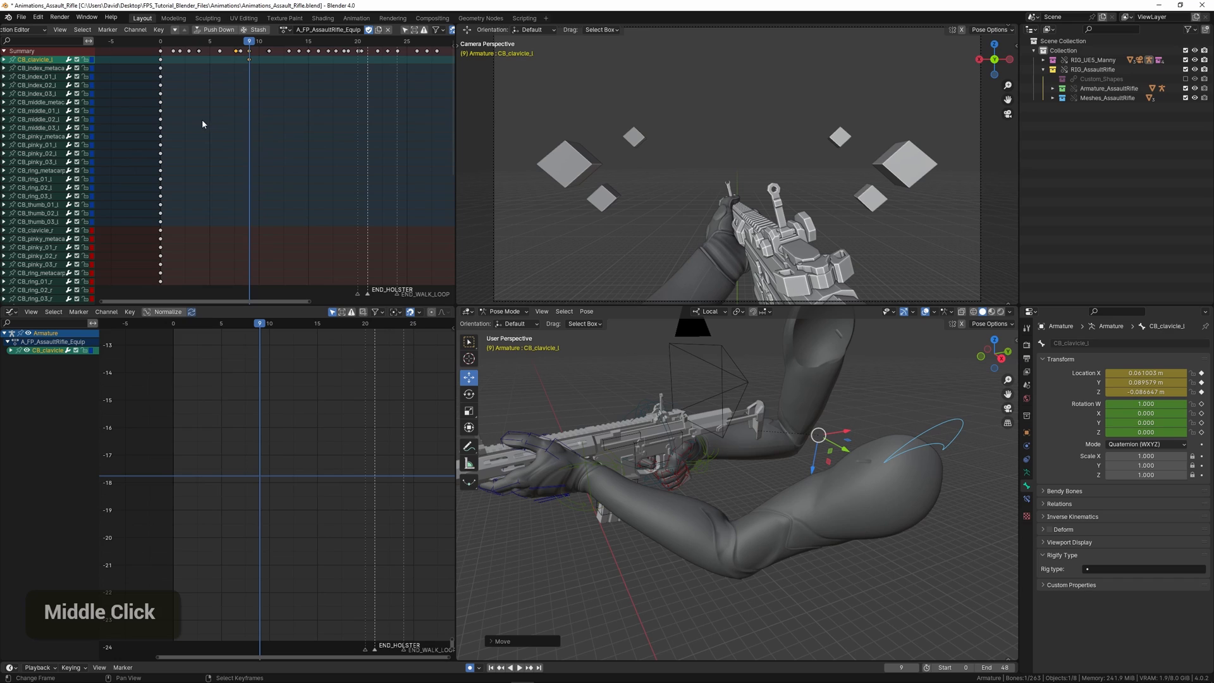
right_click(160, 63)
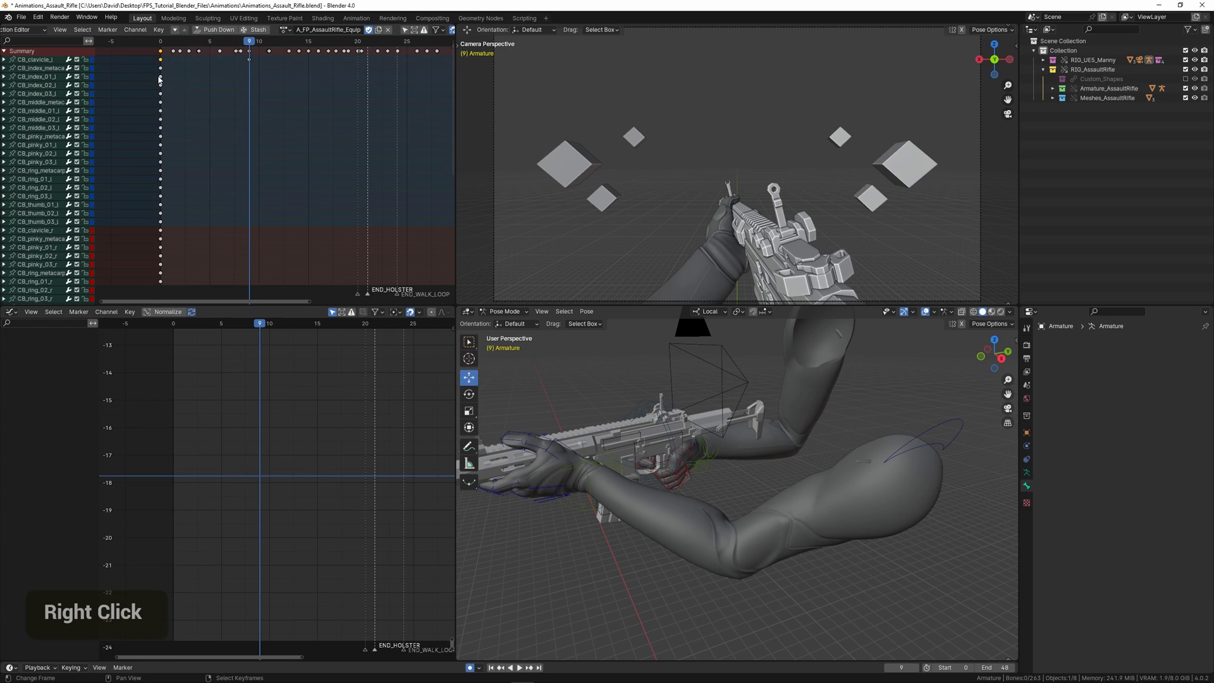
key(shift+d)
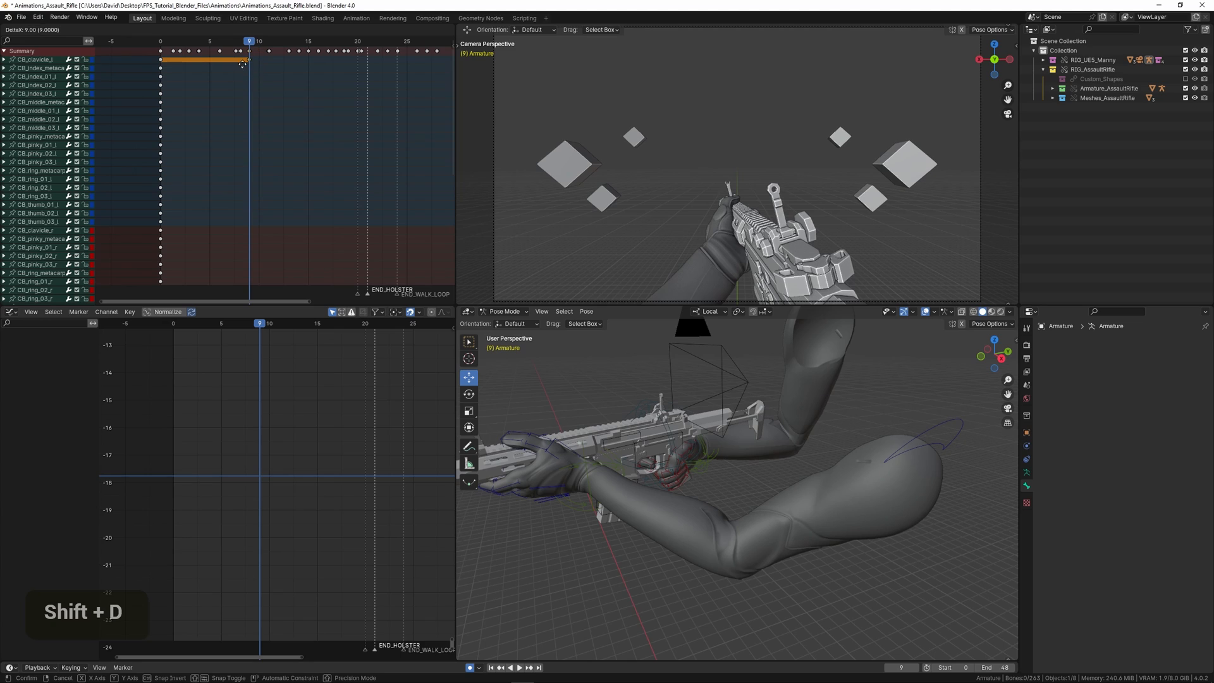
click(306, 88)
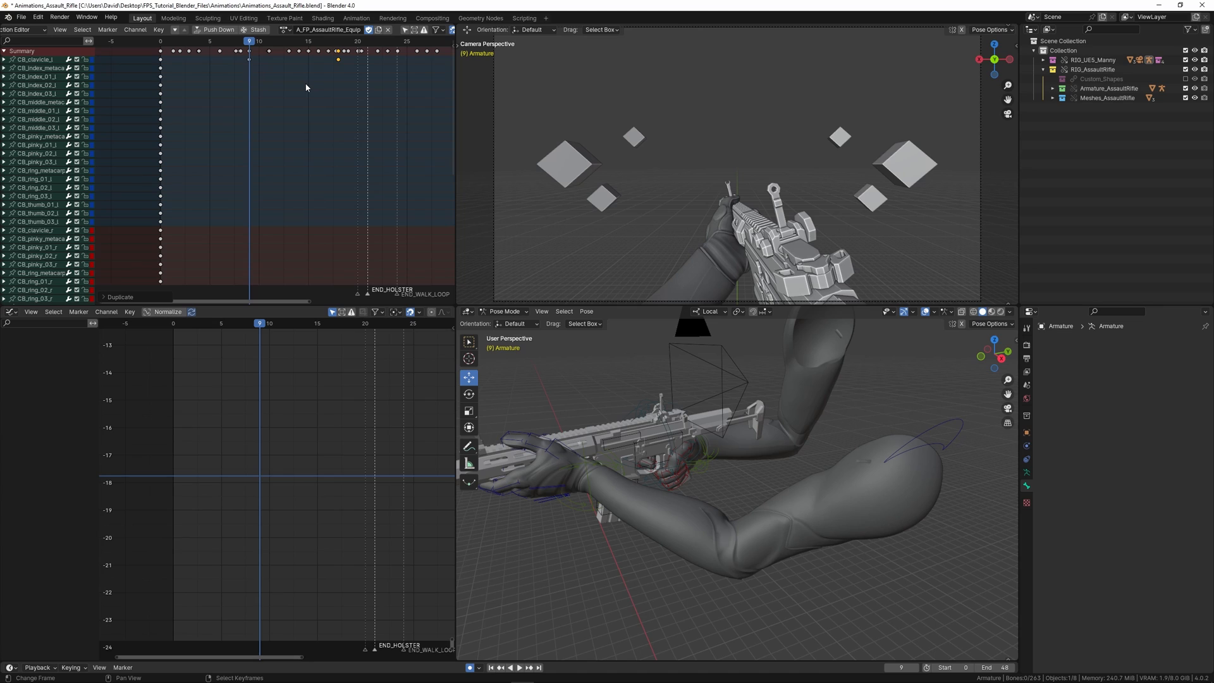
Step: Scrub between frames 0 and 30 and play the animation to check the left arm's motion
click(163, 71)
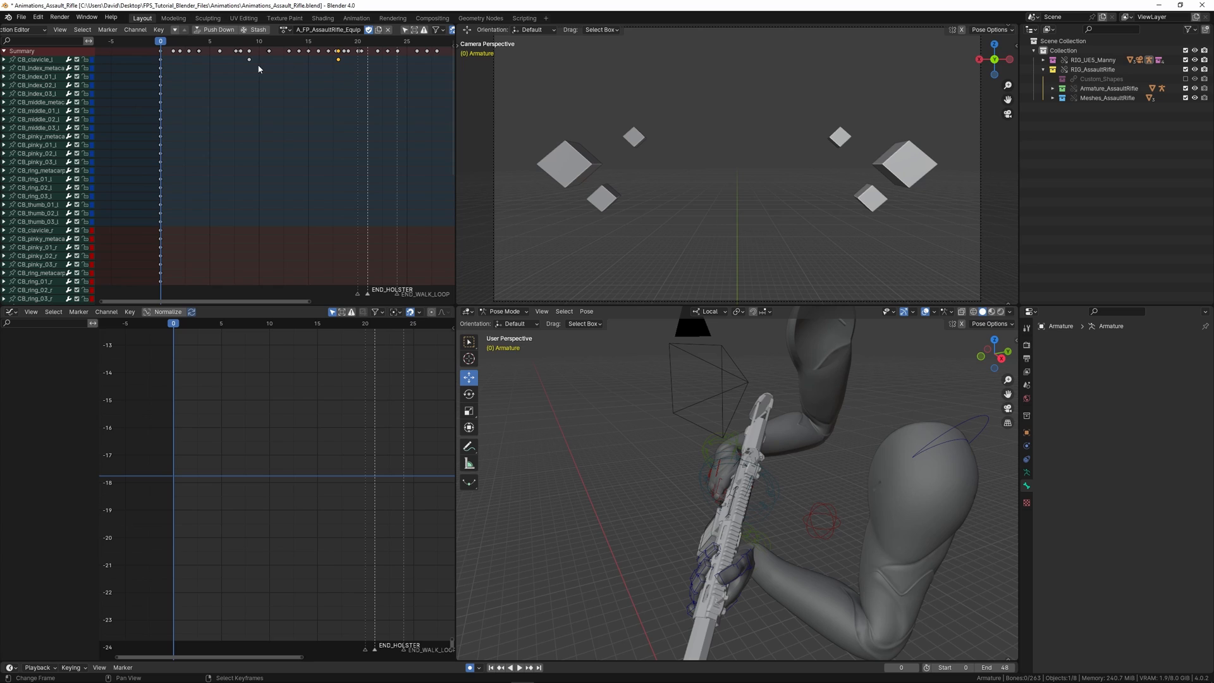
scroll(395, 93, down, 2)
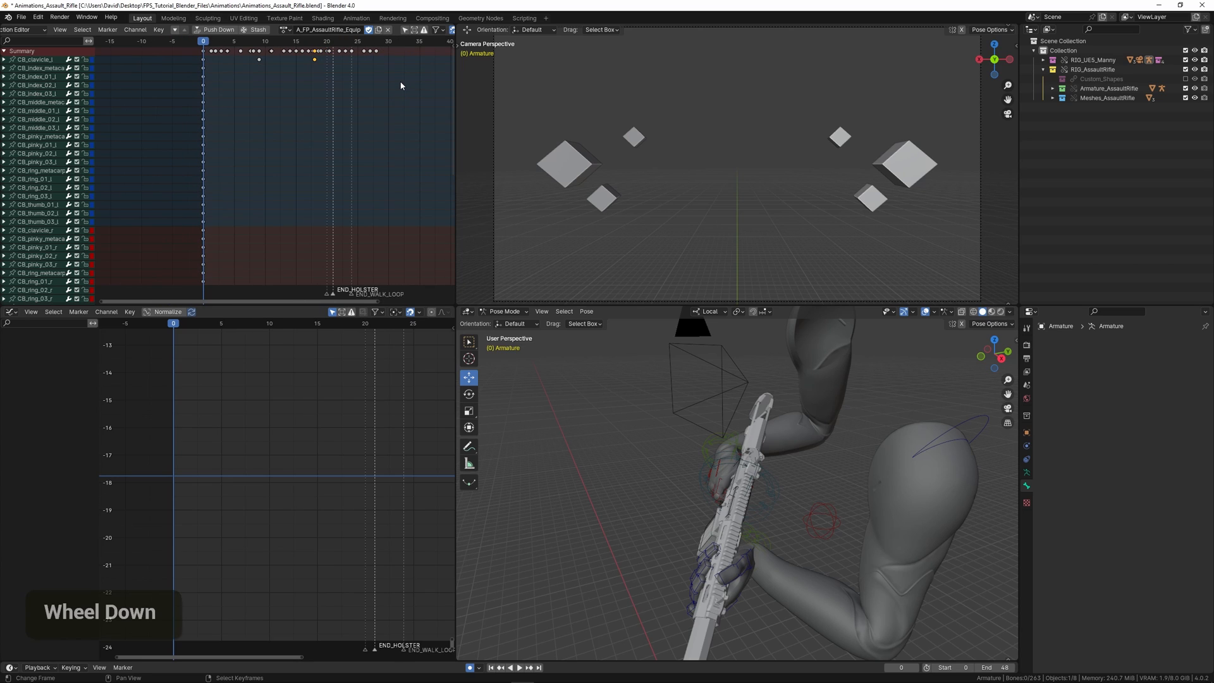
click(400, 86)
click(202, 84)
click(387, 81)
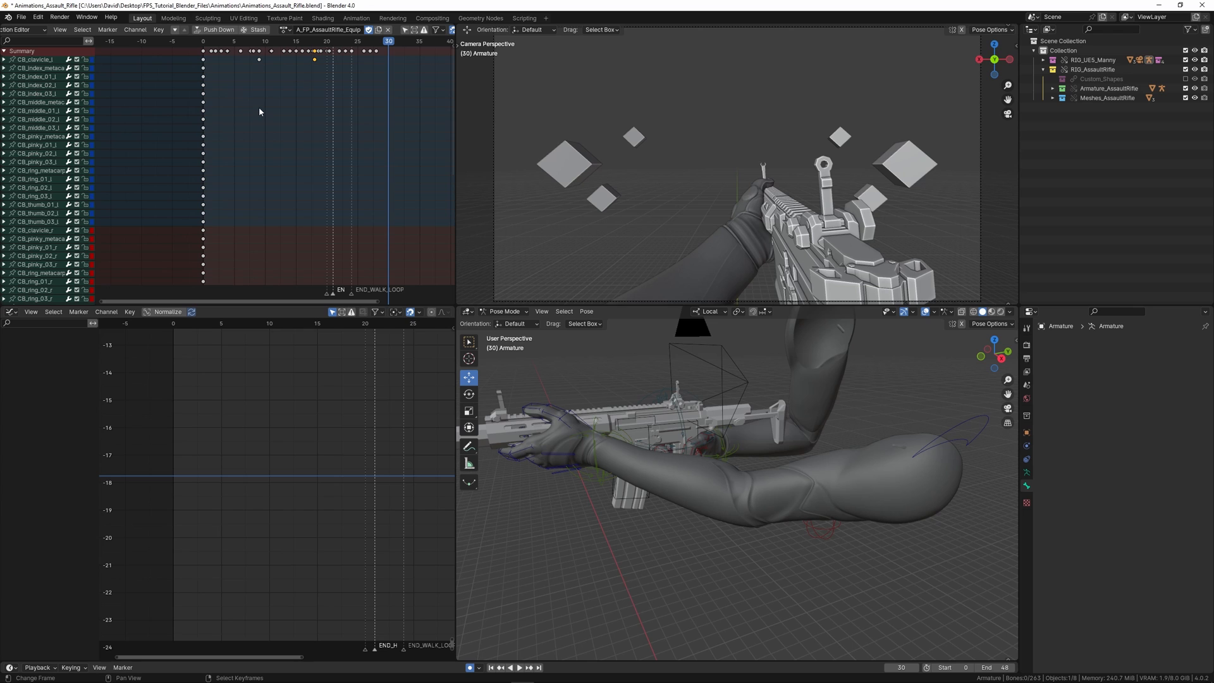
drag(202, 98, 317, 107)
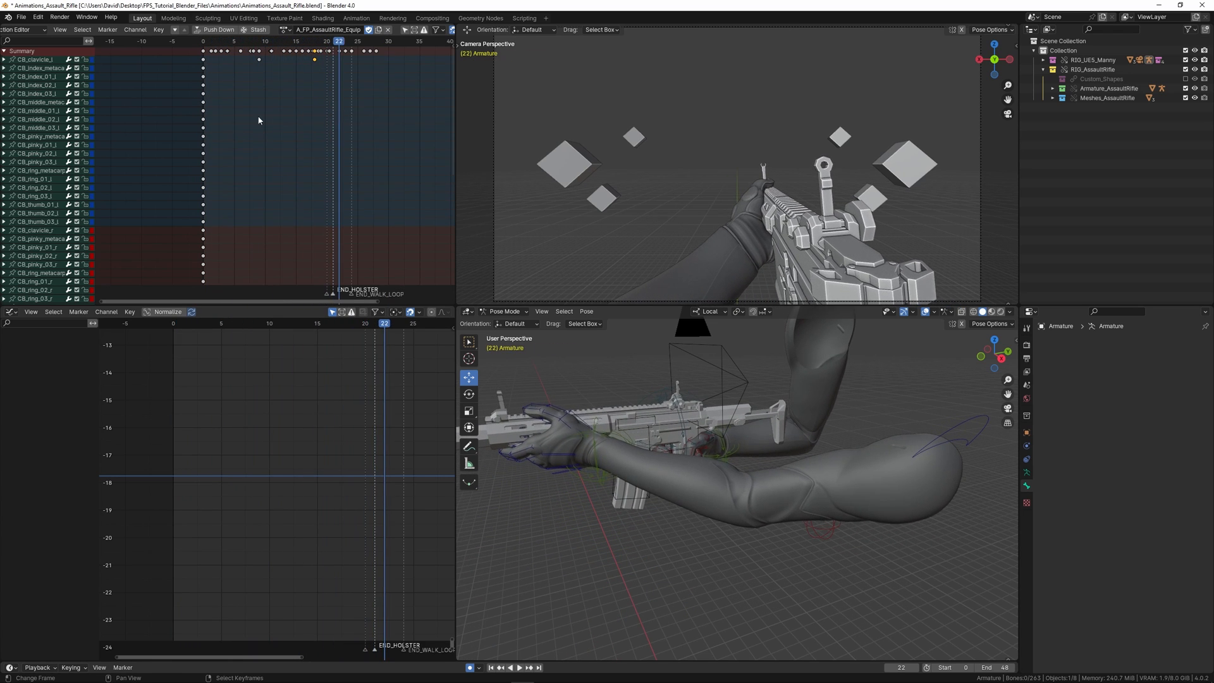
key(space)
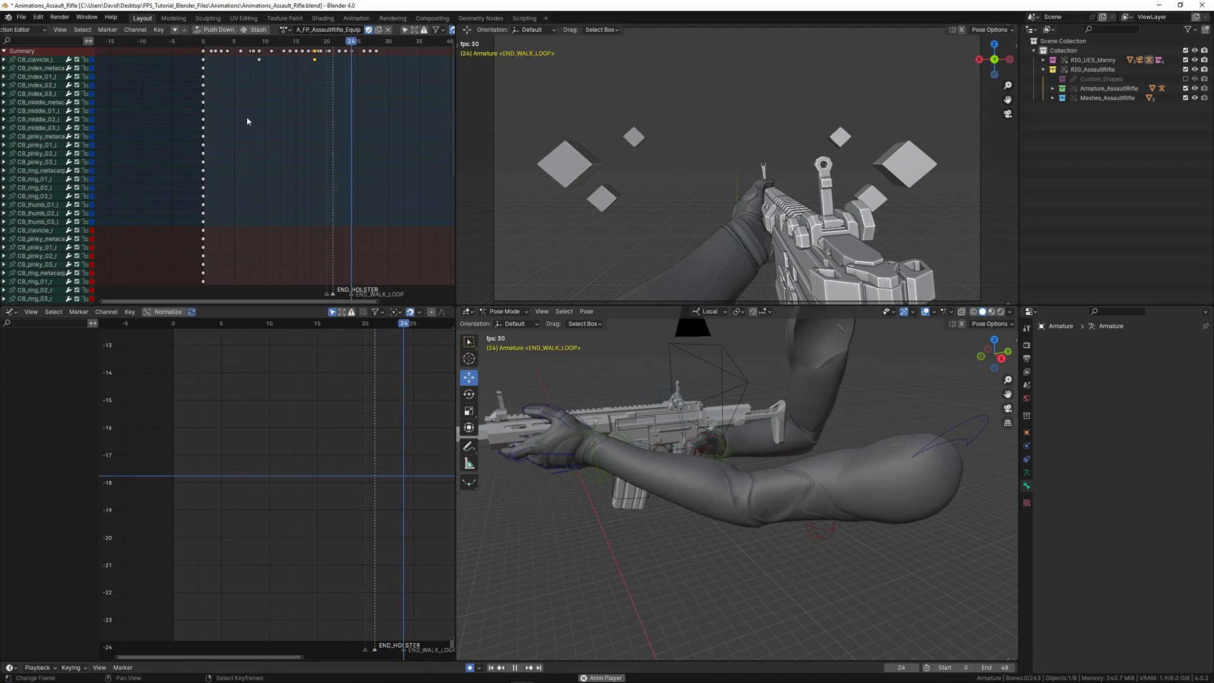
Step: Move the duplicated CB_clavicle_l key earlier to frame 15 during playback and save the file
scroll(316, 62, up, 2)
right_click(323, 62)
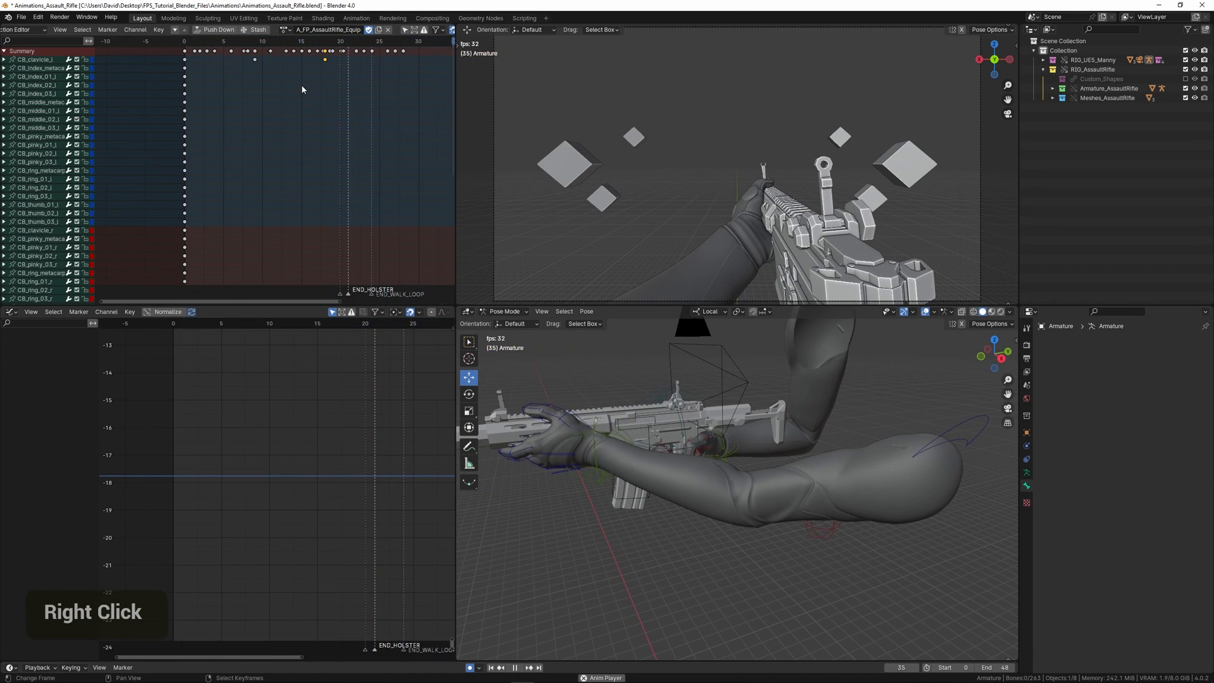
scroll(307, 87, up, 2)
key(g)
click(295, 88)
click(174, 108)
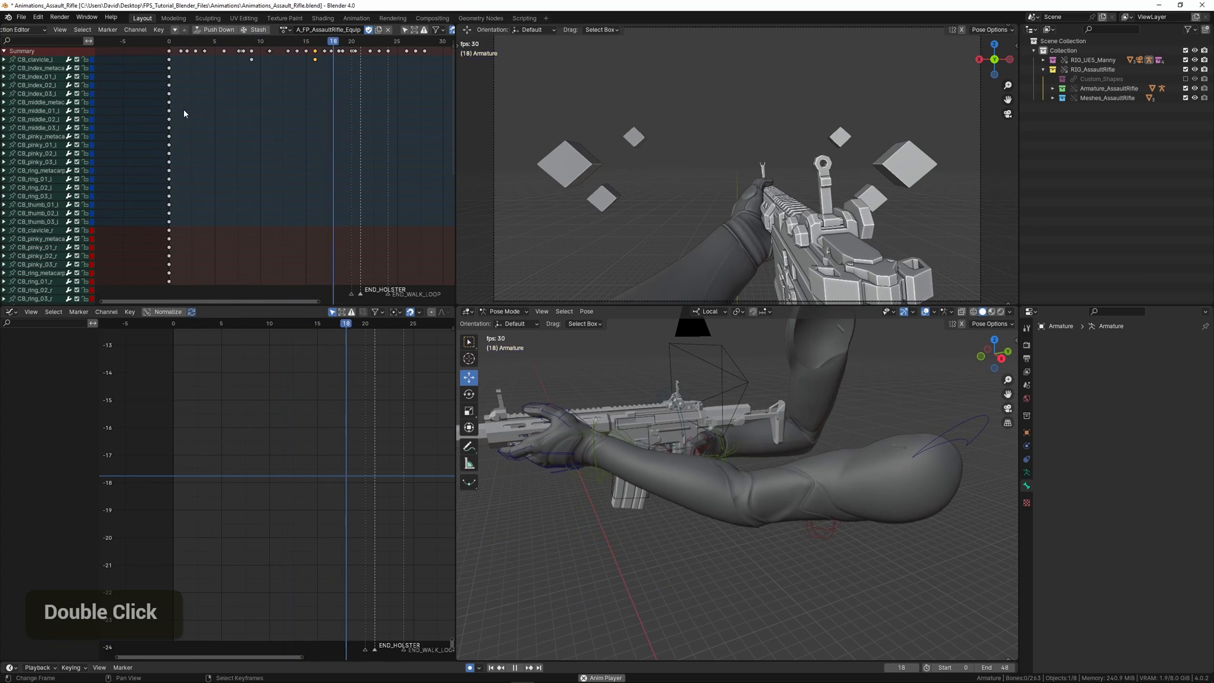
key(g)
double_click(225, 108)
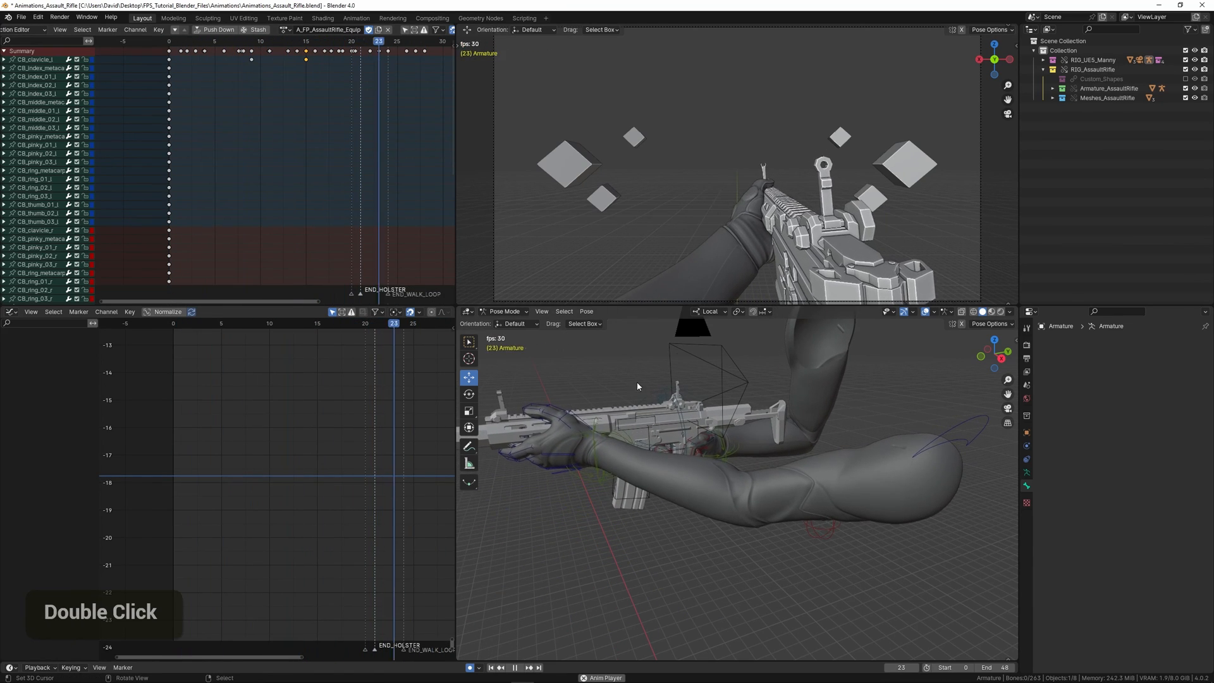
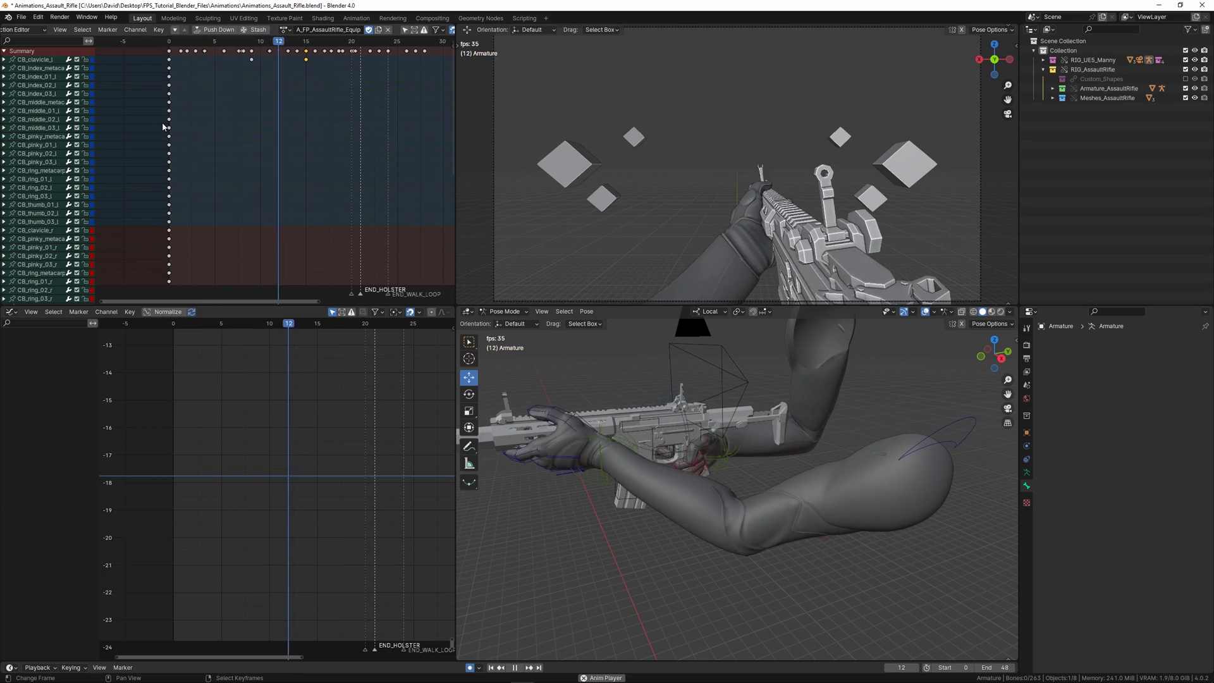
key(space)
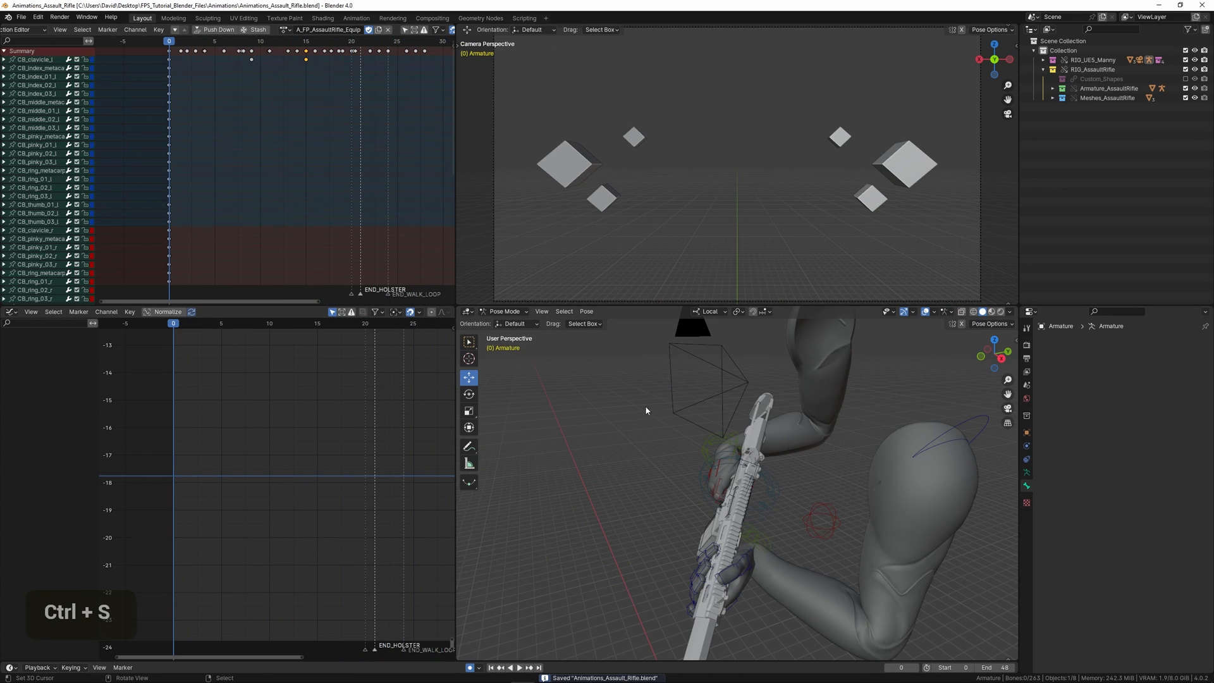
Step: Select the CB_Head_LookAt bone and expand its location and rotation channels in the Action Editor
shift+middle_drag(645, 409, 656, 463)
scroll(624, 458, down, 3)
right_click(572, 471)
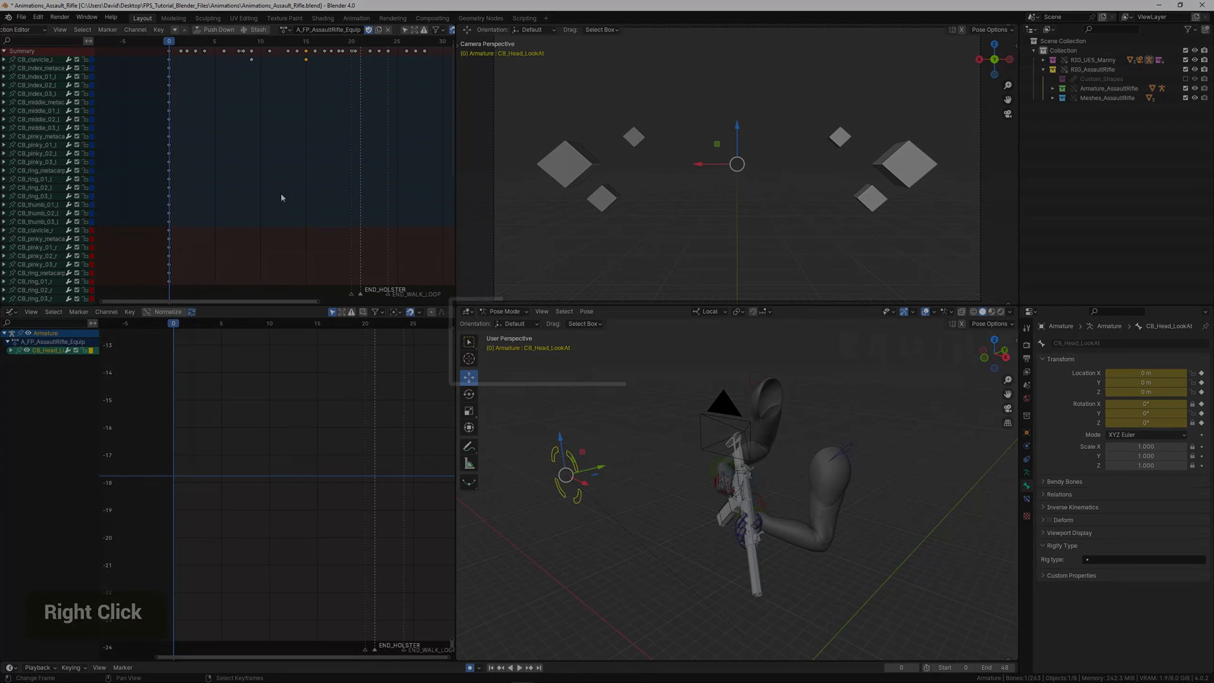
middle_drag(282, 195, 271, 229)
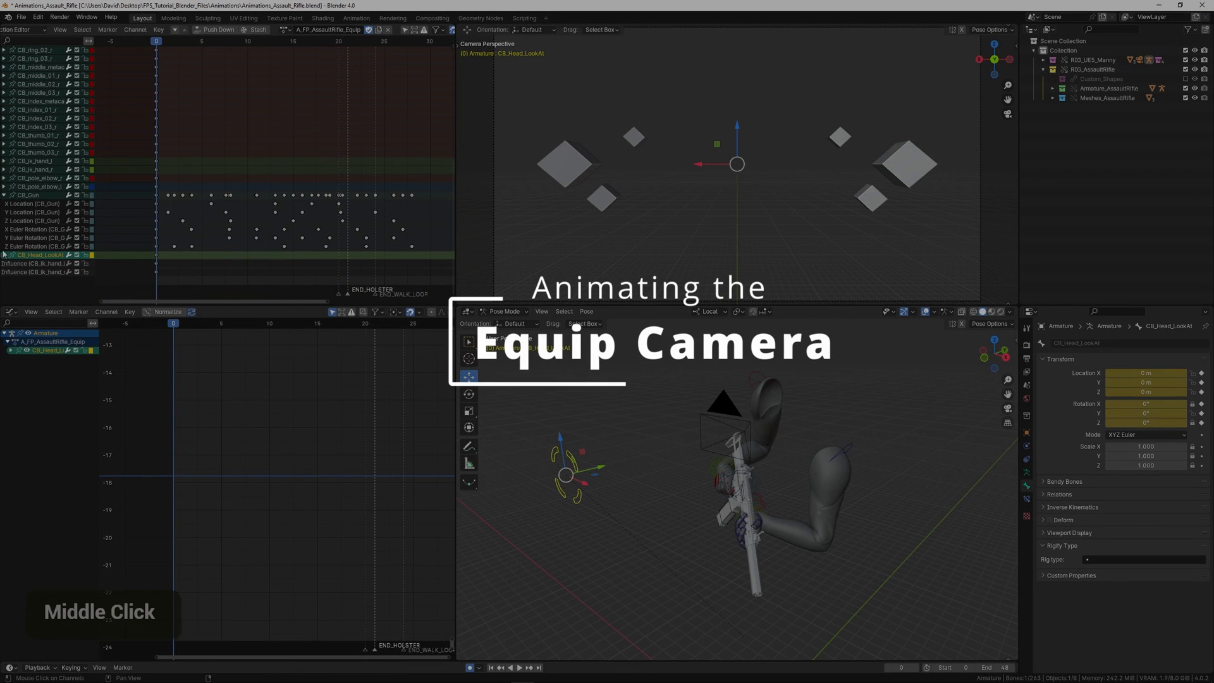
middle_drag(138, 270, 126, 219)
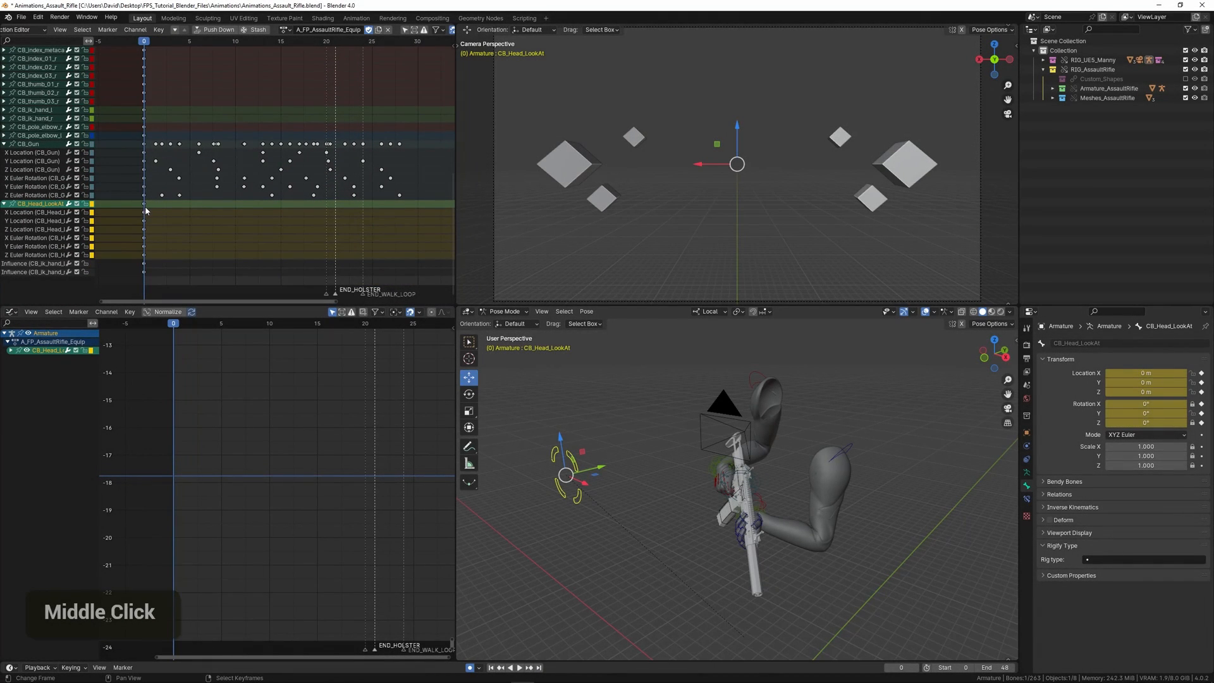
Step: Duplicate all CB_Head_LookAt keys from frame 0 to frame 28 and save the file
right_click(123, 174)
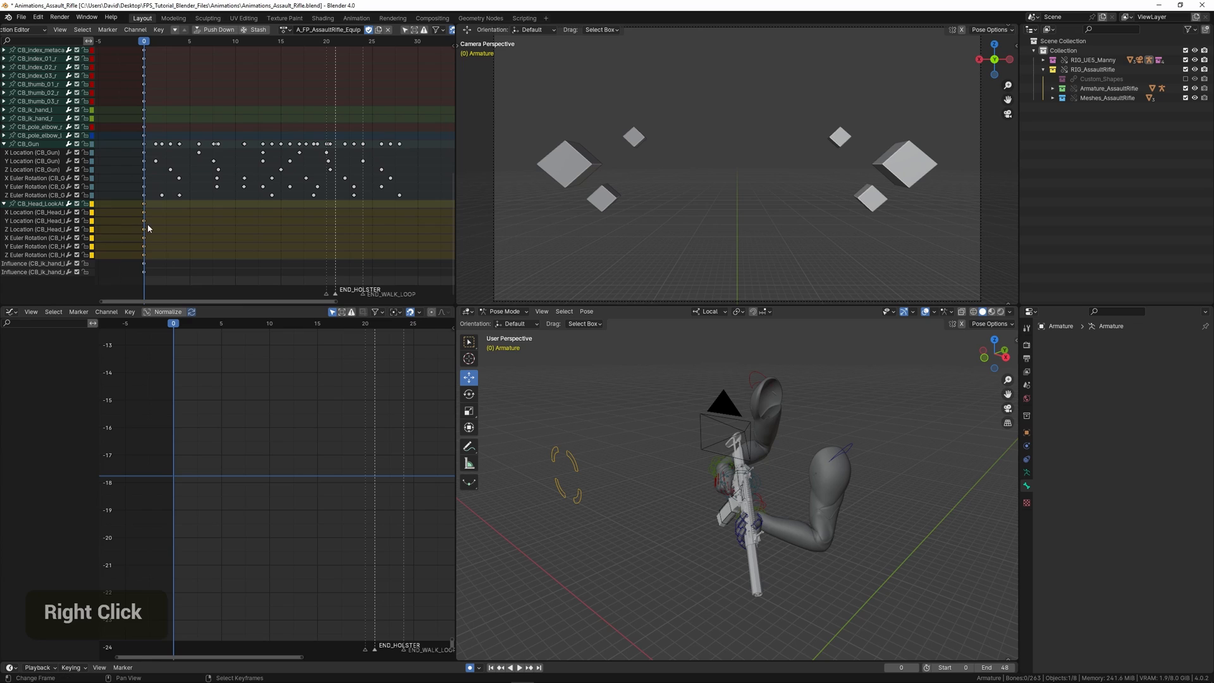
key(shift+d)
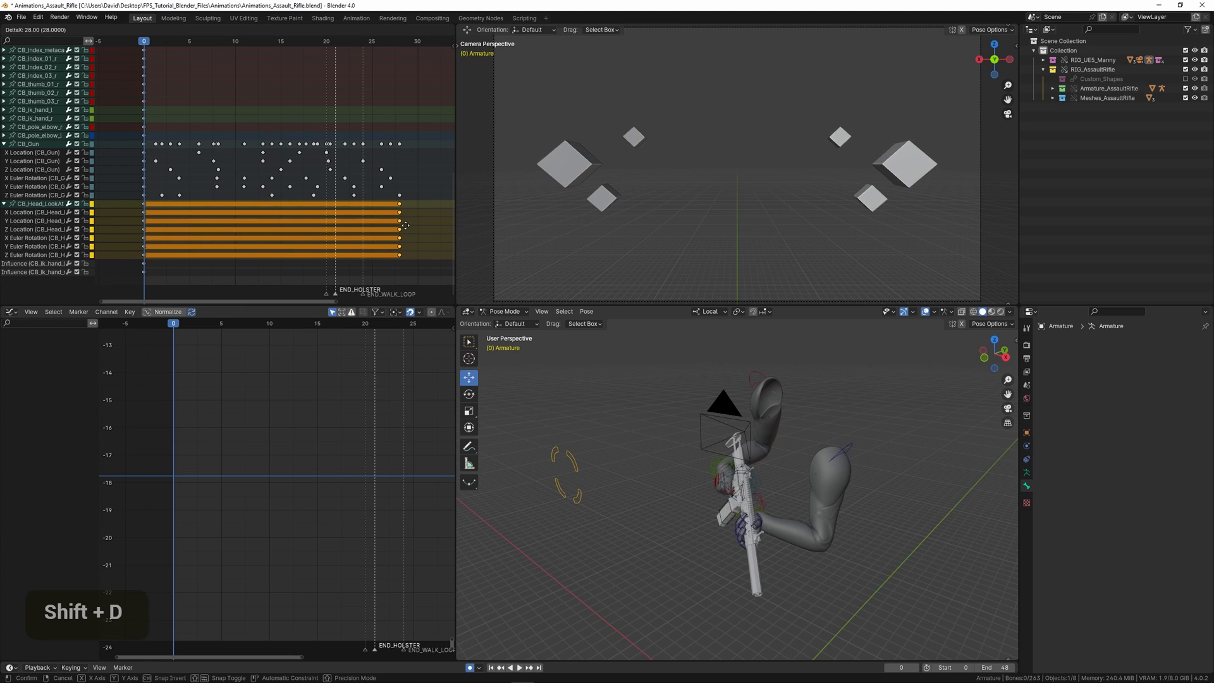
click(406, 225)
key(space)
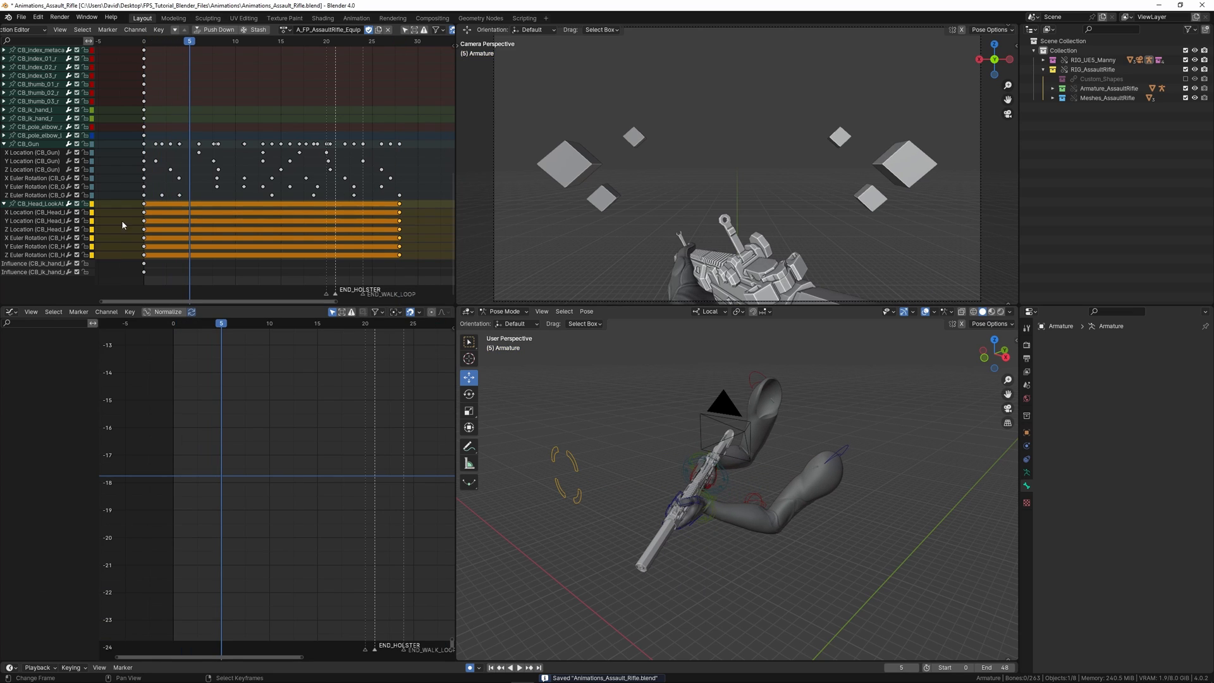
Step: Duplicate the CB_Head_LookAt X Location key from frame 0 to frames 4, 9, 13 and 19, and save the file
click(22, 205)
right_click(145, 214)
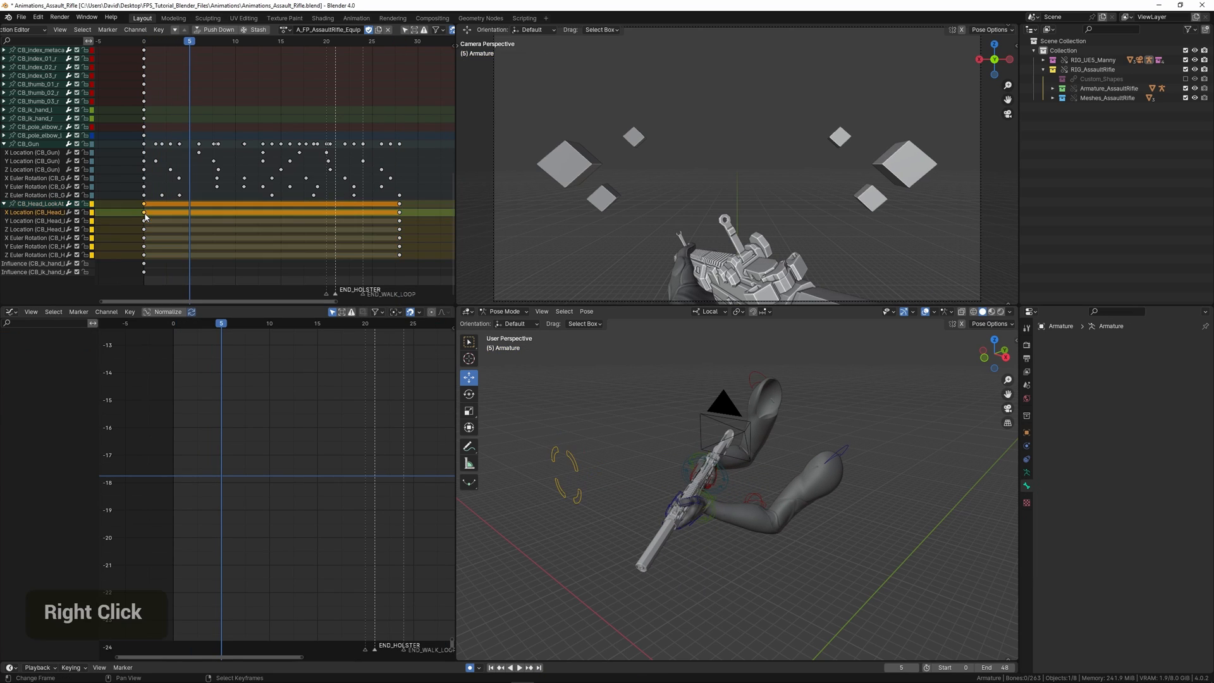
scroll(150, 227, up, 1)
middle_drag(151, 228, 158, 229)
key(shift+d)
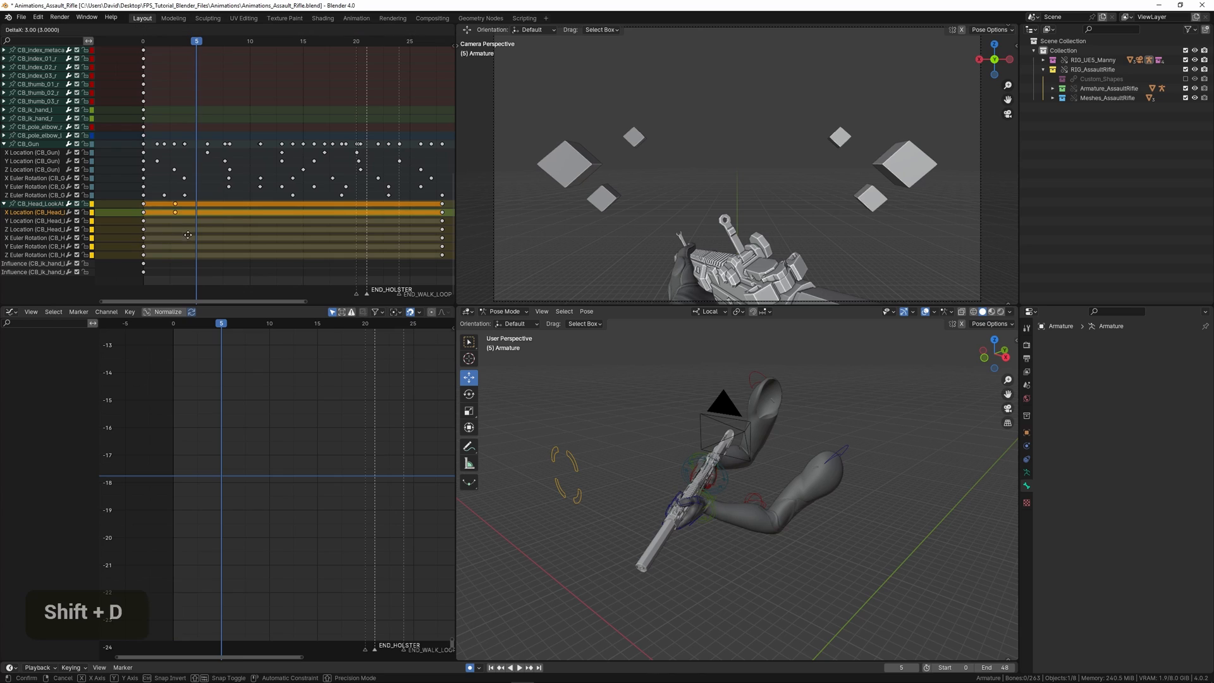
click(185, 241)
key(shift+d)
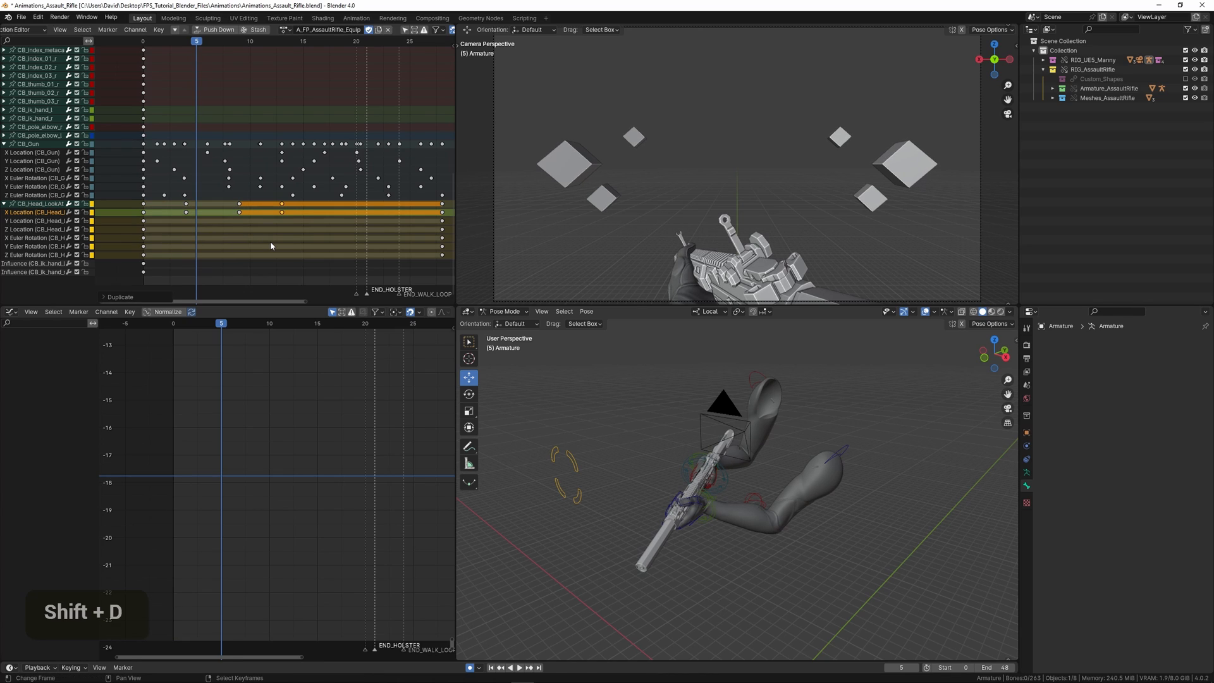
key(shift+d)
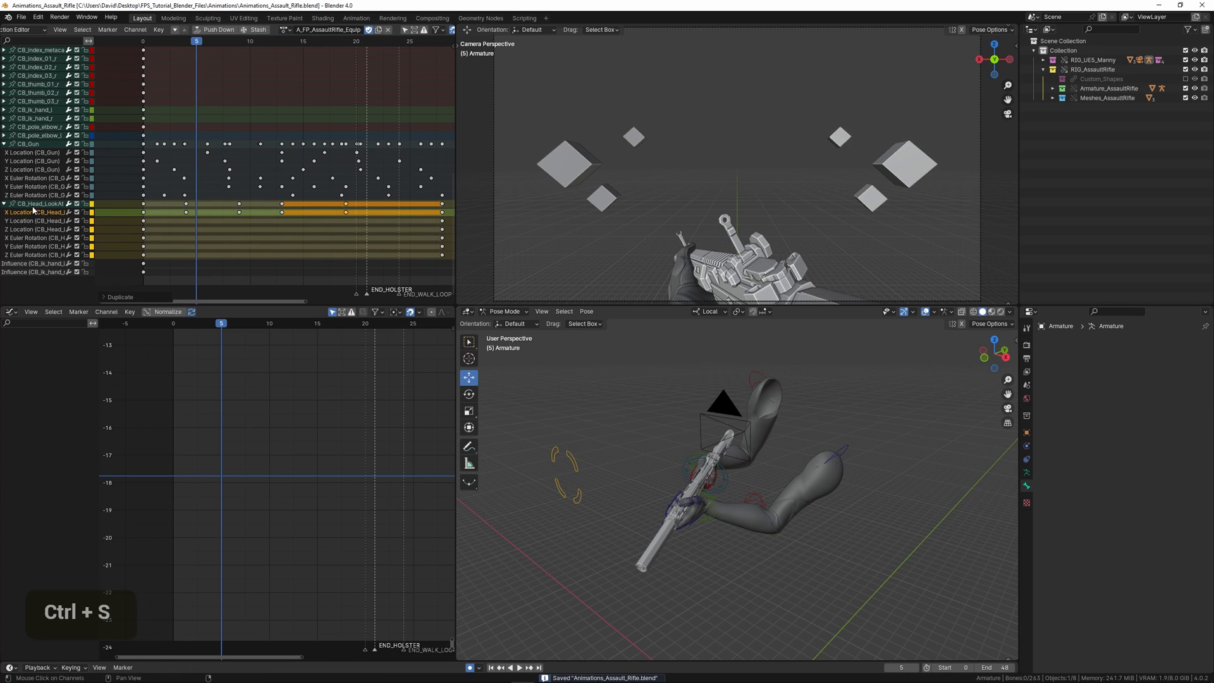
Step: Show the CB_Head_LookAt X Location curve in the Graph Editor and lower its frame 4 key to about -0.2
click(33, 206)
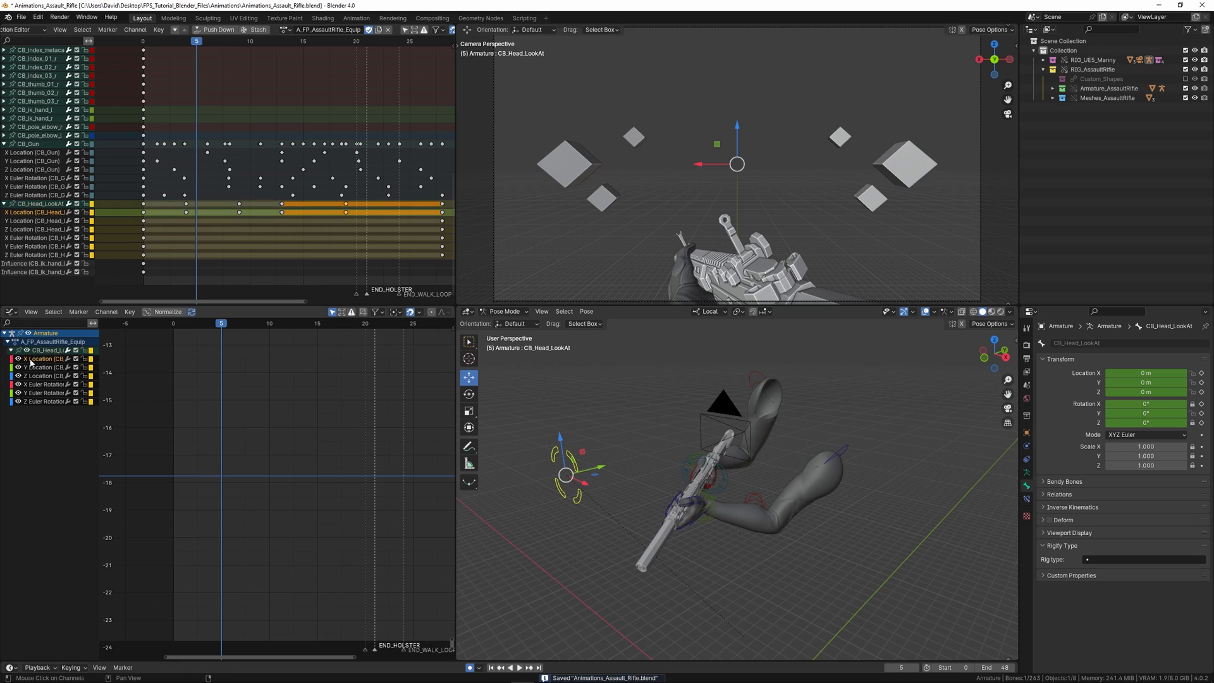
key(Home)
middle_drag(215, 453, 297, 412)
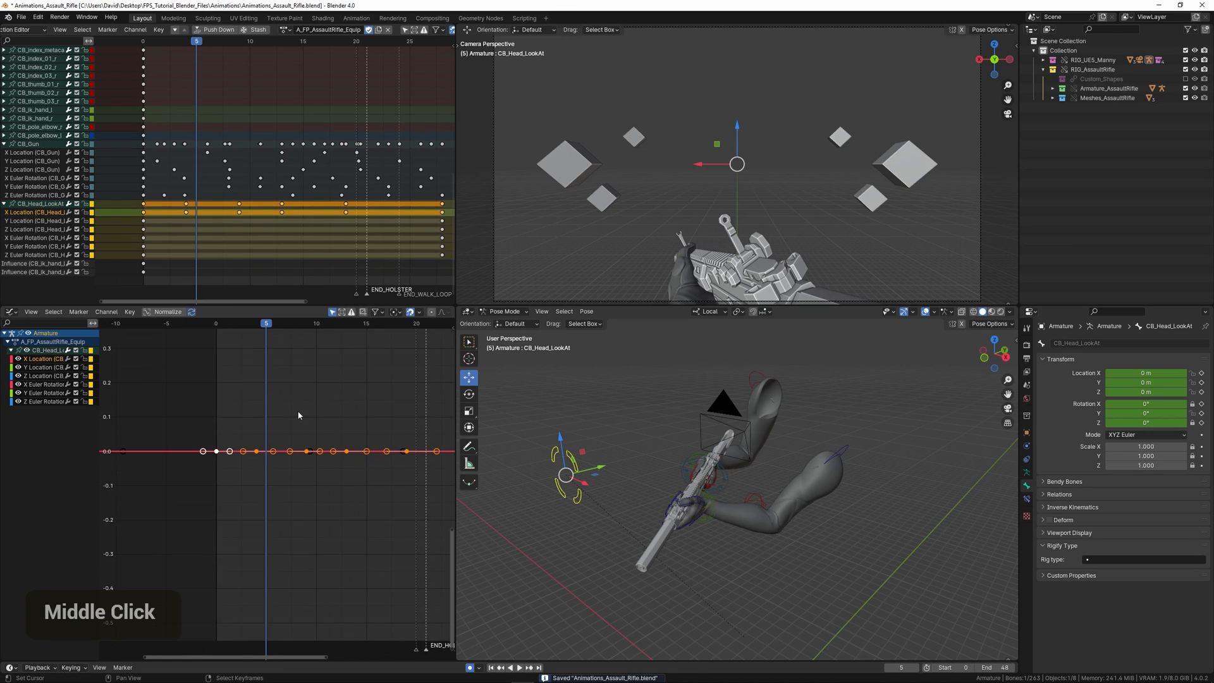
scroll(238, 450, up, 3)
drag(238, 449, 247, 441)
key(g)
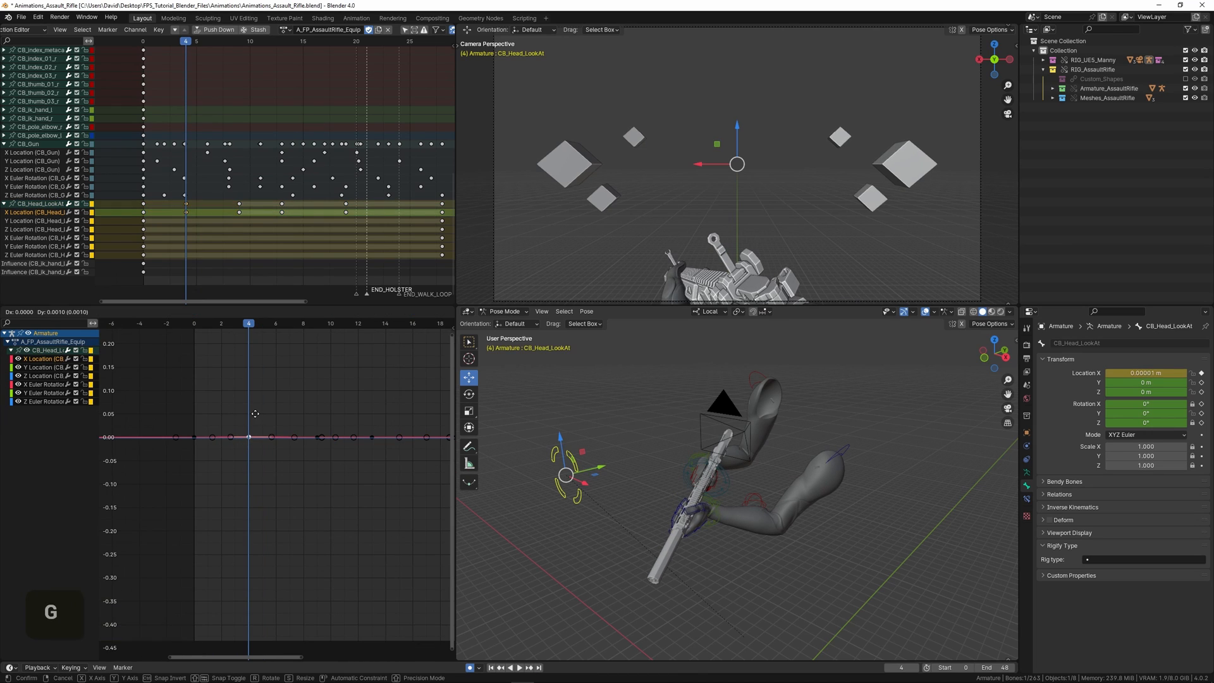
click(250, 504)
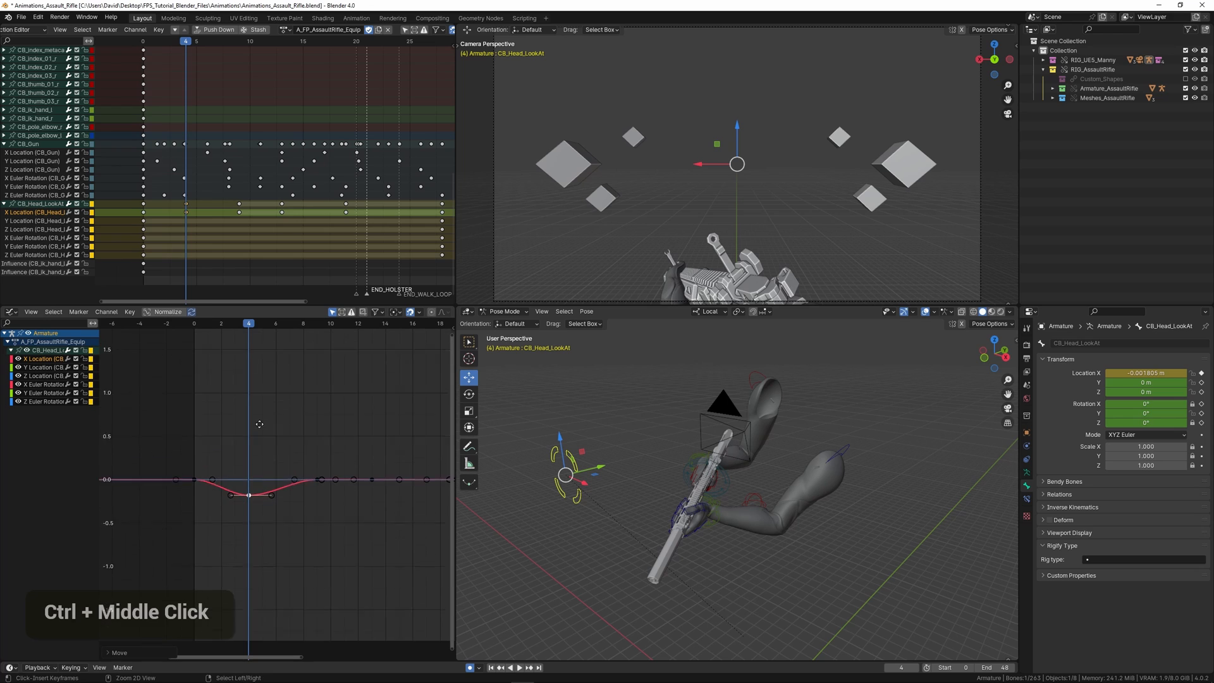
Step: Move the frame 4 X Location key along Y to a value of about 1.9 and play the animation
middle_drag(256, 460, 262, 427)
key(g)
key(y)
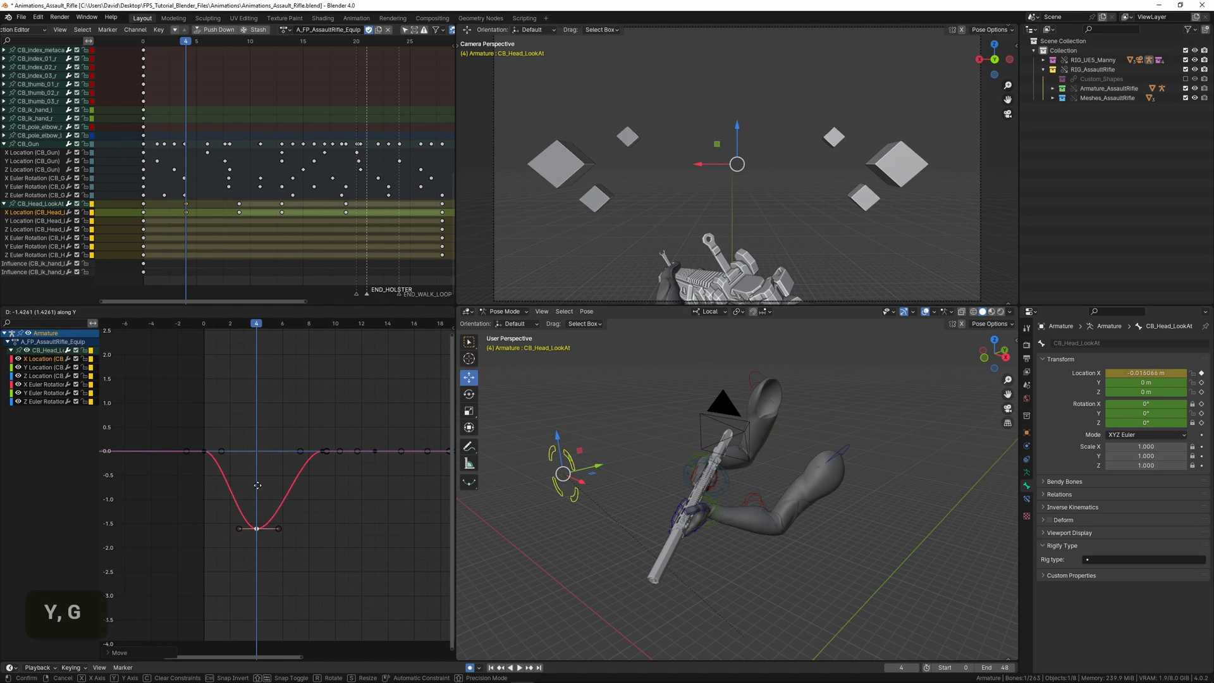
double_click(236, 323)
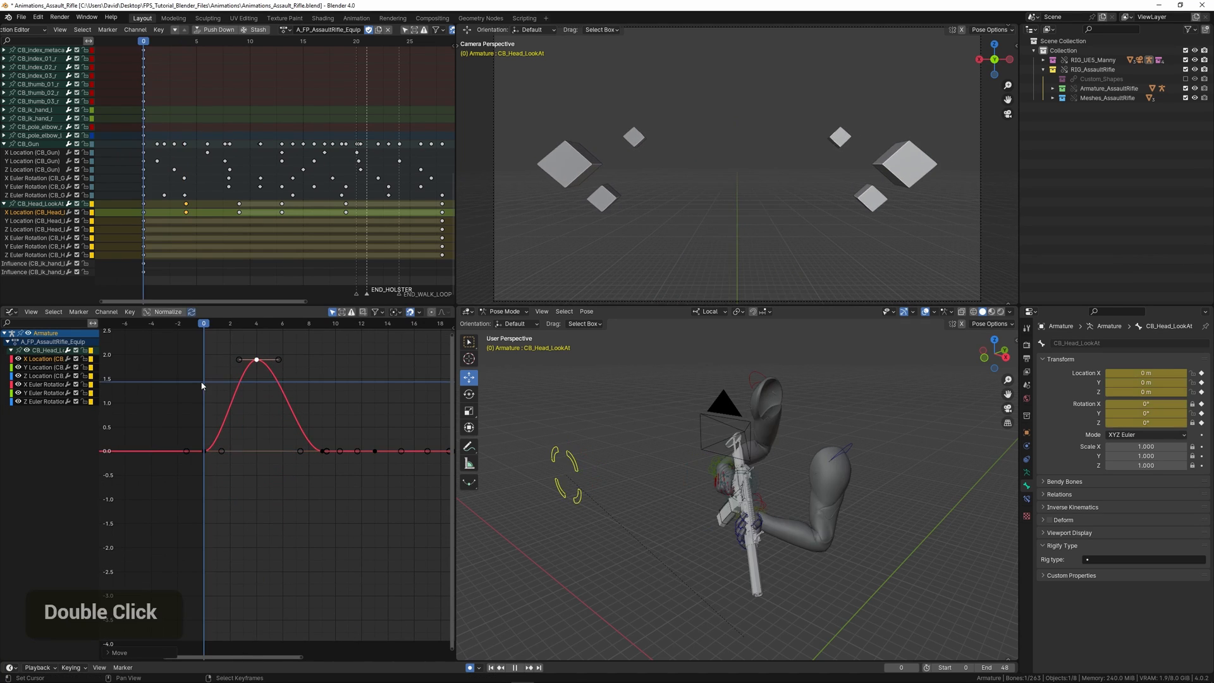
key(space)
Step: Shift the X Location peak key to frame 3, lower it to about 1.4, and preview the animation
key(g)
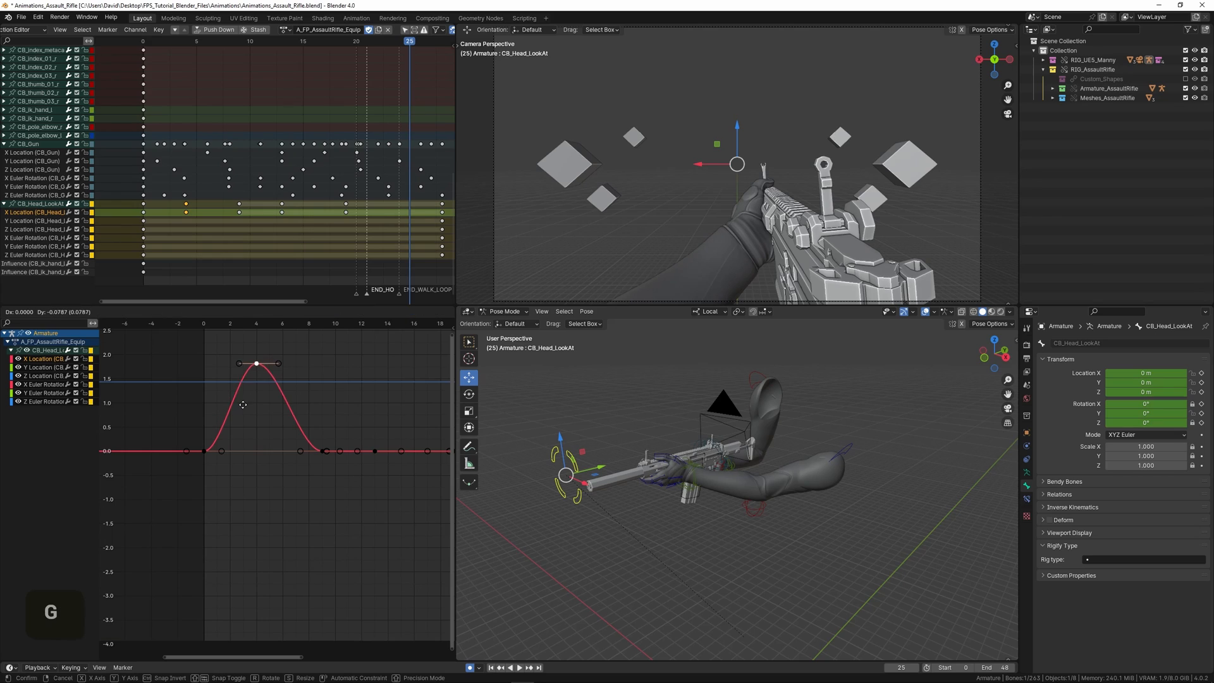
click(198, 408)
key(space)
key(space)
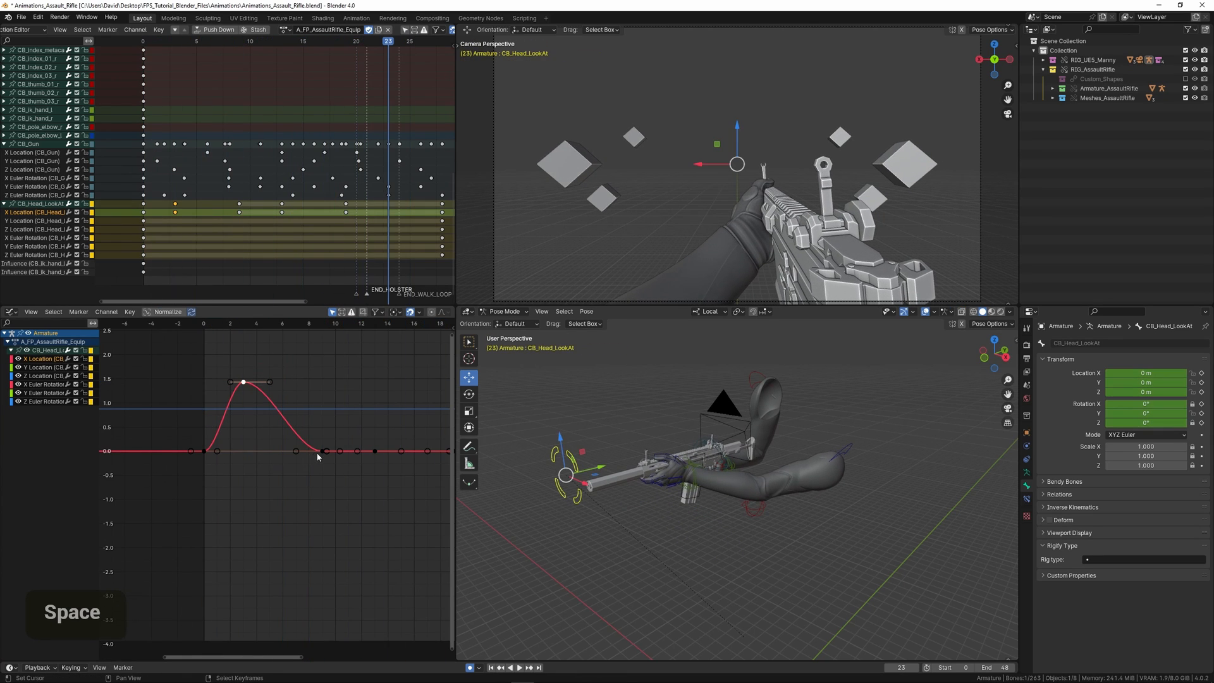
Step: Move the X Location key at frame 9 to frame 12 and lower it to about -1.5
scroll(220, 437, up, 1)
middle_drag(325, 466, 231, 458)
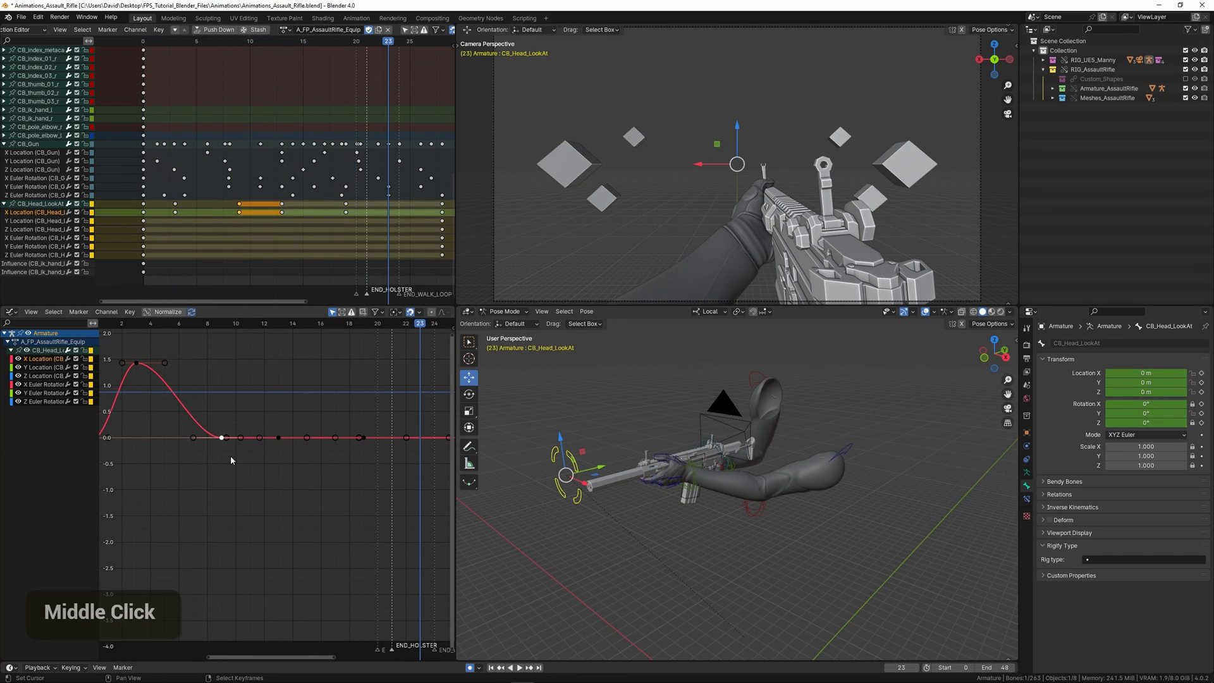
drag(225, 449, 246, 425)
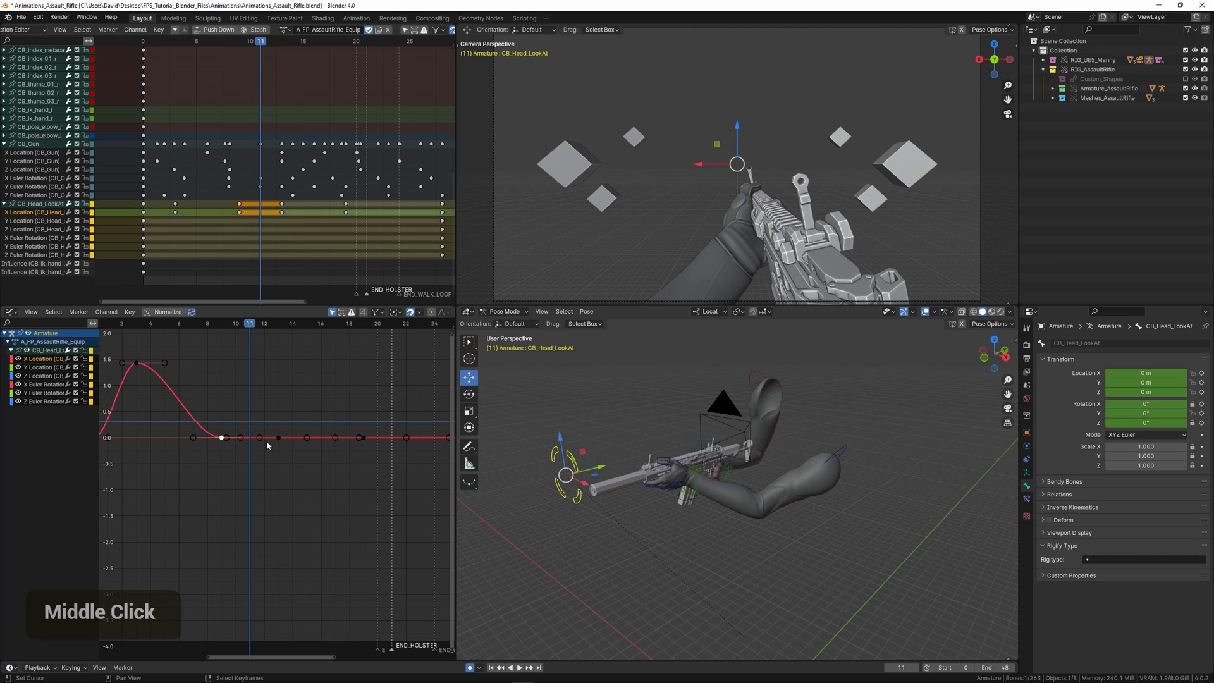
key(g)
click(310, 523)
Step: Move the X Location key at frame 13 to frame 16 at about 0.4, and the frame 19 key to frame 20 at about -0.3
right_click(279, 437)
key(g)
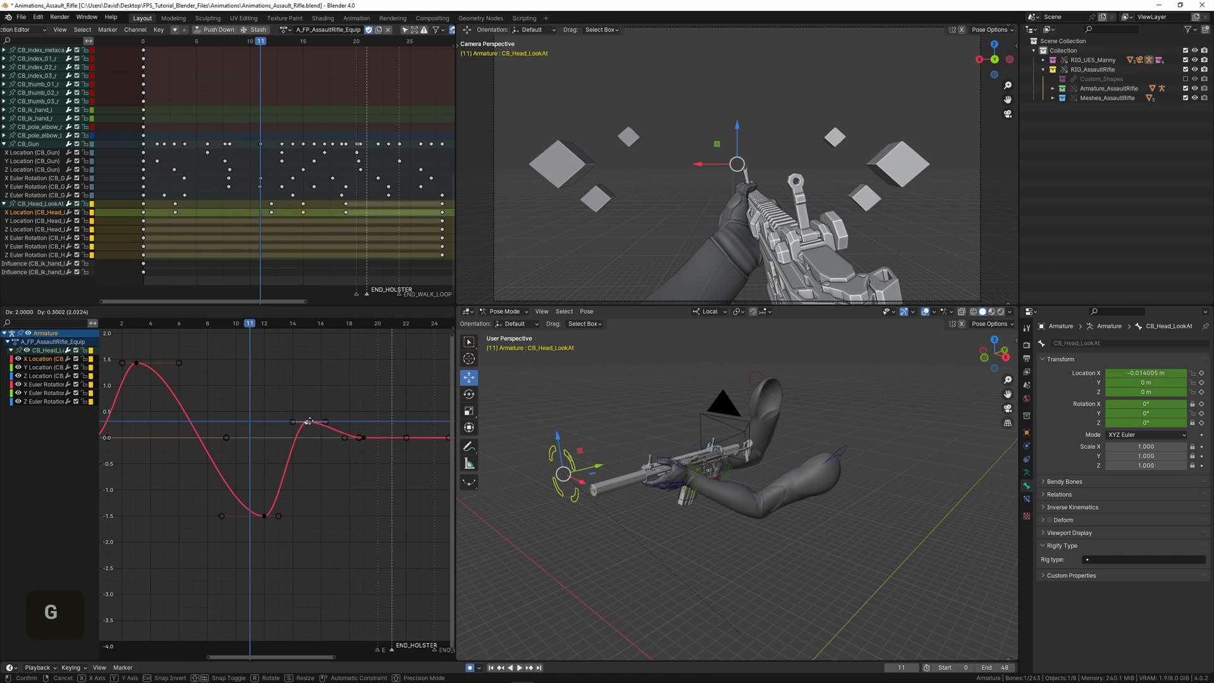
click(321, 416)
middle_drag(363, 451, 287, 438)
key(g)
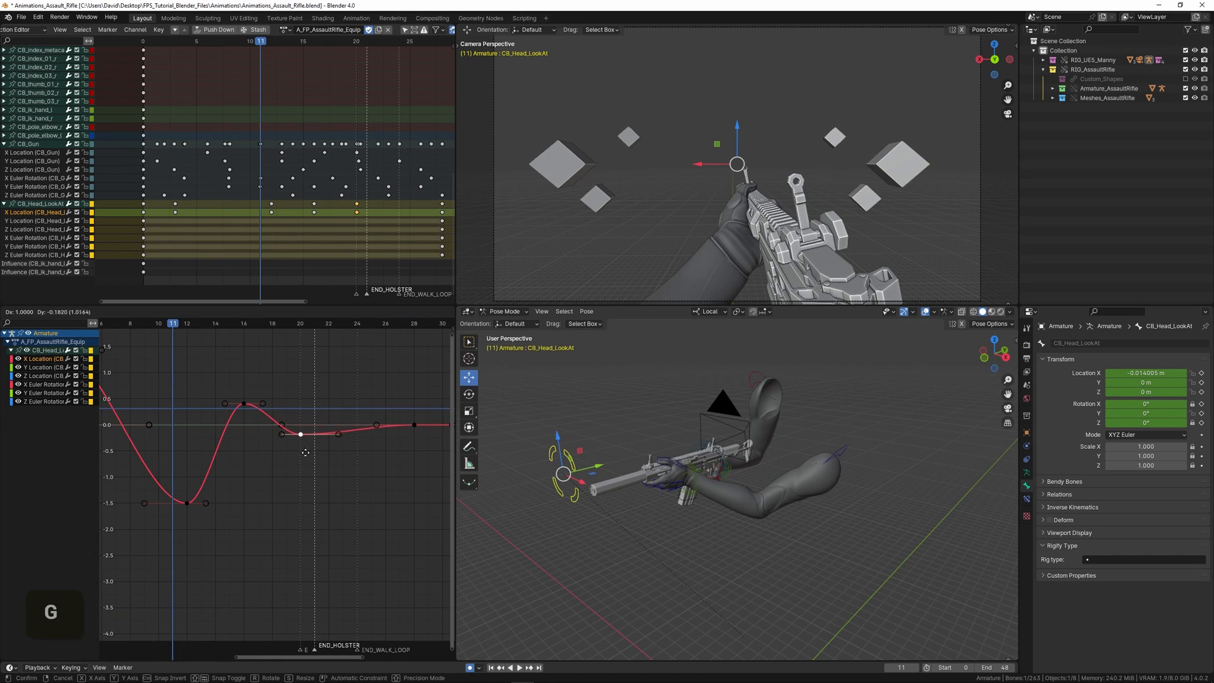
click(388, 434)
Step: Move the X Location curve's last key horizontally to frame 25
right_click(408, 432)
key(g)
key(x)
click(372, 432)
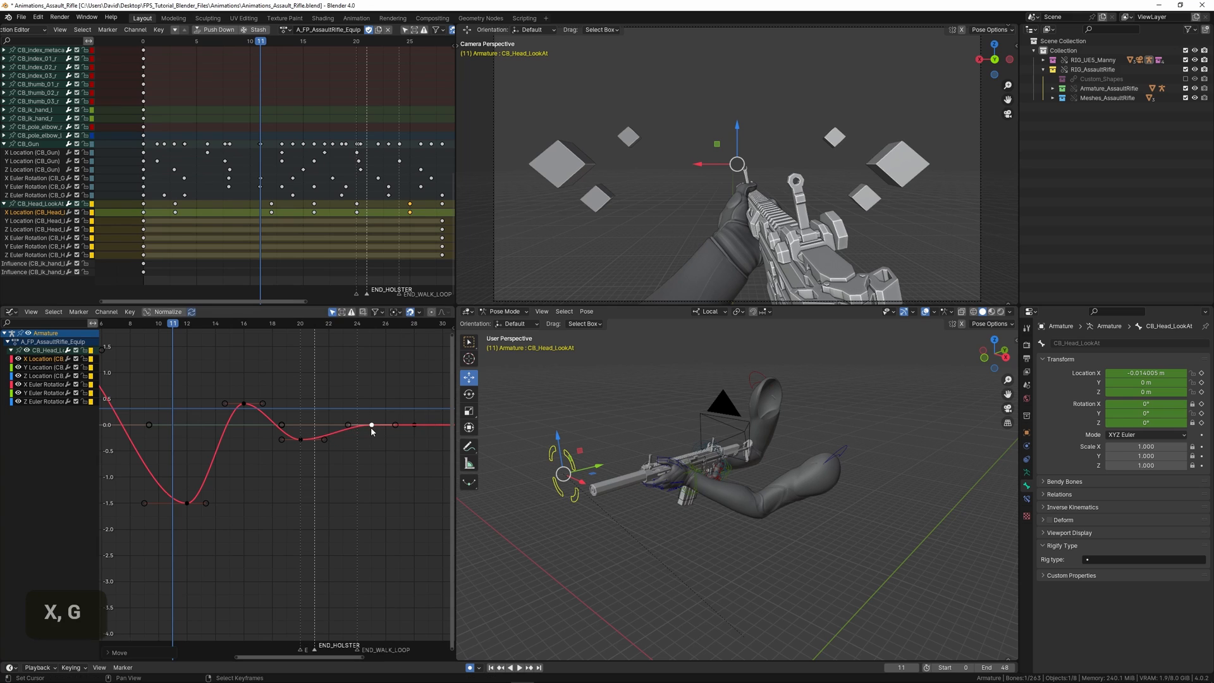
Step: Tilt the handles of the frame 20 X Location key, place it at about -0.35, and play the animation
key(g)
shift+click(303, 441)
key(r)
click(304, 442)
key(g)
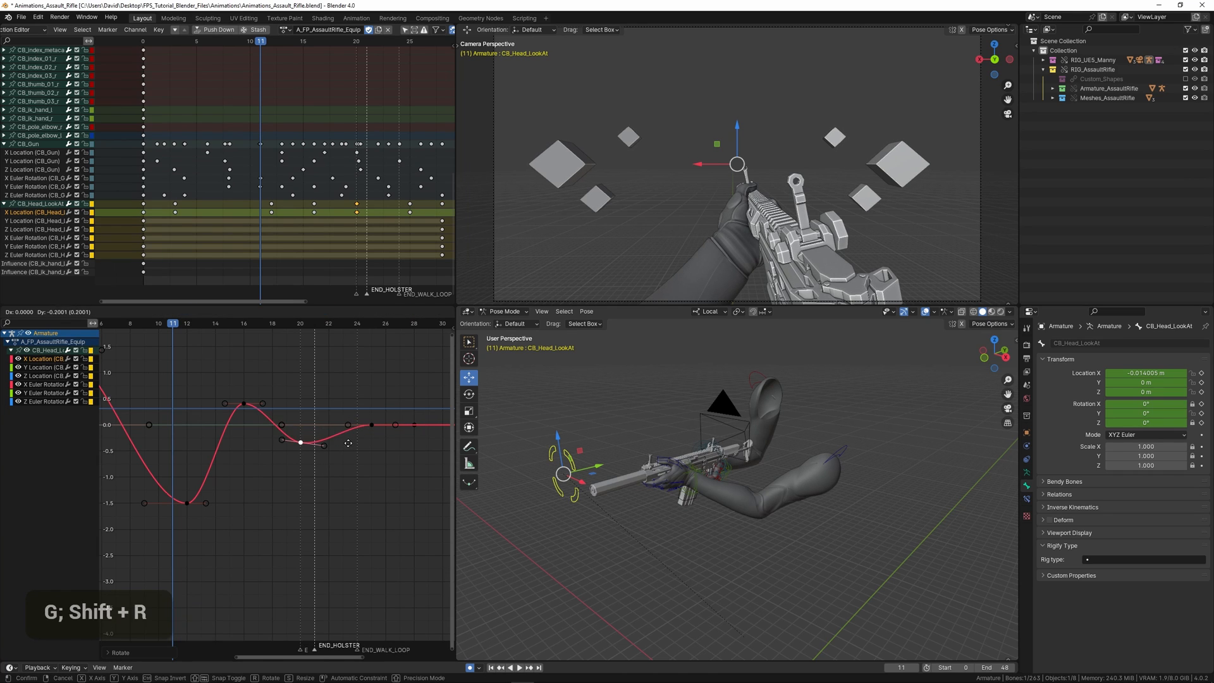
click(301, 449)
scroll(219, 456, down, 2)
middle_drag(219, 455, 304, 458)
key(space)
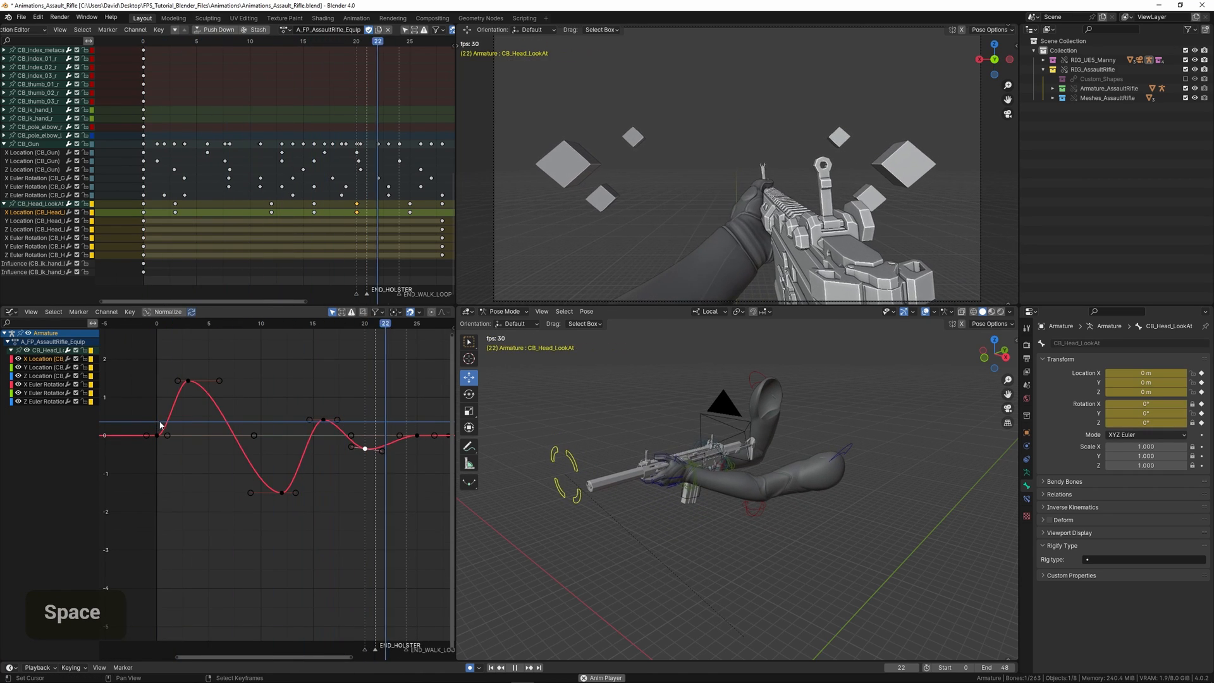
Step: Raise the frame 20 X Location key to about -0.1 and lower the frame 16 key to about 0.1
ctrl+middle_drag(220, 441, 304, 419)
key(space)
scroll(304, 419, up, 1)
key(g)
click(306, 405)
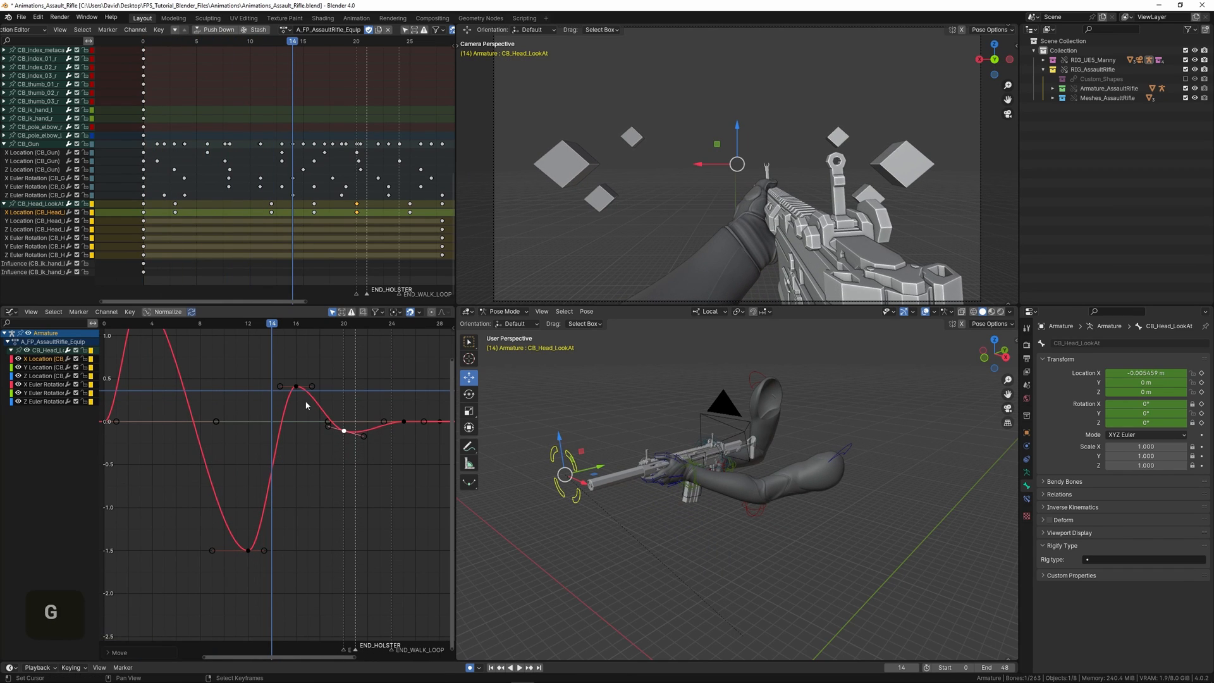
key(g)
click(293, 415)
Step: Raise the X Location key at frame 12 to about -0.6 and preview the animation
right_click(245, 546)
key(g)
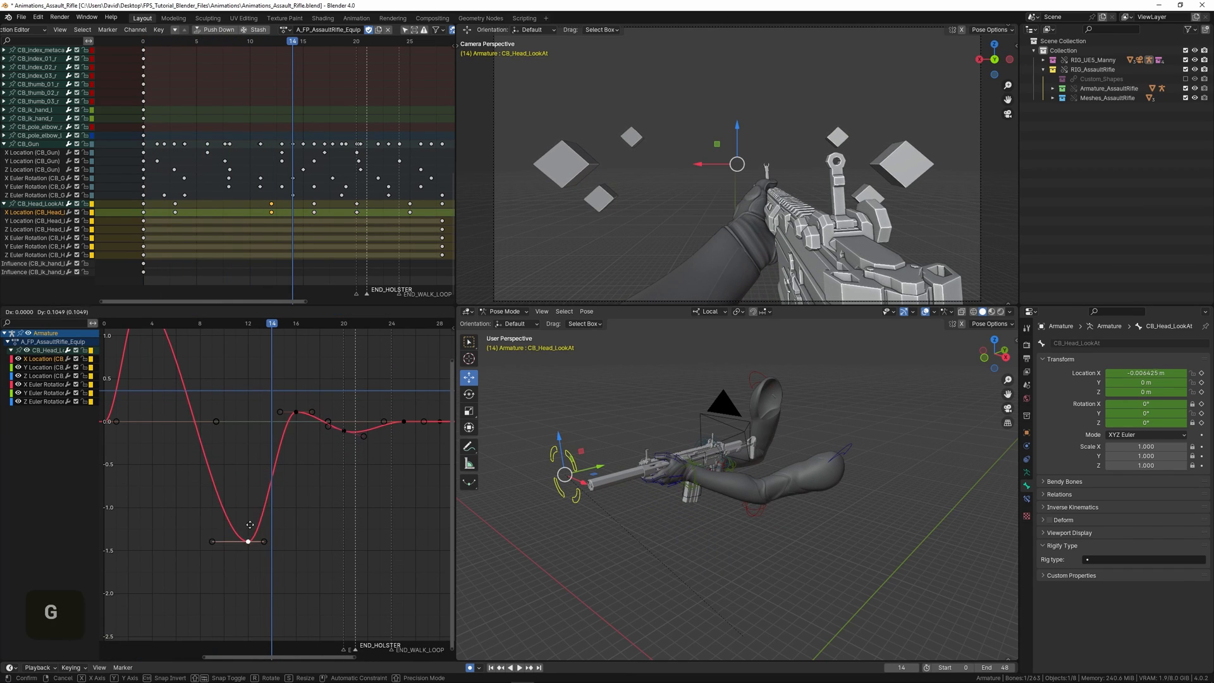
click(247, 472)
scroll(208, 462, down, 4)
click(143, 433)
key(space)
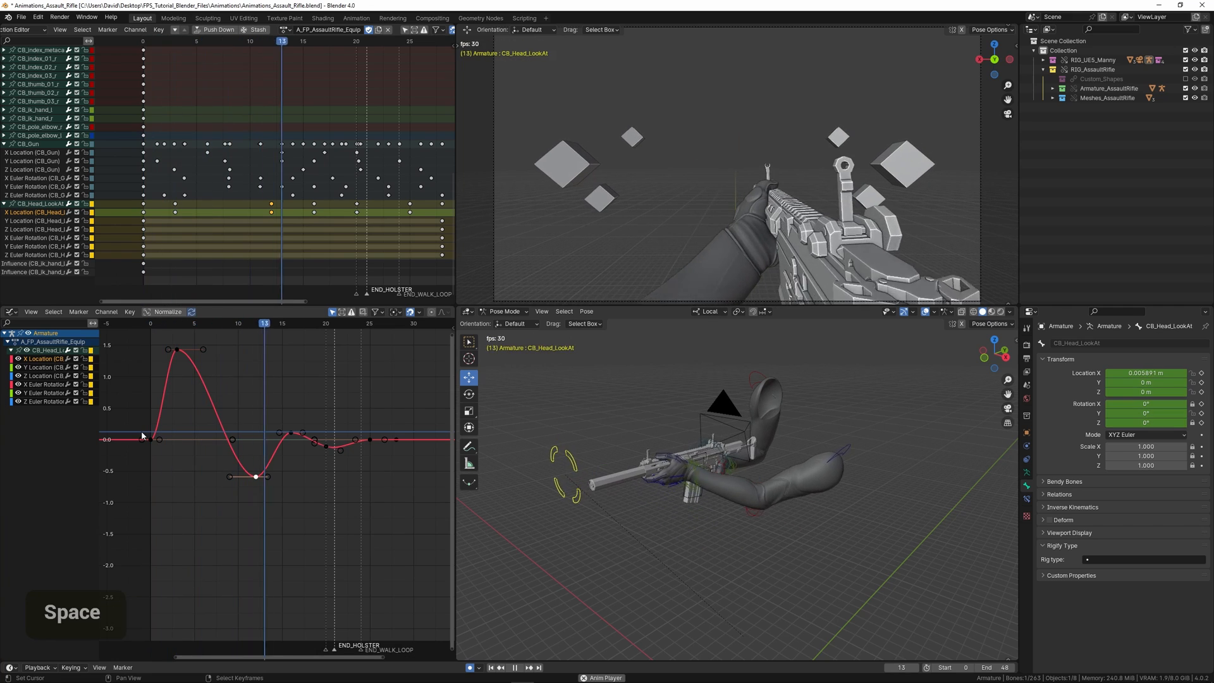
Step: Move the X Location peak key from frame 3 to frame 5 at about 0.85 and view the playback from the front
key(g)
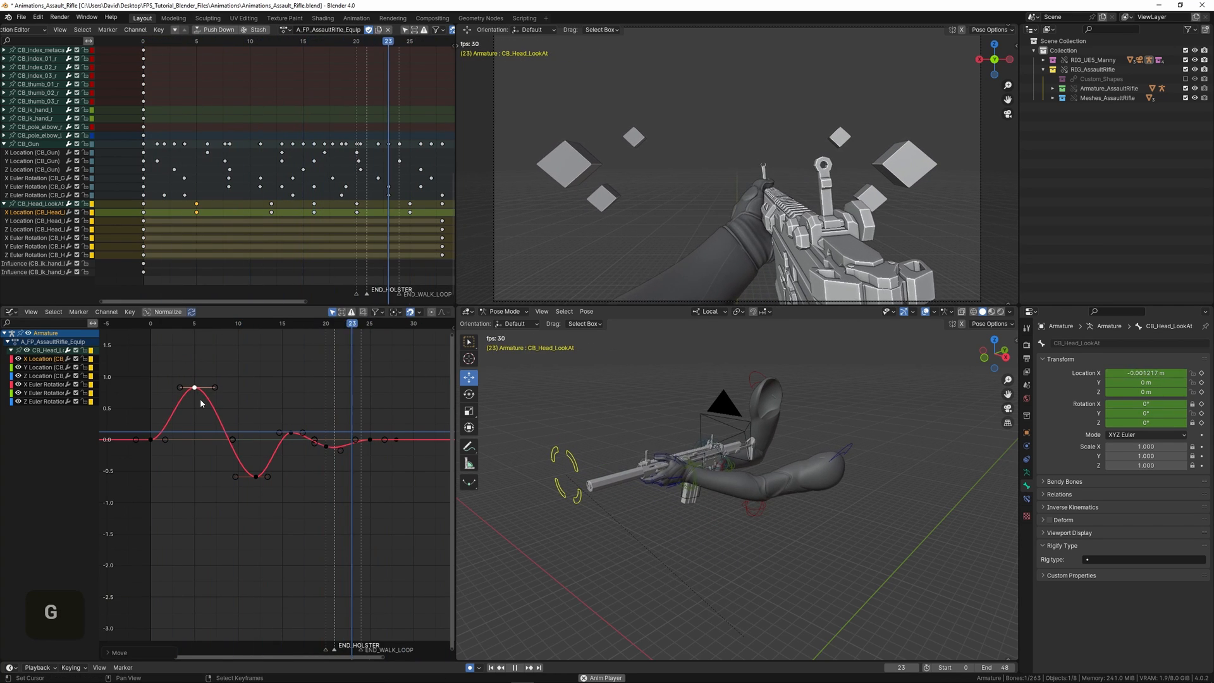
double_click(156, 406)
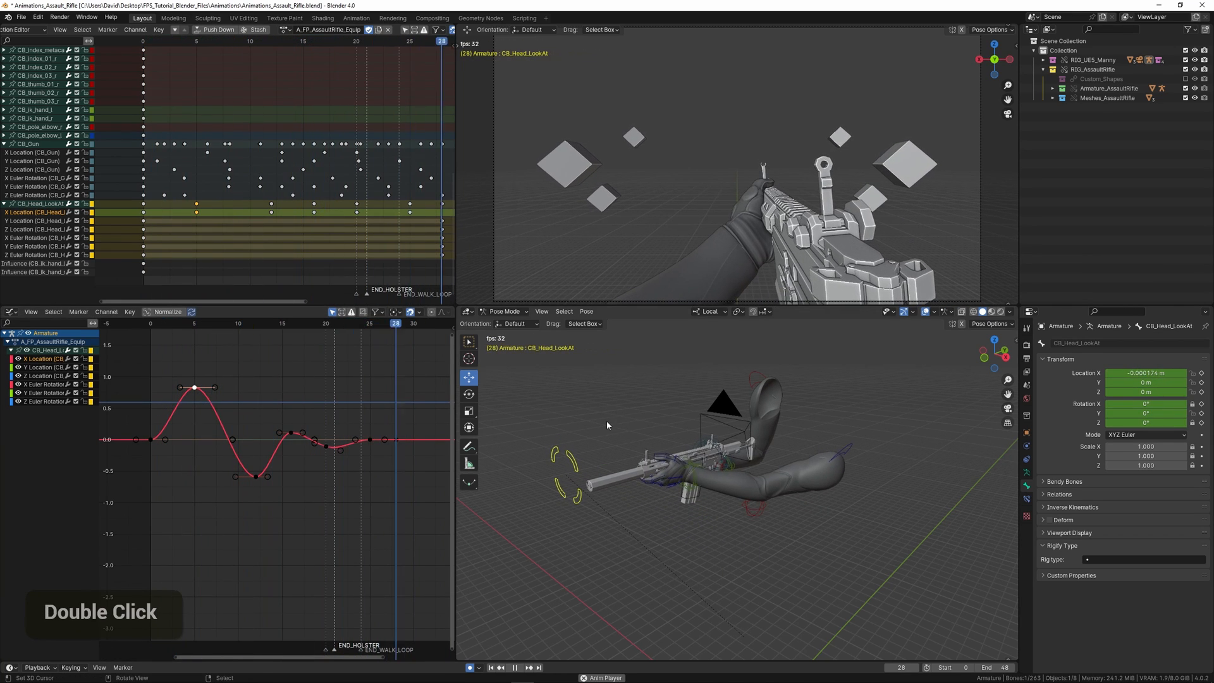
key(KP_1)
scroll(620, 426, up, 5)
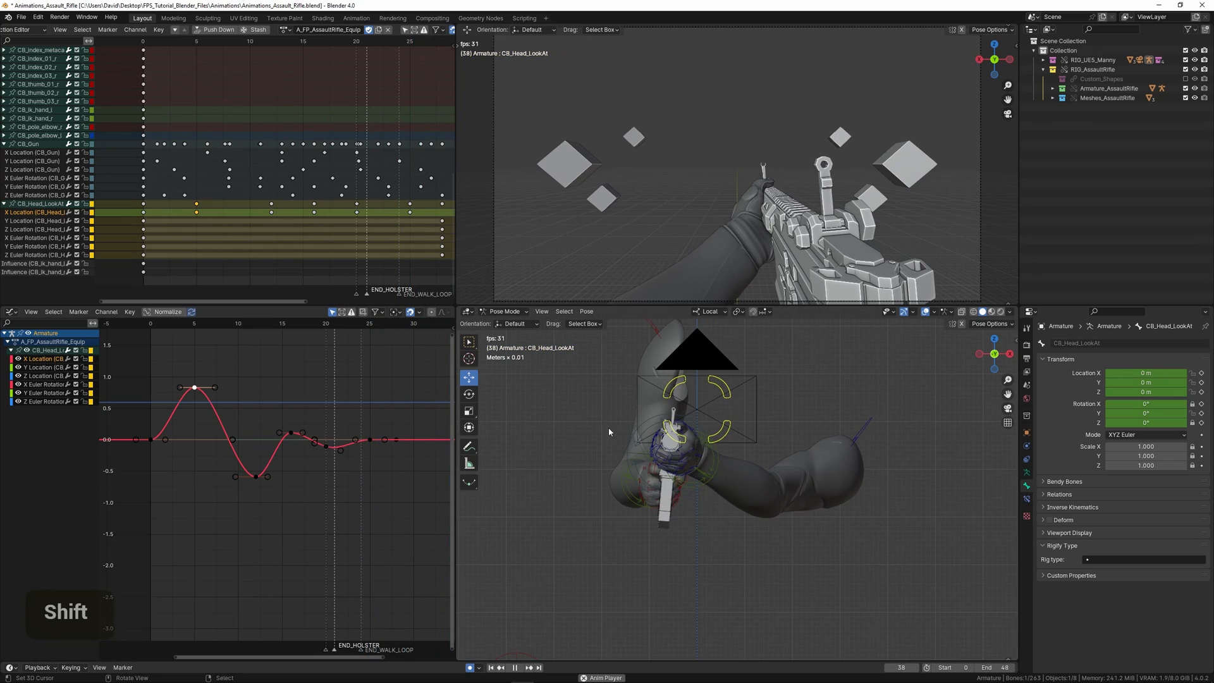
Step: Lower the frame 5 X Location key to about 0.5 and move the frame 12 key to frame 11 at about -0.3
key(g)
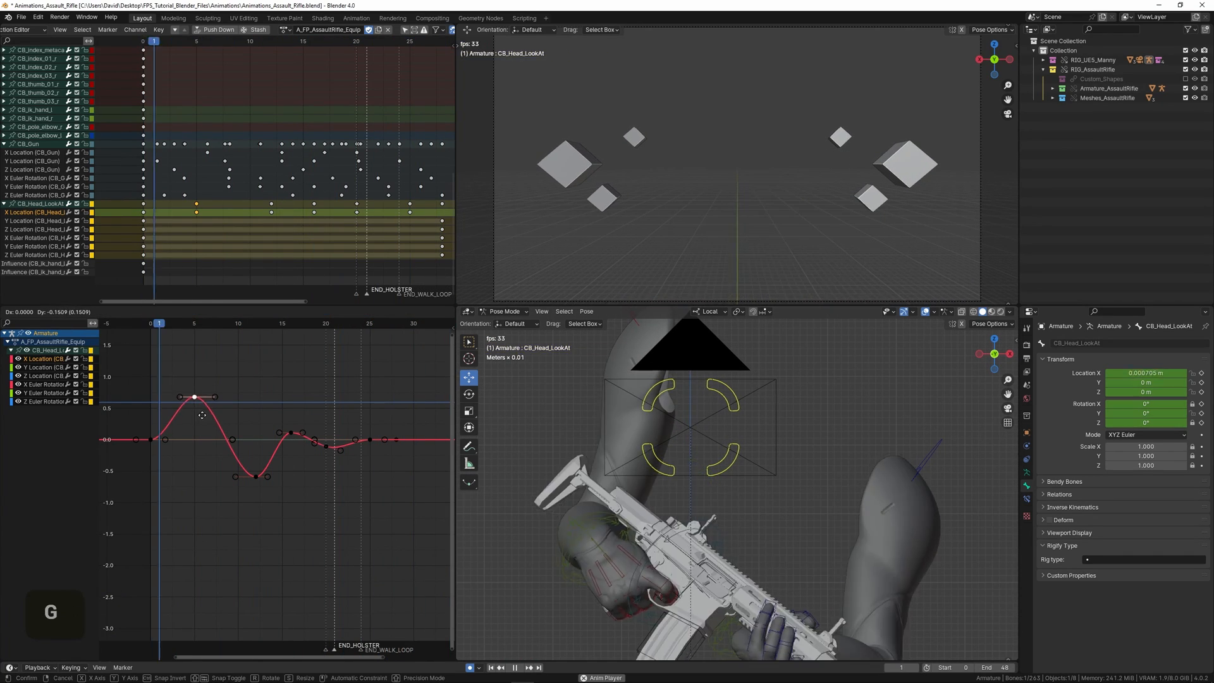
click(201, 421)
right_click(256, 476)
key(g)
click(247, 461)
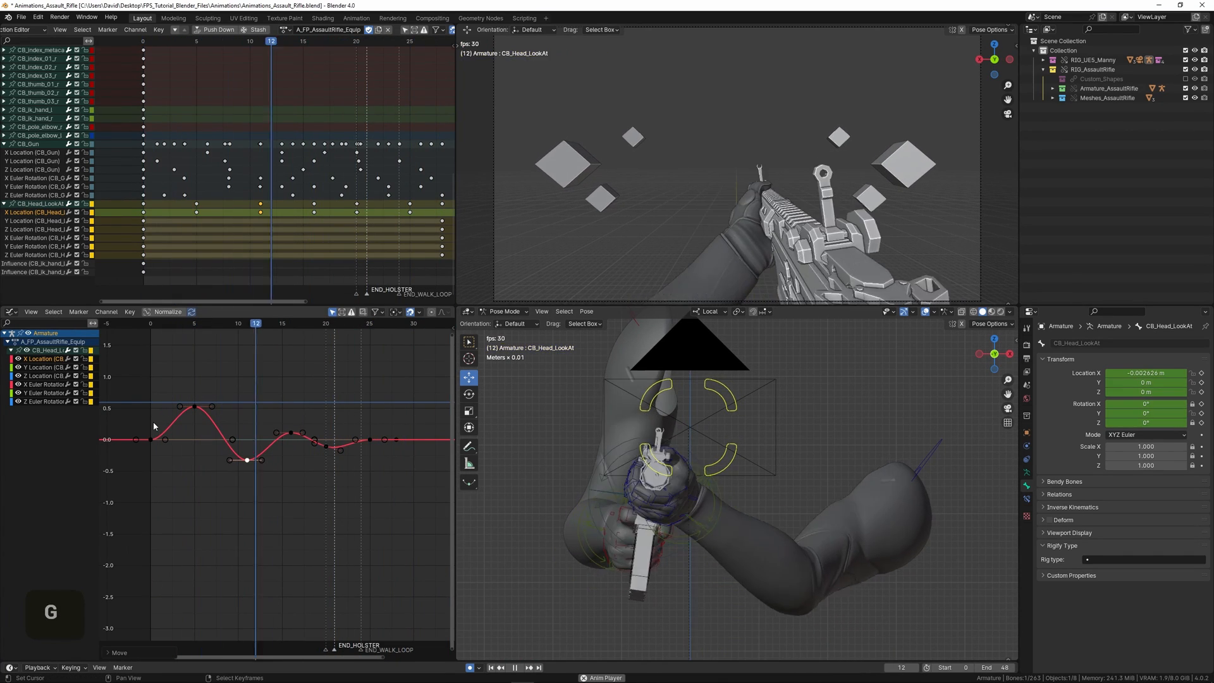
Step: Scale up the handles of the frame 5 X Location key to widen the curve's peak
right_click(197, 408)
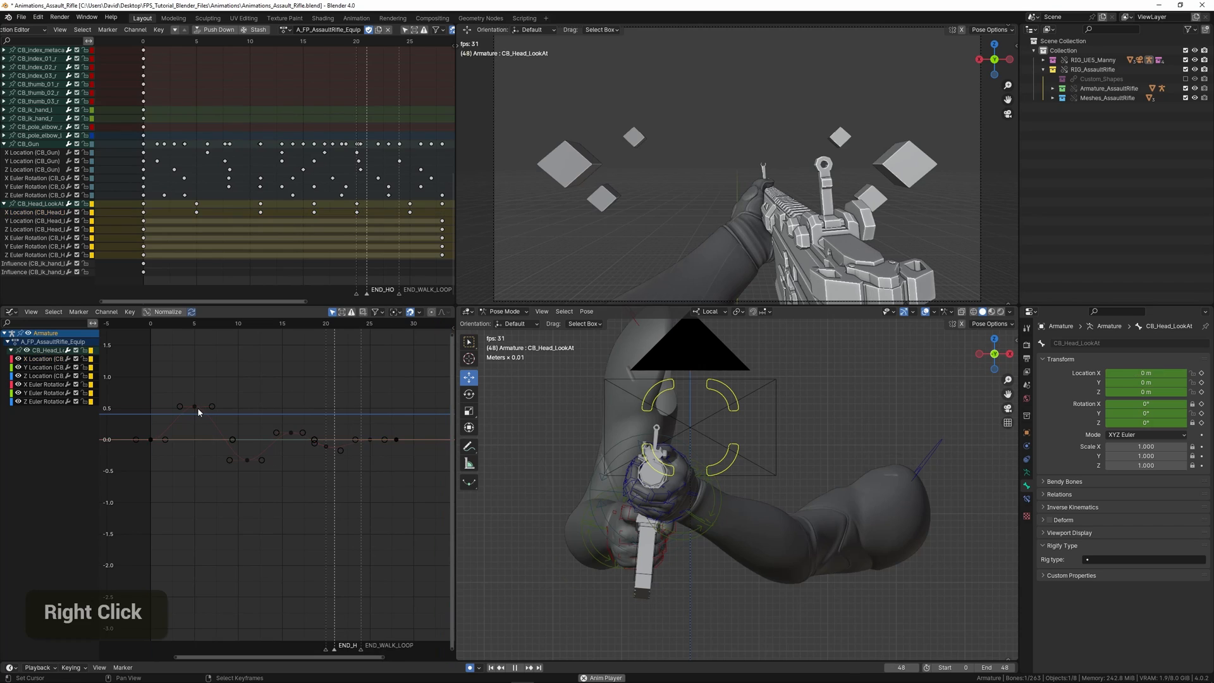
key(s)
double_click(138, 407)
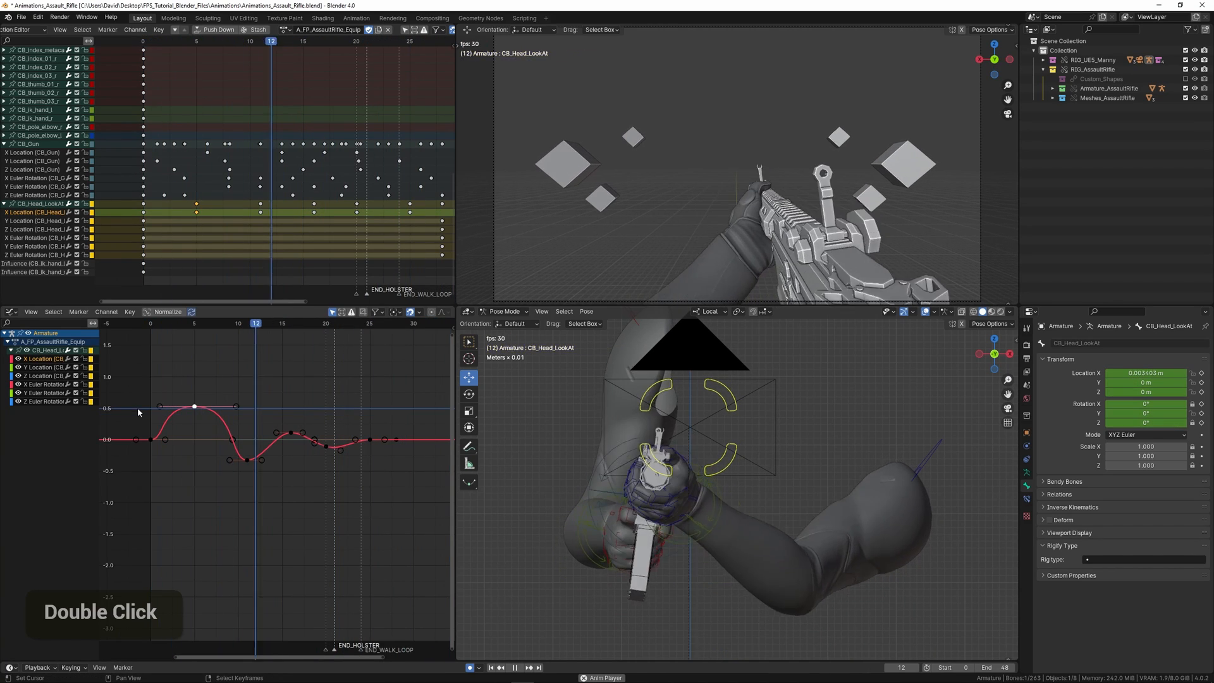
Step: Review the playback in the maximized camera view, restore the layout, and save the file
key(ctrl+space)
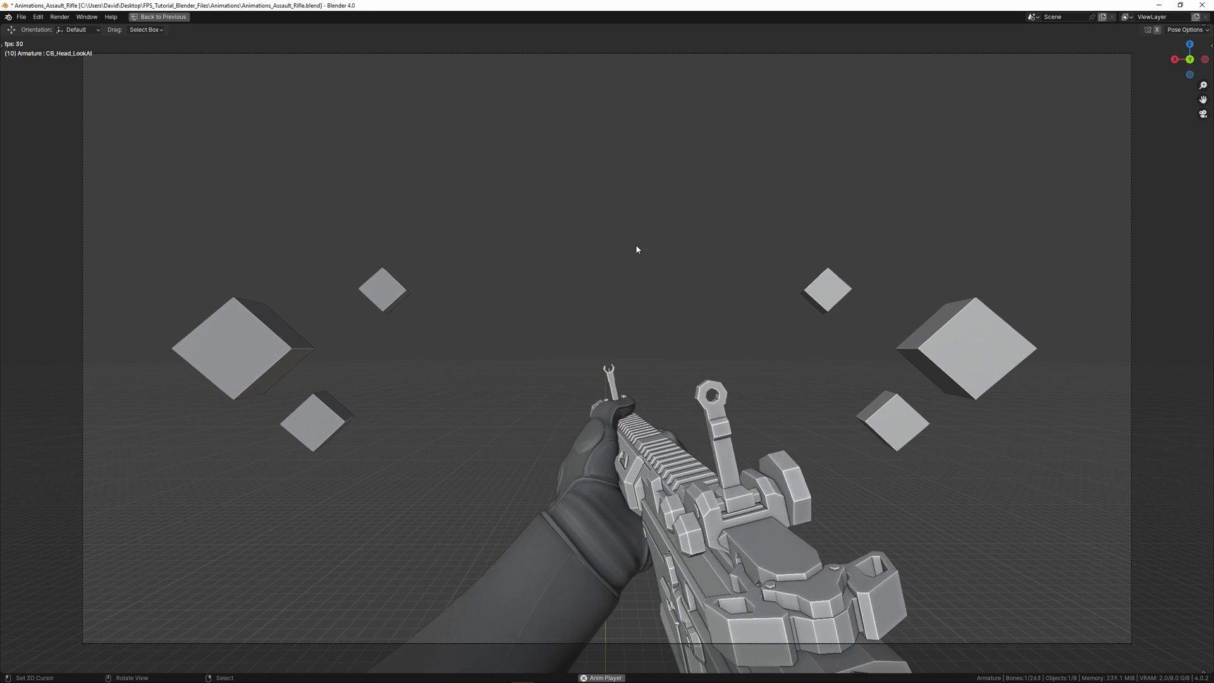
key(space)
key(ctrl+space)
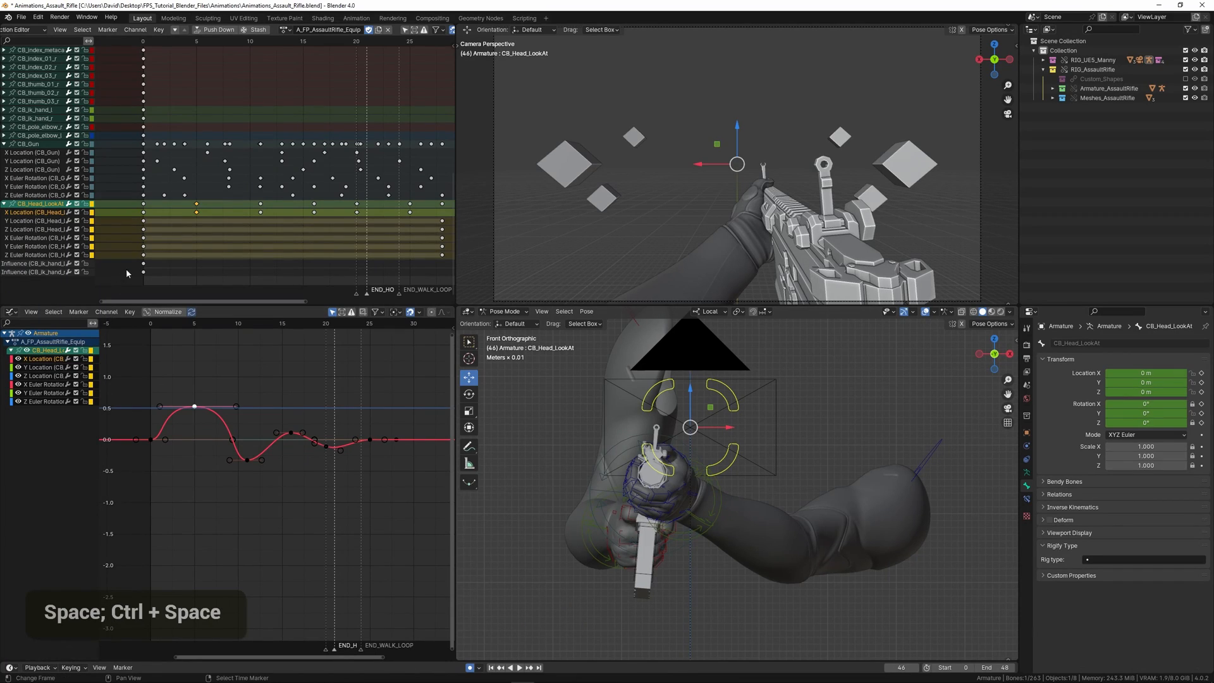
key(ctrl+s)
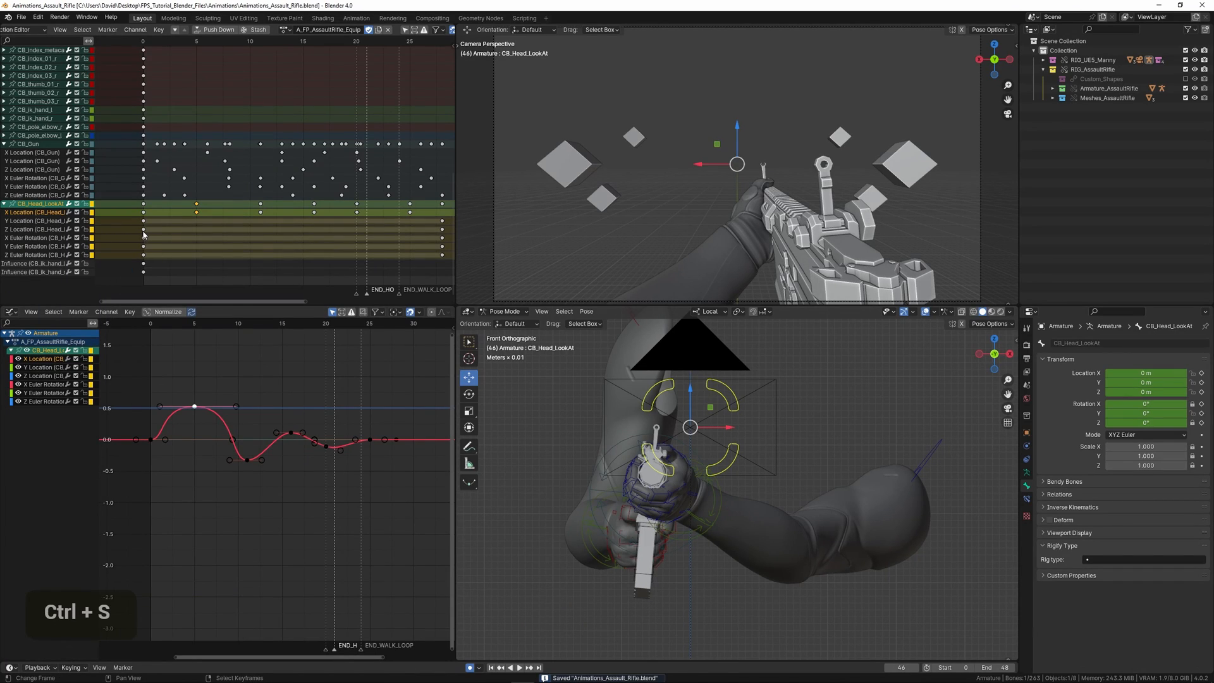
Step: Duplicate CB_Head_LookAt's first Z Location key to frames 2, 7, 13 and 19
right_click(143, 232)
key(shift+d)
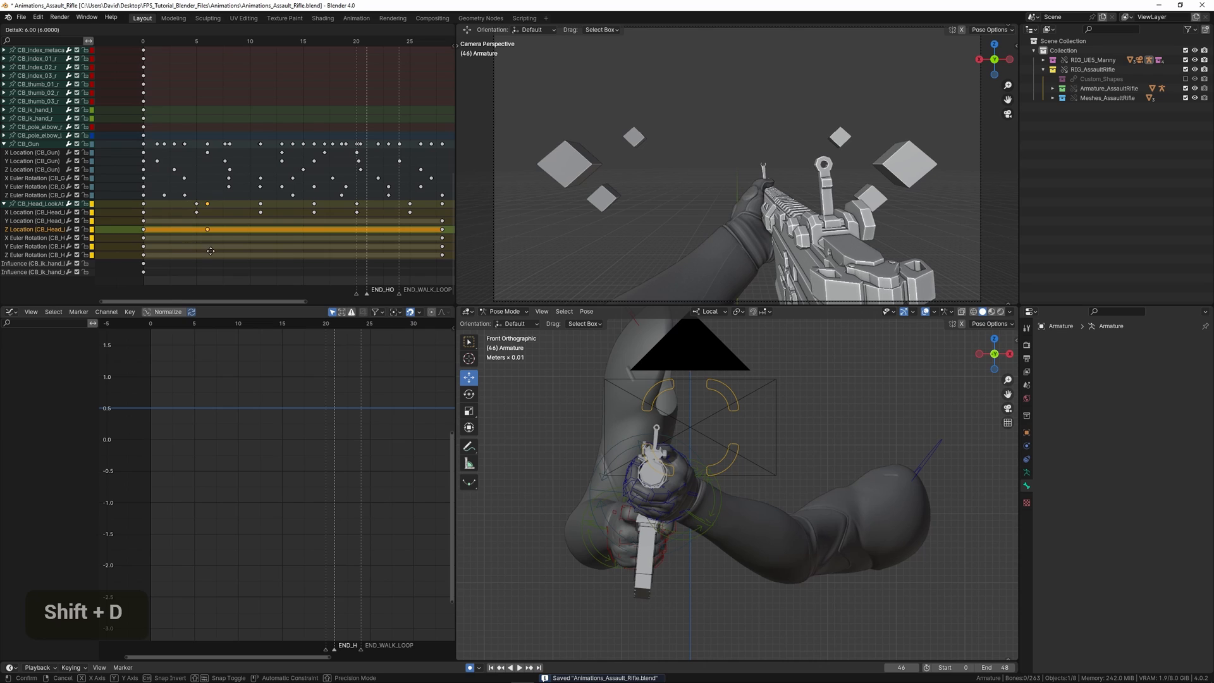
click(209, 251)
key(shift+d)
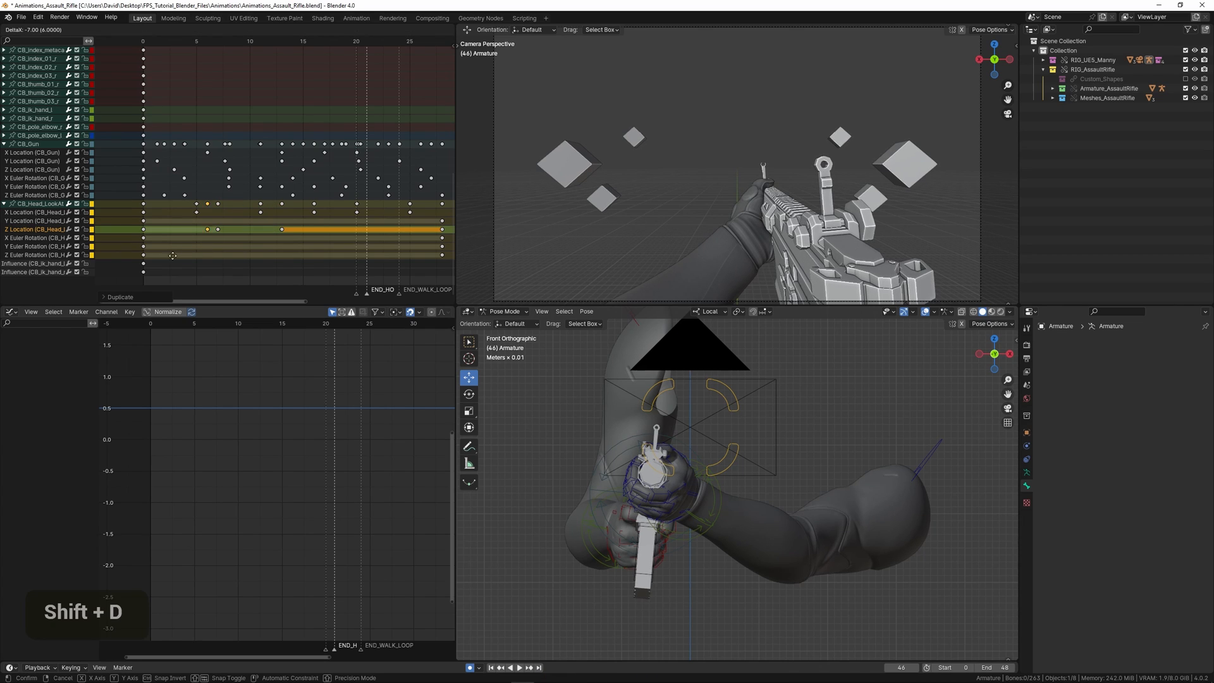
click(339, 251)
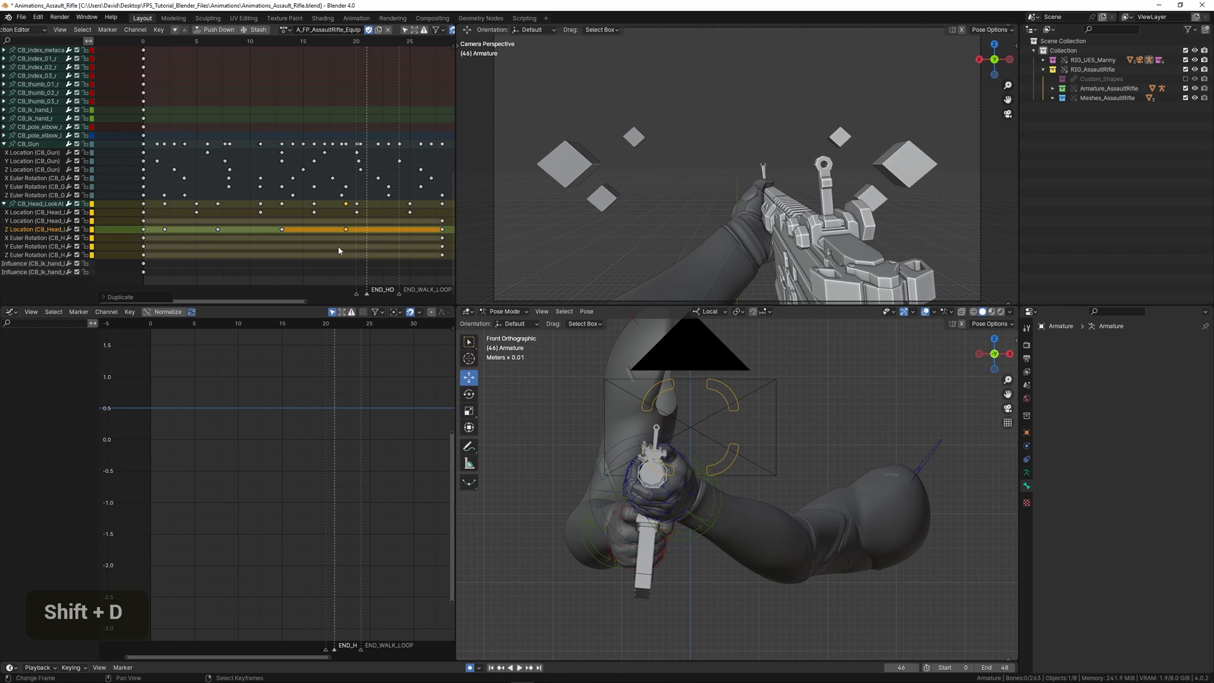
Step: Show the CB_Head_LookAt Z Location curve and move its frame 2 key to frame 4 at about -1.7
click(24, 204)
double_click(35, 376)
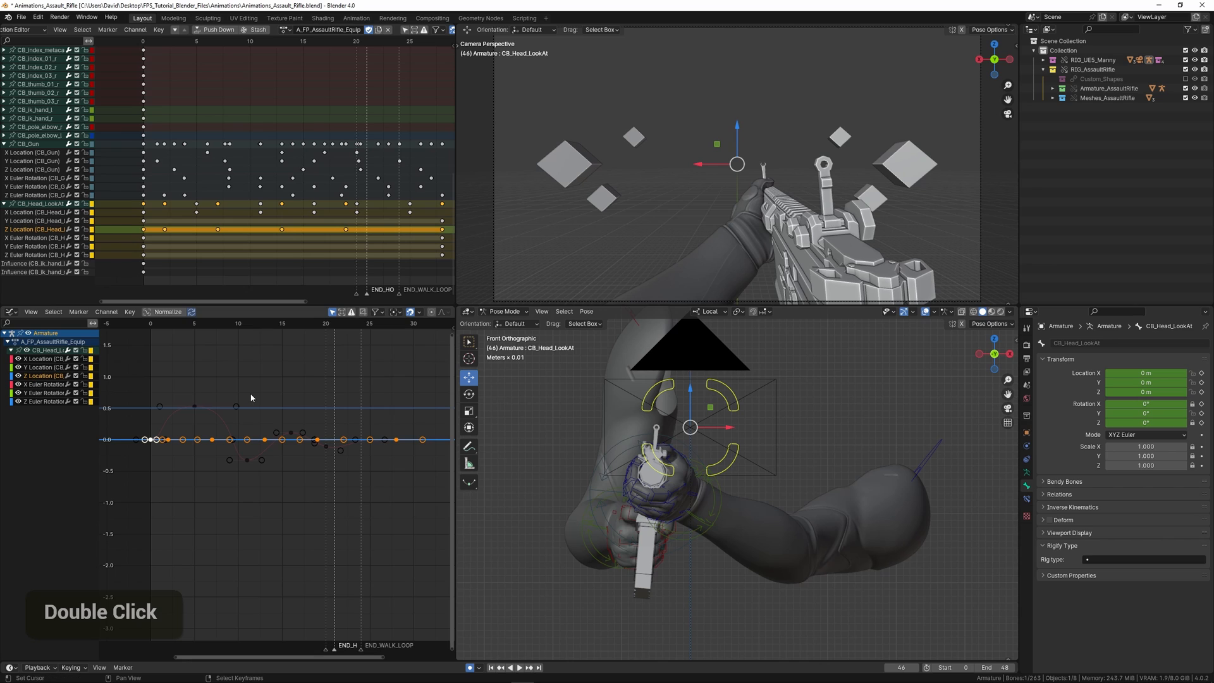
scroll(231, 413, up, 1)
middle_drag(200, 428, 244, 426)
scroll(237, 426, up, 2)
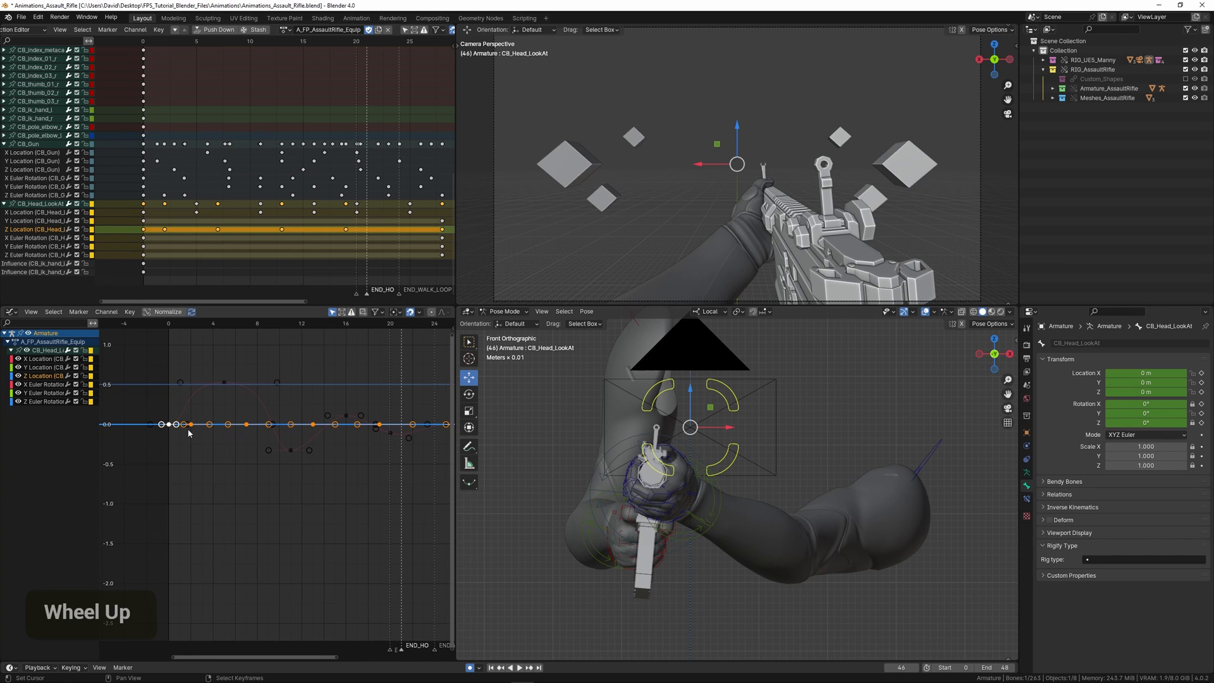
right_click(192, 426)
double_click(190, 423)
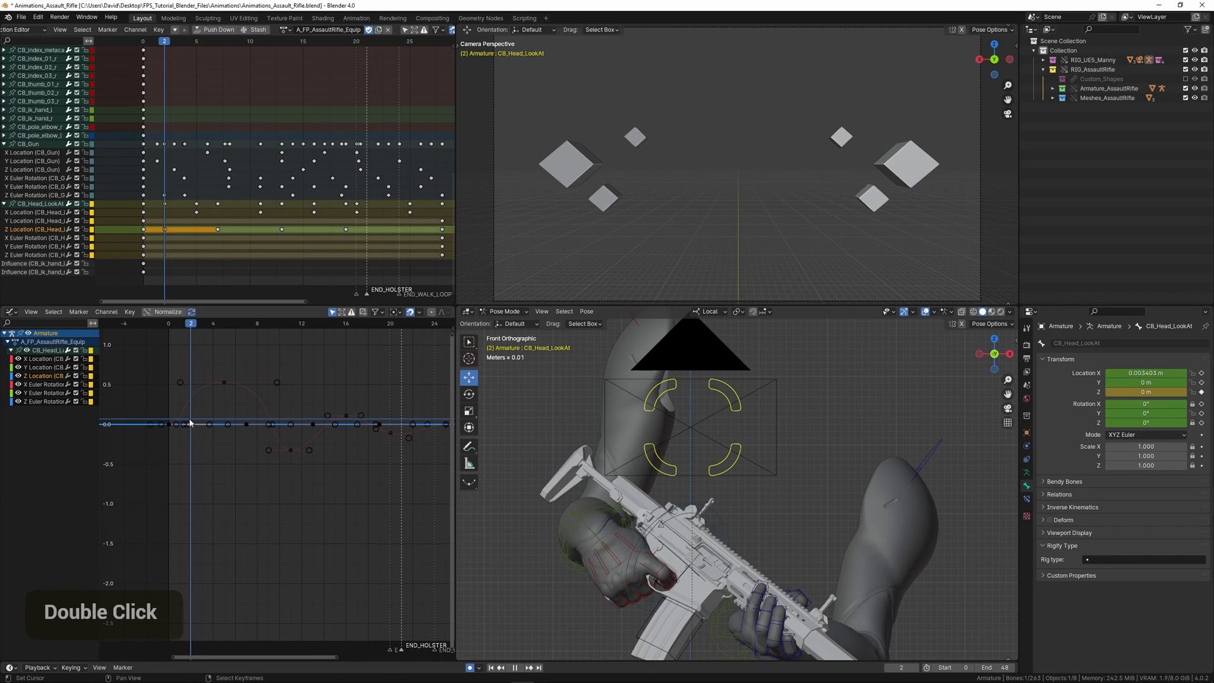
key(g)
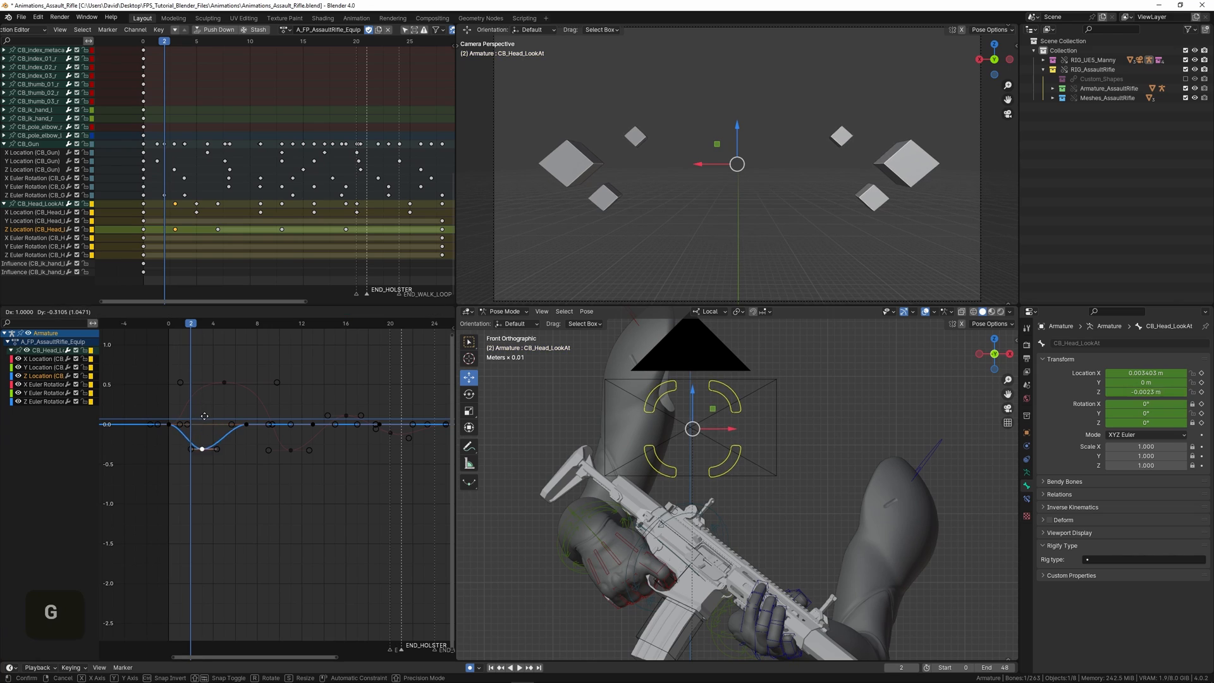
click(222, 529)
Step: Scrub through the early frames and move the Z Location key at frame 7 to frame 12 at about 0.5
ctrl+middle_drag(224, 445, 245, 399)
scroll(245, 399, down, 1)
drag(178, 426, 262, 436)
right_click(263, 415)
middle_drag(264, 415, 237, 373)
scroll(237, 373, up, 2)
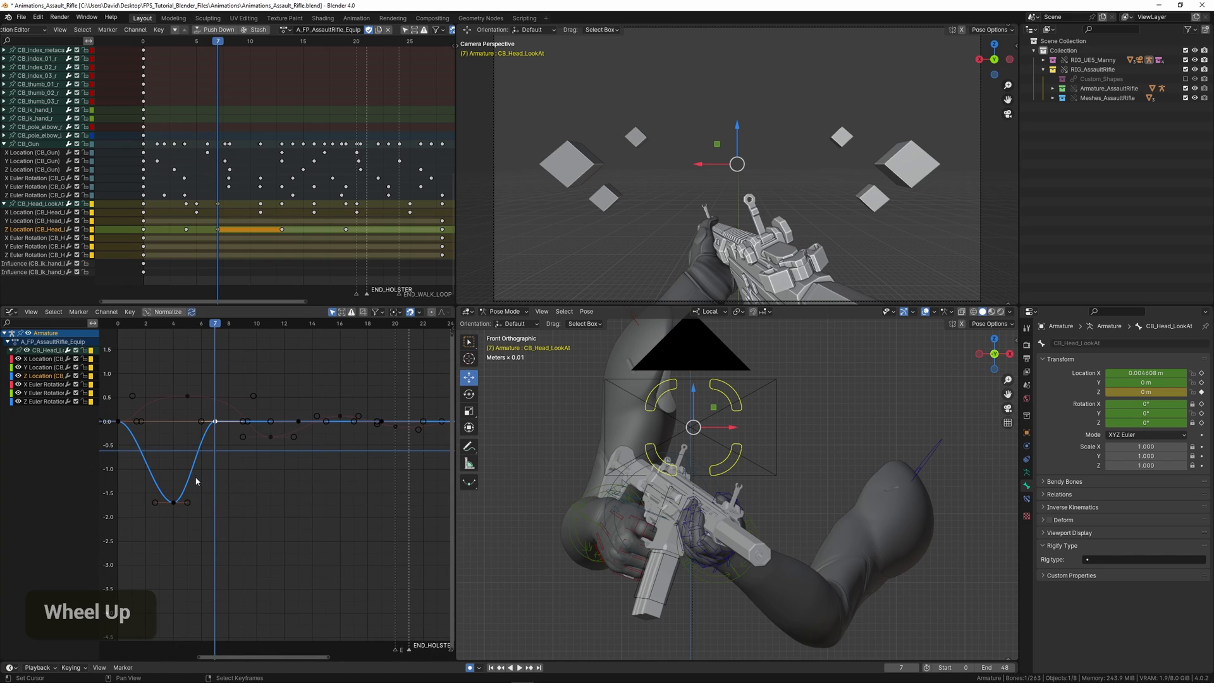
key(g)
click(277, 435)
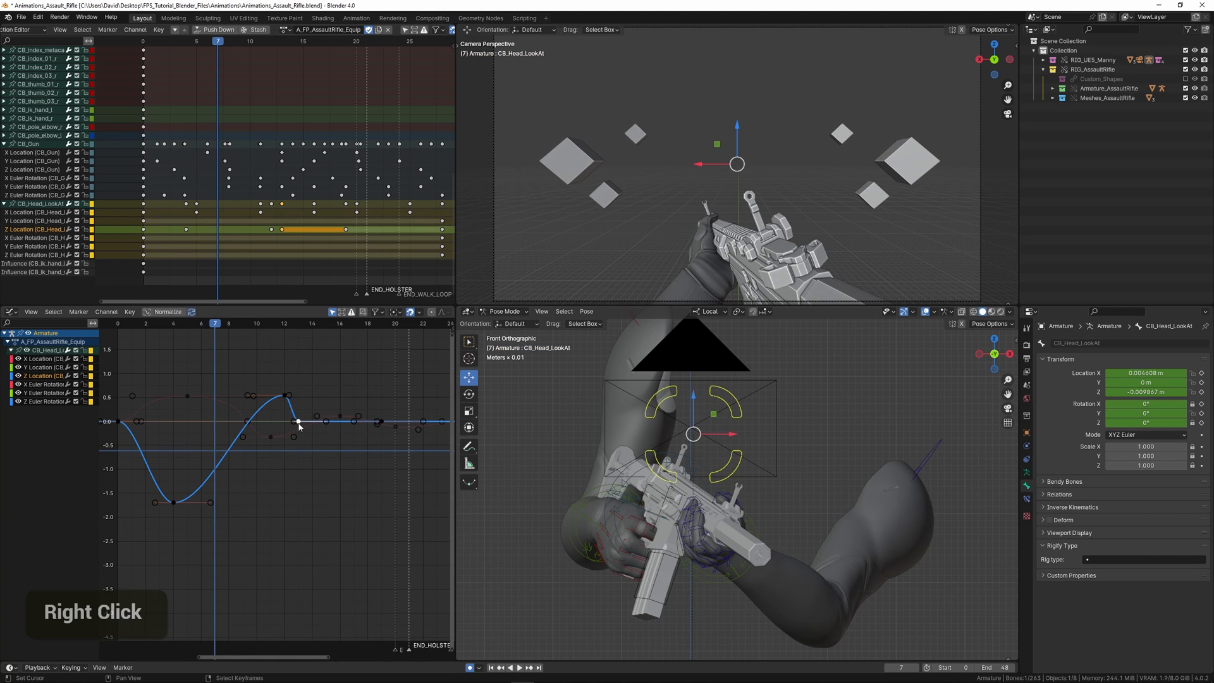
Step: Move the Z Location key at frame 13 to frame 16 at about -0.4 and play the animation
key(g)
click(339, 443)
scroll(183, 429, down, 3)
mouse_move(157, 426)
mouse_down()
mouse_move(364, 446)
mouse_move(170, 435)
mouse_up()
key(space)
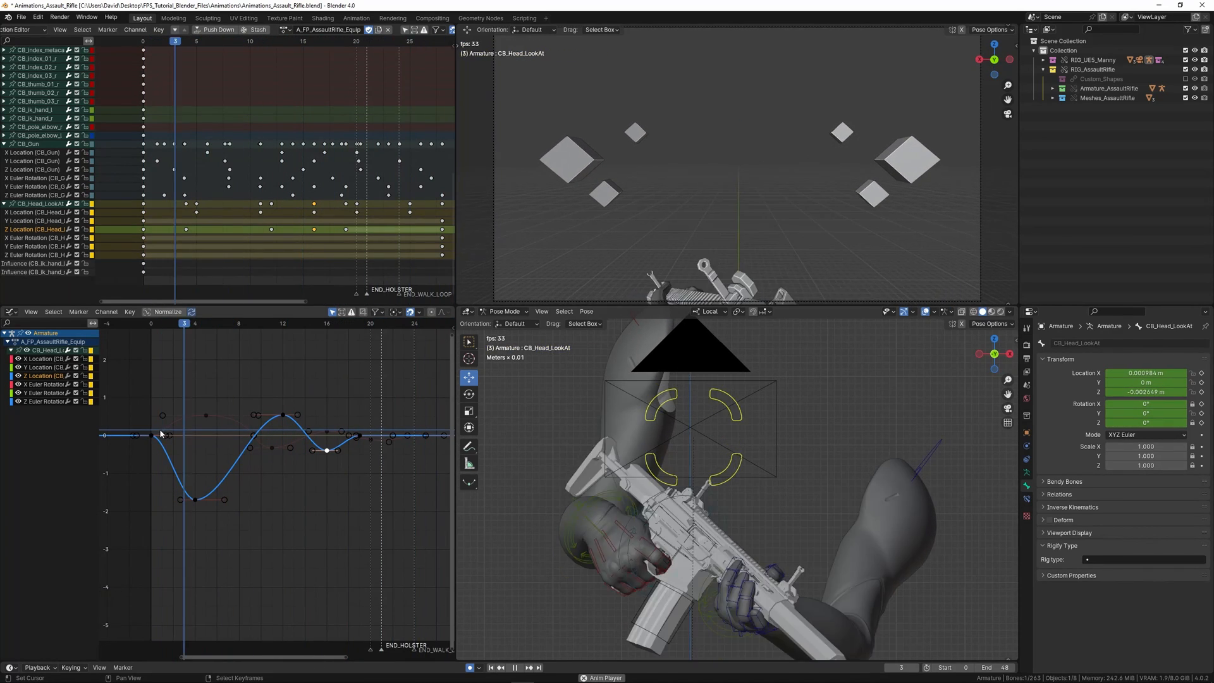
Step: Stop playback and move the Z Location key at frame 19 horizontally to frame 20
key(space)
scroll(330, 436, up, 5)
middle_drag(330, 436, 298, 422)
right_click(311, 435)
key(g)
key(x)
click(322, 457)
Step: Raise the frame 16 Z Location key to about -0.25 and tilt its handles to follow the curve downward
scroll(278, 494, up, 1)
key(g)
click(283, 481)
key(r)
click(287, 487)
scroll(275, 471, up, 1)
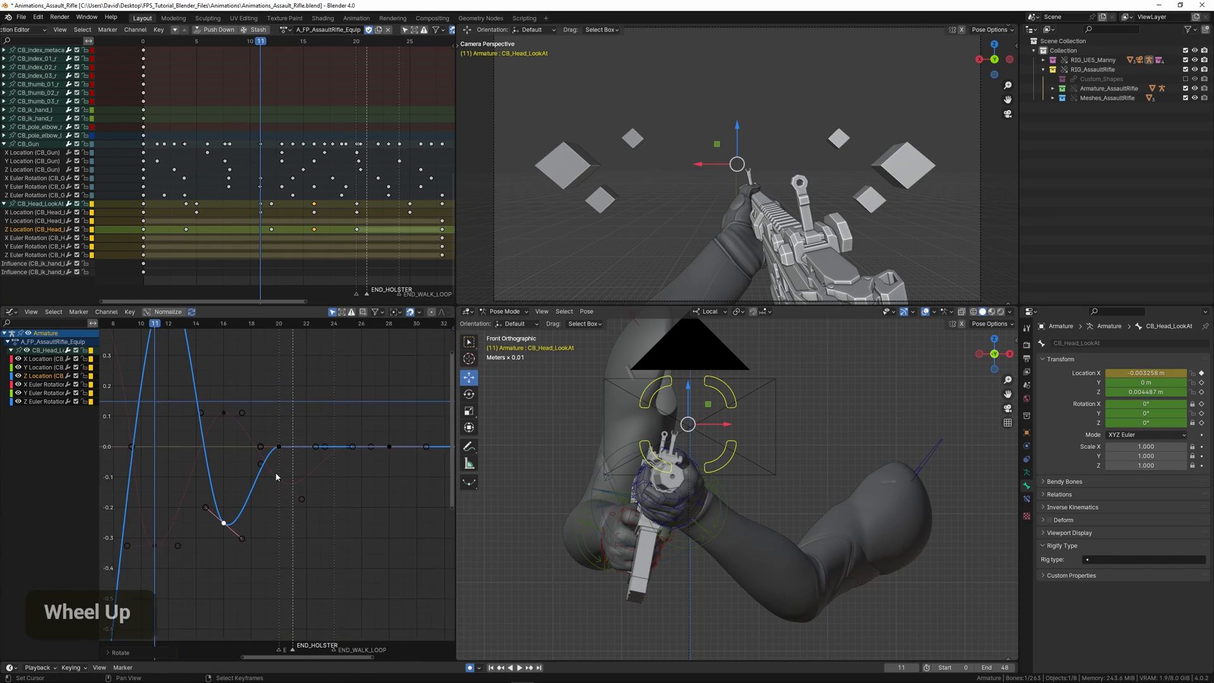
Step: Move the frame 20 Z Location key to frame 21 at about 0.08 and add a key at frame 24 at about -0.05
right_click(279, 450)
key(g)
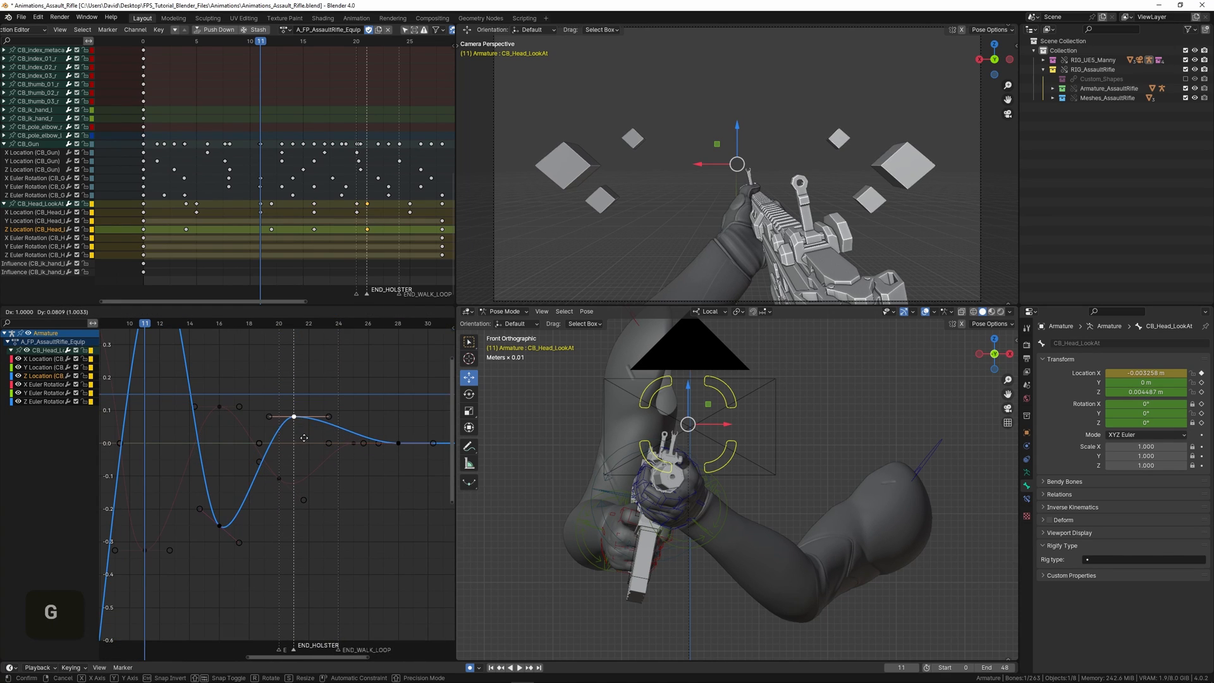
click(308, 437)
ctrl+click(340, 428)
key(g)
click(350, 465)
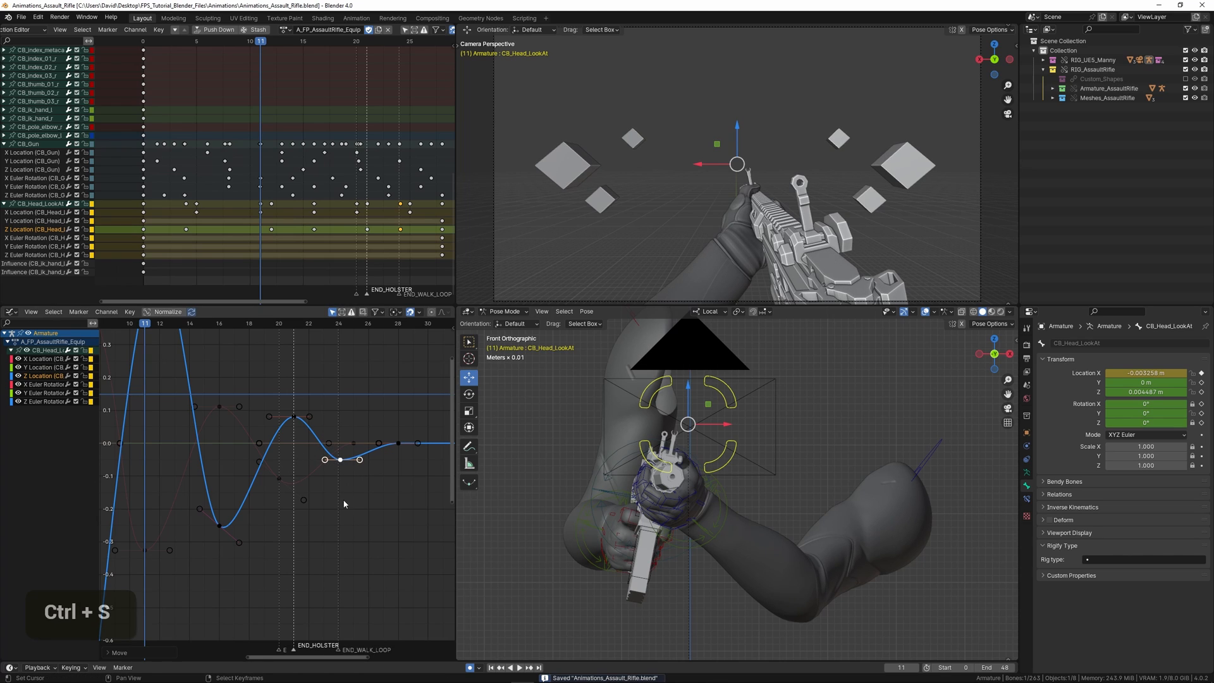
Step: Shift the last two Z Location keys horizontally to frames 25 and 29
scroll(335, 443, down, 1)
scroll(302, 462, up, 1)
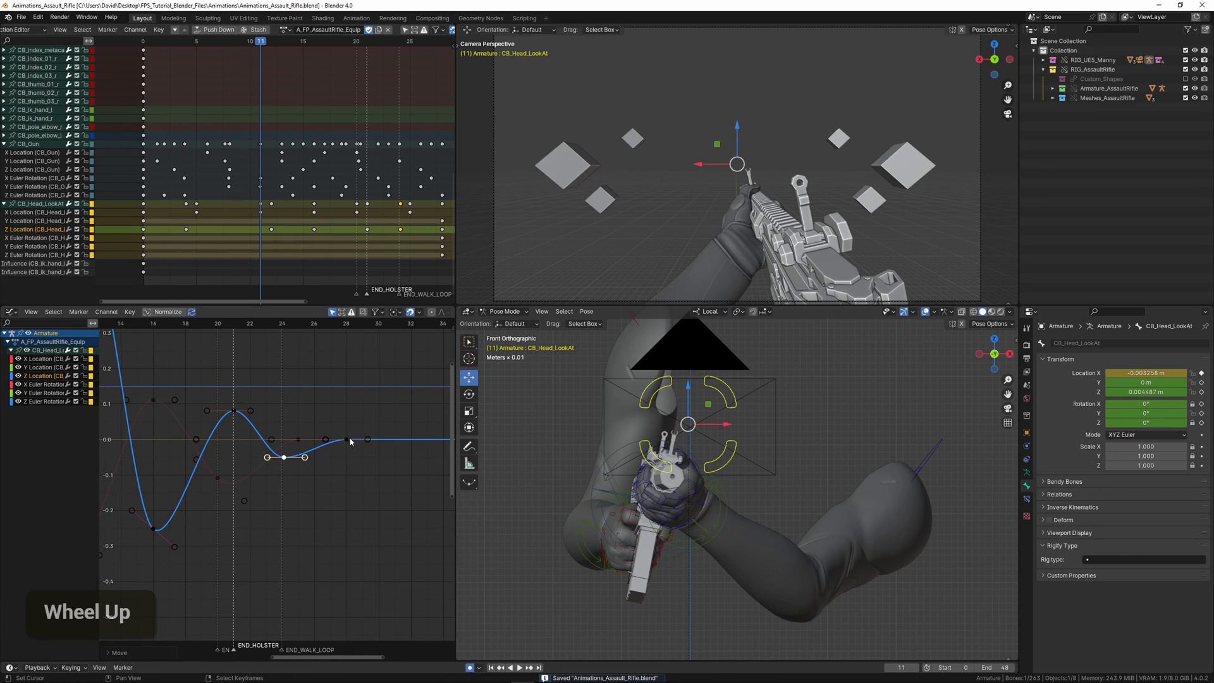
shift+right_click(347, 441)
key(g)
key(x)
click(364, 442)
scroll(153, 424, down, 1)
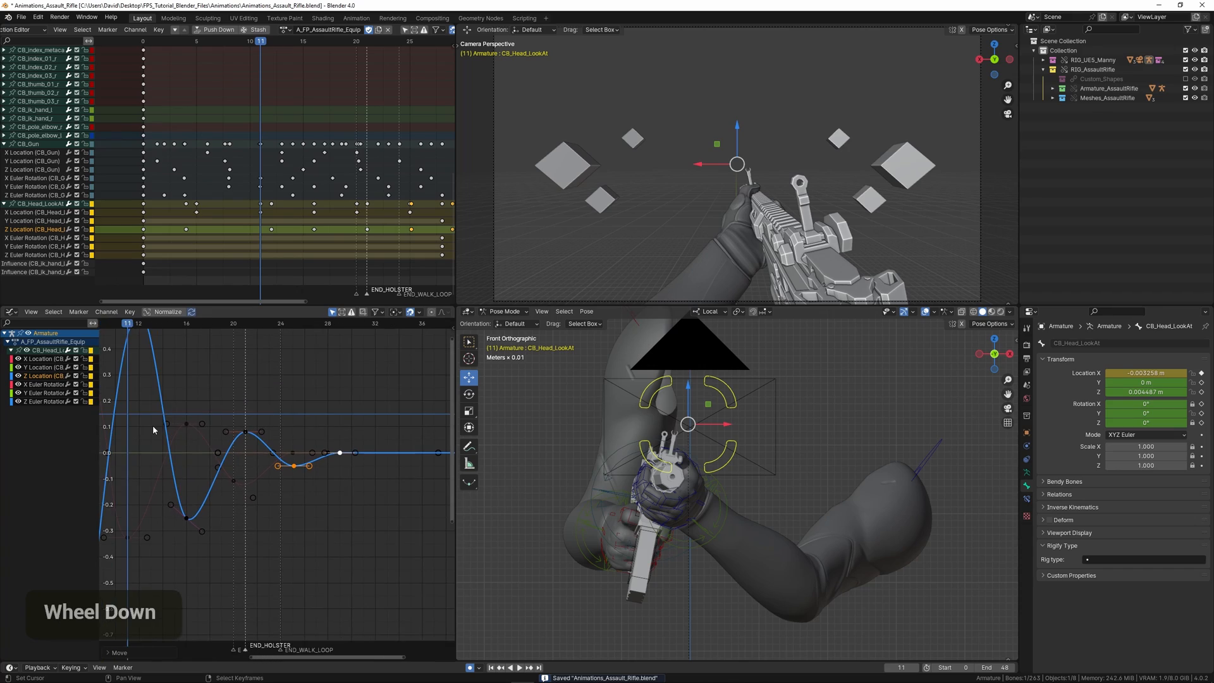
Step: Play the animation and review the camera motion in the maximized camera view
key(space)
scroll(151, 429, down, 2)
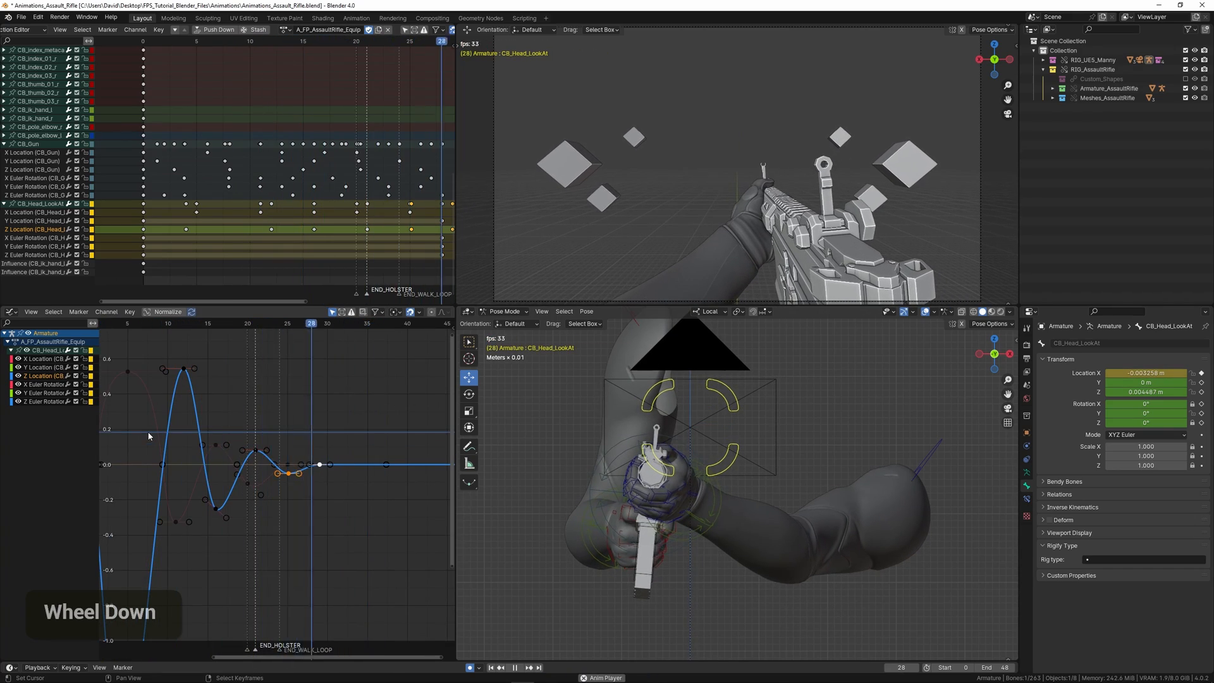
scroll(158, 442, up, 2)
key(ctrl+space)
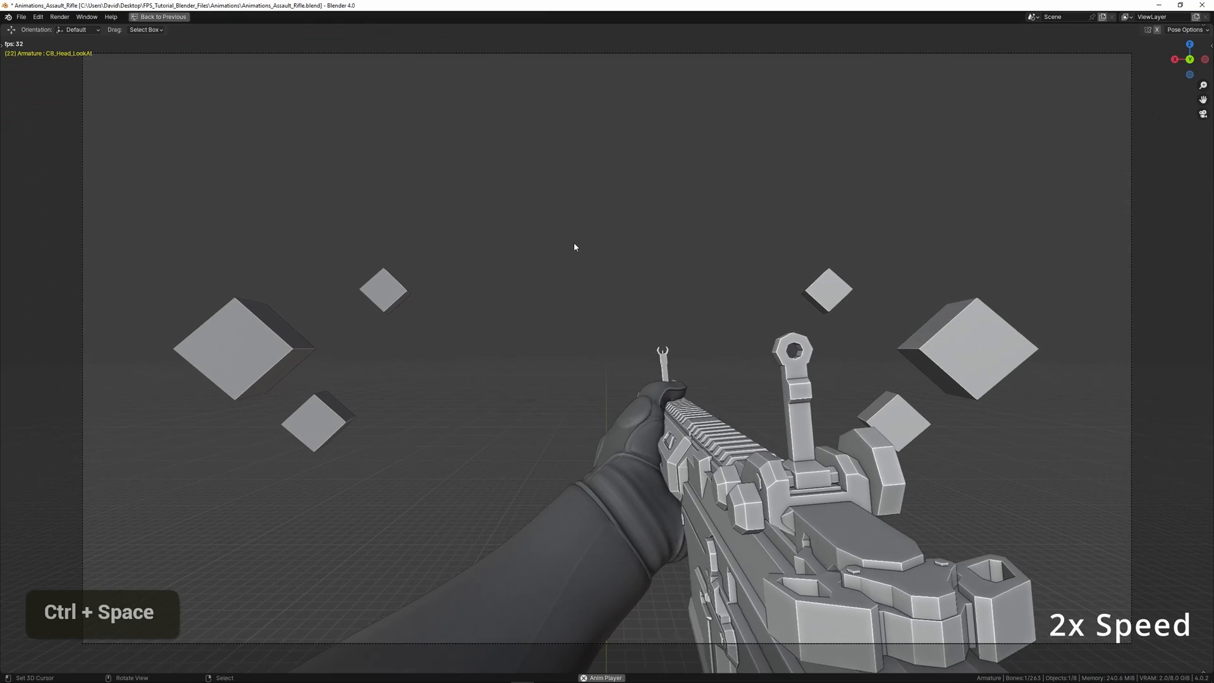
Step: Shift the last three Z Location keys one frame later and raise the frame 27 dip to about -0.02
key(ctrl+space)
scroll(269, 441, up, 2)
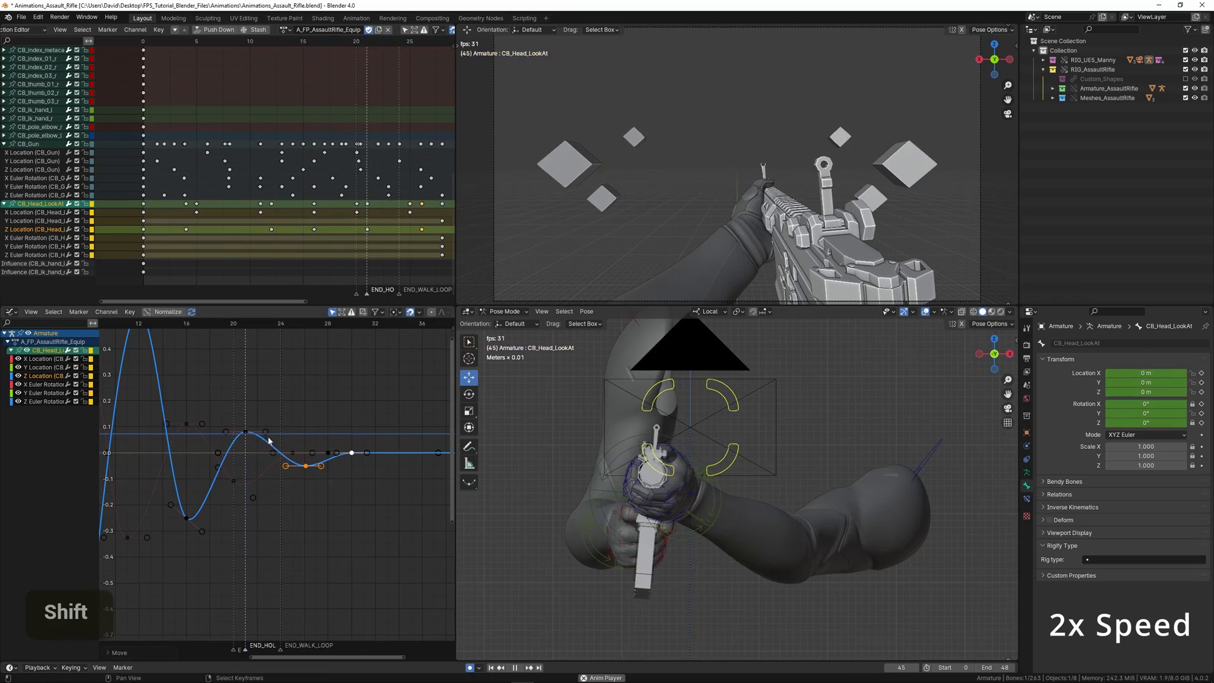
shift+click(245, 432)
key(g)
key(x)
click(258, 432)
click(317, 466)
key(g)
shift+click(318, 456)
Step: Lower the frame 22 Z Location key to about 0.05 and raise the frame 16 key to about -0.13
click(257, 431)
key(g)
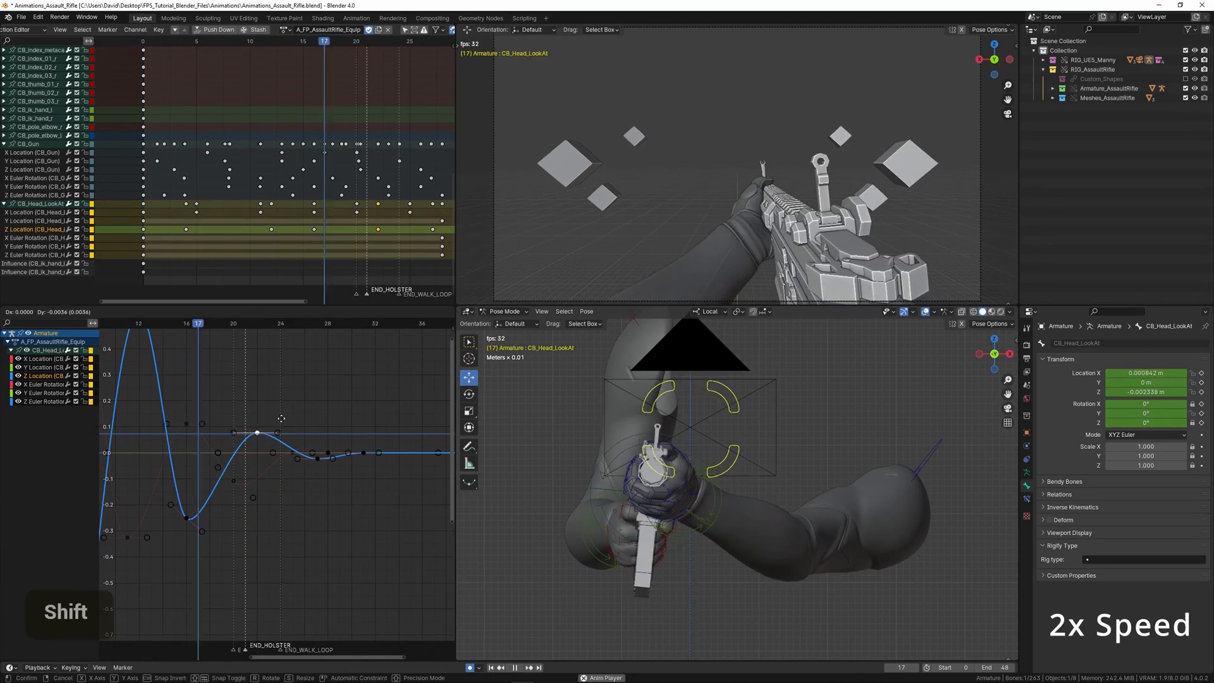
click(281, 427)
right_click(186, 518)
middle_drag(190, 515, 246, 518)
key(g)
click(227, 447)
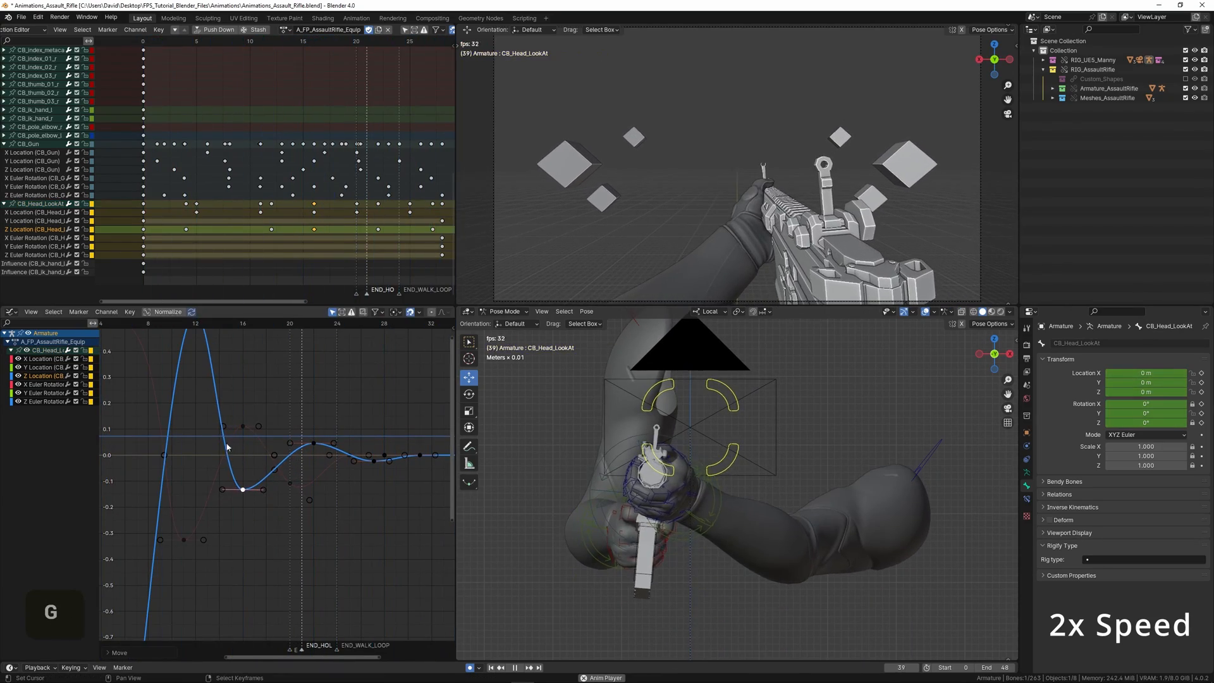
Step: Review the camera motion in the maximized camera view, stop playback and save the file
key(ctrl+space)
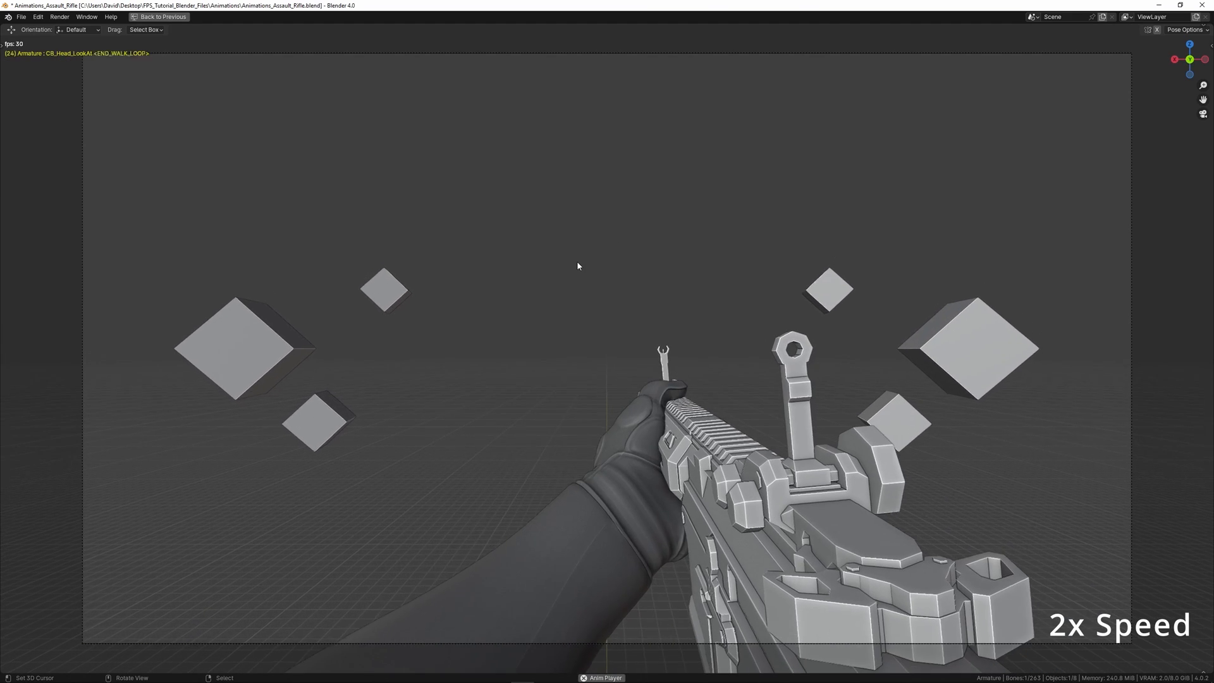
key(ctrl+space)
key(Escape)
key(ctrl+s)
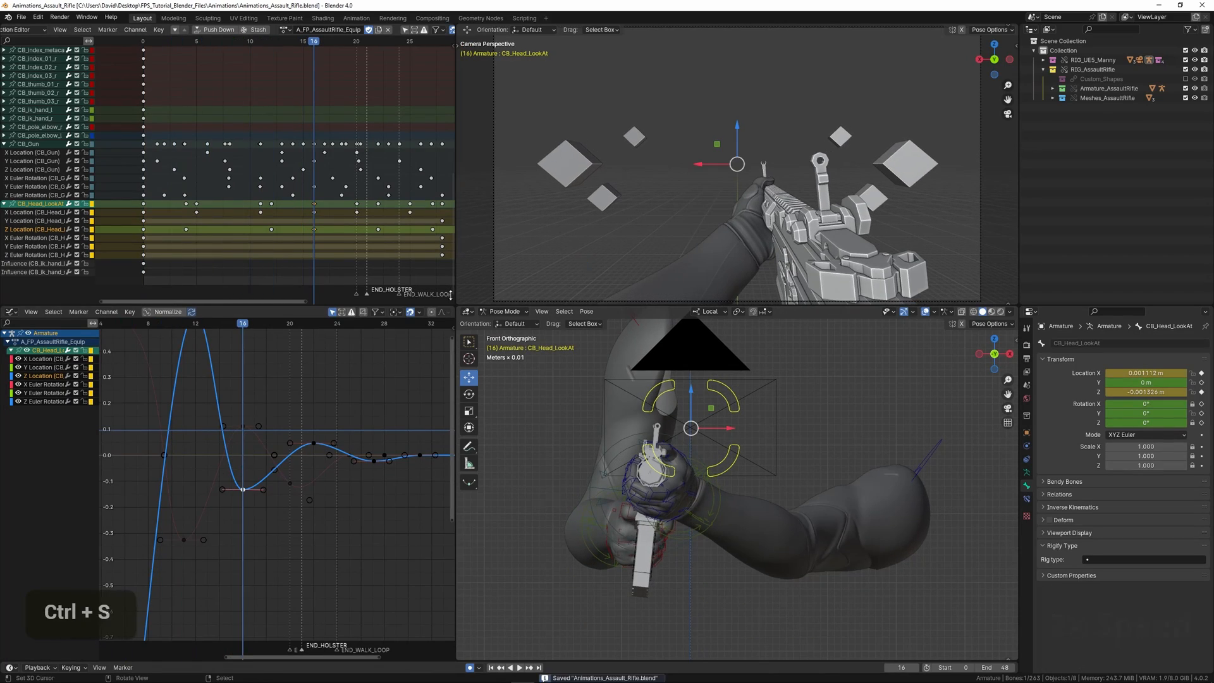
Step: Duplicate the first CB_Head_LookAt Y Euler Rotation key to frames 2, 8, 14 and 19, and save the file
right_click(144, 256)
key(shift+d)
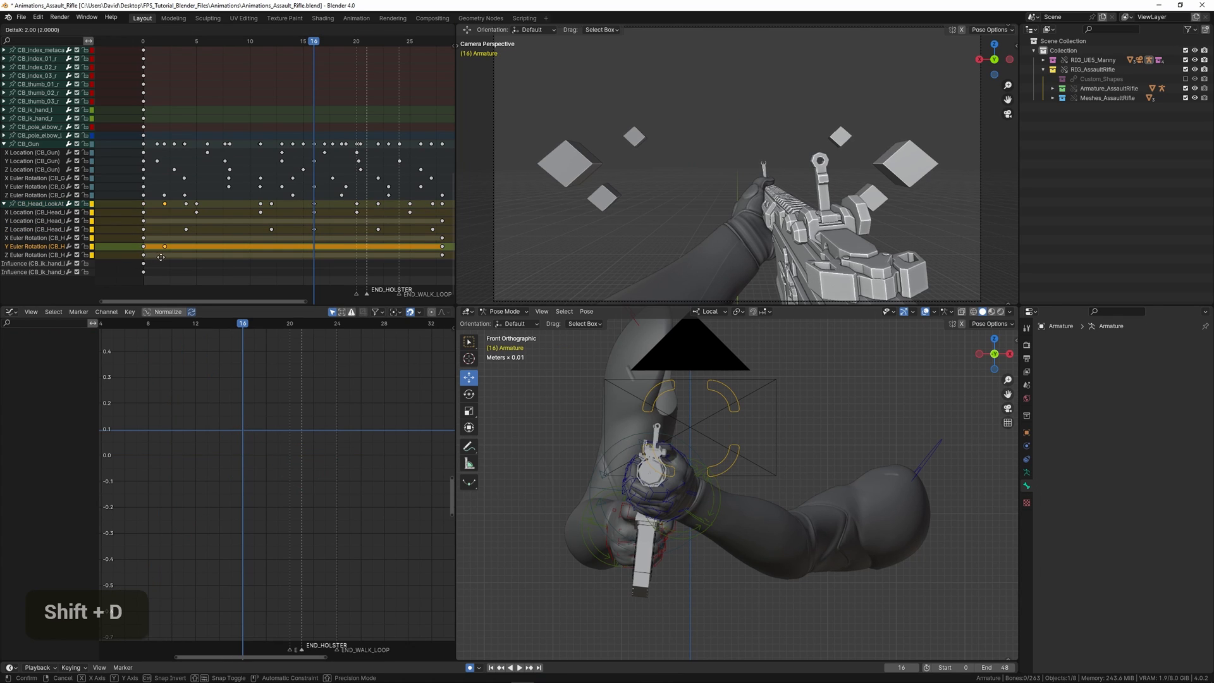
click(162, 255)
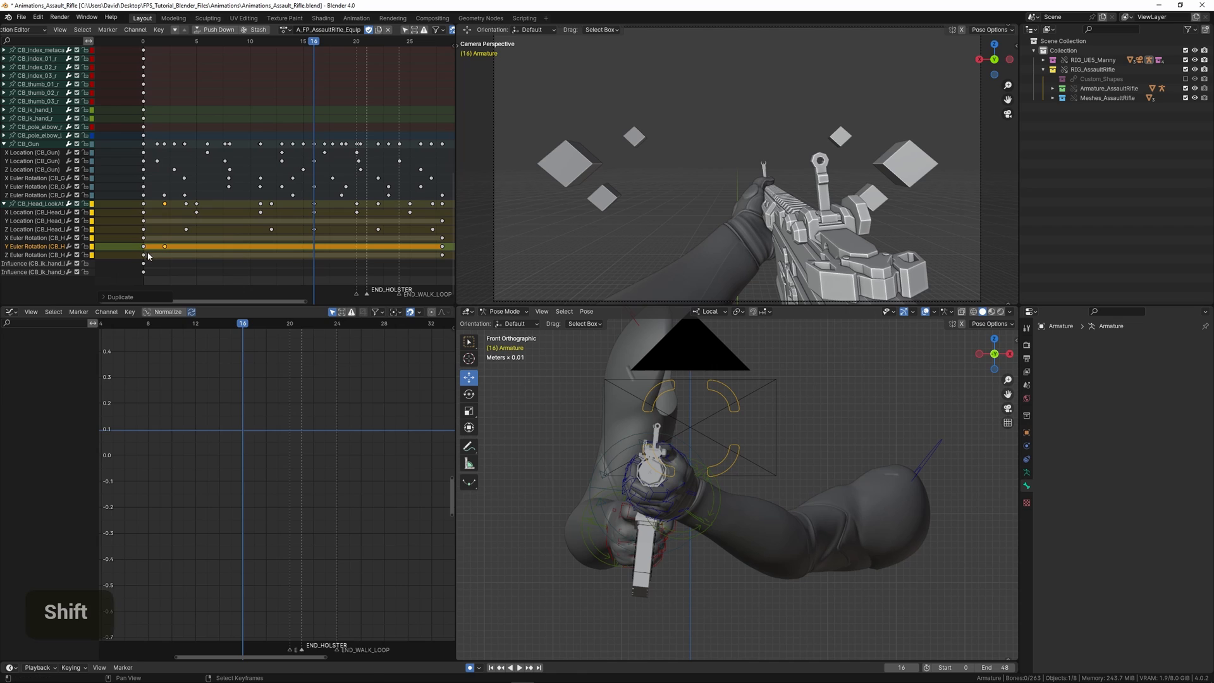
key(shift+d)
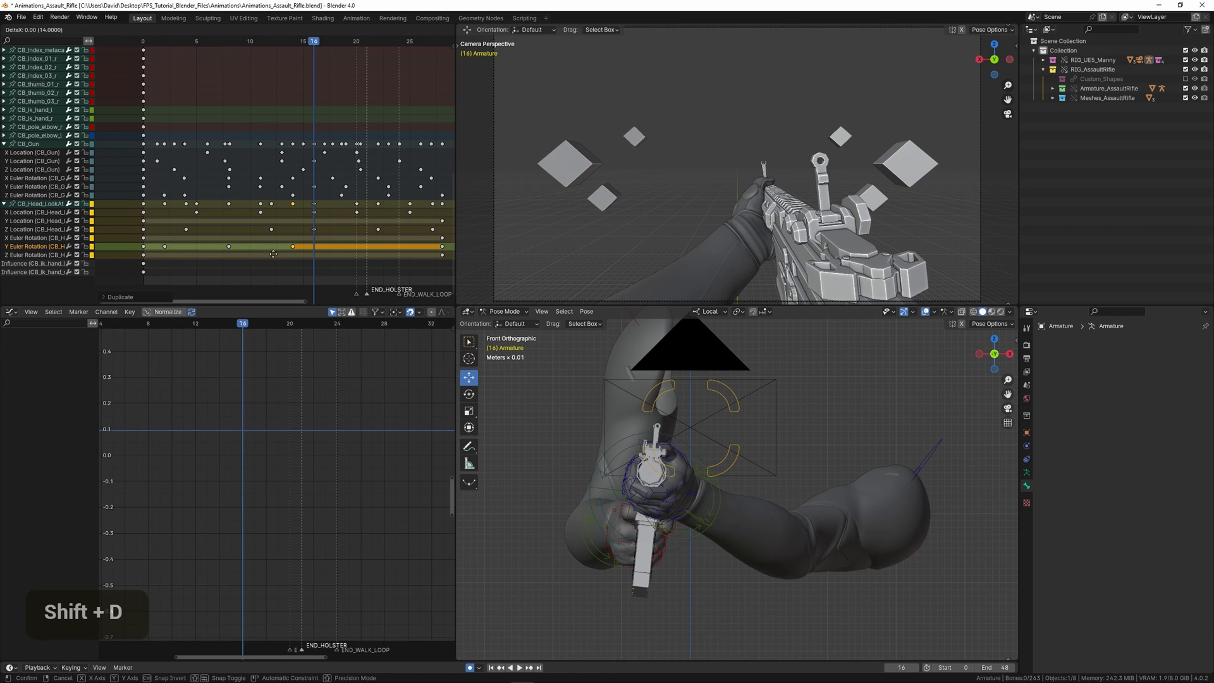
click(311, 247)
key(ctrl+s)
Step: Bring up the CB_Head_LookAt Y Euler Rotation curve and lower its frame 2 key to about -1.6°
click(36, 230)
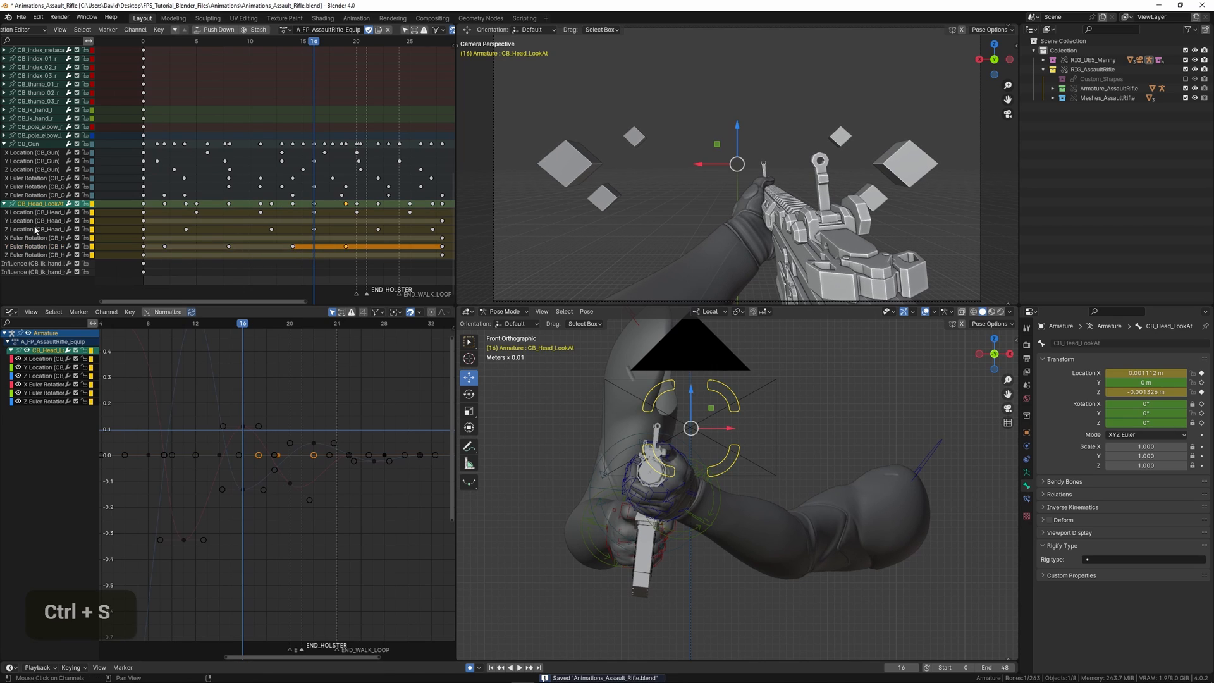
double_click(36, 393)
middle_drag(157, 456, 226, 425)
scroll(228, 411, up, 1)
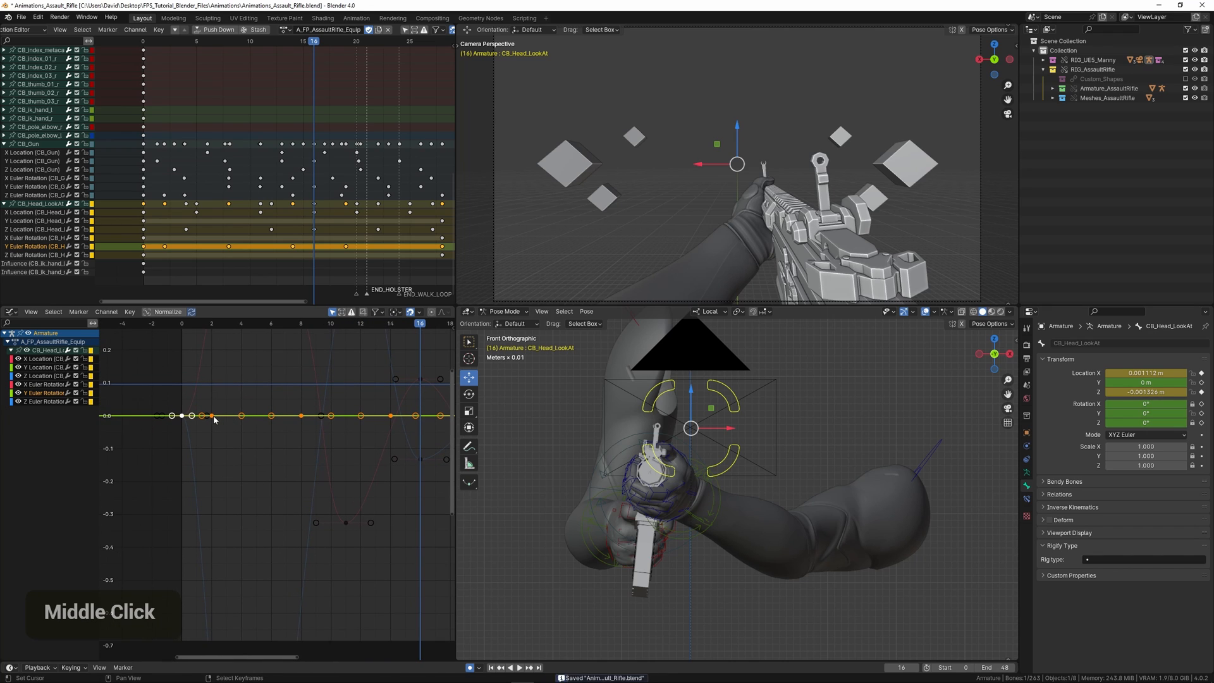
click(213, 400)
key(g)
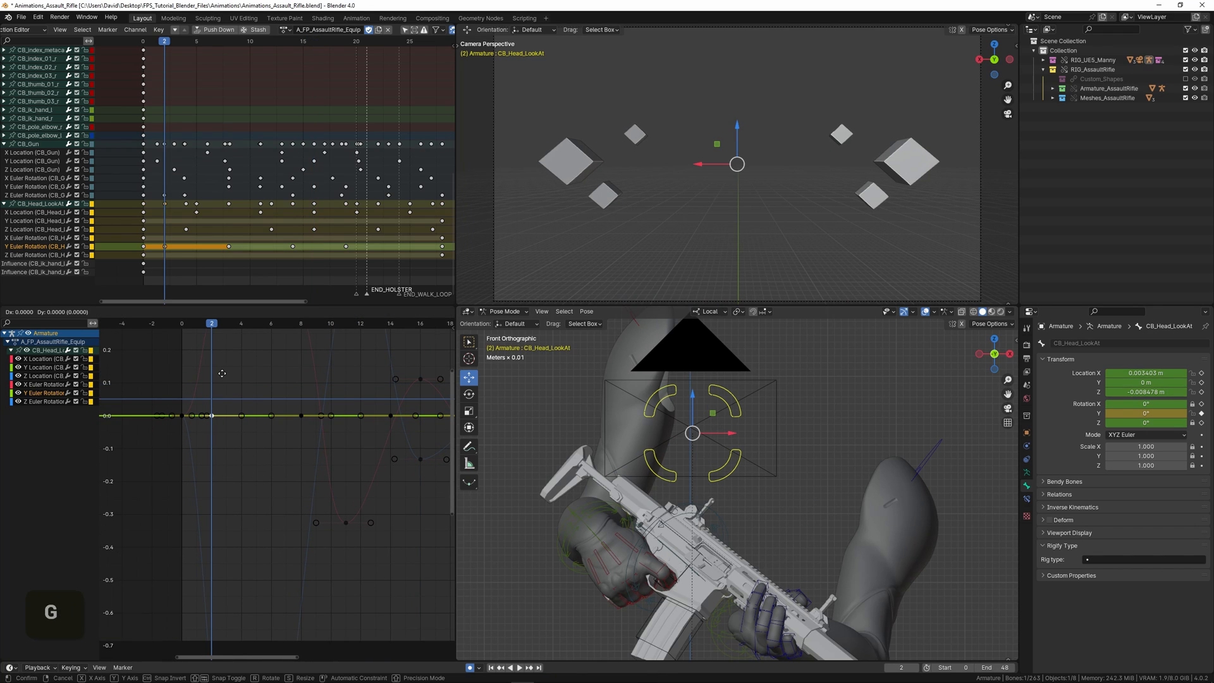
click(224, 432)
ctrl+middle_drag(234, 403, 234, 460)
middle_drag(234, 461, 237, 403)
key(g)
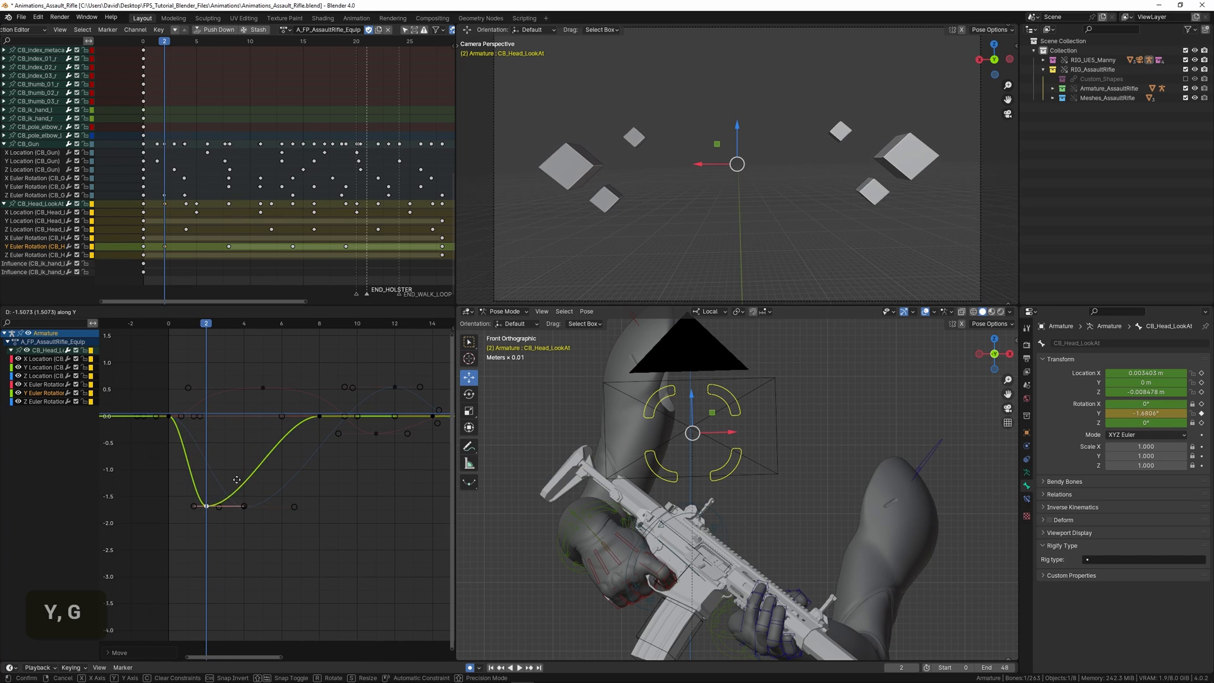
click(236, 481)
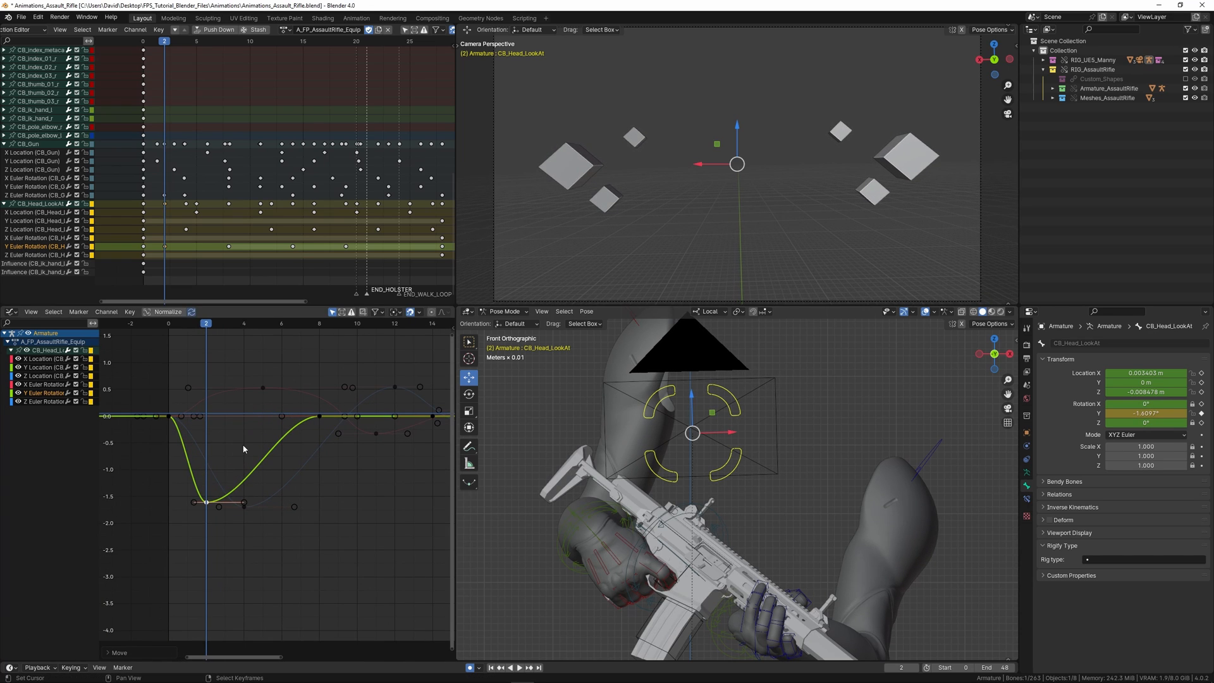
Step: Raise the frame 2 Y Euler Rotation key to about 1.5 and place the next key at frame 11 at about -1.3
drag(162, 439, 213, 464)
key(g)
key(y)
click(191, 322)
drag(172, 367, 319, 380)
scroll(319, 380, down, 2)
middle_drag(320, 380, 274, 410)
right_click(274, 441)
key(g)
click(324, 501)
Step: Place the Y Euler Rotation key following the frame 11 dip at frame 15 at about 0.6
drag(140, 402, 402, 417)
middle_drag(403, 418, 279, 394)
scroll(279, 393, up, 3)
right_click(241, 426)
key(g)
click(264, 397)
Step: Duplicate the next Y Euler Rotation key to form a dip at frame 17 at about -0.45 before the frame 21 key
drag(154, 406, 320, 410)
right_click(341, 425)
key(shift+d)
key(x)
click(309, 431)
key(g)
click(315, 458)
click(382, 447)
right_click(299, 451)
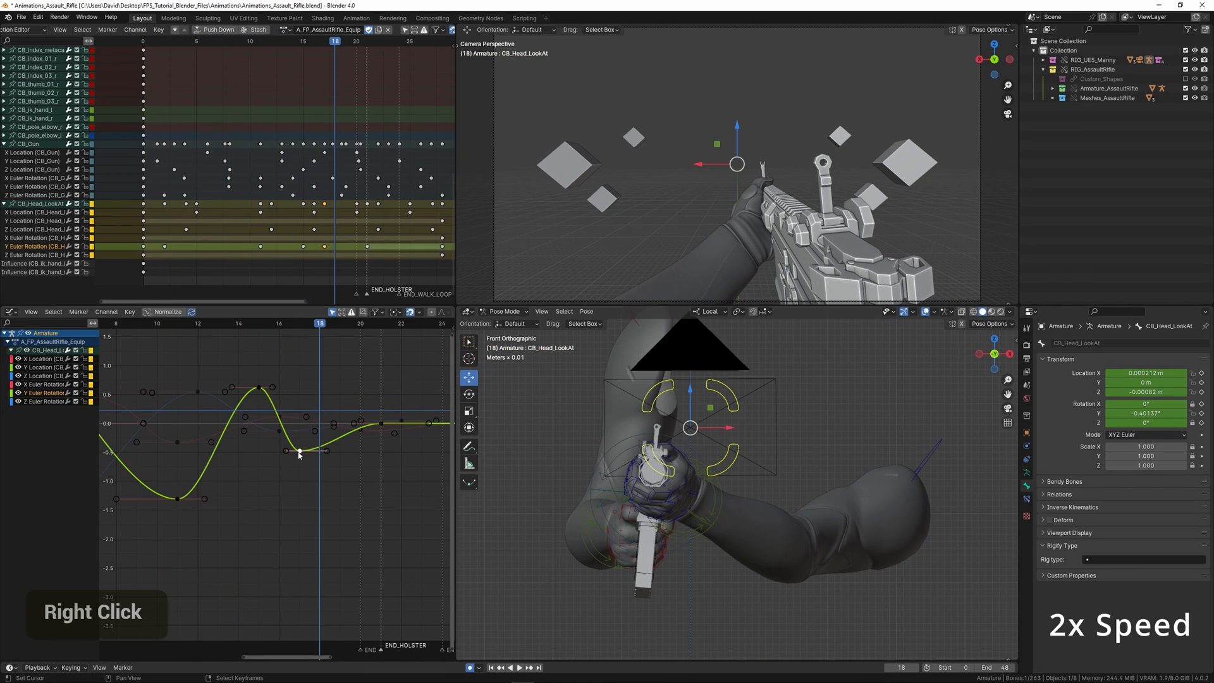
Step: Move the frame 17 Y Euler Rotation dip to frame 18 at about -0.2 and the following zero key to frame 20
key(g)
click(319, 444)
scroll(142, 419, down, 3)
key(space)
middle_drag(161, 419, 297, 442)
click(163, 414)
scroll(250, 429, up, 4)
key(space)
key(g)
right_click(327, 449)
key(g)
click(310, 450)
scroll(284, 450, up, 1)
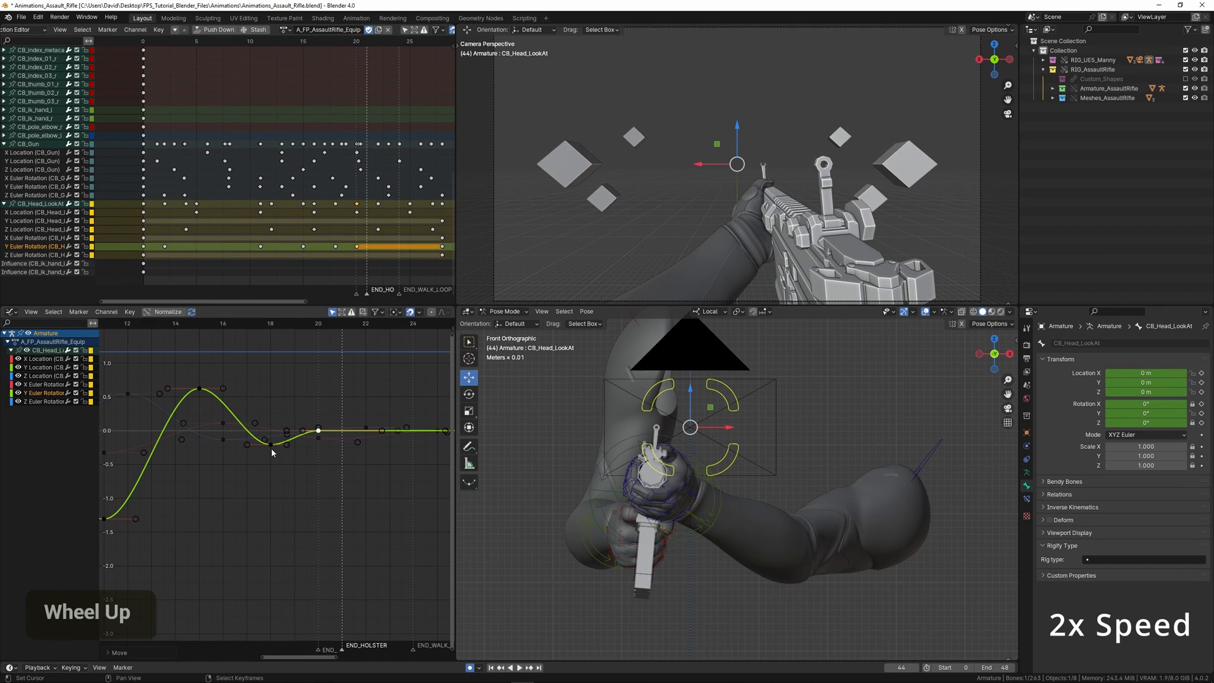
Step: Move the last Y Euler Rotation dip to frame 17, tilt its handles, and move the peak key to frame 14
right_click(272, 450)
key(g)
click(268, 453)
key(r)
click(262, 456)
click(294, 412)
scroll(143, 443, down, 3)
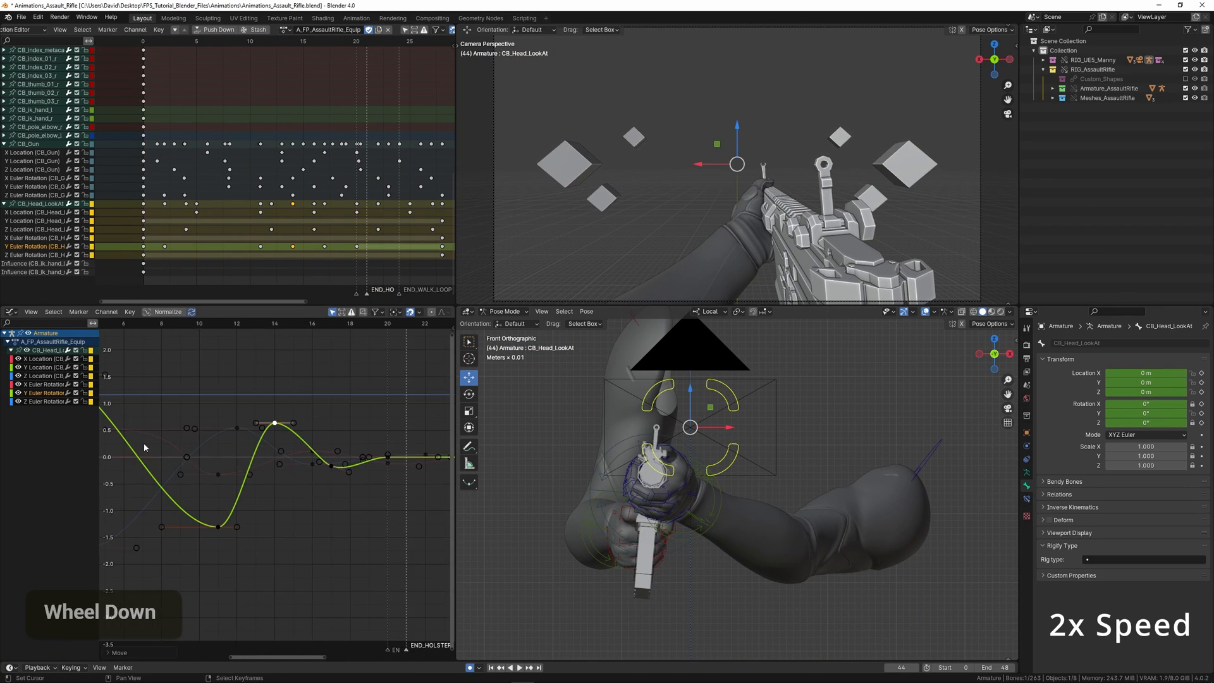
Step: Scale the frame 11 and 14 Y Euler Rotation keys vertically by about 0.57 while the animation plays
middle_drag(143, 443, 166, 423)
key(space)
shift+right_click(341, 520)
middle_drag(341, 520, 252, 520)
scroll(253, 520, up, 3)
key(s)
key(y)
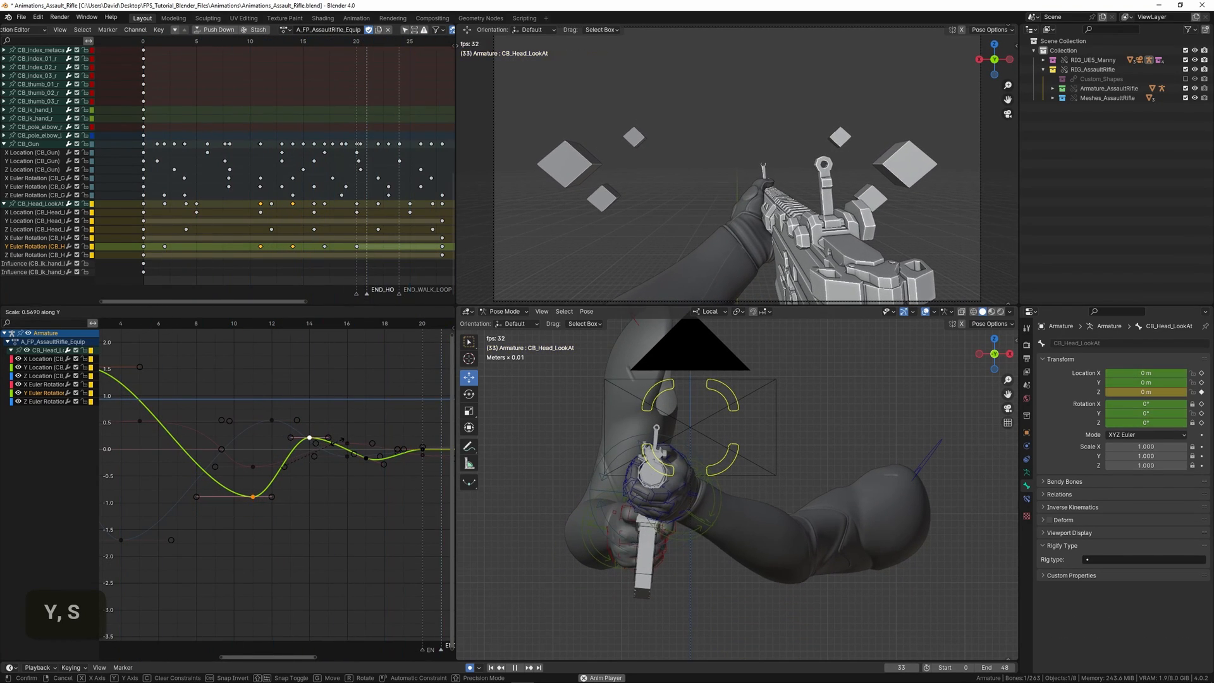
click(329, 443)
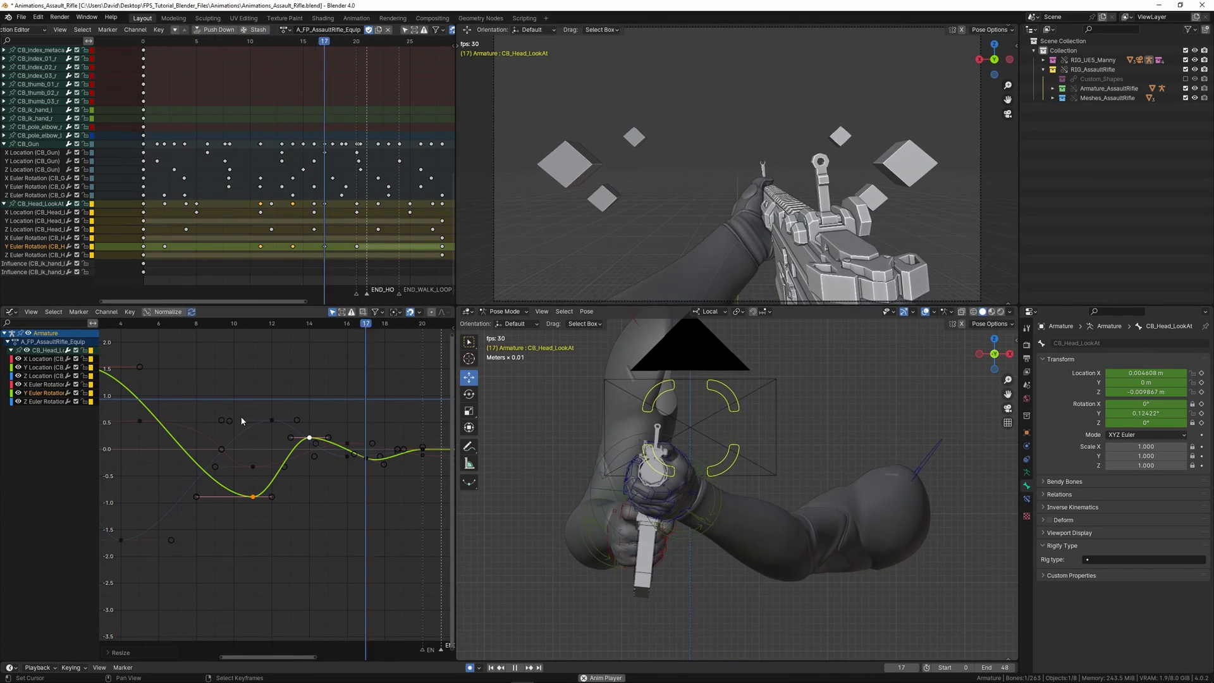
Step: Lower the frame 2 Y Euler Rotation key to about 0.65 and tilt its handles upward along the rising curve
middle_drag(325, 377, 188, 408)
scroll(239, 353, up, 2)
key(g)
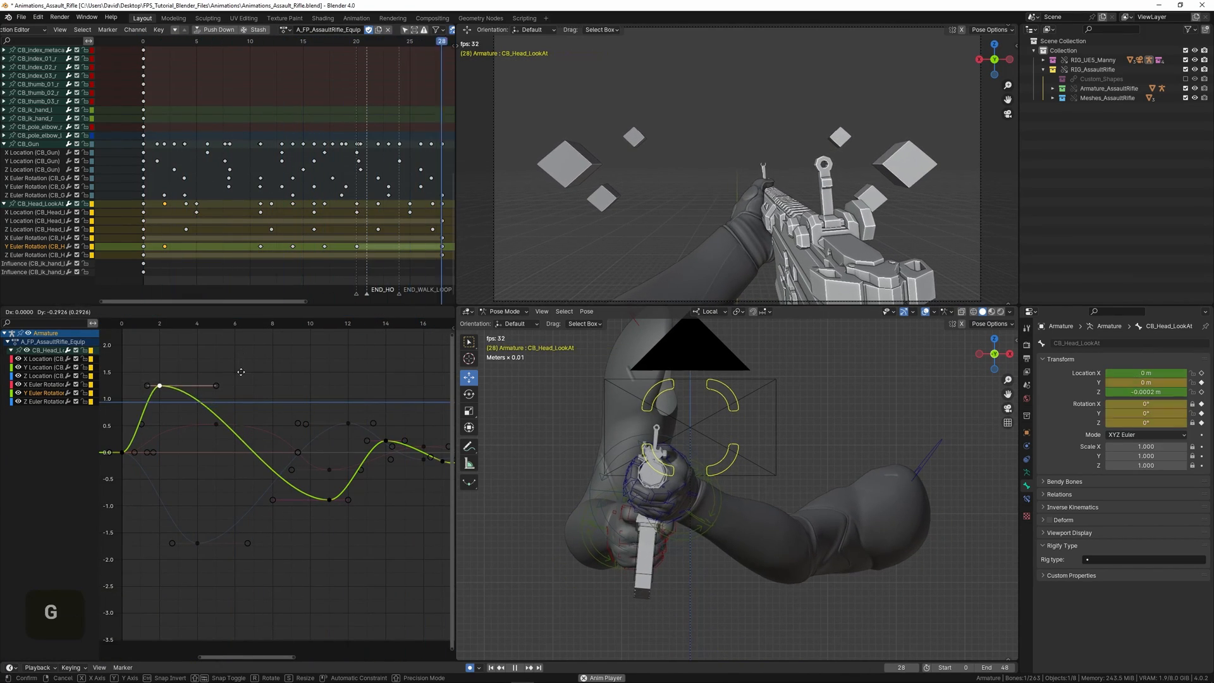
click(266, 419)
key(r)
click(265, 388)
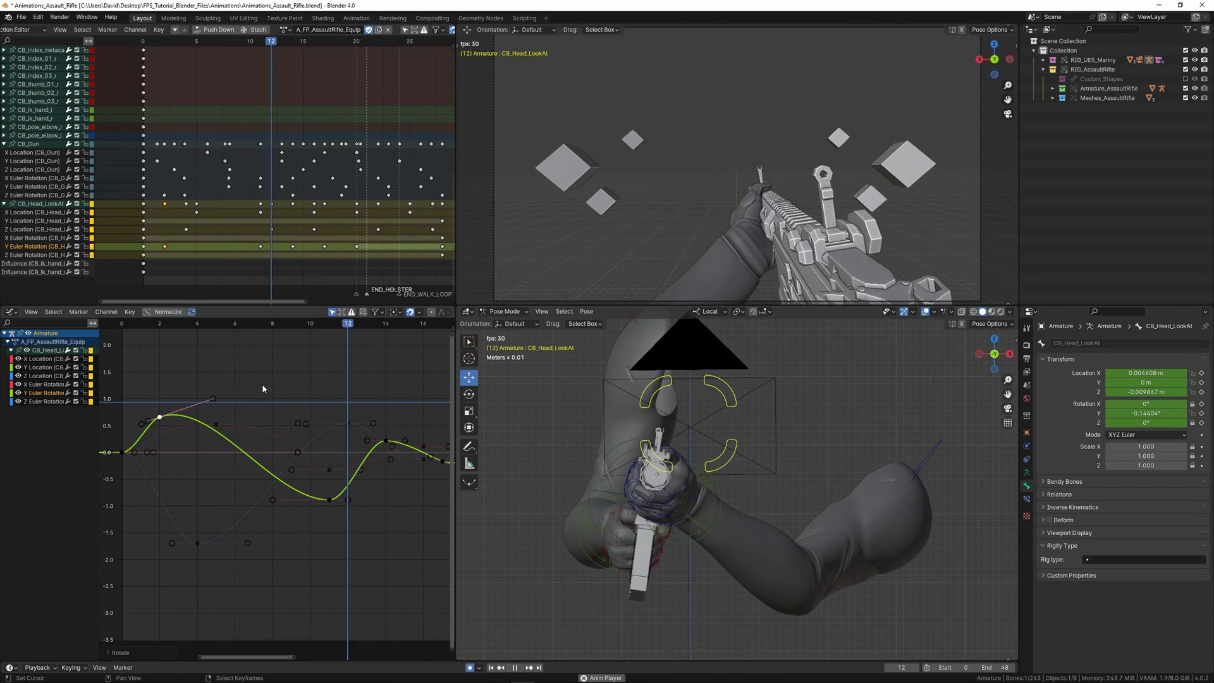
Step: Insert a Y Euler Rotation key on the falling slope and place it near frame 7.5 at about 0.8
ctrl+click(245, 457)
key(g)
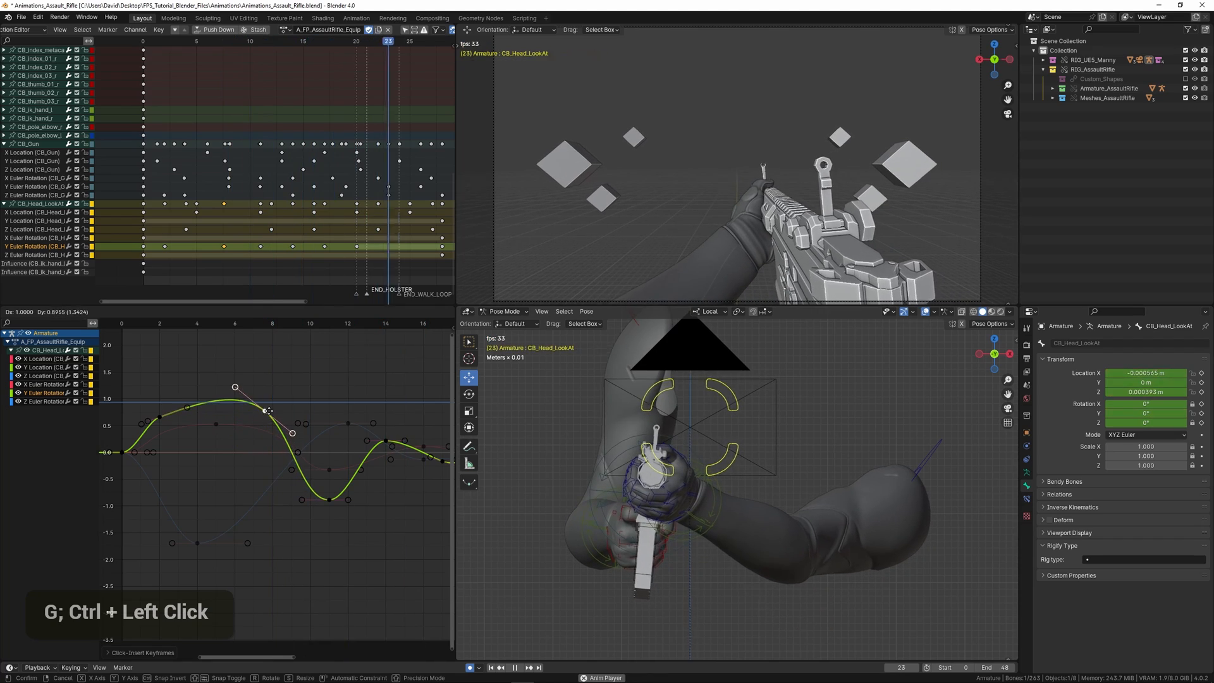
click(268, 411)
scroll(143, 394, down, 2)
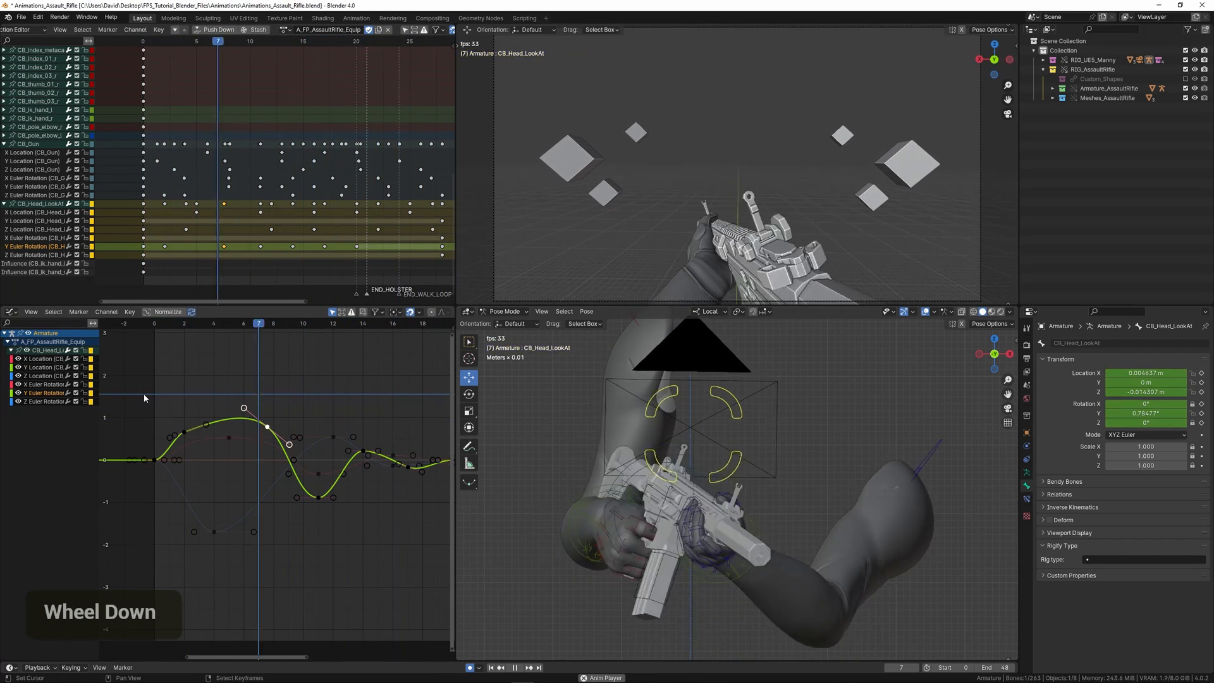
Step: Save the file and review the equip animation in the maximized camera view
key(ctrl+space)
key(ctrl+s)
key(space)
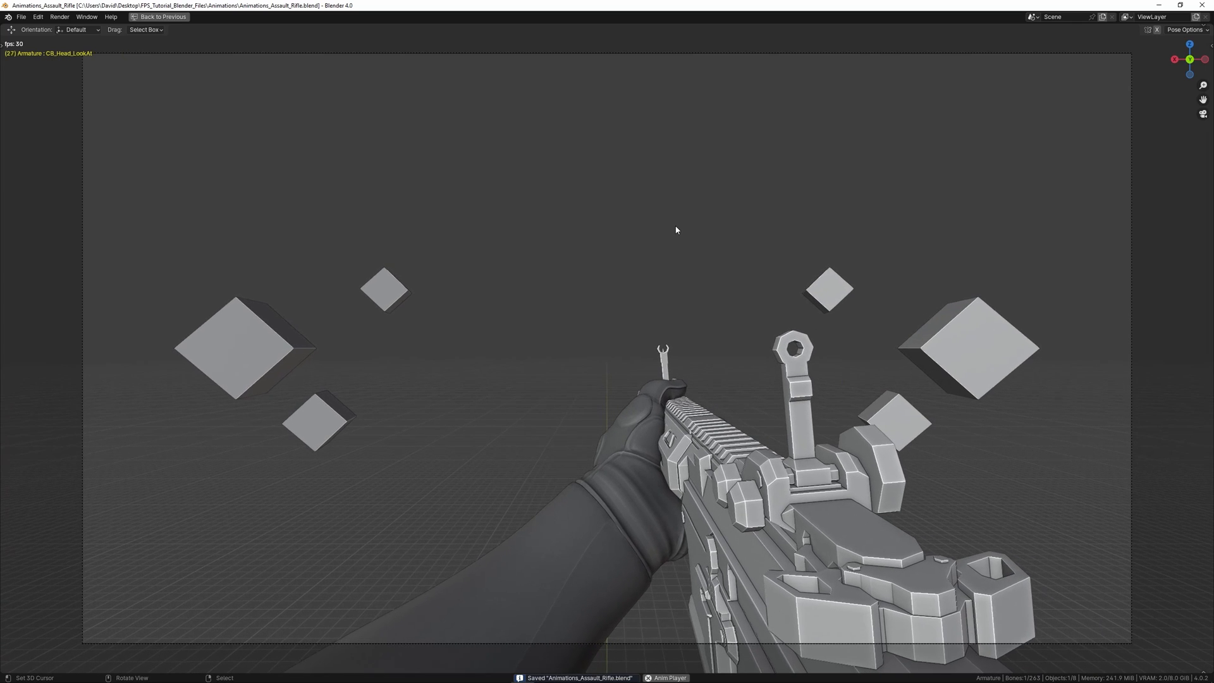
key(space)
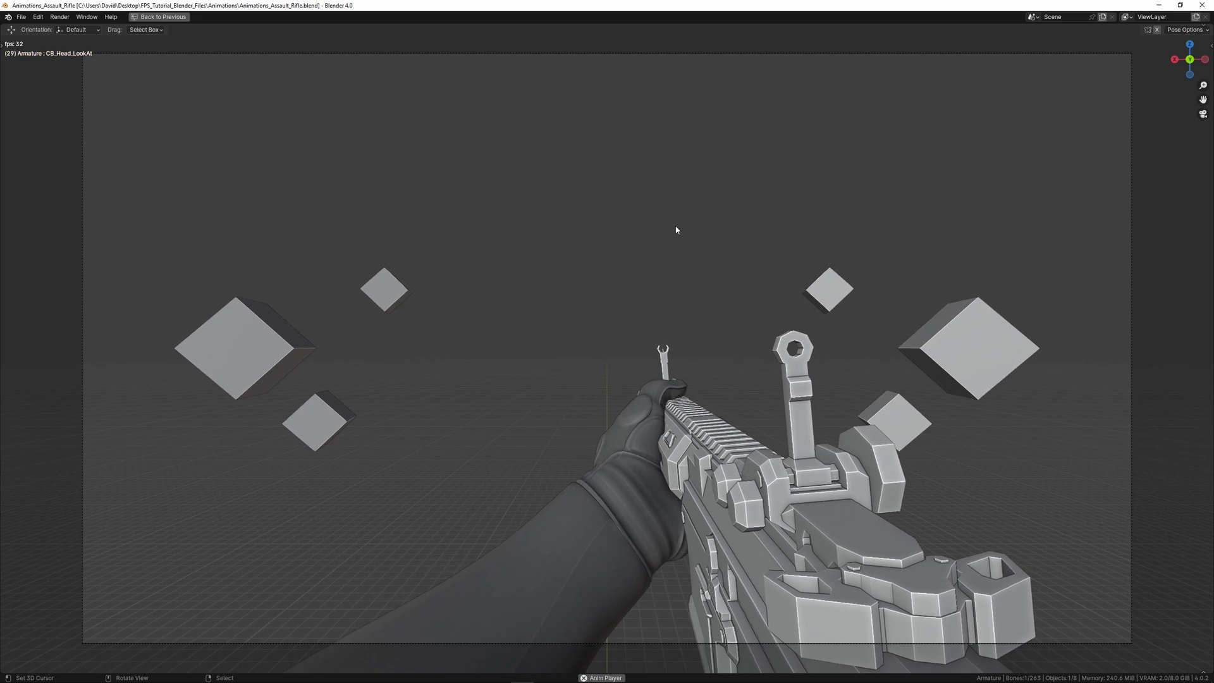
key(space)
key(ctrl+space)
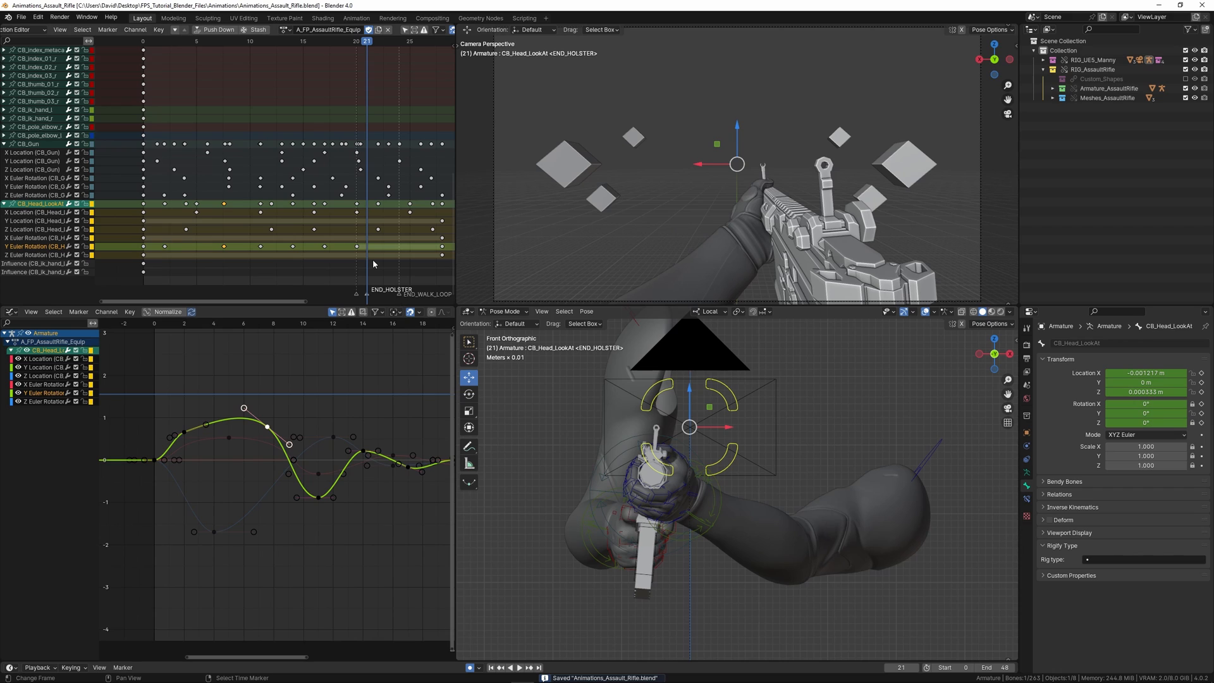
Step: Play the end of the action, stop at frame 31 and add a marker there
middle_drag(373, 259, 244, 144)
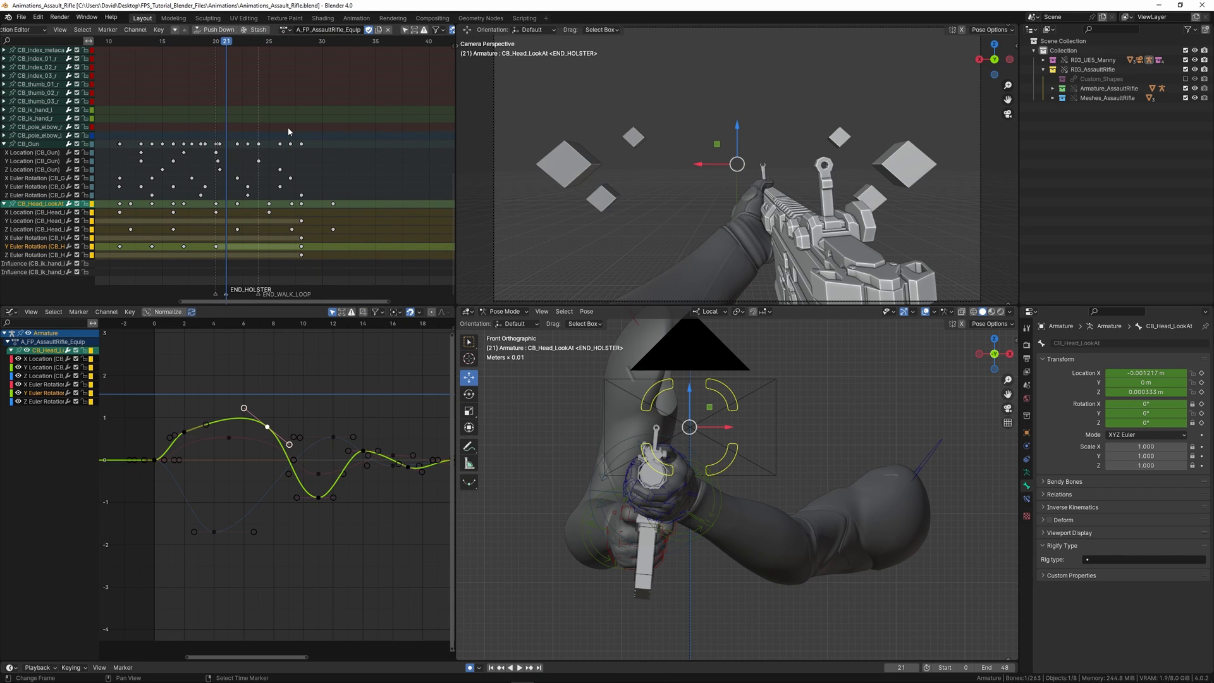
key(space)
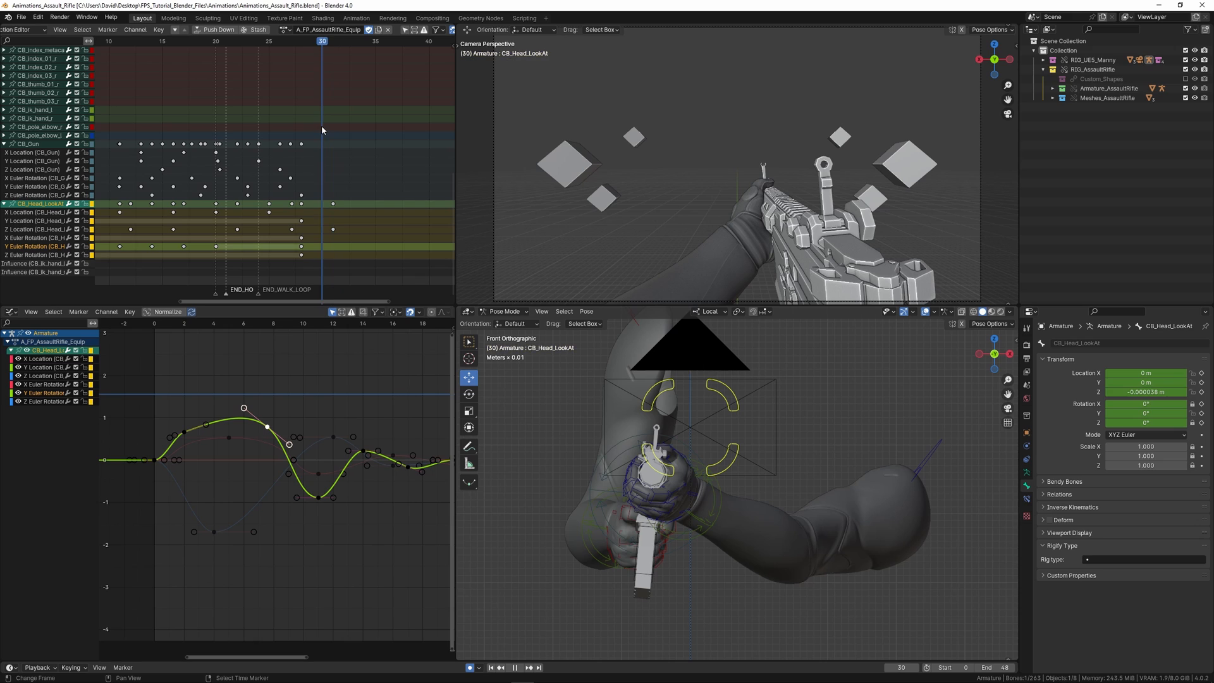
key(space)
middle_drag(327, 107, 316, 153)
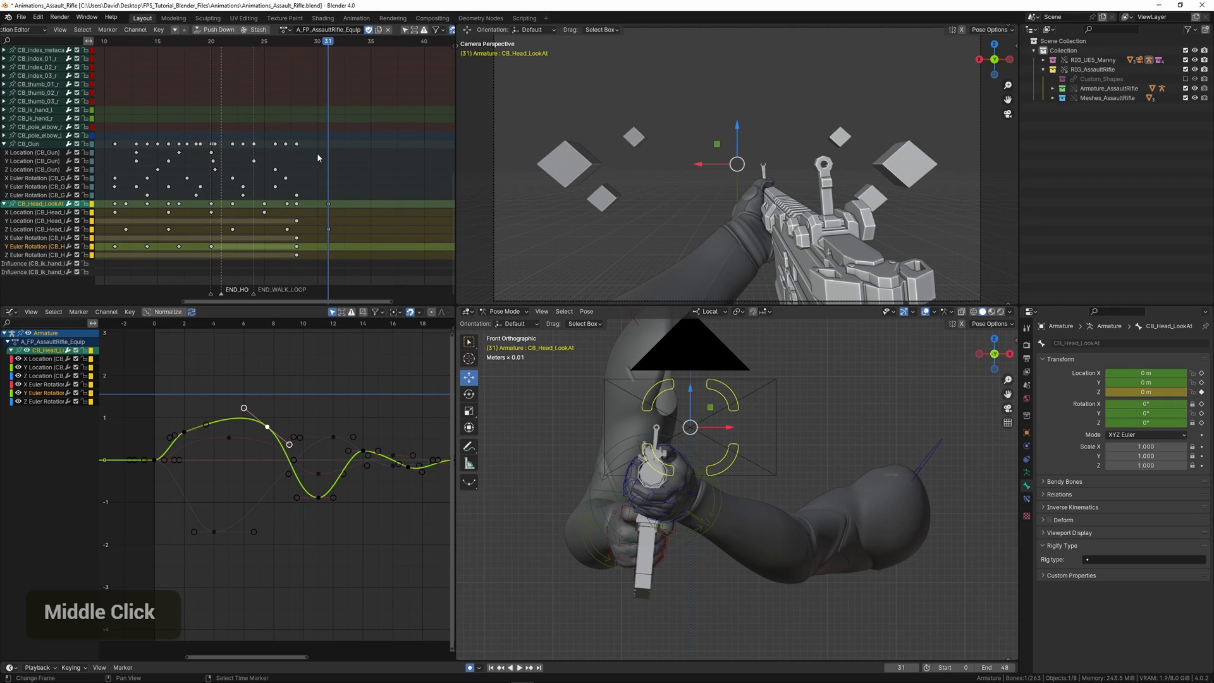
key(m)
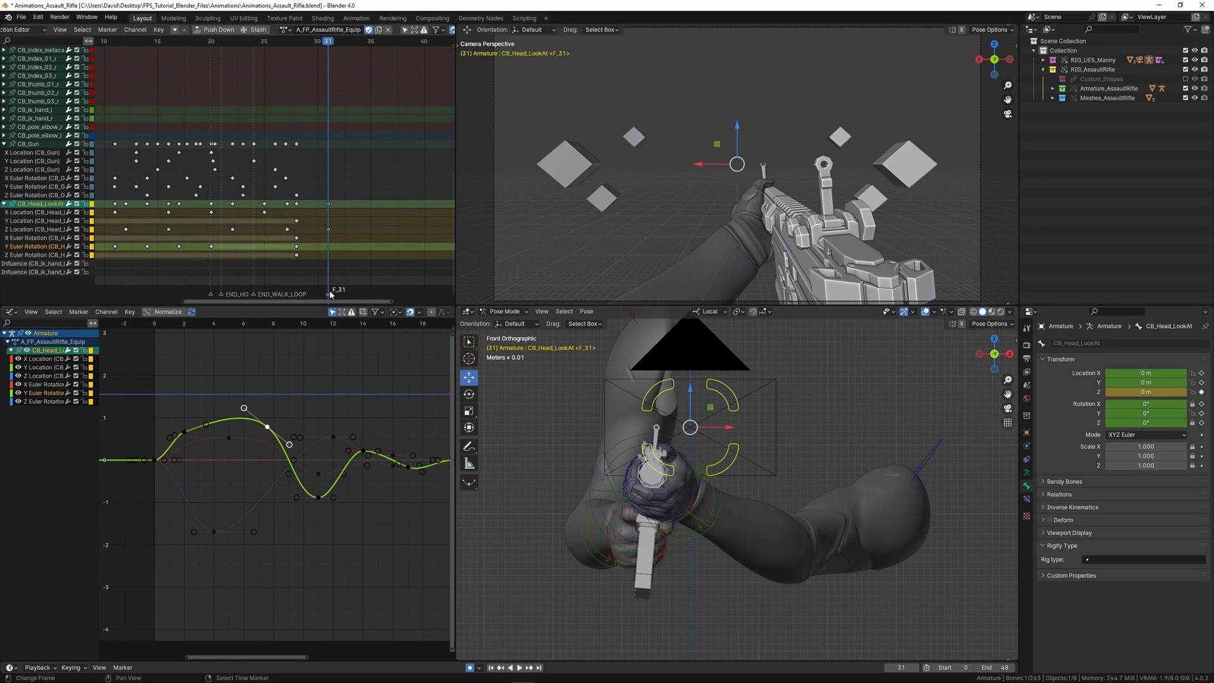
Step: Rename the frame 31 marker END_EQUIP and save the file
key(F2)
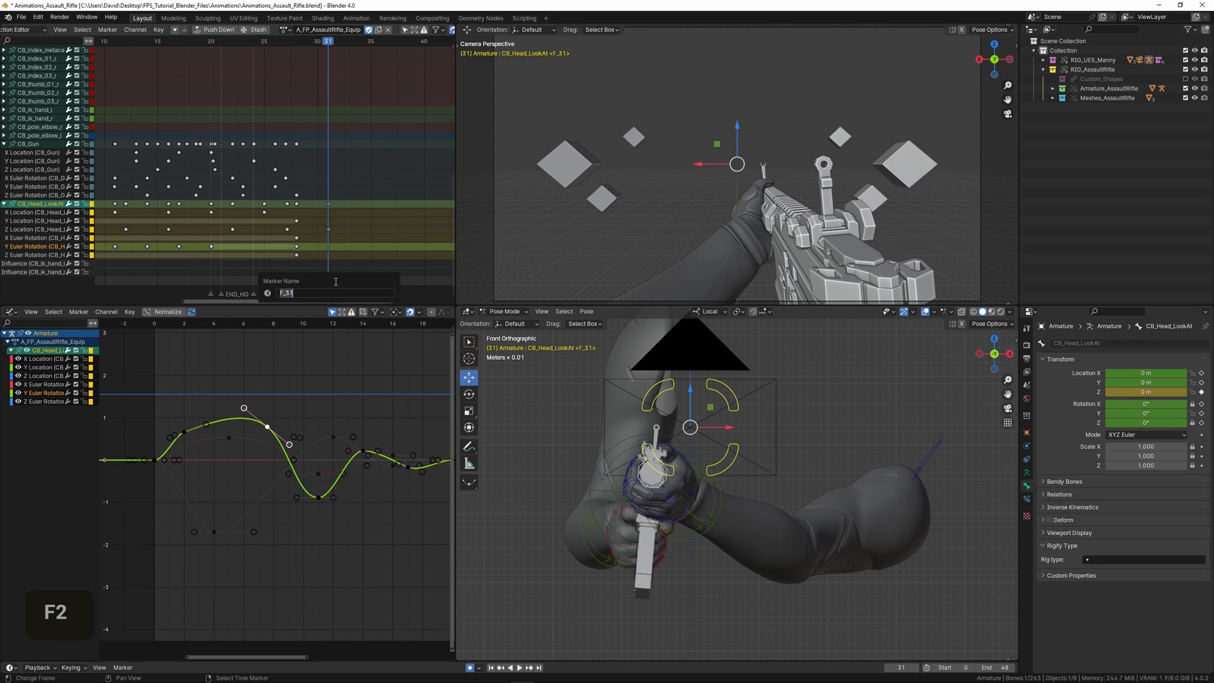
text(END_)
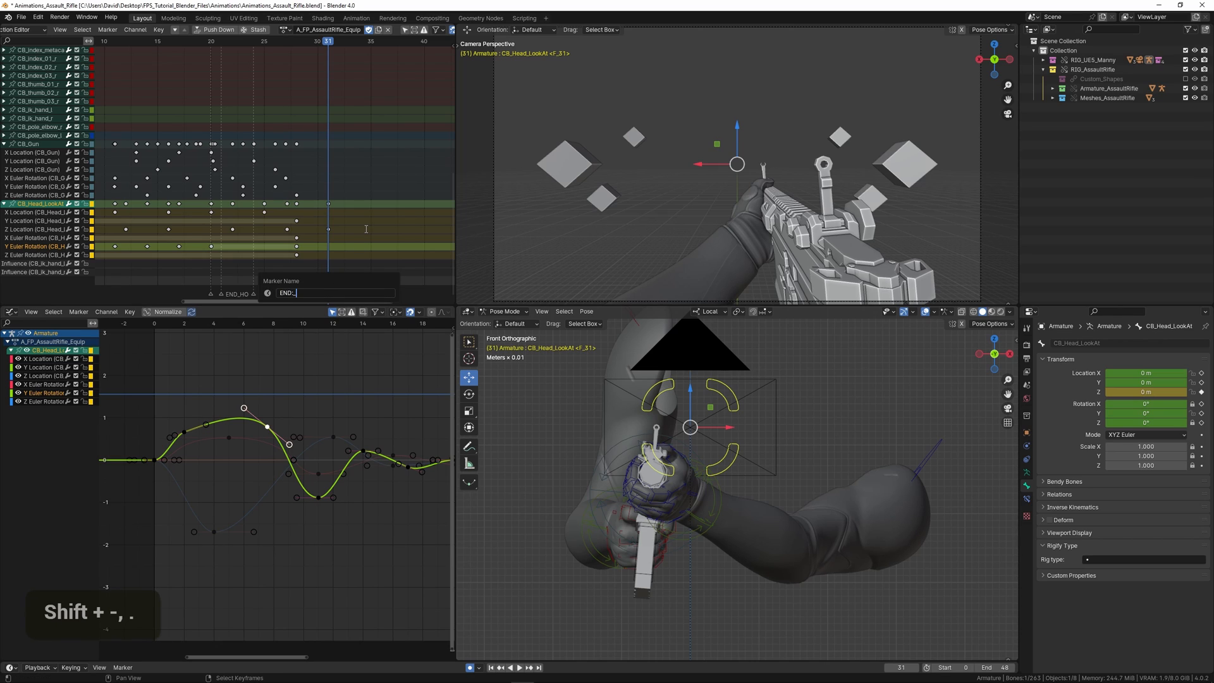
key(shift+BackSpace)
text(_EQUIP)
key(Return)
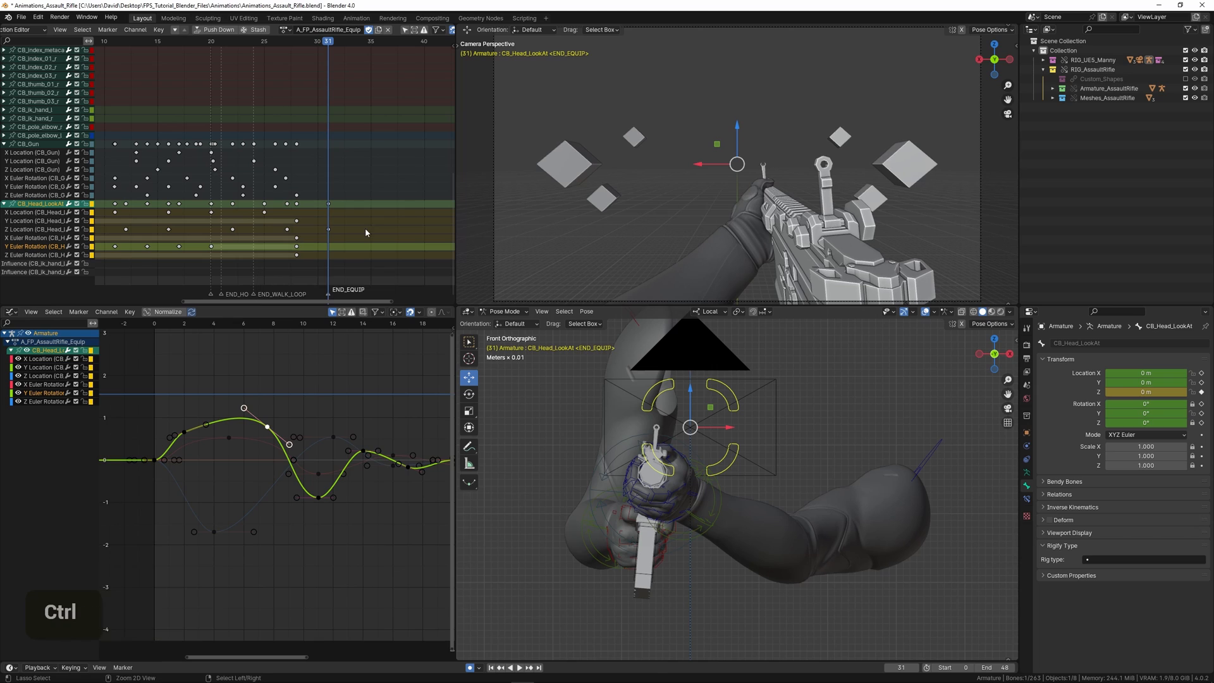
key(ctrl+s)
Step: Set the end frame of the scene's playback range to 31 to match the END_EQUIP marker
scroll(328, 221, down, 3)
middle_drag(319, 224, 296, 235)
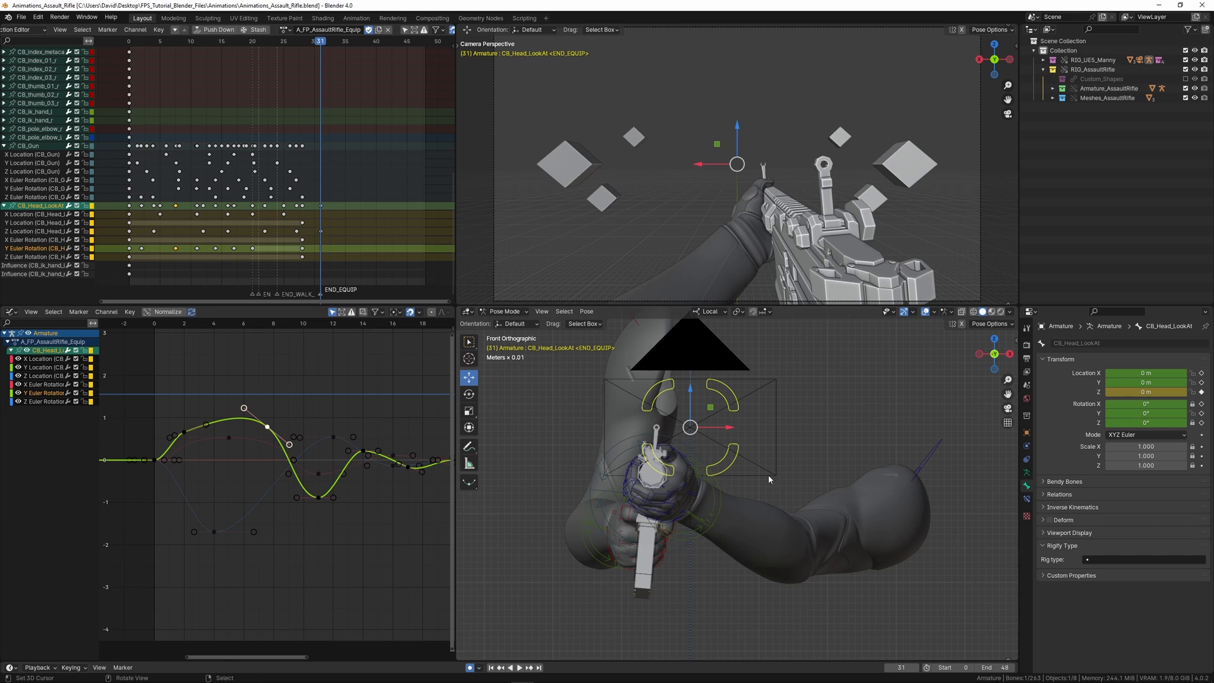
scroll(699, 490, down, 4)
middle_drag(769, 480, 683, 453)
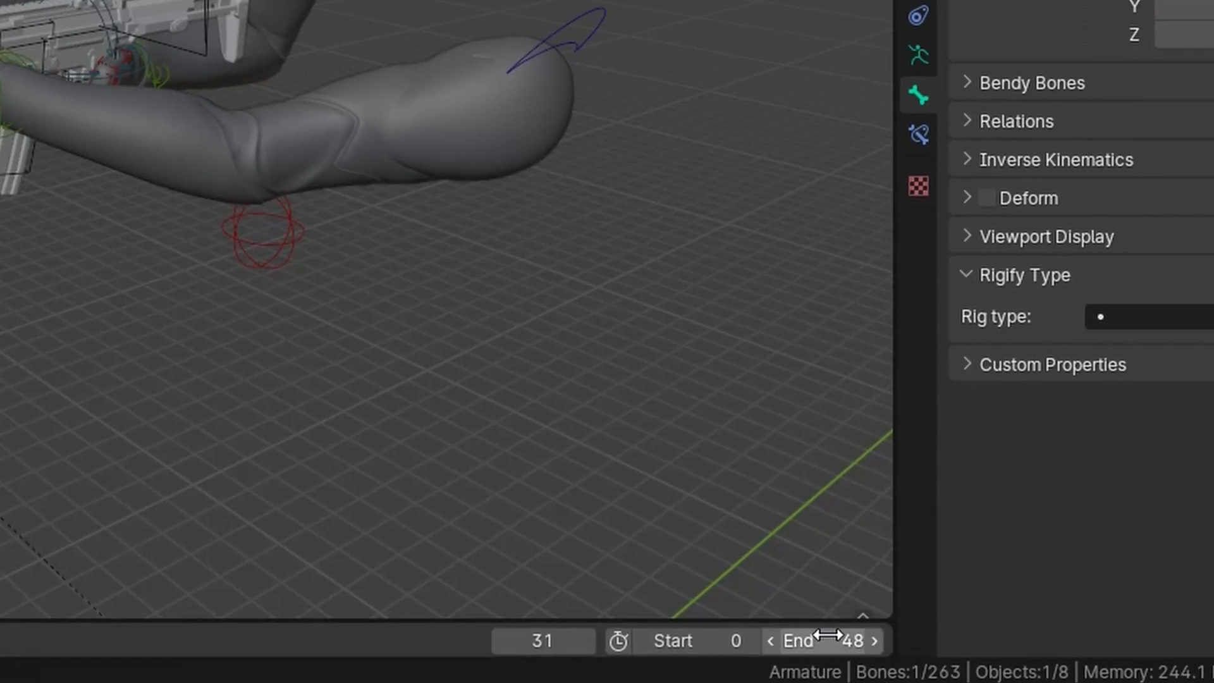
double_click(1001, 668)
text(31)
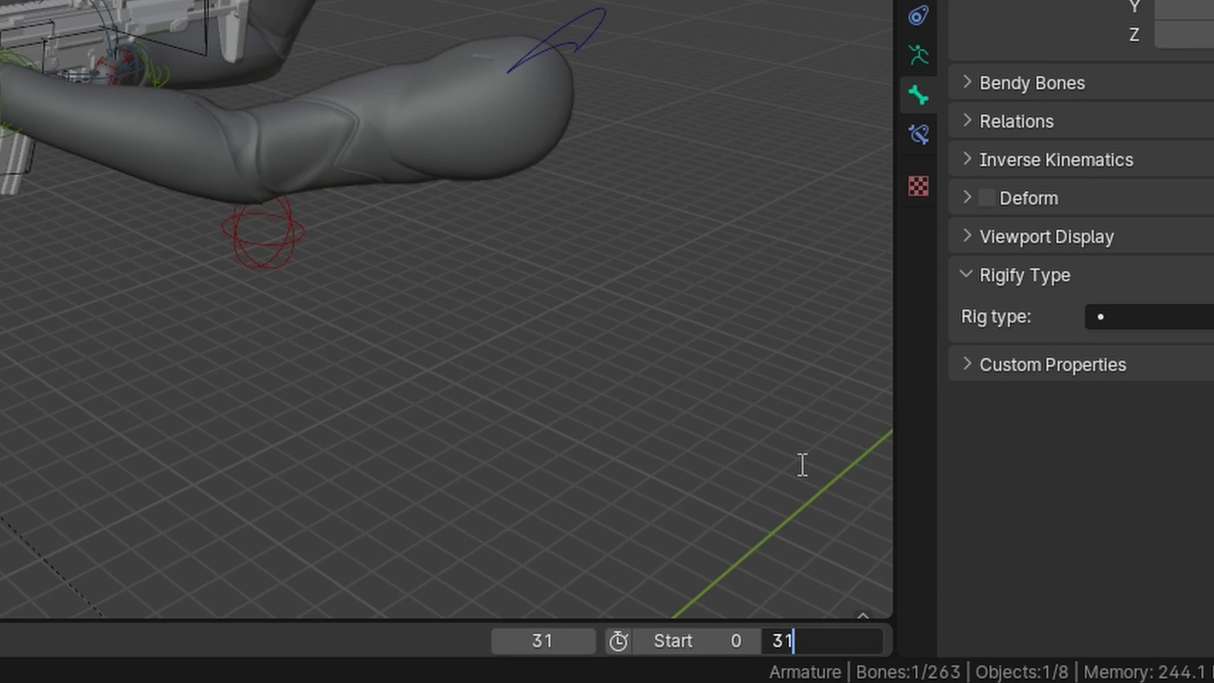
key(Return)
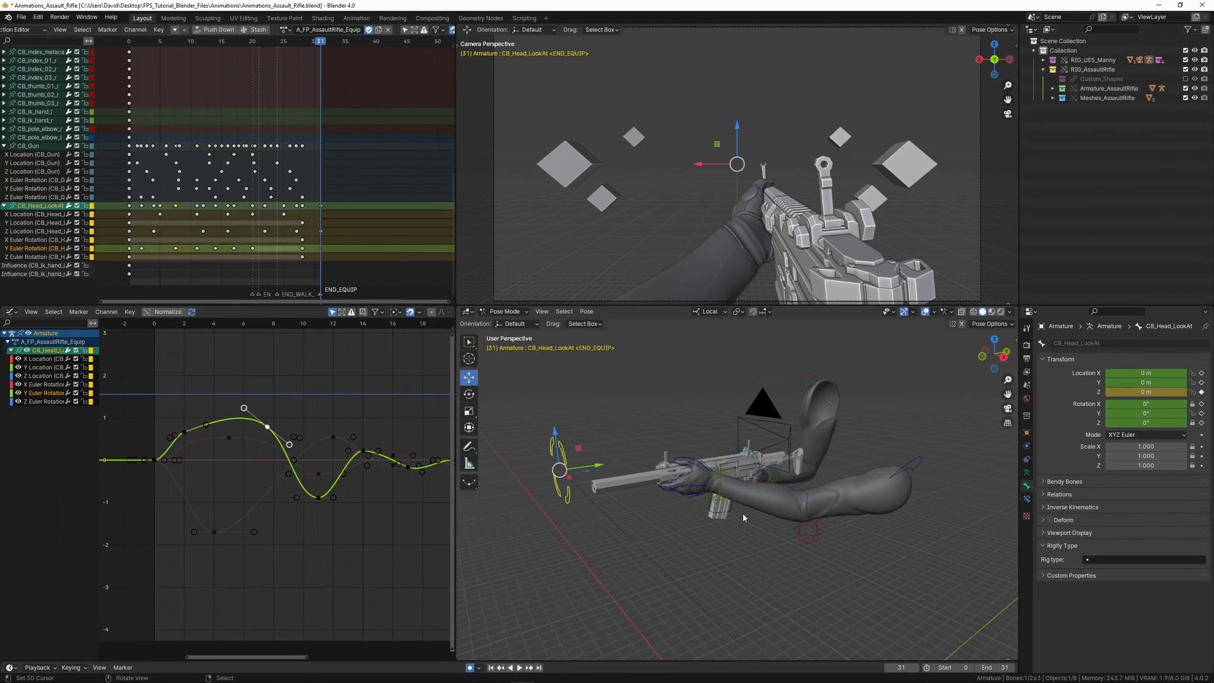
Step: Switch the armature to Object Mode and copy the action name A_FP_AssaultRifle_Equip
click(504, 311)
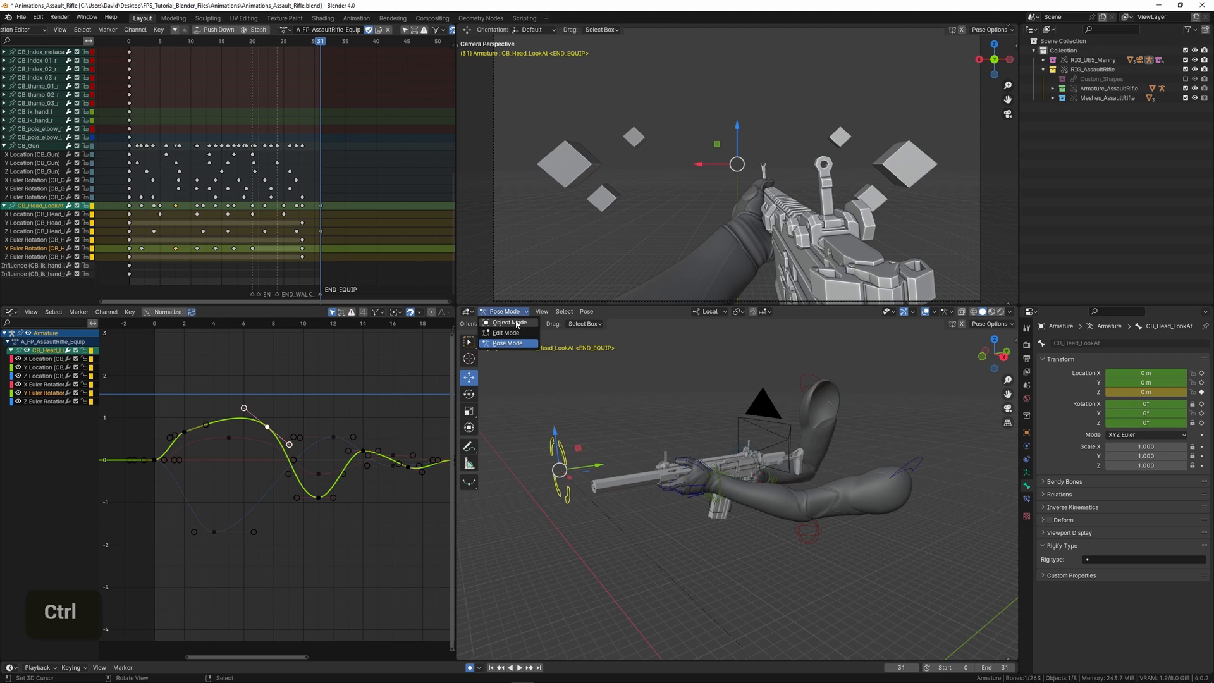
click(508, 322)
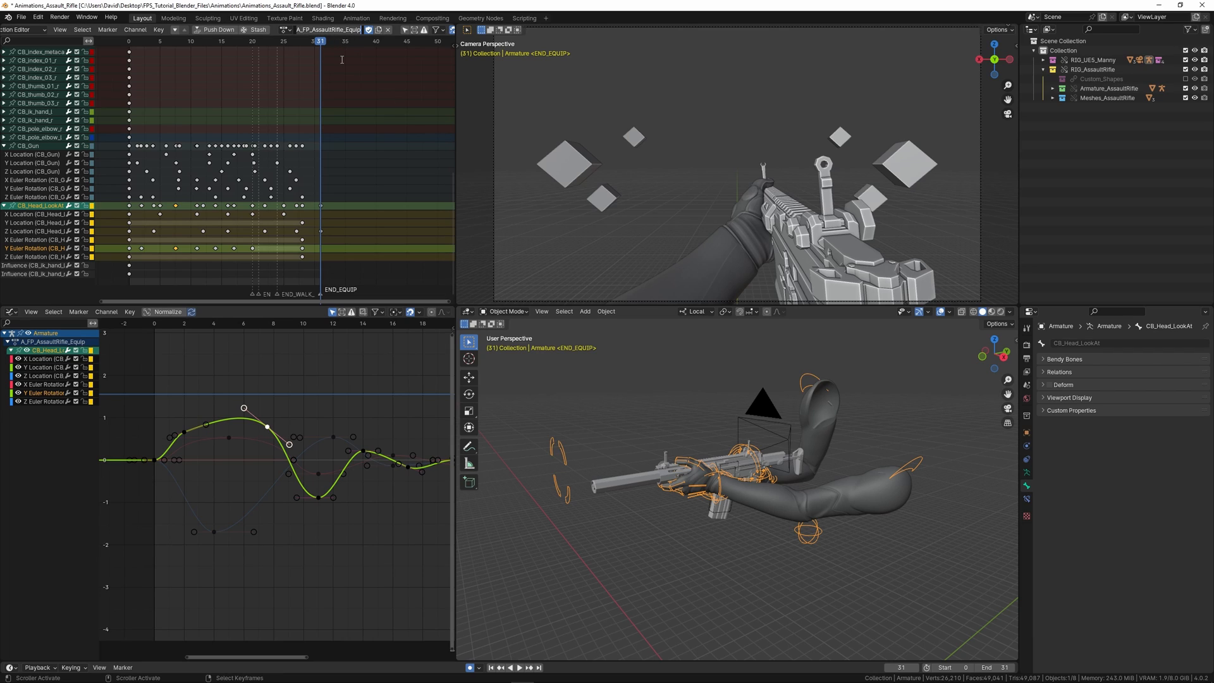
key(ctrl)
key(ctrl+c)
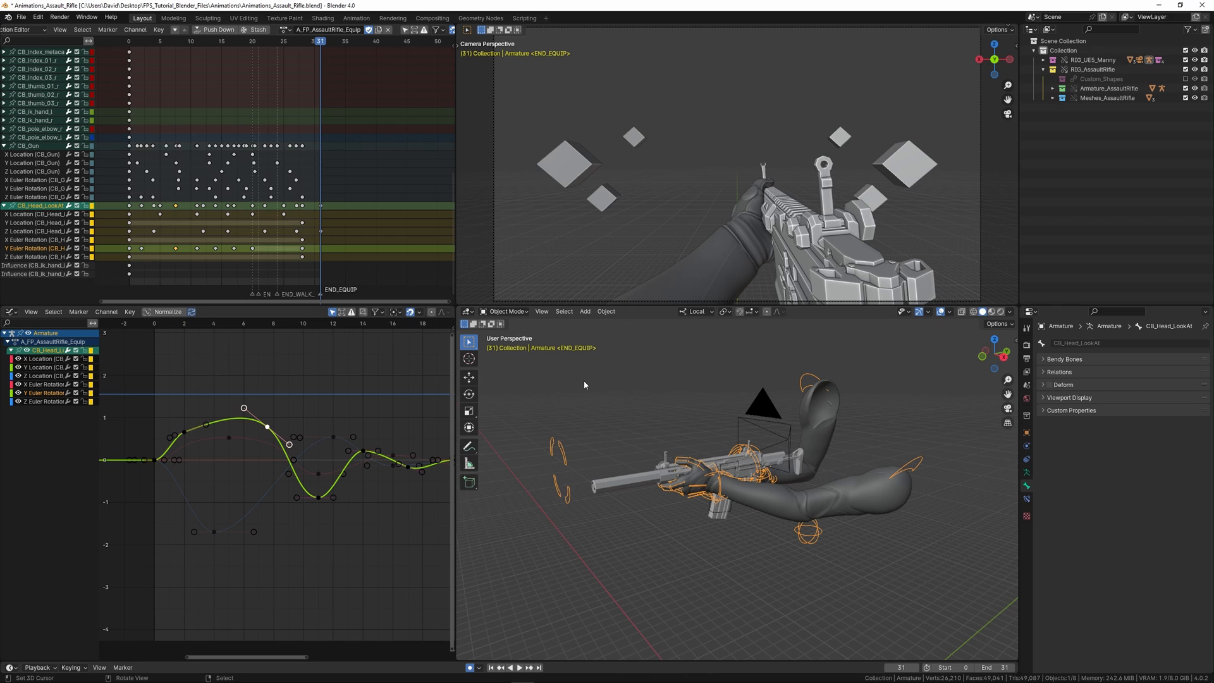
Step: Start an FBX export and browse to the Desktop folder FPS_Tutorial_Blender_Files\_Exported\Animations
click(21, 17)
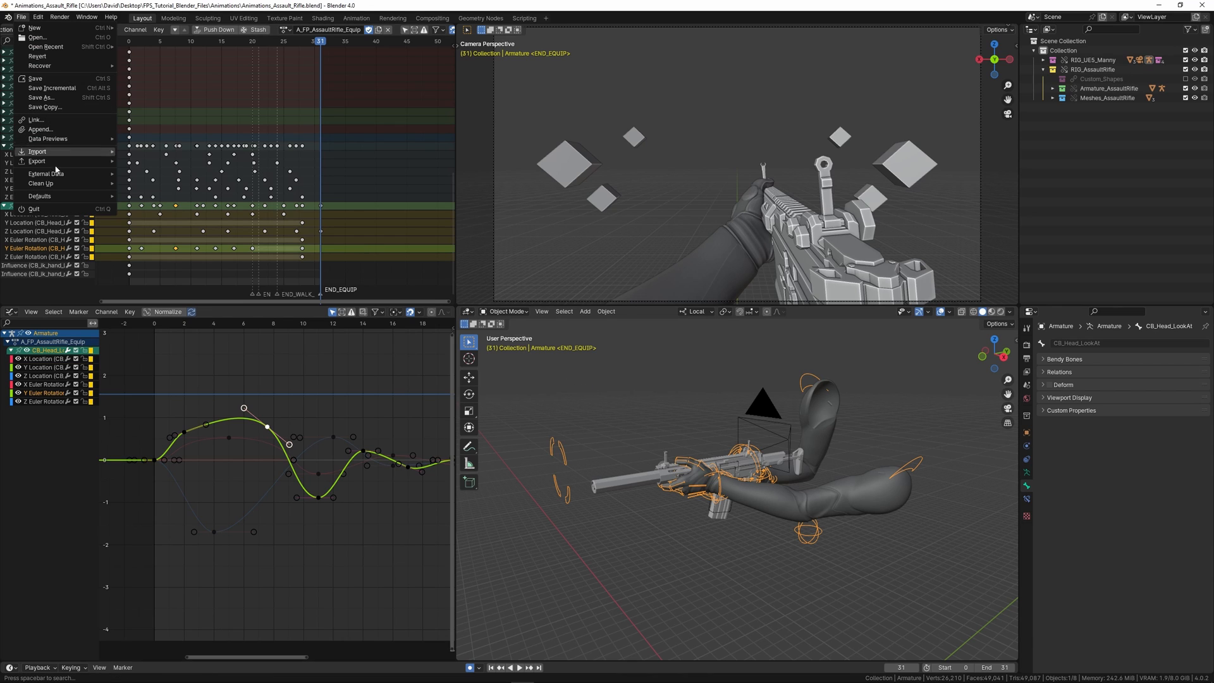
mouse_move(59, 163)
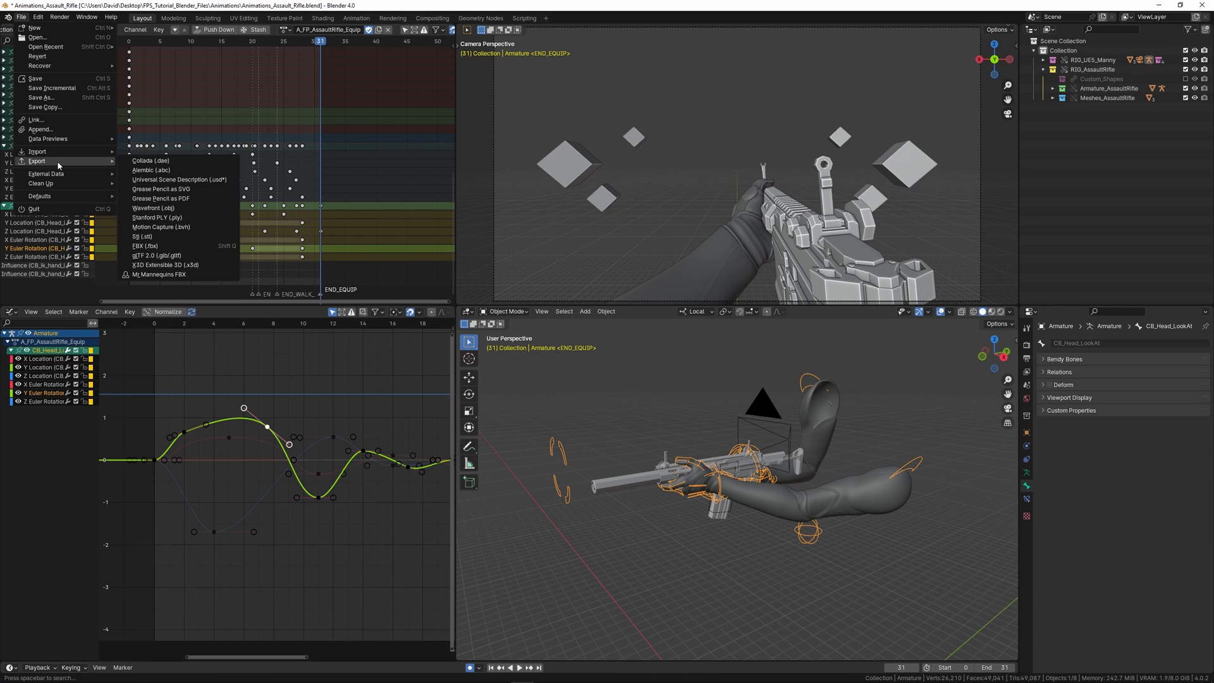
click(166, 246)
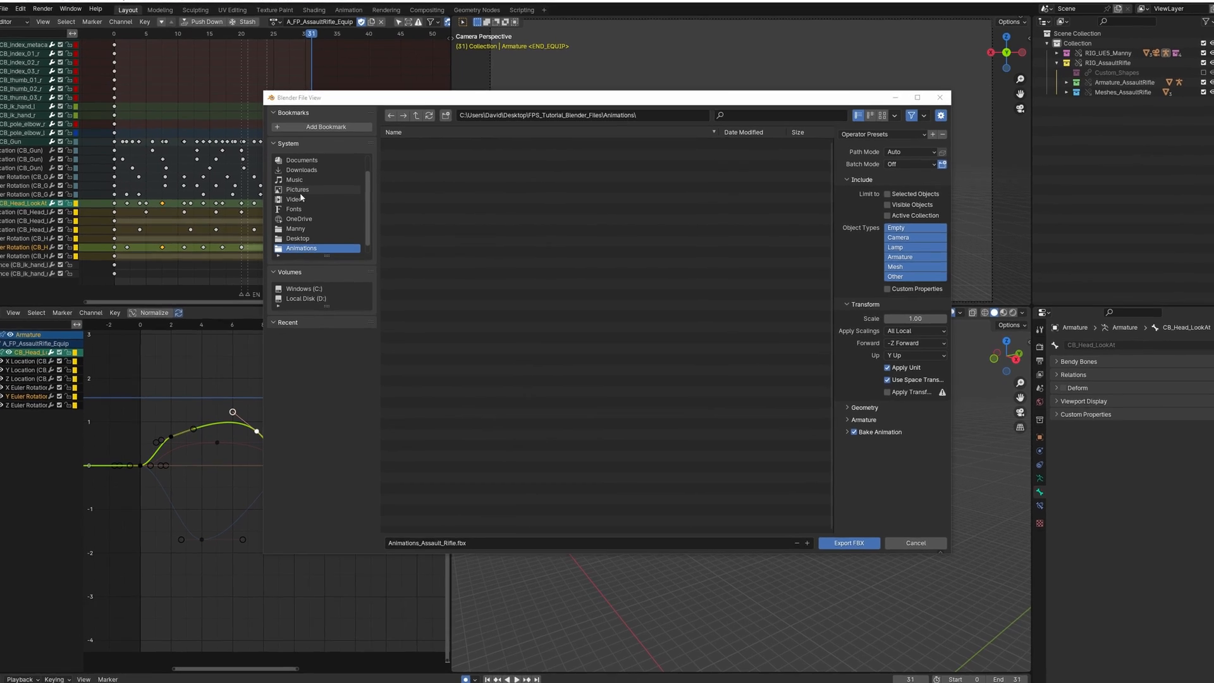
scroll(313, 192, up, 2)
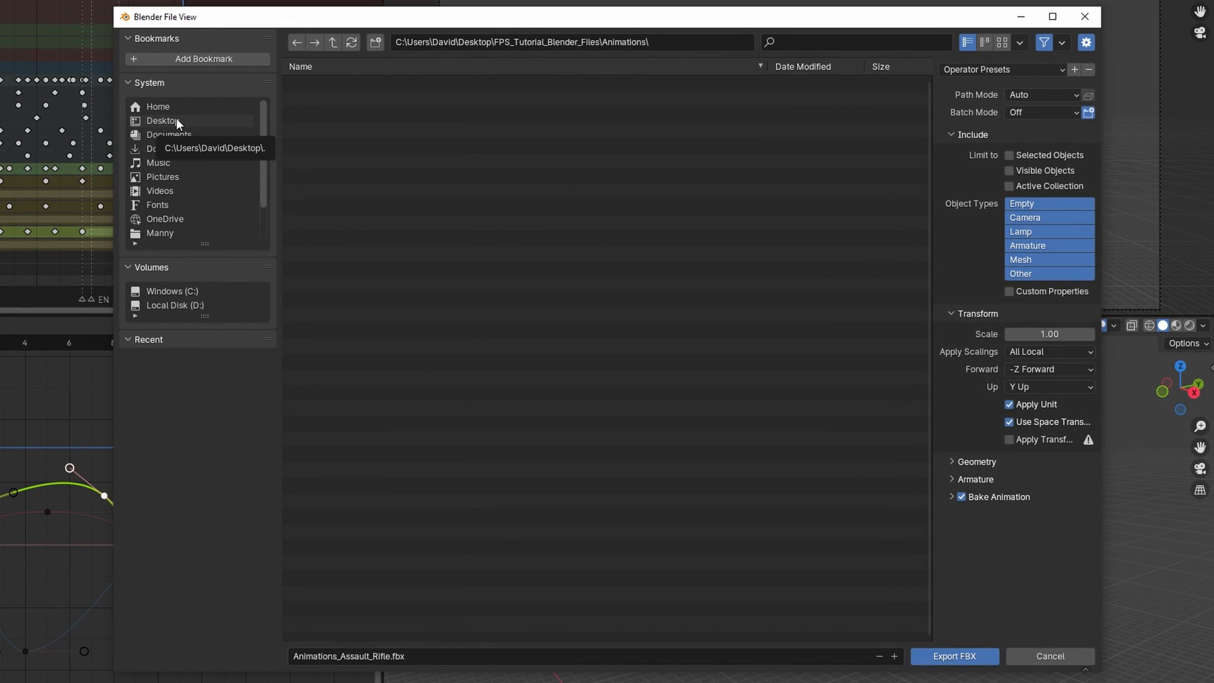
click(176, 119)
double_click(344, 83)
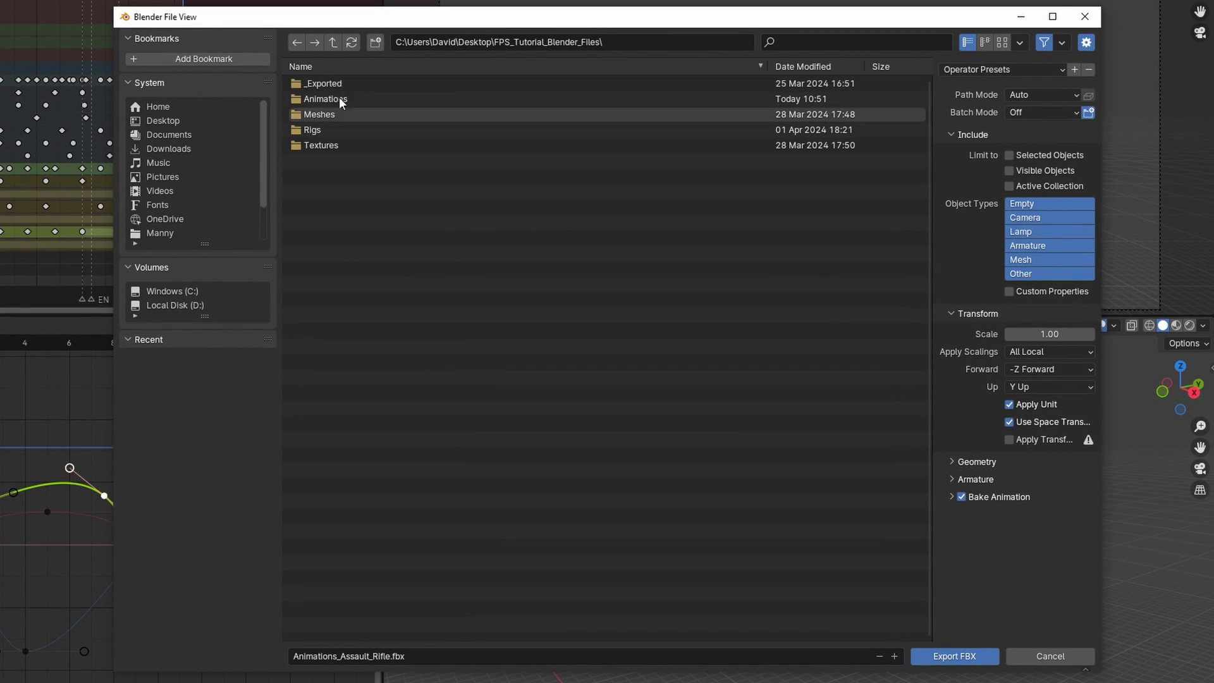
double_click(339, 81)
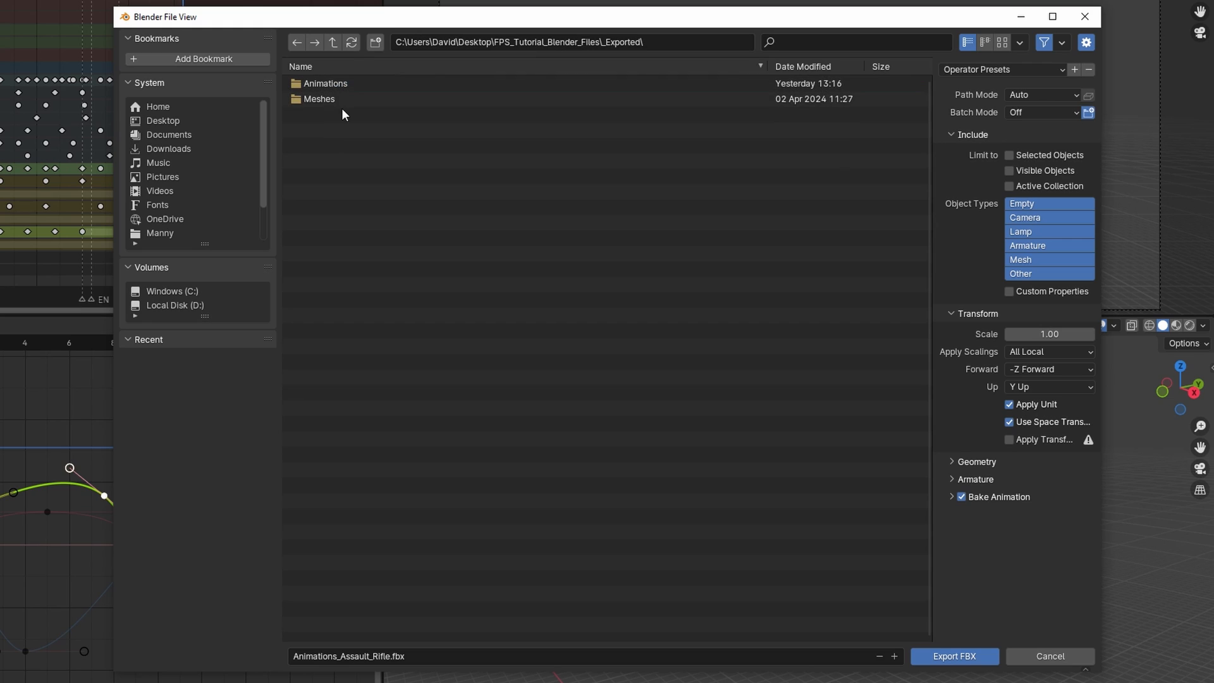
double_click(339, 86)
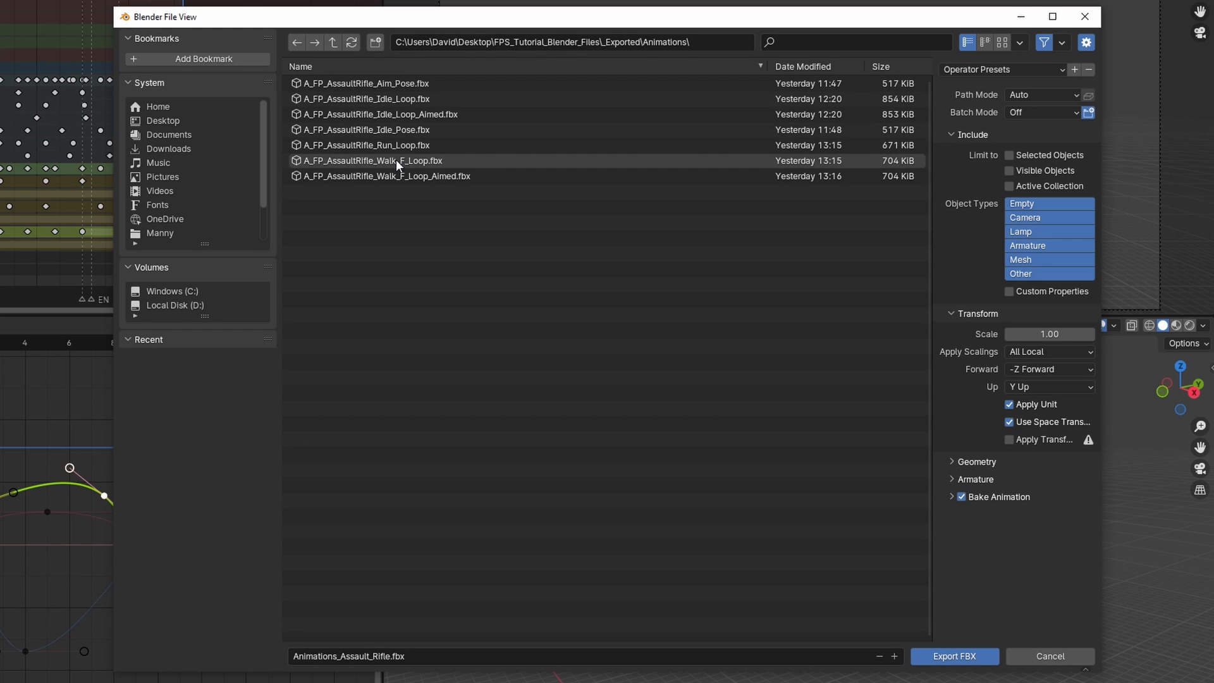
Step: Apply the UE5 Animation Export preset and expand the Armature and Bake Animation settings to check them
click(981, 70)
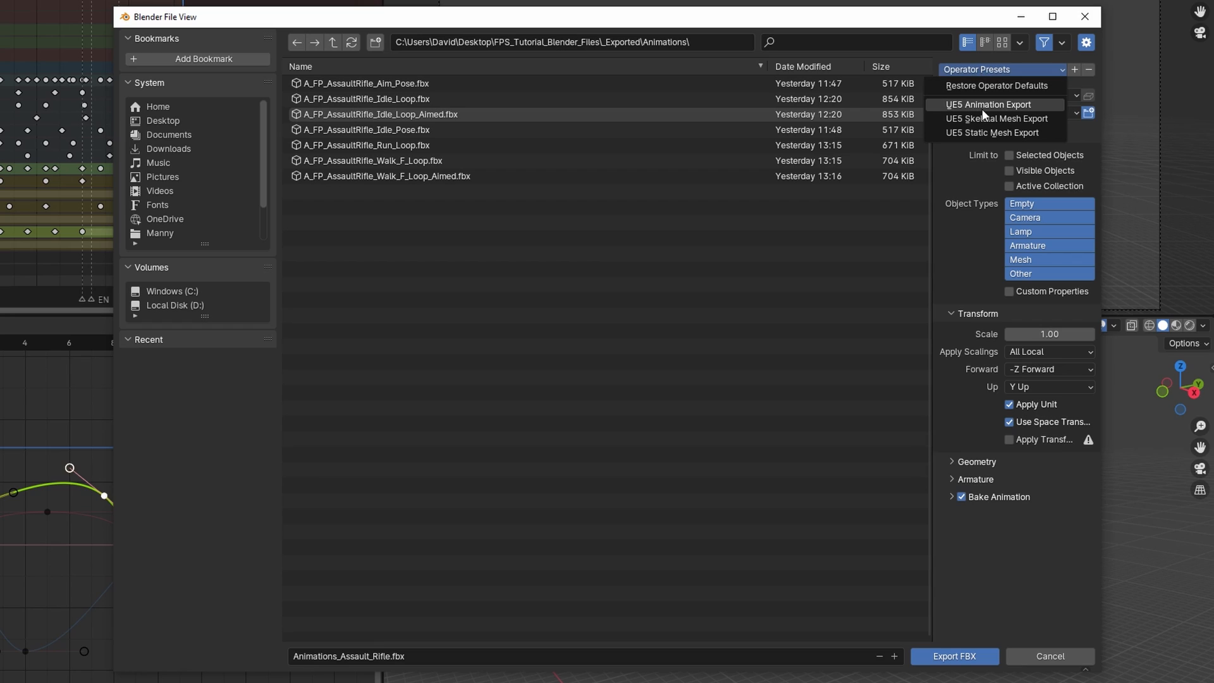
click(981, 105)
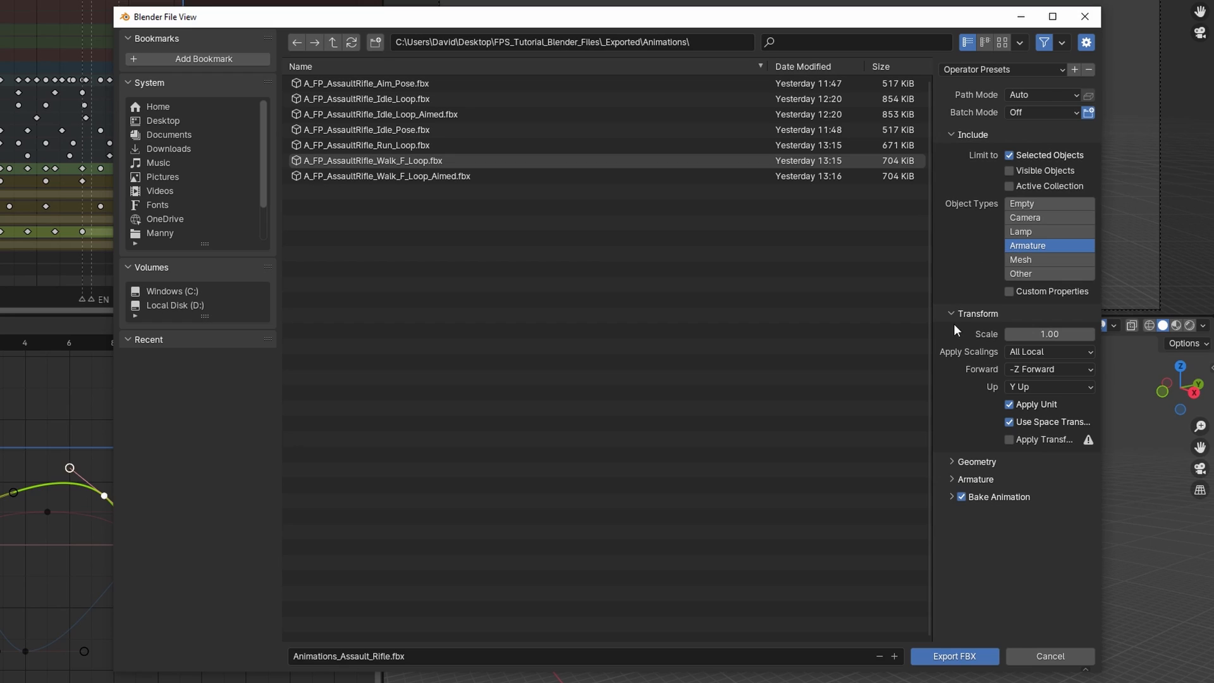
click(954, 479)
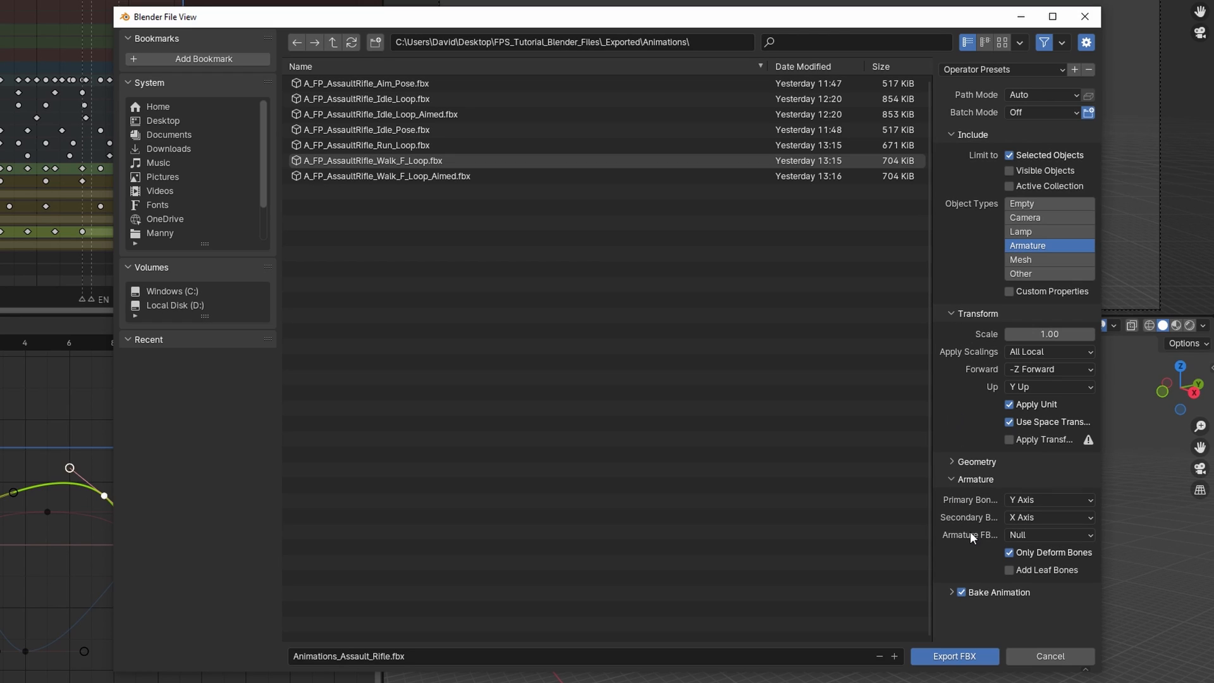
click(950, 593)
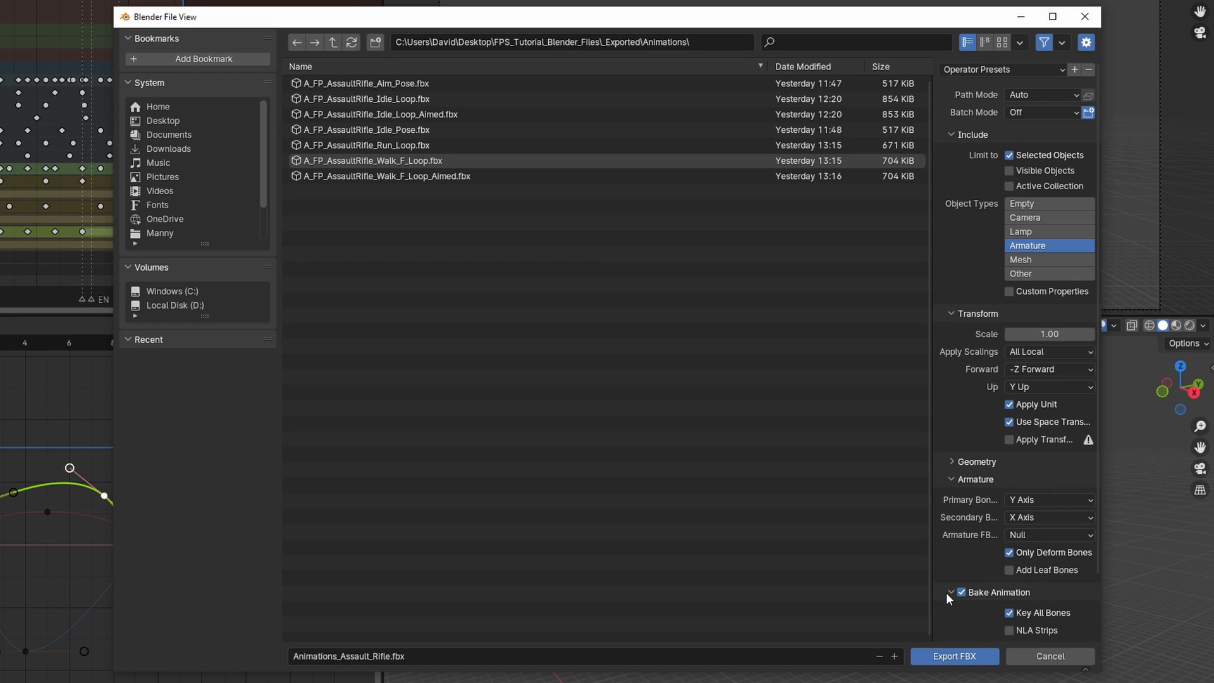
scroll(960, 543, down, 3)
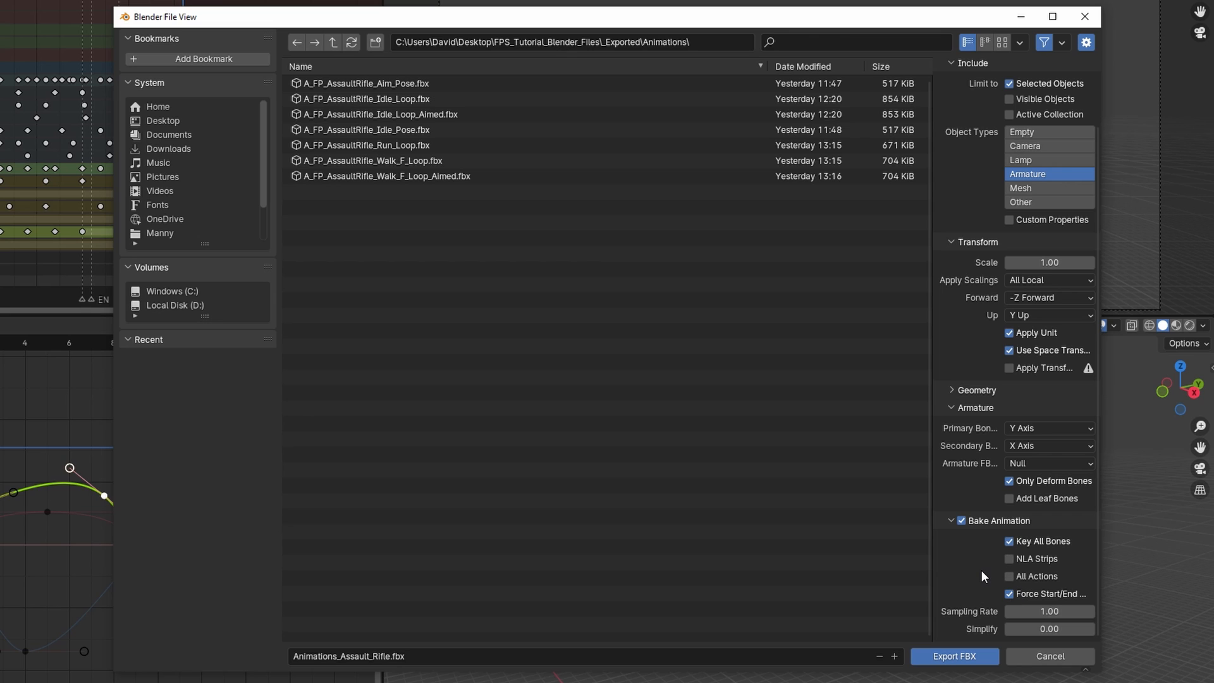
Step: Name the file A_FP_AssaultRifle_Equip.fbx using the copied action name and export it
click(441, 655)
key(ctrl+v)
key(Return)
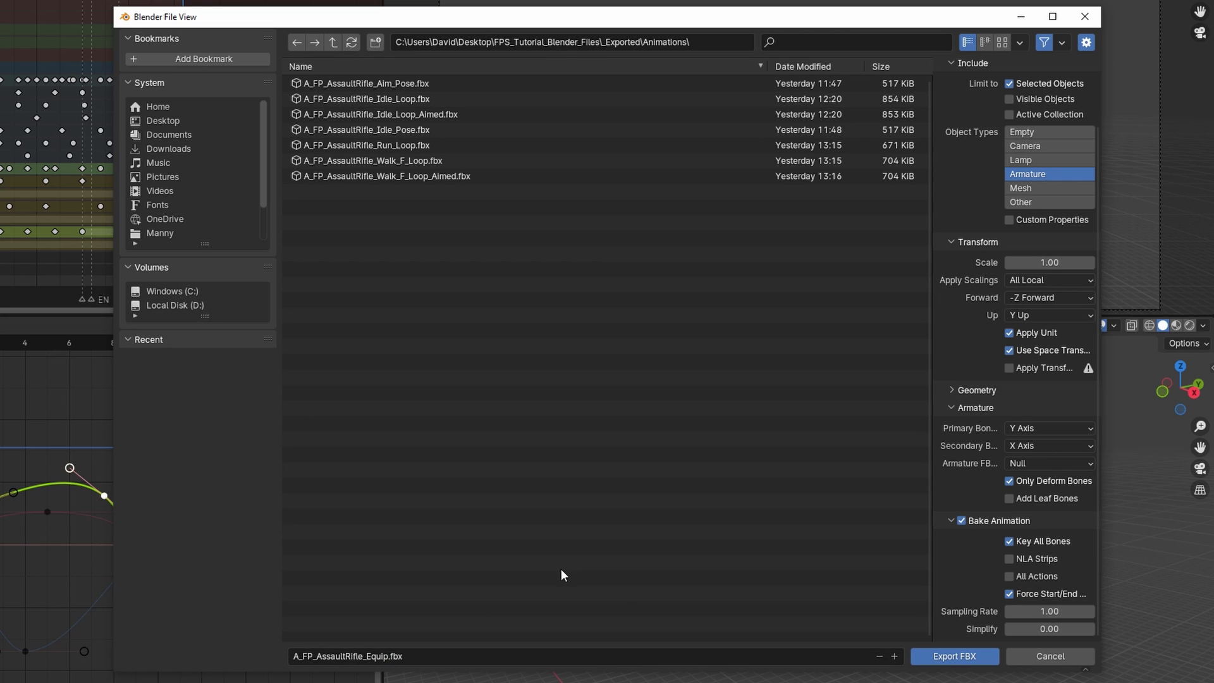
click(934, 658)
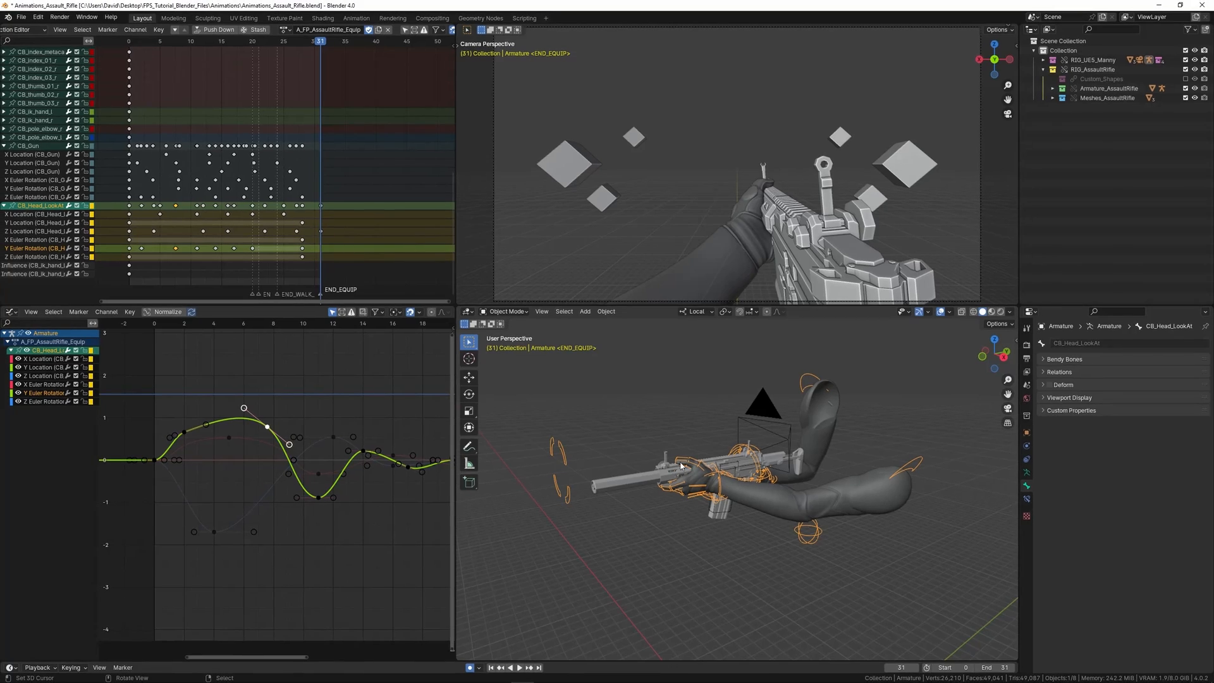
Step: Load the A_FP_AssaultRifle_Holster action on the armature and play it briefly
click(282, 30)
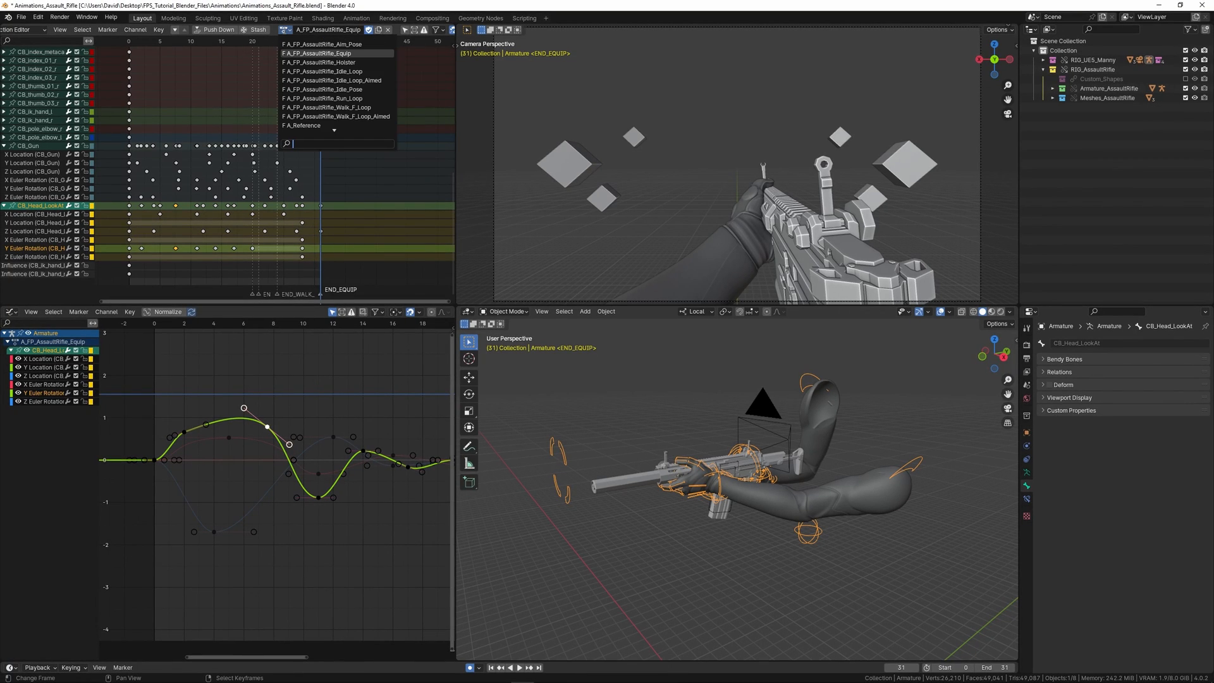
click(330, 62)
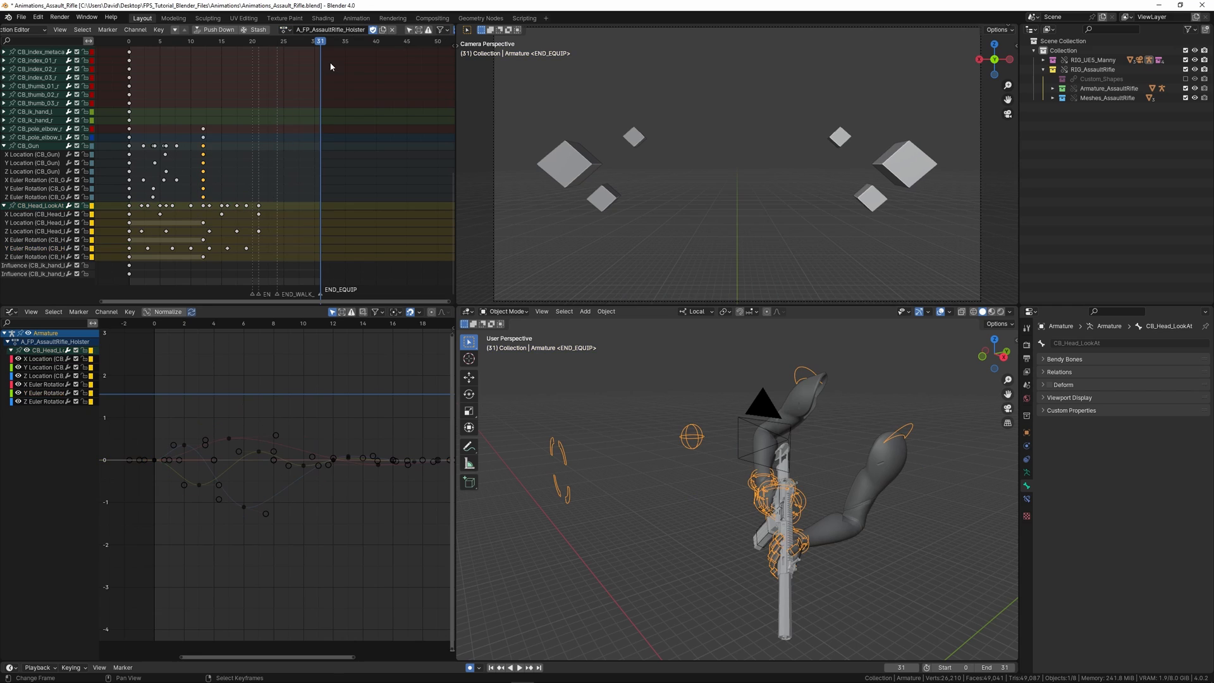
key(space)
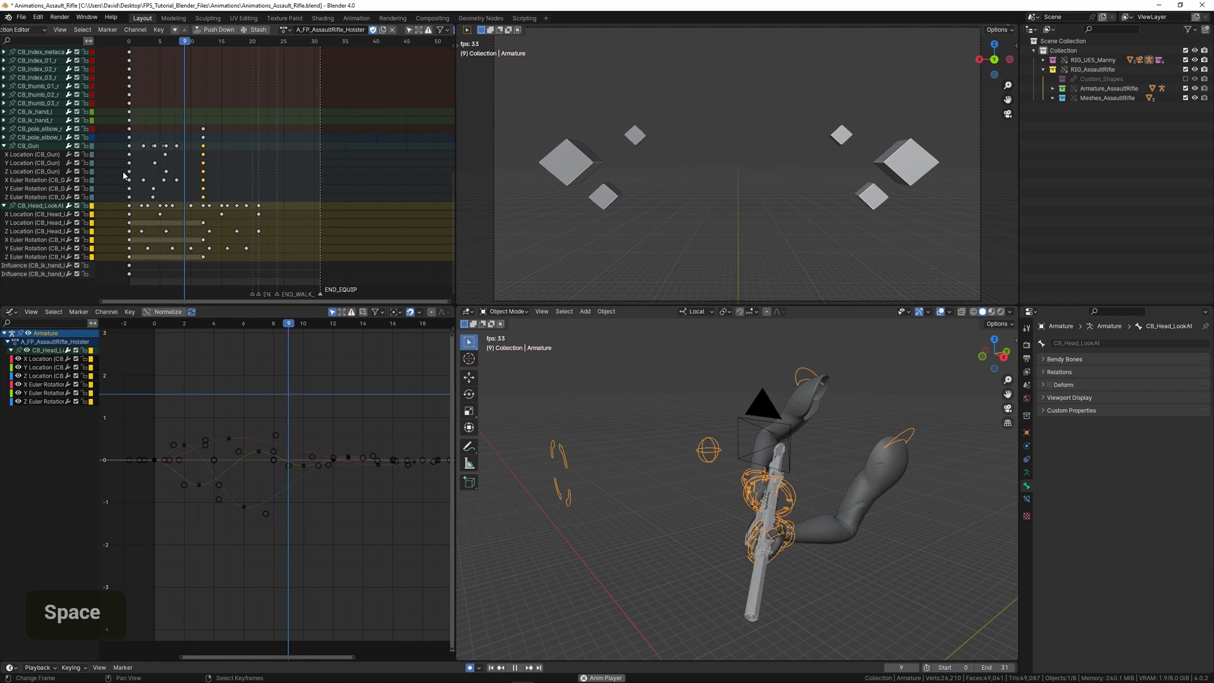
key(space)
Step: Go to the END_HOLSTER marker at frame 21 and set the playback end frame to 21
scroll(237, 221, up, 3)
scroll(301, 203, up, 7)
middle_drag(234, 226, 251, 199)
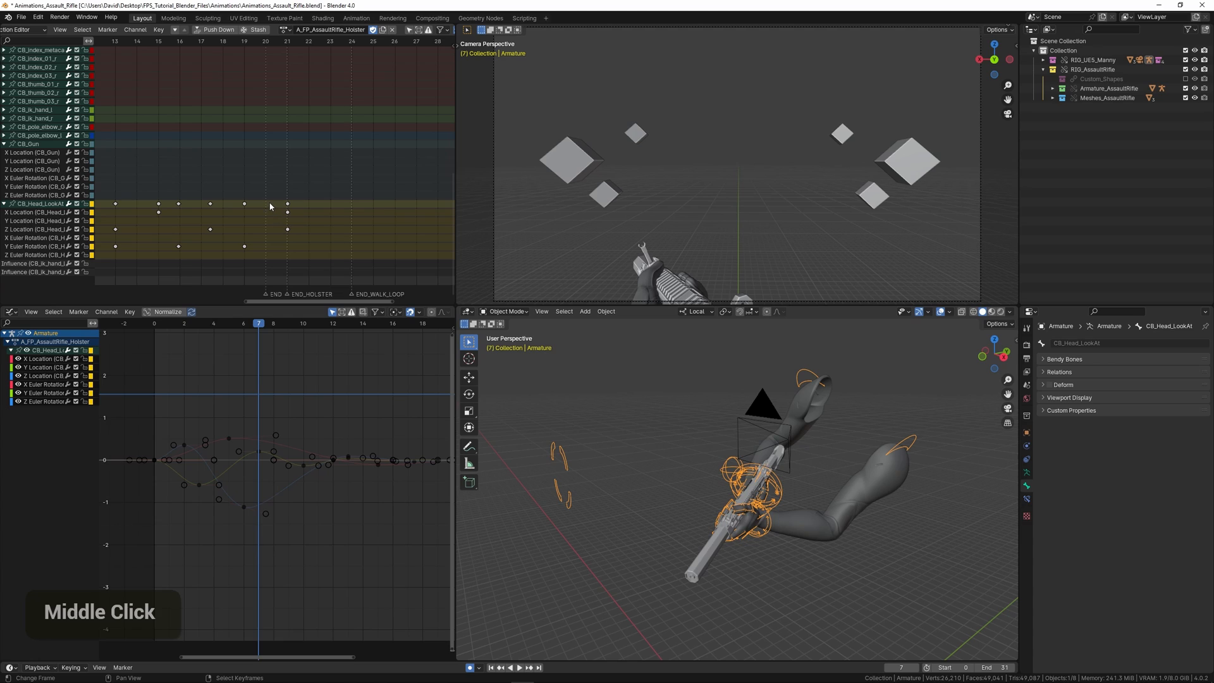
click(284, 273)
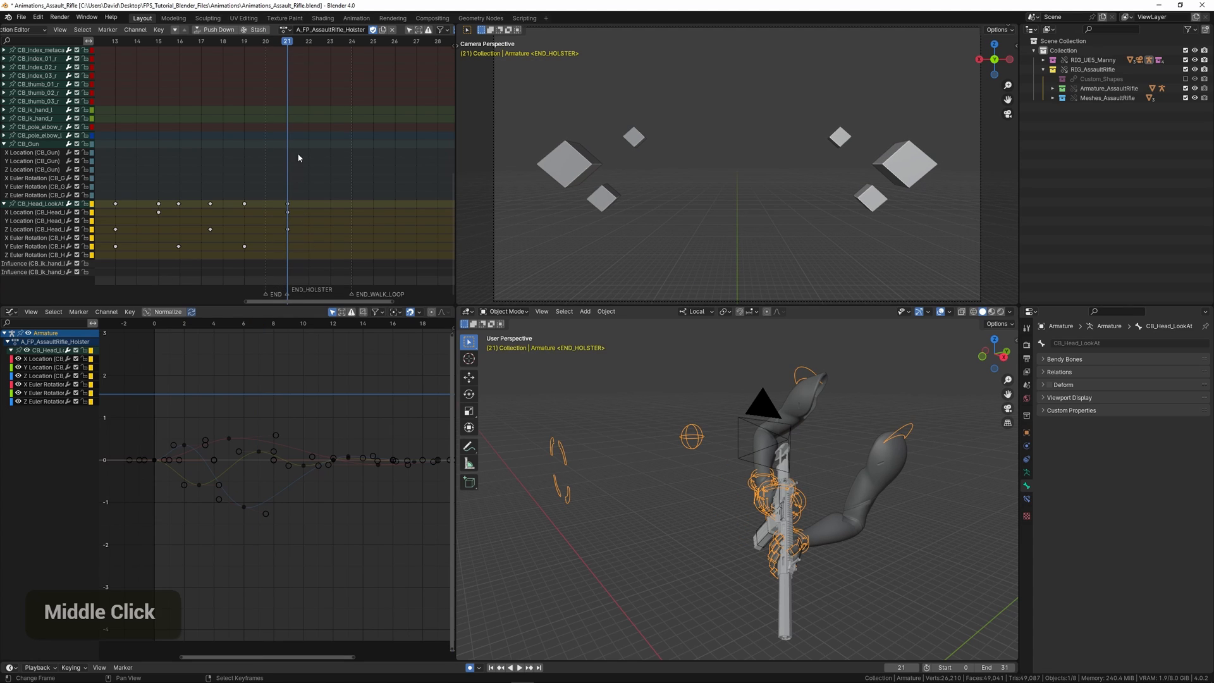
click(994, 667)
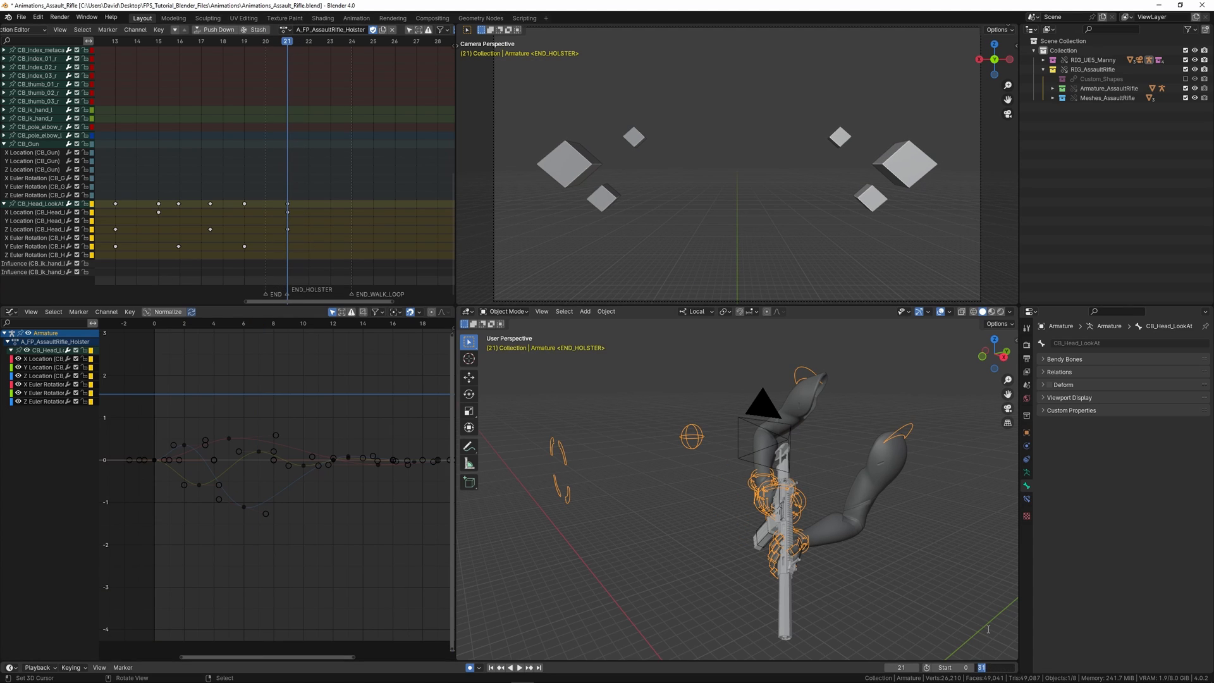
text(21)
key(Return)
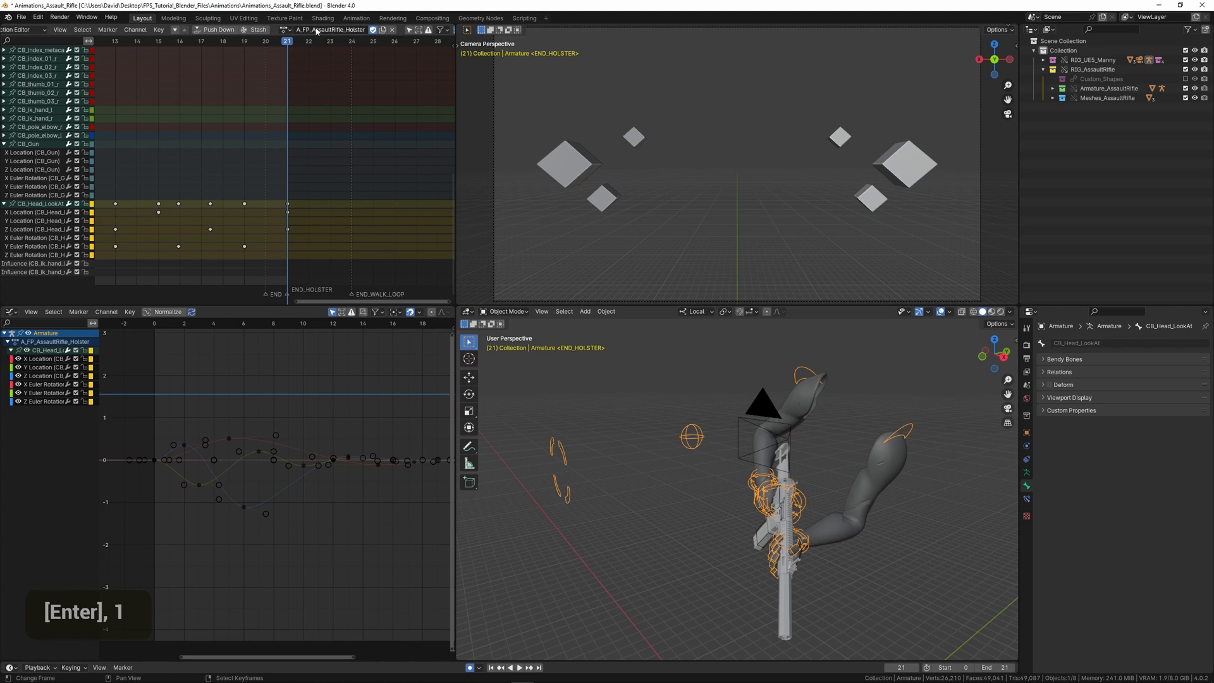
Step: Copy the holster action's name and export the armature animation to FBX as A_FP_AssaultRifle_Holster.fbx in the same folder
key(ctrl+c)
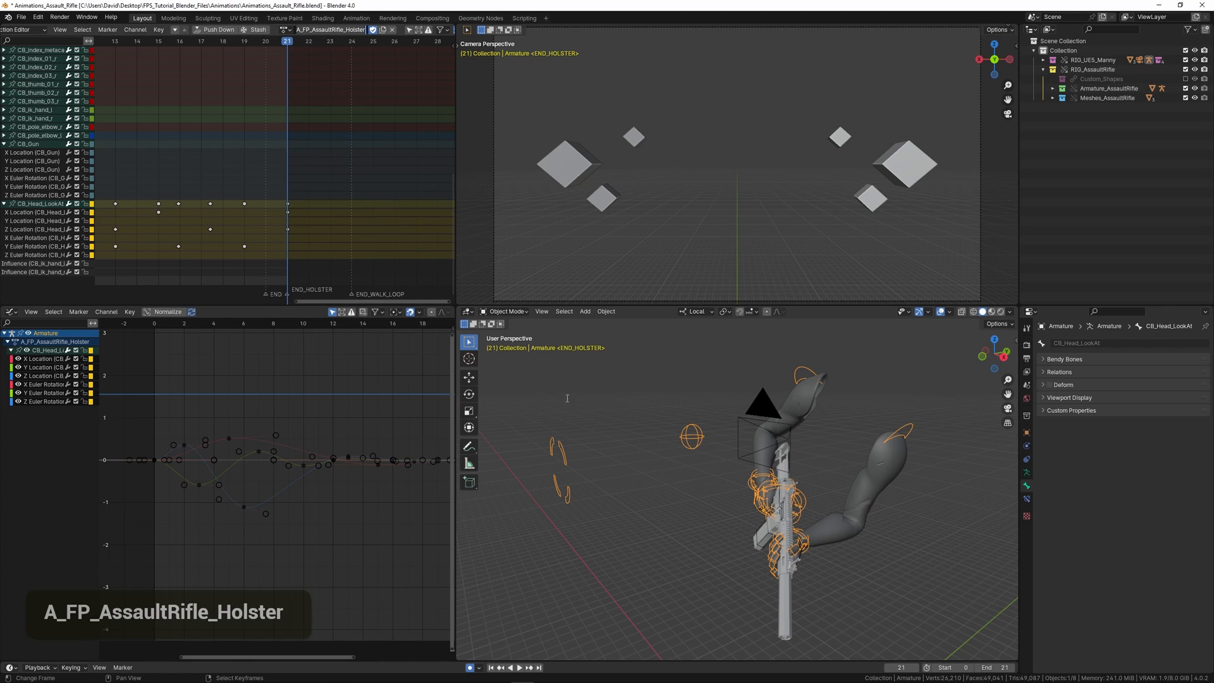
right_click(567, 398)
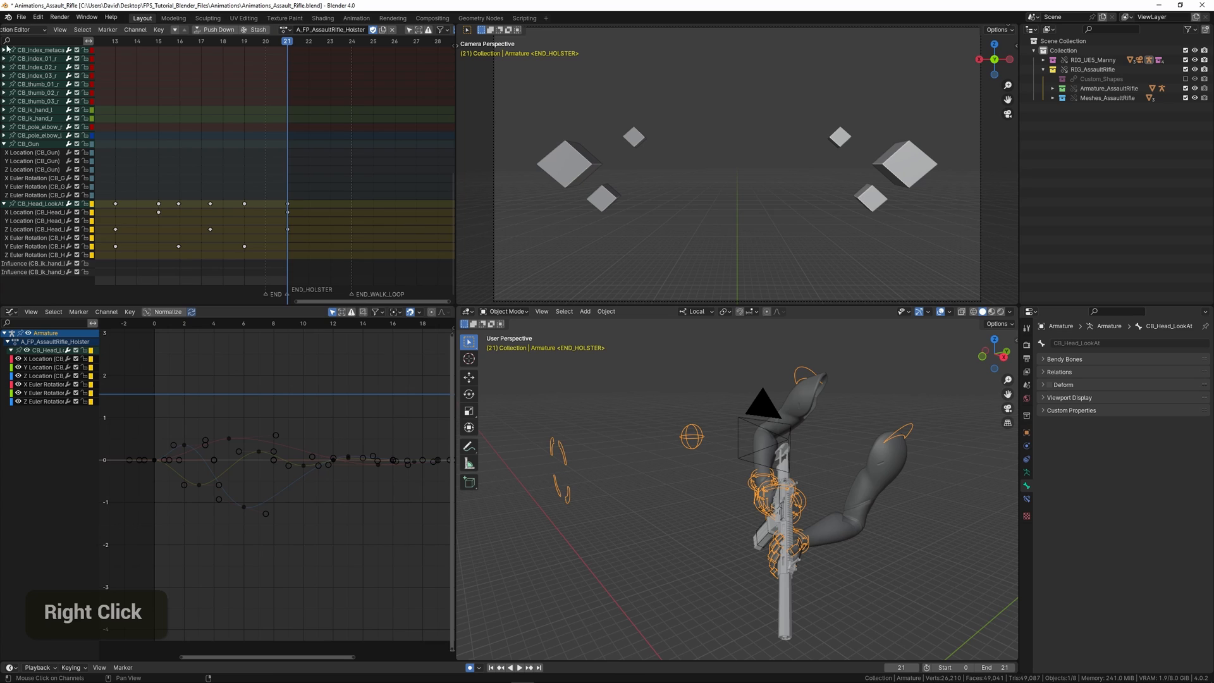
click(20, 17)
mouse_move(62, 161)
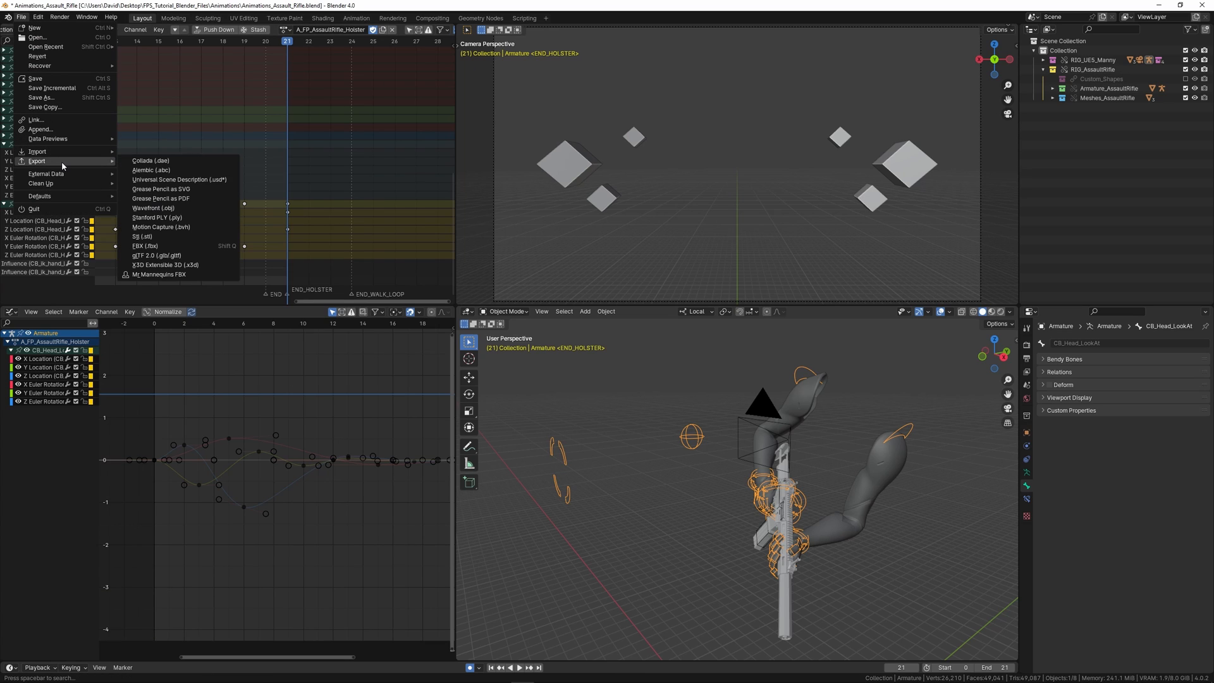
click(184, 246)
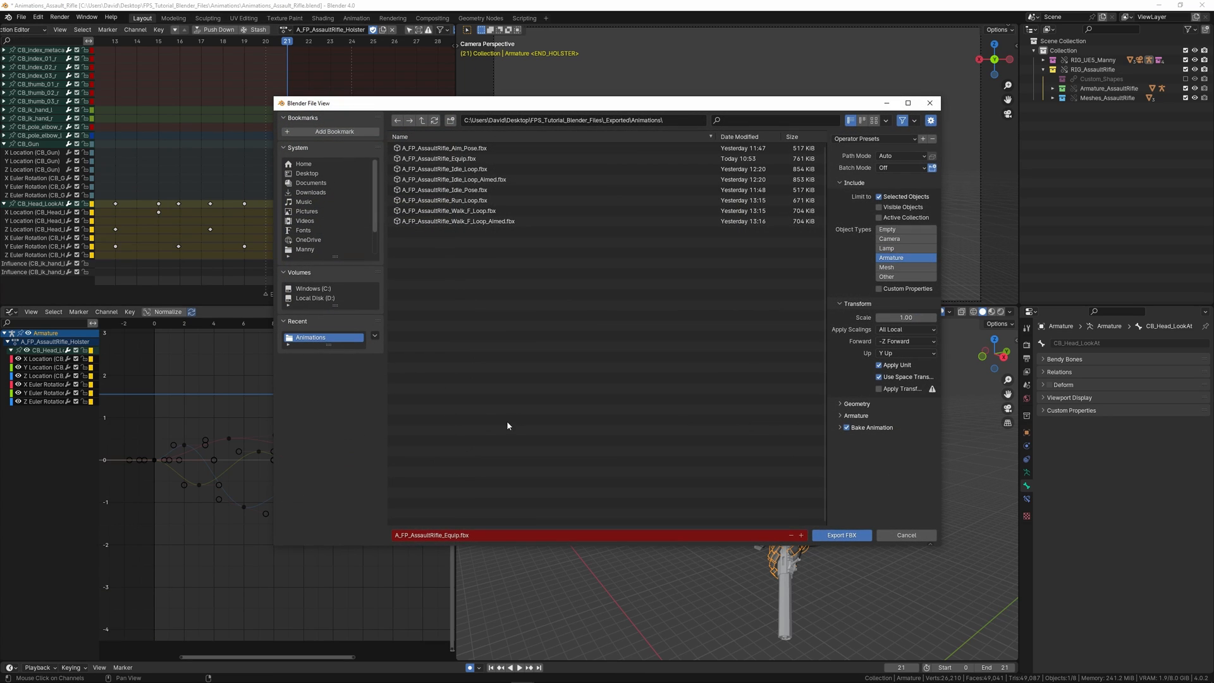
click(482, 535)
key(ctrl+v)
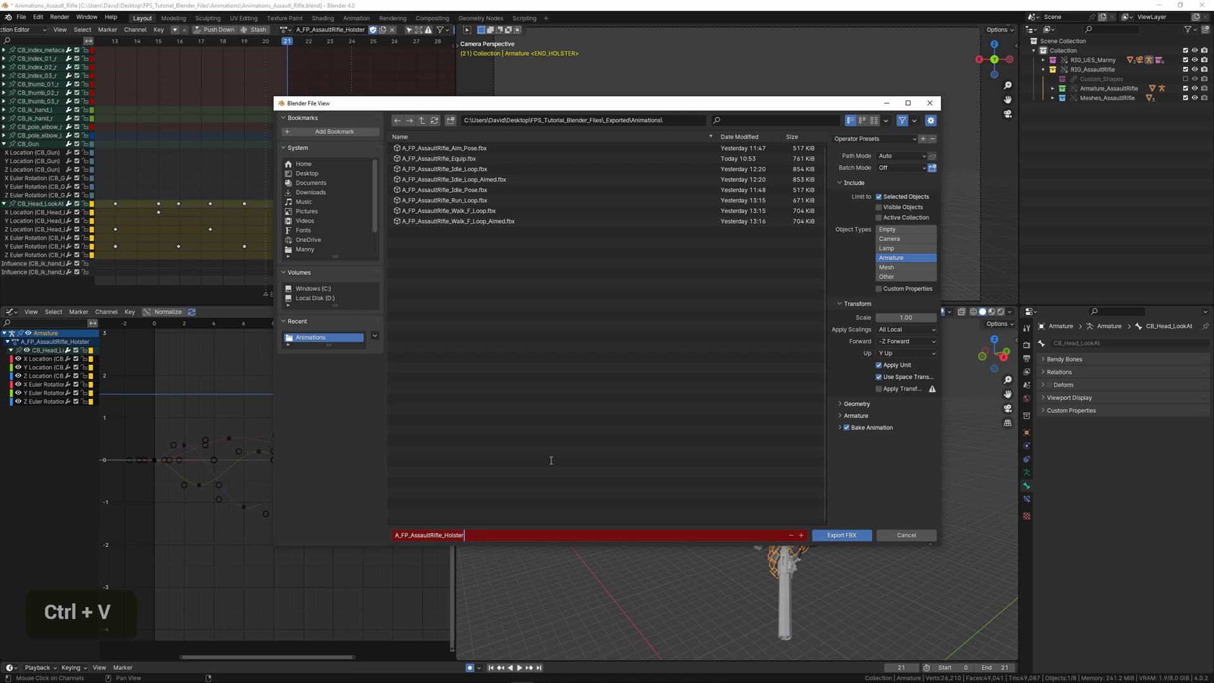
key(Return)
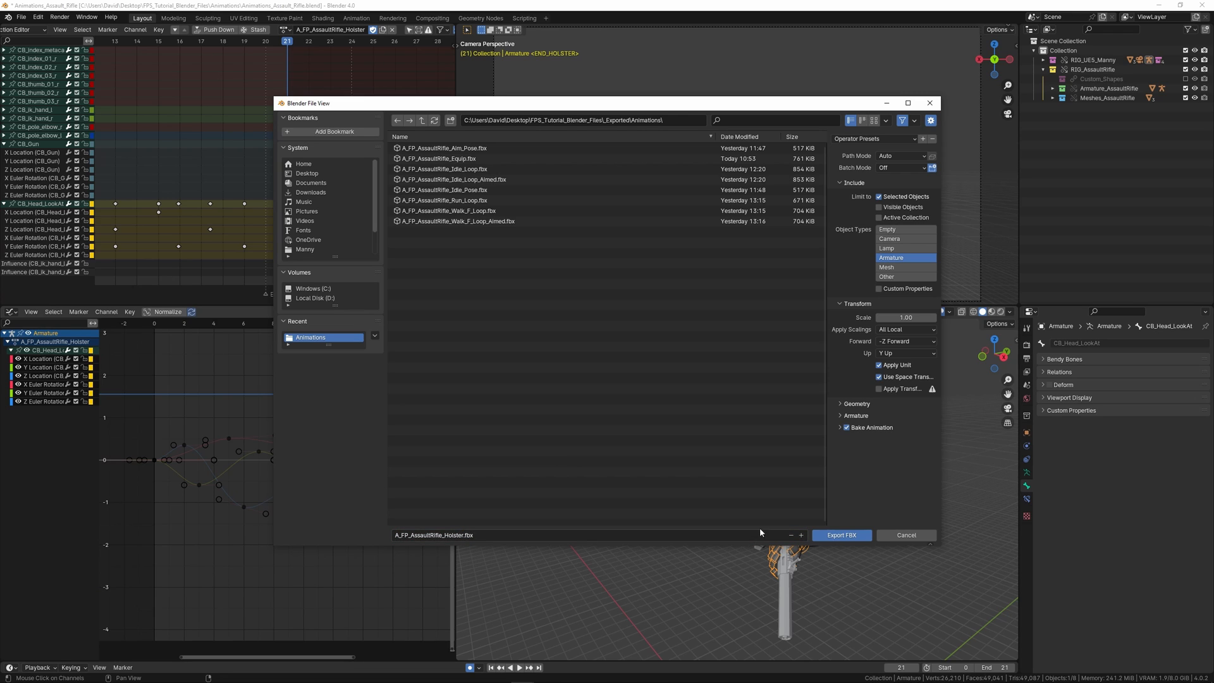
click(832, 538)
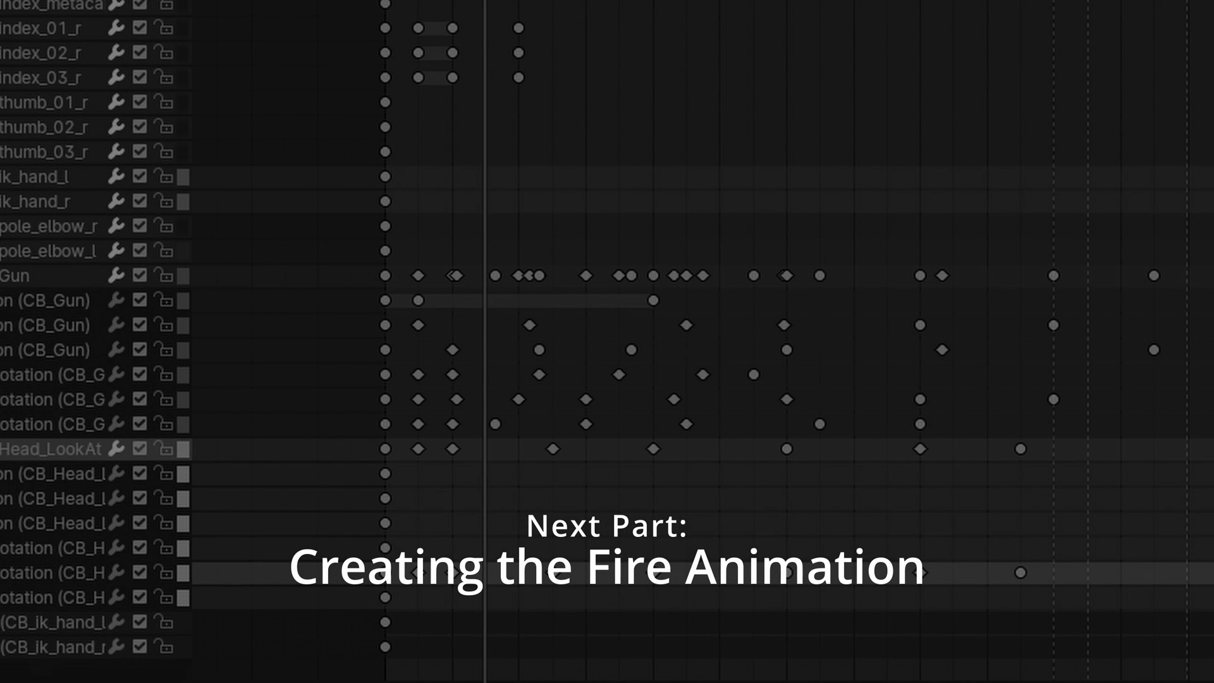
drag(500, 282, 396, 305)
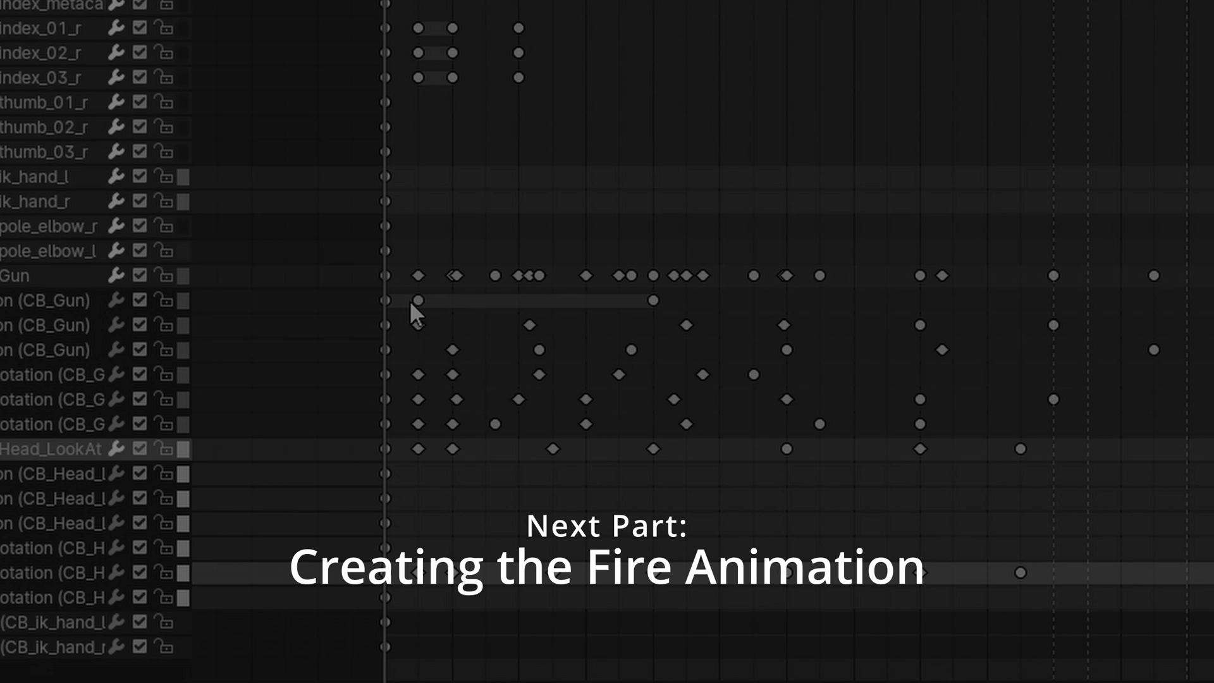